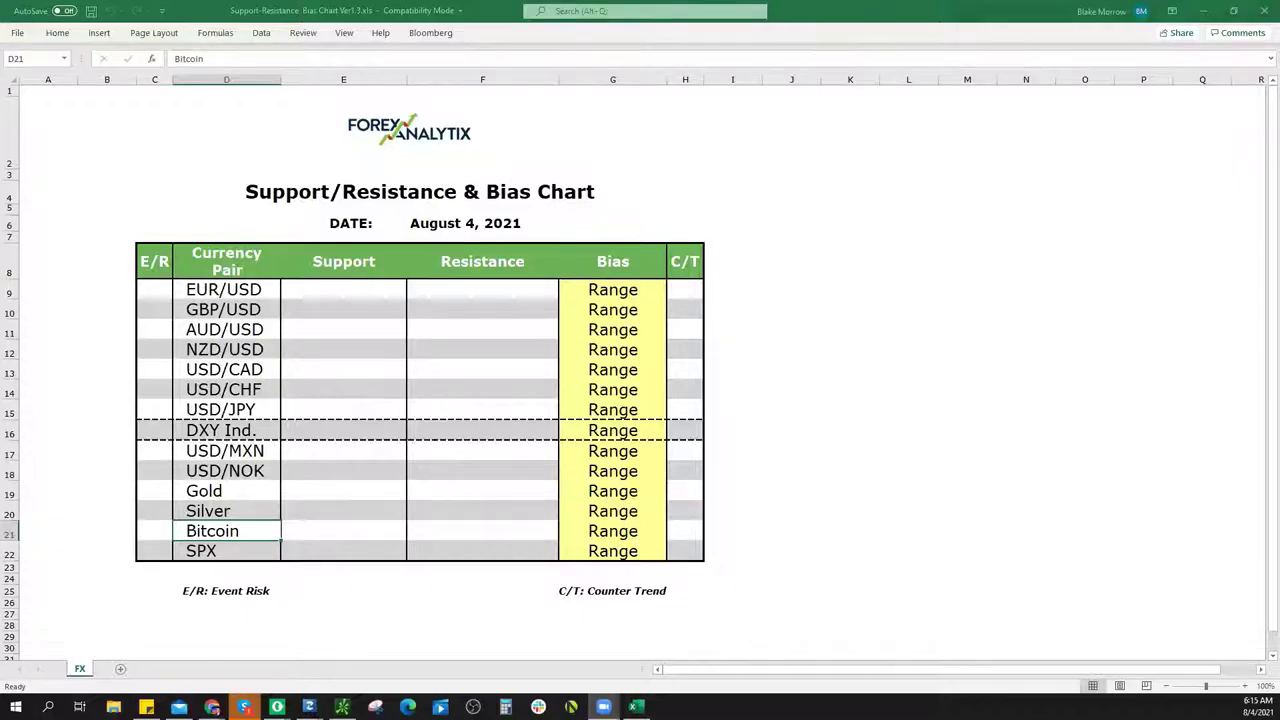
Minimize the Excel bias chart to reveal the ForexAnalytix dashboard in Chrome
{"action": "left_click", "coordinate": [1202, 11]}
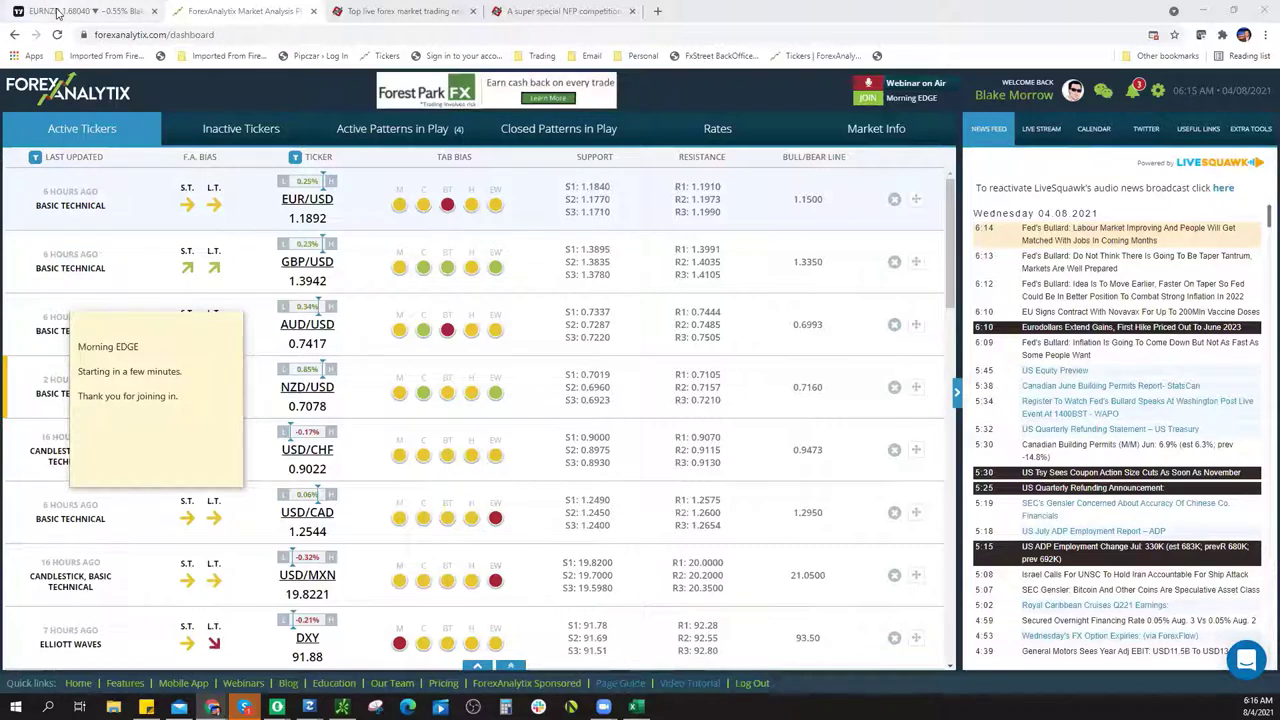
Switch TradingView to the USDJPY chart on the 1-hour timeframe
{"action": "left_click", "coordinate": [58, 12]}
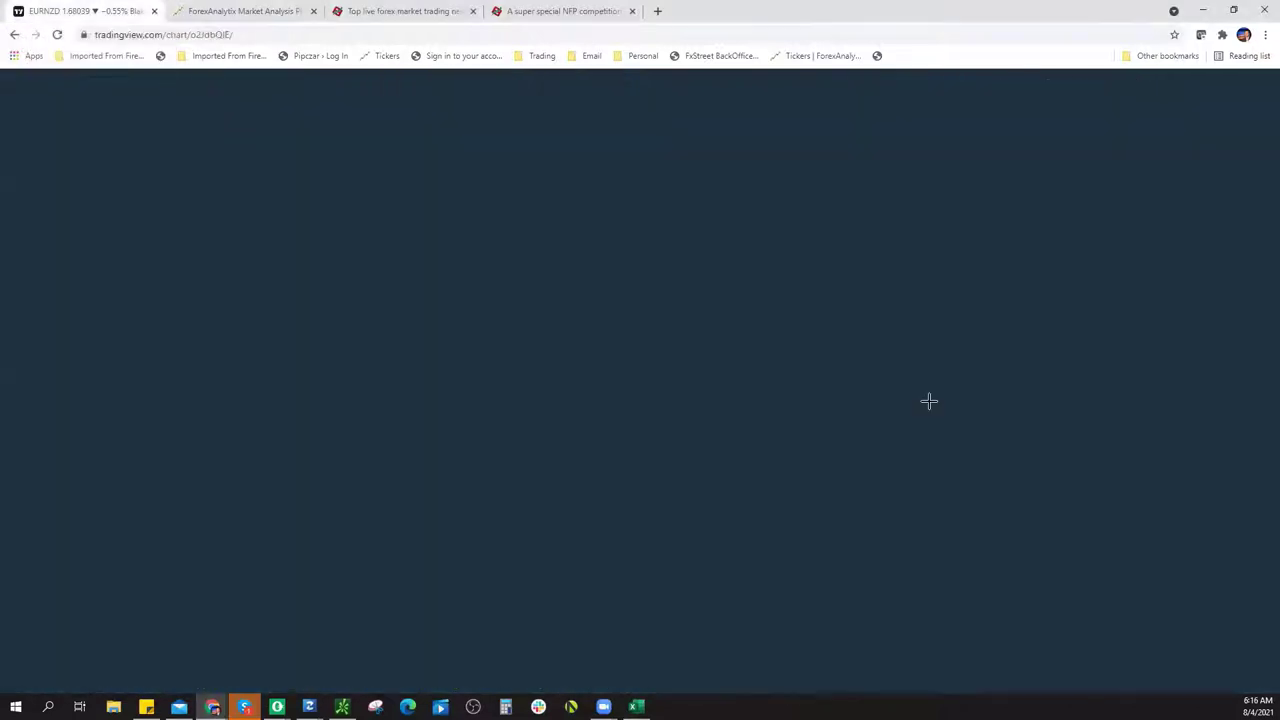
{"action": "scroll", "coordinate": [1130, 302], "scroll_direction": "up", "scroll_amount": 5}
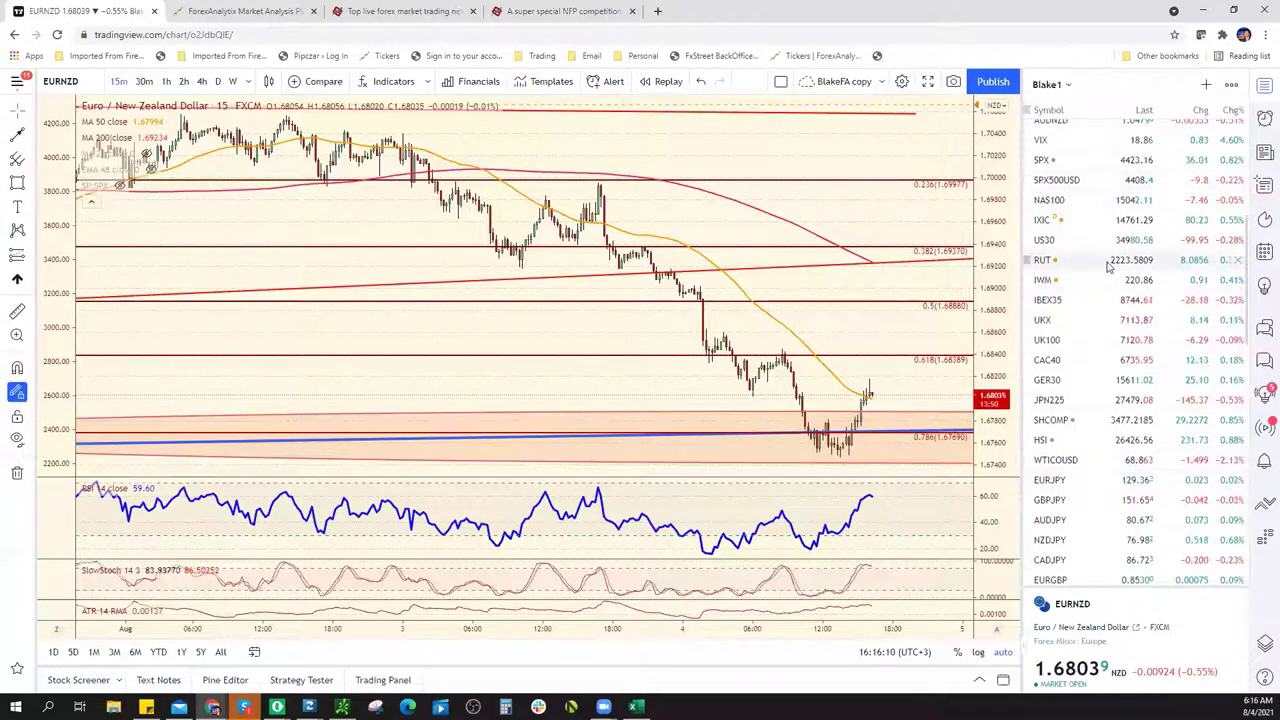
{"action": "scroll", "coordinate": [1080, 260], "scroll_direction": "up", "scroll_amount": 2}
{"action": "left_click", "coordinate": [1108, 148]}
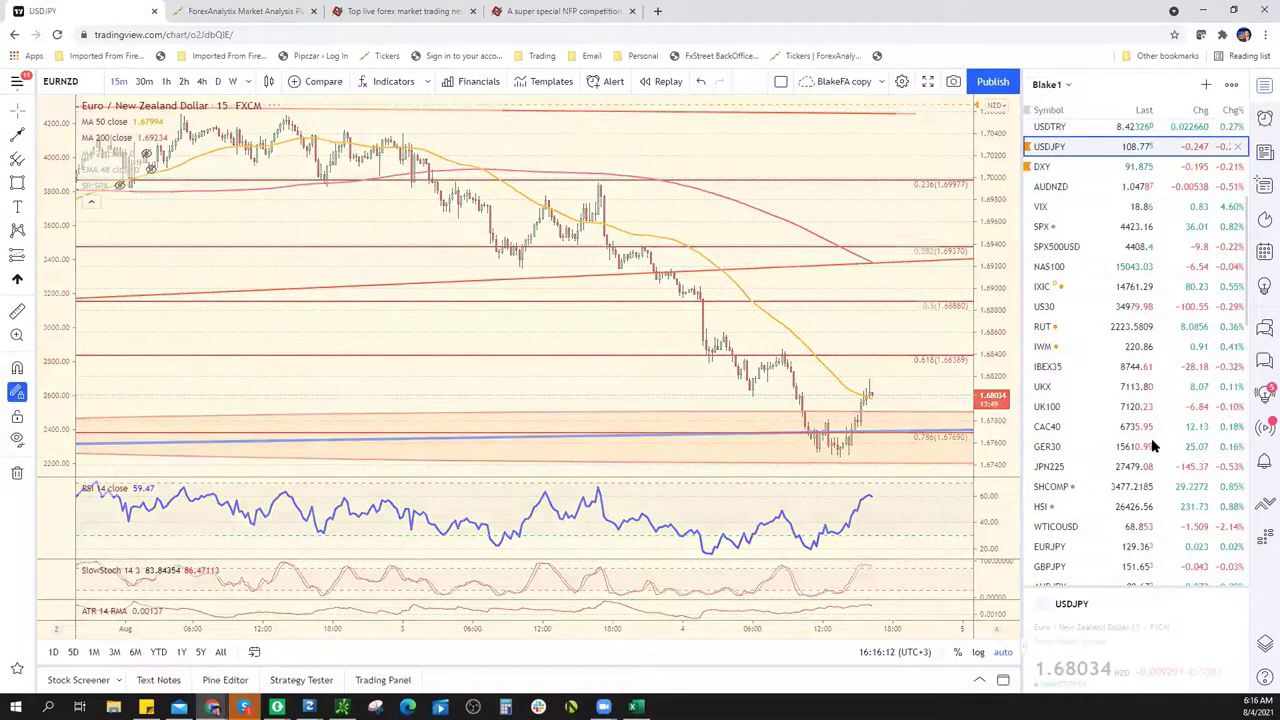
{"action": "scroll", "coordinate": [873, 445], "scroll_direction": "down", "scroll_amount": 2}
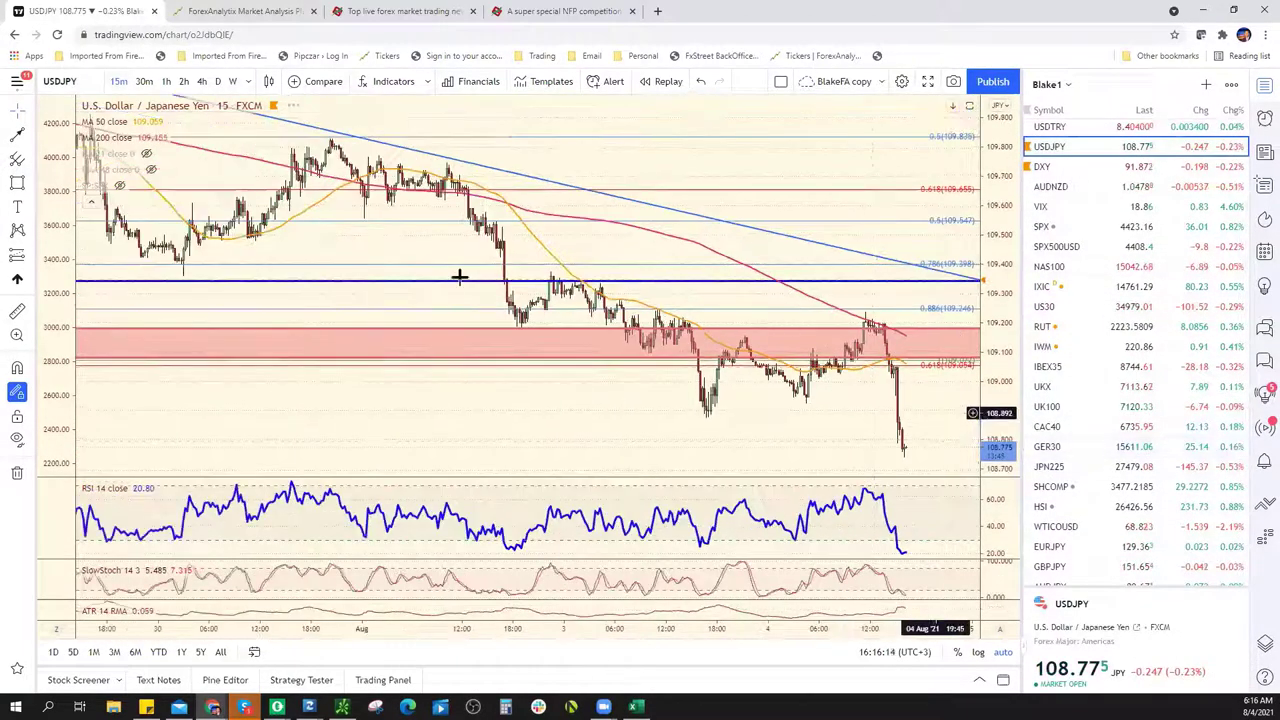
{"action": "left_click", "coordinate": [166, 82]}
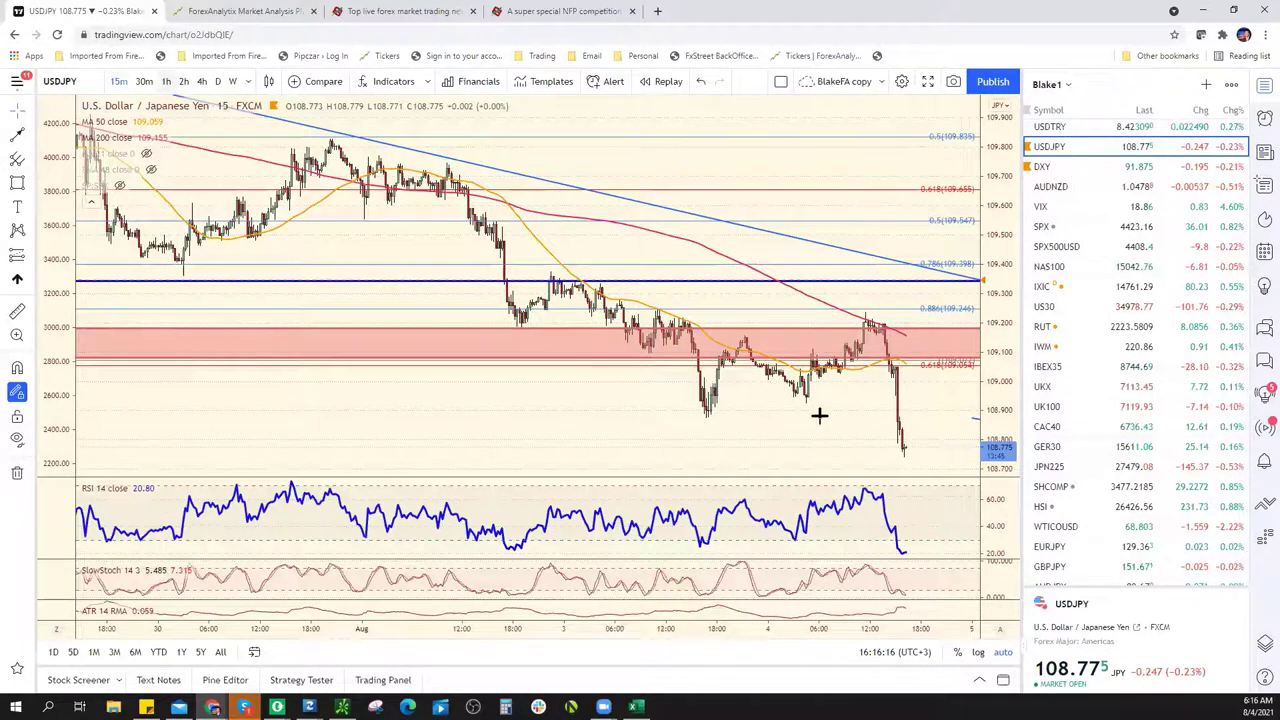
Zoom and pan the USDJPY hourly chart to examine its latest support and resistance zones
{"action": "scroll", "coordinate": [918, 452], "scroll_direction": "up", "scroll_amount": 3}
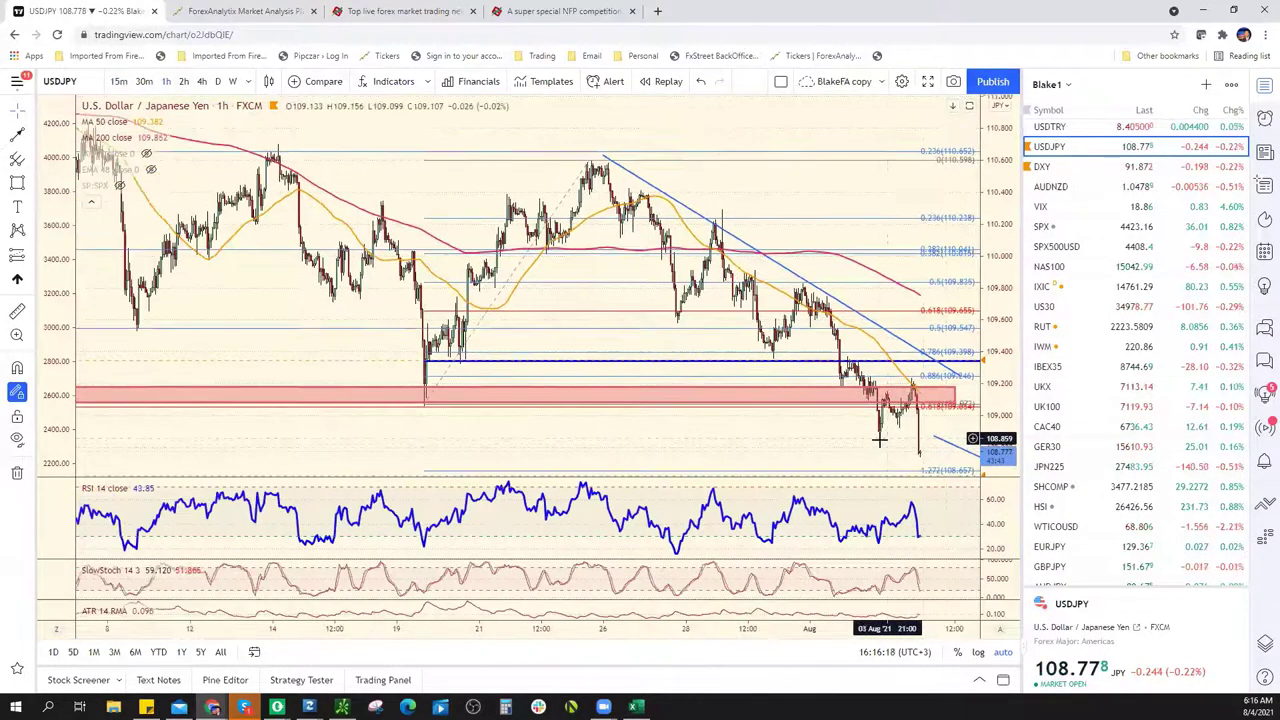
{"action": "right_click", "coordinate": [870, 440]}
{"action": "left_click", "coordinate": [830, 440]}
{"action": "left_click_drag", "start_coordinate": [830, 440], "coordinate": [783, 349]}
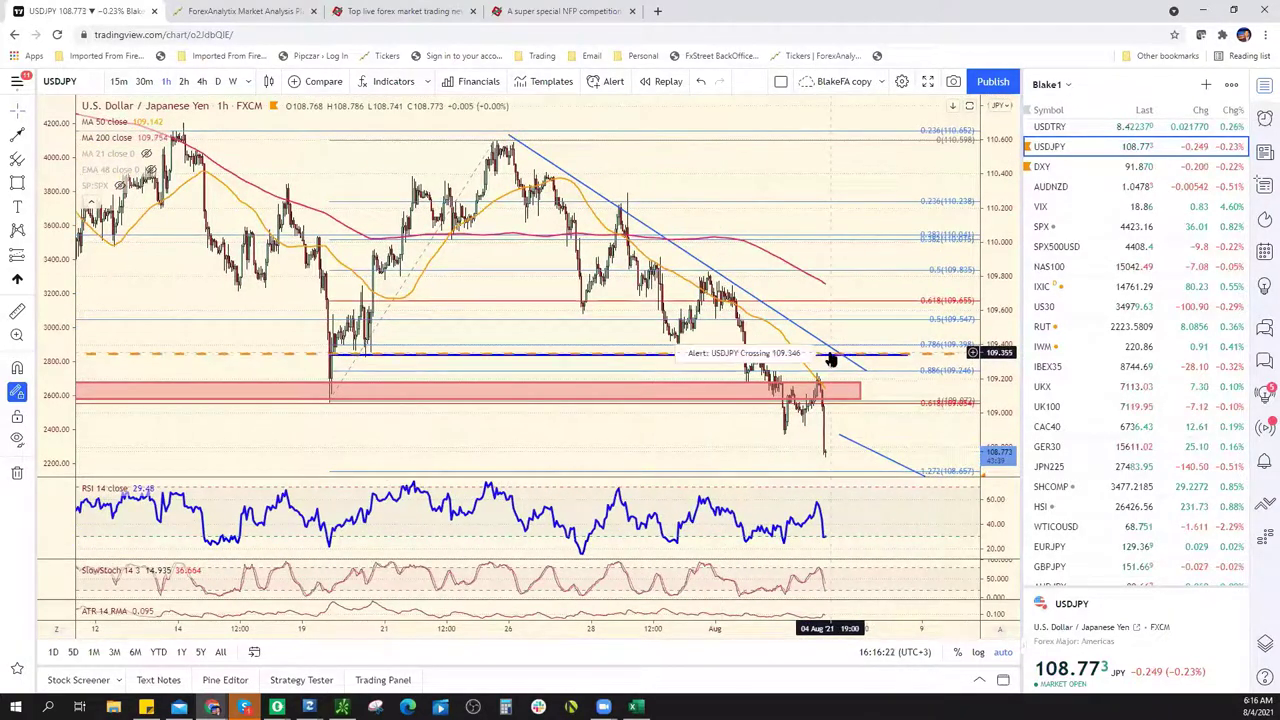
{"action": "scroll", "coordinate": [703, 434], "scroll_direction": "down", "scroll_amount": 5}
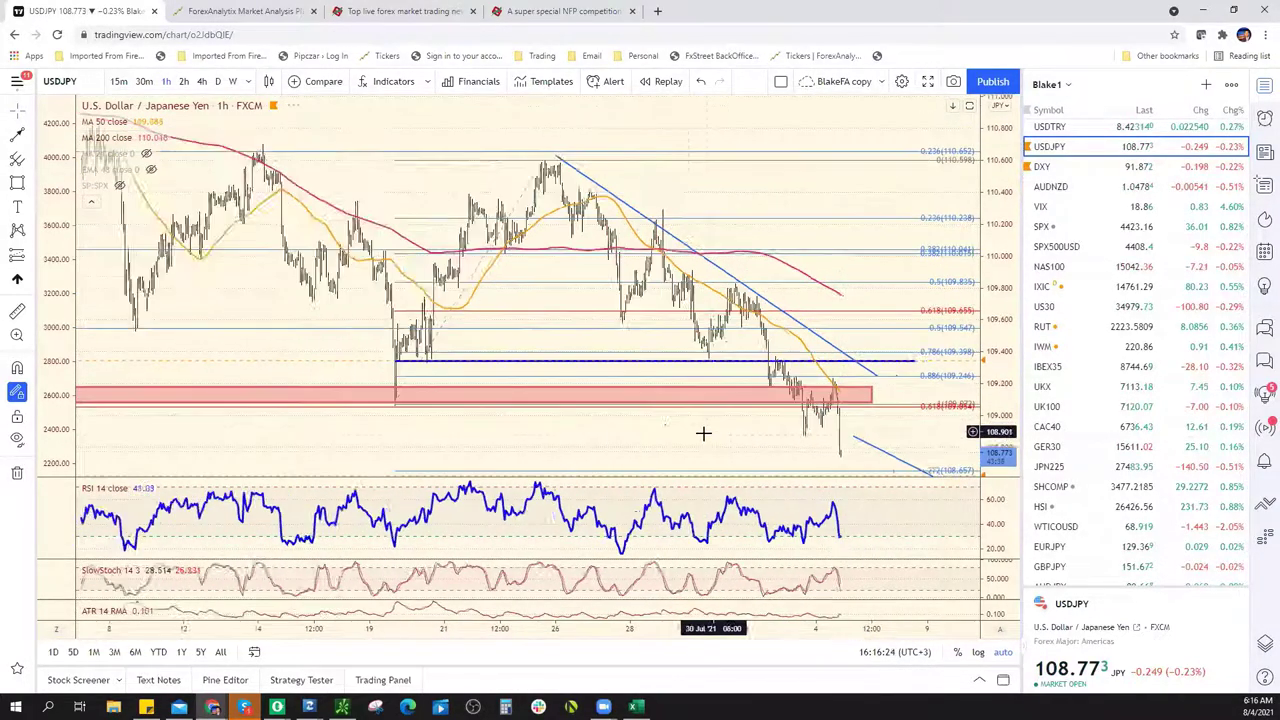
{"action": "scroll", "coordinate": [744, 418], "scroll_direction": "up", "scroll_amount": 5}
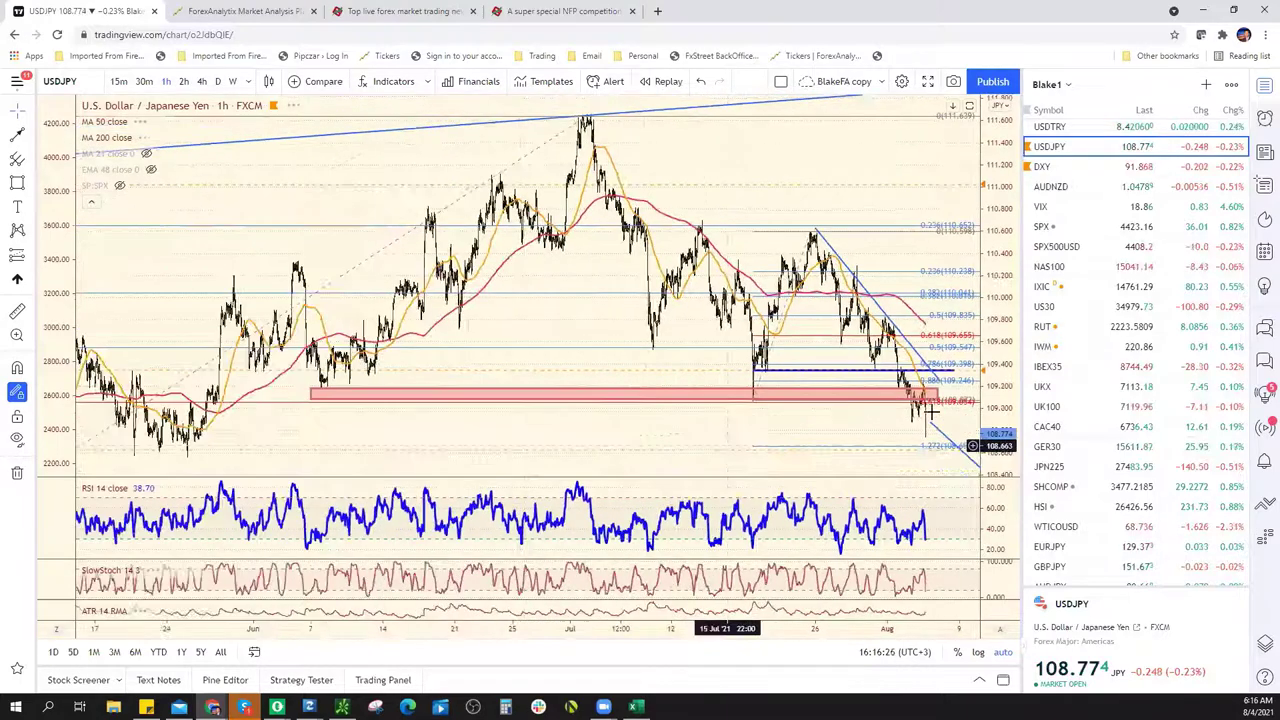
{"action": "scroll", "coordinate": [706, 414], "scroll_direction": "up", "scroll_amount": 4}
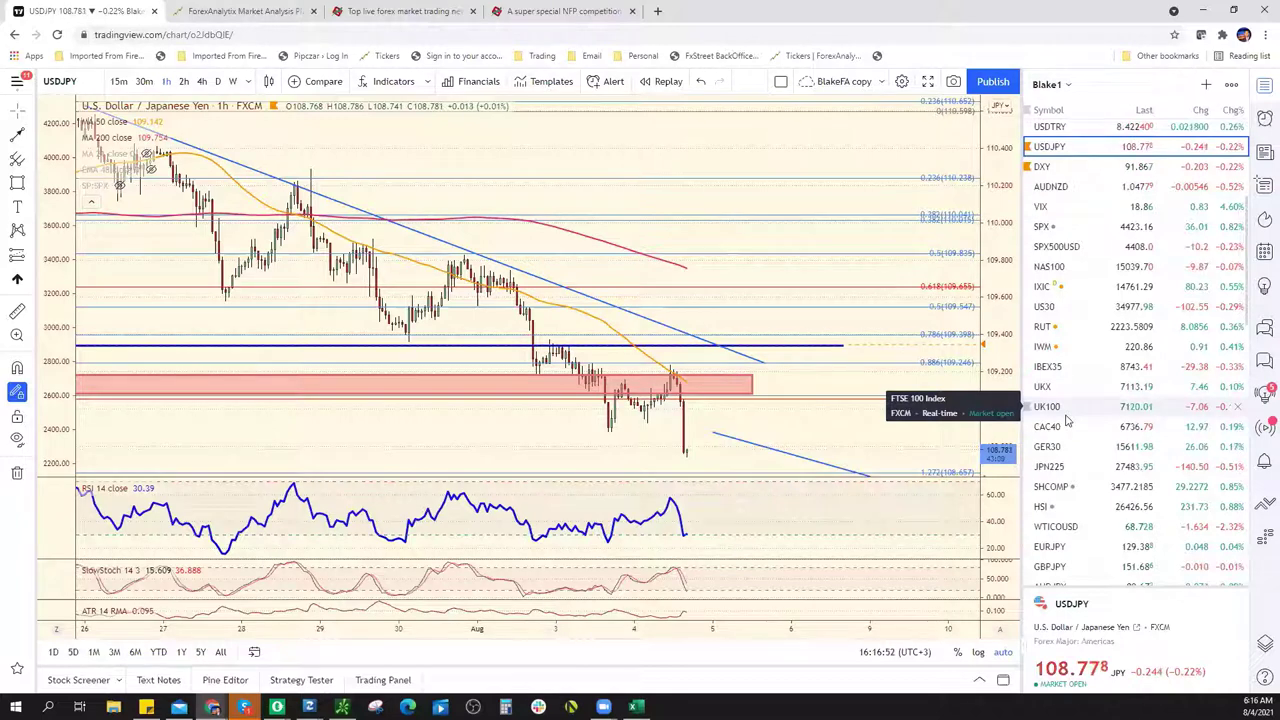
Load the SPX500USD chart and compare it with the ForexAnalytix dashboard levels
{"action": "scroll", "coordinate": [1095, 384], "scroll_direction": "up", "scroll_amount": 2}
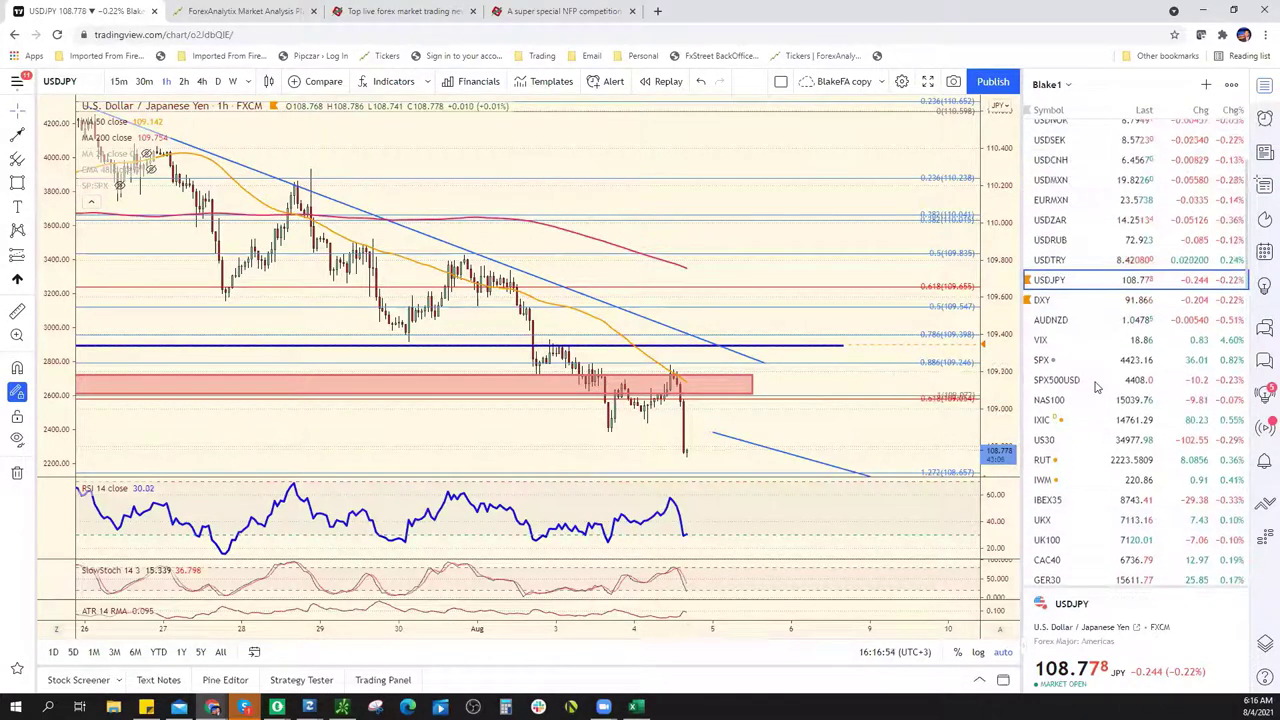
{"action": "left_click", "coordinate": [1095, 382]}
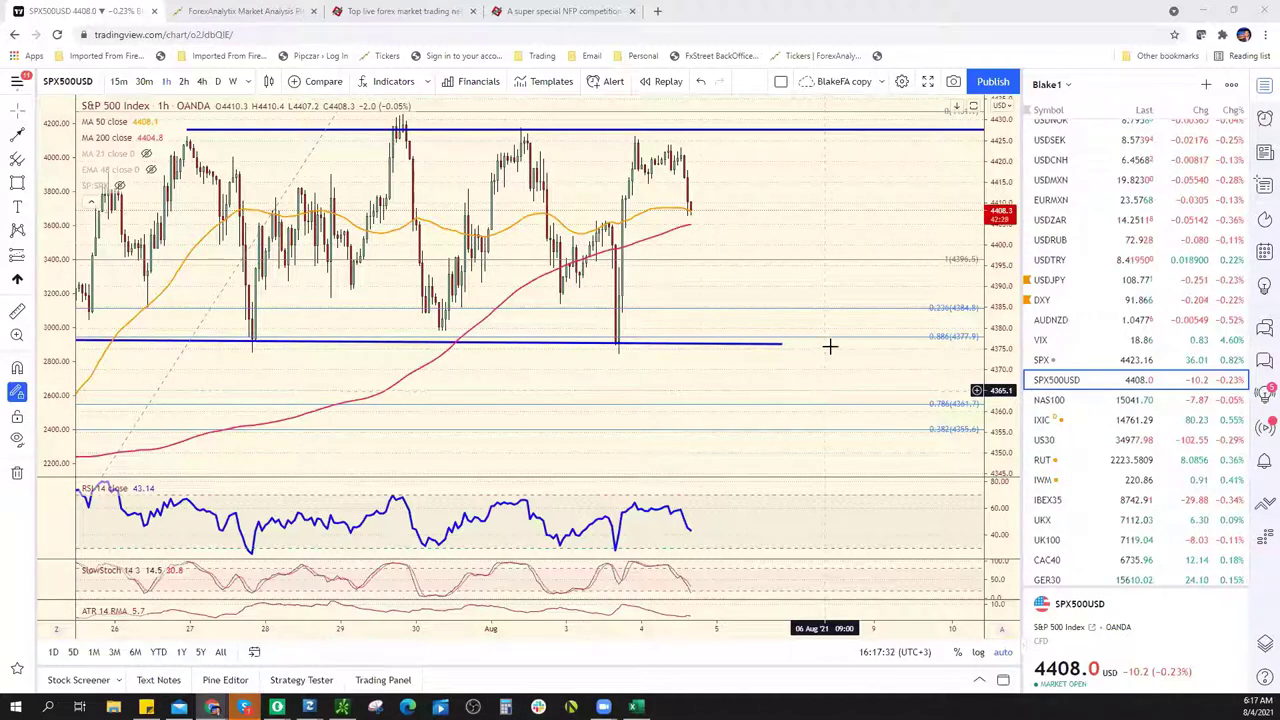
{"action": "left_click", "coordinate": [212, 14]}
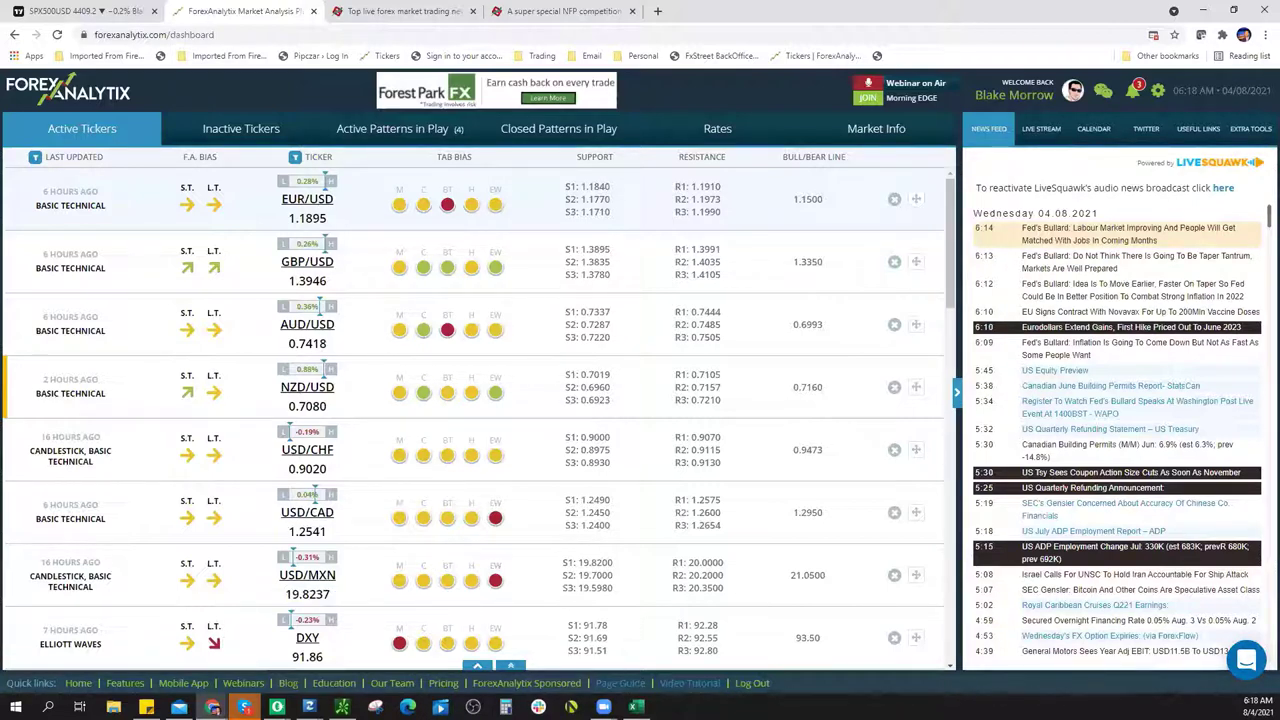
Zoom out on the SPX500USD chart, then switch back to the Excel workbook
{"action": "left_click", "coordinate": [75, 11]}
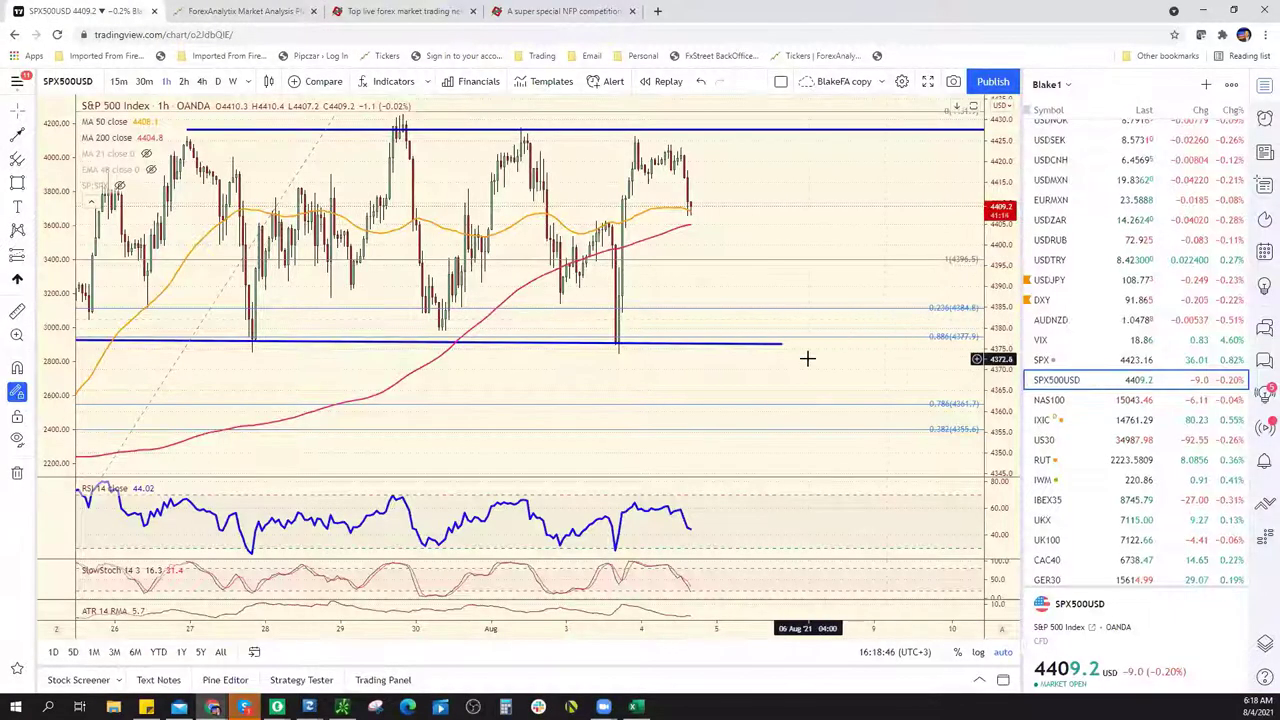
{"action": "scroll", "coordinate": [807, 357], "scroll_direction": "down", "scroll_amount": 1}
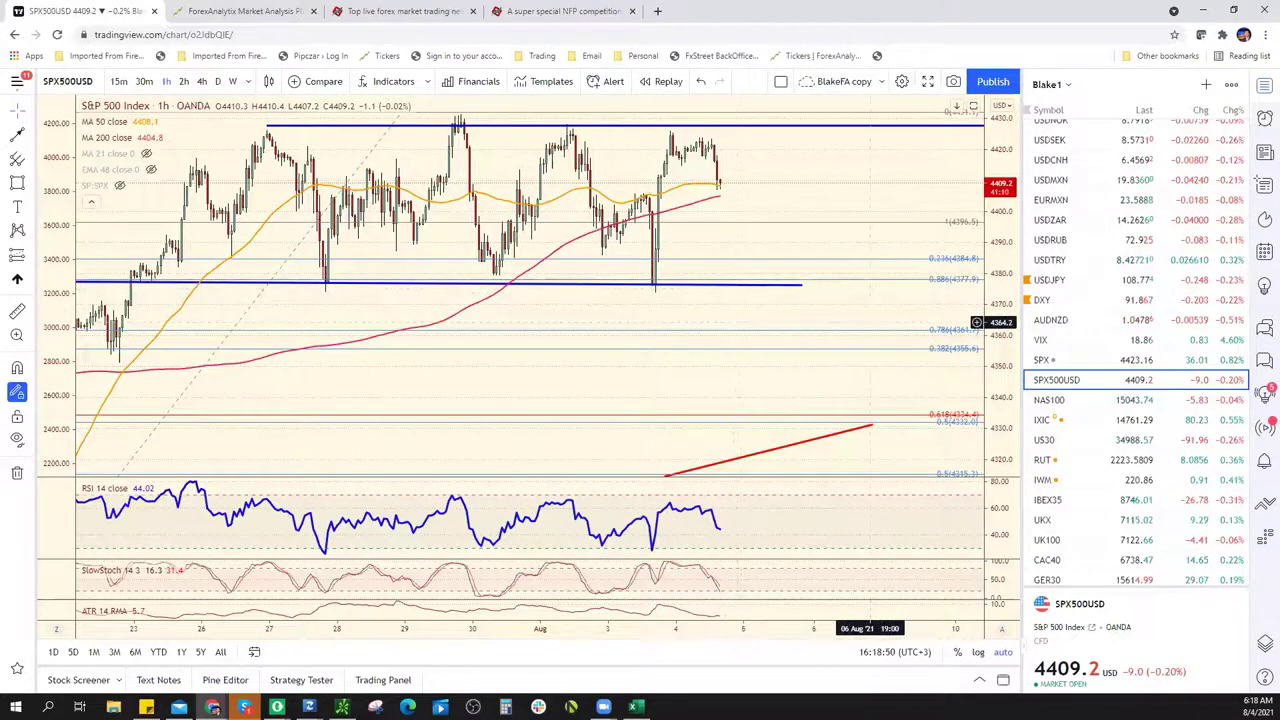
{"action": "key", "text": "alt+Tab"}
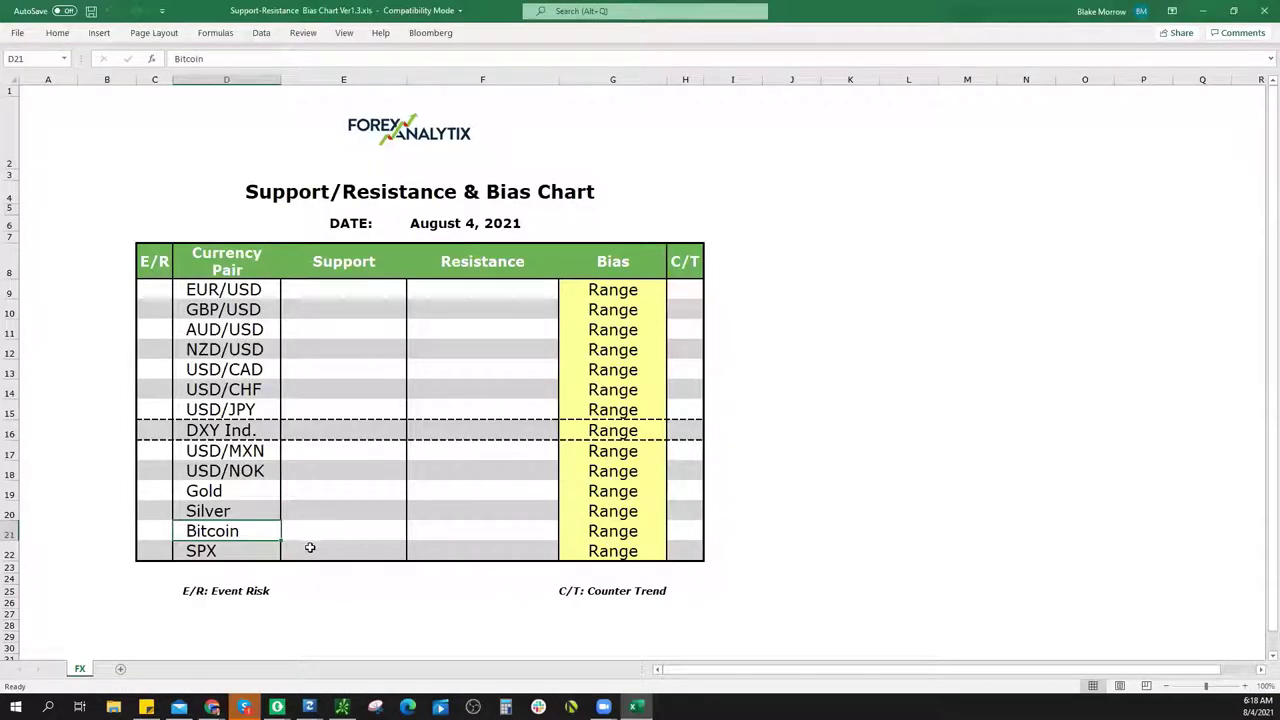
Enter 4375* as the SPX support in cell E22
{"action": "left_click", "coordinate": [309, 549]}
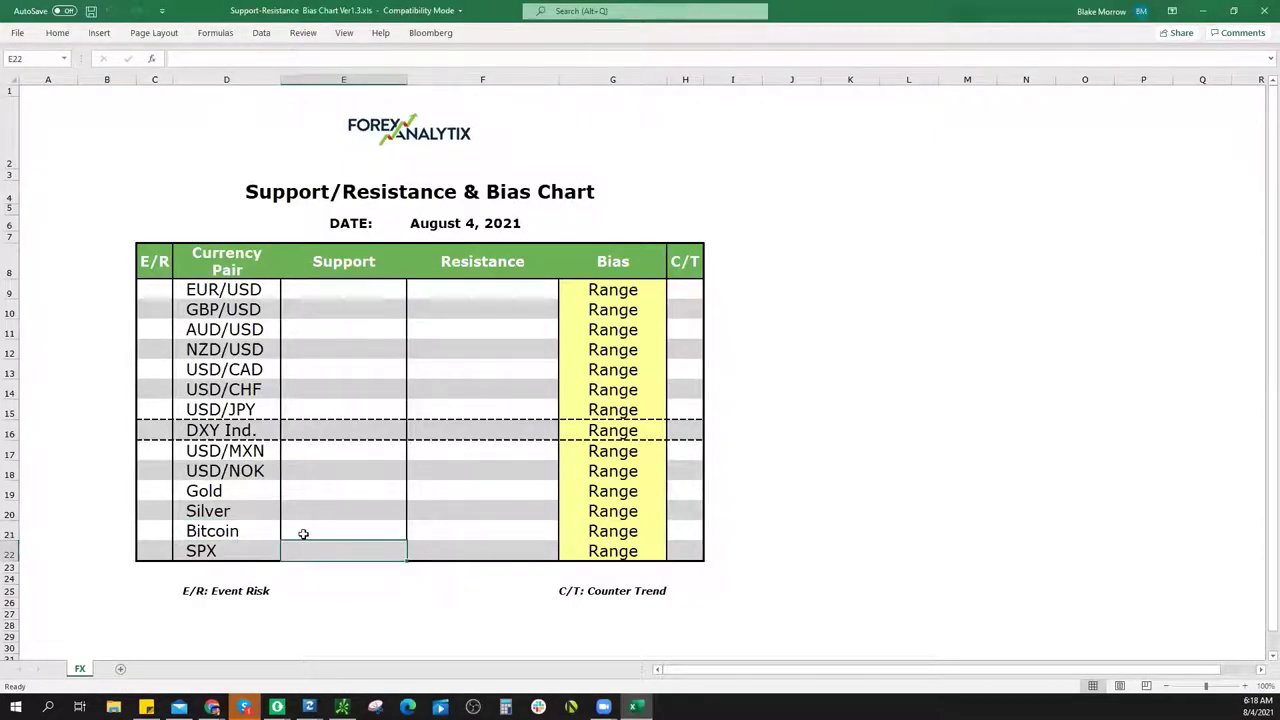
{"action": "type", "text": "4375"}
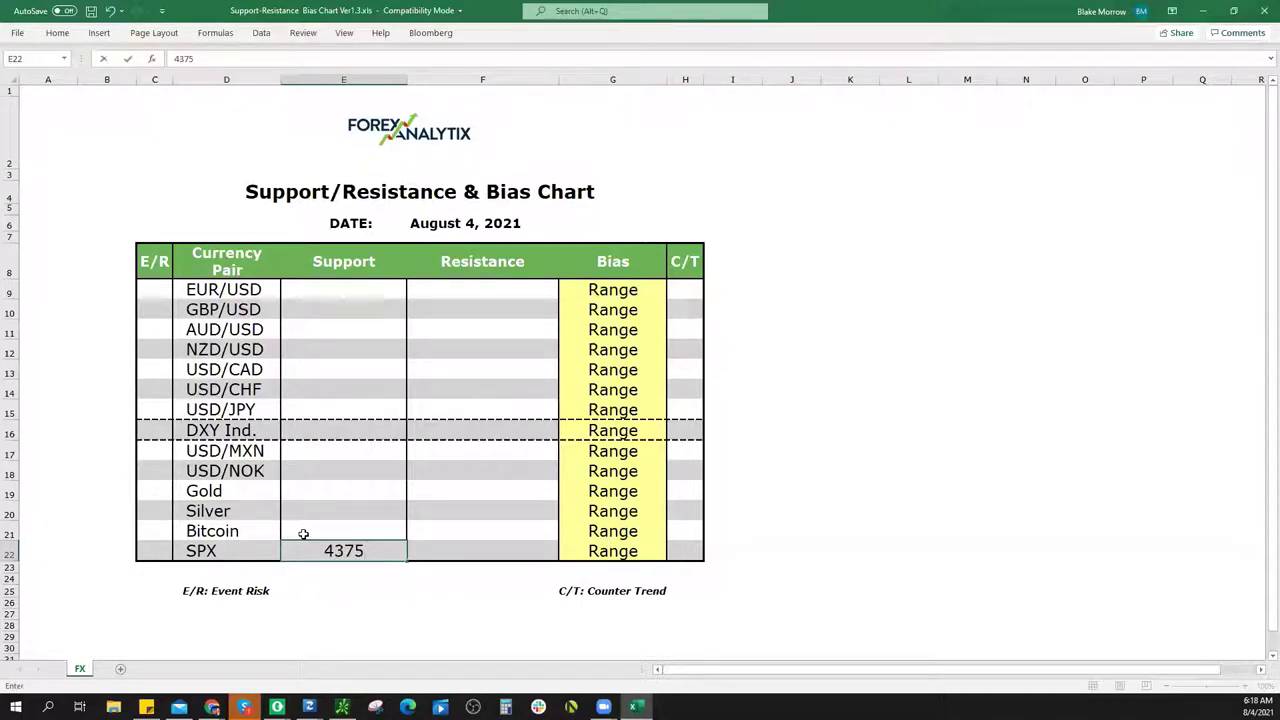
{"action": "type", "text": "*"}
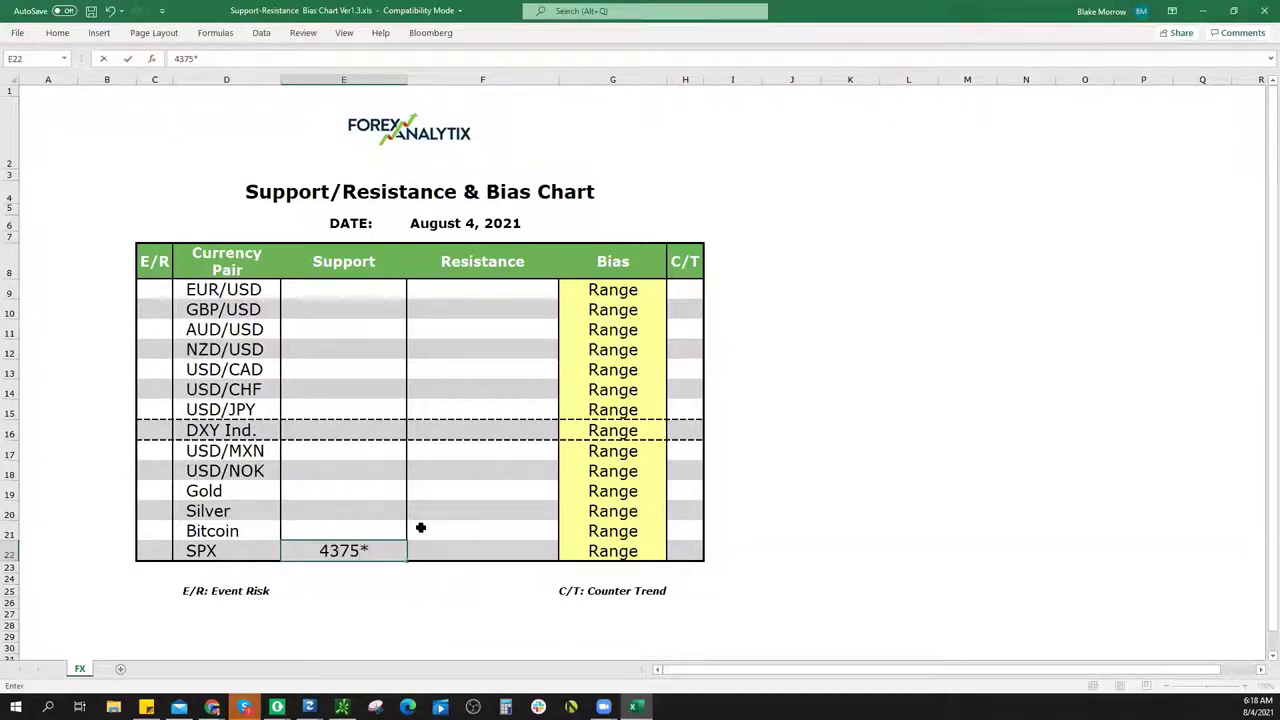
{"action": "left_click", "coordinate": [600, 553]}
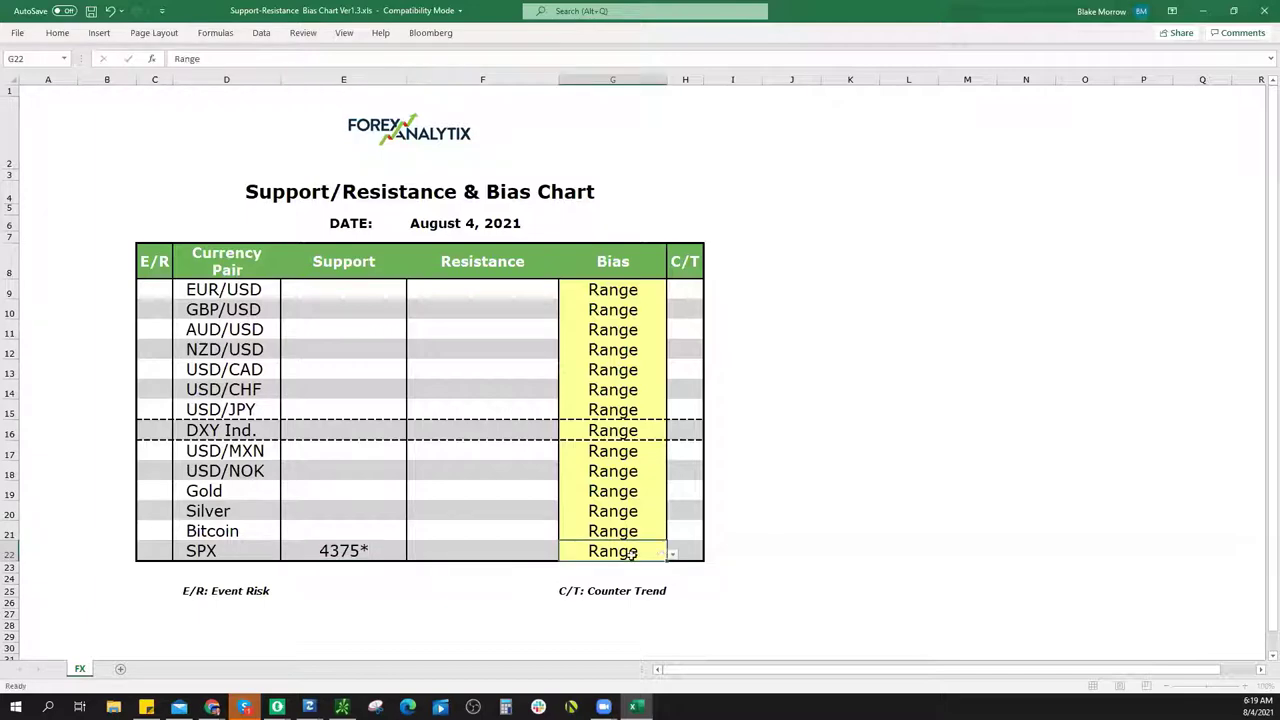
Set the SPX bias to Bullish, then return to the TradingView chart
{"action": "left_click", "coordinate": [673, 554]}
{"action": "left_click", "coordinate": [658, 567]}
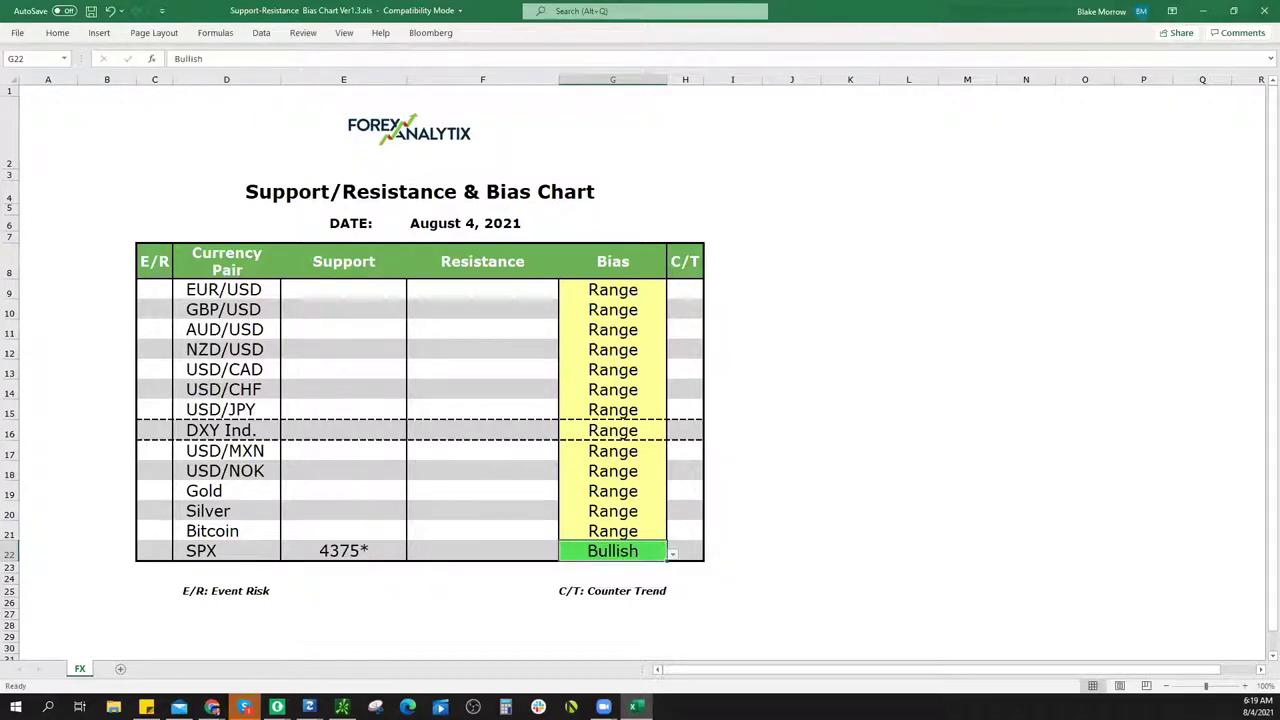
{"action": "key", "text": "alt+Tab"}
{"action": "scroll", "coordinate": [962, 214], "scroll_direction": "down", "scroll_amount": 5}
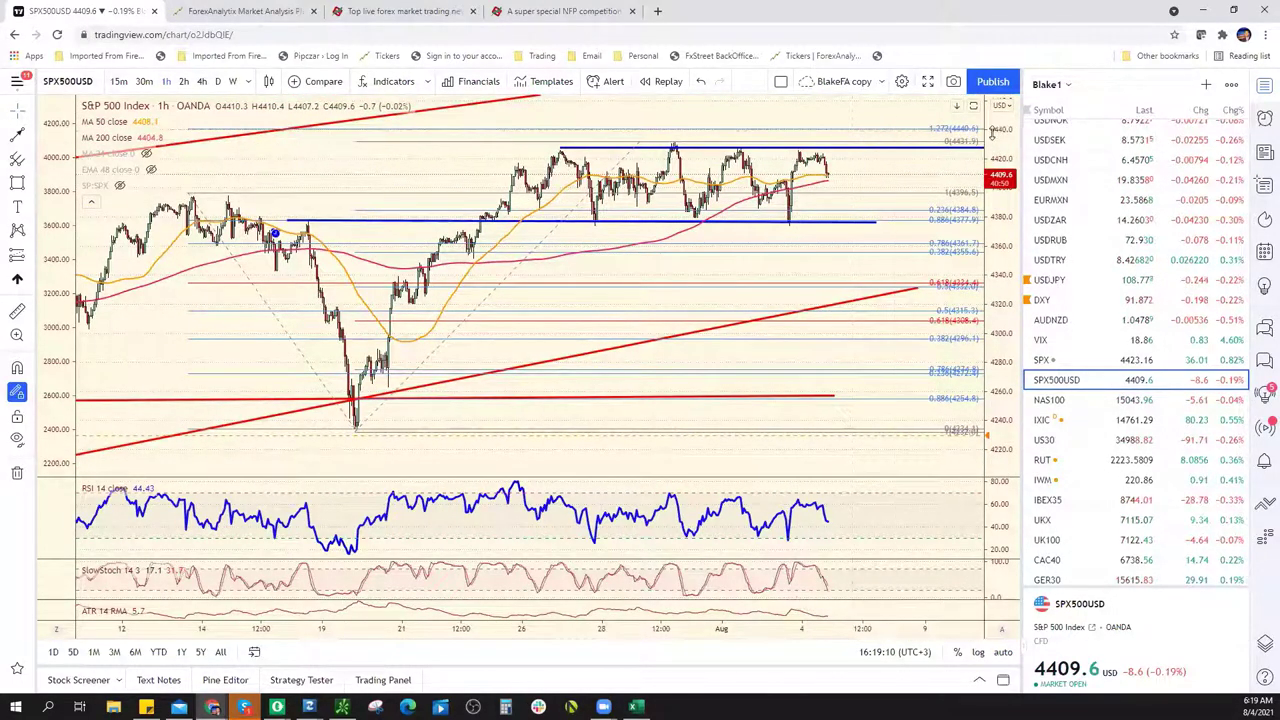
Zoom out the SPX500USD hourly chart to confirm resistance, then return to Excel
{"action": "scroll", "coordinate": [993, 131], "scroll_direction": "down", "scroll_amount": 4}
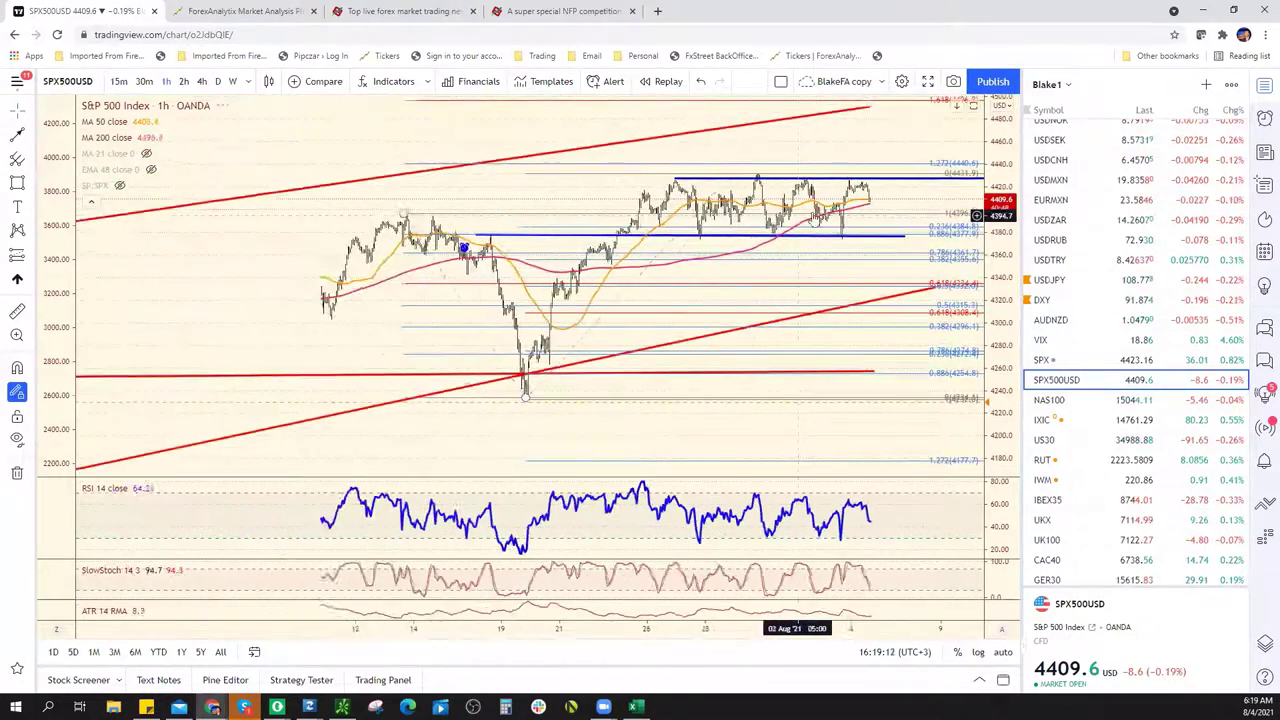
{"action": "scroll", "coordinate": [892, 128], "scroll_direction": "down", "scroll_amount": 3}
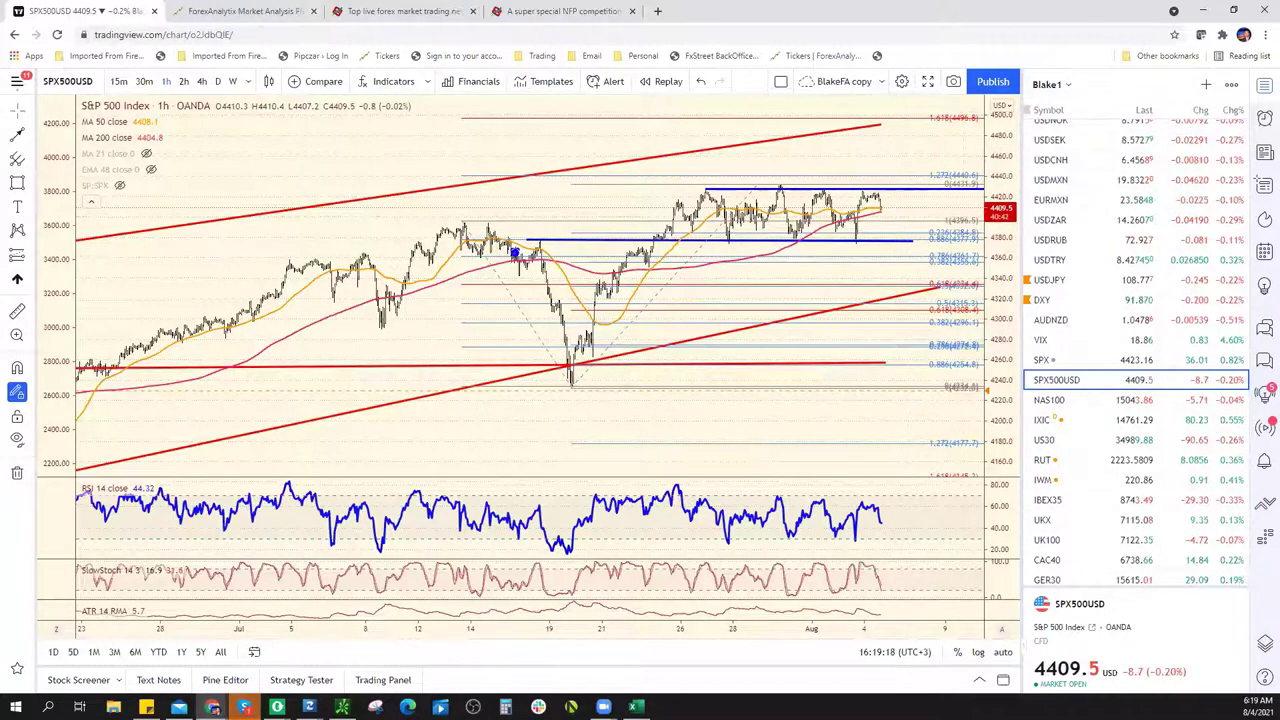
{"action": "key", "text": "alt+Tab"}
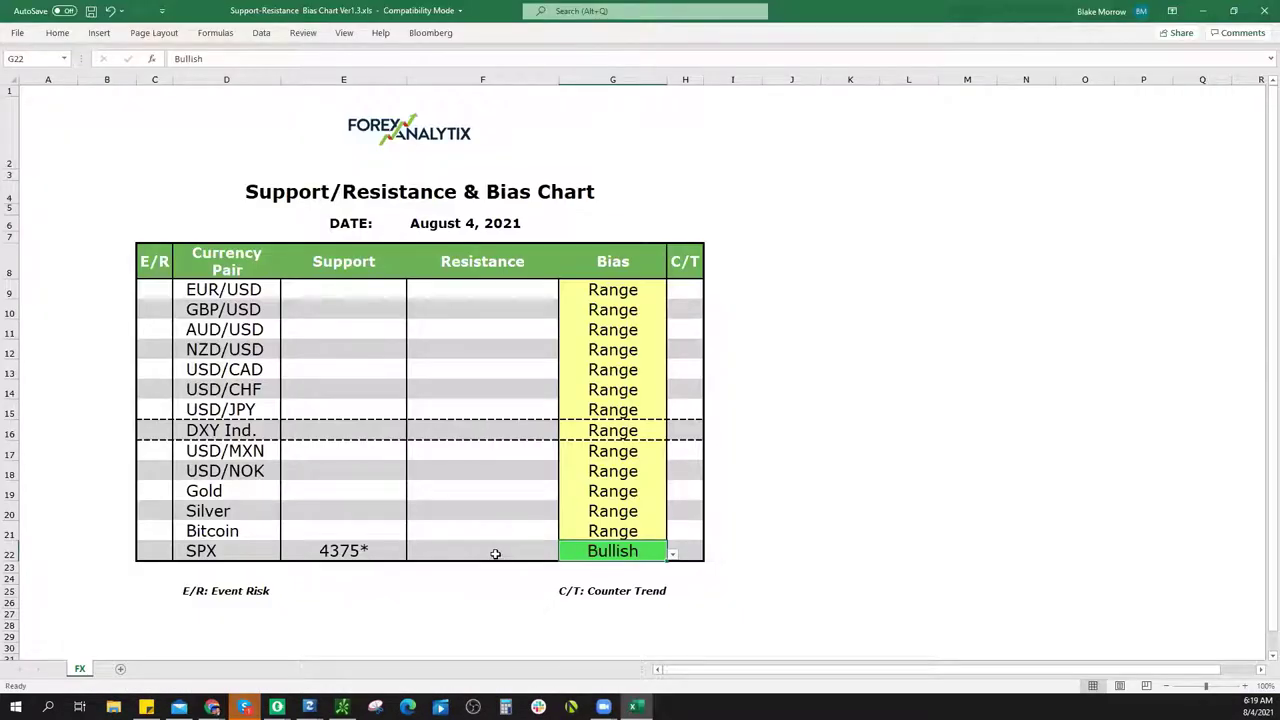
Enter 4430/4440 as the SPX resistance in F22, then switch back to TradingView
{"action": "left_click", "coordinate": [497, 555]}
{"action": "type", "text": "44"}
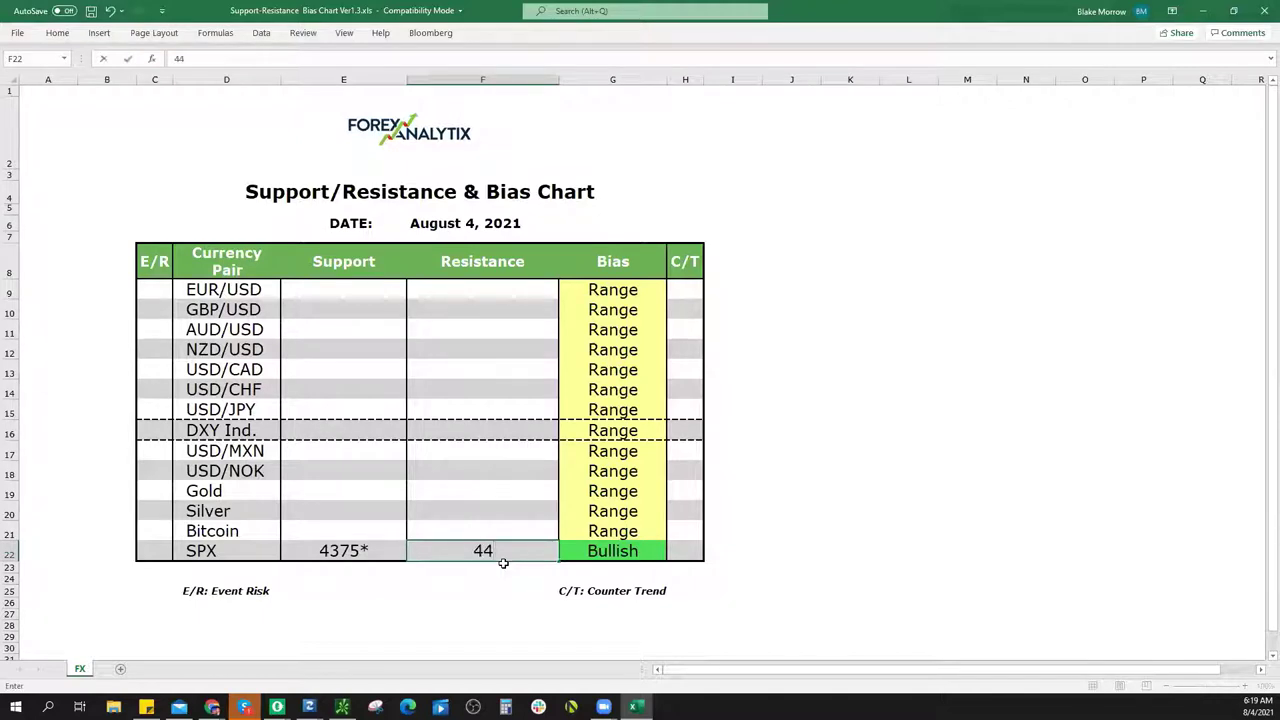
{"action": "type", "text": "30/4440"}
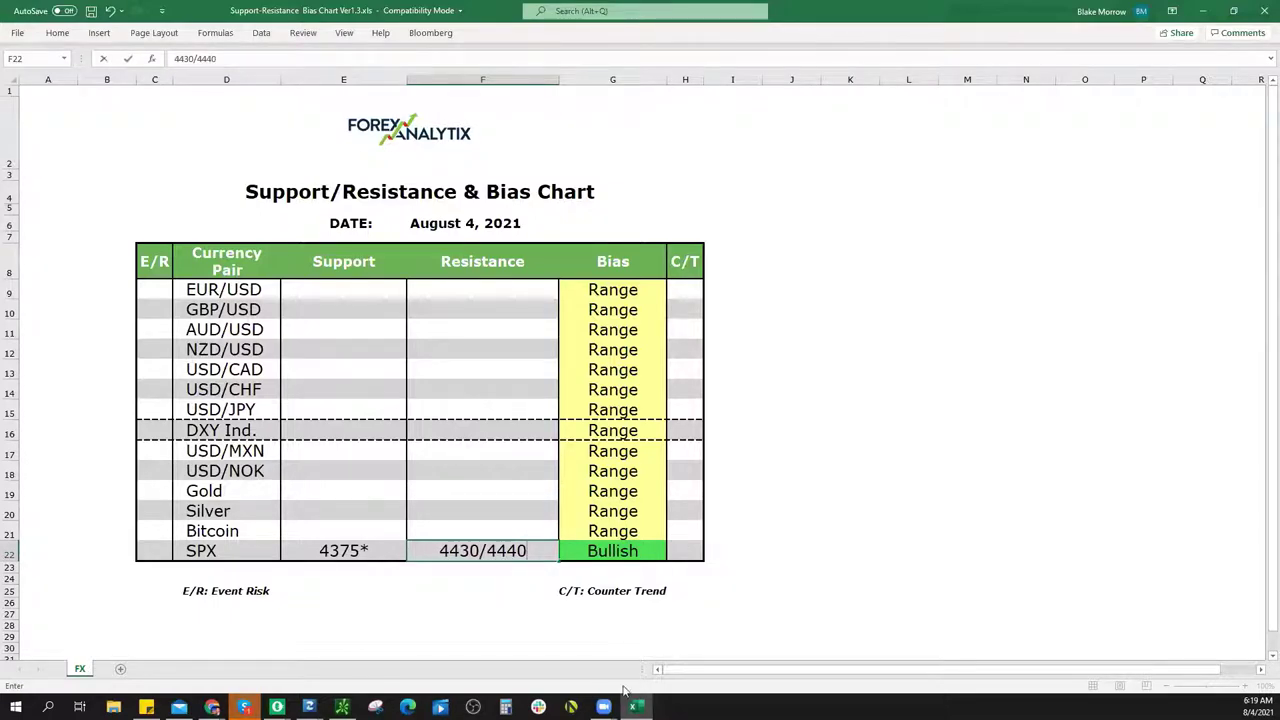
{"action": "key", "text": "alt+Tab"}
Switch the chart from SPX500USD to EURUSD and zoom in
{"action": "scroll", "coordinate": [1117, 178], "scroll_direction": "up", "scroll_amount": 3}
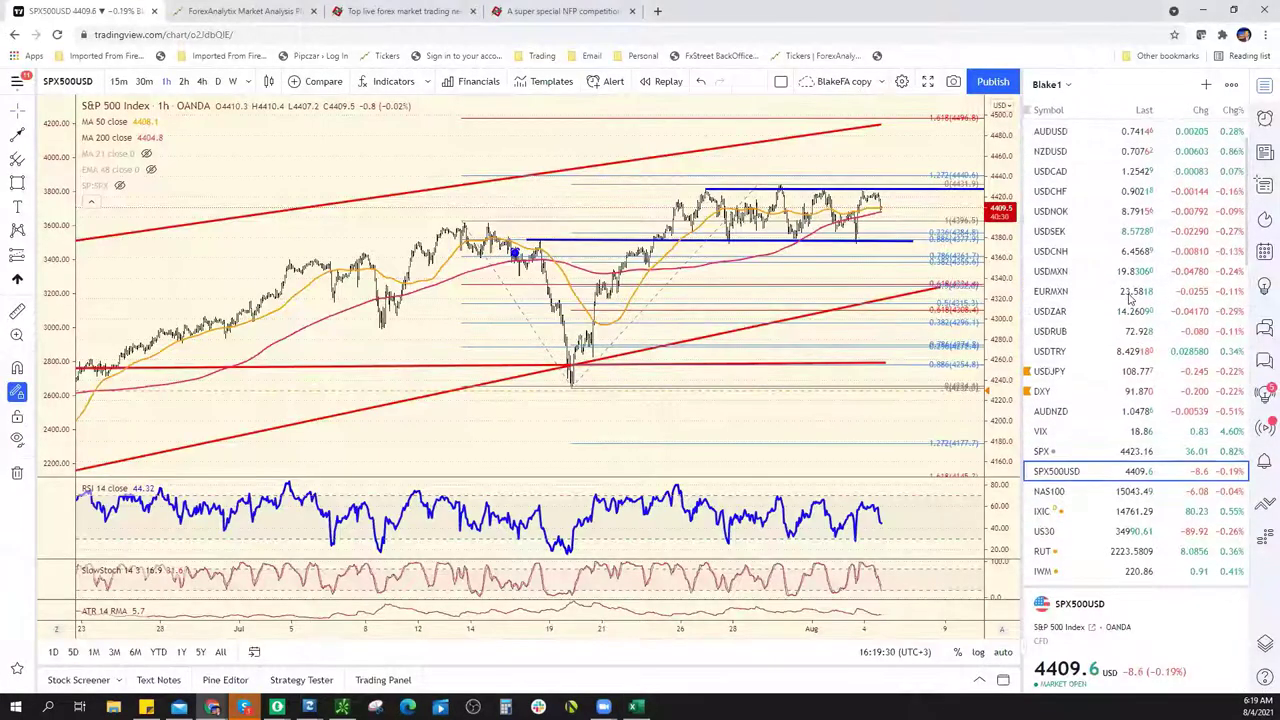
{"action": "left_click", "coordinate": [1120, 134]}
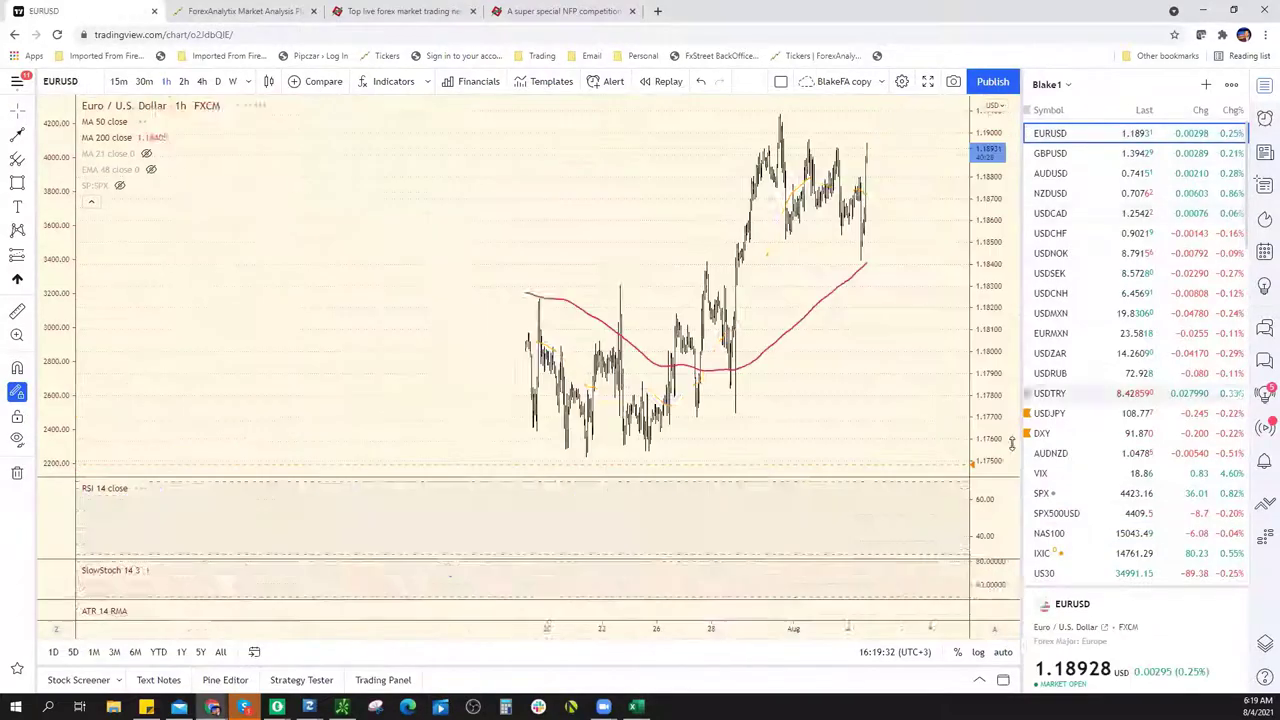
{"action": "scroll", "coordinate": [760, 270], "scroll_direction": "up", "scroll_amount": 5}
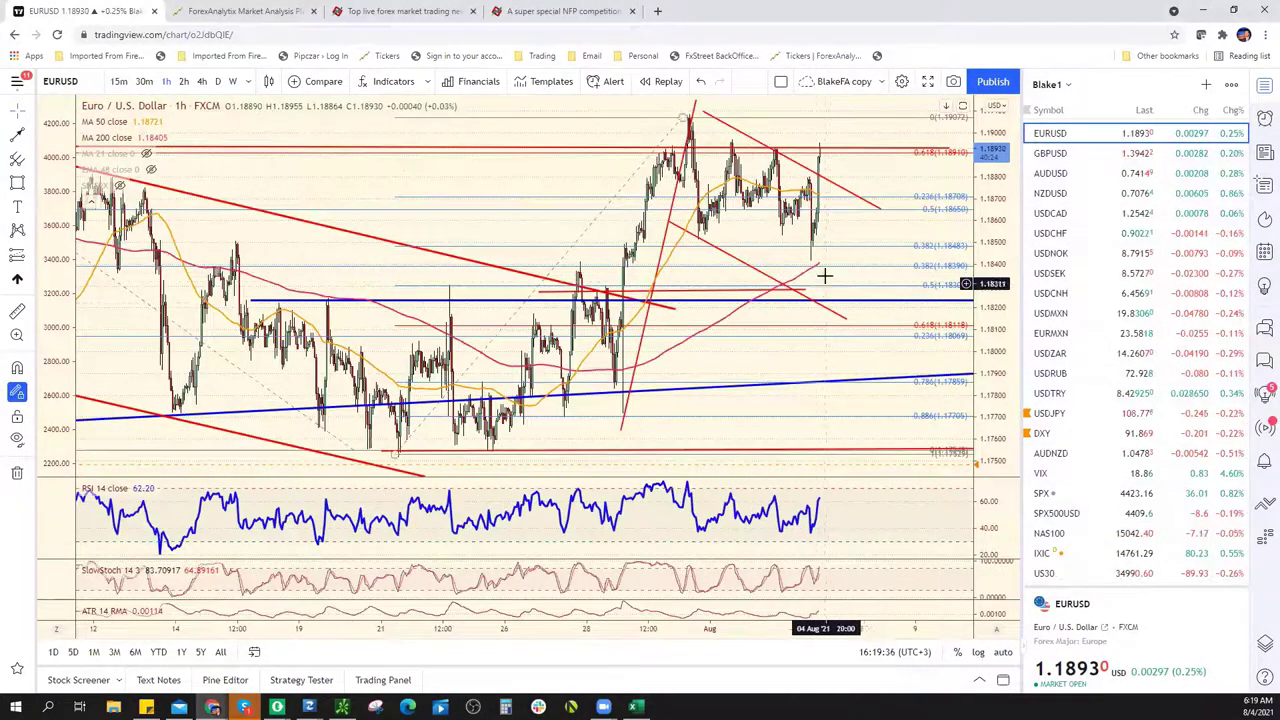
{"action": "scroll", "coordinate": [672, 300], "scroll_direction": "up", "scroll_amount": 1}
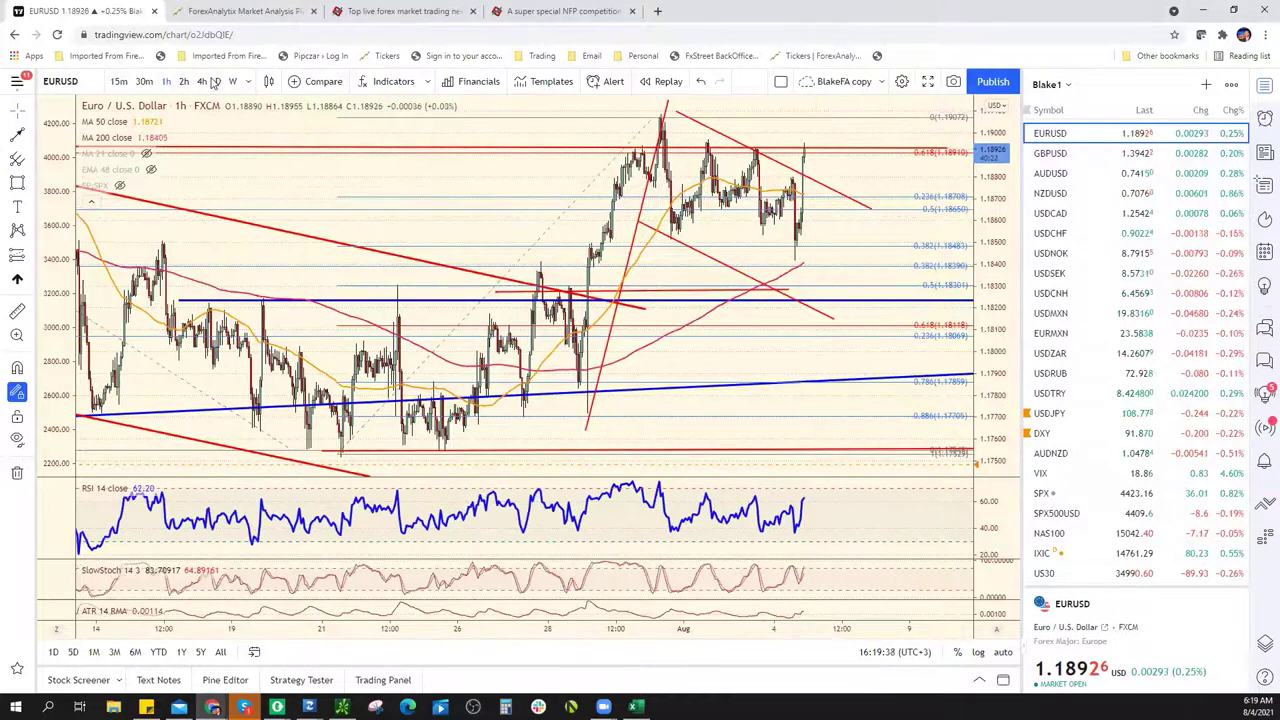
{"action": "scroll", "coordinate": [900, 300], "scroll_direction": "down", "scroll_amount": 2}
Change the EURUSD chart to the 4h timeframe, review it, then return to Excel
{"action": "type", "text": "4h"}
{"action": "key", "text": "Return"}
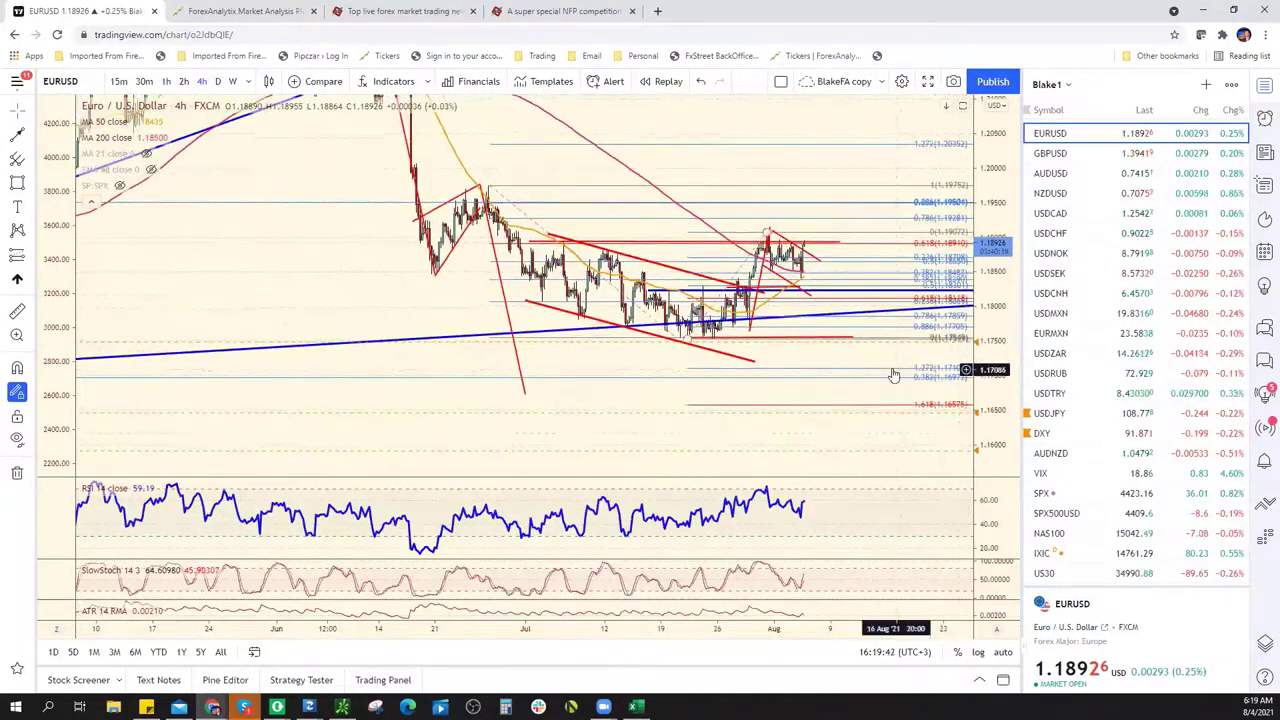
{"action": "scroll", "coordinate": [812, 258], "scroll_direction": "up", "scroll_amount": 2}
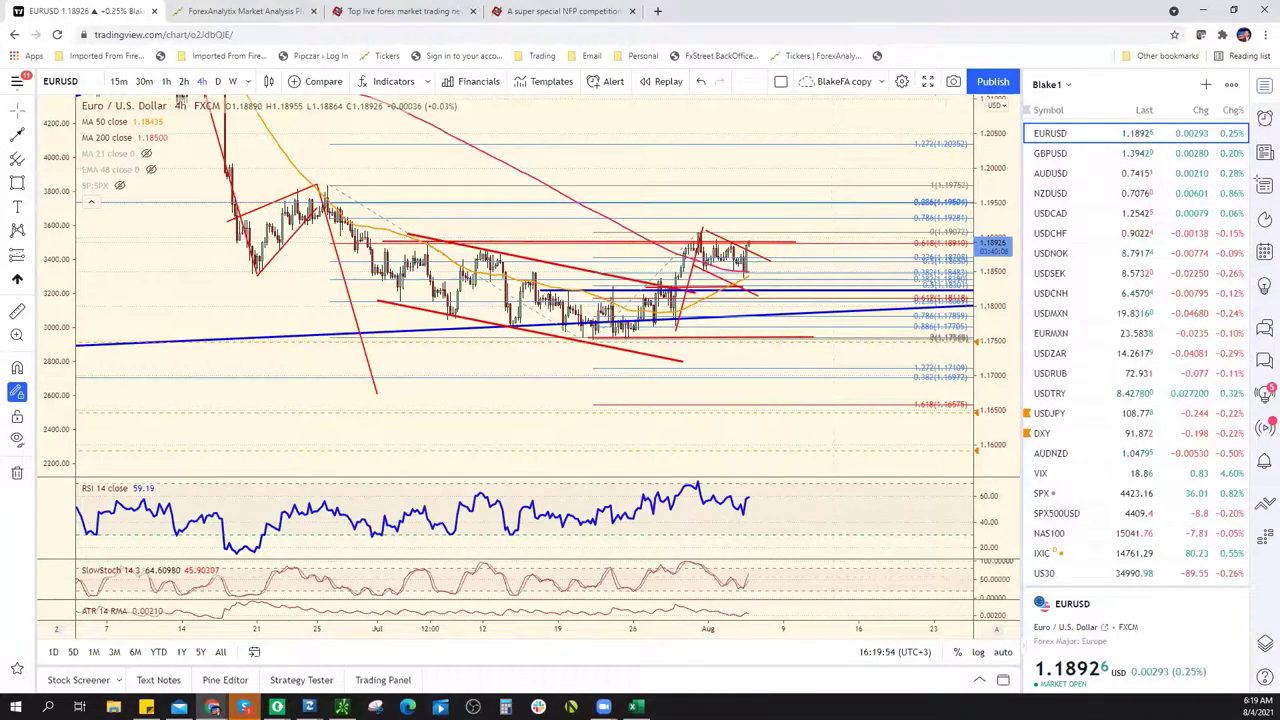
{"action": "key", "text": "alt+Tab"}
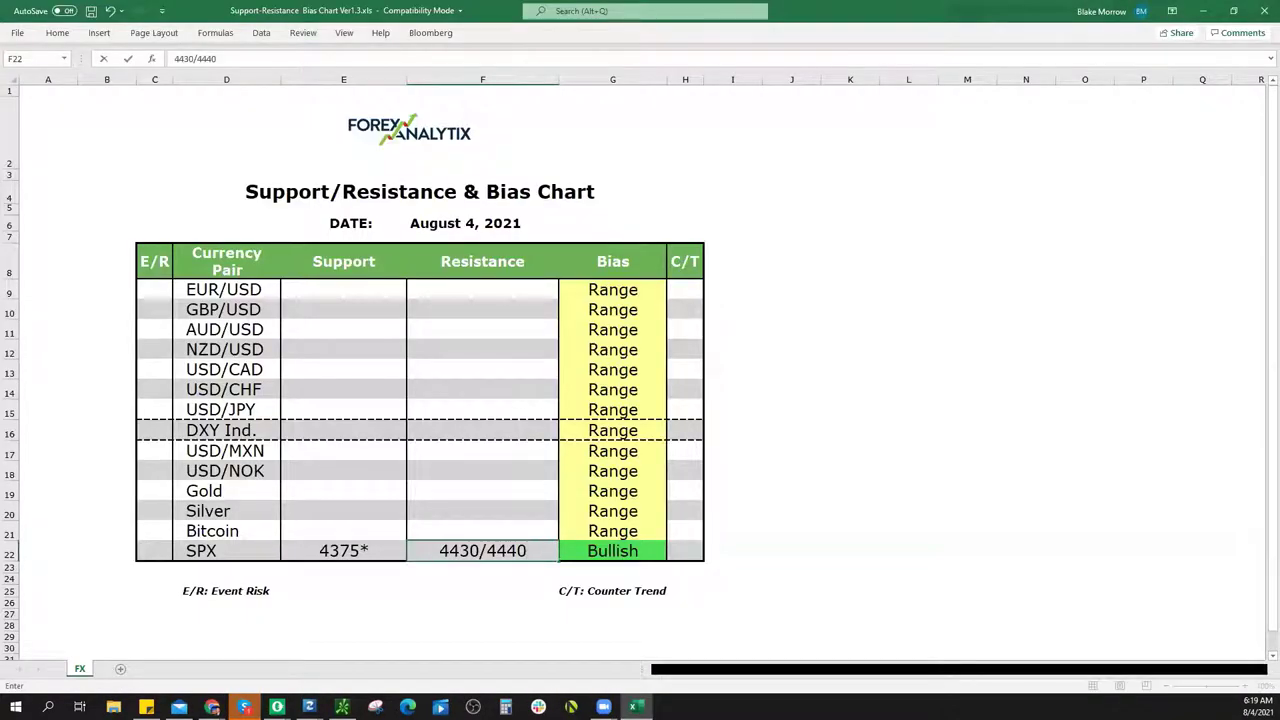
Enter 1.1910 as the EUR/USD resistance in F9 and return to TradingView
{"action": "left_click", "coordinate": [500, 288]}
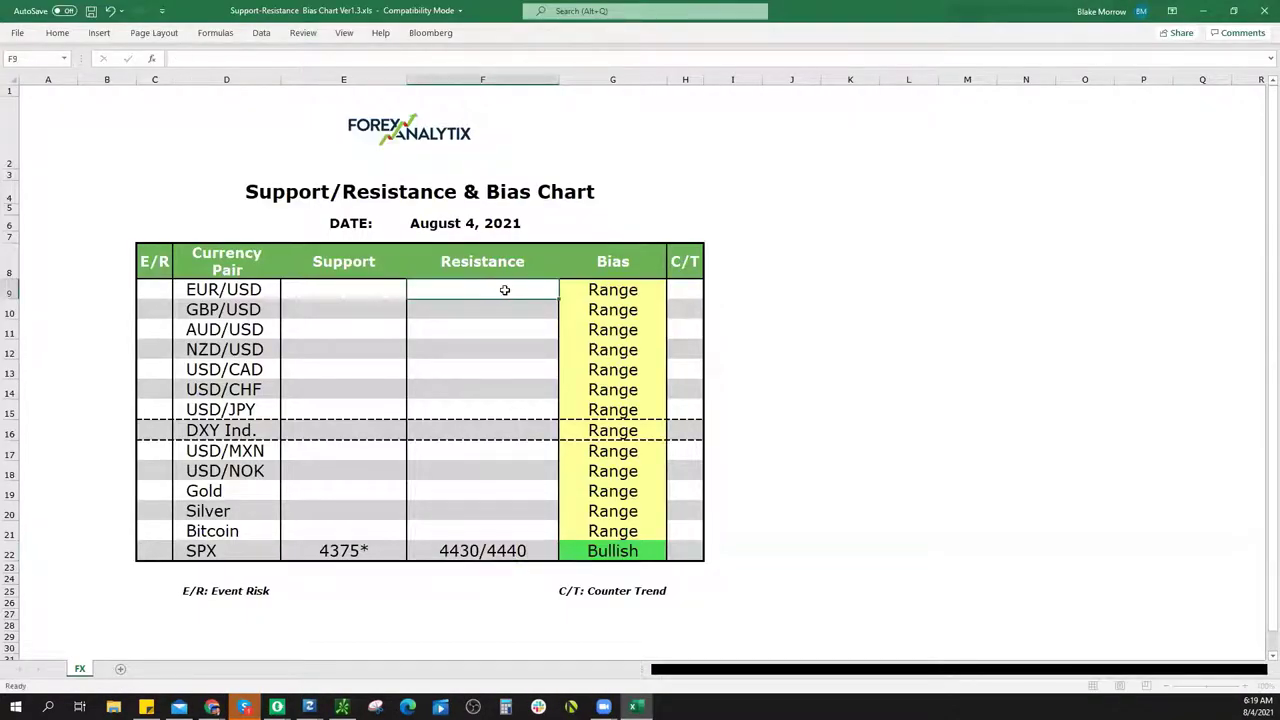
{"action": "type", "text": "1.1910"}
{"action": "key", "text": "Tab"}
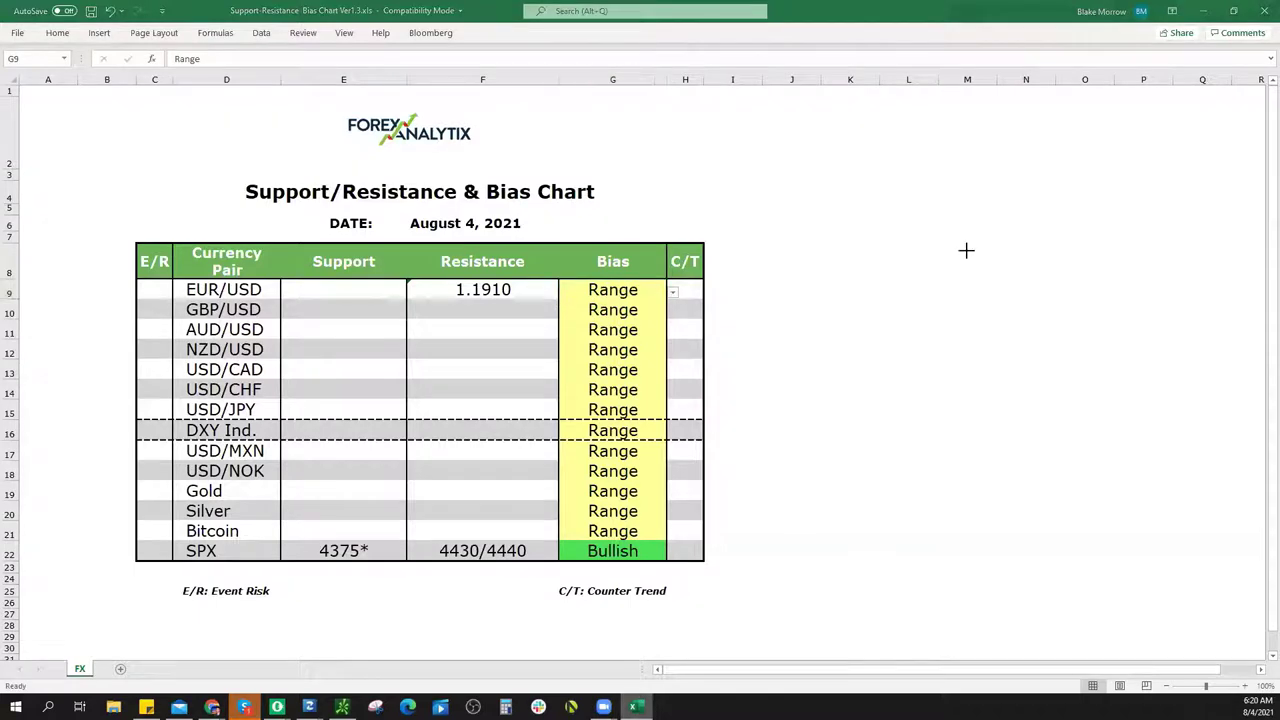
{"action": "key", "text": "alt+Tab"}
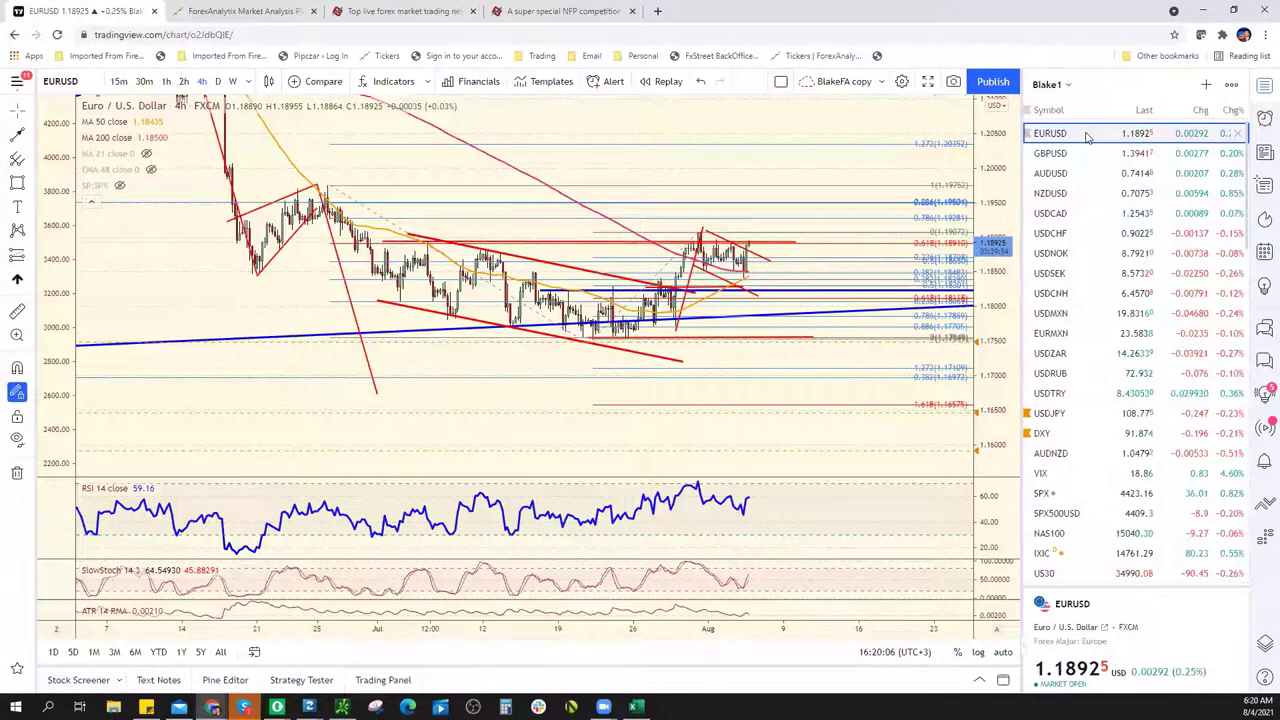
Expand the EURUSD symbol details to show the day's range and inspect the 4-hour chart
{"action": "scroll", "coordinate": [647, 301], "scroll_direction": "up", "scroll_amount": 2}
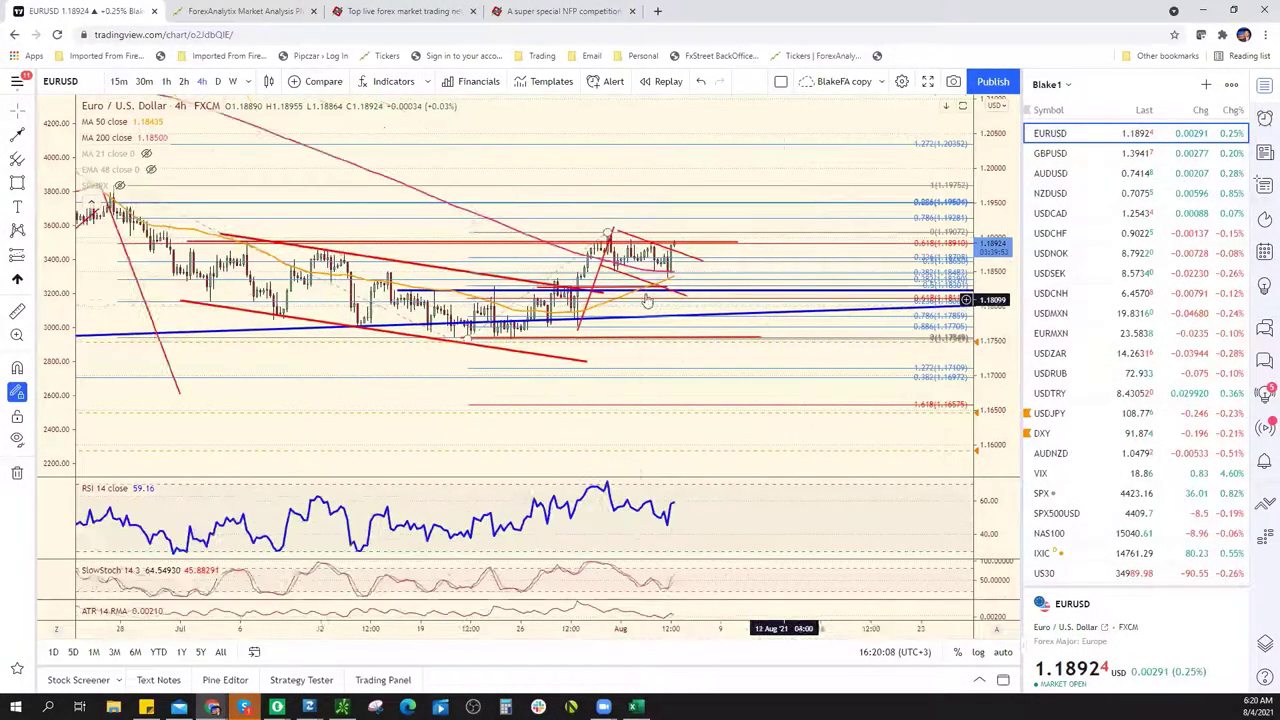
{"action": "scroll", "coordinate": [647, 301], "scroll_direction": "up", "scroll_amount": 1}
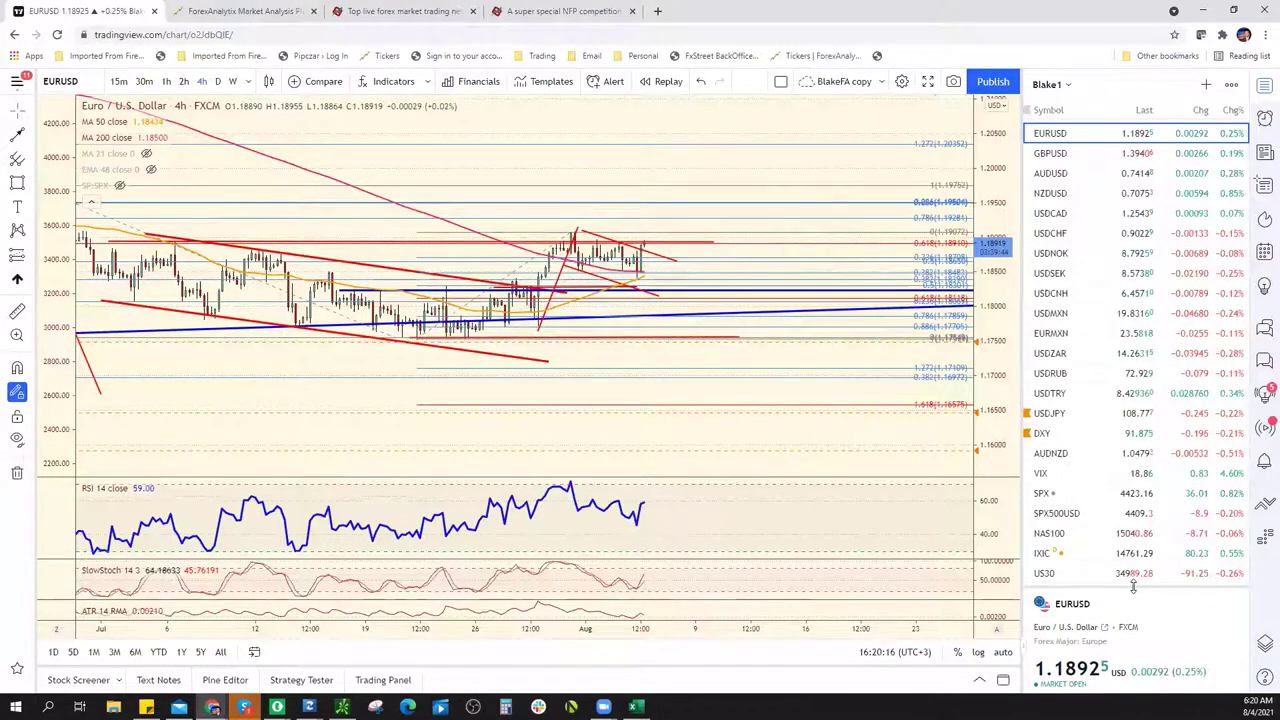
{"action": "left_click_drag", "start_coordinate": [1133, 586], "coordinate": [1137, 538]}
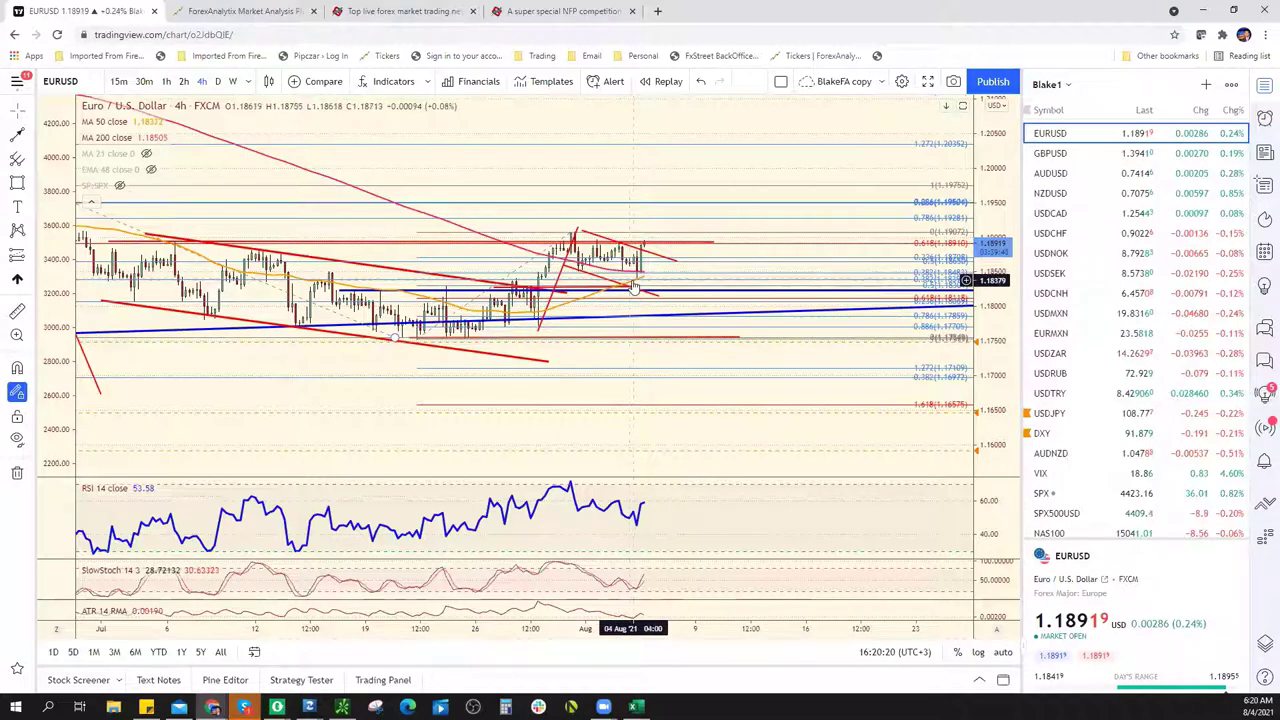
{"action": "scroll", "coordinate": [499, 370], "scroll_direction": "down", "scroll_amount": 1}
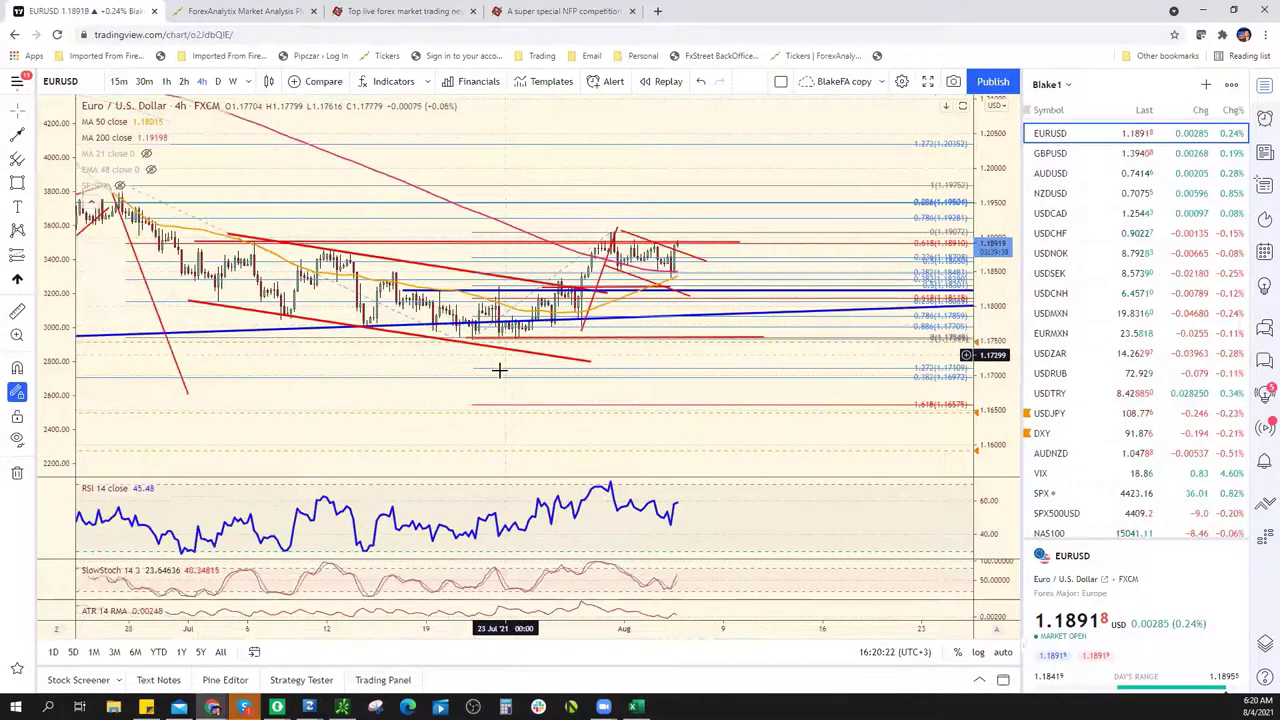
{"action": "scroll", "coordinate": [499, 370], "scroll_direction": "down", "scroll_amount": 1}
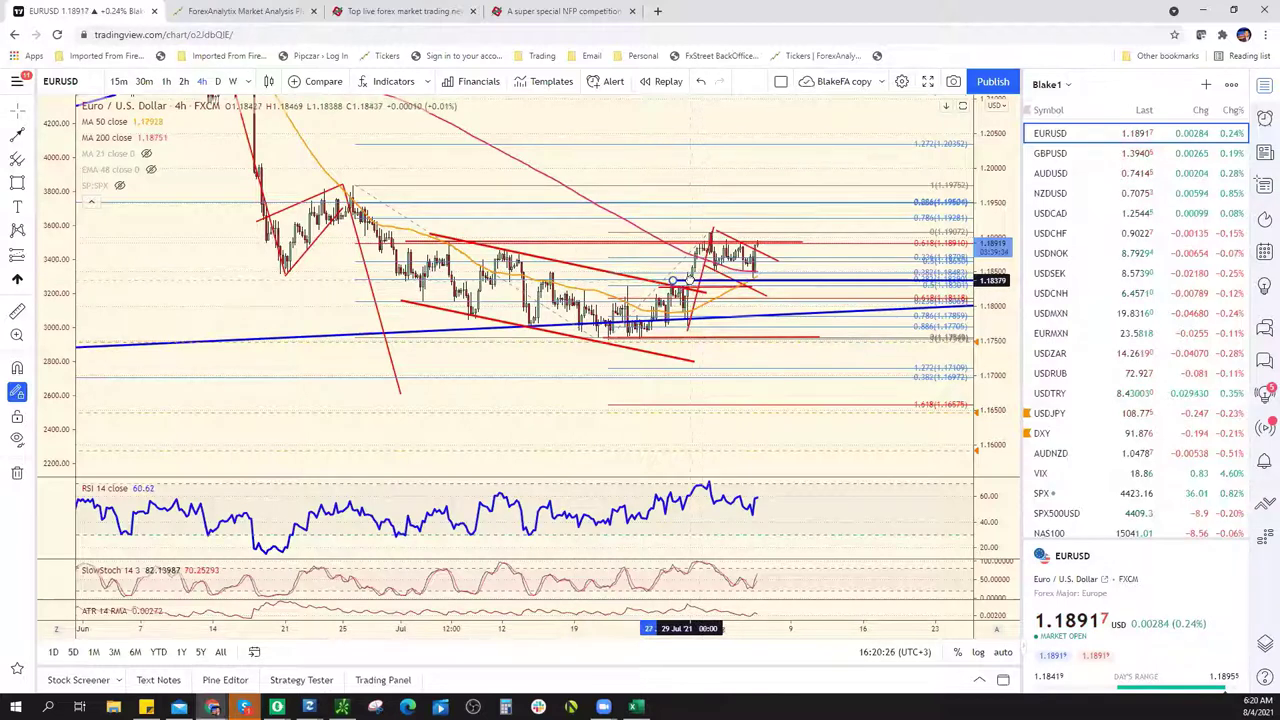
{"action": "mouse_move", "coordinate": [684, 282]}
{"action": "left_mouse_down"}
{"action": "mouse_move", "coordinate": [770, 285]}
{"action": "mouse_move", "coordinate": [755, 285]}
{"action": "left_mouse_up"}
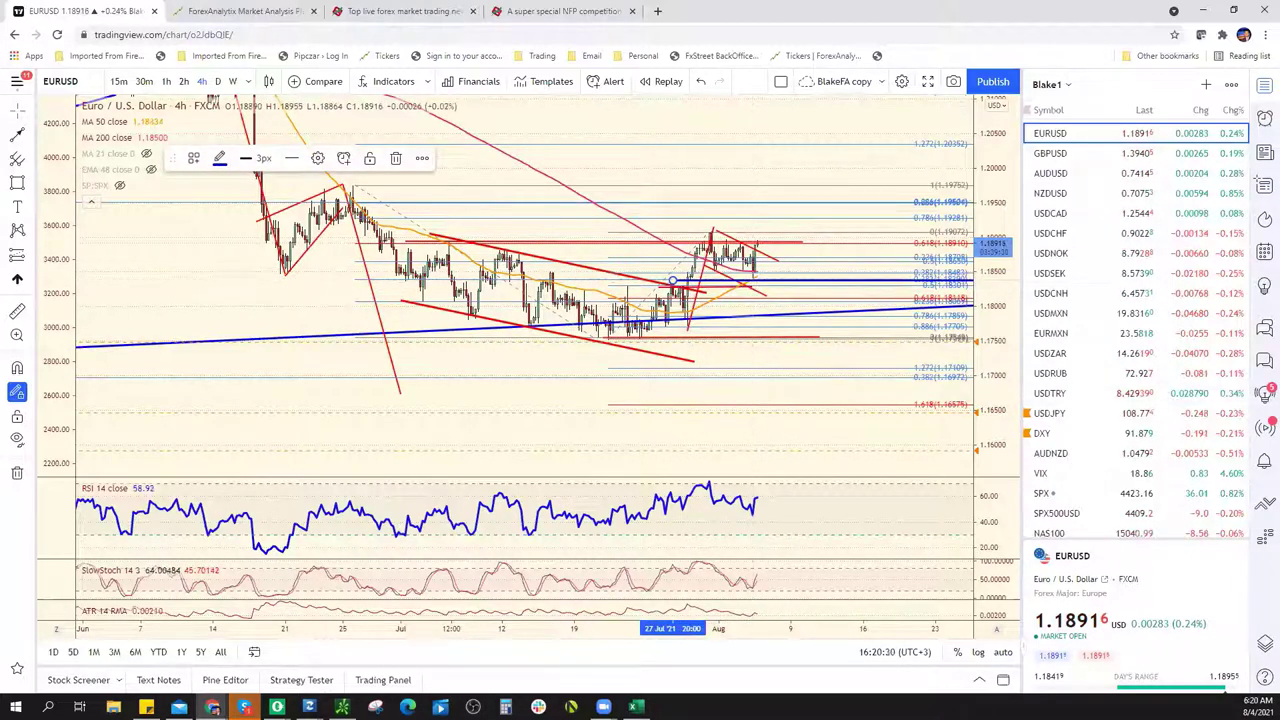
Enter 1.1840 as the EUR/USD support in cell E9
{"action": "key", "text": "alt+Tab"}
{"action": "left_click", "coordinate": [379, 291]}
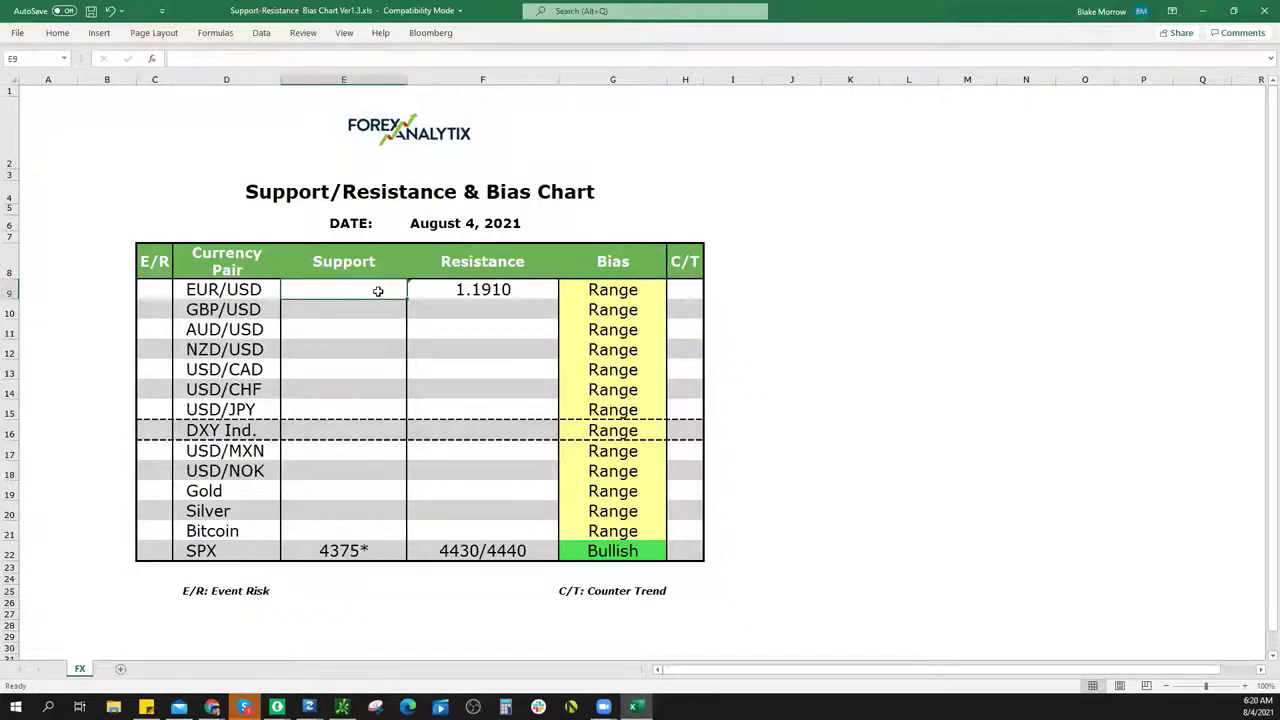
{"action": "type", "text": "1.1"}
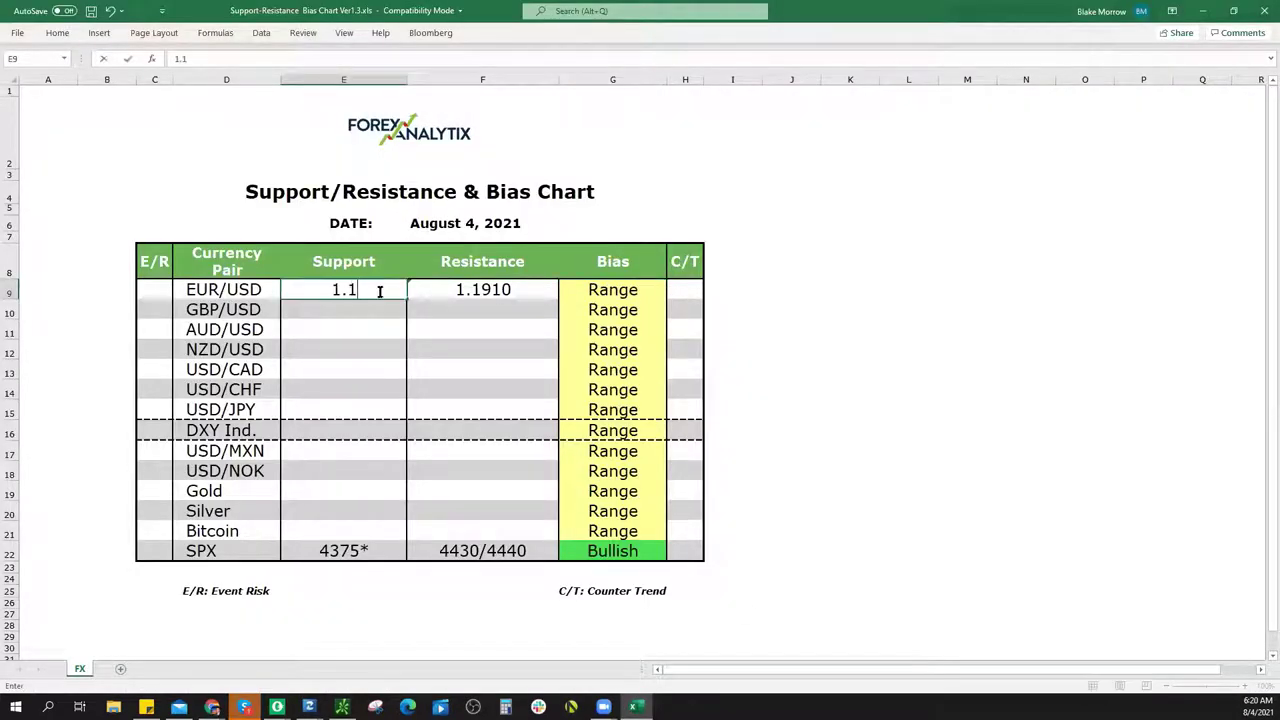
{"action": "type", "text": "840"}
{"action": "key", "text": "Tab"}
Draw a red rectangle resistance zone spanning about 1.1941 to 1.1975 on the EURUSD chart
{"action": "key", "text": "alt+Tab"}
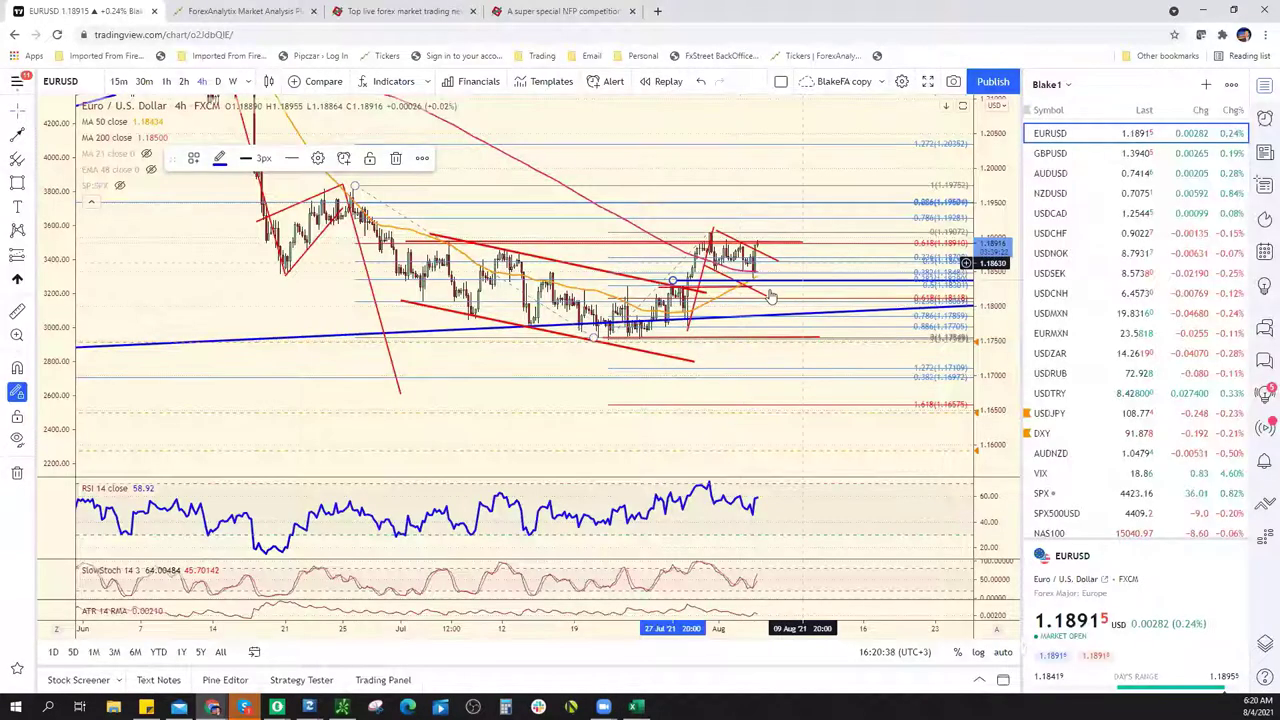
{"action": "scroll", "coordinate": [848, 235], "scroll_direction": "down", "scroll_amount": 3}
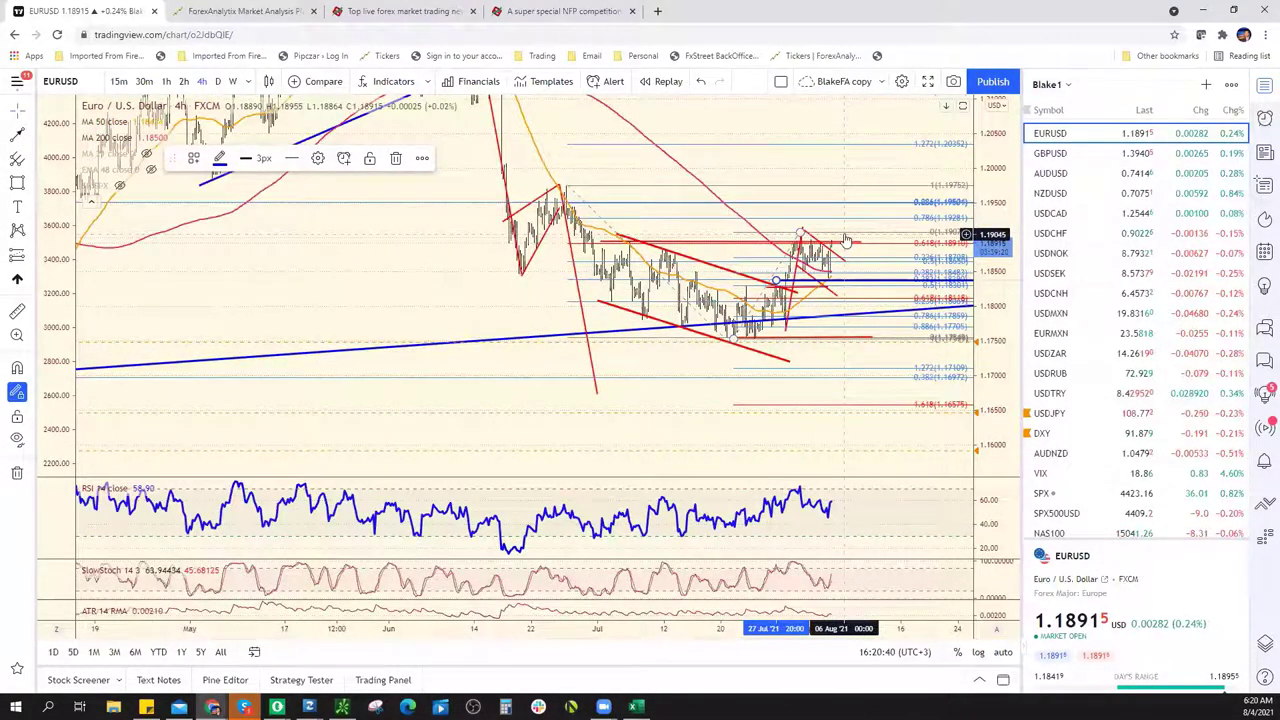
{"action": "scroll", "coordinate": [845, 240], "scroll_direction": "down", "scroll_amount": 5}
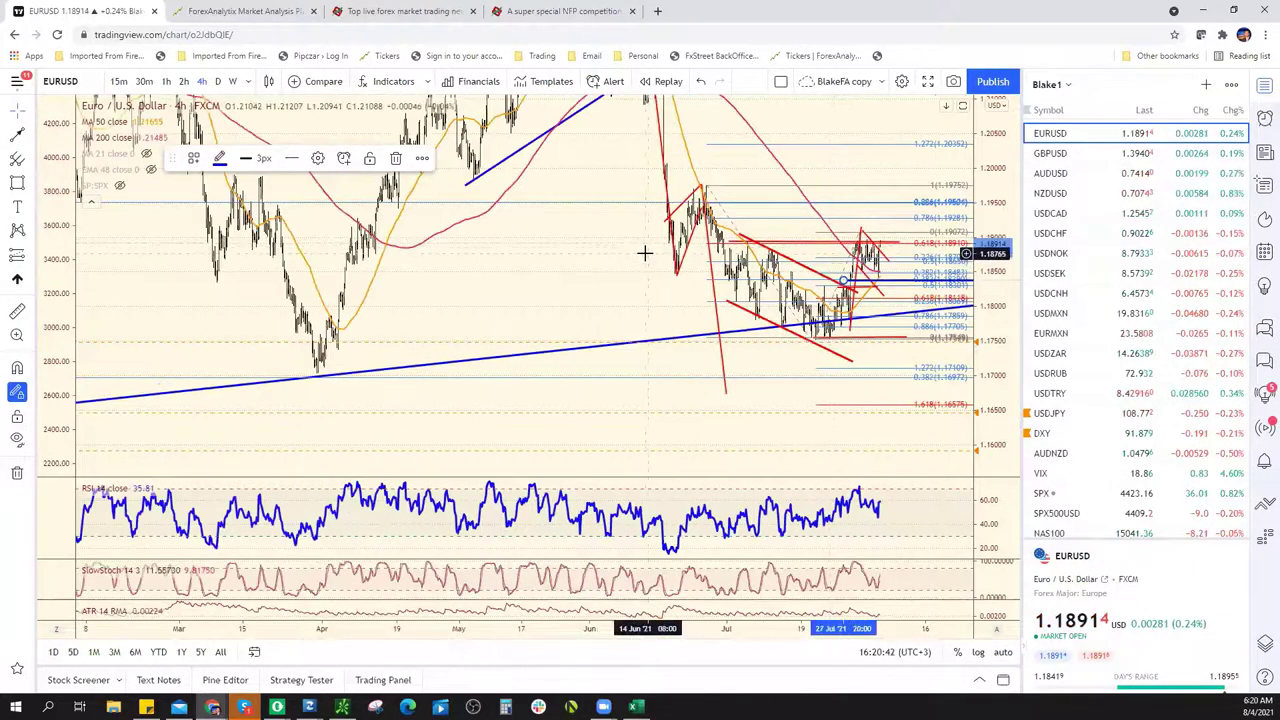
{"action": "scroll", "coordinate": [645, 253], "scroll_direction": "up", "scroll_amount": 3}
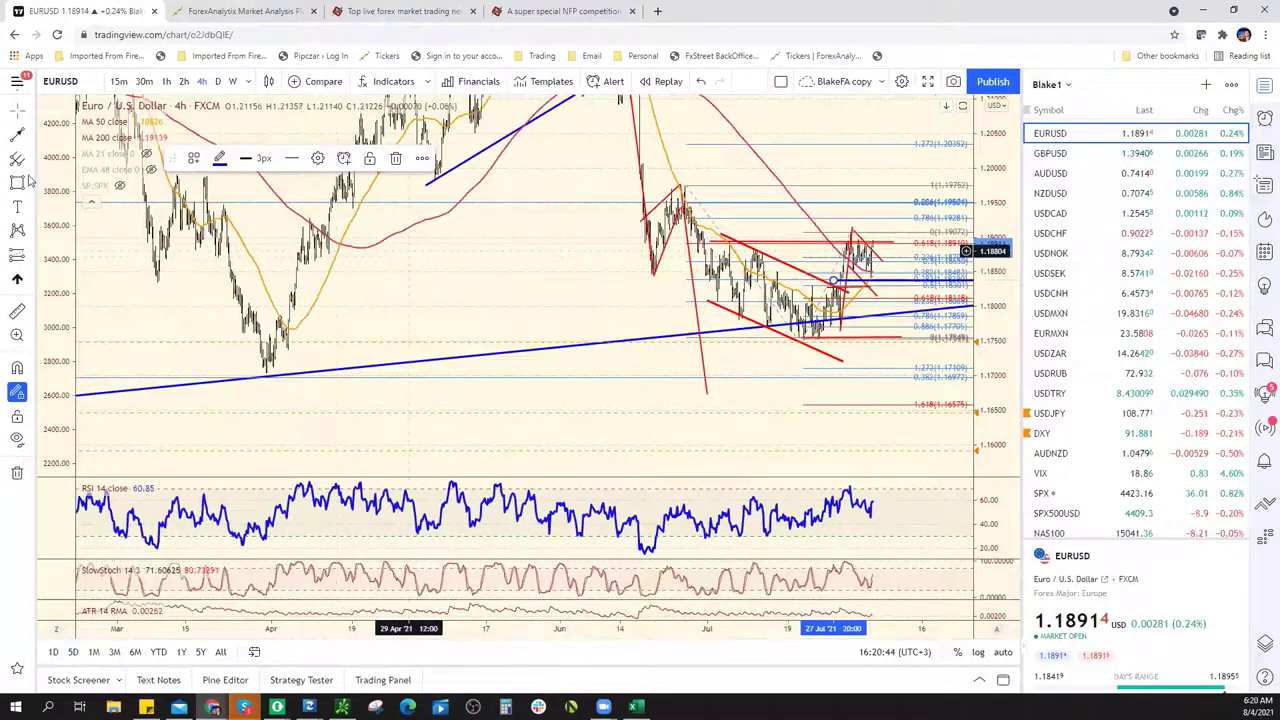
{"action": "left_click", "coordinate": [391, 214]}
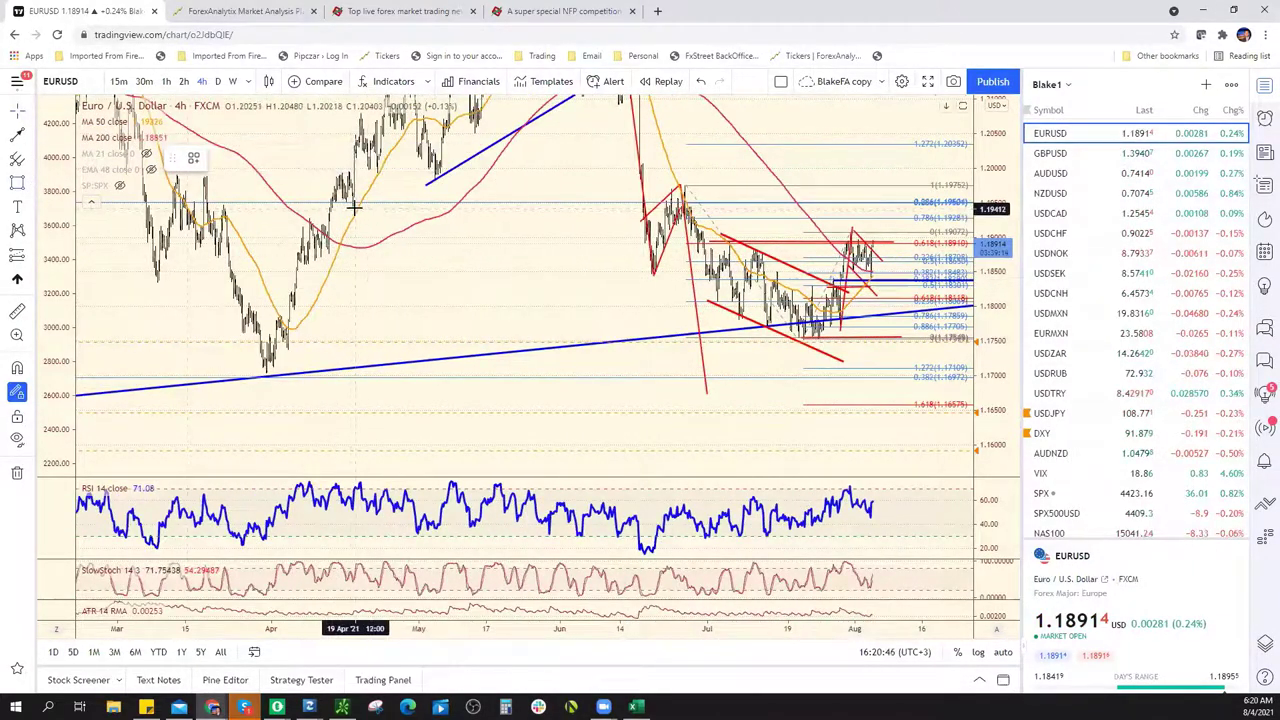
{"action": "left_click", "coordinate": [355, 208]}
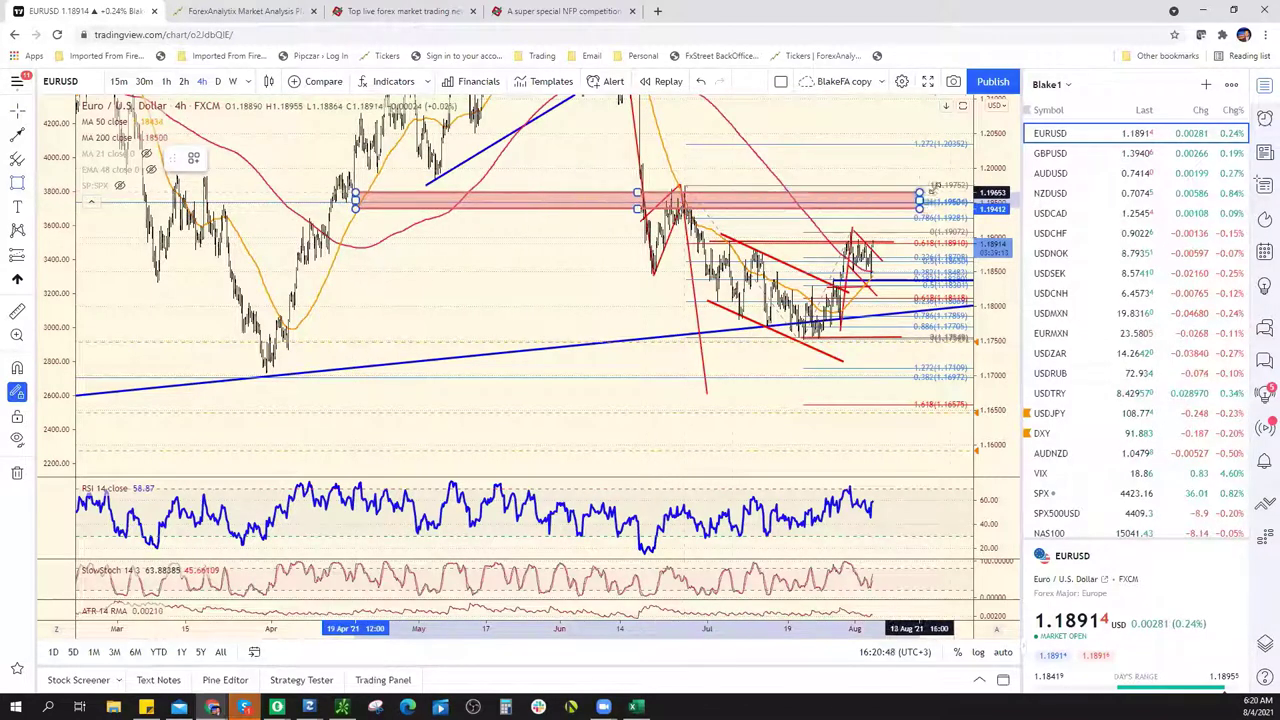
{"action": "left_click", "coordinate": [950, 188]}
{"action": "left_click_drag", "start_coordinate": [958, 185], "coordinate": [961, 186]}
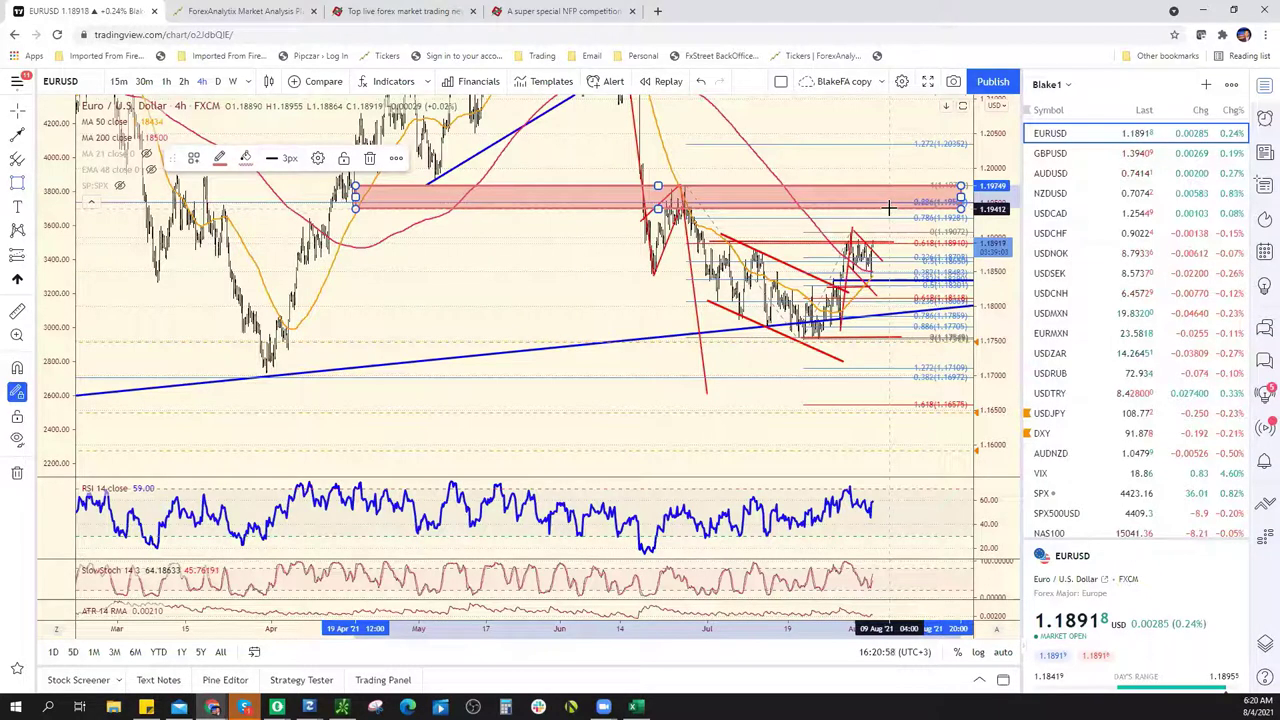
Zoom the EURUSD chart to review the zone, then switch back to Excel
{"action": "scroll", "coordinate": [856, 222], "scroll_direction": "up", "scroll_amount": 1}
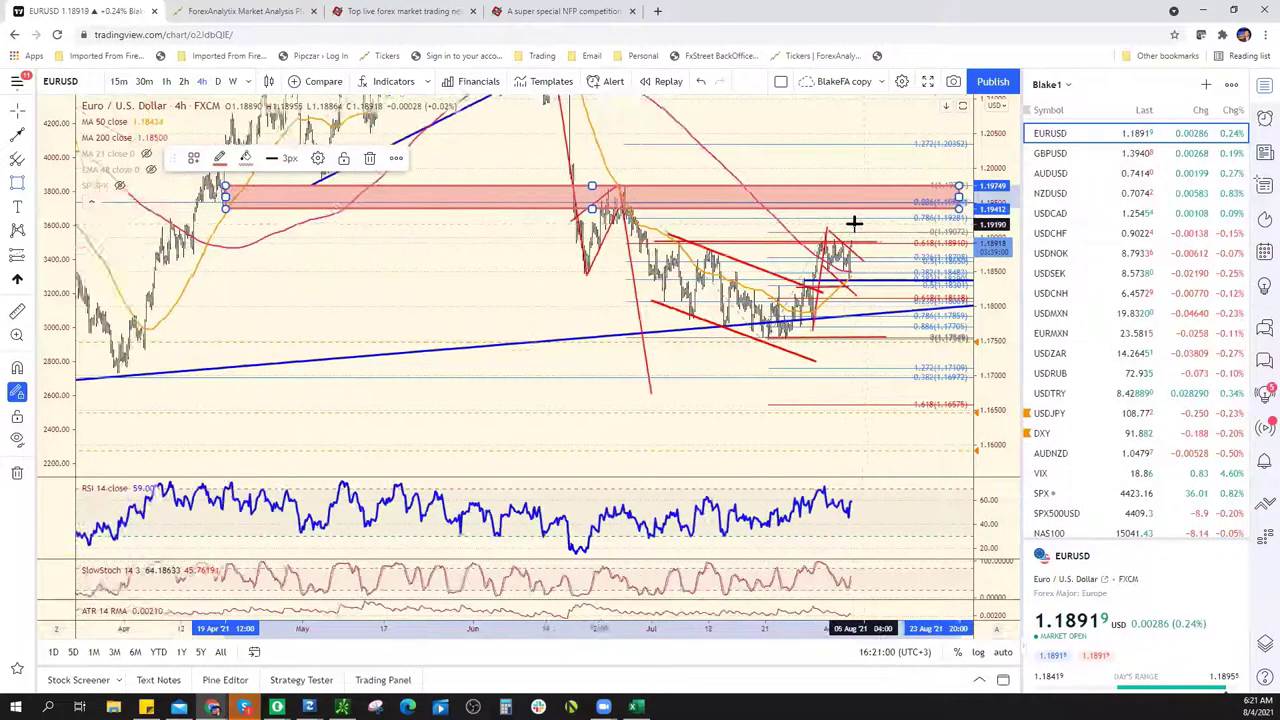
{"action": "scroll", "coordinate": [855, 223], "scroll_direction": "up", "scroll_amount": 1}
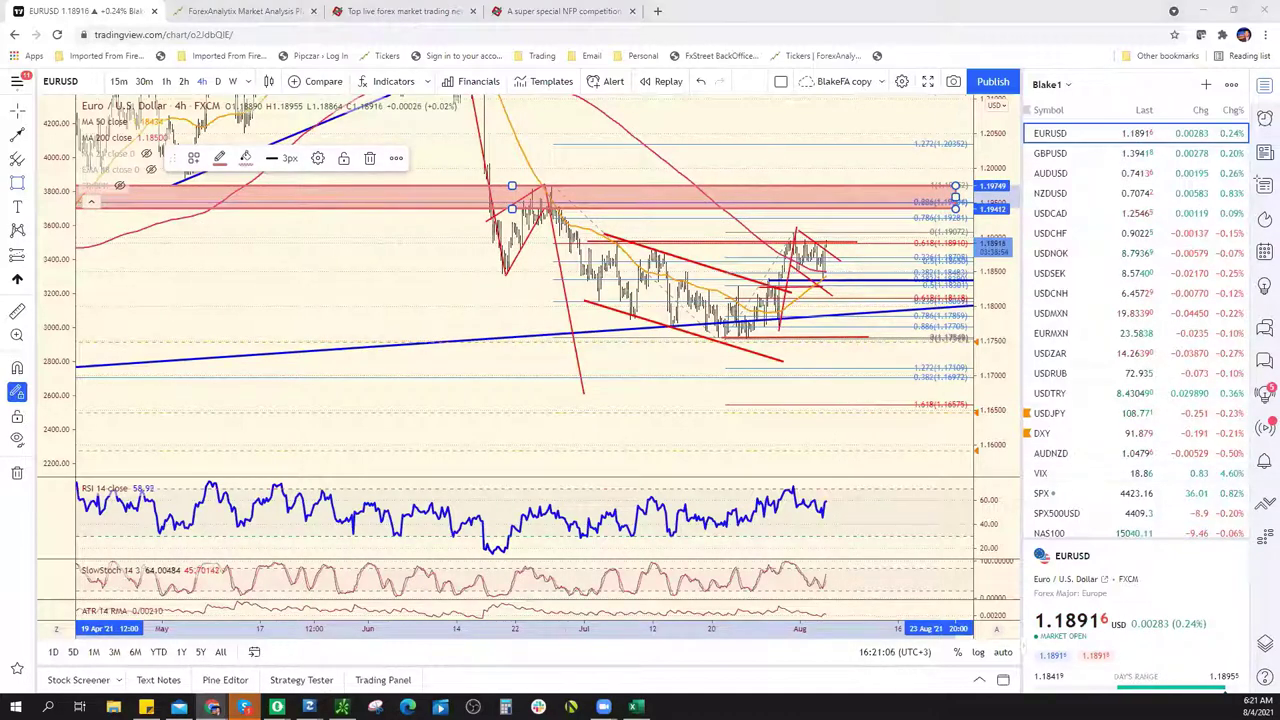
{"action": "key", "text": "alt+Tab"}
Complete the EUR/USD resistance as 1.1910/1.1975, then return to the EURUSD chart
{"action": "double_click", "coordinate": [535, 289]}
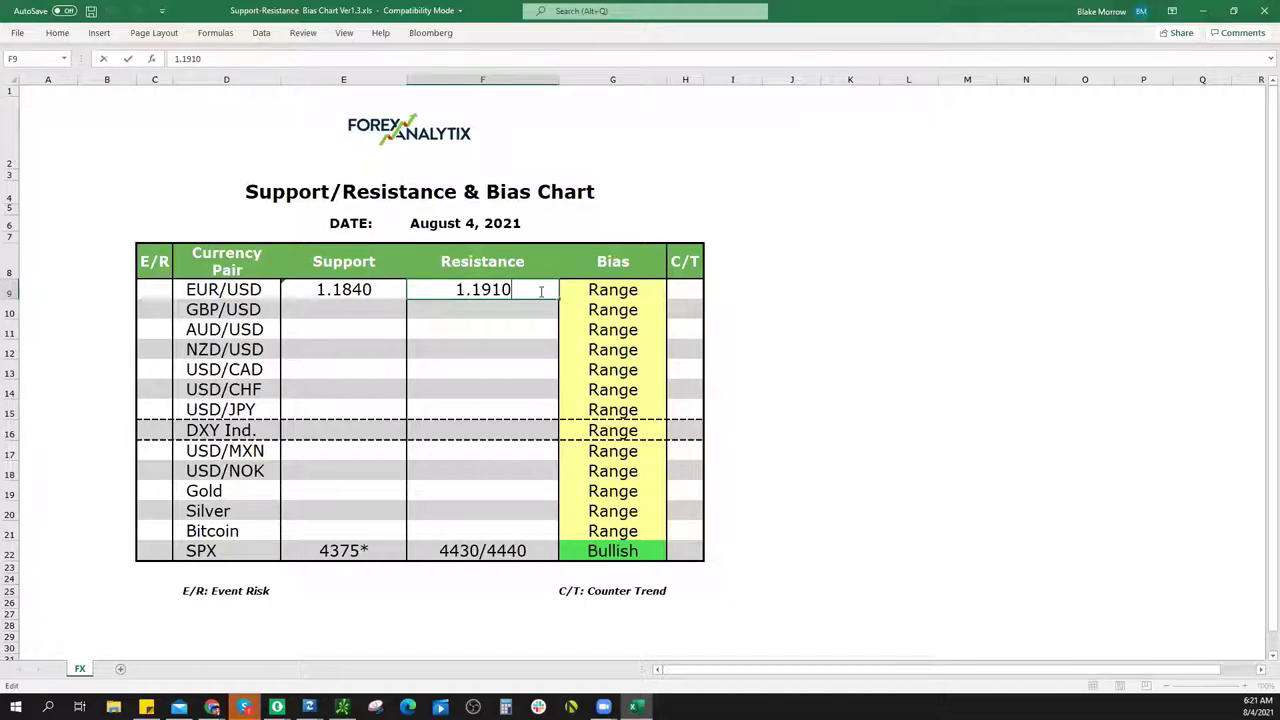
{"action": "type", "text": "/"}
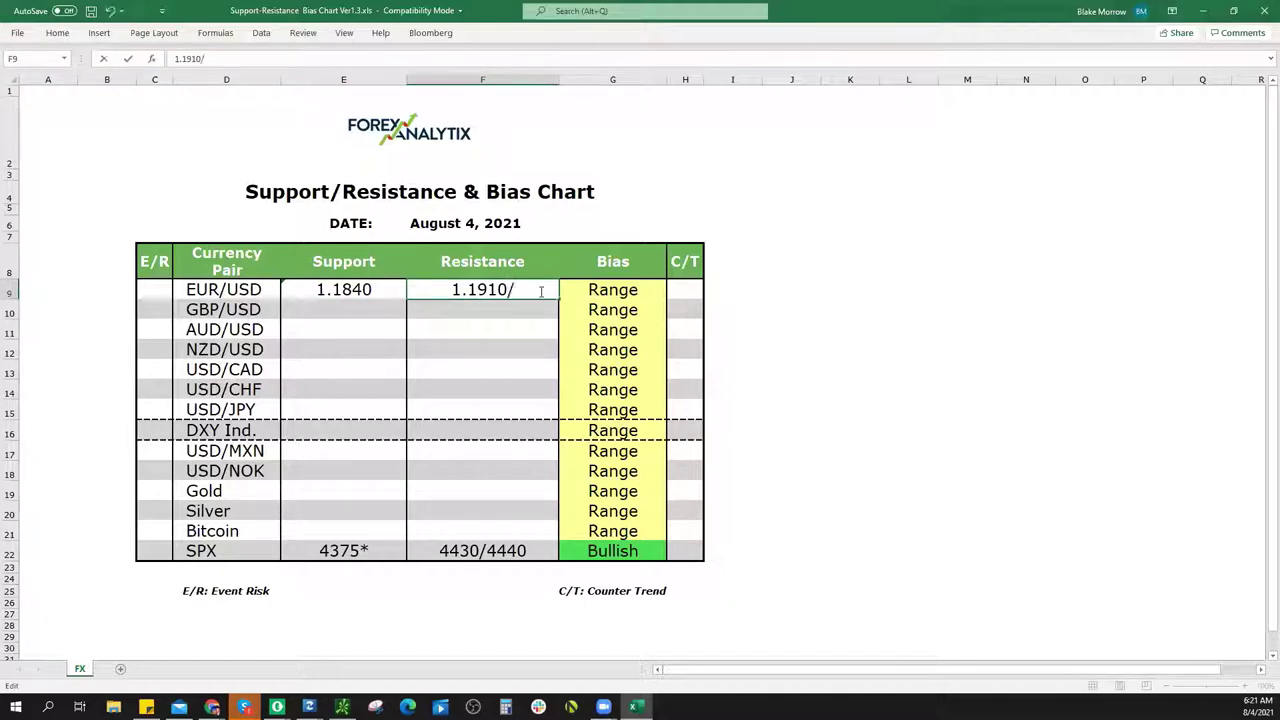
{"action": "type", "text": "1.1975"}
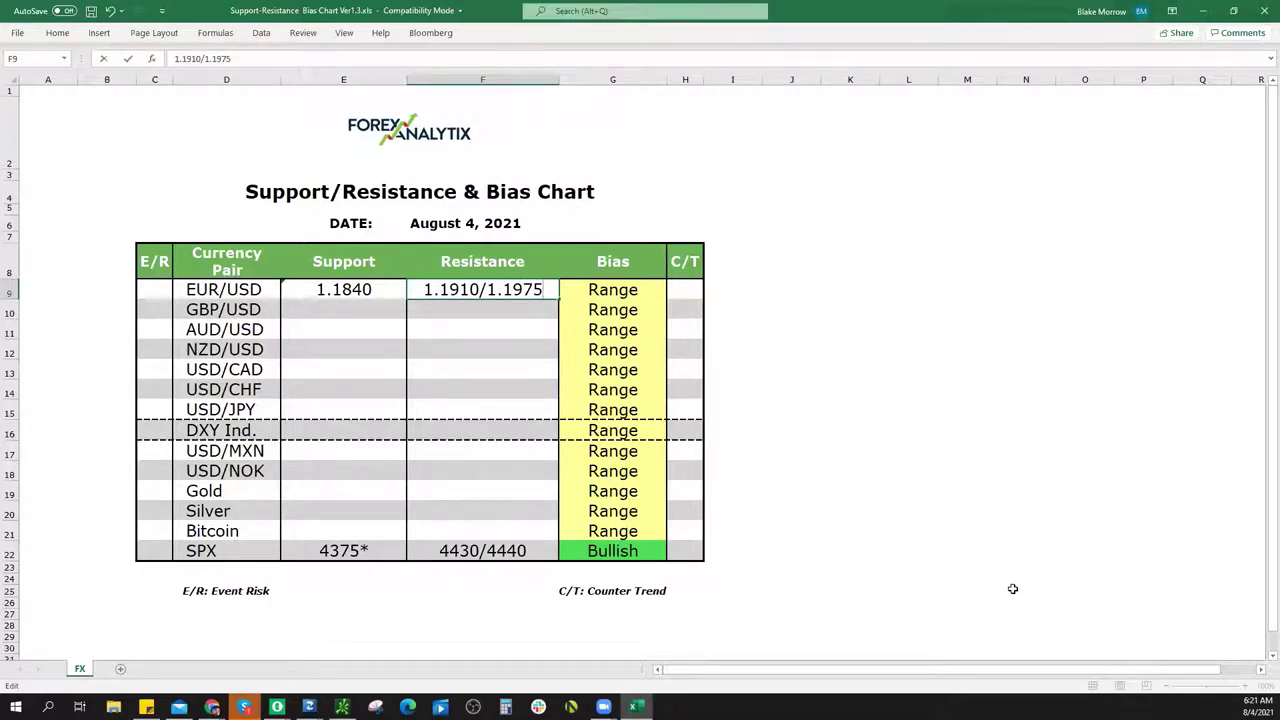
{"action": "key", "text": "alt+Tab"}
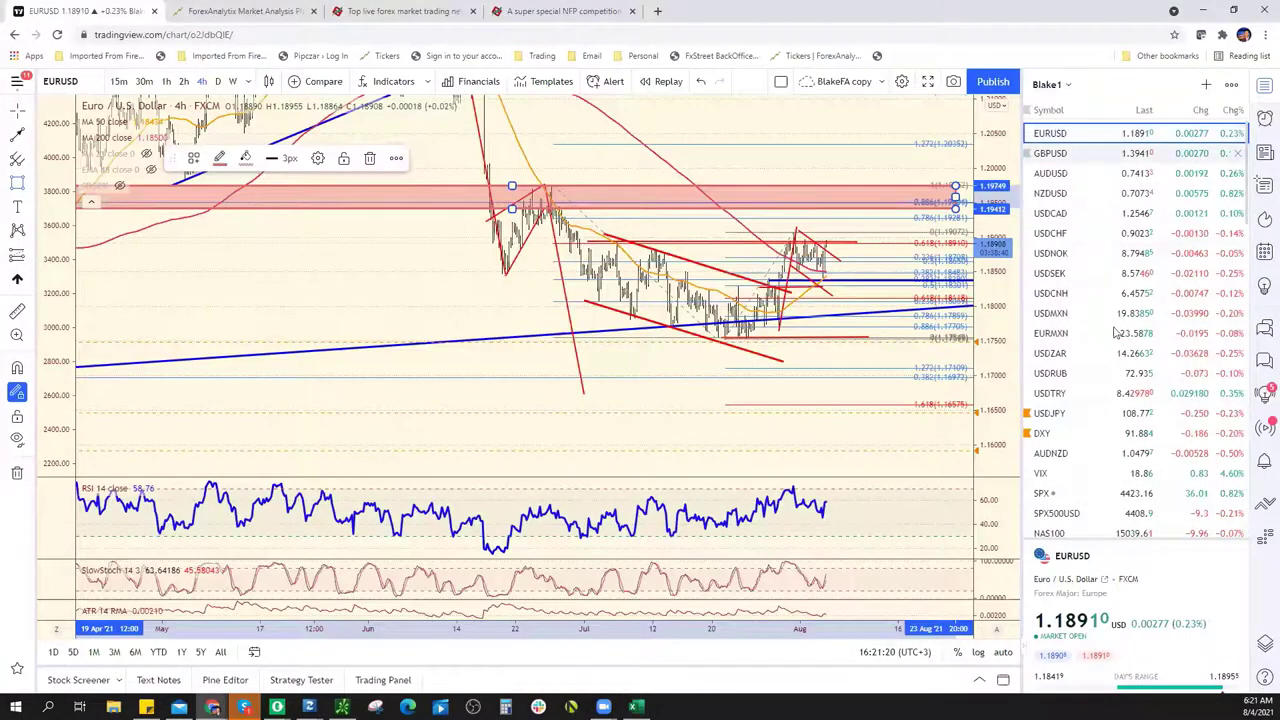
Load the GBPUSD chart from the watchlist and zoom in on recent price action
{"action": "left_click", "coordinate": [1080, 153]}
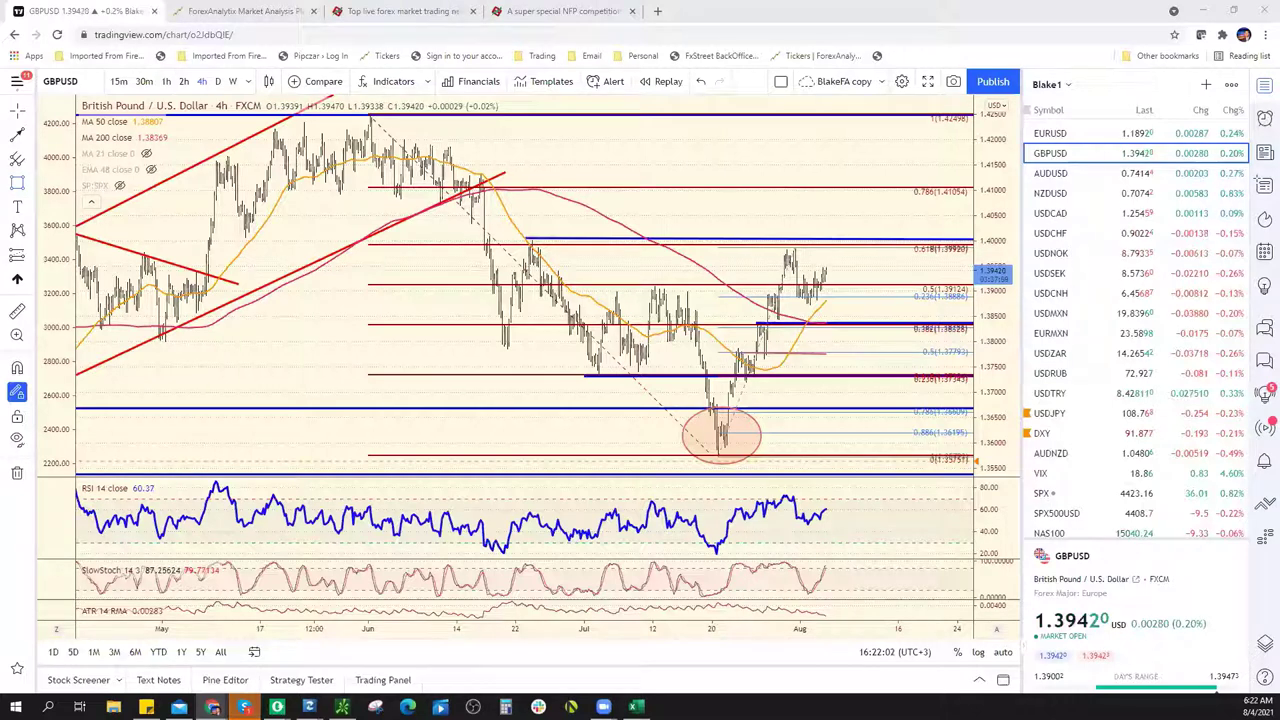
{"action": "scroll", "coordinate": [790, 350], "scroll_direction": "up", "scroll_amount": 3}
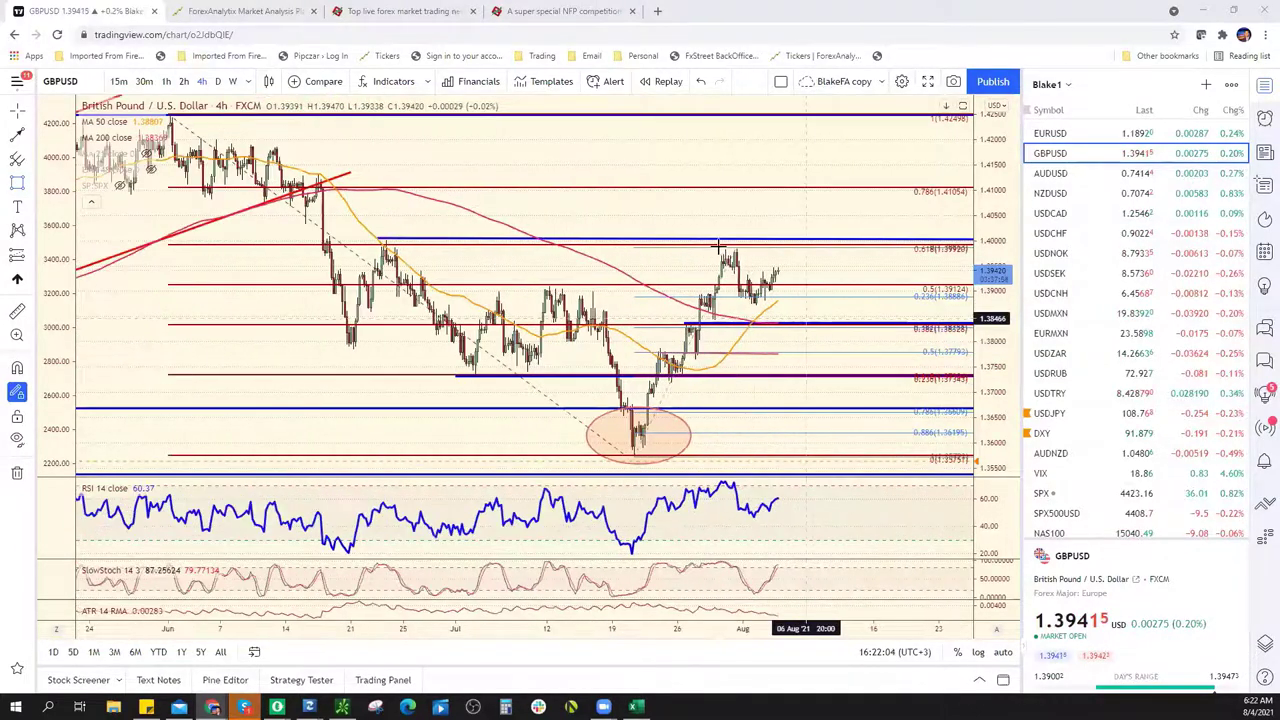
{"action": "scroll", "coordinate": [740, 242], "scroll_direction": "up", "scroll_amount": 2}
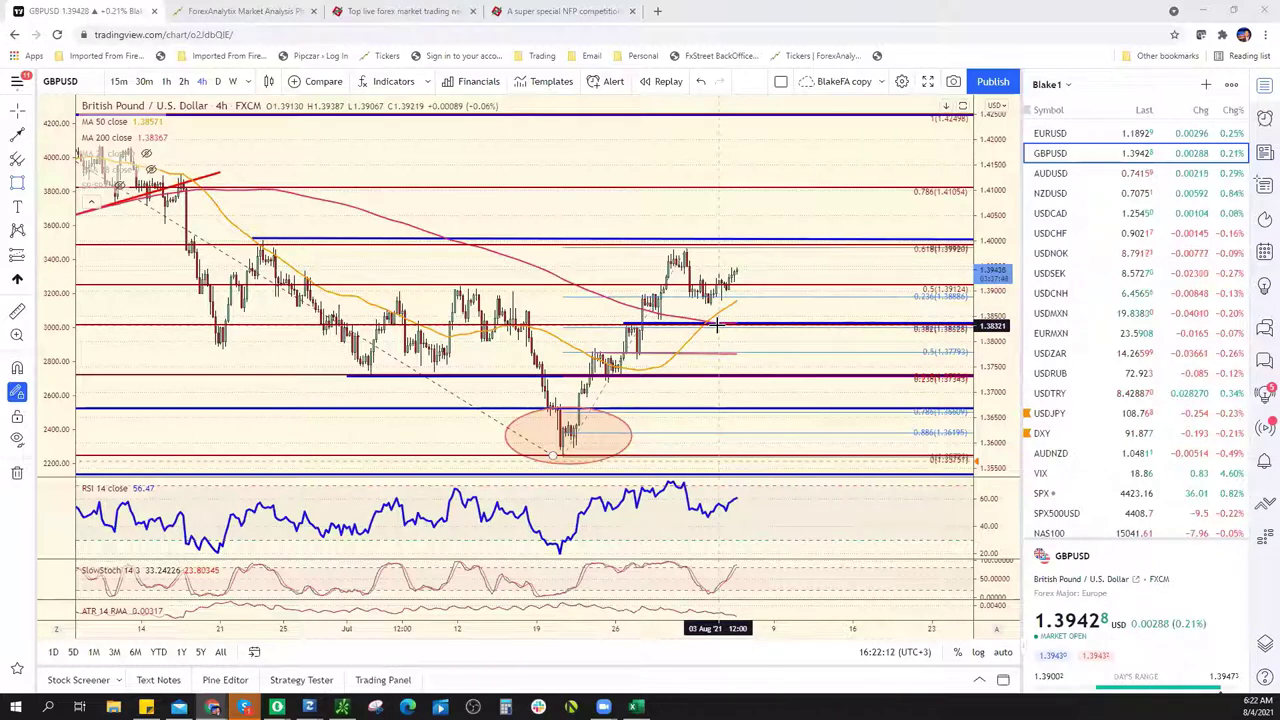
{"action": "scroll", "coordinate": [660, 330], "scroll_direction": "down", "scroll_amount": 4}
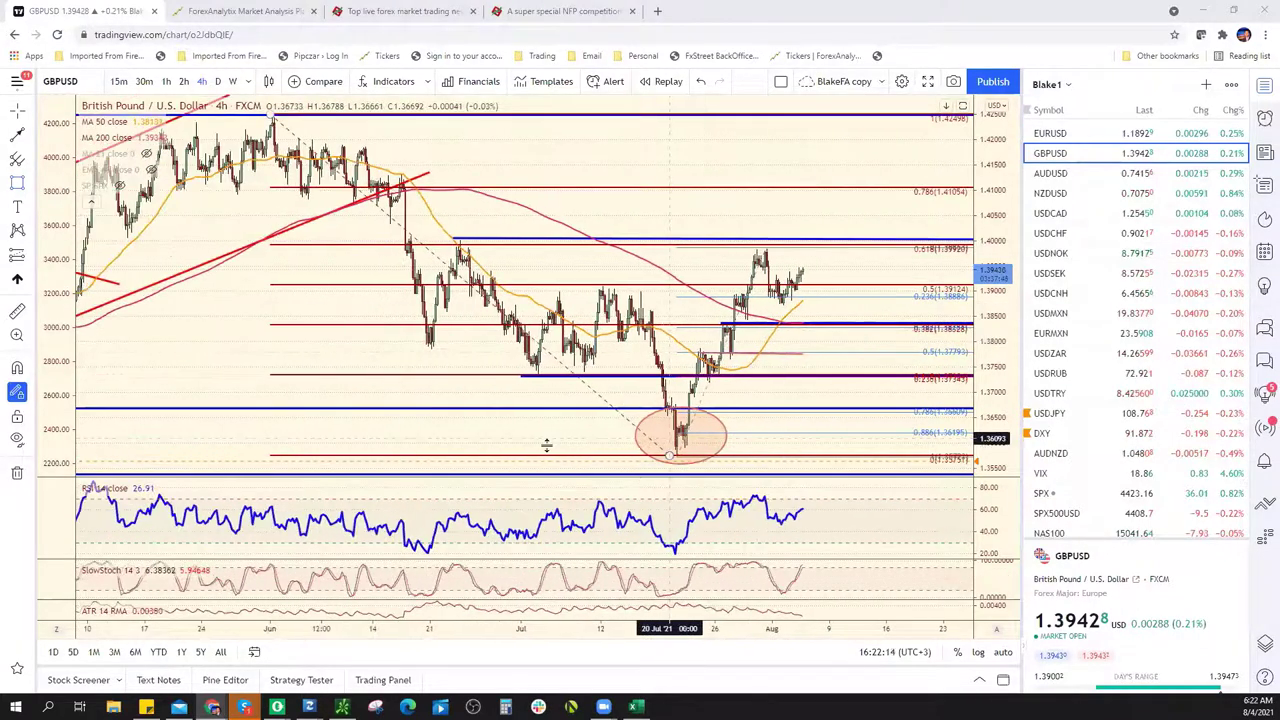
Draw red trend lines along the GBPUSD rally from the July low and its pullback
{"action": "left_click", "coordinate": [28, 142]}
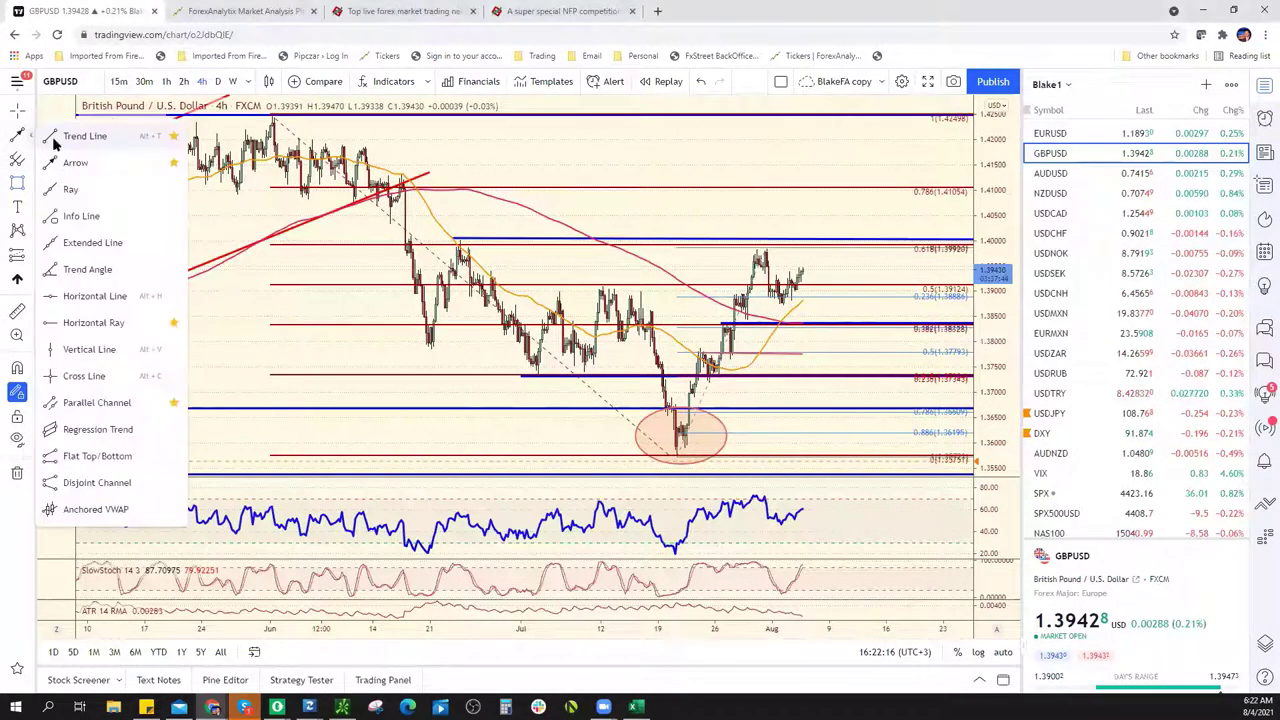
{"action": "left_click", "coordinate": [76, 137]}
{"action": "left_click", "coordinate": [678, 456]}
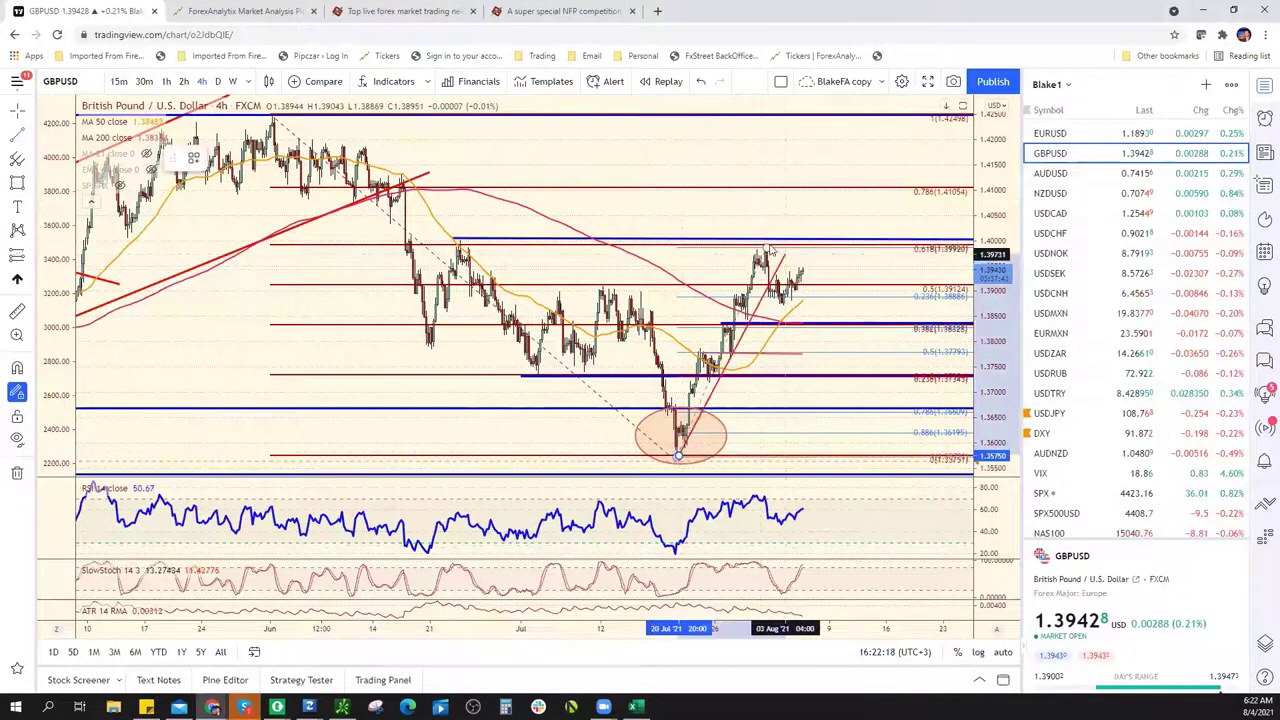
{"action": "left_click", "coordinate": [763, 242]}
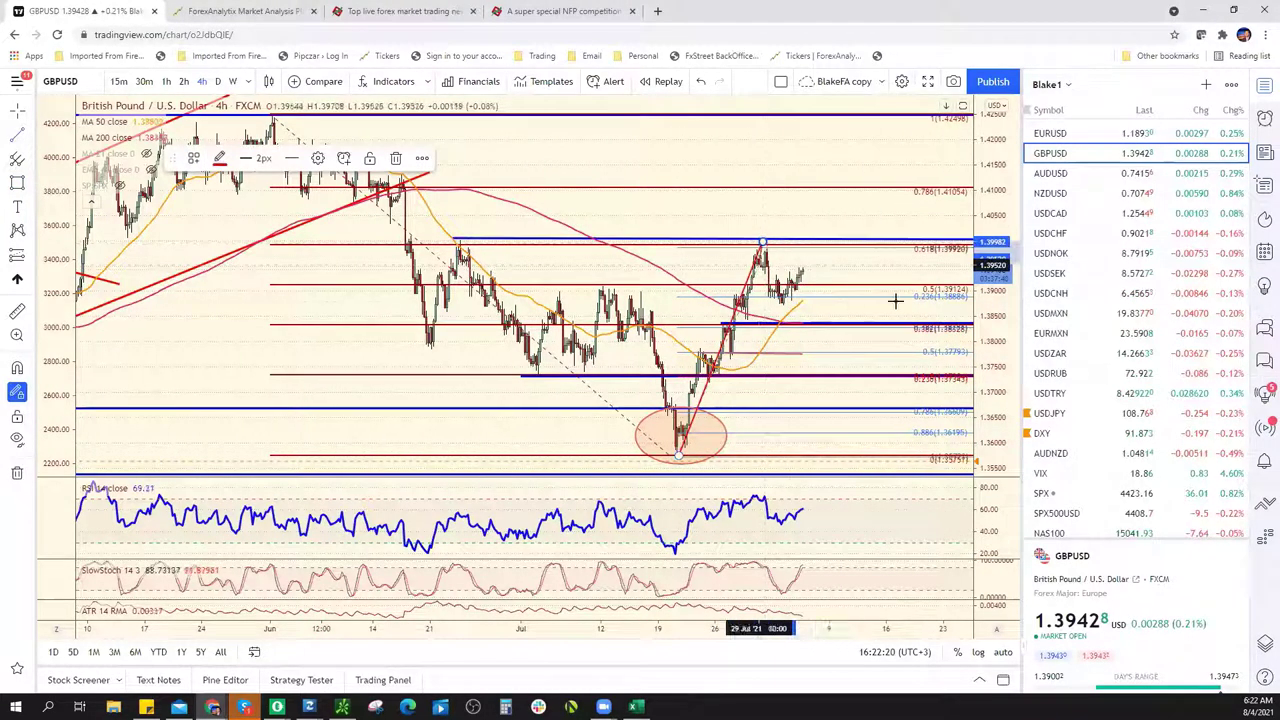
{"action": "left_click", "coordinate": [828, 284]}
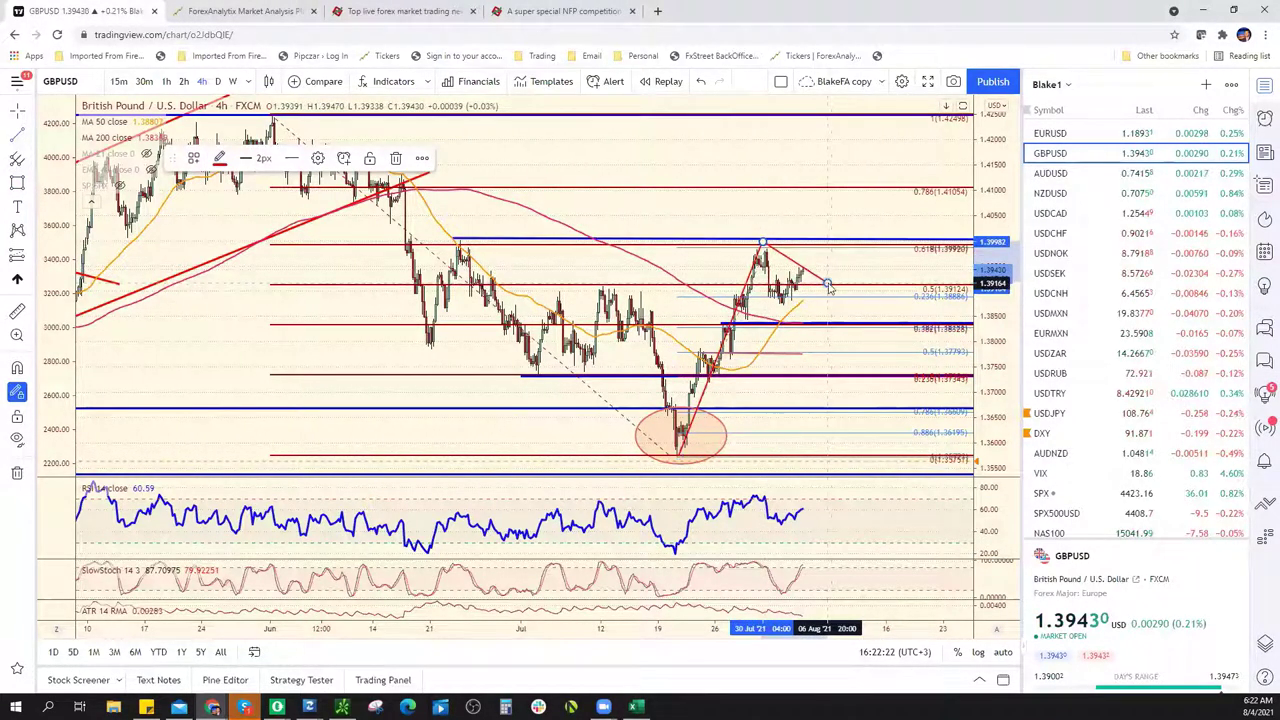
{"action": "left_click", "coordinate": [748, 285]}
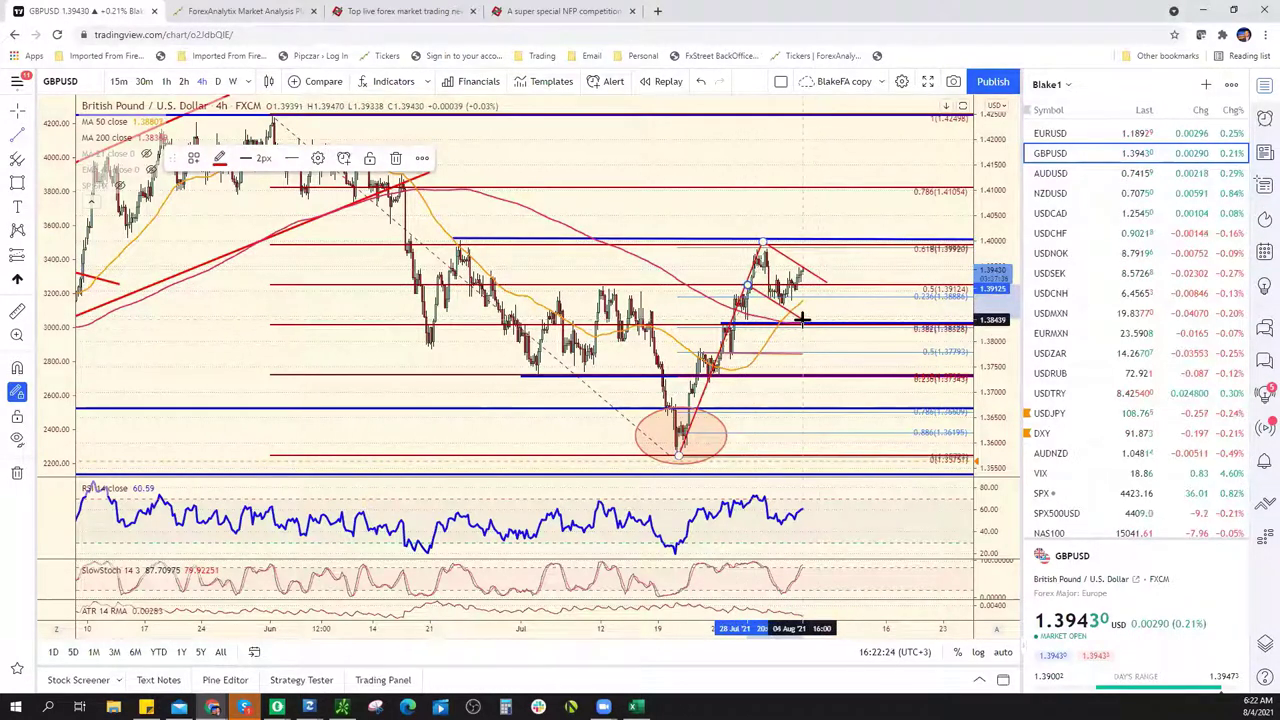
{"action": "left_click", "coordinate": [806, 320]}
{"action": "left_click", "coordinate": [235, 11]}
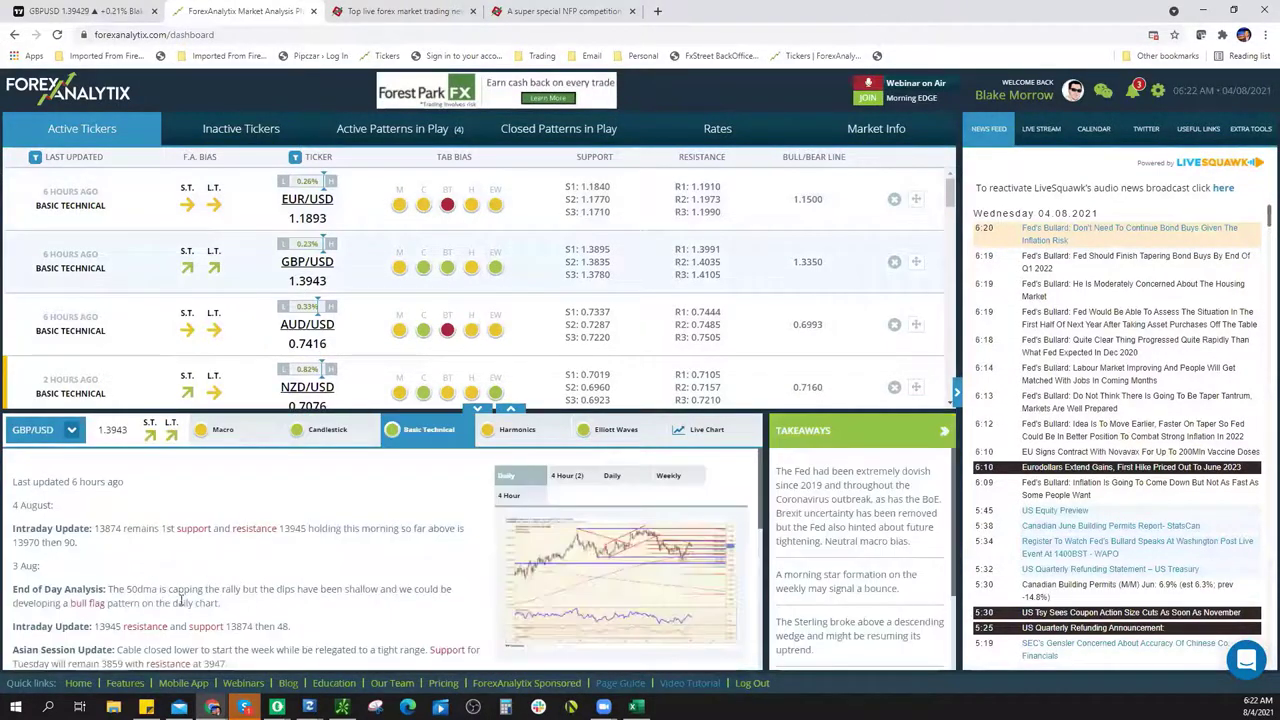
Review ForexAnalytix's GBP/USD end-of-day analysis and enlarged chart, then return to TradingView GBPUSD
{"action": "left_click_drag", "start_coordinate": [108, 590], "coordinate": [189, 603]}
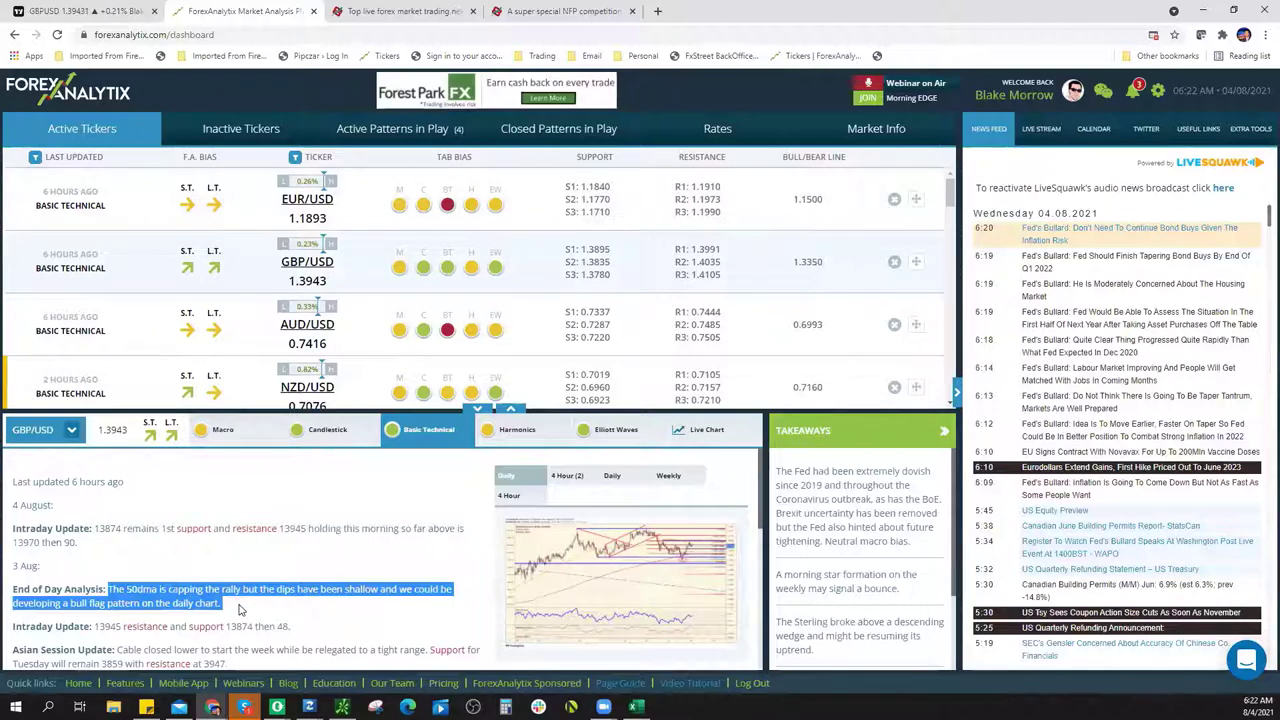
{"action": "left_click", "coordinate": [684, 572]}
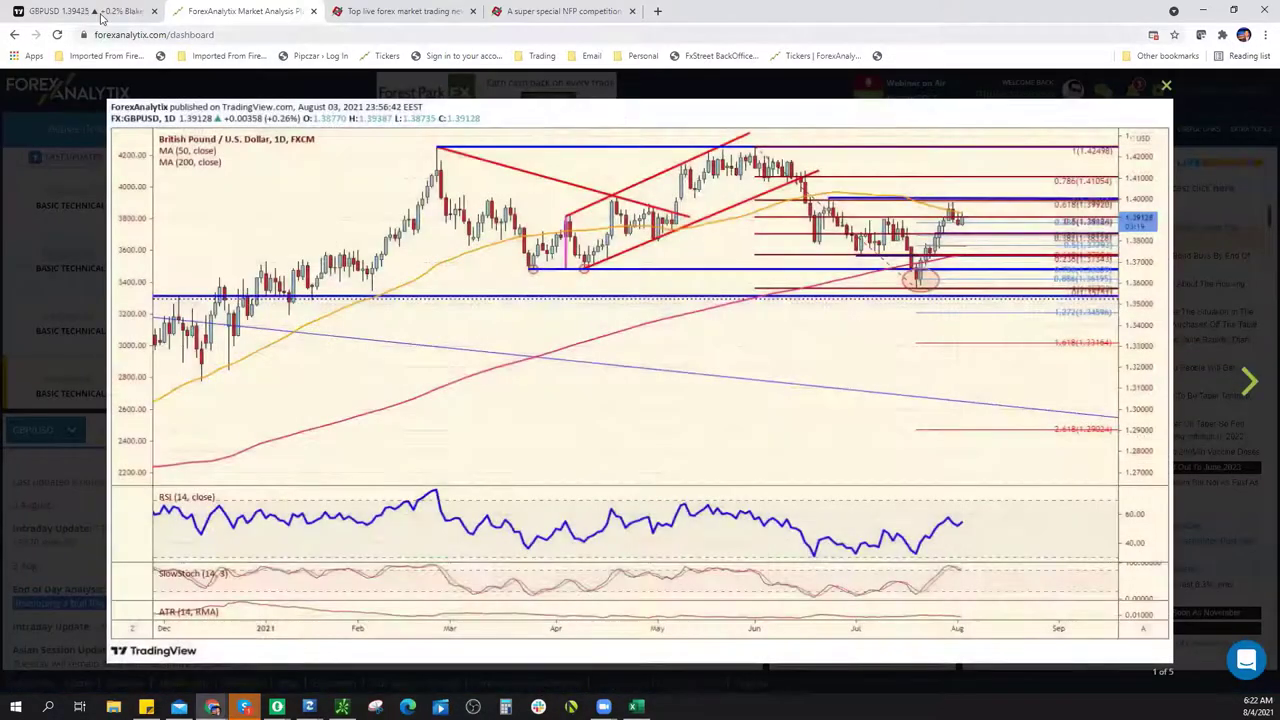
{"action": "key", "text": "ctrl+shift+Tab"}
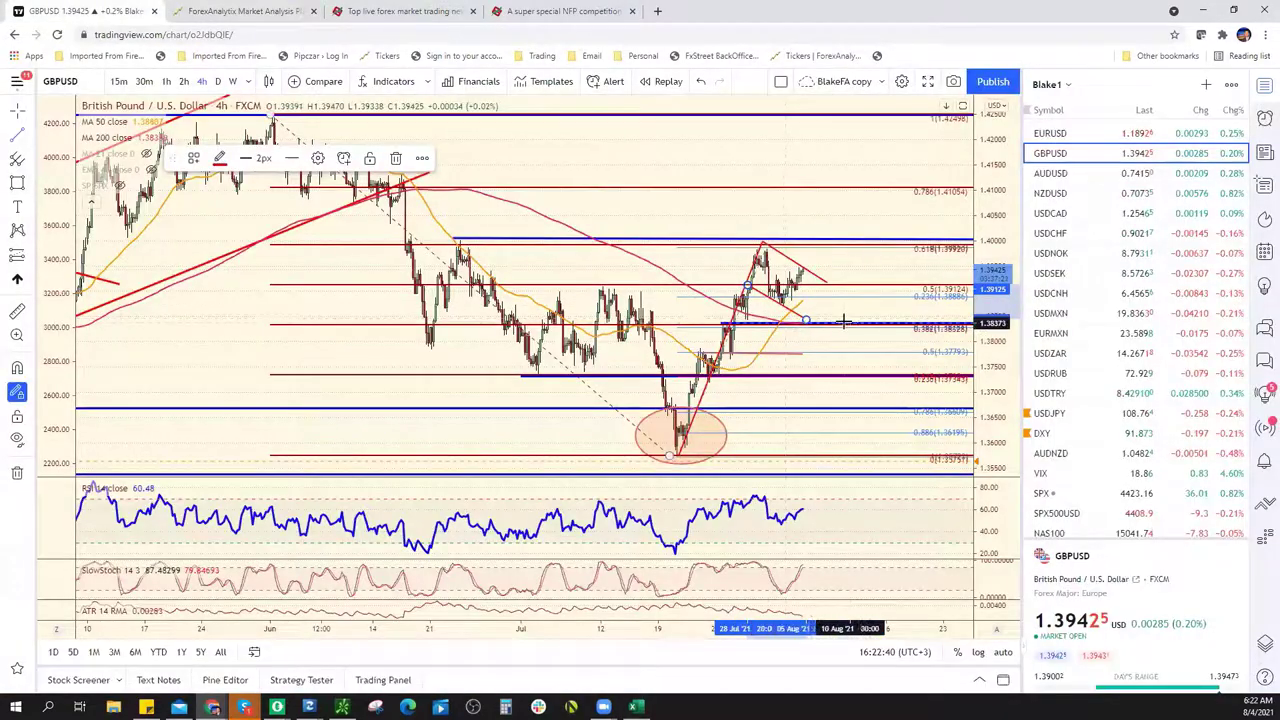
Switch the GBPUSD chart to the 1D daily timeframe
{"action": "scroll", "coordinate": [806, 303], "scroll_direction": "down", "scroll_amount": 1}
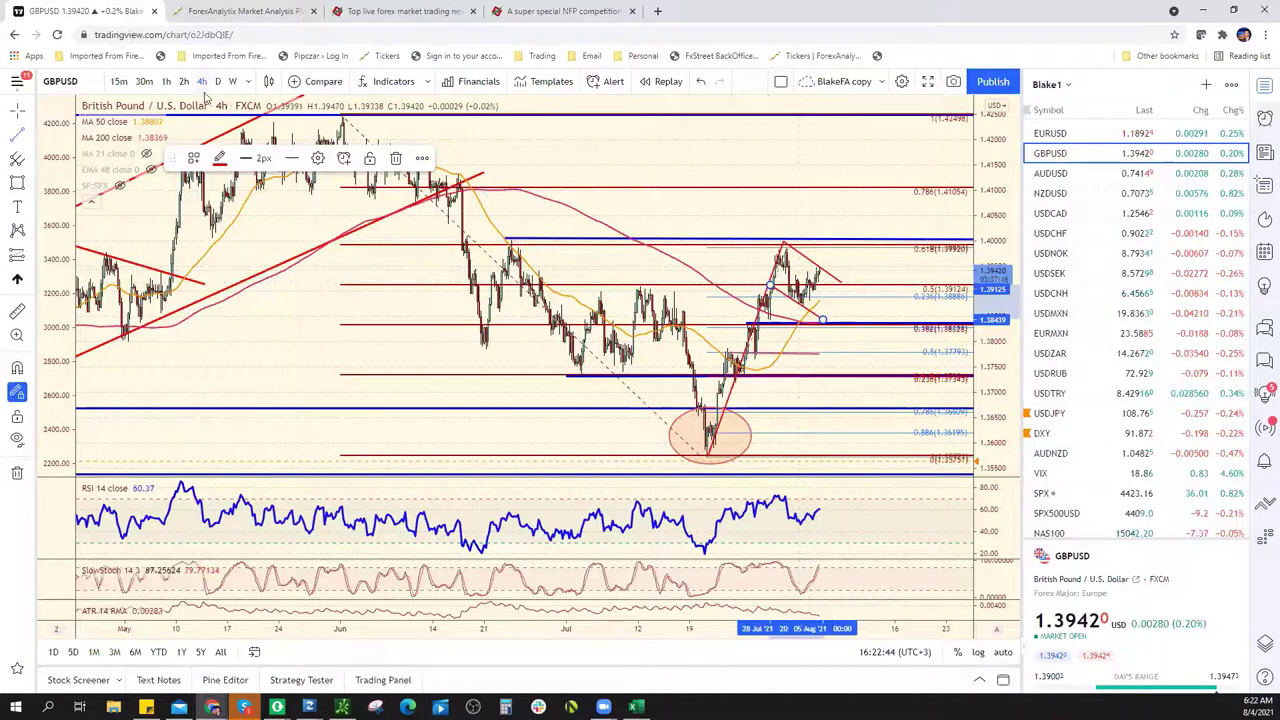
{"action": "type", "text": "1D"}
{"action": "key", "text": "Return"}
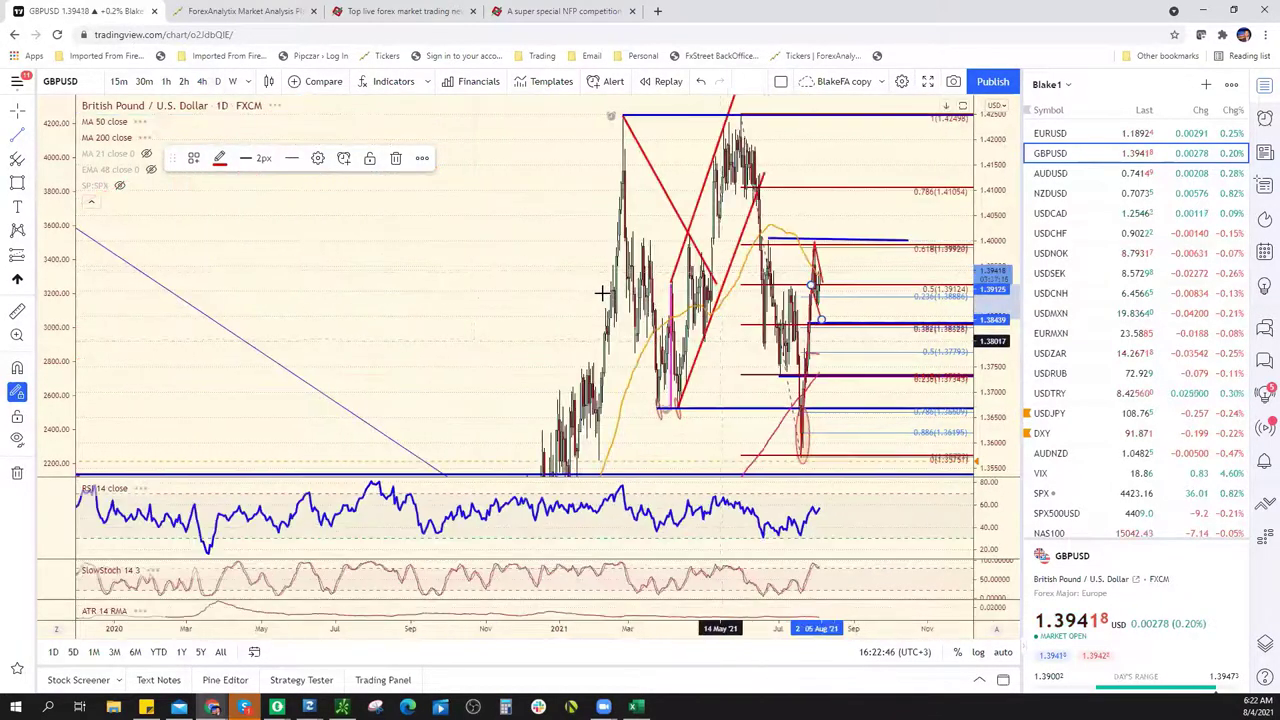
{"action": "scroll", "coordinate": [597, 289], "scroll_direction": "up", "scroll_amount": 2}
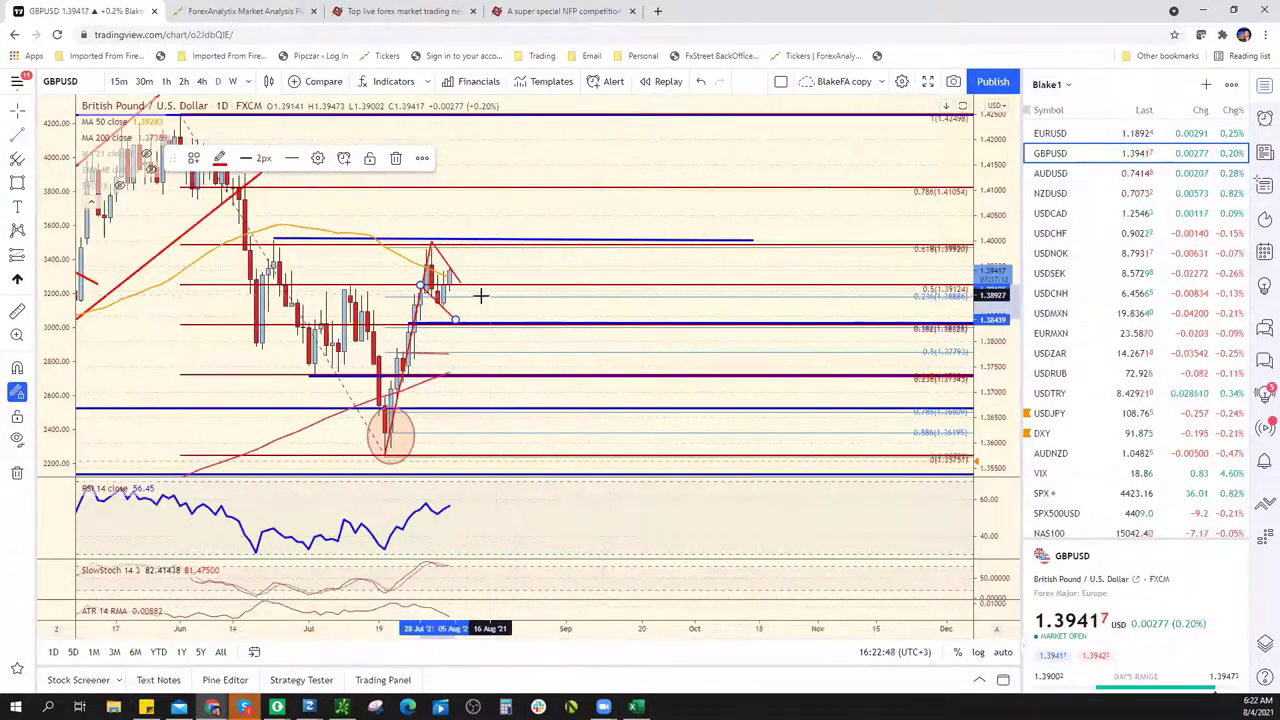
{"action": "scroll", "coordinate": [470, 313], "scroll_direction": "down", "scroll_amount": 3}
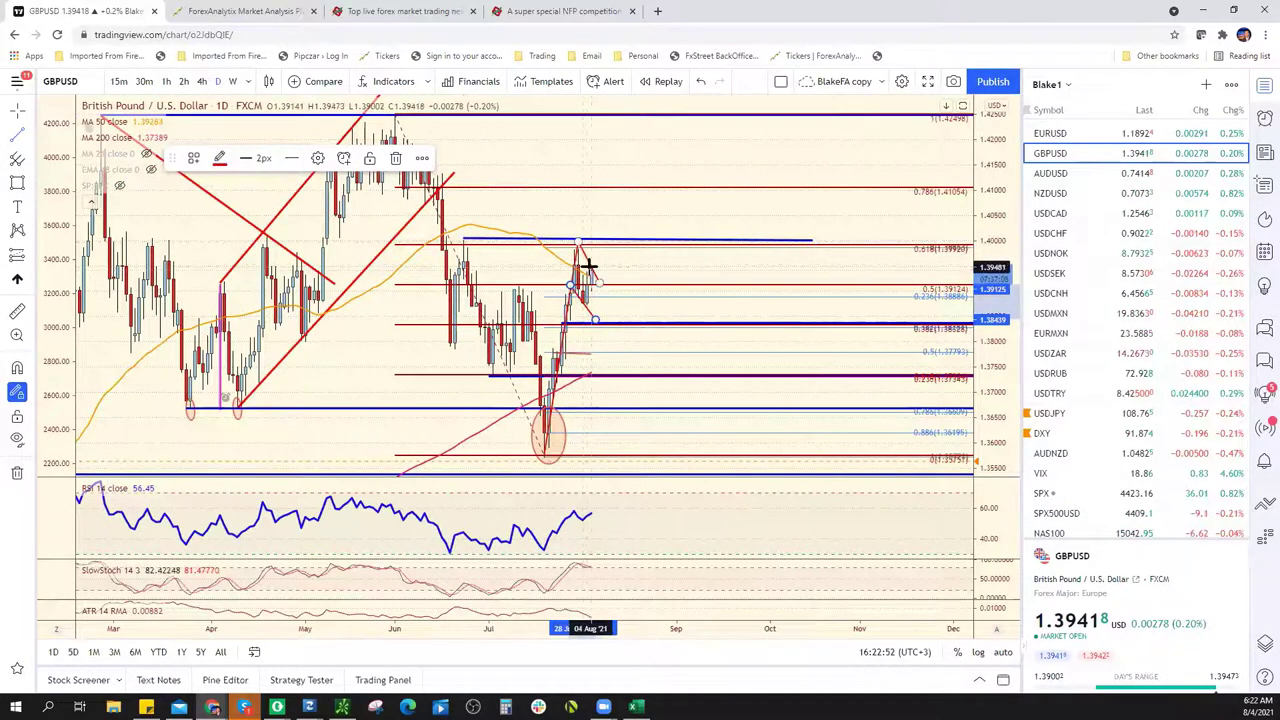
Remove the three short trend lines drawn around the recent GBPUSD peak
{"action": "right_click", "coordinate": [591, 268]}
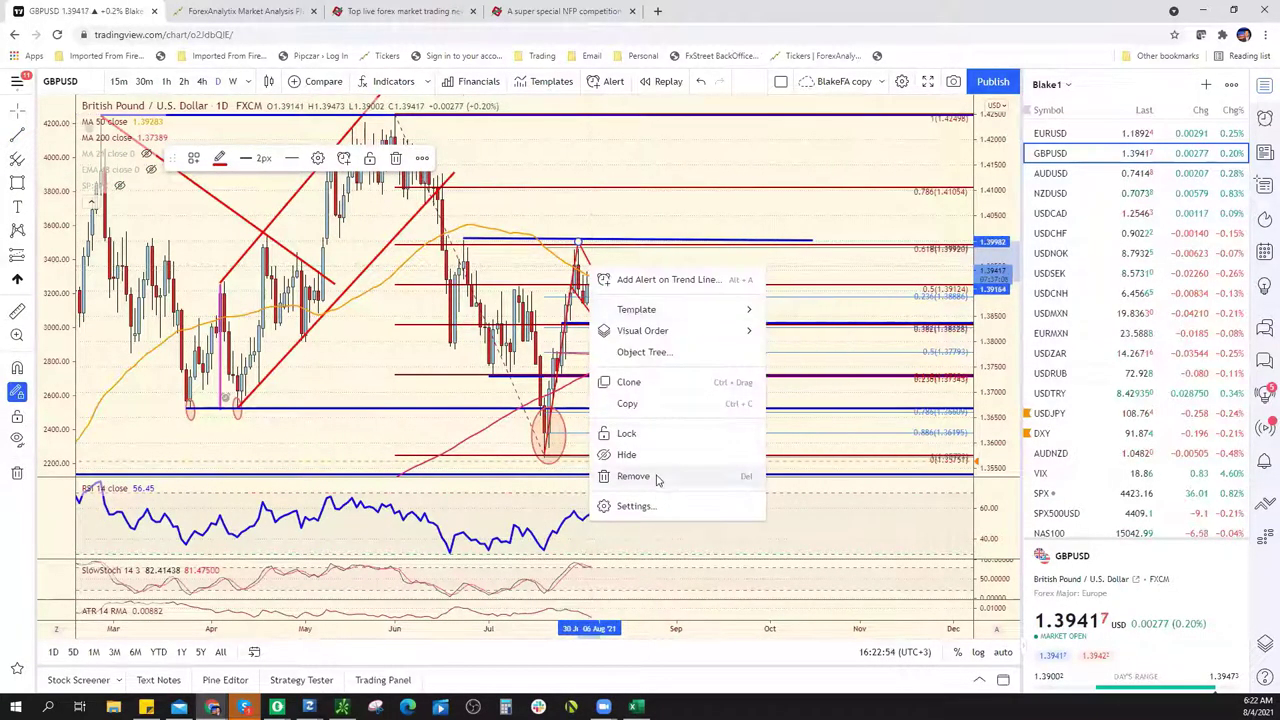
{"action": "left_click", "coordinate": [640, 476]}
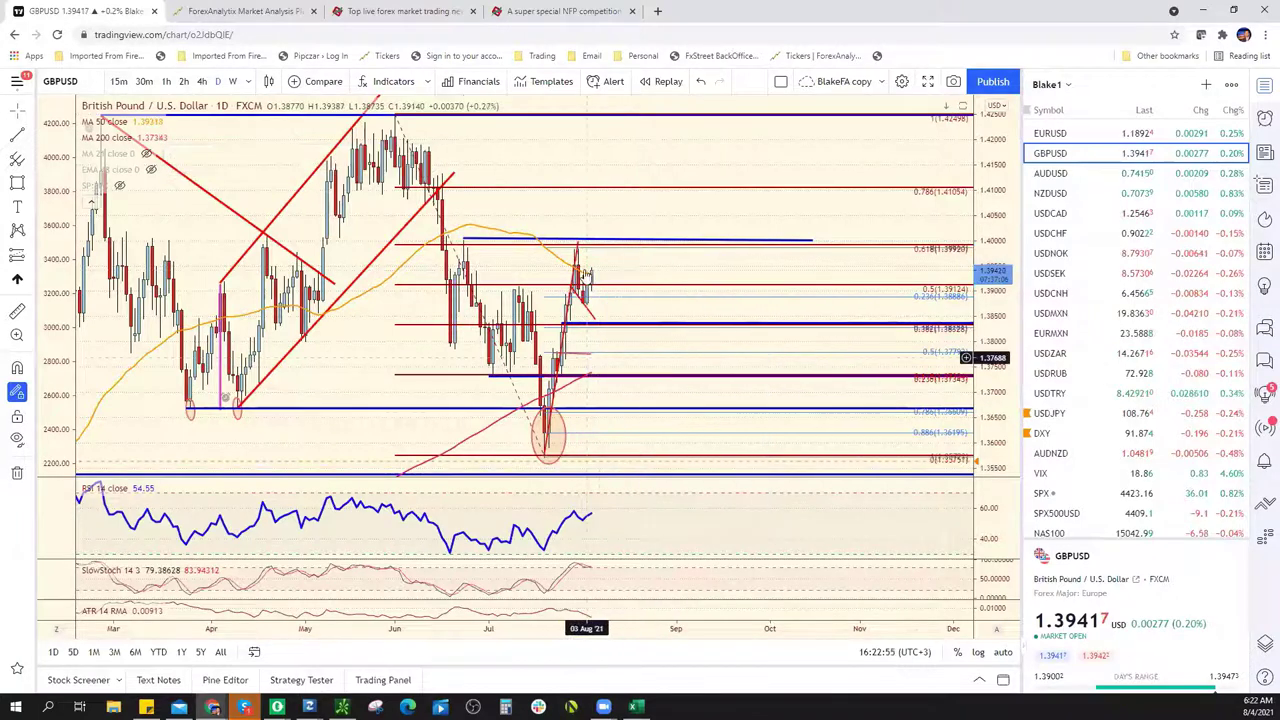
{"action": "right_click", "coordinate": [582, 246]}
{"action": "left_click", "coordinate": [618, 446]}
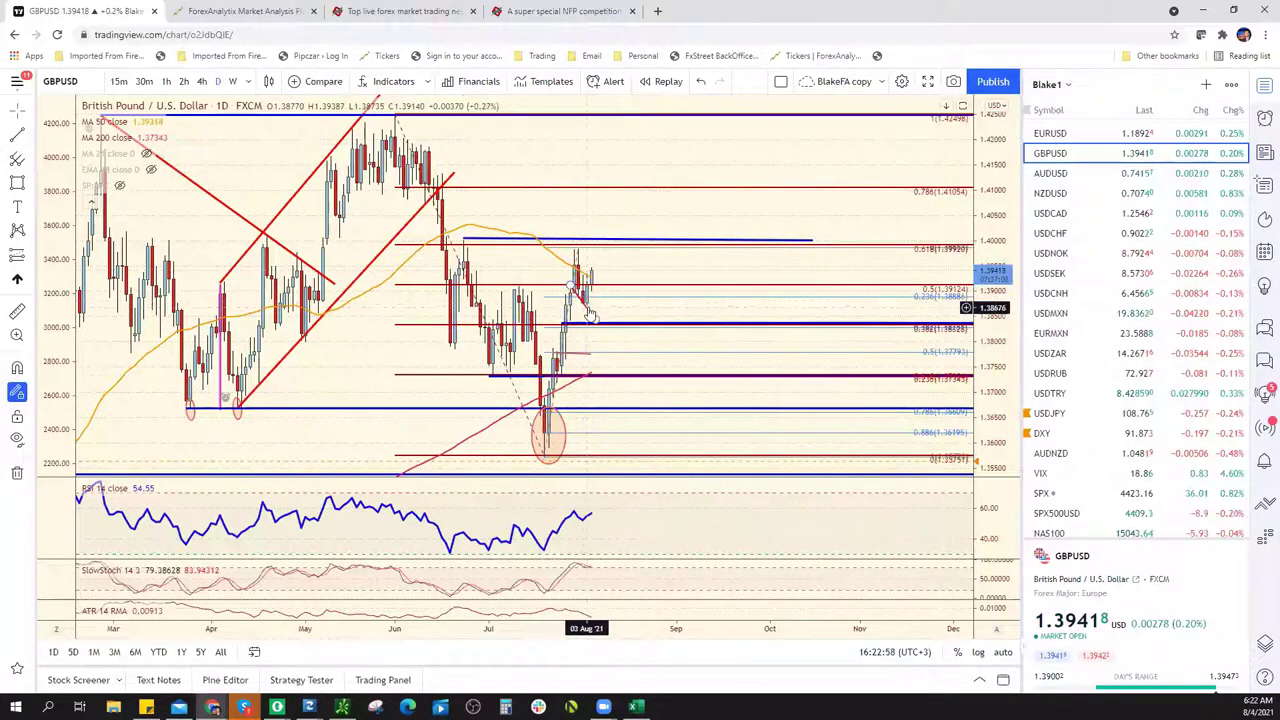
{"action": "right_click", "coordinate": [587, 313]}
{"action": "left_click", "coordinate": [645, 523]}
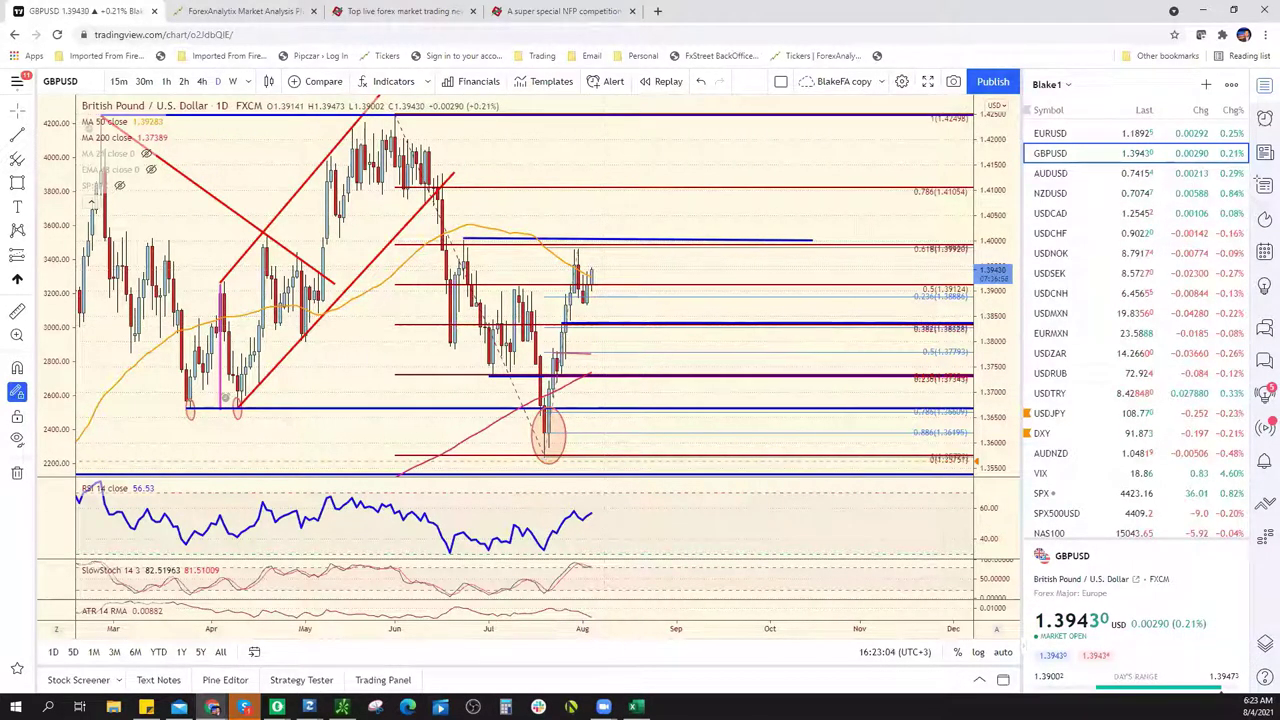
Enter GBP/USD support 1.3830 in E10 and resistance 1.4000 in F10
{"action": "key", "text": "alt+Tab"}
{"action": "left_click", "coordinate": [387, 320]}
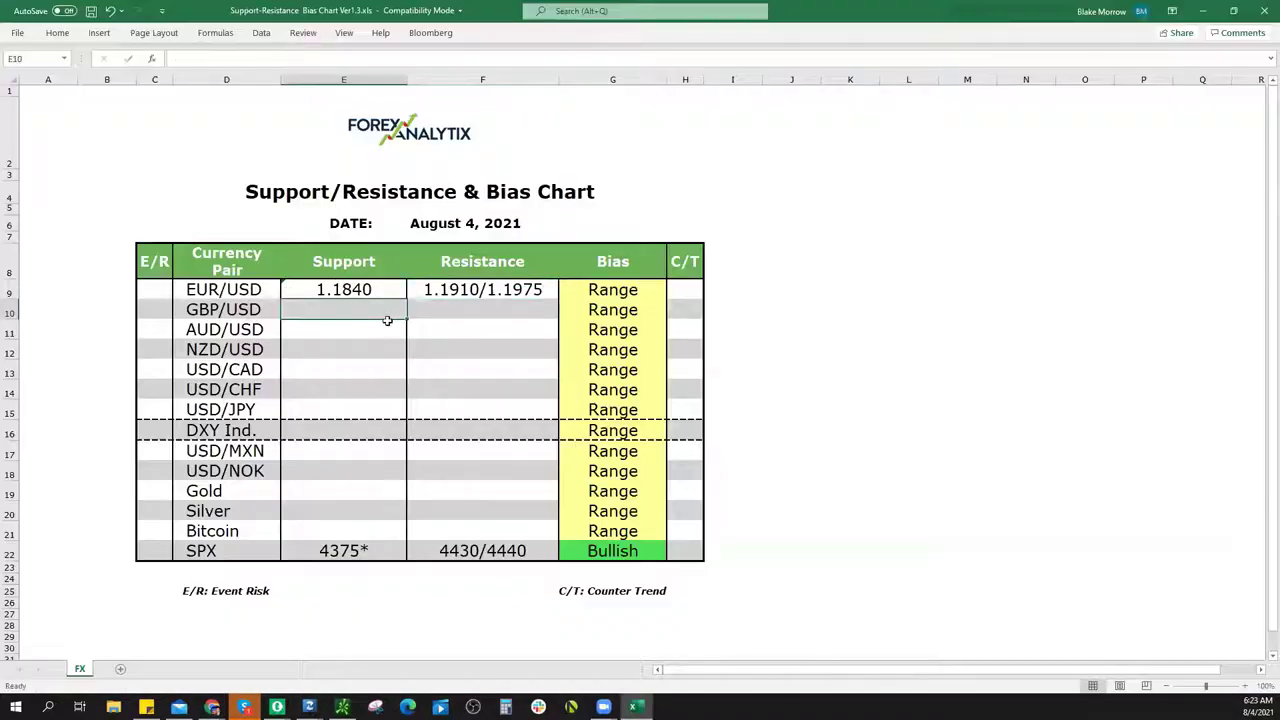
{"action": "type", "text": "1.38"}
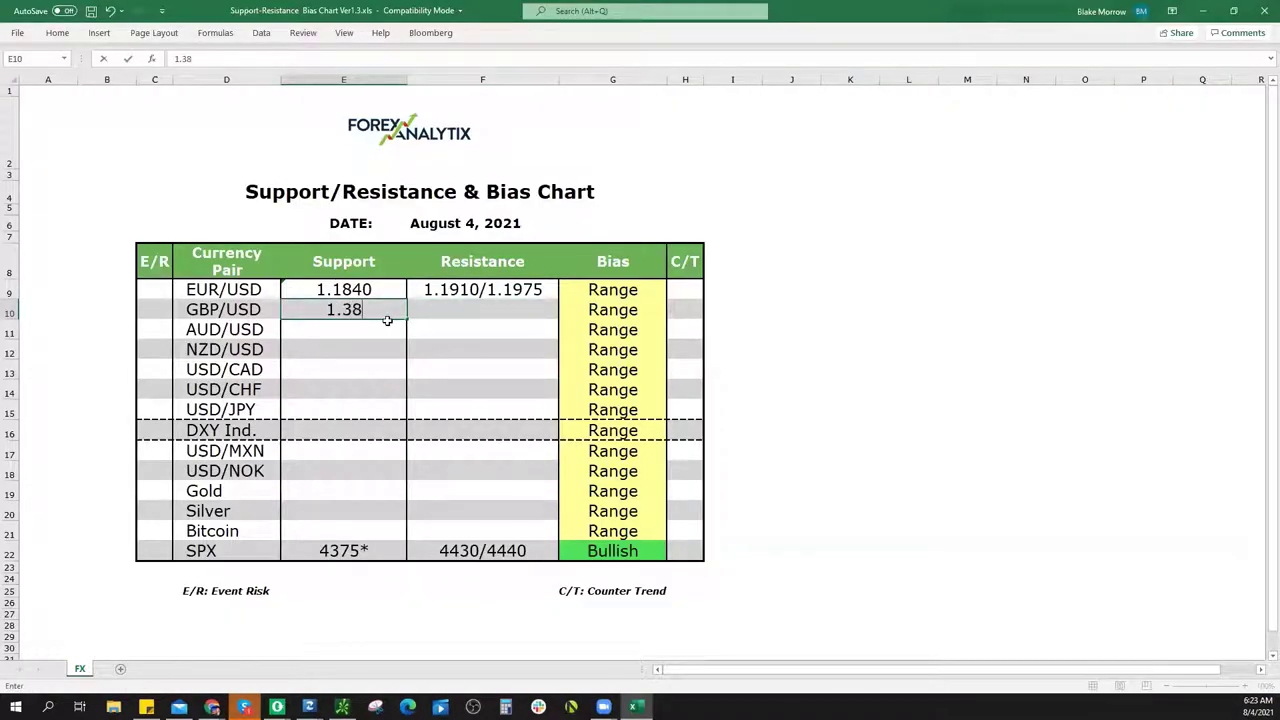
{"action": "type", "text": "30"}
{"action": "key", "text": "Tab"}
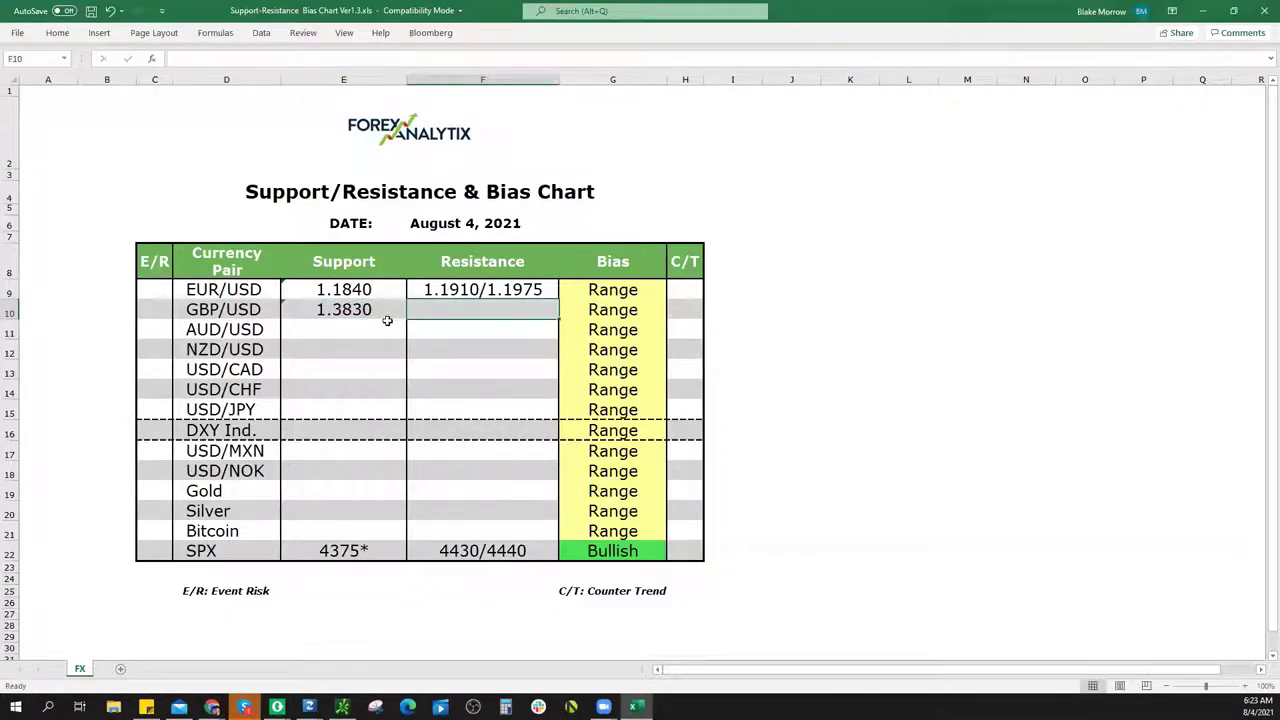
{"action": "type", "text": "1.4000"}
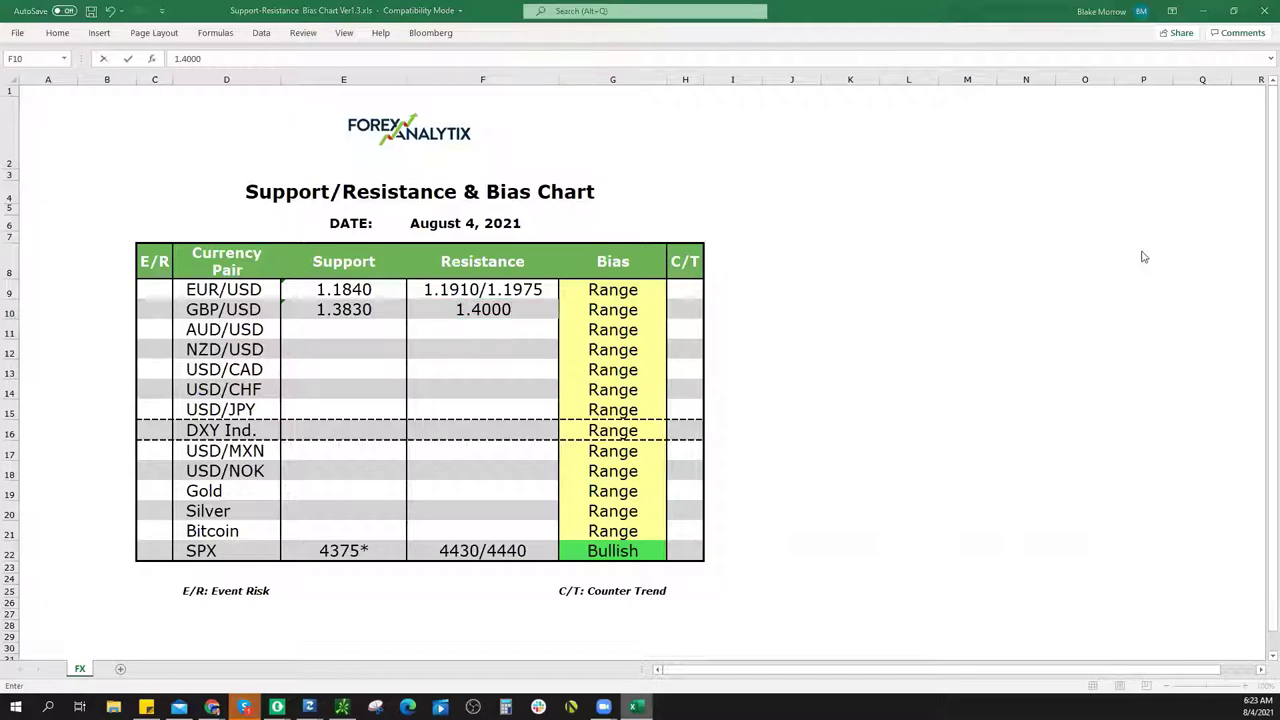
{"action": "key", "text": "alt+Tab"}
Load the AUDUSD daily chart and zoom out to show price back to November 2020
{"action": "key", "text": "Down"}
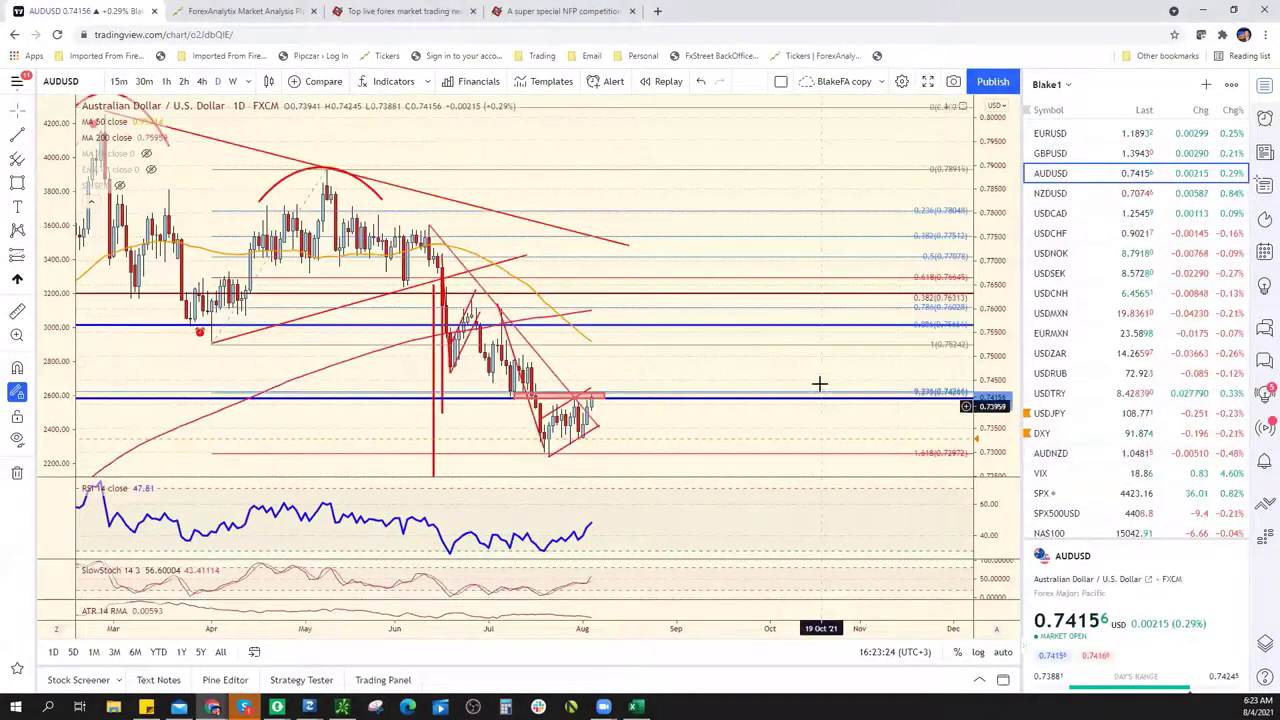
{"action": "scroll", "coordinate": [819, 383], "scroll_direction": "right", "scroll_amount": 3}
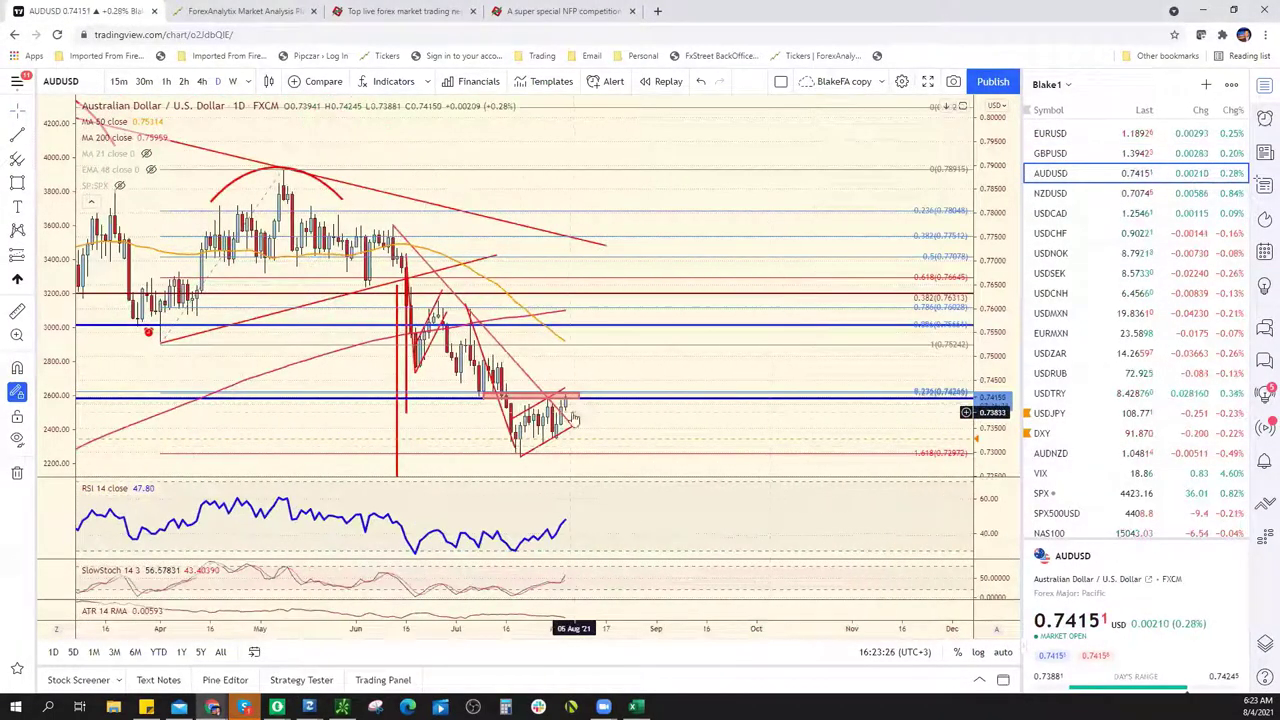
{"action": "scroll", "coordinate": [573, 418], "scroll_direction": "down", "scroll_amount": 1}
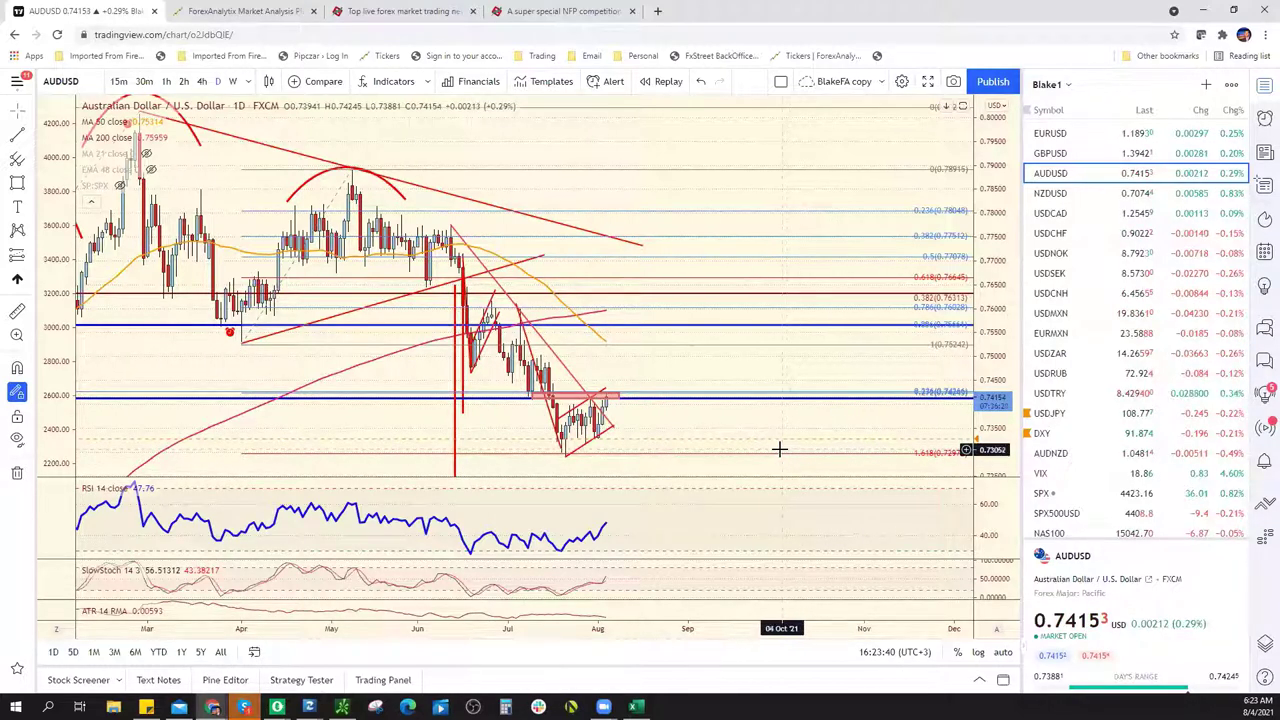
{"action": "scroll", "coordinate": [643, 447], "scroll_direction": "down", "scroll_amount": 3}
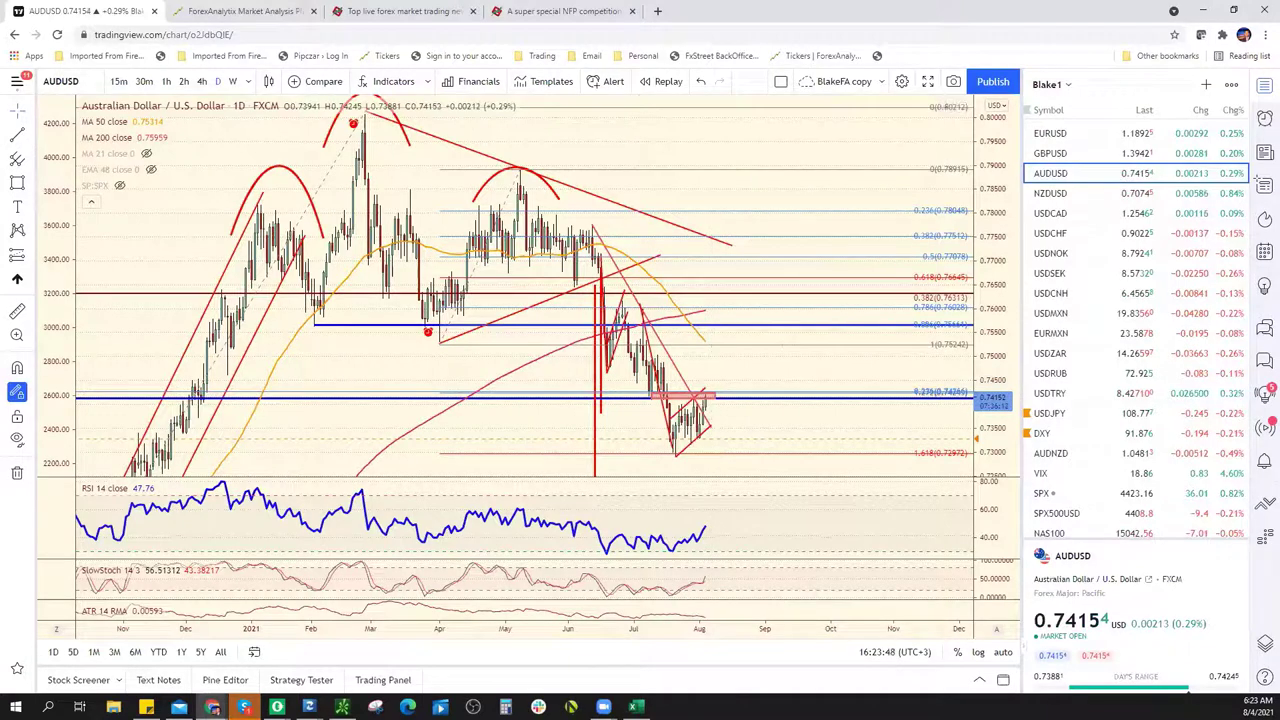
Enter .7420 as the AUD/USD resistance in F11
{"action": "key", "text": "alt+Tab"}
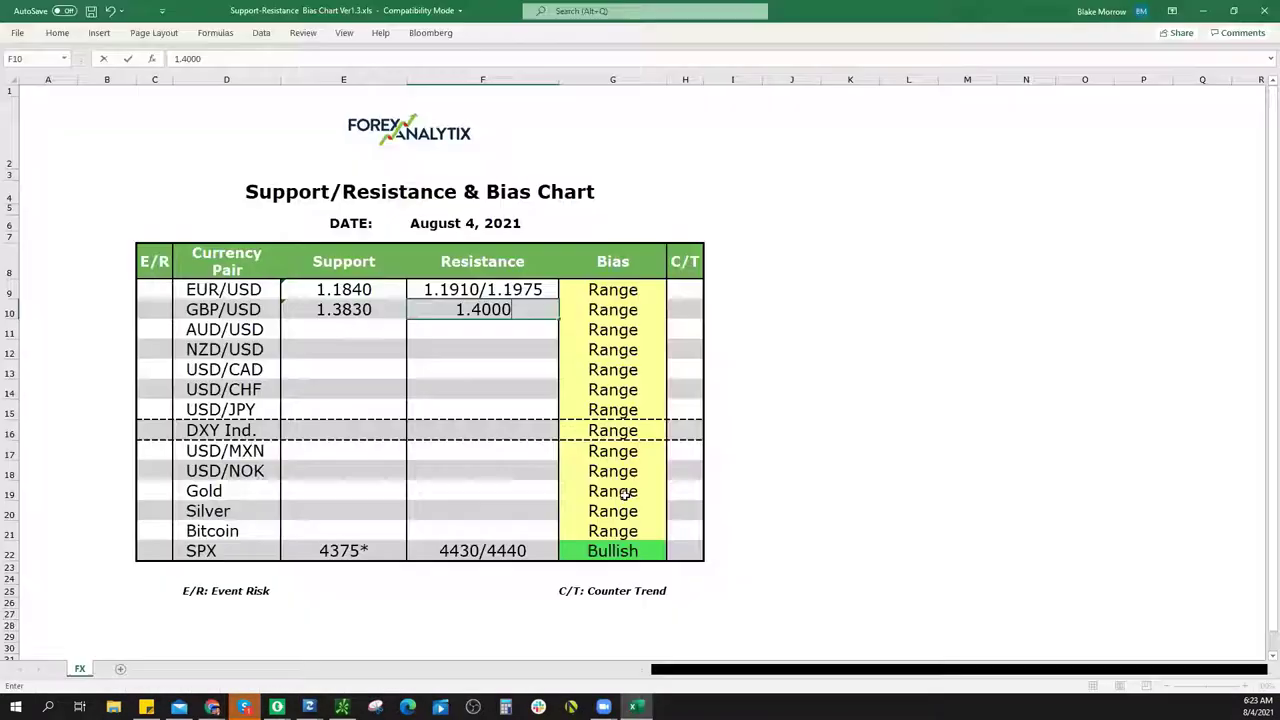
{"action": "left_click", "coordinate": [478, 332]}
{"action": "double_click", "coordinate": [478, 332]}
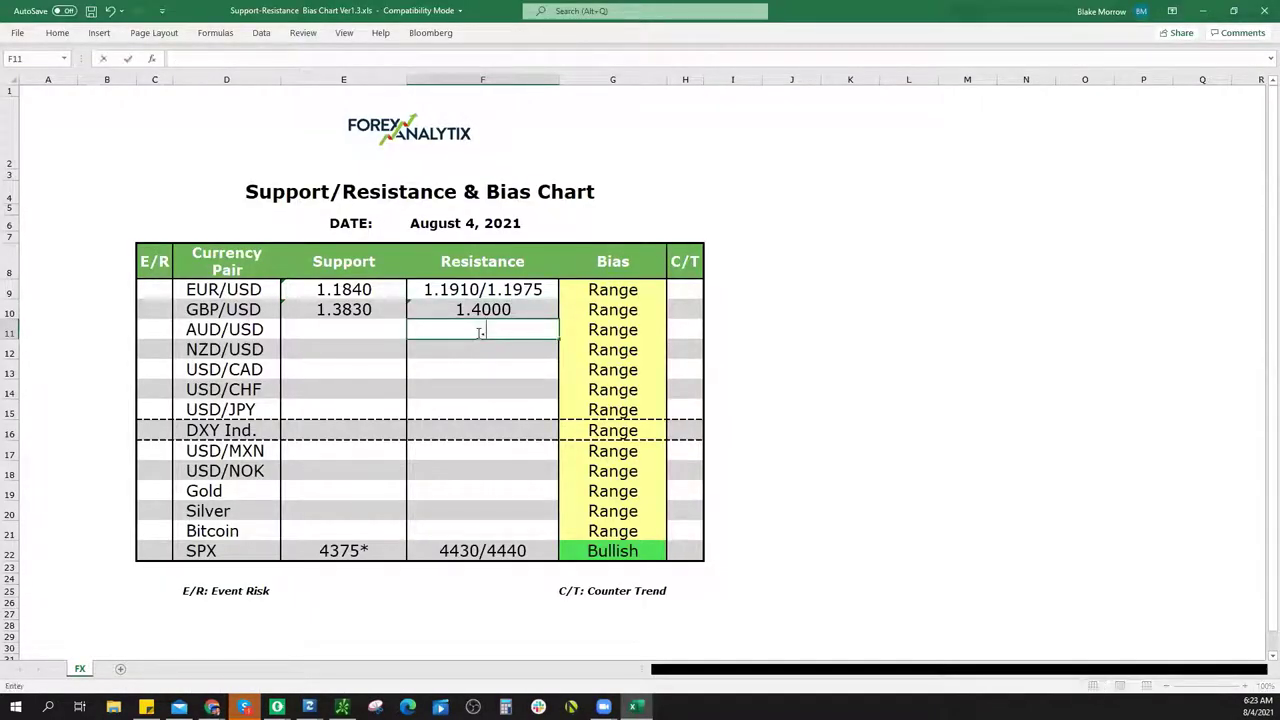
{"action": "type", "text": ".7420"}
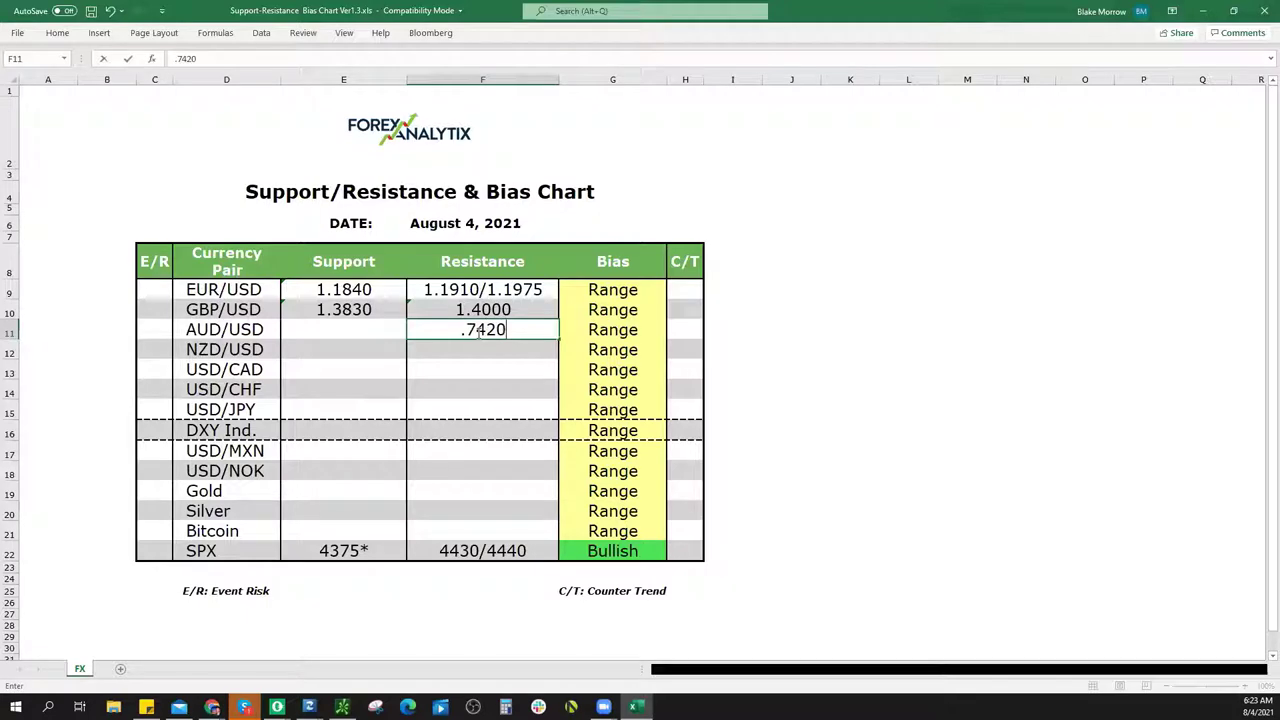
{"action": "left_click", "coordinate": [649, 333]}
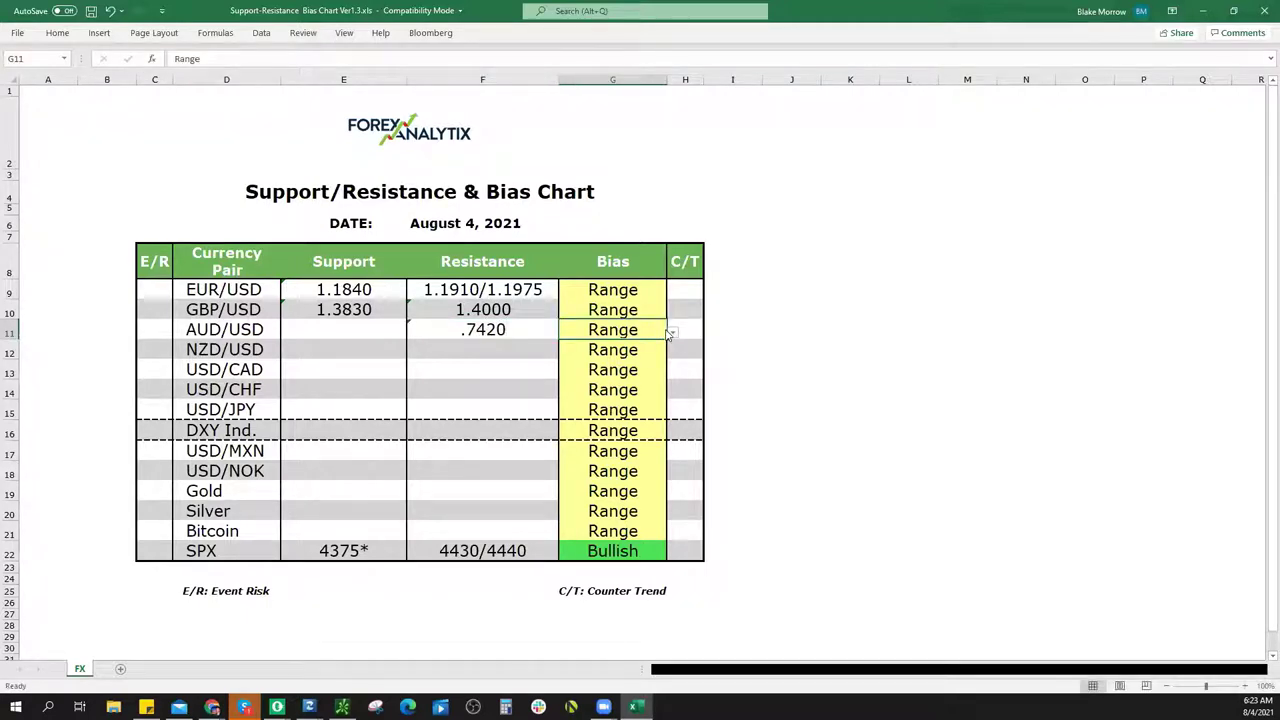
Set the AUD/USD bias to Bearish and append a slash to the .7420 resistance
{"action": "left_click", "coordinate": [671, 334]}
{"action": "left_click", "coordinate": [655, 353]}
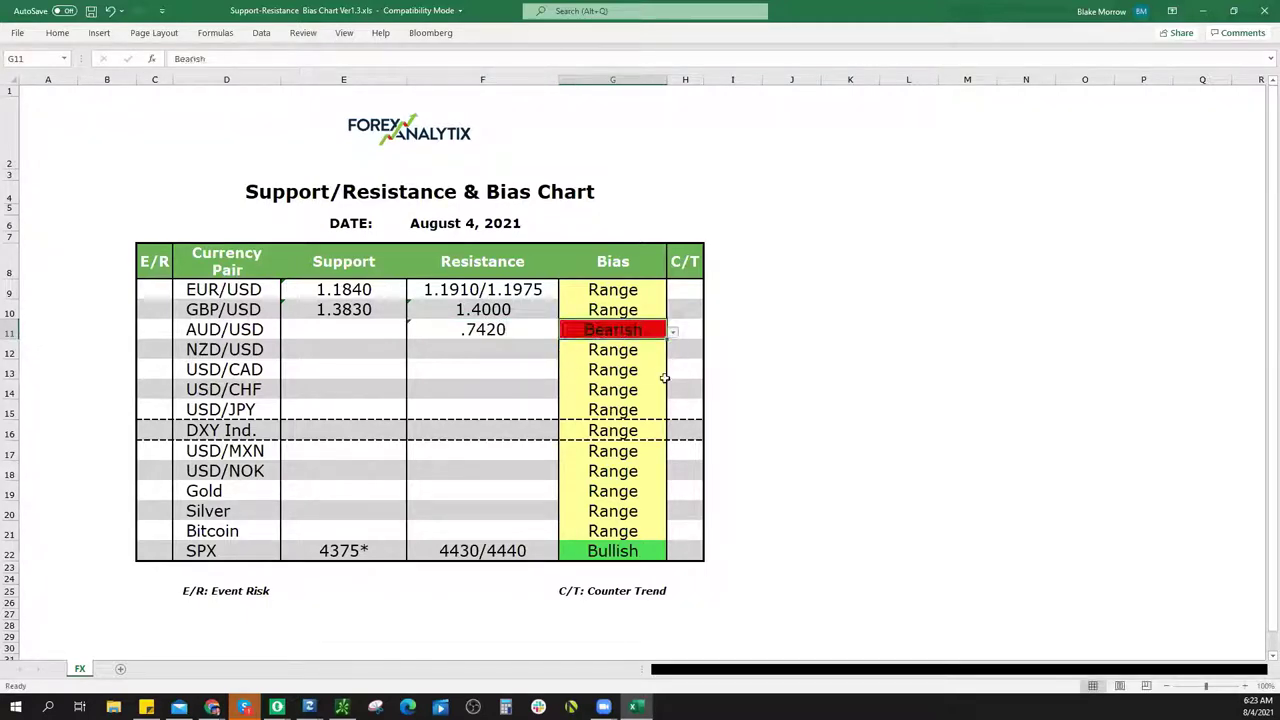
{"action": "double_click", "coordinate": [535, 332]}
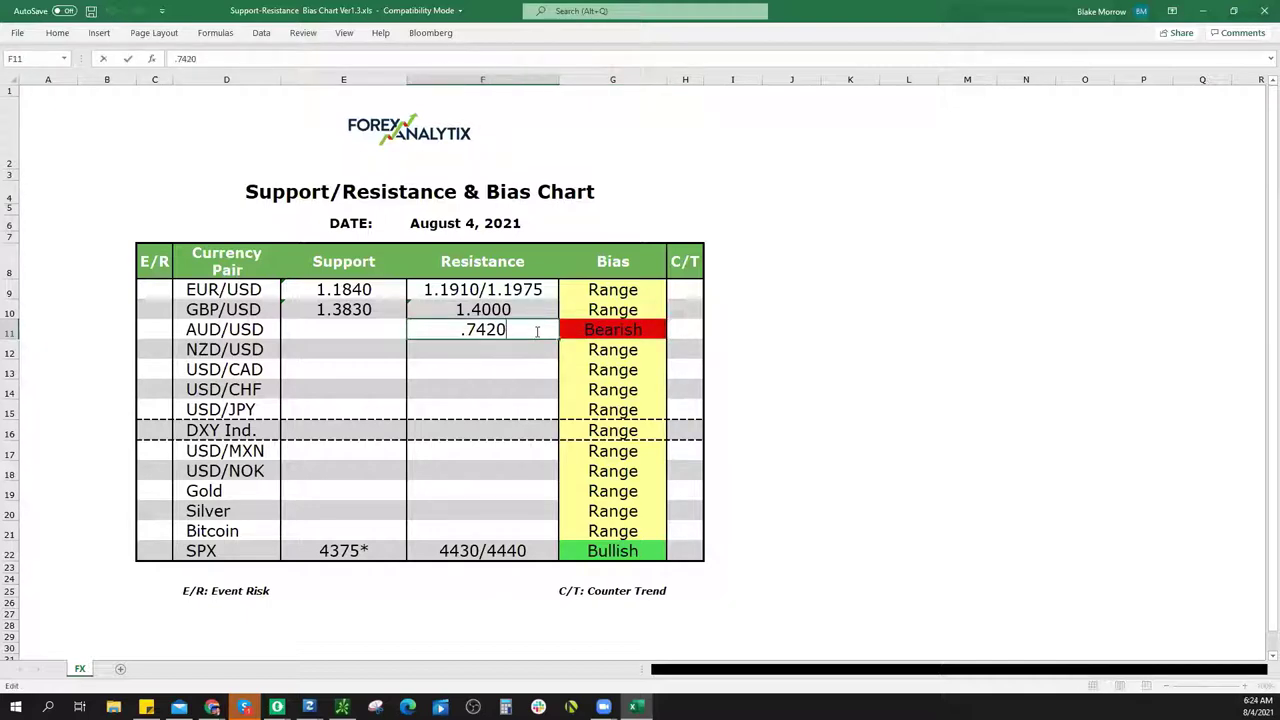
{"action": "type", "text": "/"}
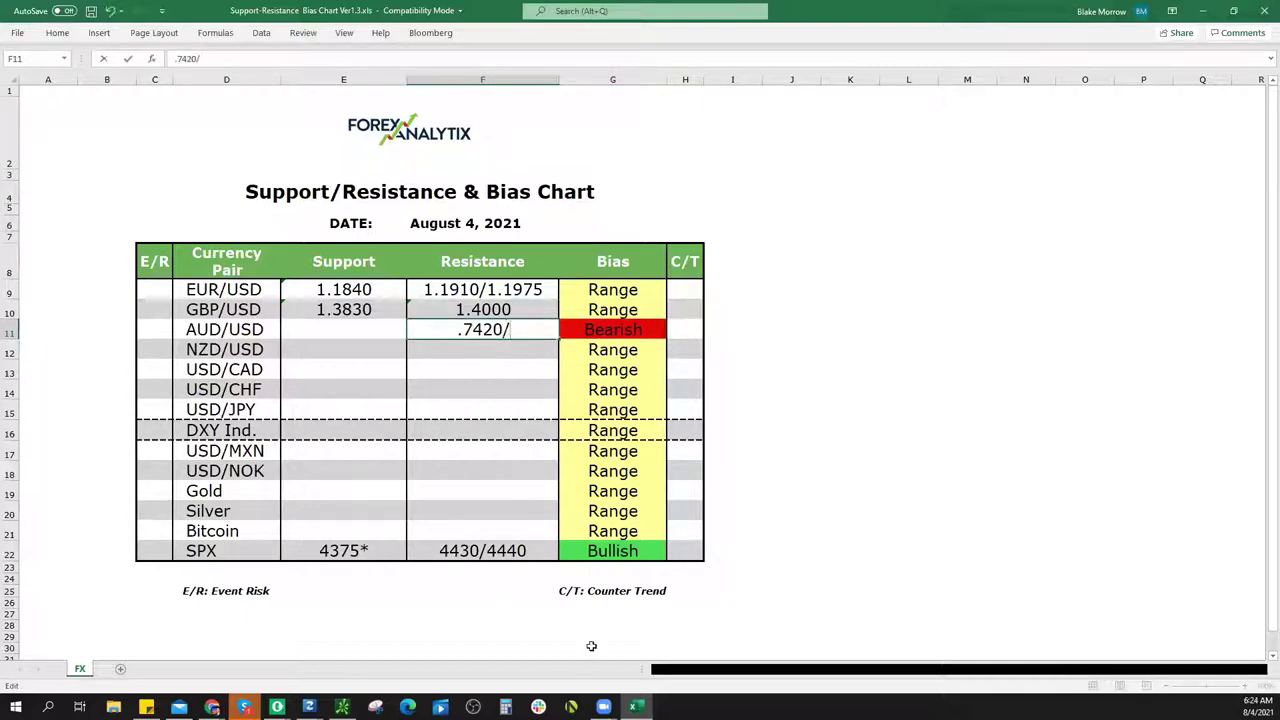
{"action": "key", "text": "alt+Tab"}
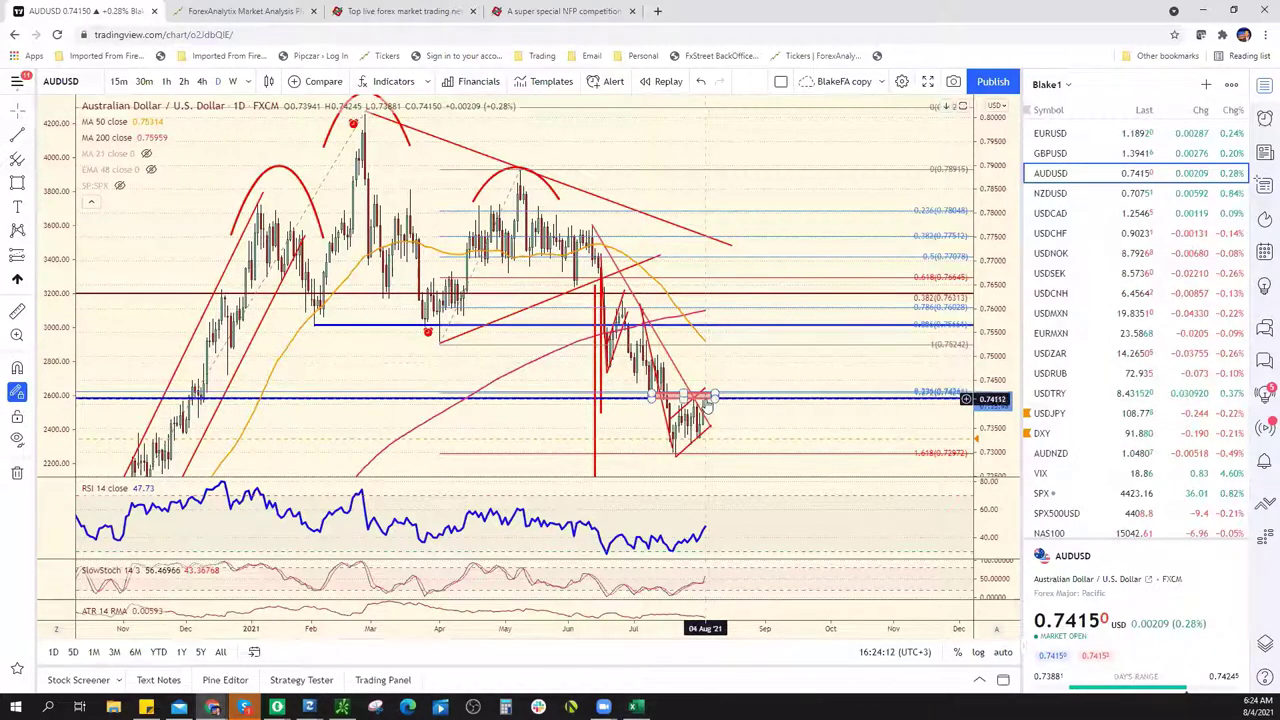
Draw a Fib Retracement from the May high to the late-July low with full-width red levels
{"action": "scroll", "coordinate": [705, 404], "scroll_direction": "up", "scroll_amount": 3}
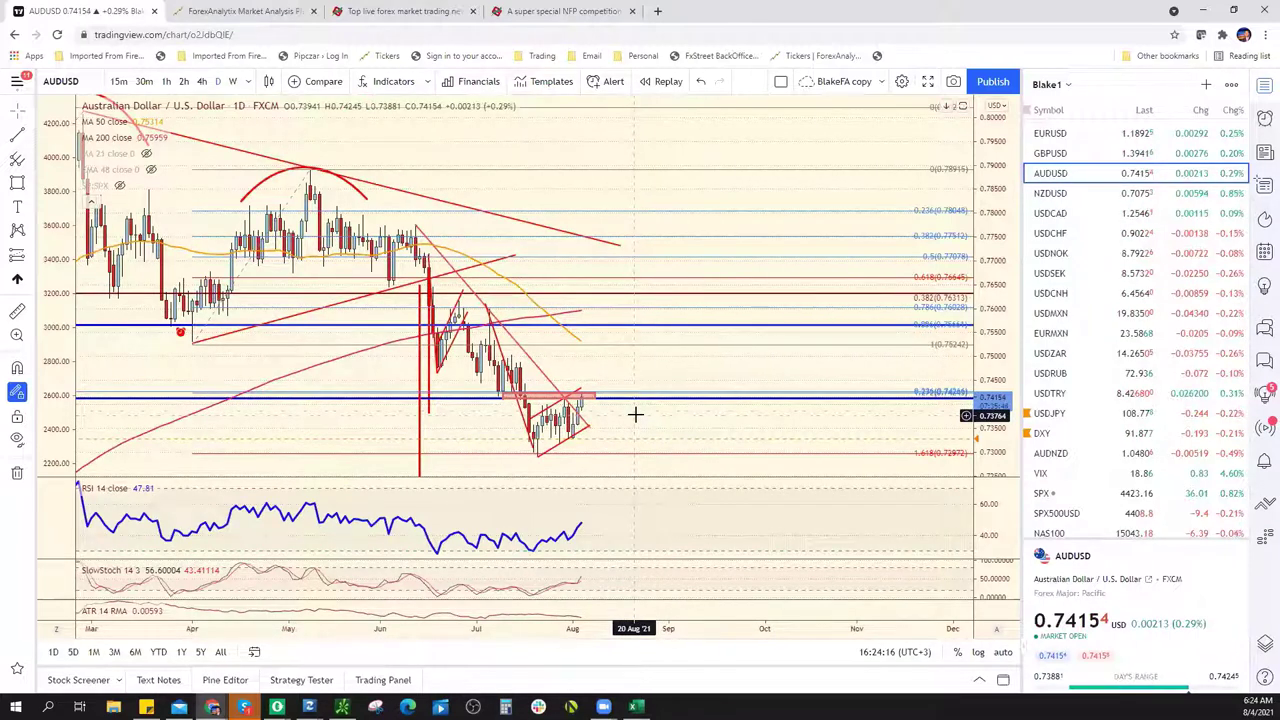
{"action": "left_click", "coordinate": [27, 161]}
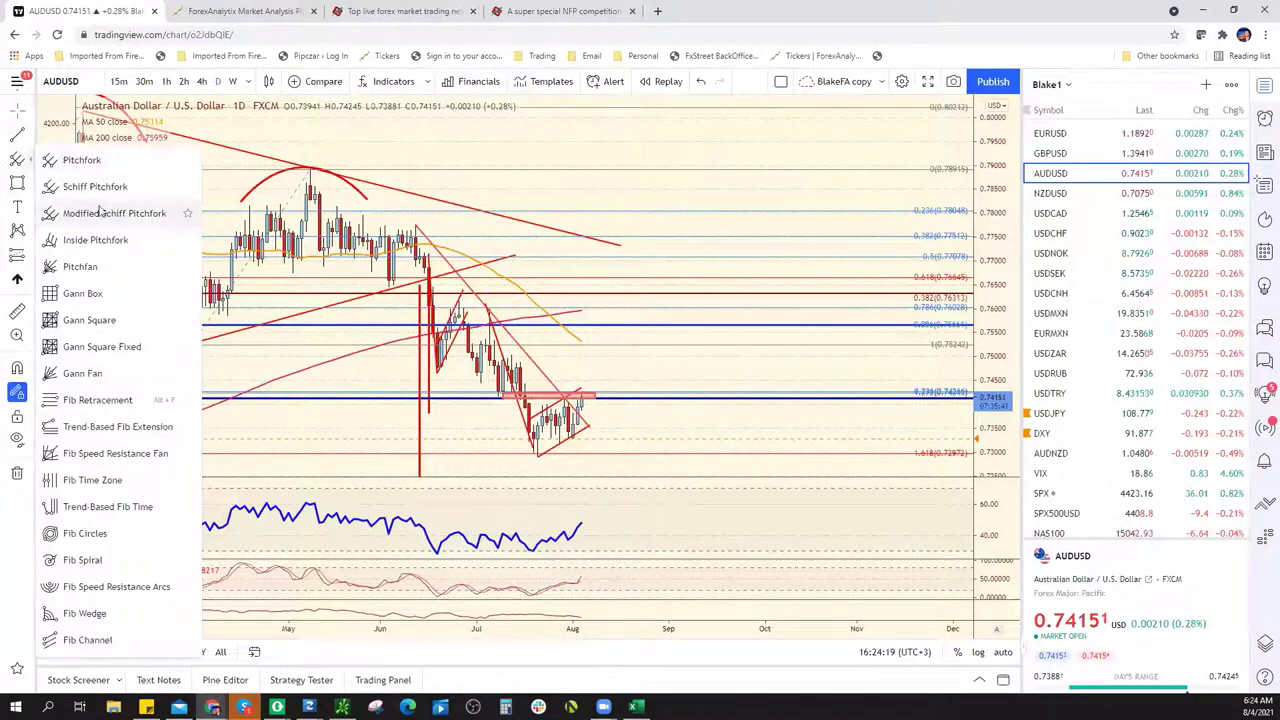
{"action": "left_click", "coordinate": [105, 400]}
{"action": "left_click", "coordinate": [310, 167]}
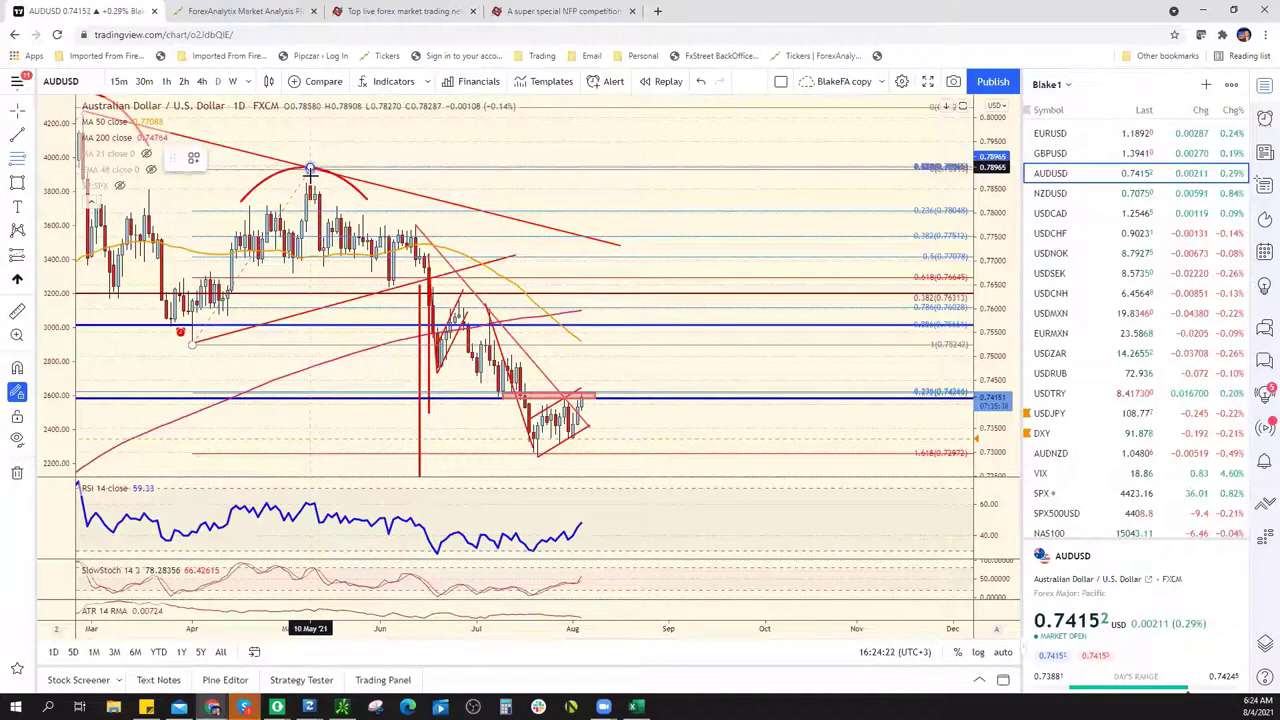
{"action": "left_click", "coordinate": [540, 456]}
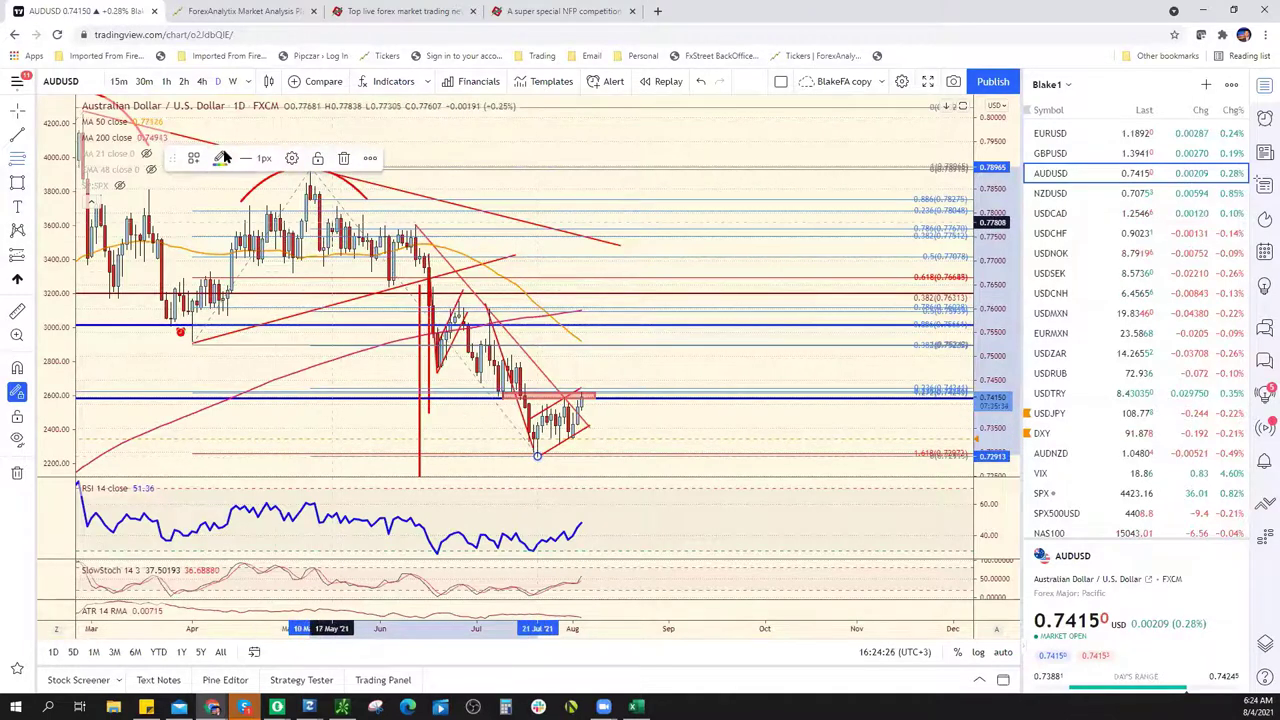
{"action": "left_click", "coordinate": [222, 158]}
{"action": "left_click", "coordinate": [245, 348]}
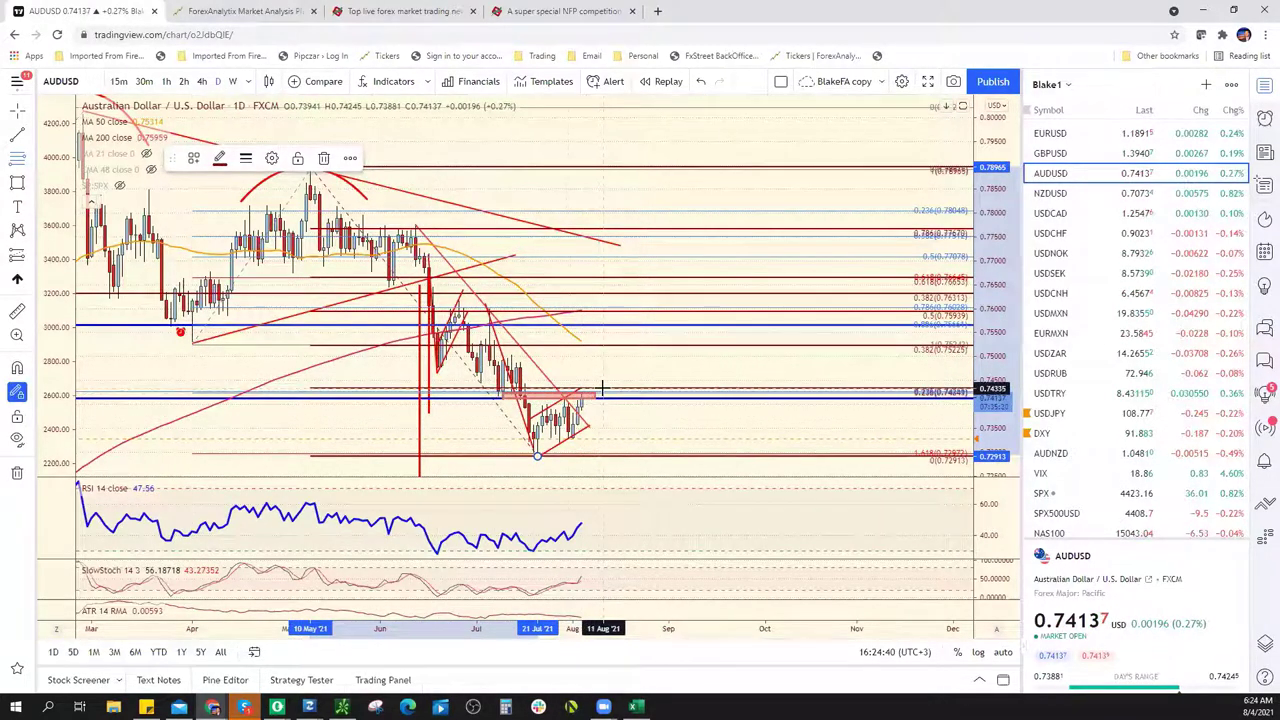
Remove the Fib retracement from the AUDUSD chart and return to the workbook
{"action": "right_click", "coordinate": [311, 456]}
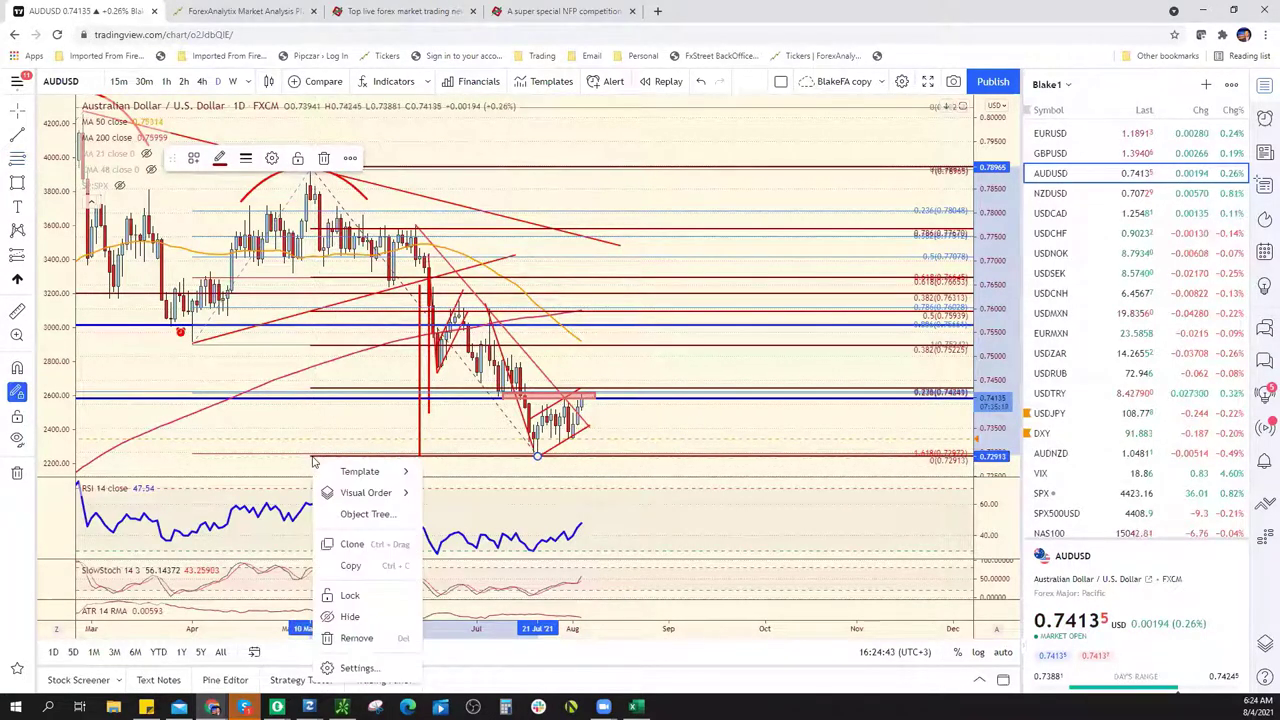
{"action": "left_click", "coordinate": [358, 641]}
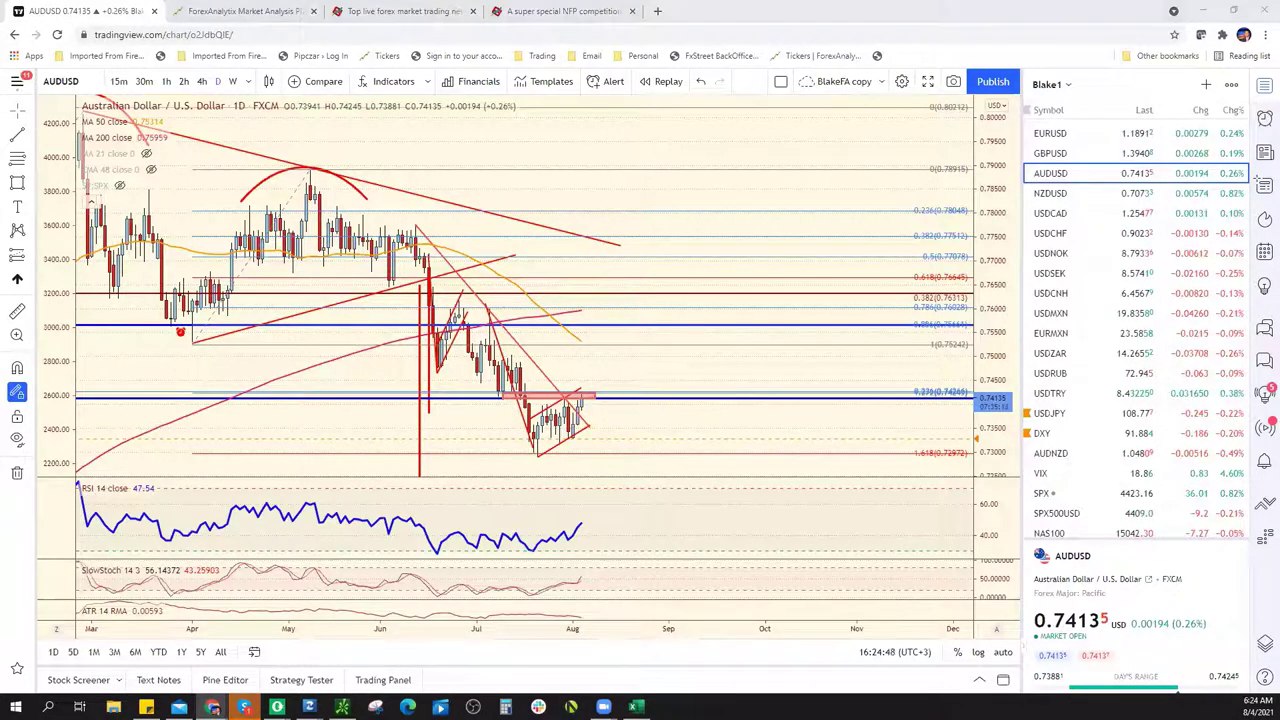
{"action": "key", "text": "alt+Tab"}
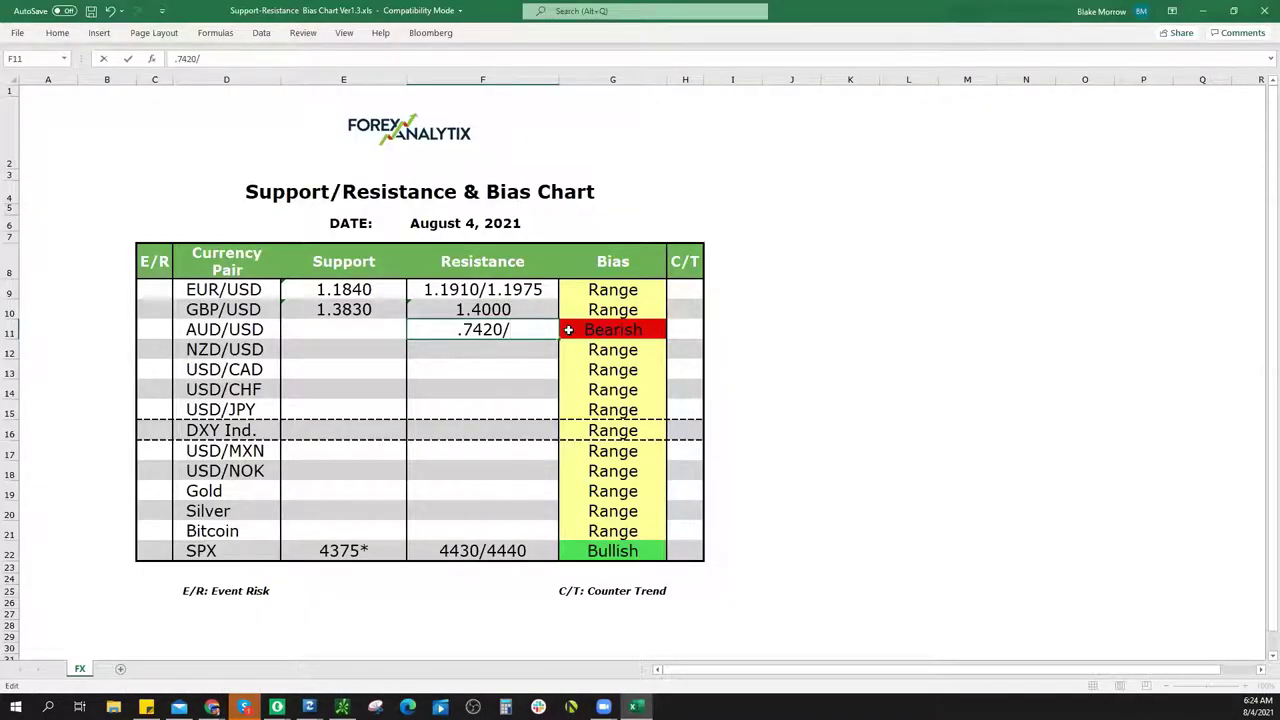
Complete AUD/USD resistance as .7420/.7520 and enter .7350 as support in E11
{"action": "type", "text": ".7520"}
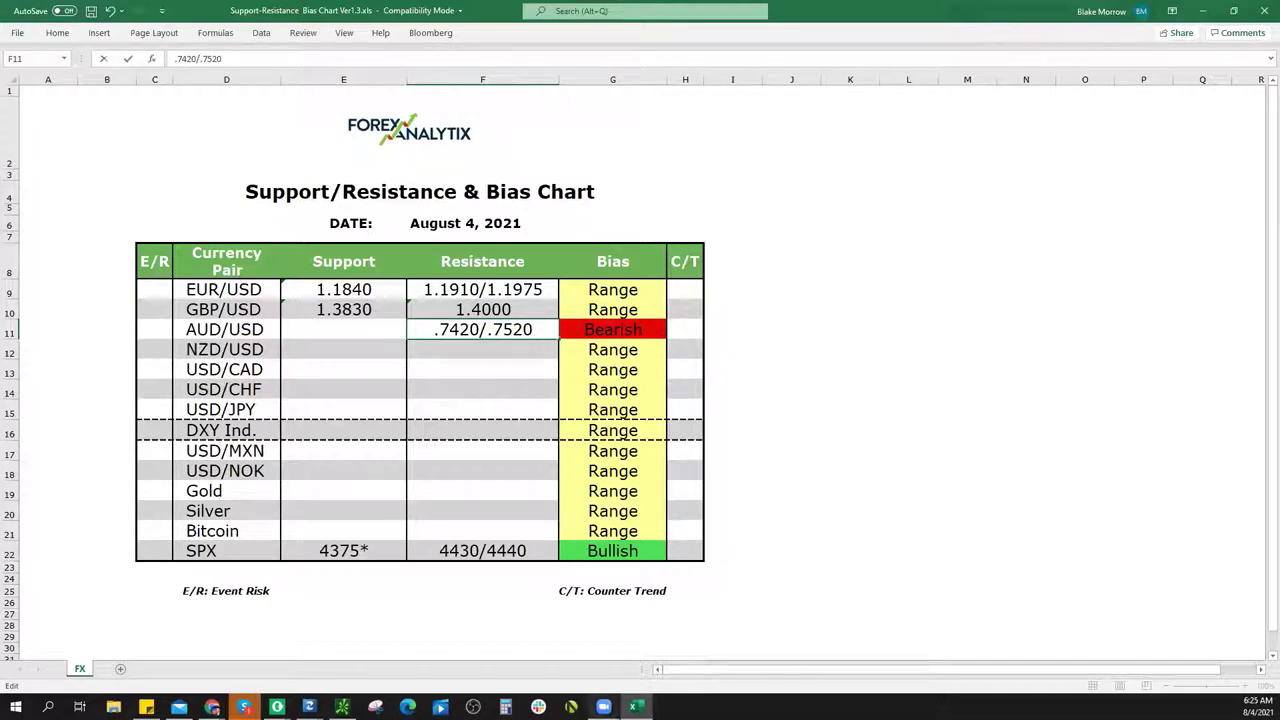
{"action": "left_click", "coordinate": [633, 707]}
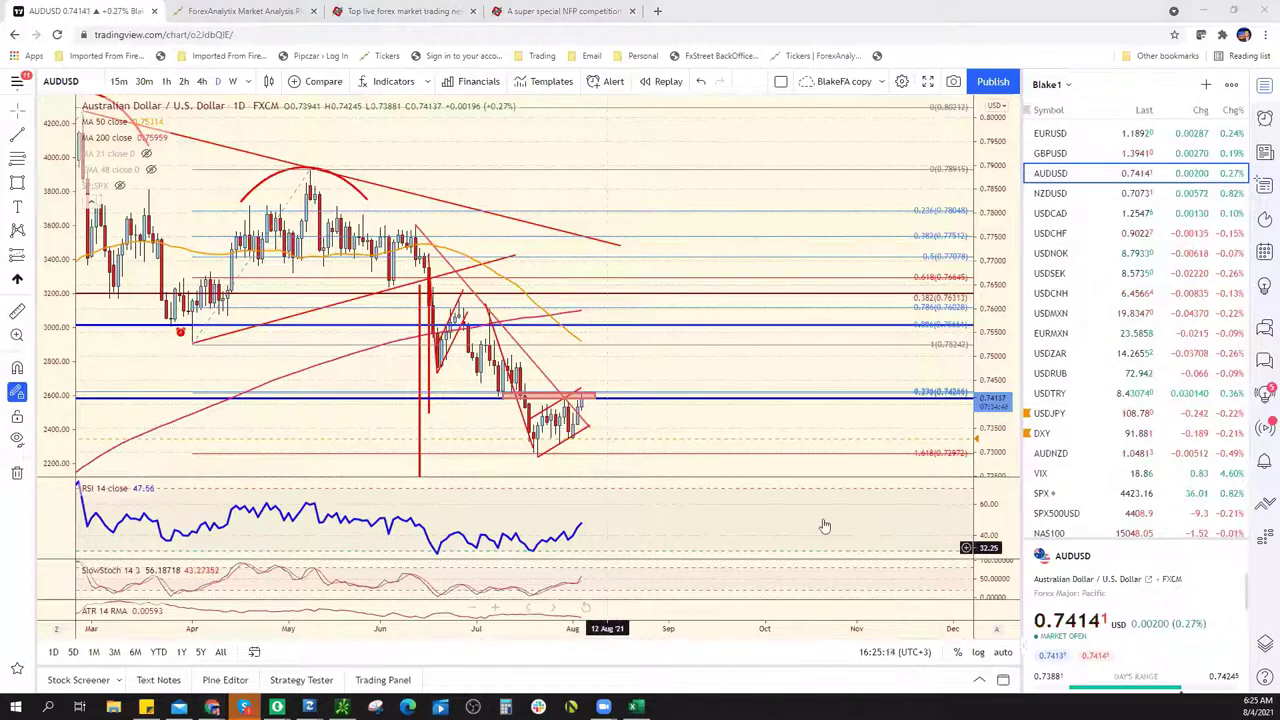
{"action": "key", "text": "alt+Tab"}
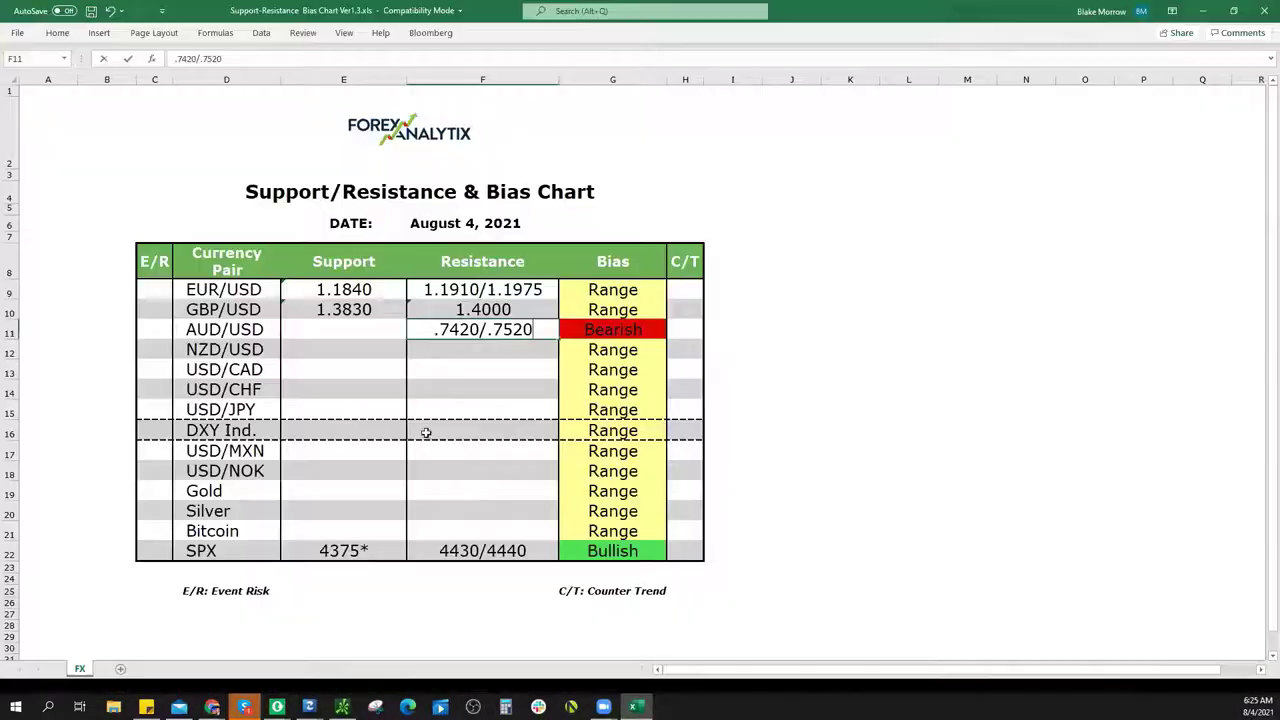
{"action": "left_click", "coordinate": [367, 337]}
{"action": "type", "text": ".7350"}
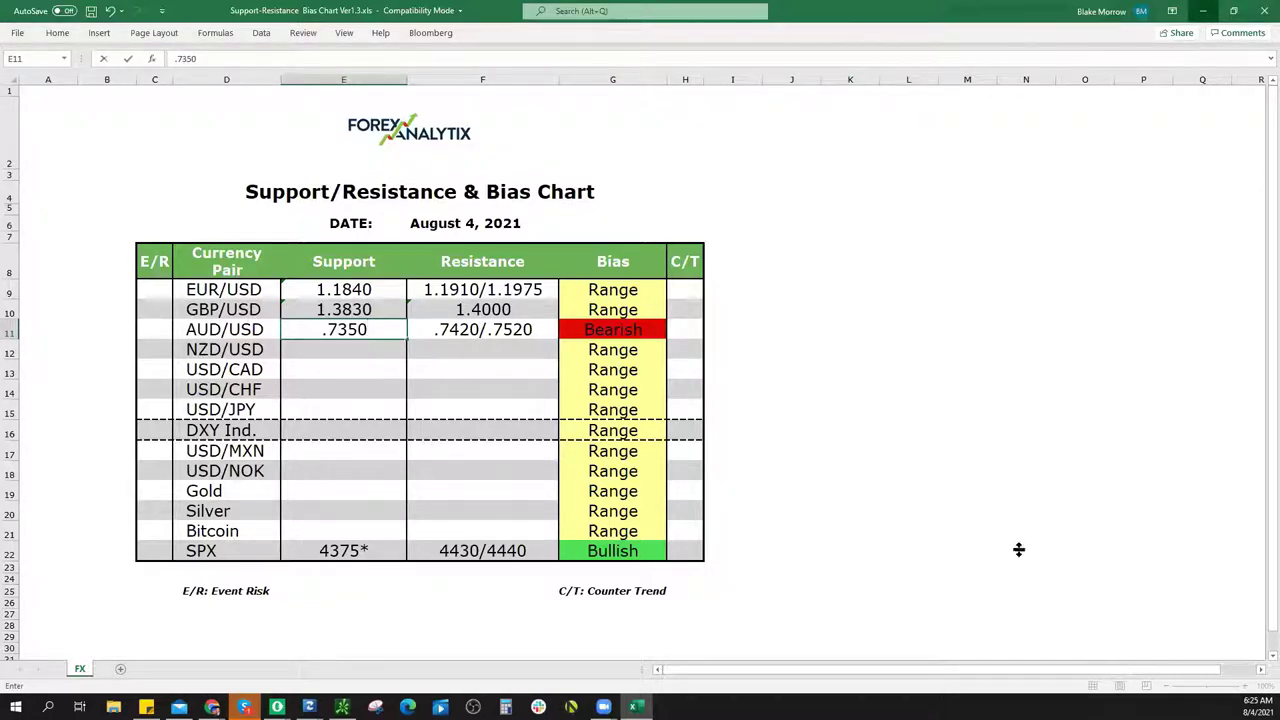
{"action": "key", "text": "alt+Tab"}
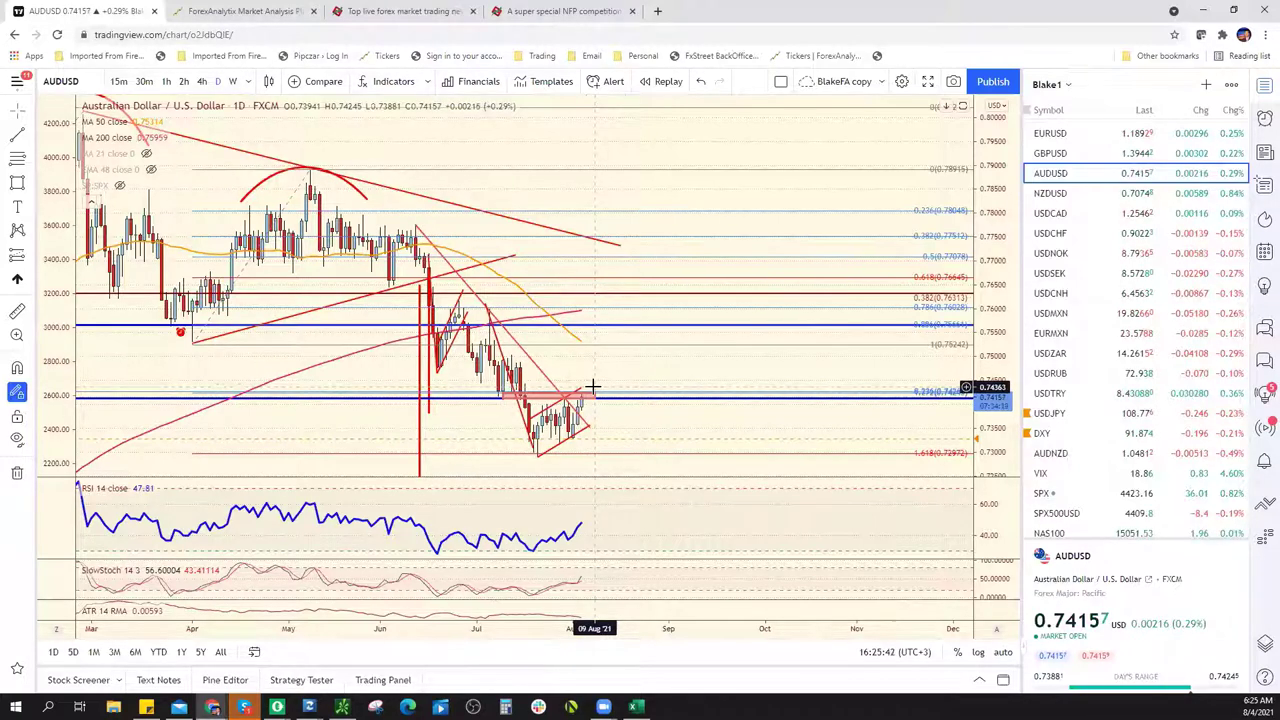
Switch to the NZDUSD daily chart and pan back to earlier history
{"action": "left_click", "coordinate": [1085, 195]}
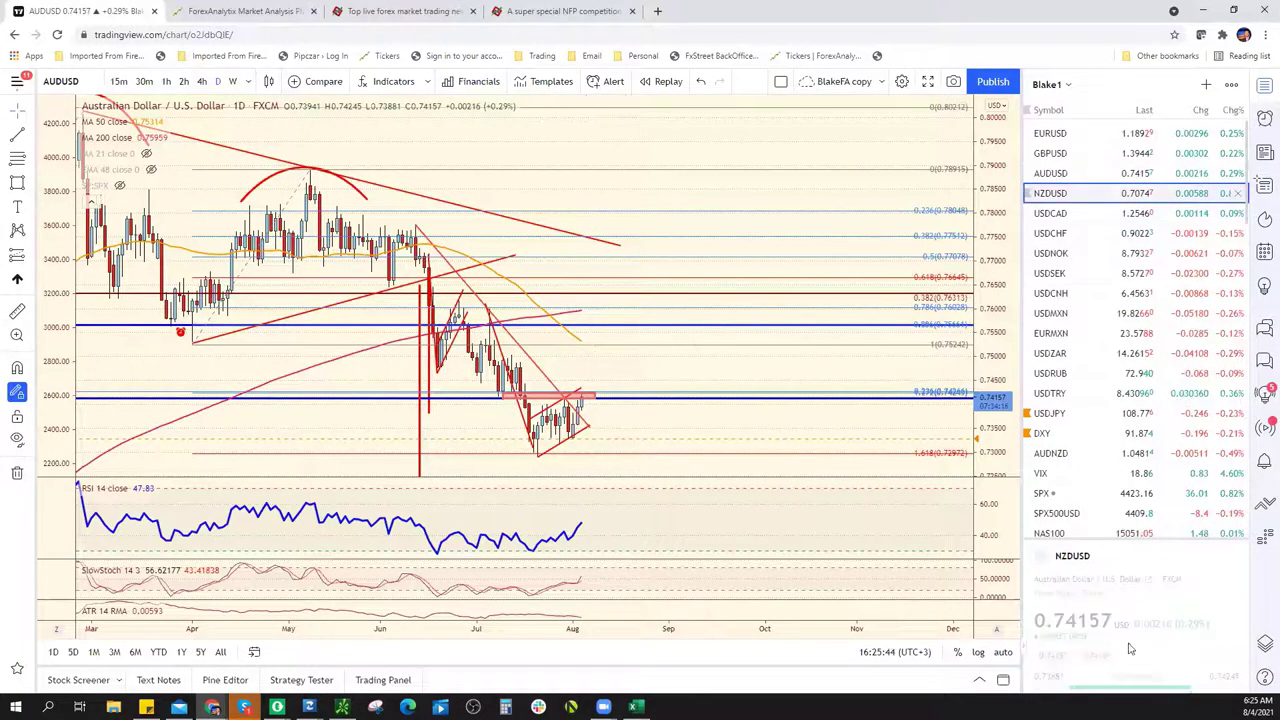
{"action": "left_click_drag", "start_coordinate": [657, 429], "coordinate": [757, 457]}
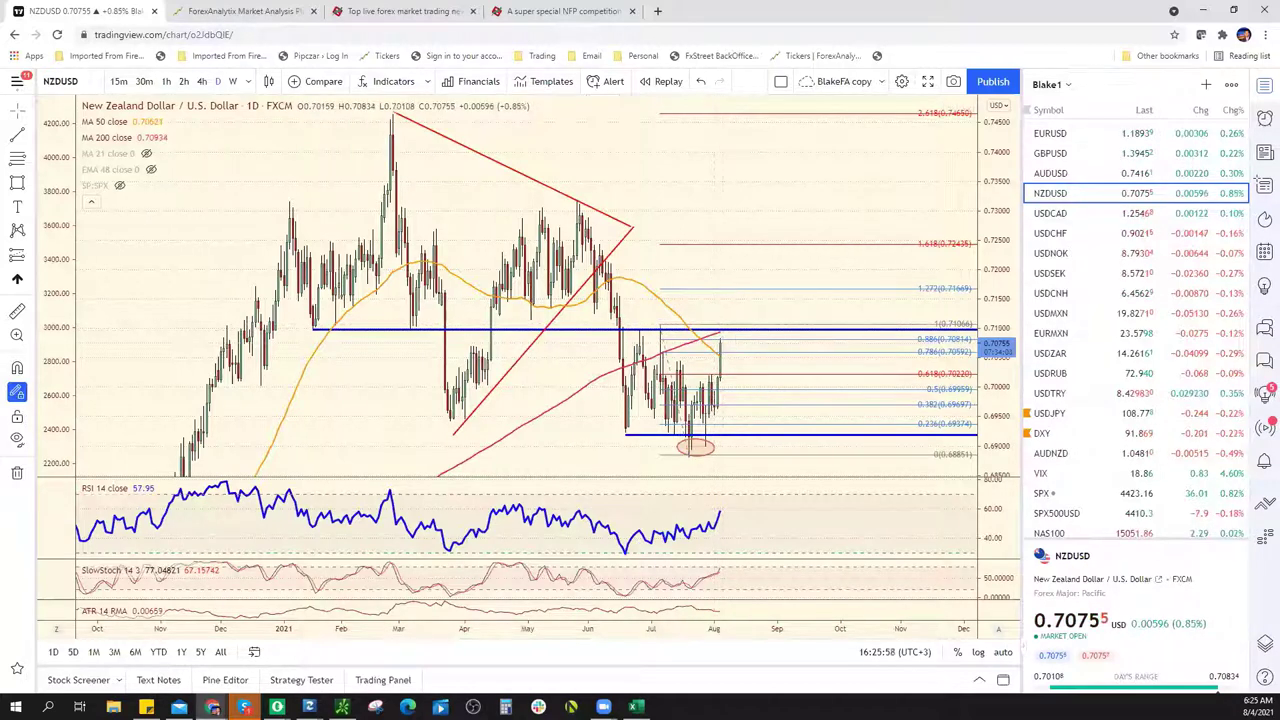
Record .7110 as the NZD/USD resistance in the Excel bias chart, then return to the chart
{"action": "key", "text": "alt+Tab"}
{"action": "left_click", "coordinate": [528, 347]}
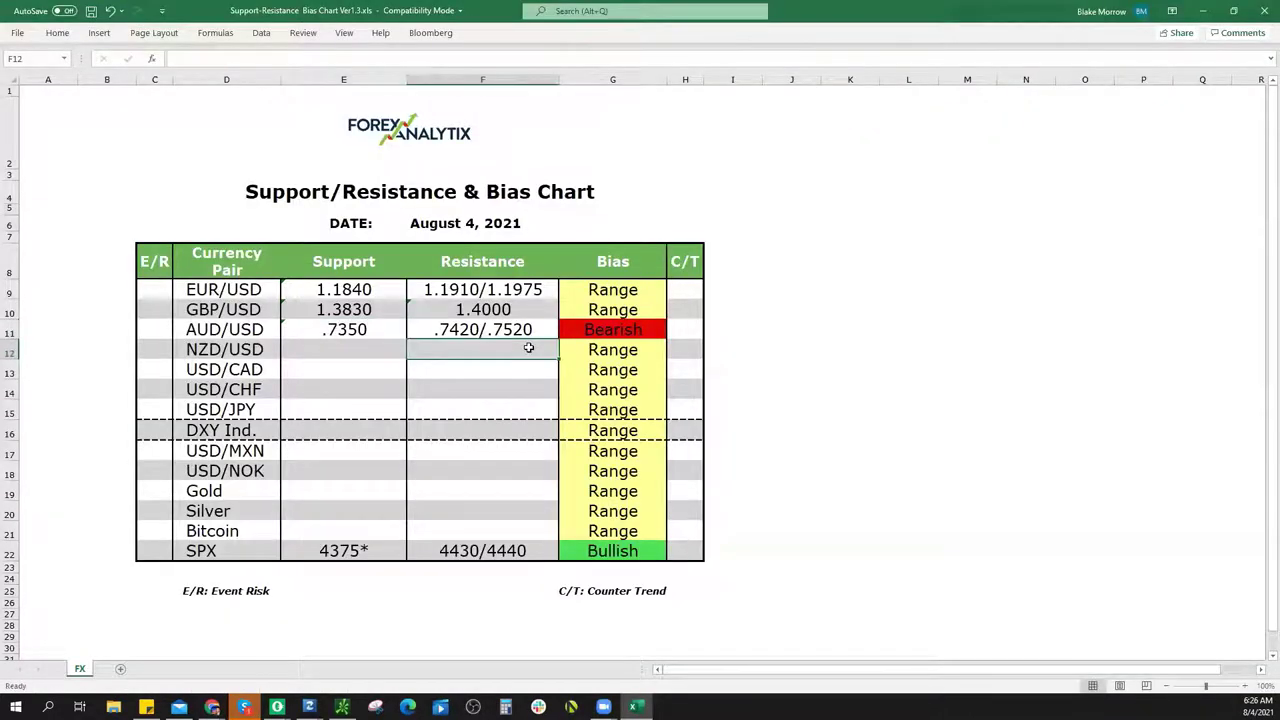
{"action": "type", "text": ".7110"}
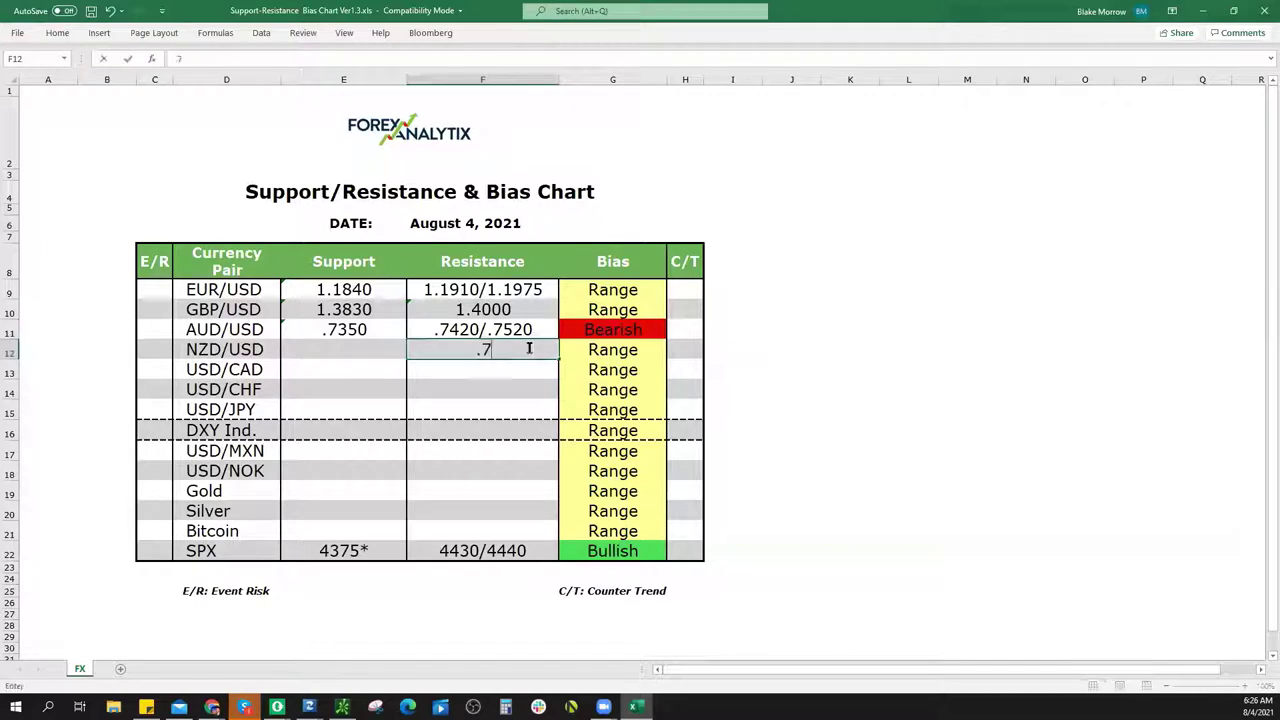
{"action": "left_click", "coordinate": [640, 349]}
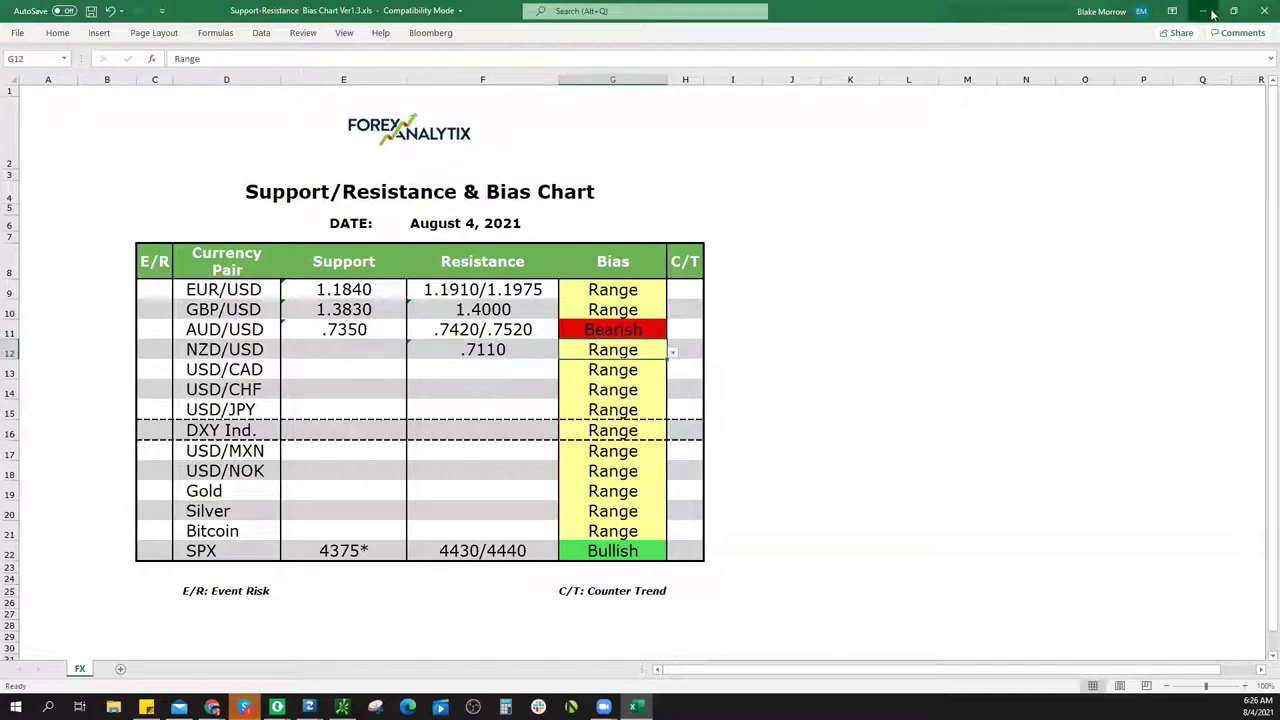
{"action": "key", "text": "alt+Tab"}
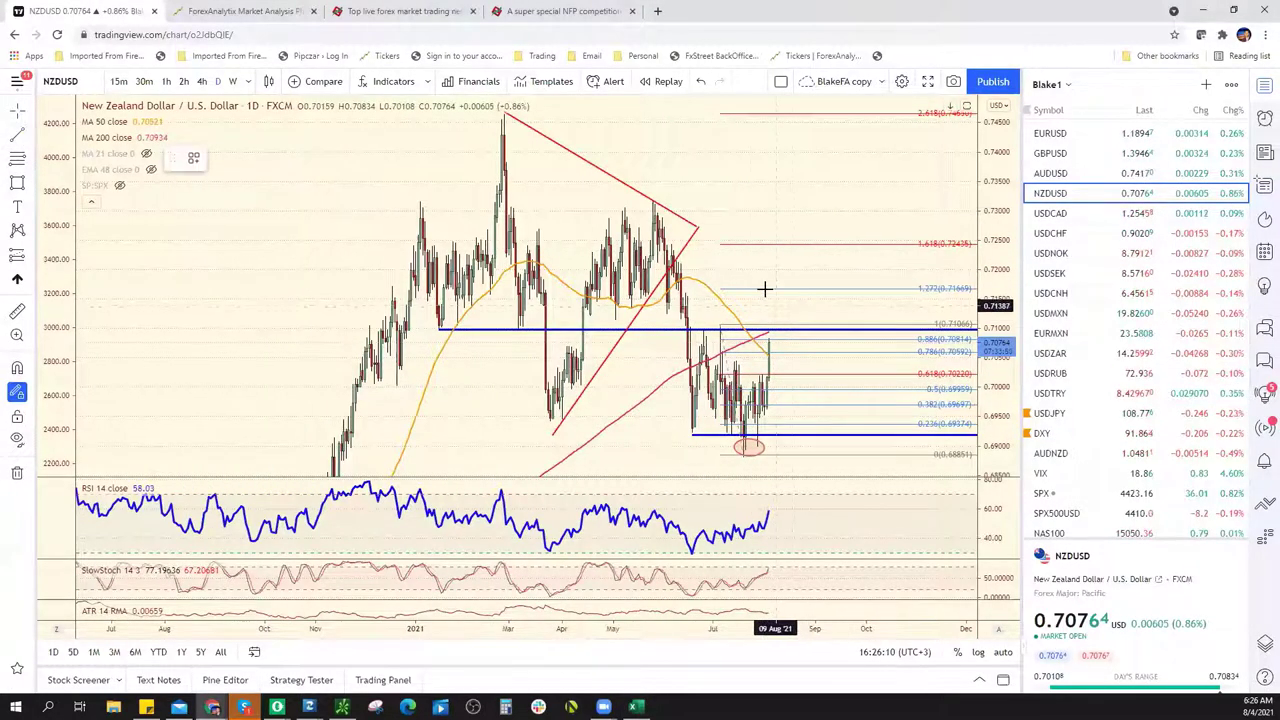
Delete the rising red trend line on NZDUSD and extend the falling one to 0.71
{"action": "left_click", "coordinate": [691, 244]}
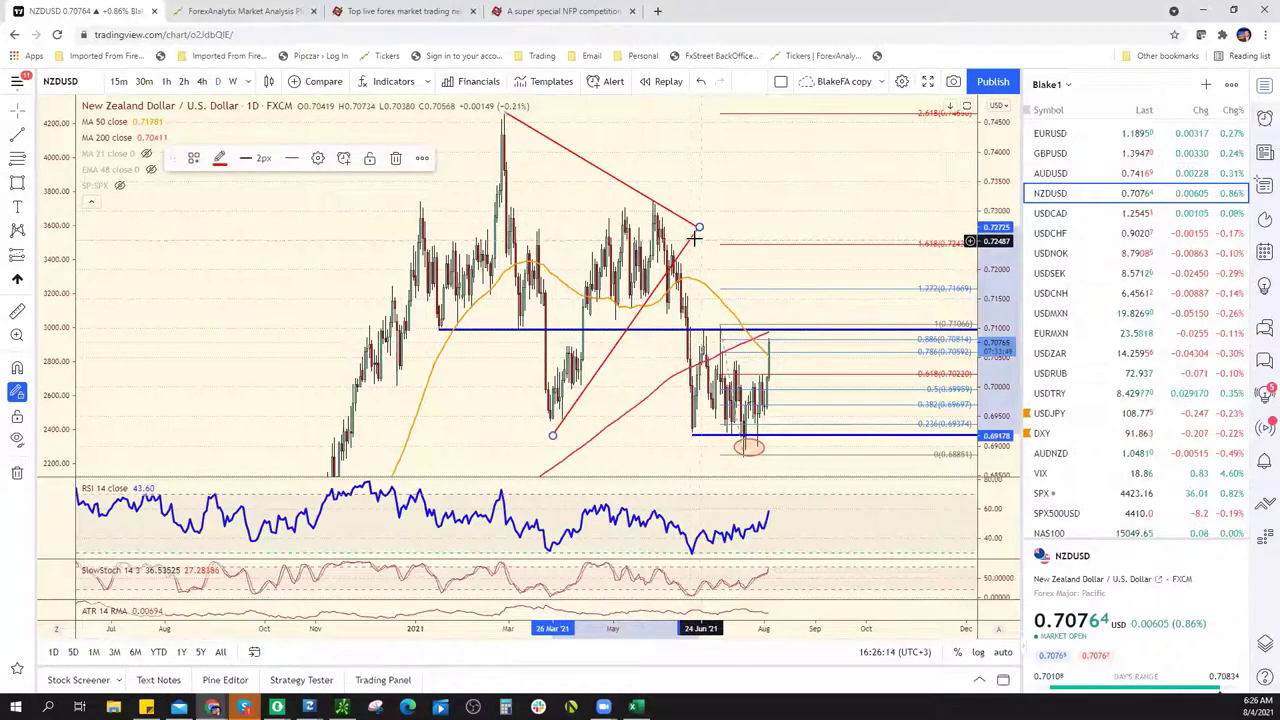
{"action": "key", "text": "Delete"}
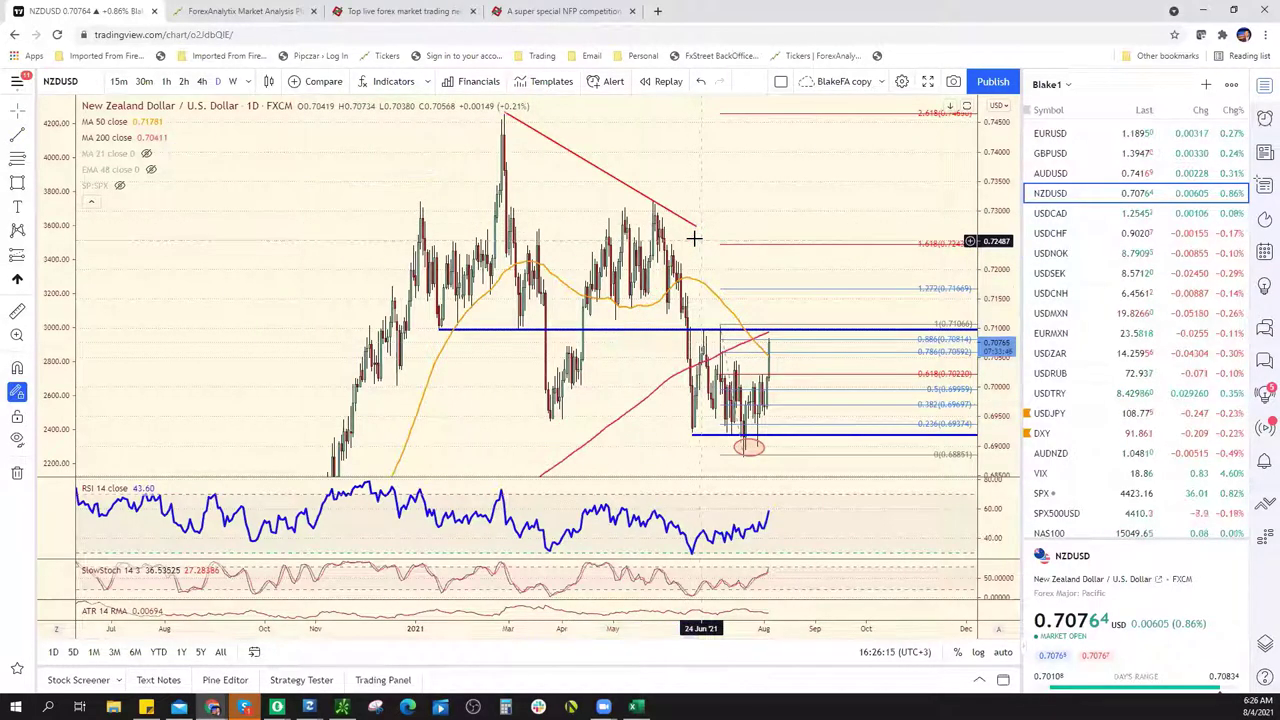
{"action": "left_click", "coordinate": [857, 326]}
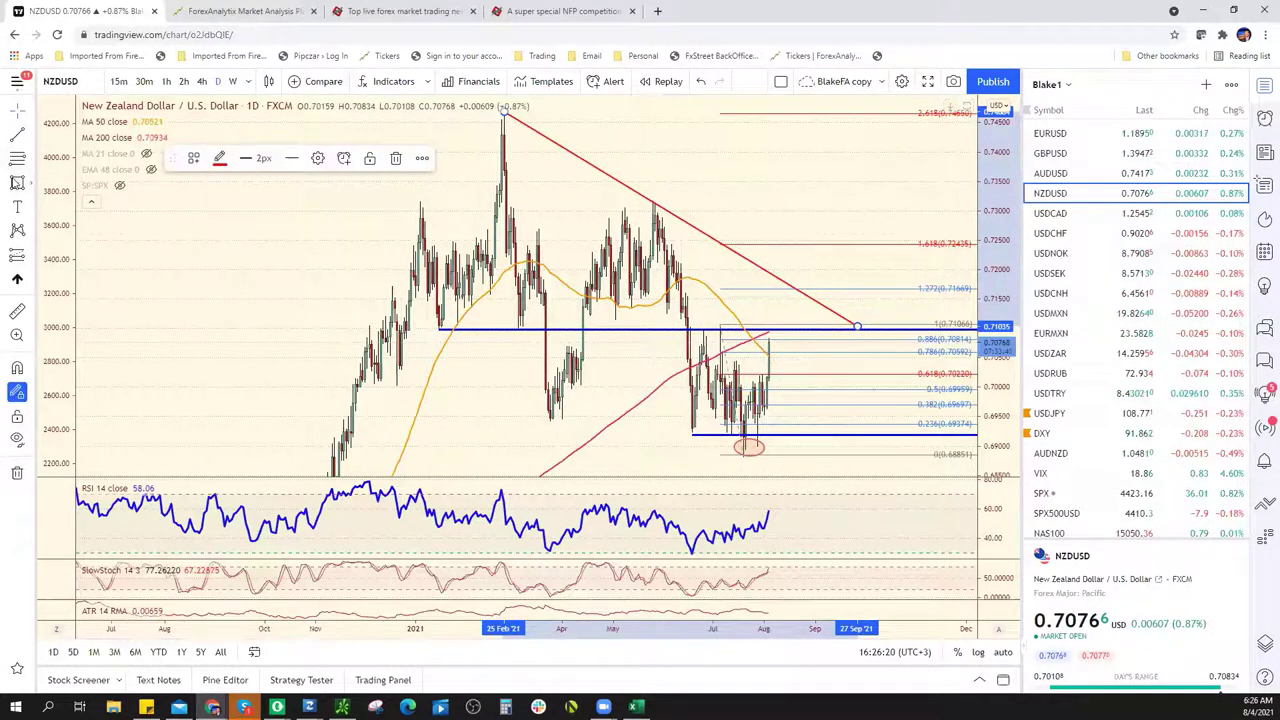
Draw a pink resistance zone above 0.7107, then bring up the AUDNZD chart
{"action": "left_click", "coordinate": [776, 324]}
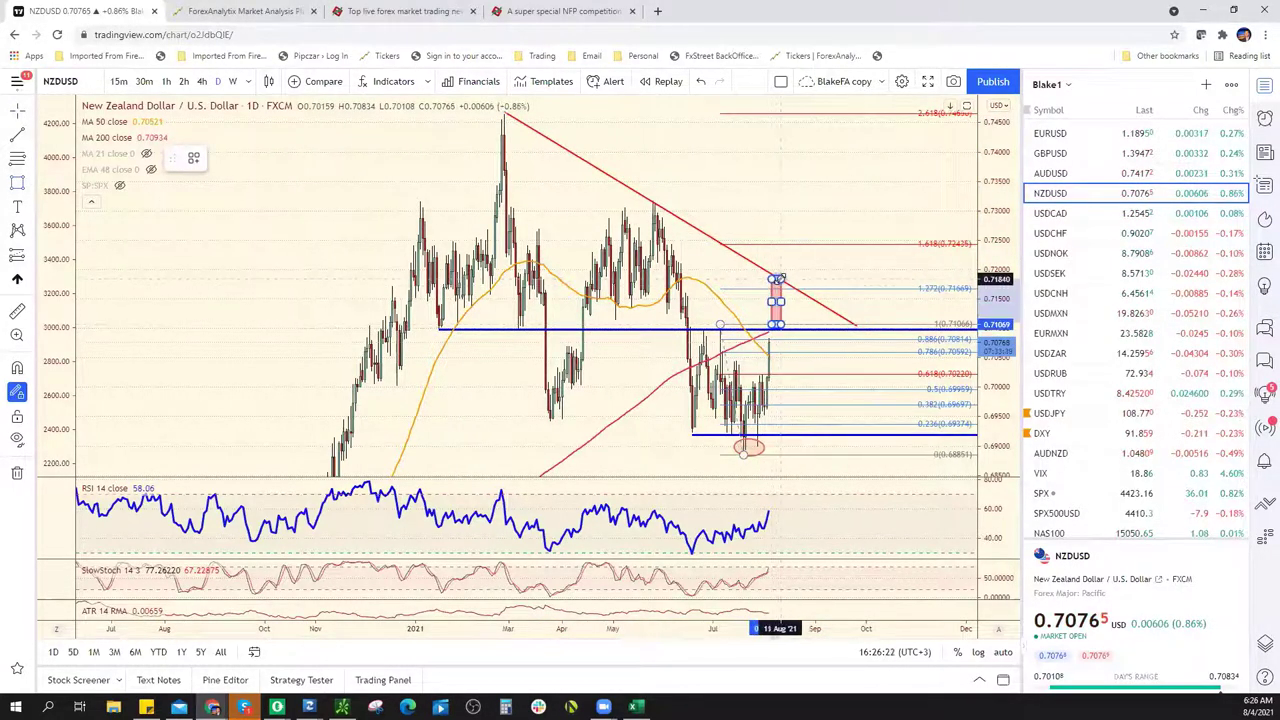
{"action": "left_click", "coordinate": [777, 278]}
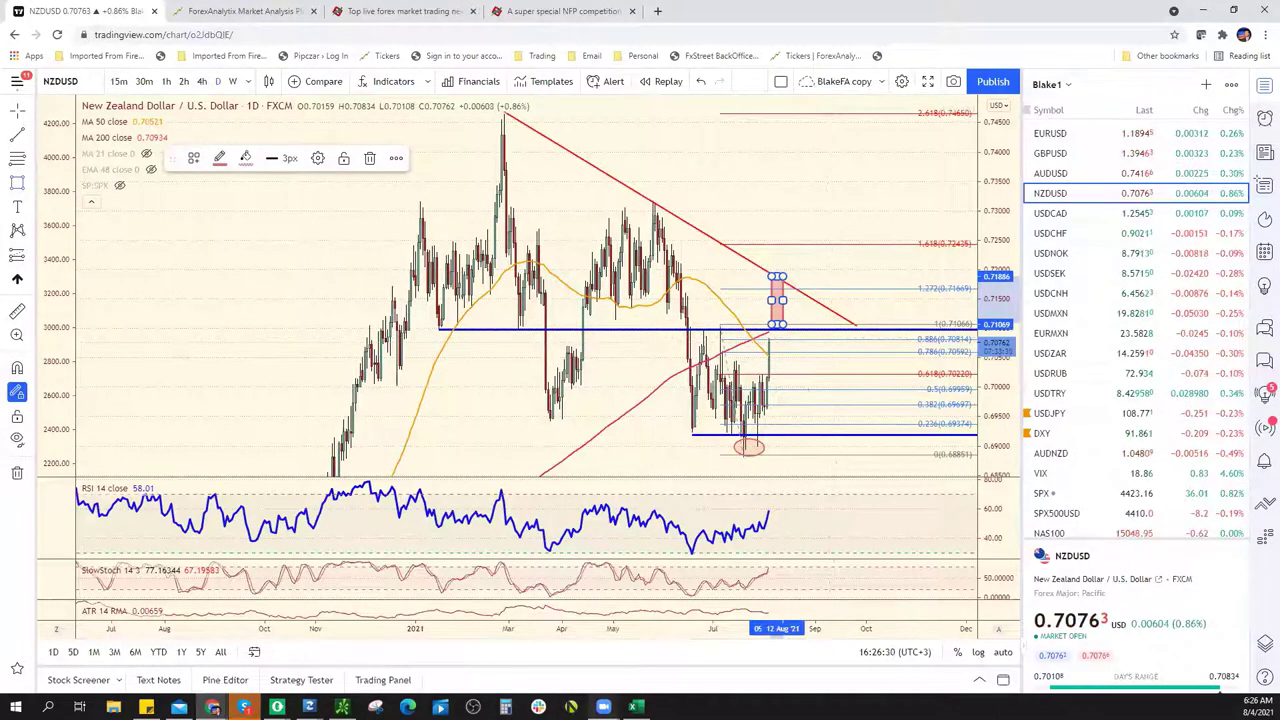
{"action": "left_click", "coordinate": [633, 707]}
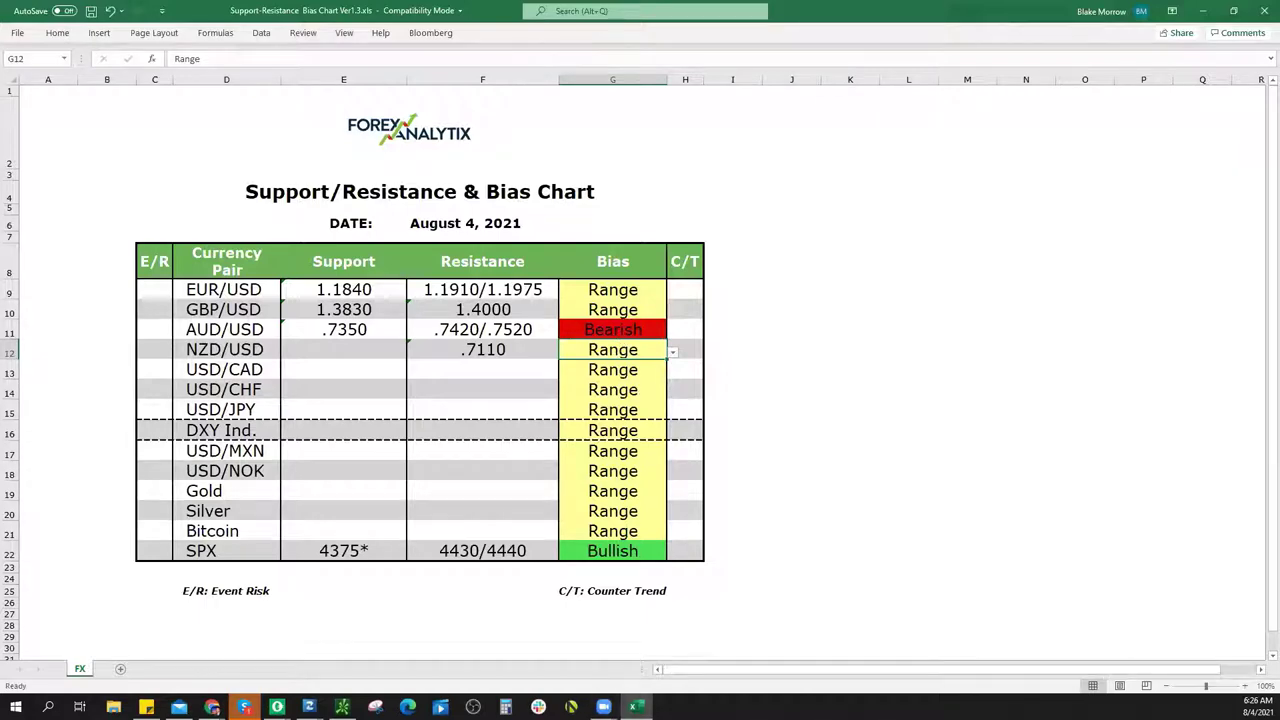
{"action": "left_click", "coordinate": [633, 707]}
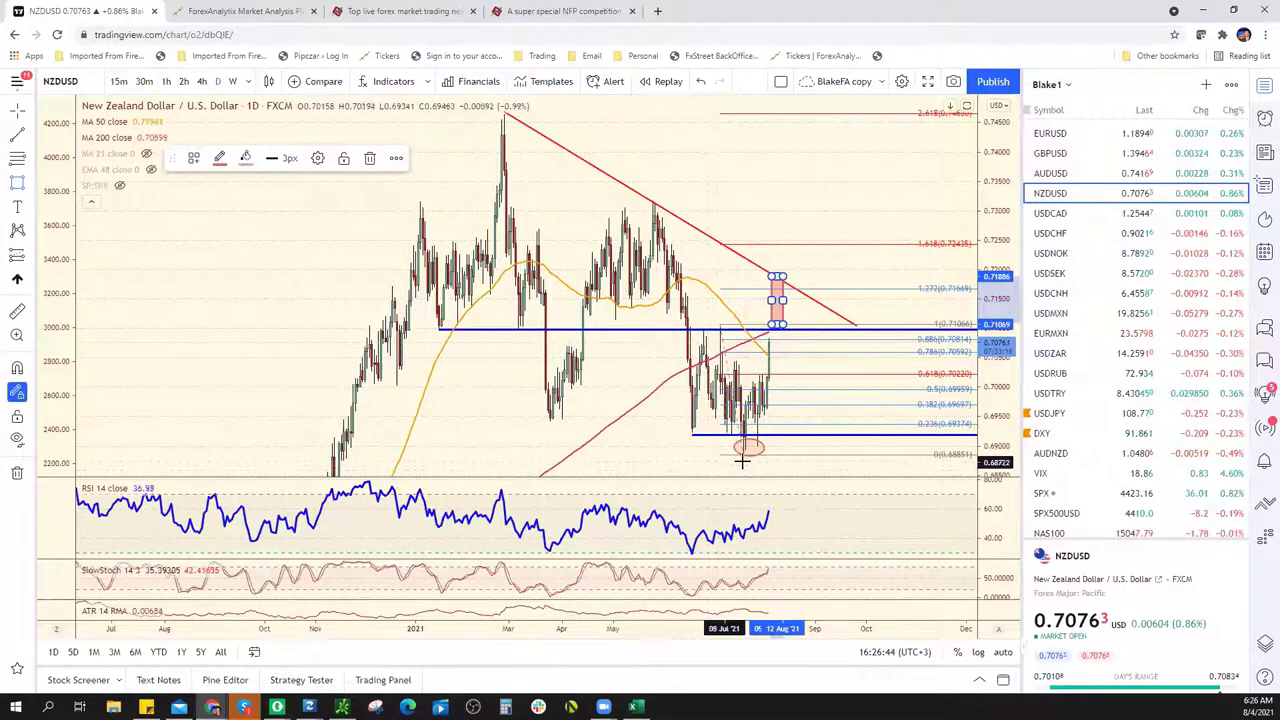
{"action": "left_click", "coordinate": [1080, 455]}
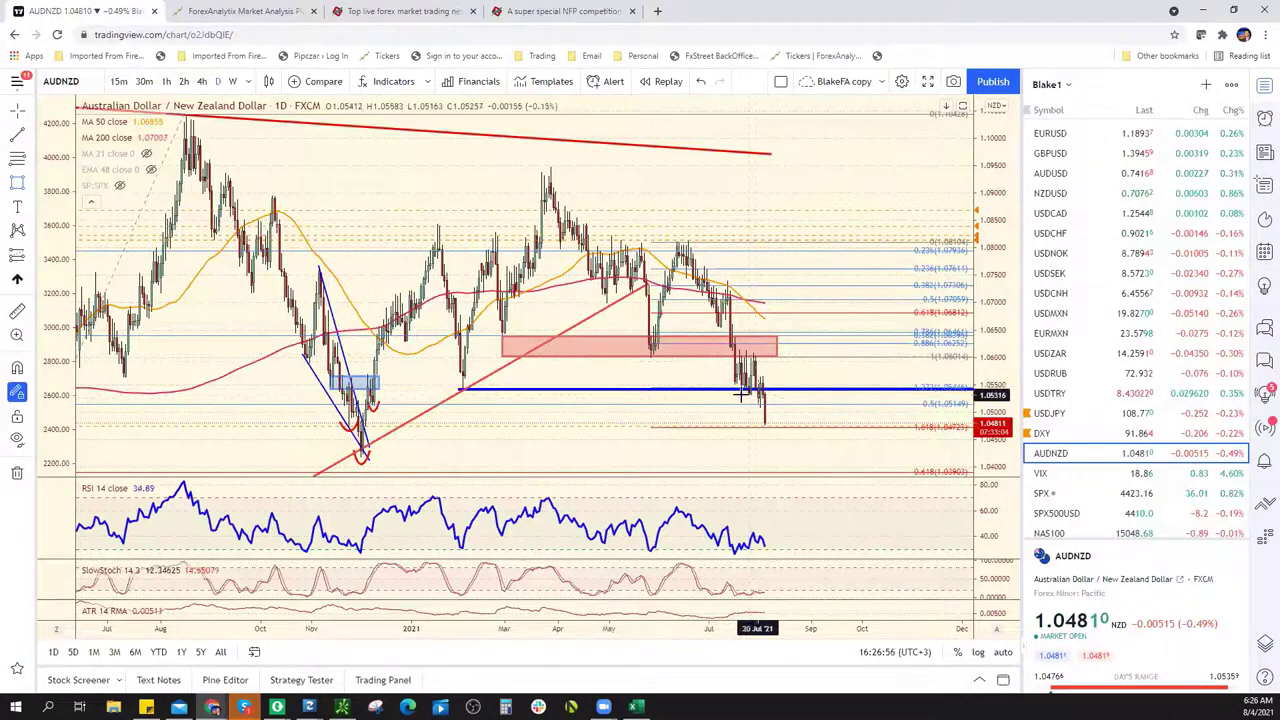
Zoom around the AUDNZD chart, go back to NZDUSD, then bring up the Excel workbook
{"action": "scroll", "coordinate": [745, 356], "scroll_direction": "up", "scroll_amount": 5}
{"action": "scroll", "coordinate": [660, 386], "scroll_direction": "up", "scroll_amount": 1}
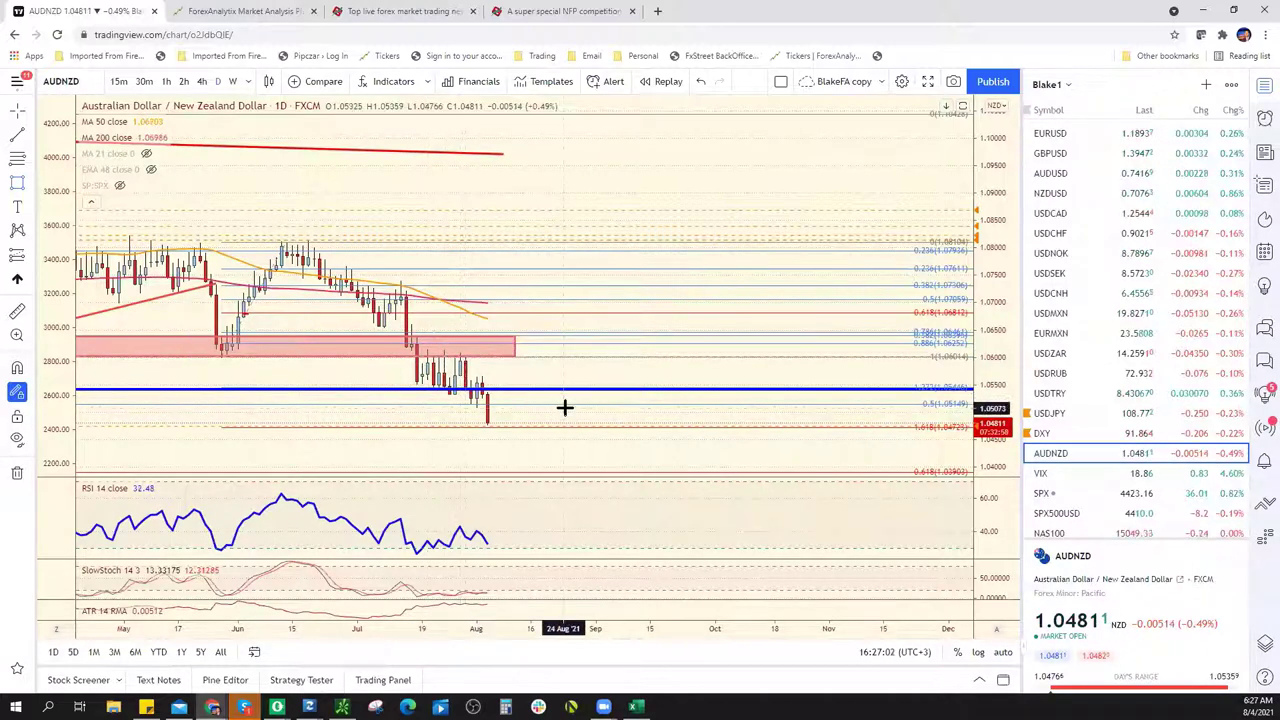
{"action": "scroll", "coordinate": [566, 406], "scroll_direction": "down", "scroll_amount": 1}
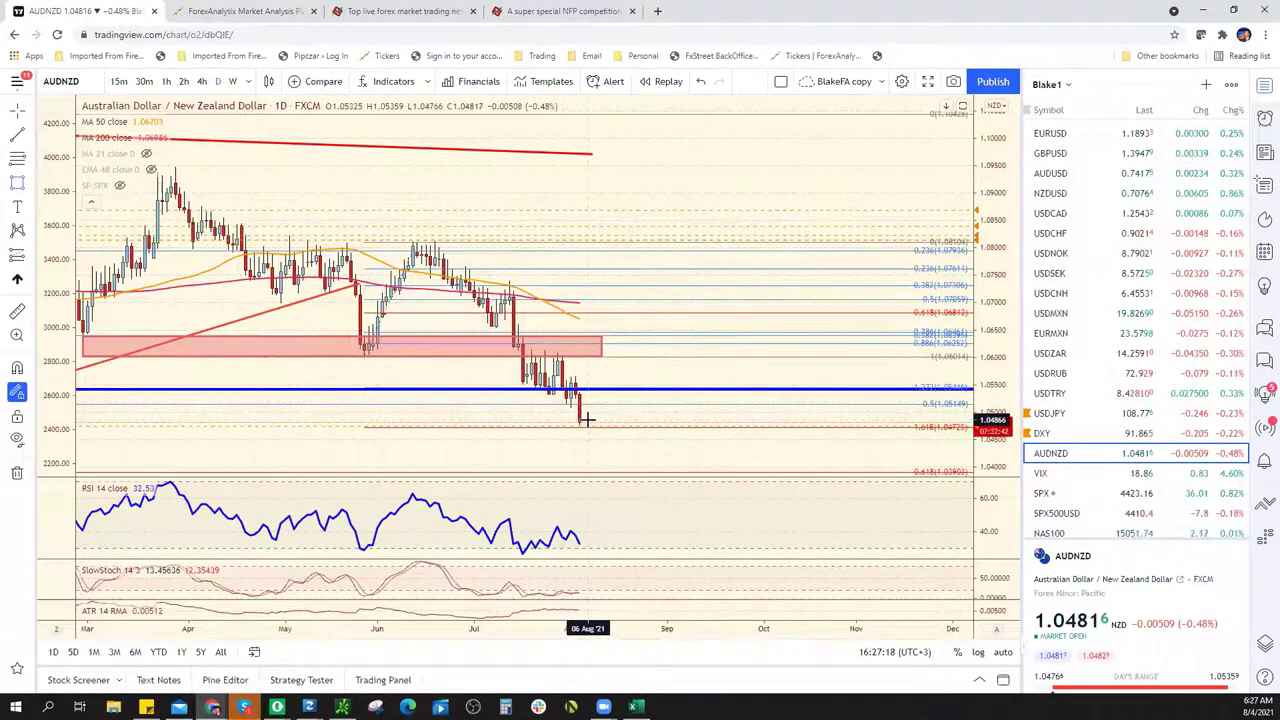
{"action": "scroll", "coordinate": [771, 420], "scroll_direction": "down", "scroll_amount": 3}
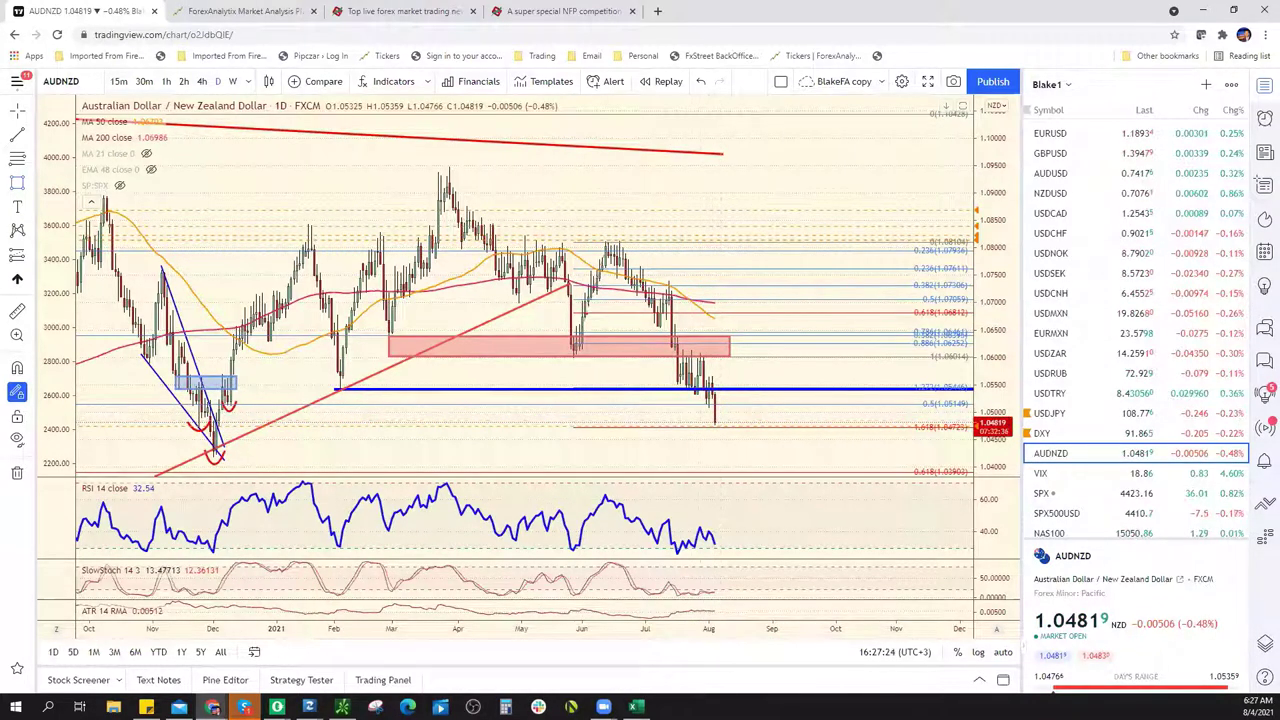
{"action": "left_click", "coordinate": [1096, 194]}
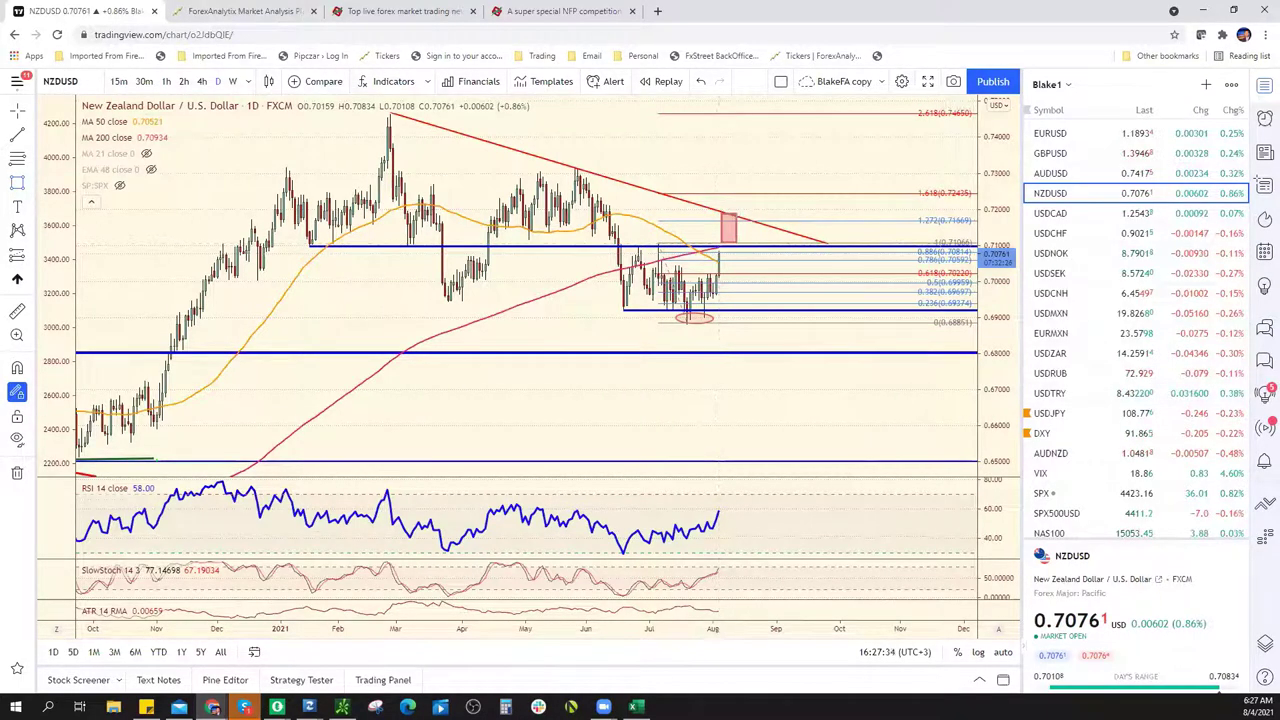
{"action": "left_click", "coordinate": [633, 706]}
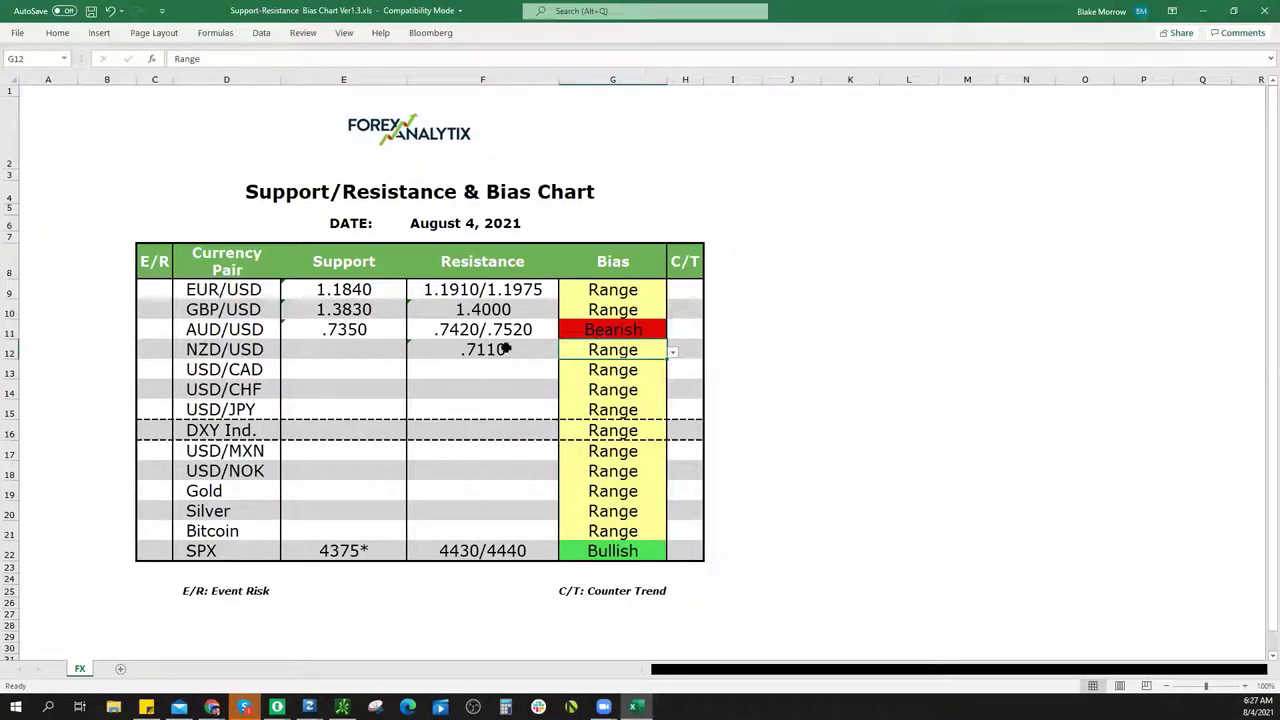
Mark the NZD/USD resistance as .7110* and switch the NZDUSD chart to 4-hour candles
{"action": "double_click", "coordinate": [515, 349]}
{"action": "type", "text": "*"}
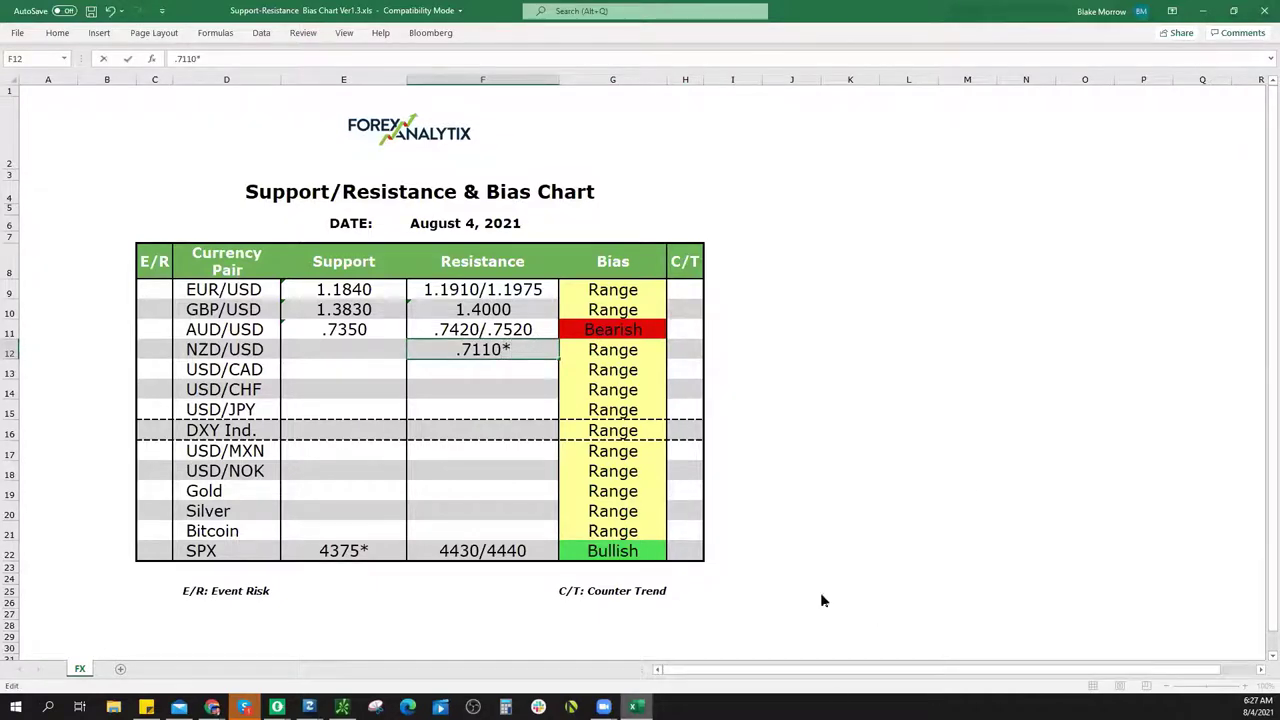
{"action": "key", "text": "alt+Tab"}
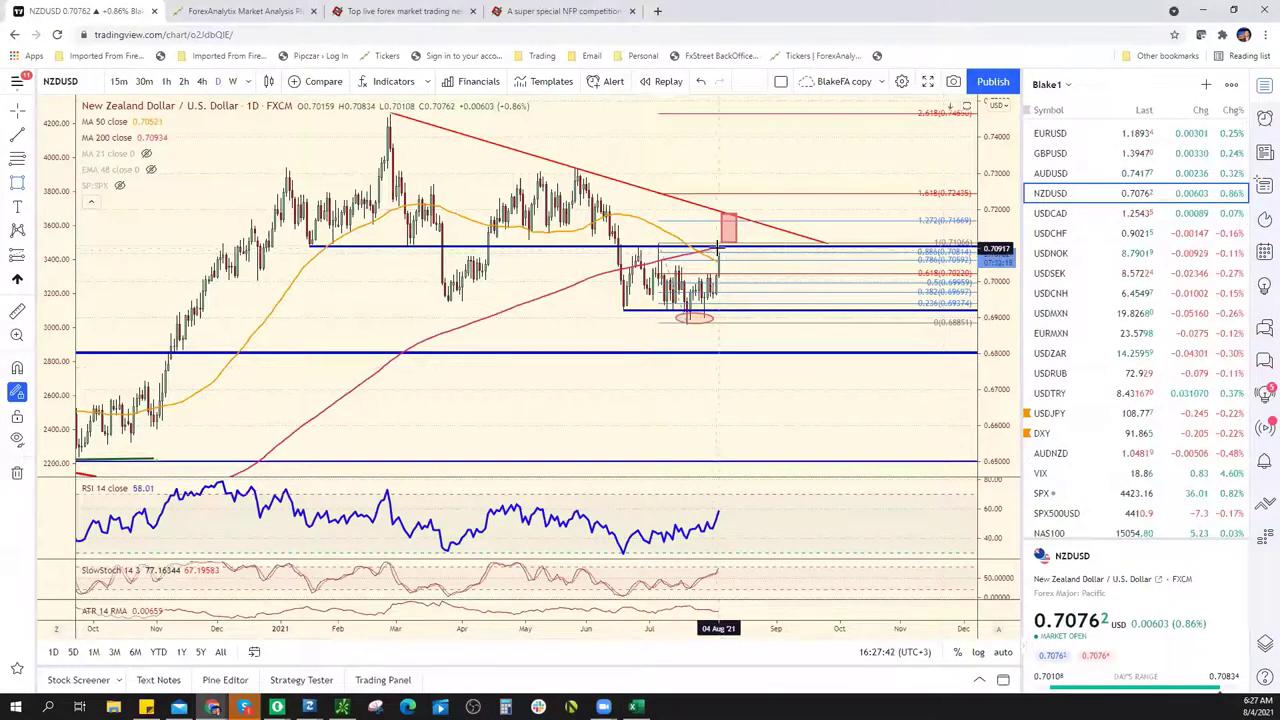
{"action": "left_click", "coordinate": [202, 81]}
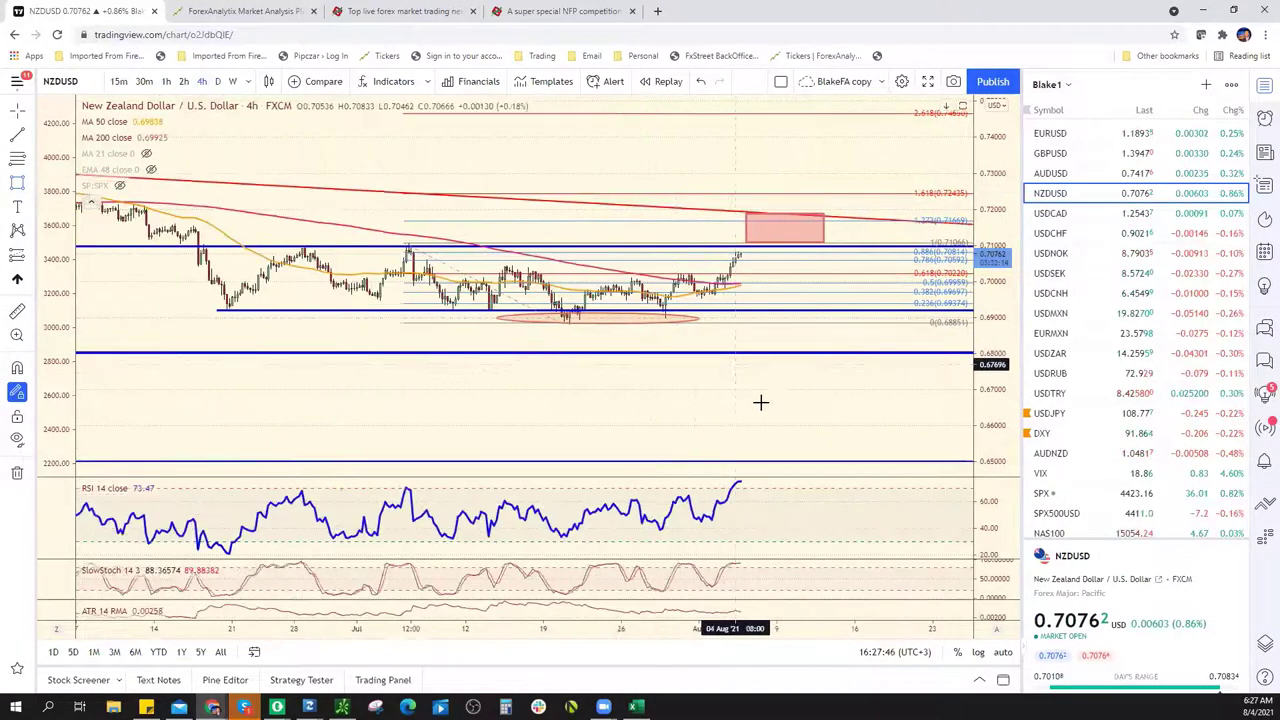
{"action": "scroll", "coordinate": [811, 415], "scroll_direction": "down", "scroll_amount": 5}
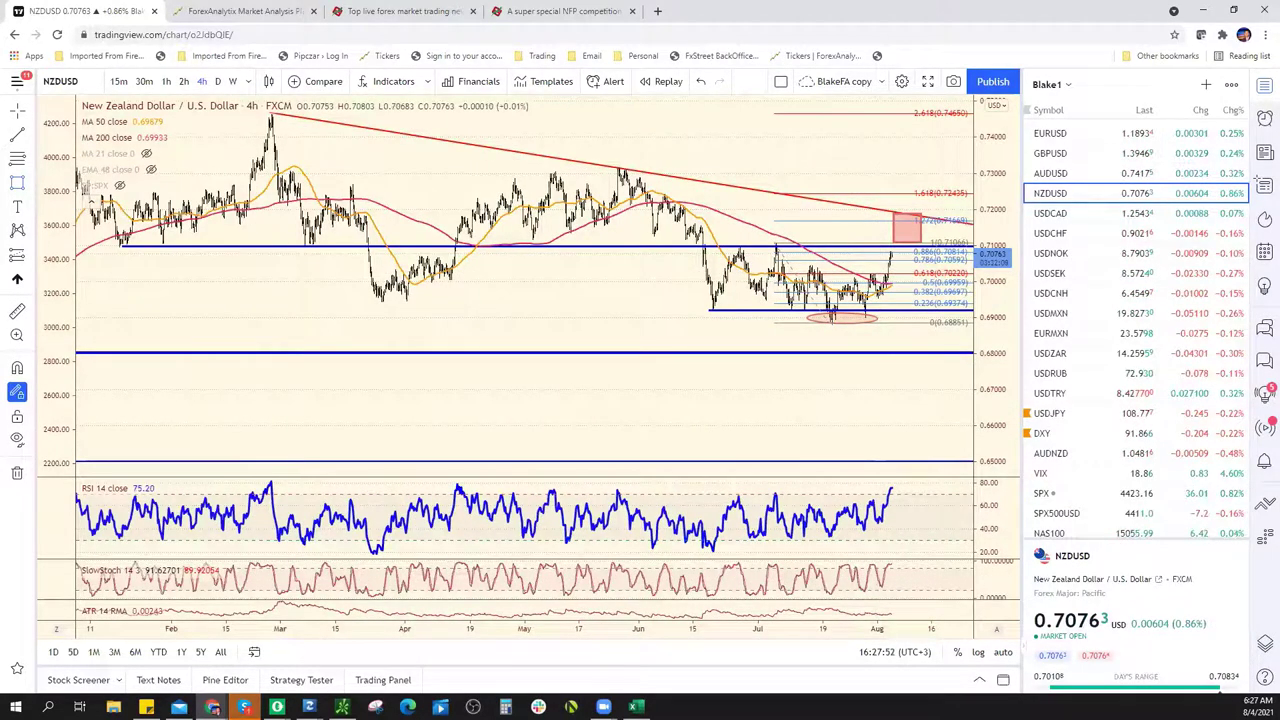
Enter .7025 as the NZD/USD support in Excel, then return to TradingView
{"action": "key", "text": "alt+Tab"}
{"action": "left_click", "coordinate": [368, 346]}
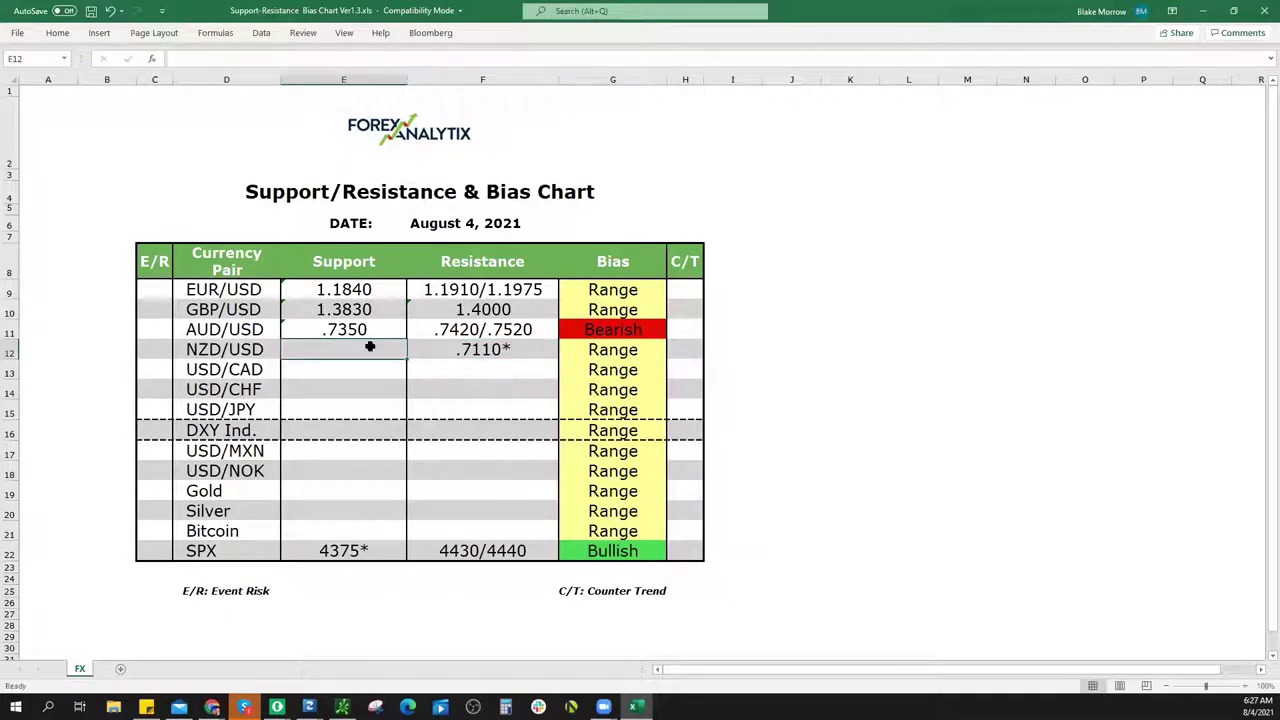
{"action": "type", "text": ".7025"}
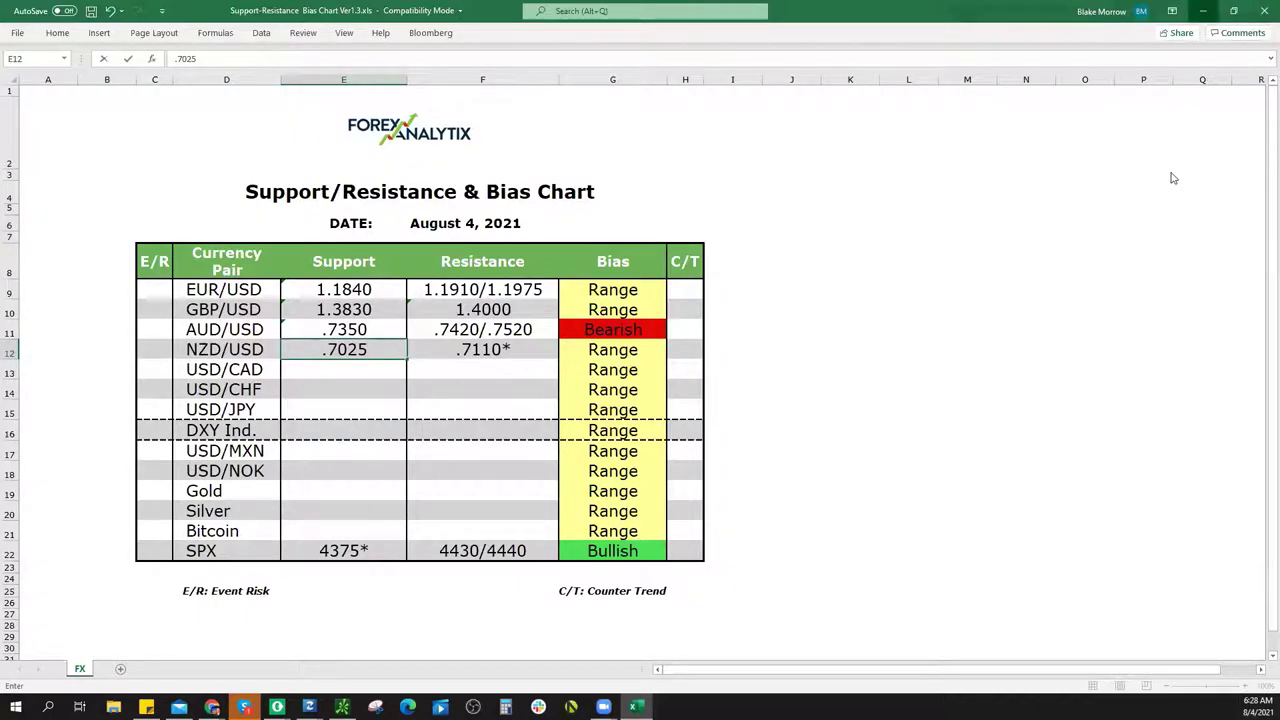
{"action": "key", "text": "alt+Tab"}
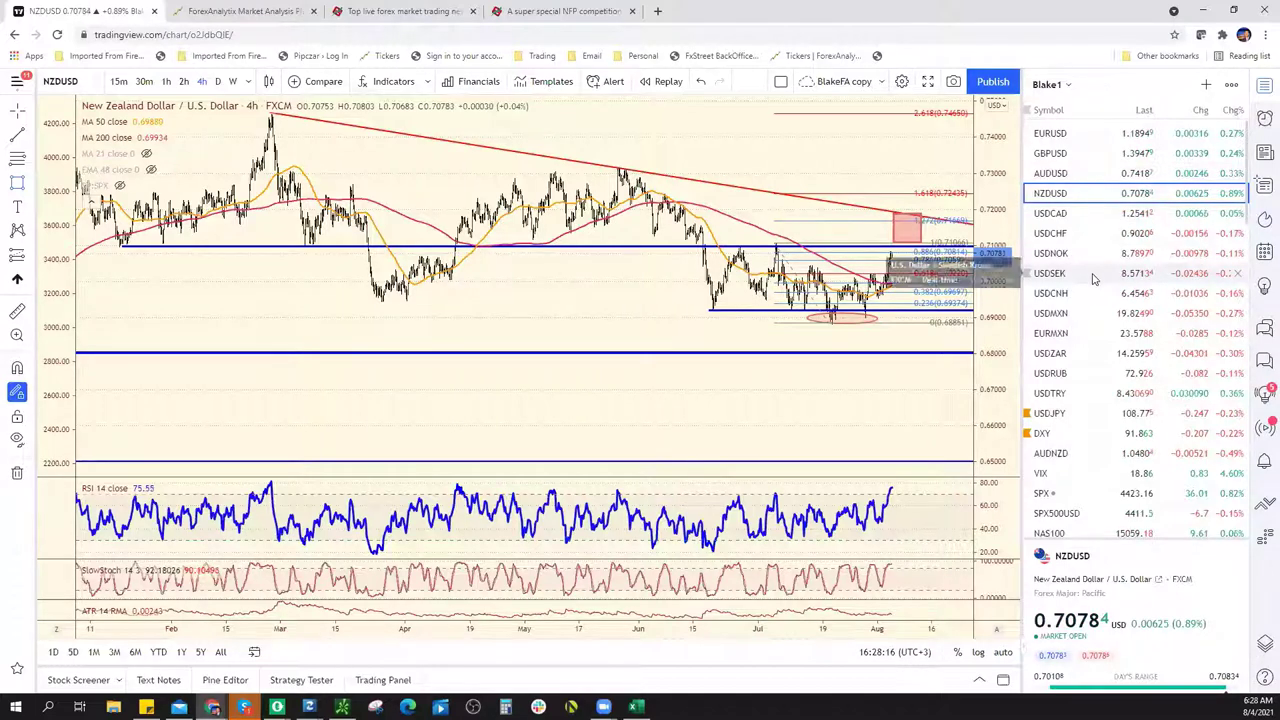
Open the 4-hour GBPUSD chart and zoom in on its range lines and Fibonacci levels
{"action": "left_click", "coordinate": [1108, 155]}
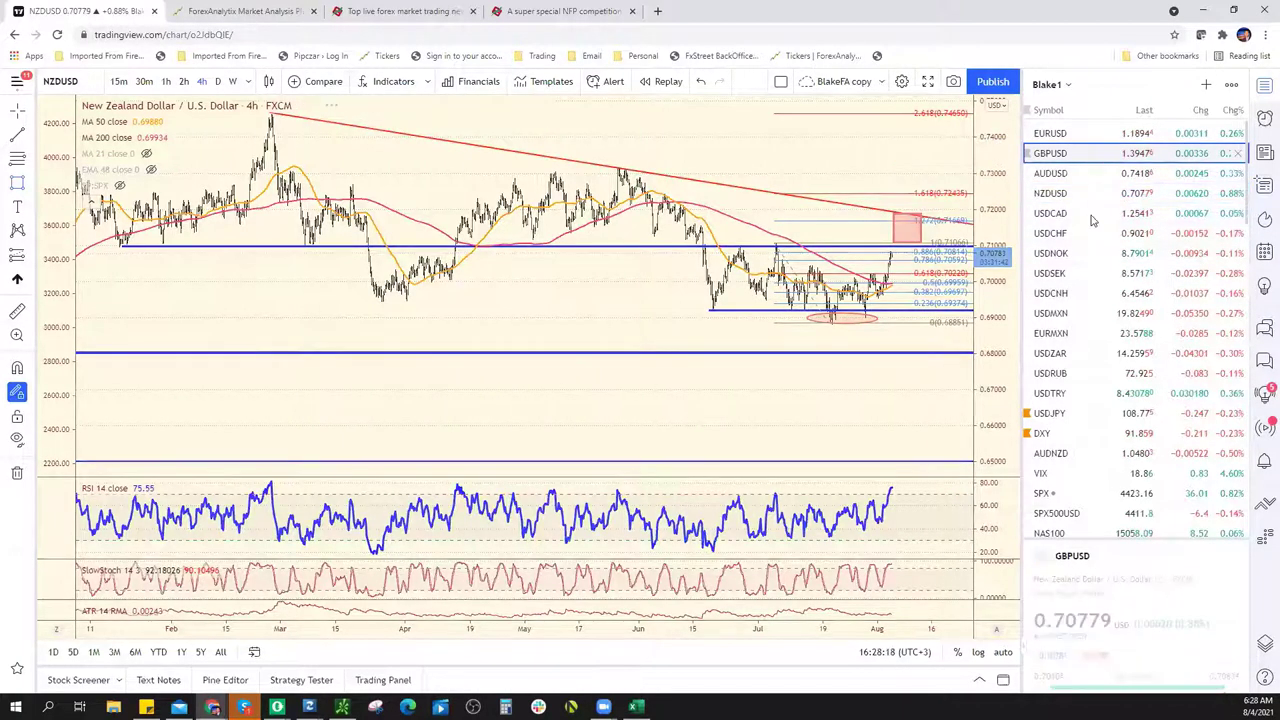
{"action": "scroll", "coordinate": [826, 340], "scroll_direction": "up", "scroll_amount": 8}
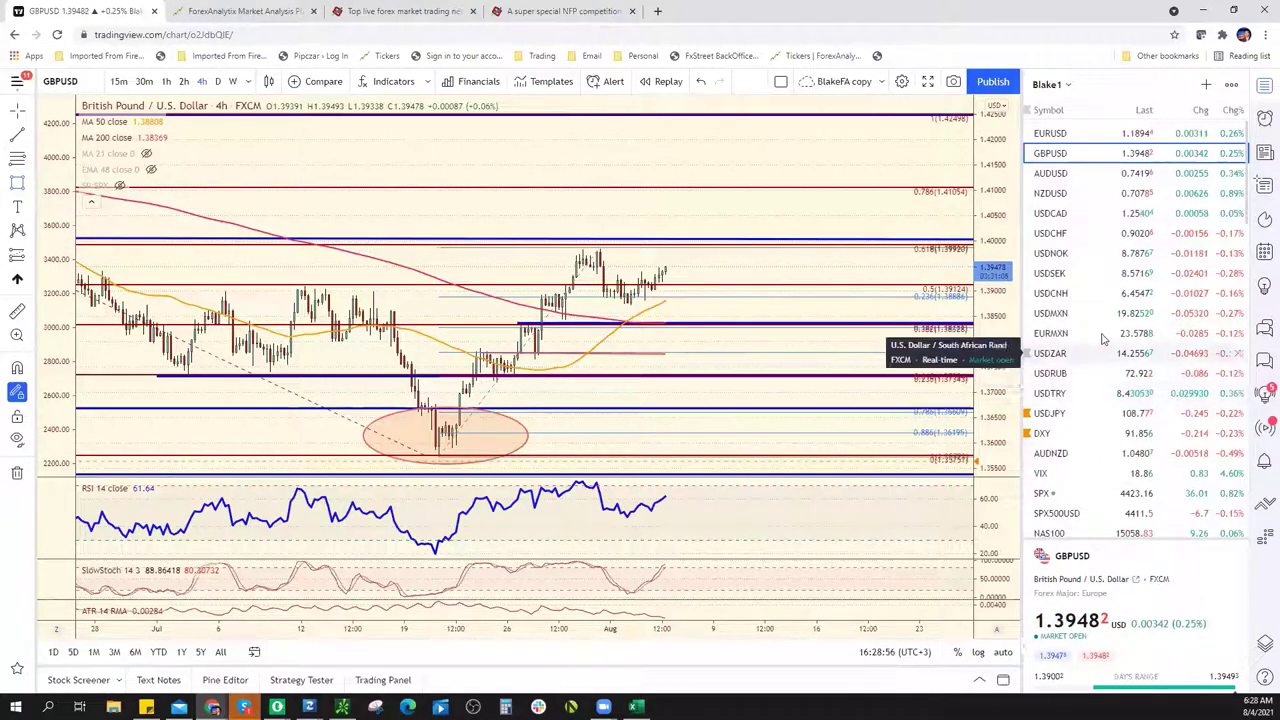
Review the 4-hour USDNOK chart, then switch the symbol back to NZDUSD
{"action": "left_click", "coordinate": [1083, 253]}
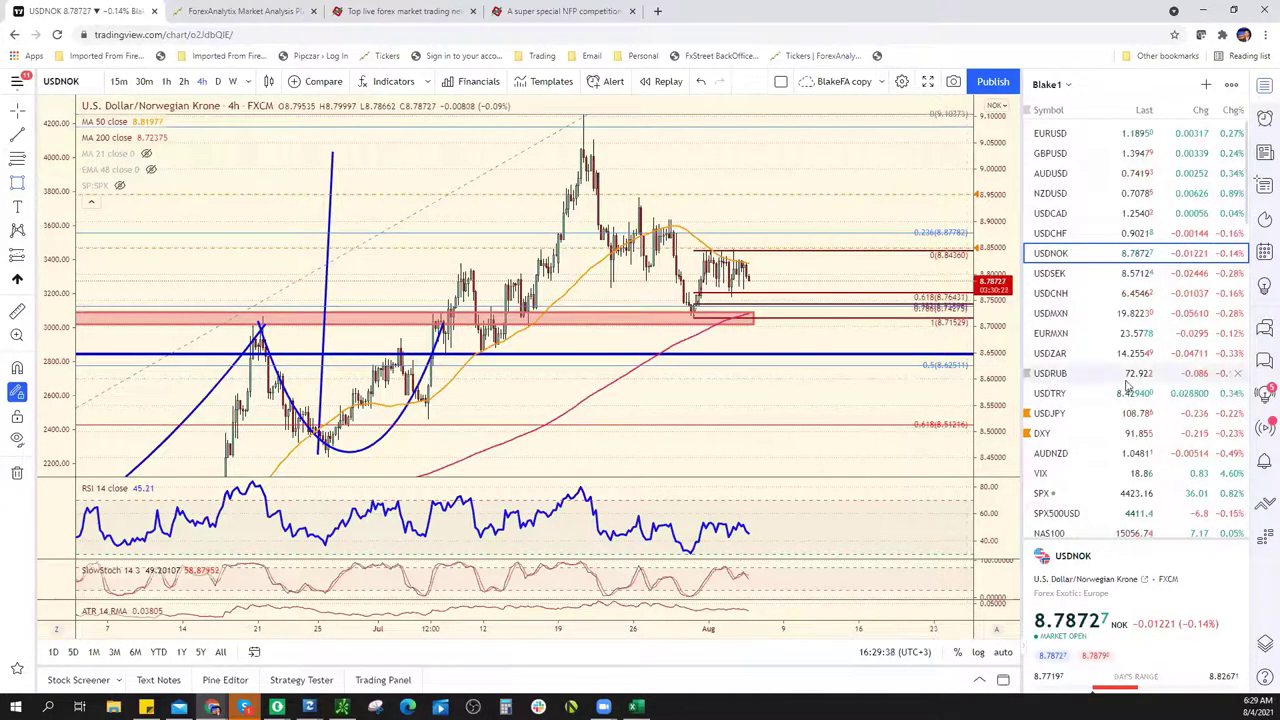
{"action": "left_click", "coordinate": [1092, 194]}
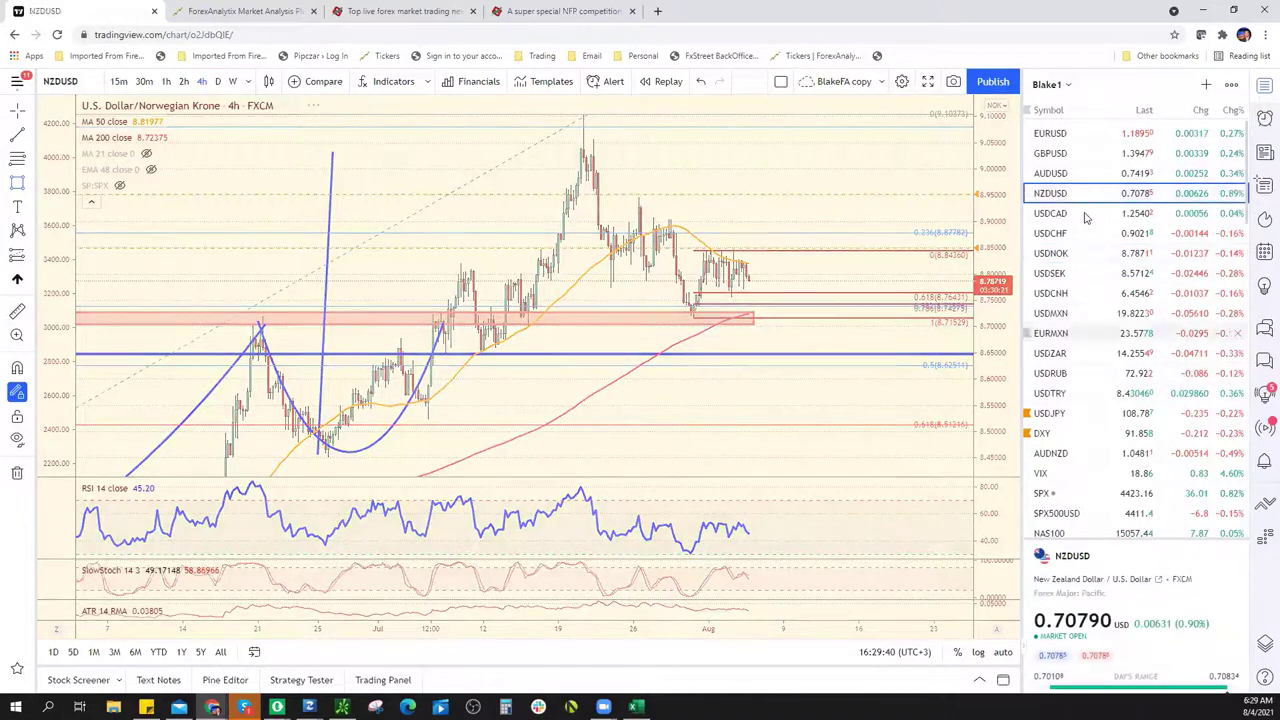
Open USDCAD and stretch the Fibonacci retracement from the 19 Jul high to the 30 Jul low
{"action": "left_click", "coordinate": [1087, 214]}
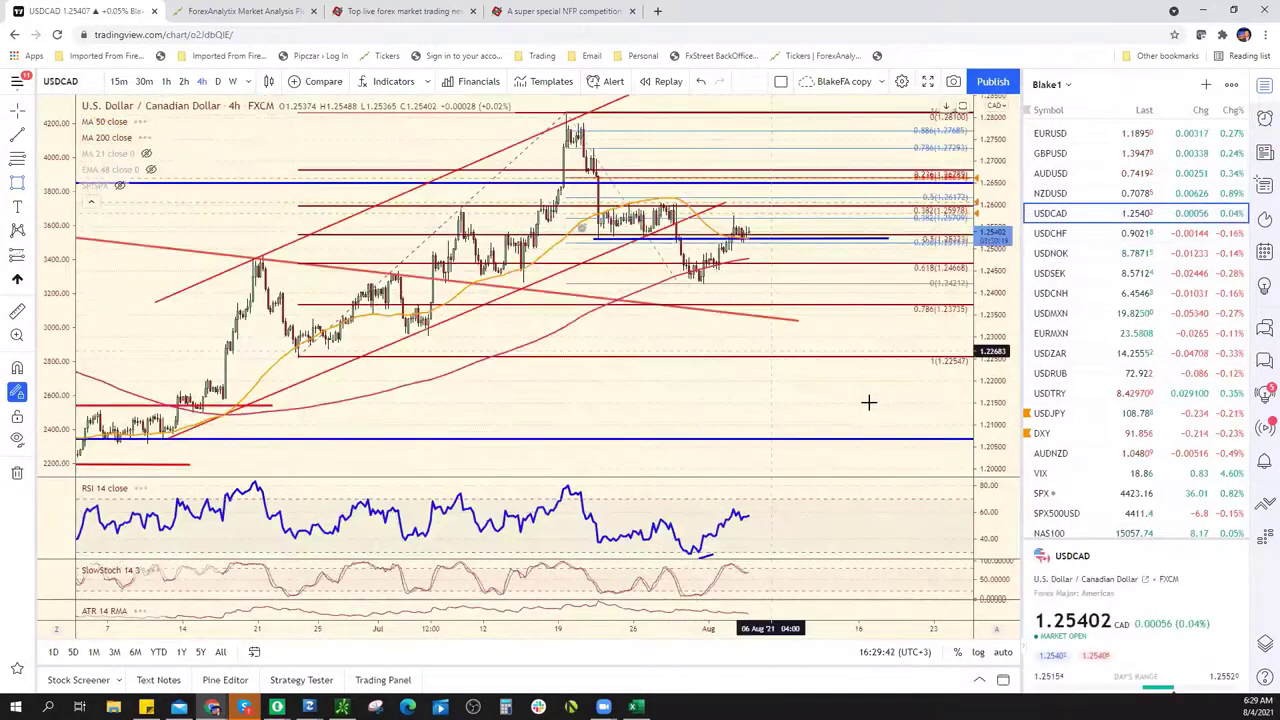
{"action": "scroll", "coordinate": [867, 405], "scroll_direction": "up", "scroll_amount": 3}
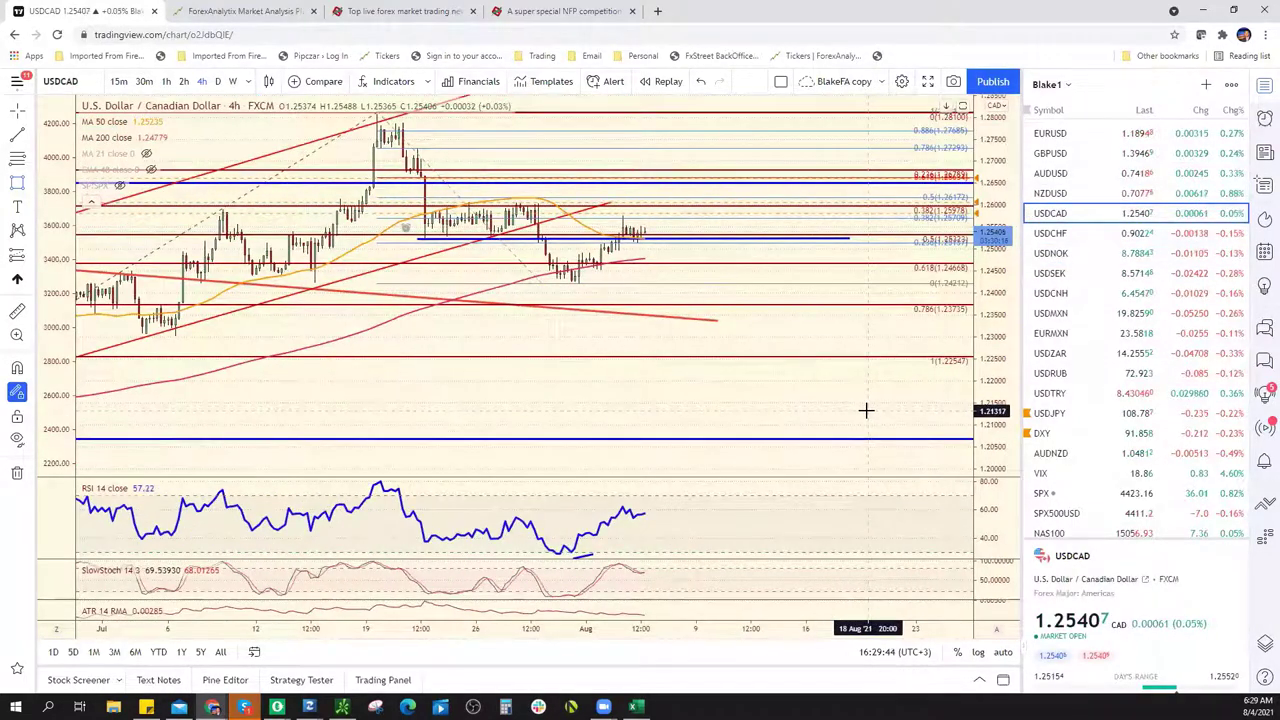
{"action": "scroll", "coordinate": [866, 410], "scroll_direction": "down", "scroll_amount": 2}
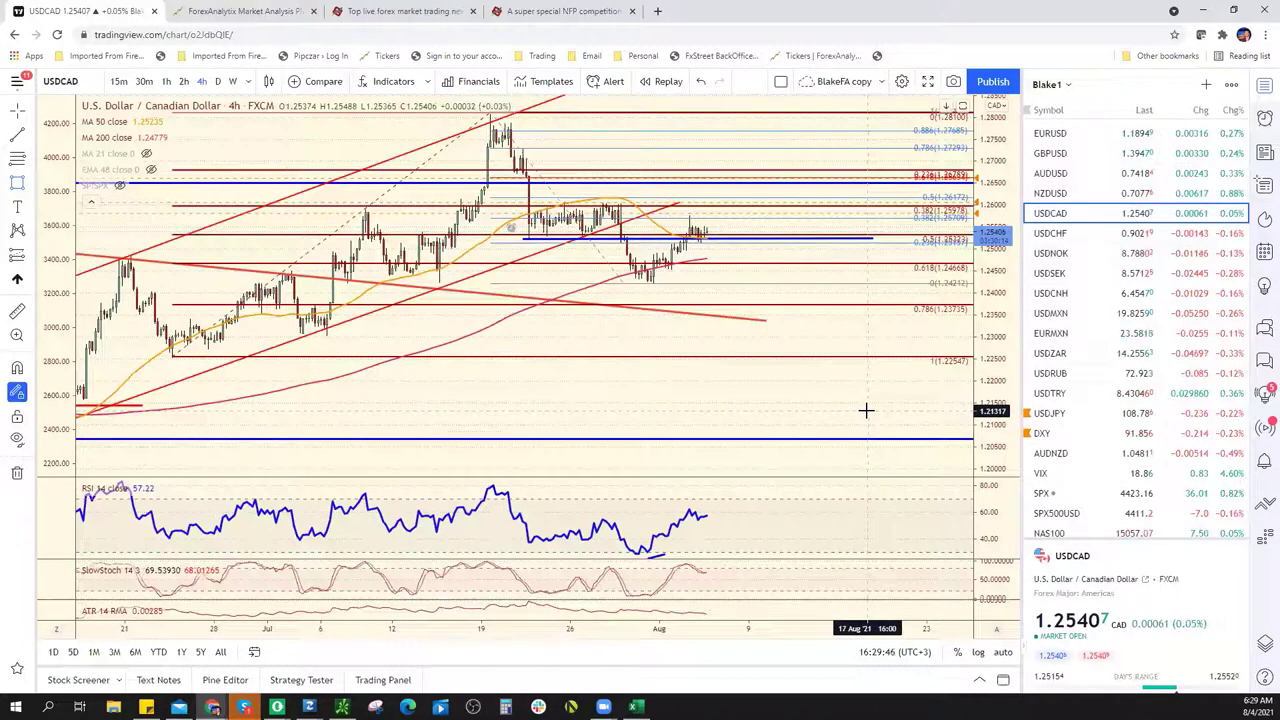
{"action": "scroll", "coordinate": [865, 410], "scroll_direction": "up", "scroll_amount": 1}
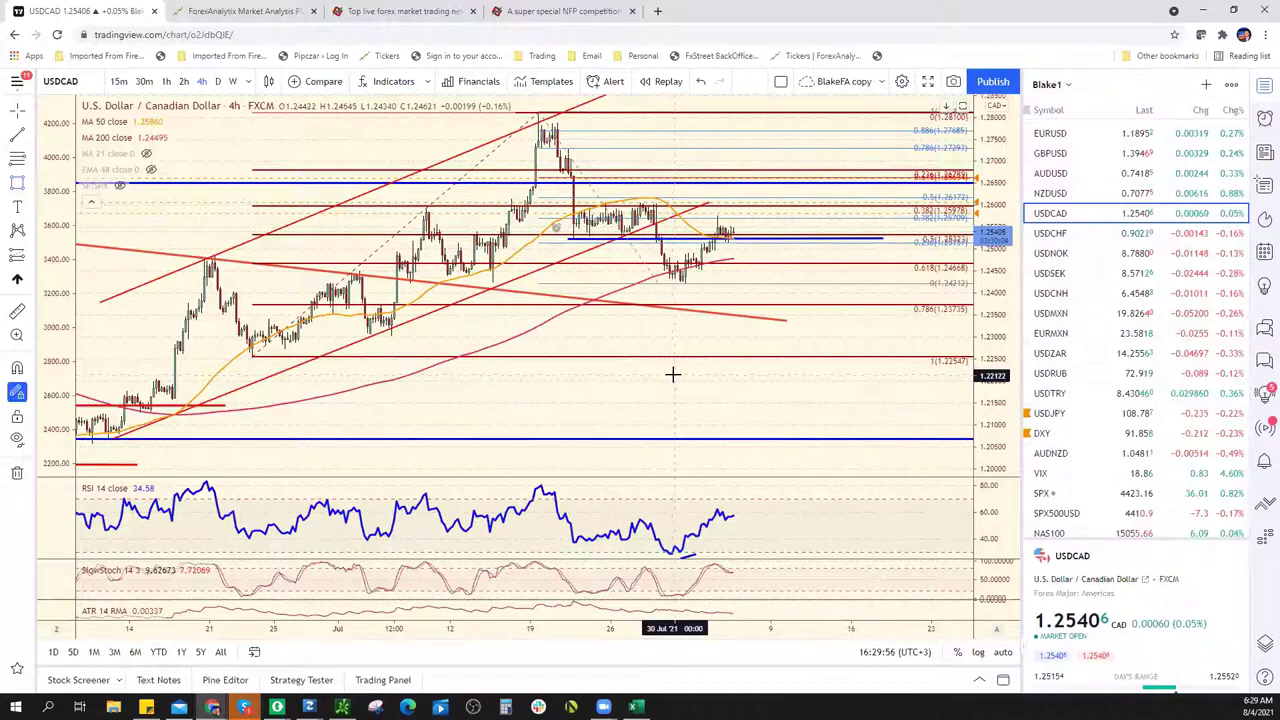
{"action": "scroll", "coordinate": [1137, 497], "scroll_direction": "down", "scroll_amount": 3}
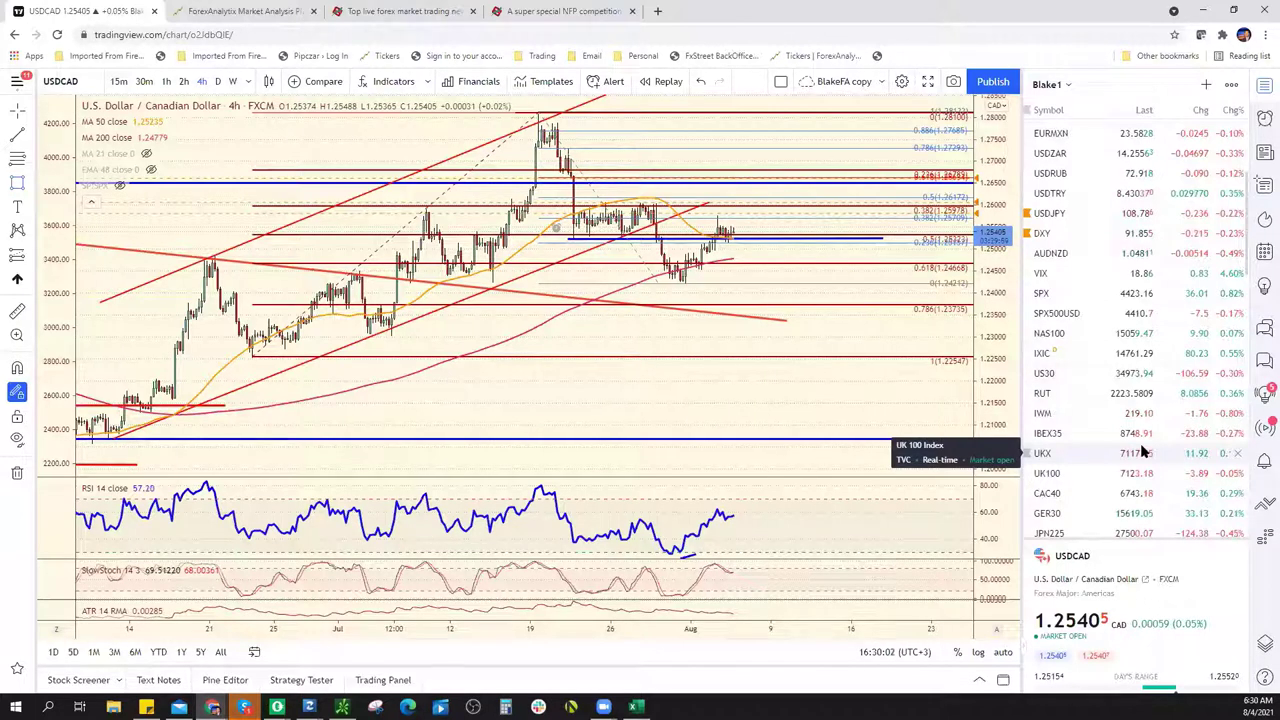
{"action": "scroll", "coordinate": [662, 323], "scroll_direction": "up", "scroll_amount": 3}
{"action": "scroll", "coordinate": [662, 323], "scroll_direction": "up", "scroll_amount": 1}
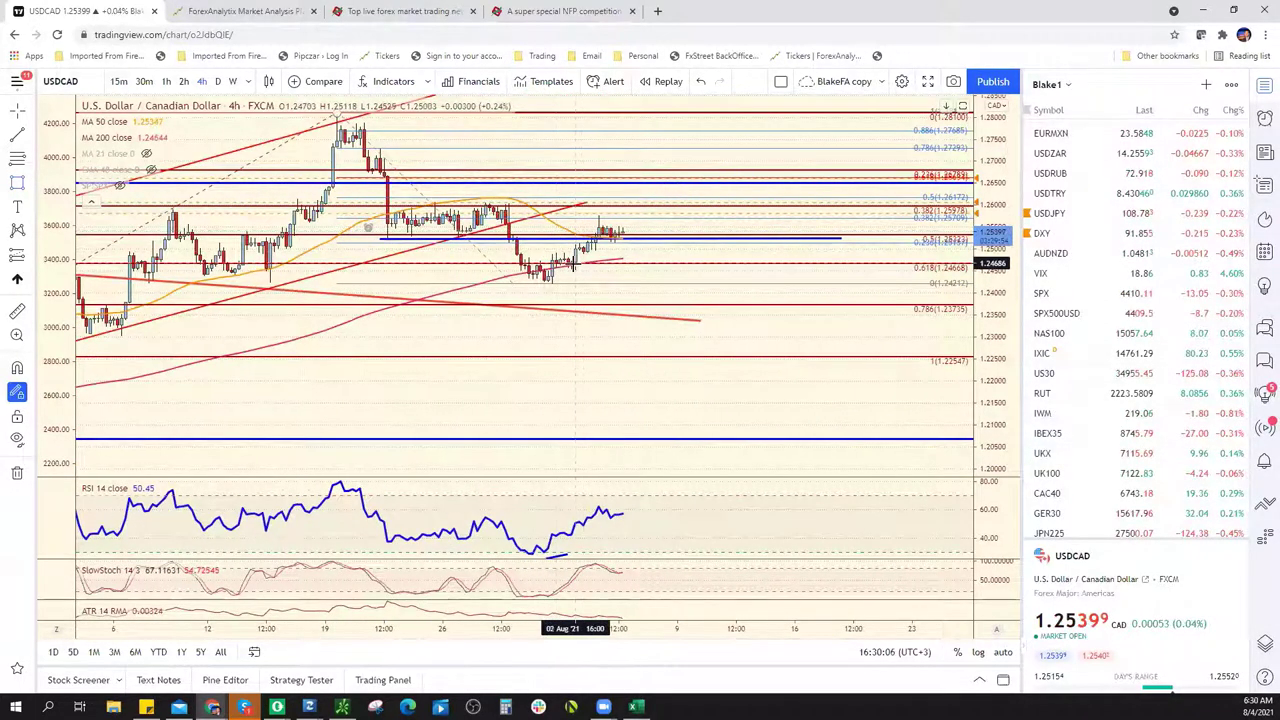
{"action": "mouse_move", "coordinate": [516, 288]}
{"action": "left_mouse_down"}
{"action": "mouse_move", "coordinate": [528, 268]}
{"action": "mouse_move", "coordinate": [505, 287]}
{"action": "mouse_move", "coordinate": [552, 286]}
{"action": "left_mouse_up"}
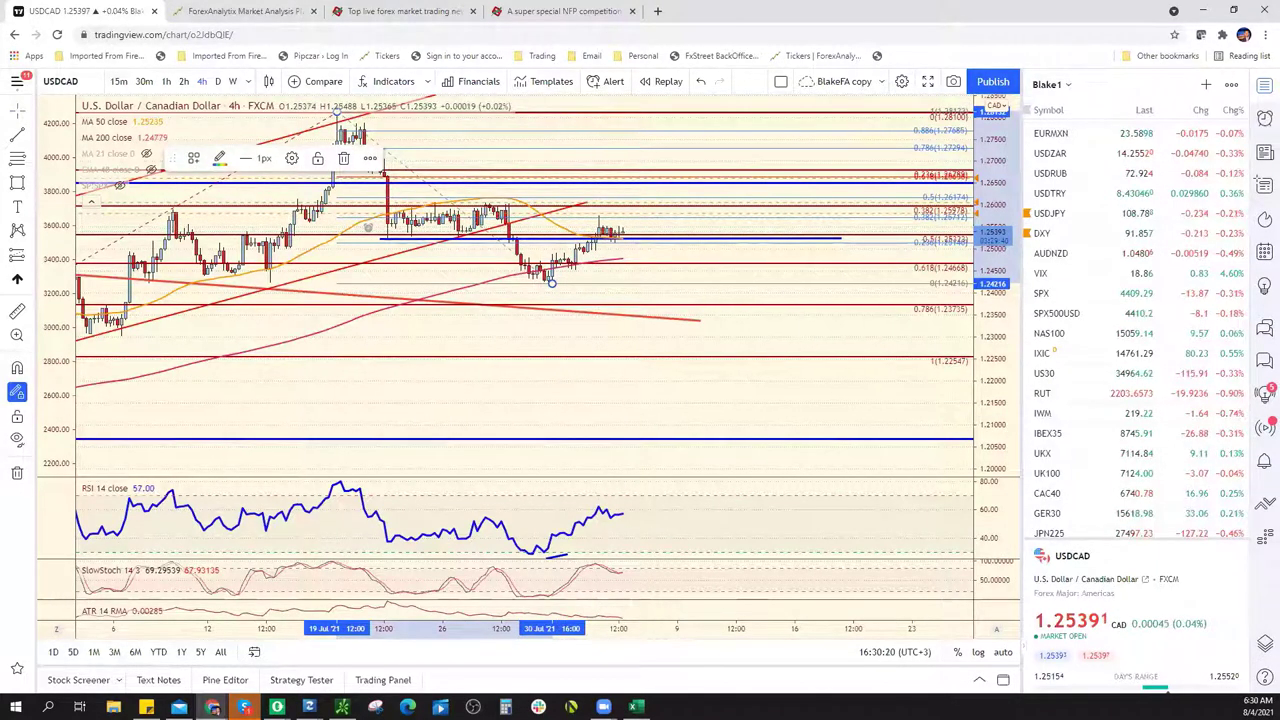
Check yesterday's ForexAnalytix bias chart, then switch the USDCAD chart to 1-hour candles
{"action": "key", "text": "alt+Tab"}
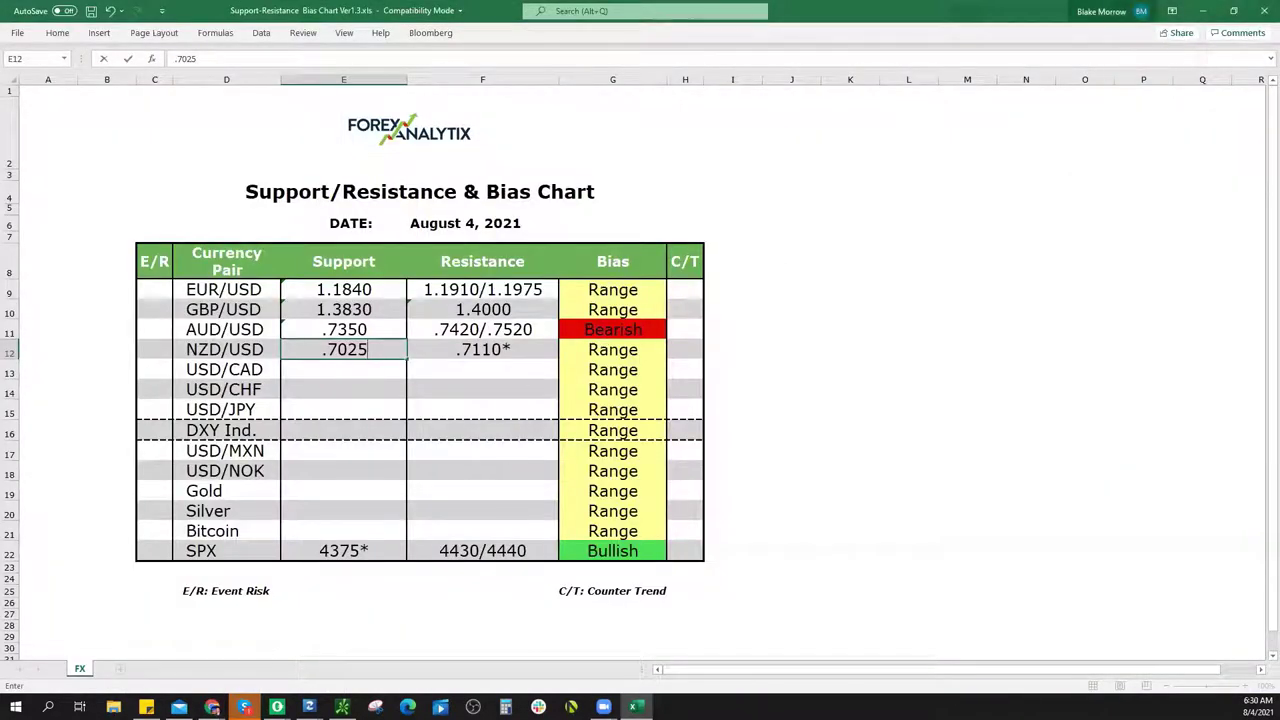
{"action": "key", "text": "alt+Tab"}
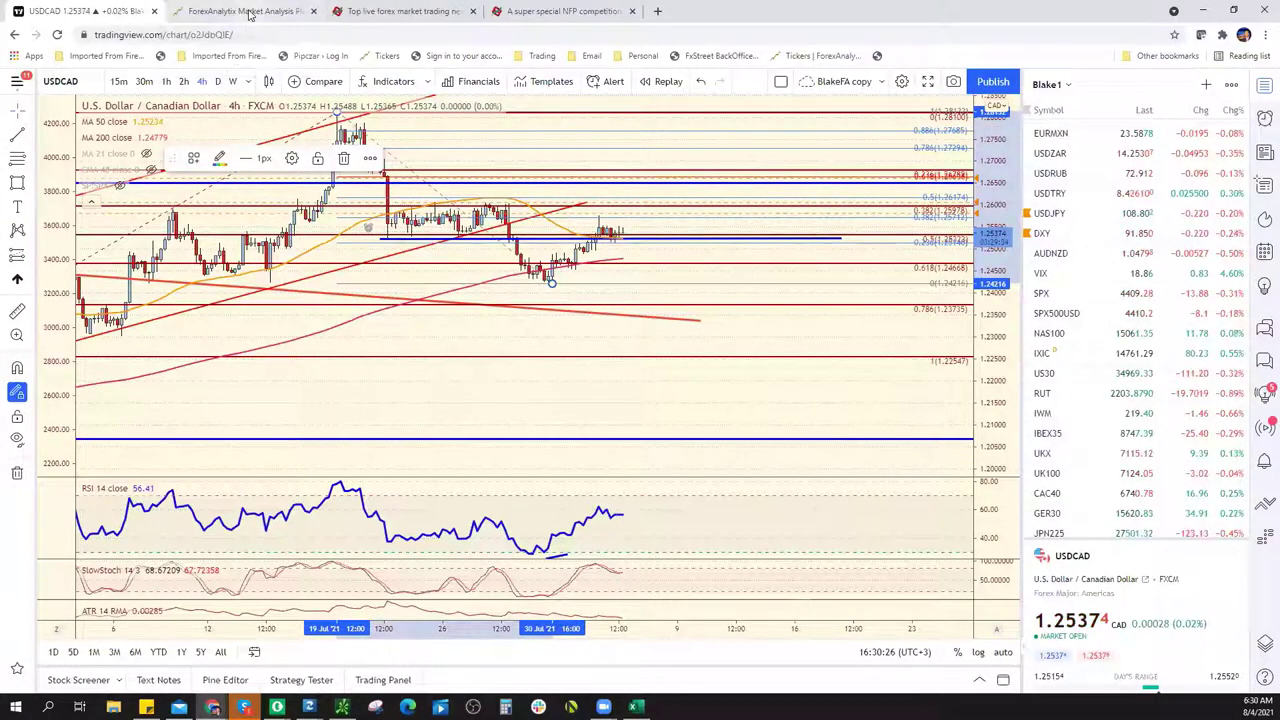
{"action": "left_click", "coordinate": [250, 14]}
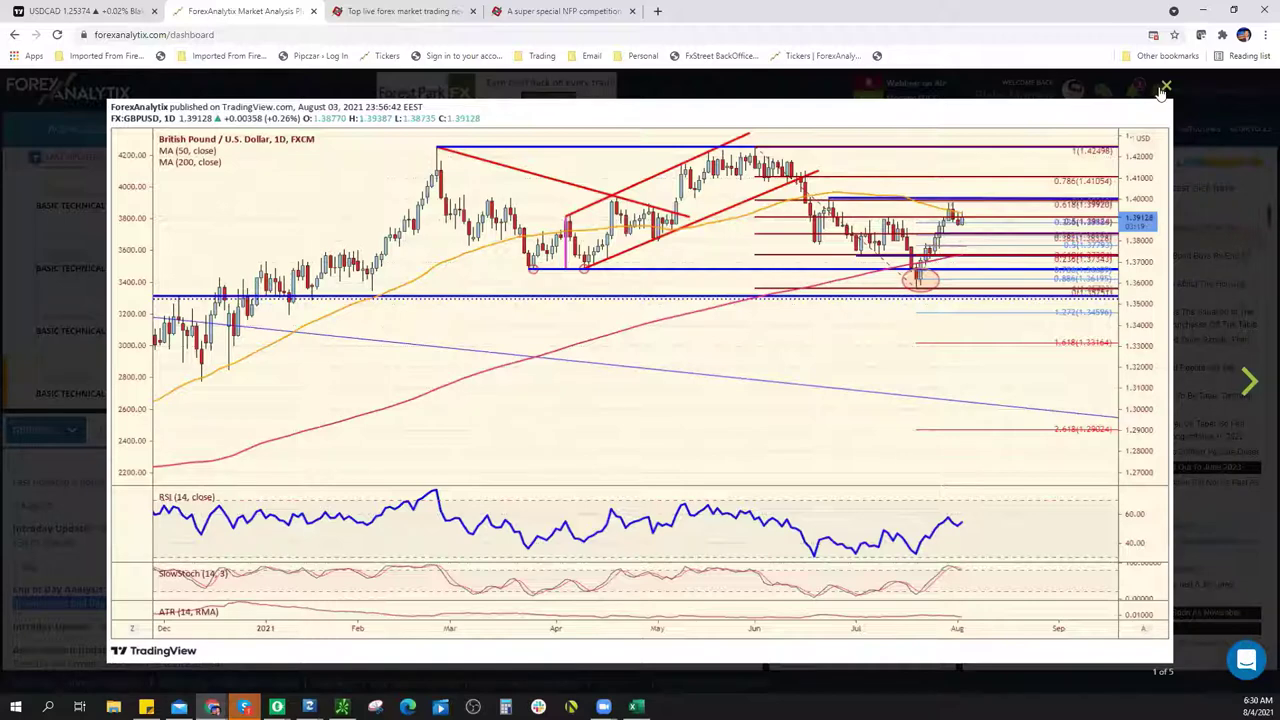
{"action": "left_click", "coordinate": [1134, 95]}
{"action": "left_click", "coordinate": [866, 128]}
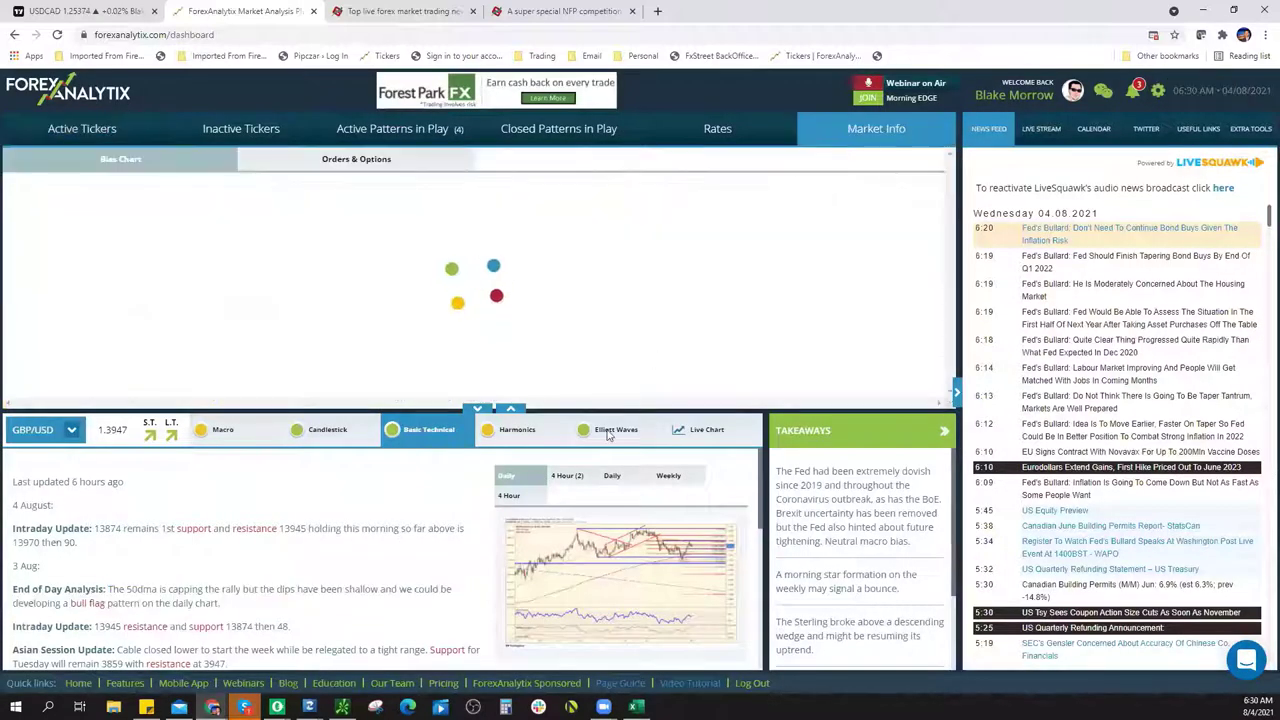
{"action": "left_click", "coordinate": [479, 410]}
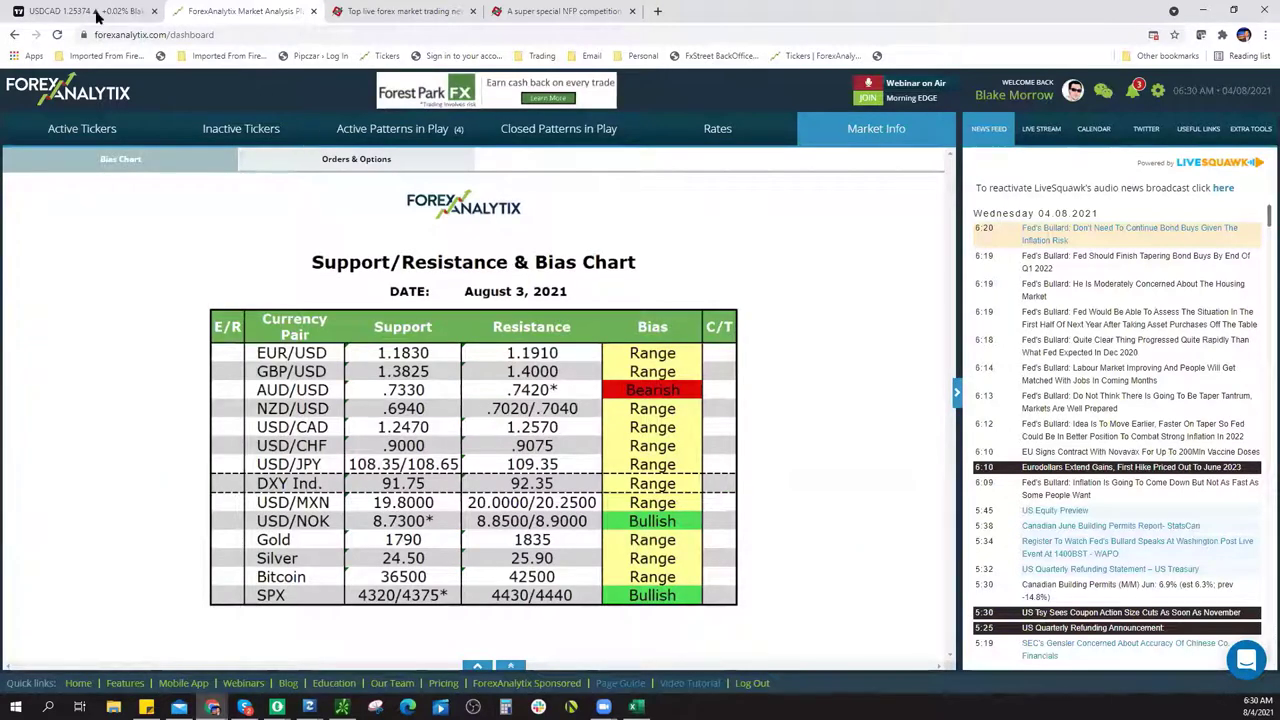
{"action": "left_click", "coordinate": [97, 14]}
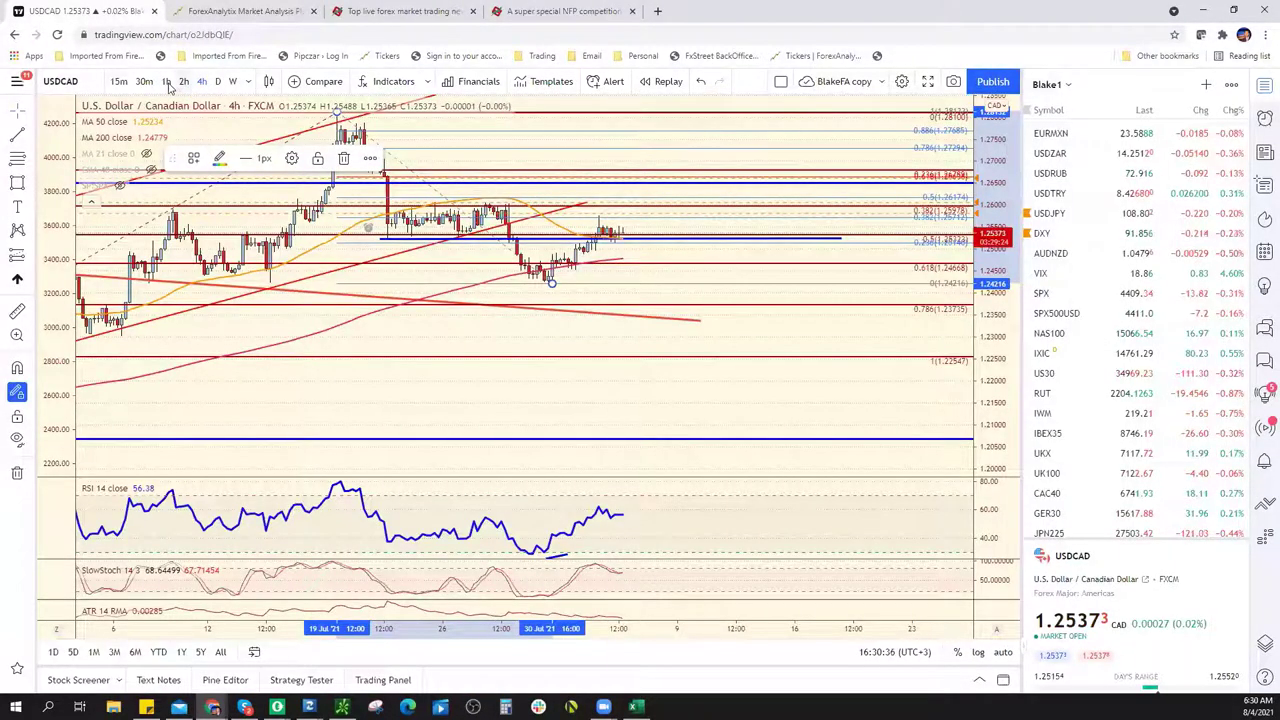
{"action": "left_click", "coordinate": [166, 81]}
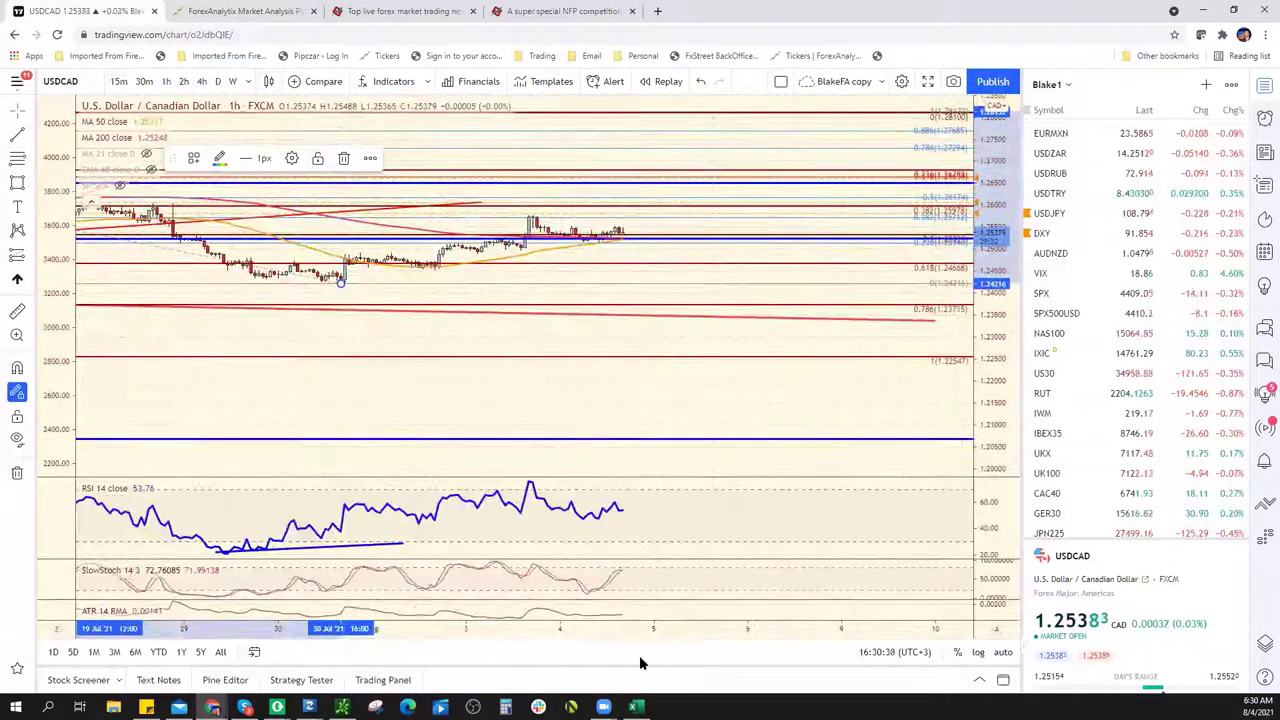
Auto-fit the hourly USDCAD price scale, then return to the Excel Support/Resistance sheet
{"action": "left_click", "coordinate": [586, 608]}
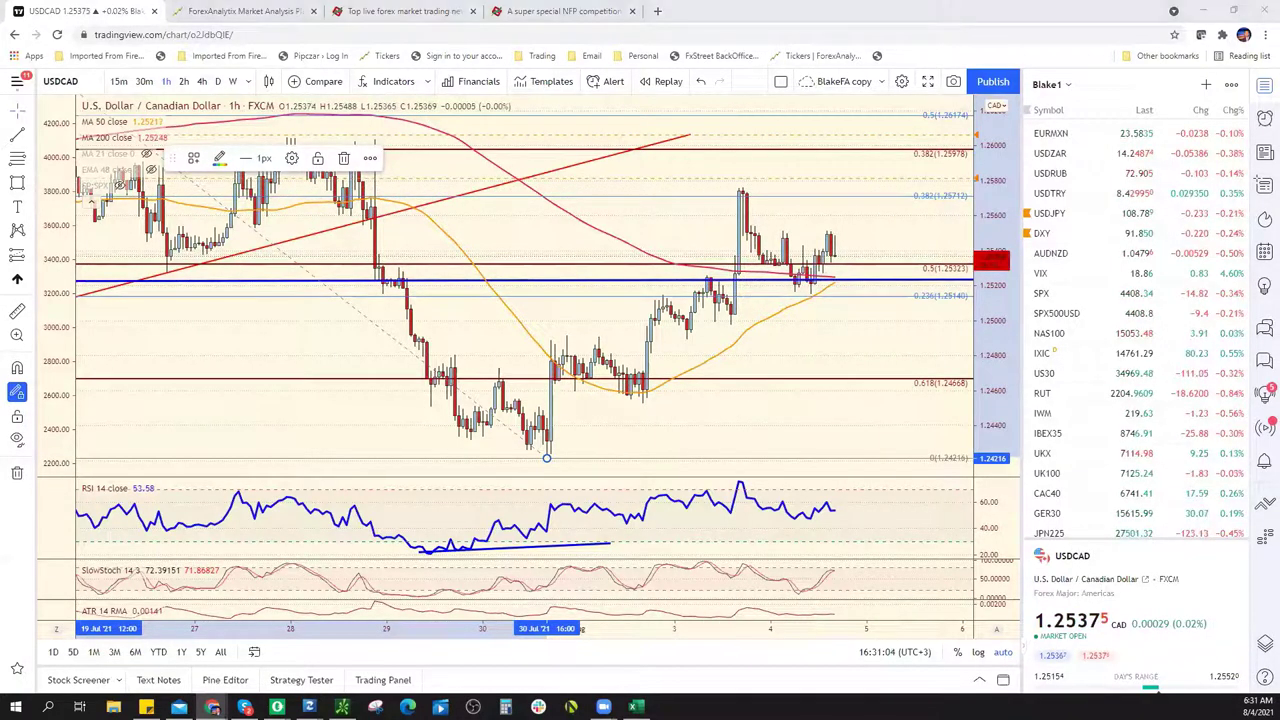
{"action": "key", "text": "alt+Tab"}
Enter 1.2575* as USD/CAD resistance and compare it with yesterday's 1.2570 on ForexAnalytix
{"action": "left_click", "coordinate": [464, 375]}
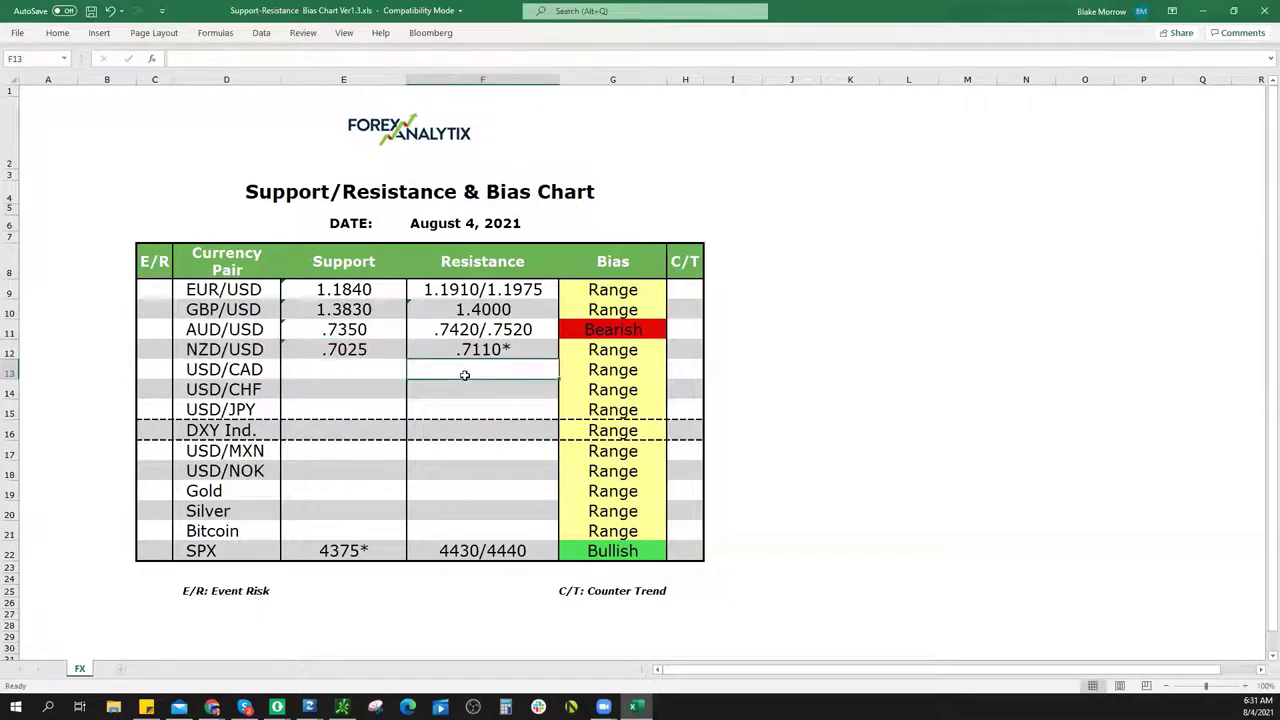
{"action": "type", "text": "1.257"}
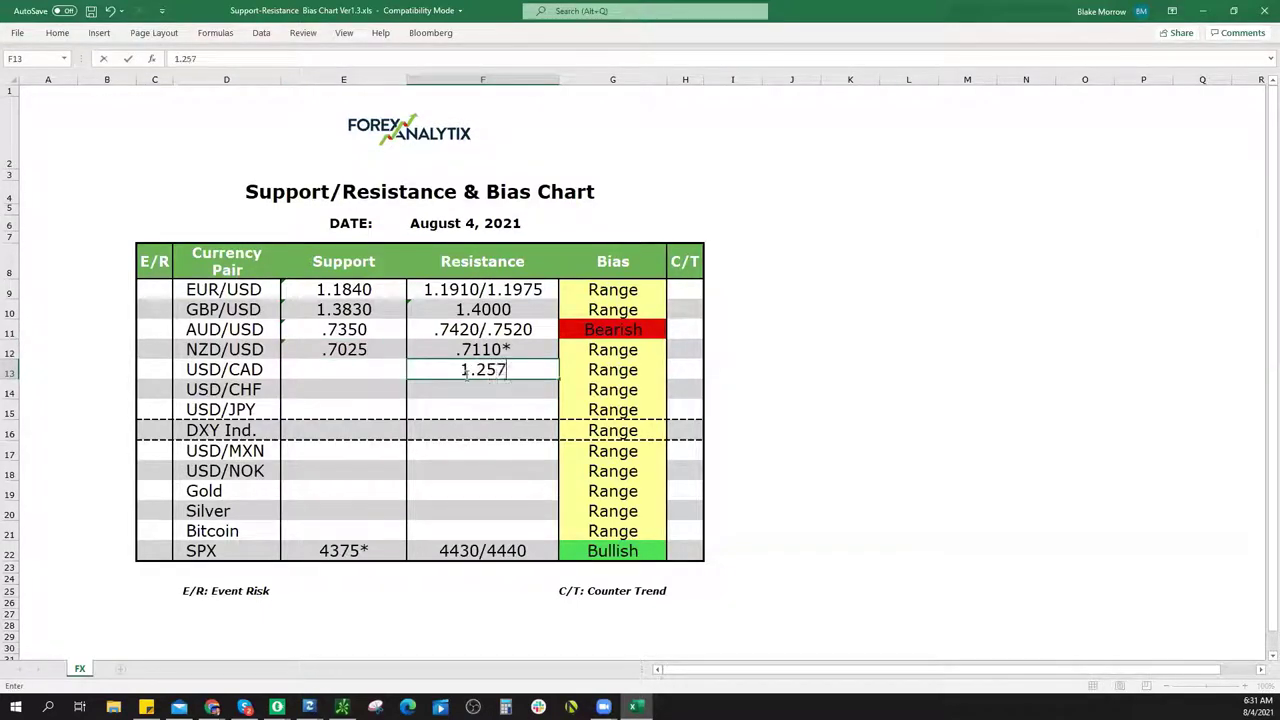
{"action": "type", "text": "5*"}
{"action": "key", "text": "alt+Tab"}
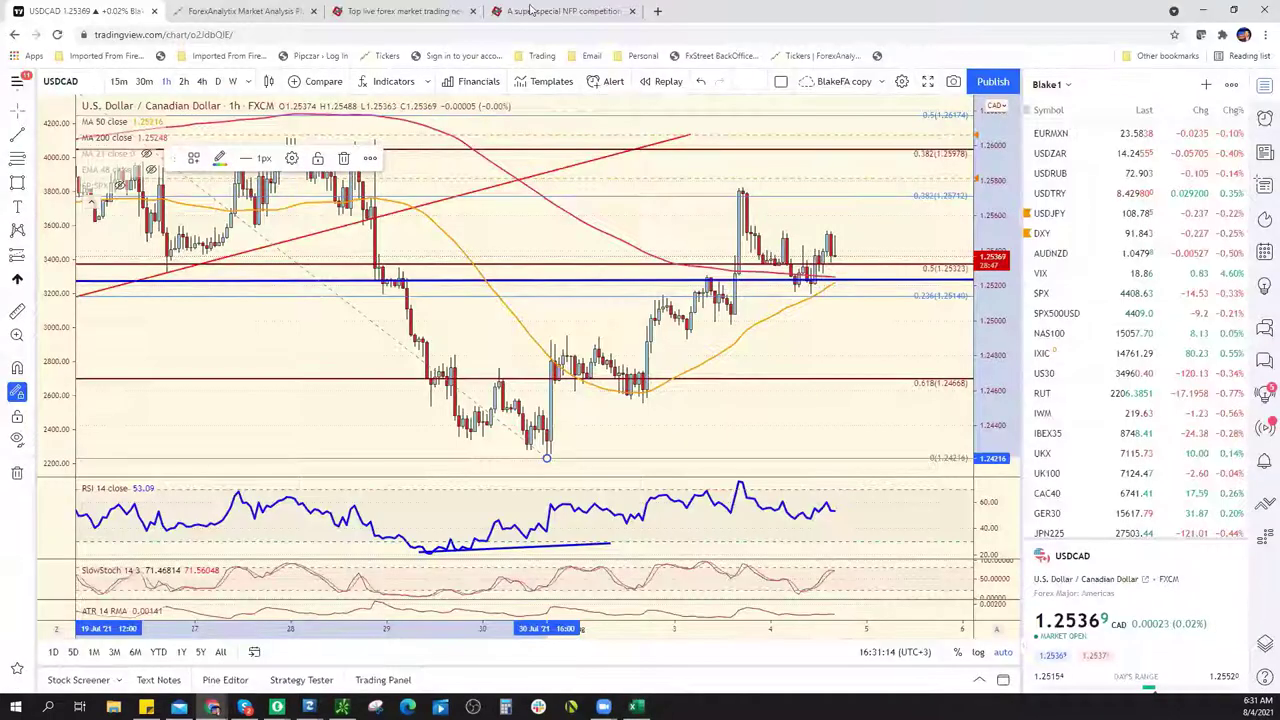
{"action": "key", "text": "ctrl+Tab"}
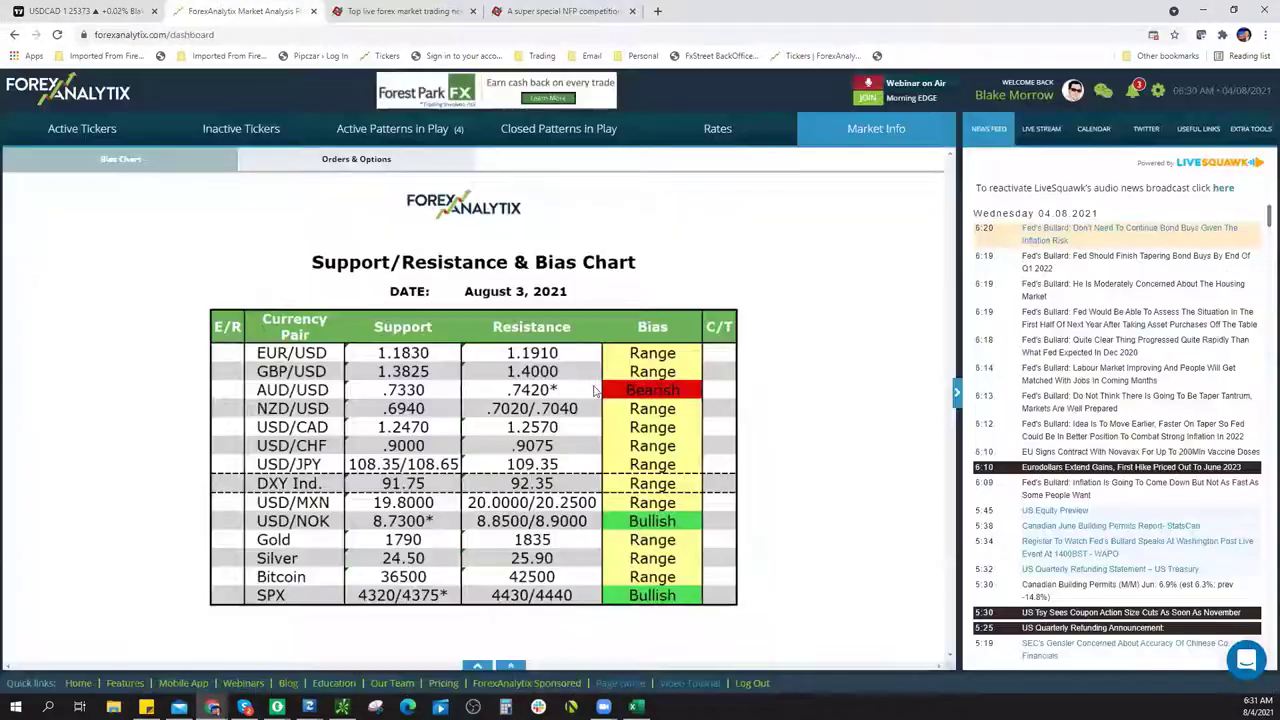
{"action": "left_click", "coordinate": [100, 14]}
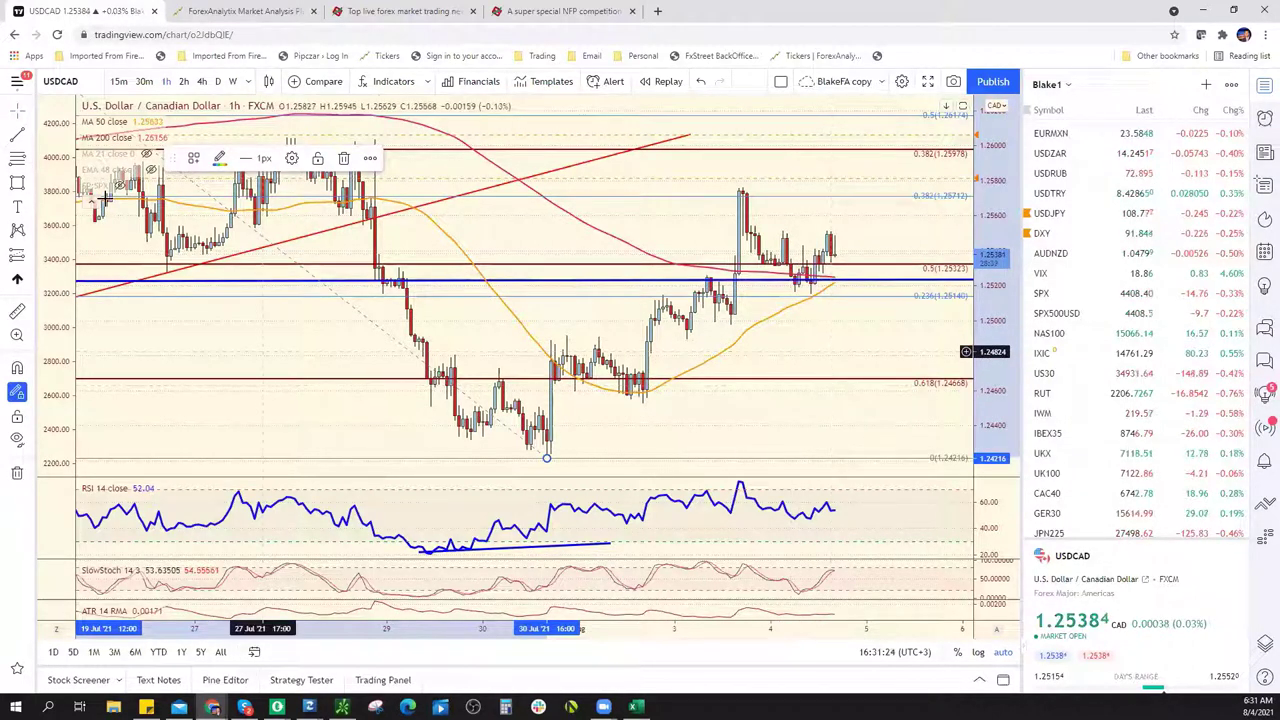
Draw a rising trend line from the 30 Jul low to just past the latest candles
{"action": "left_click", "coordinate": [546, 458]}
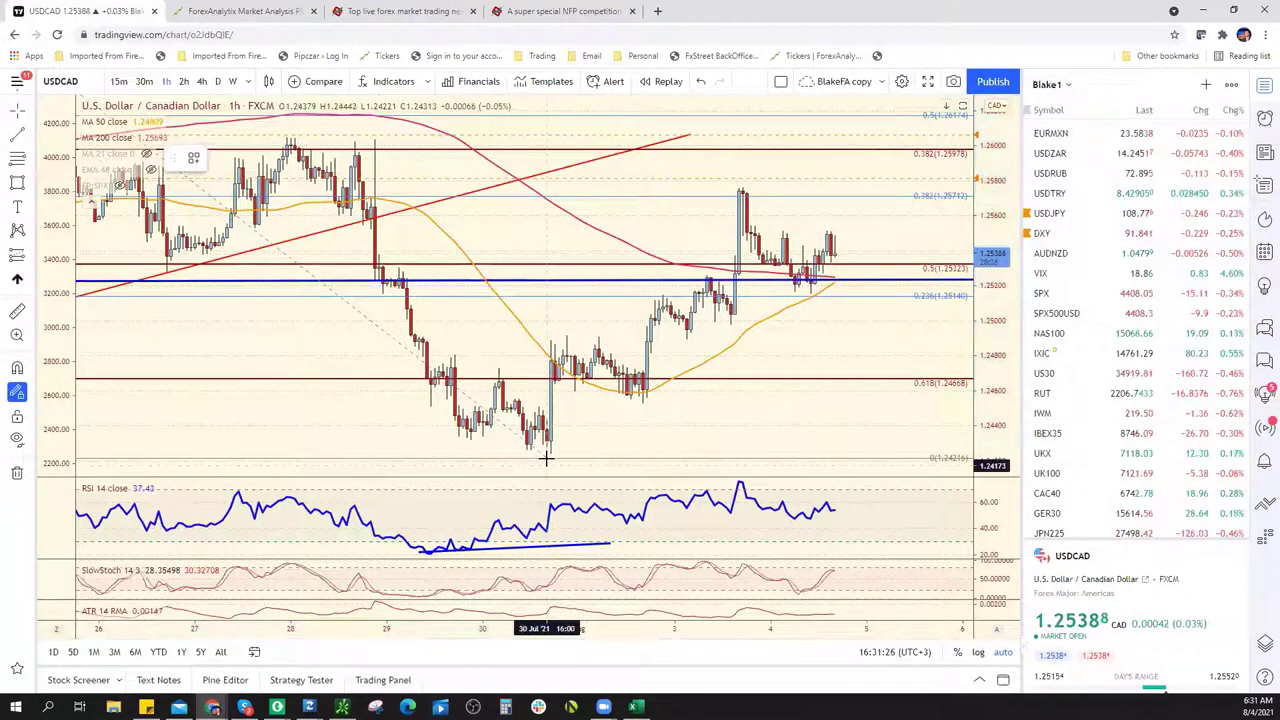
{"action": "left_click", "coordinate": [874, 269]}
{"action": "left_click", "coordinate": [893, 248]}
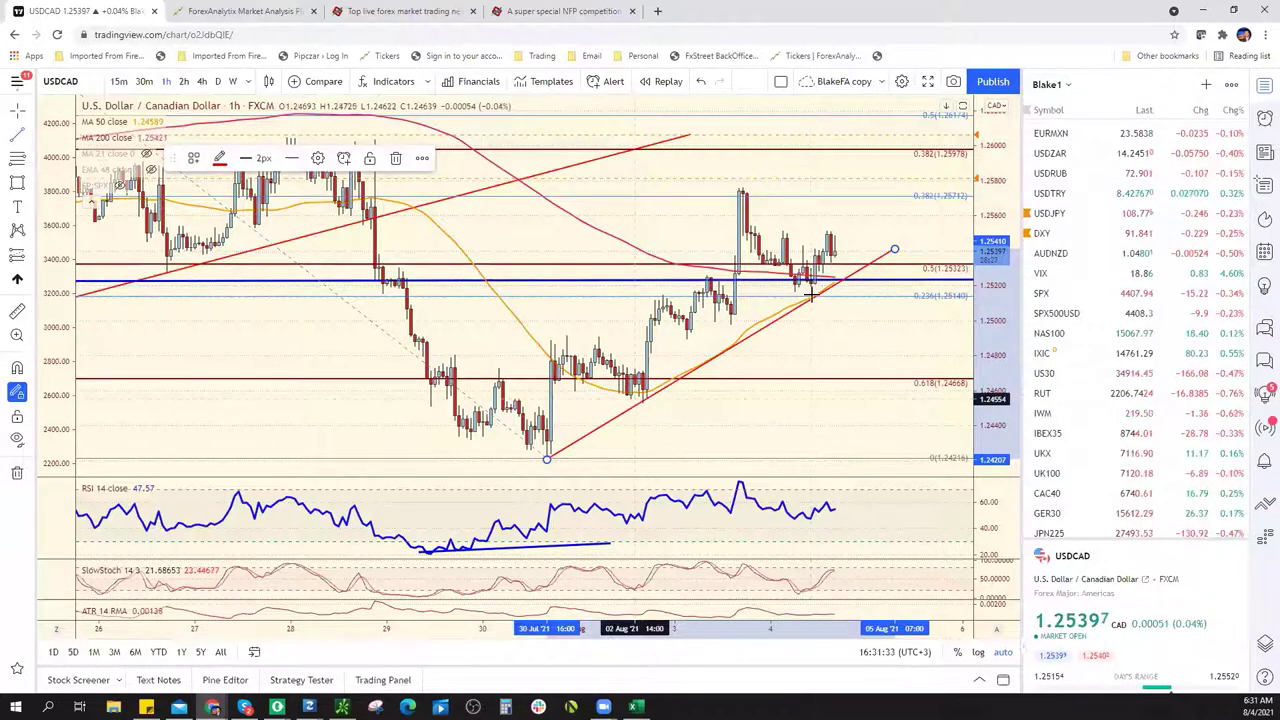
Draw a horizontal level line at about 1.249 on the hourly USDCAD chart
{"action": "left_click", "coordinate": [27, 133]}
{"action": "left_click", "coordinate": [553, 350]}
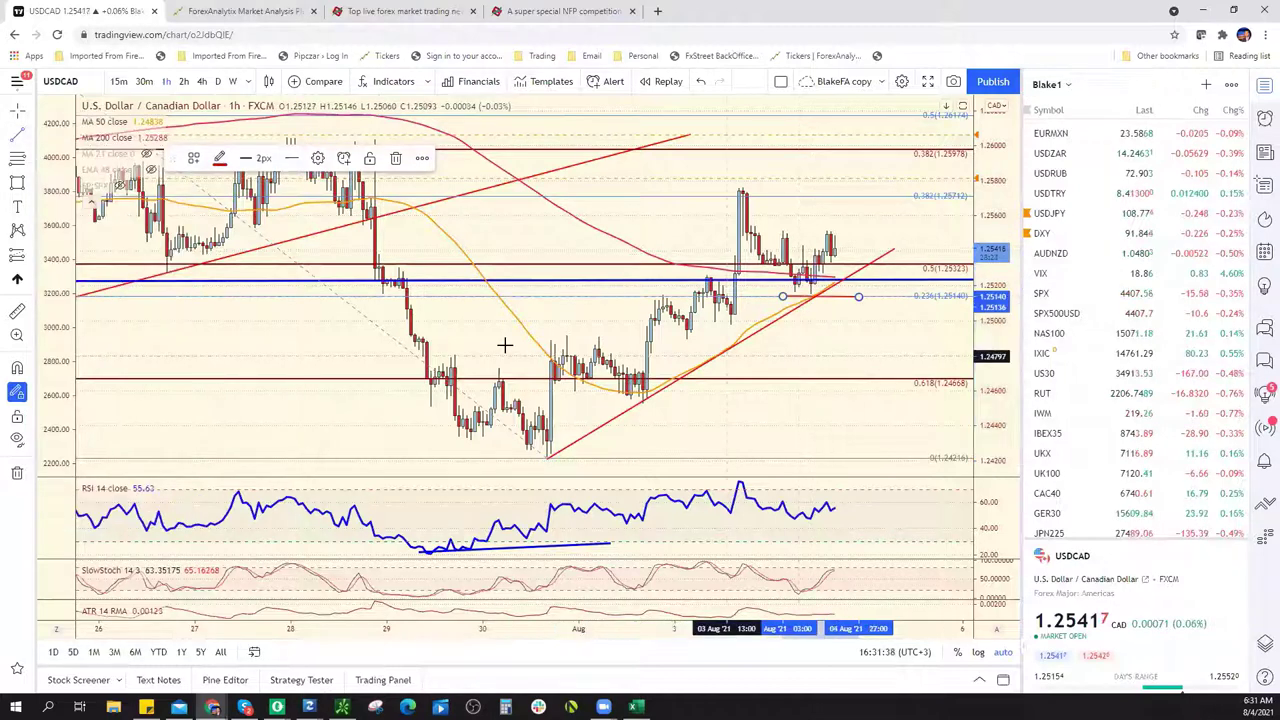
{"action": "left_click", "coordinate": [898, 340]}
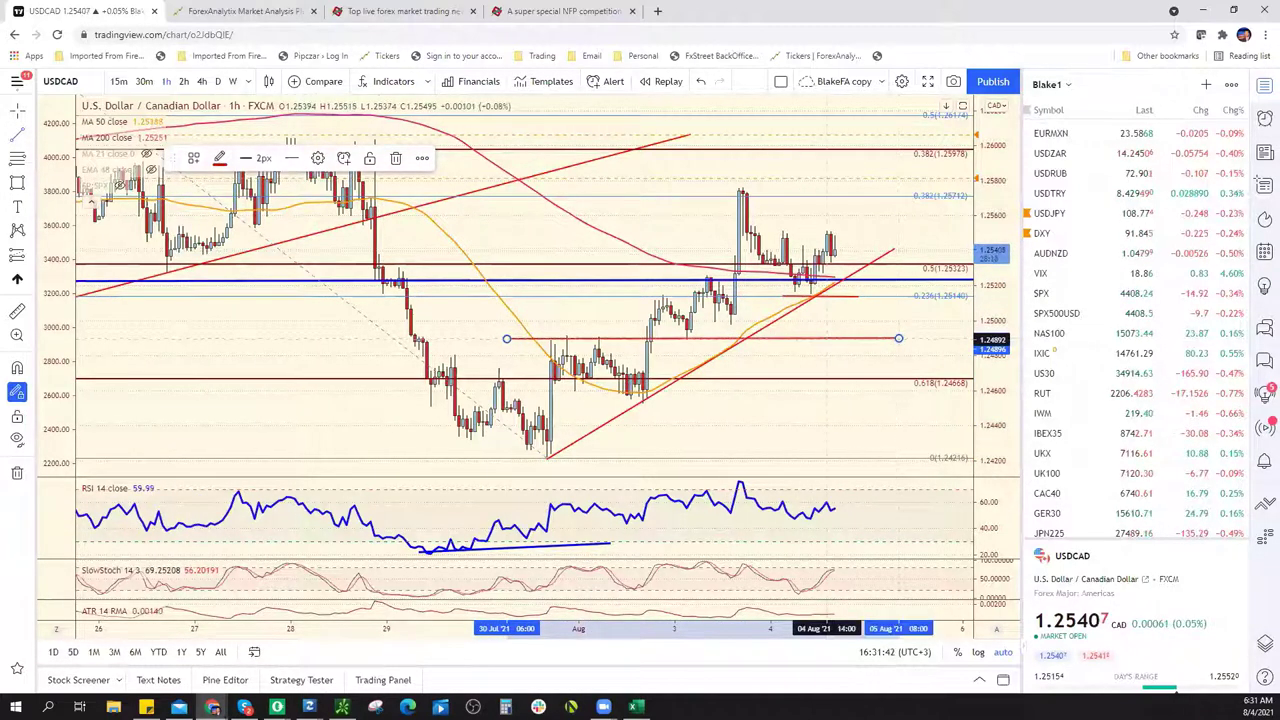
Enter 1.2490/1.2515 as the USD/CAD support in cell E13
{"action": "key", "text": "alt+Tab"}
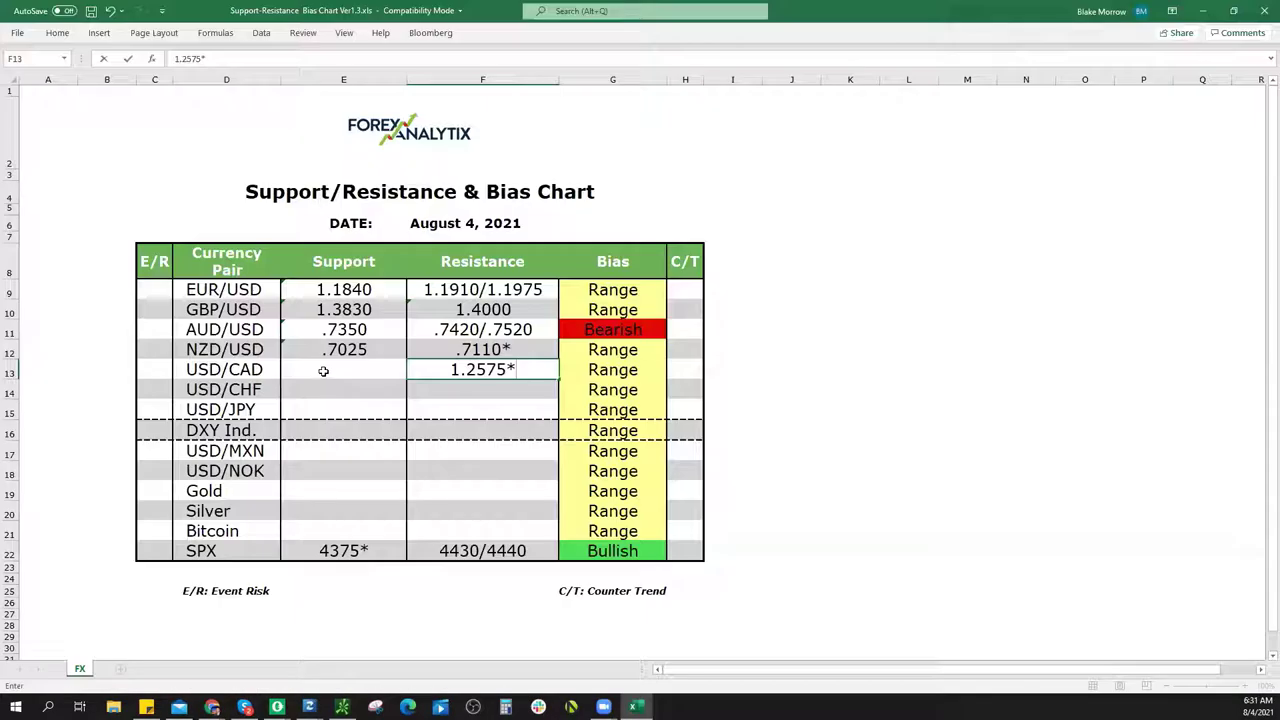
{"action": "left_click", "coordinate": [322, 371]}
{"action": "type", "text": "1.24"}
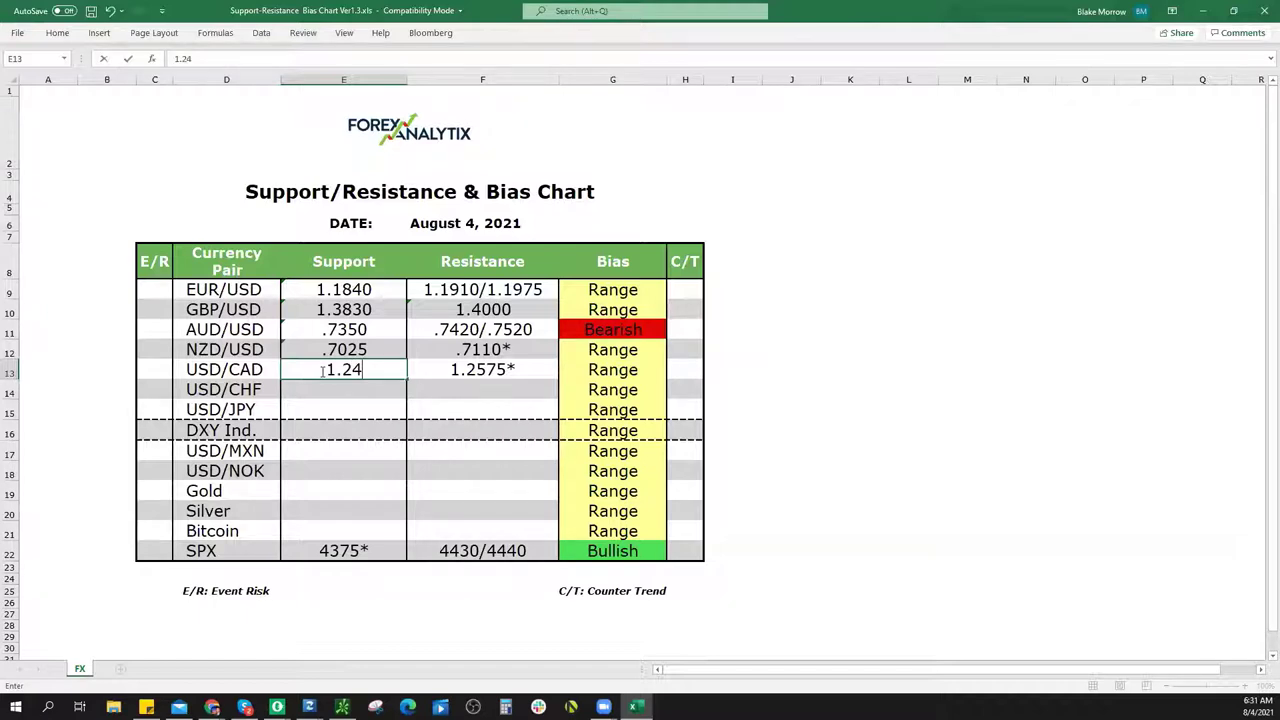
{"action": "type", "text": "90/1.25"}
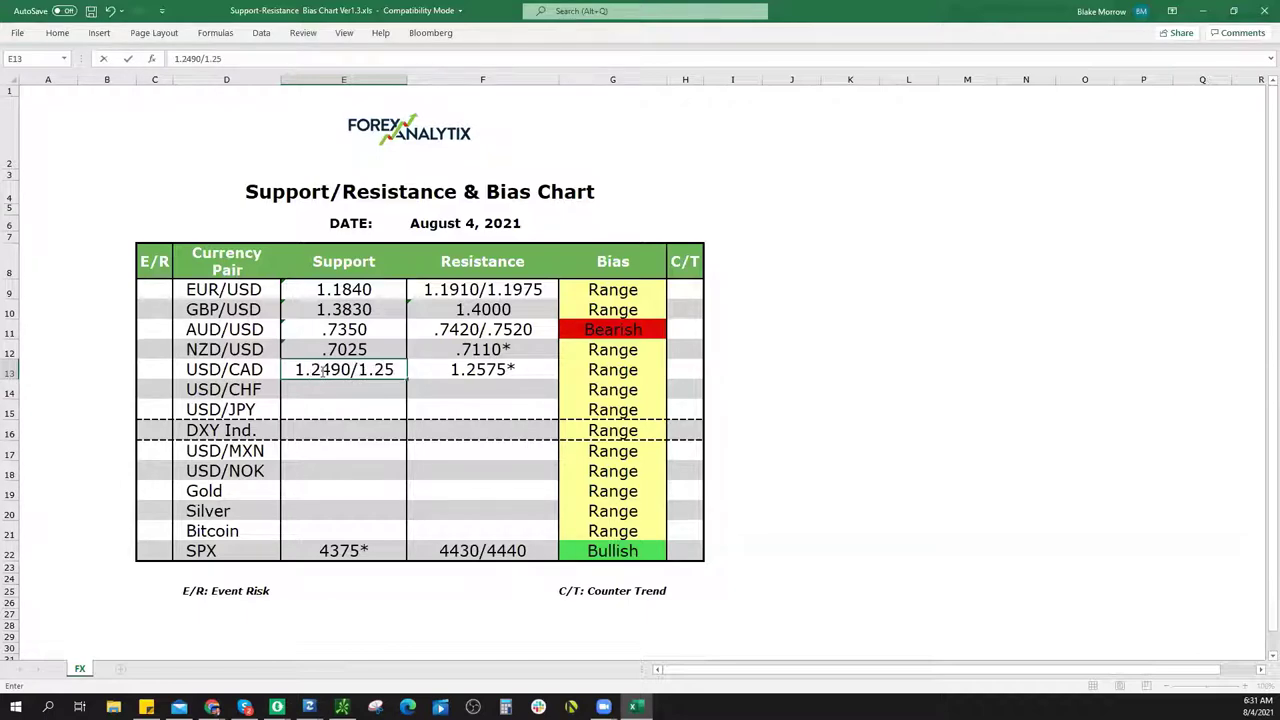
{"action": "type", "text": "15"}
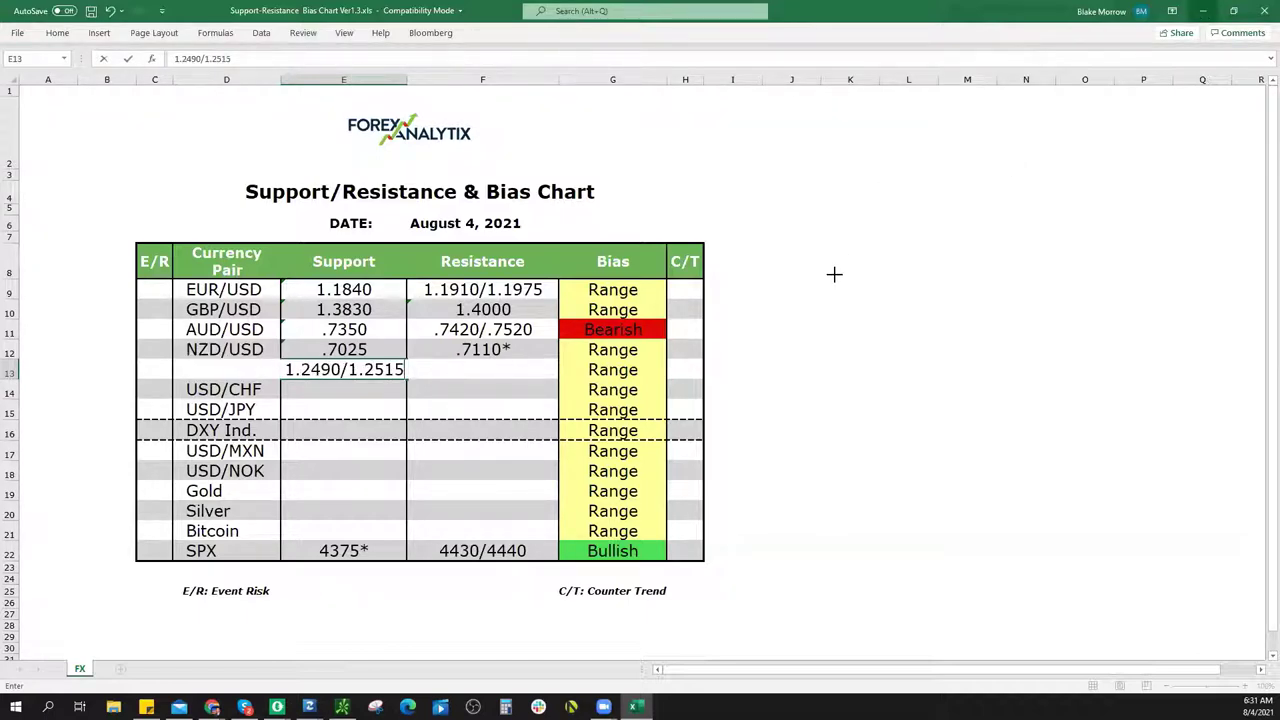
Read the short red level on the chart, check the USD/CAD bias, then select the USD/CHF row
{"action": "key", "text": "alt+Tab"}
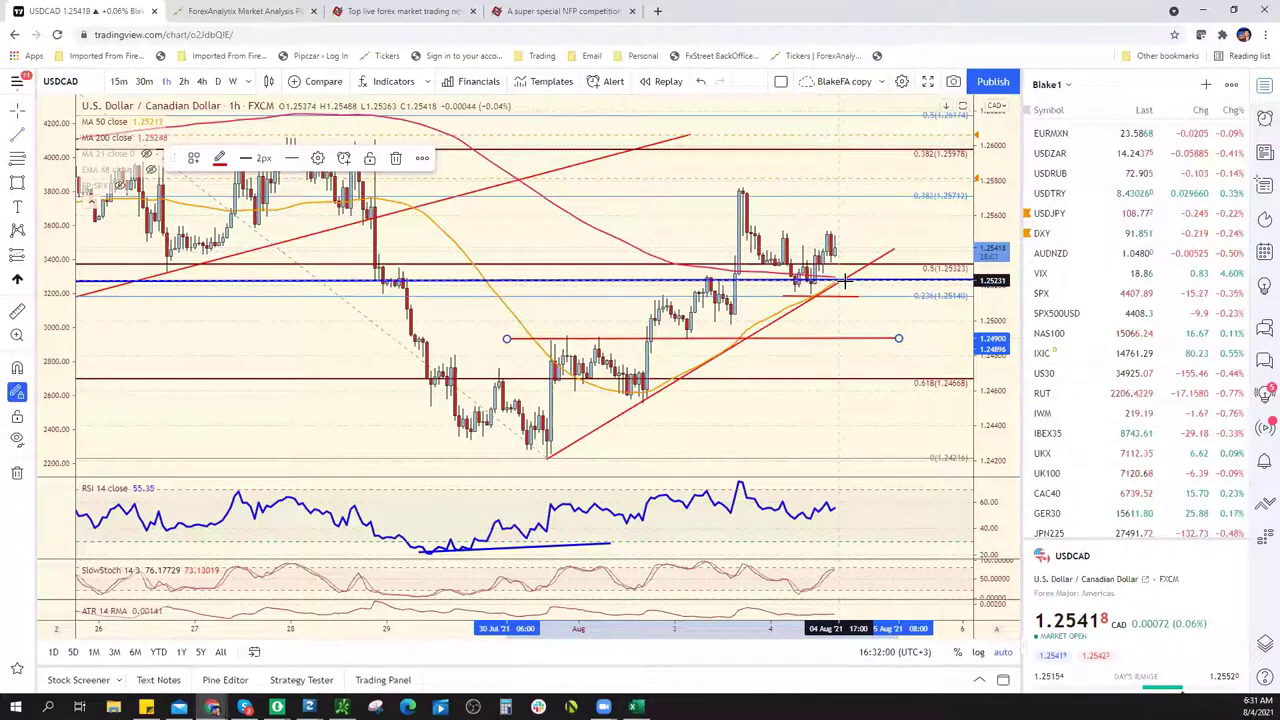
{"action": "left_click", "coordinate": [830, 296]}
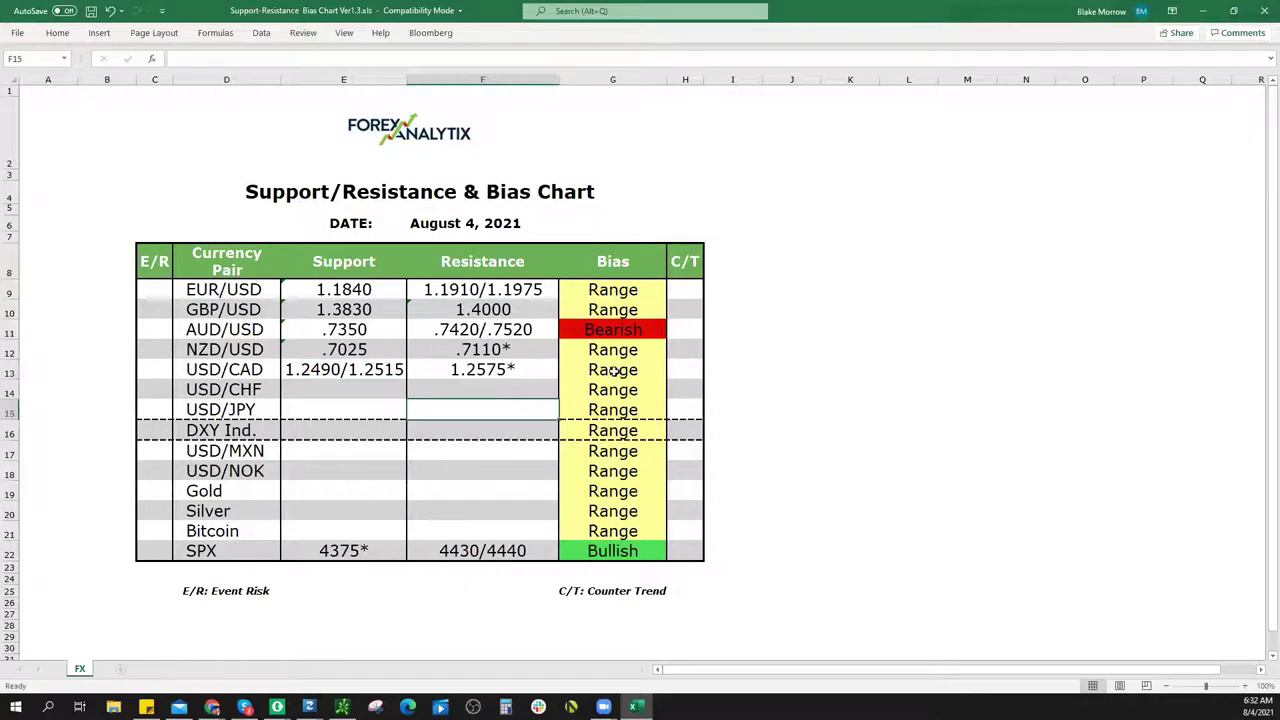
{"action": "left_click", "coordinate": [614, 371]}
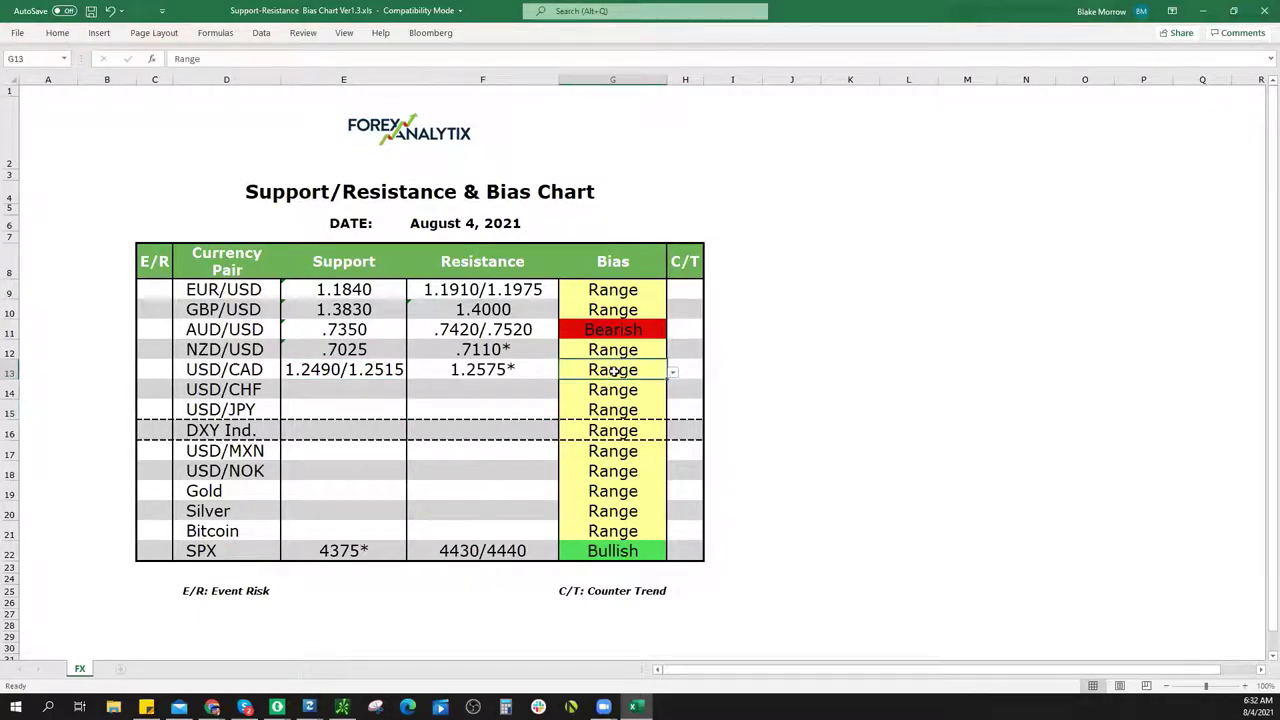
{"action": "left_click", "coordinate": [477, 400]}
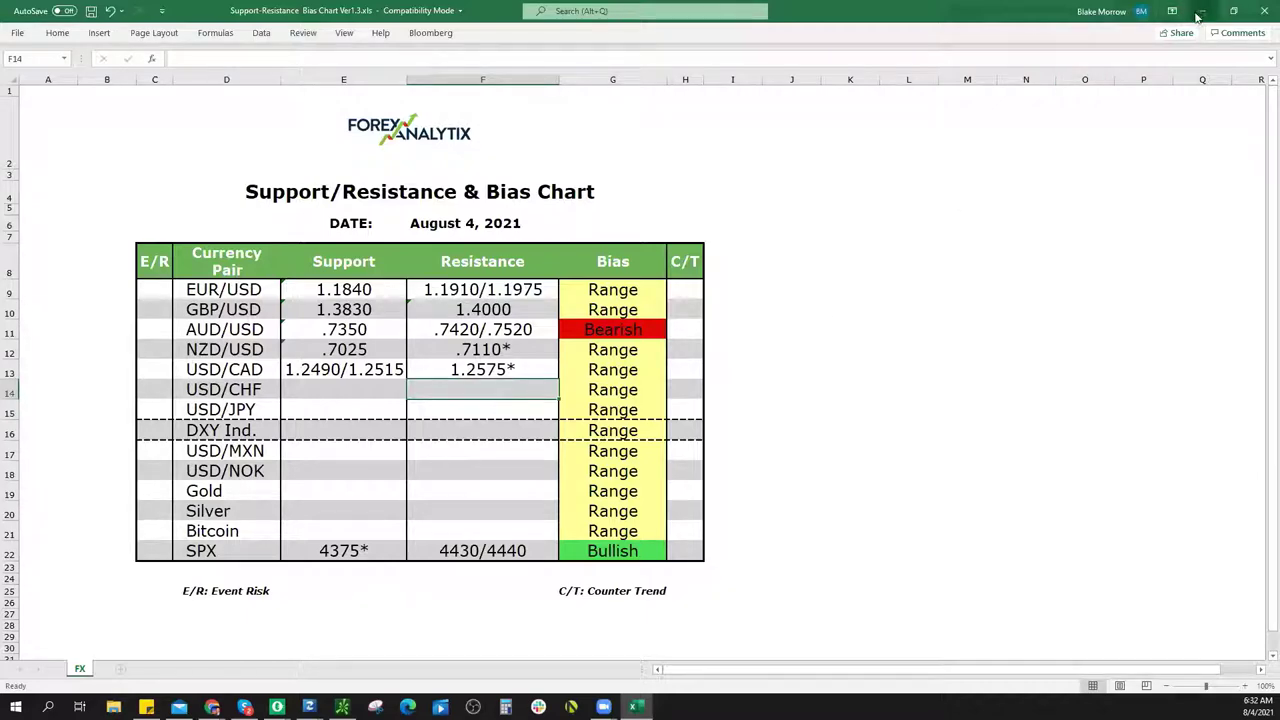
{"action": "key", "text": "alt+Tab"}
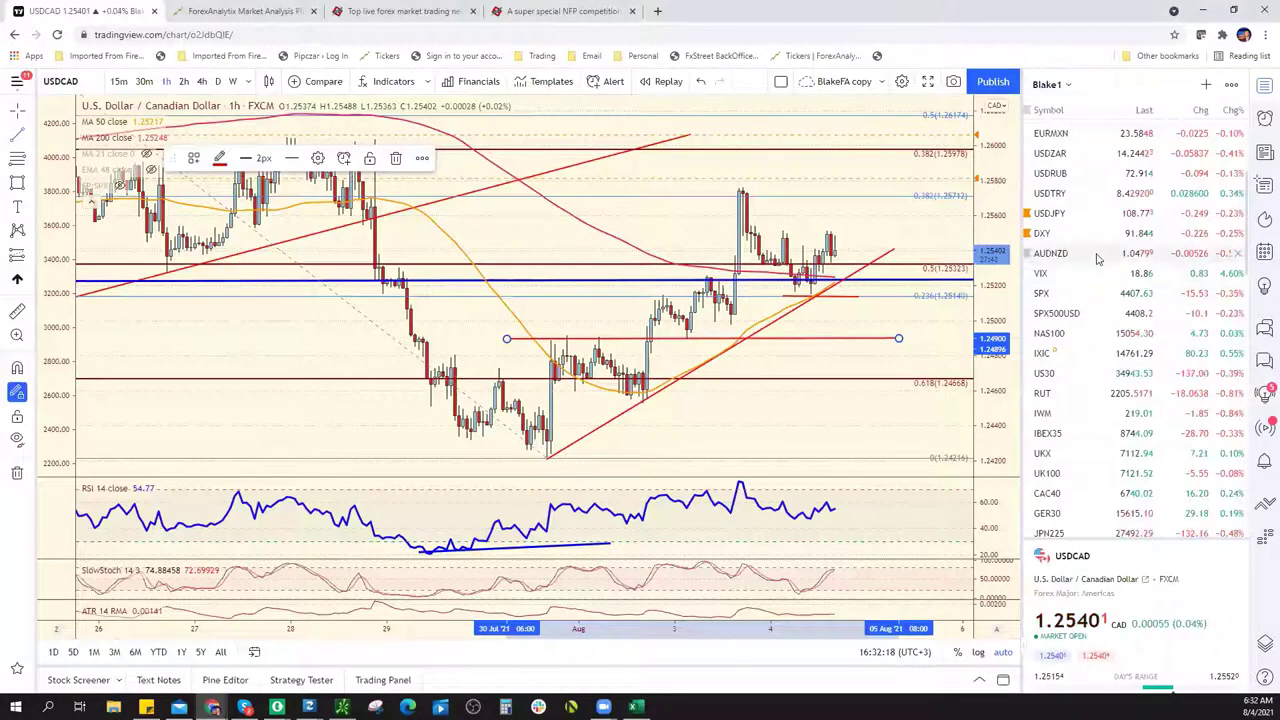
Show USDCHF on the 4-hour timeframe, zoomed out to history back to May
{"action": "scroll", "coordinate": [1096, 255], "scroll_direction": "up", "scroll_amount": 5}
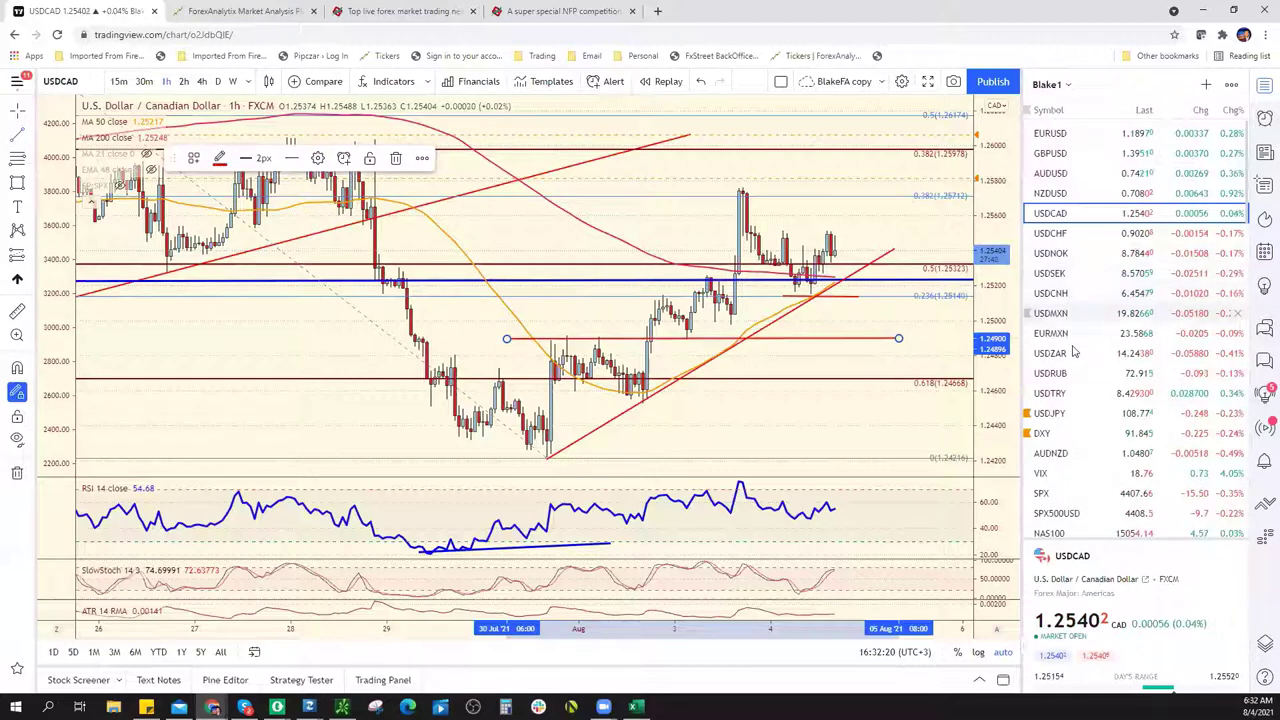
{"action": "key", "text": "Down"}
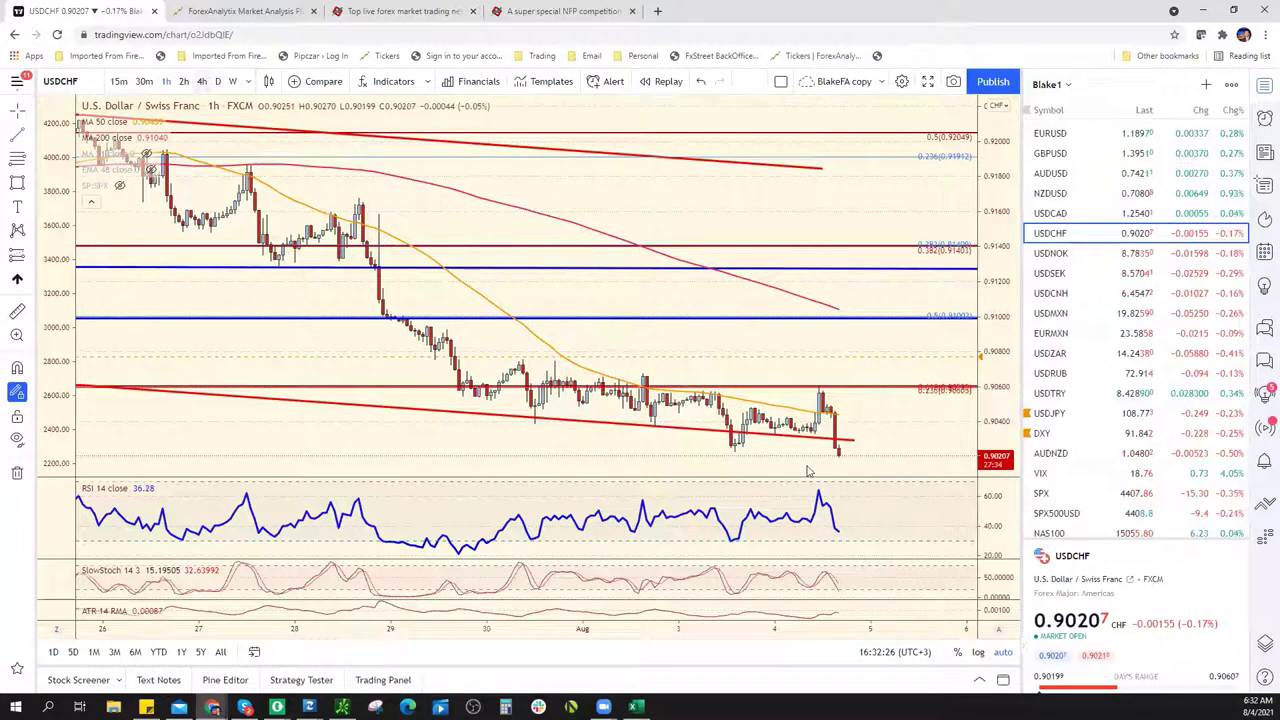
{"action": "type", "text": "4h"}
{"action": "key", "text": "Return"}
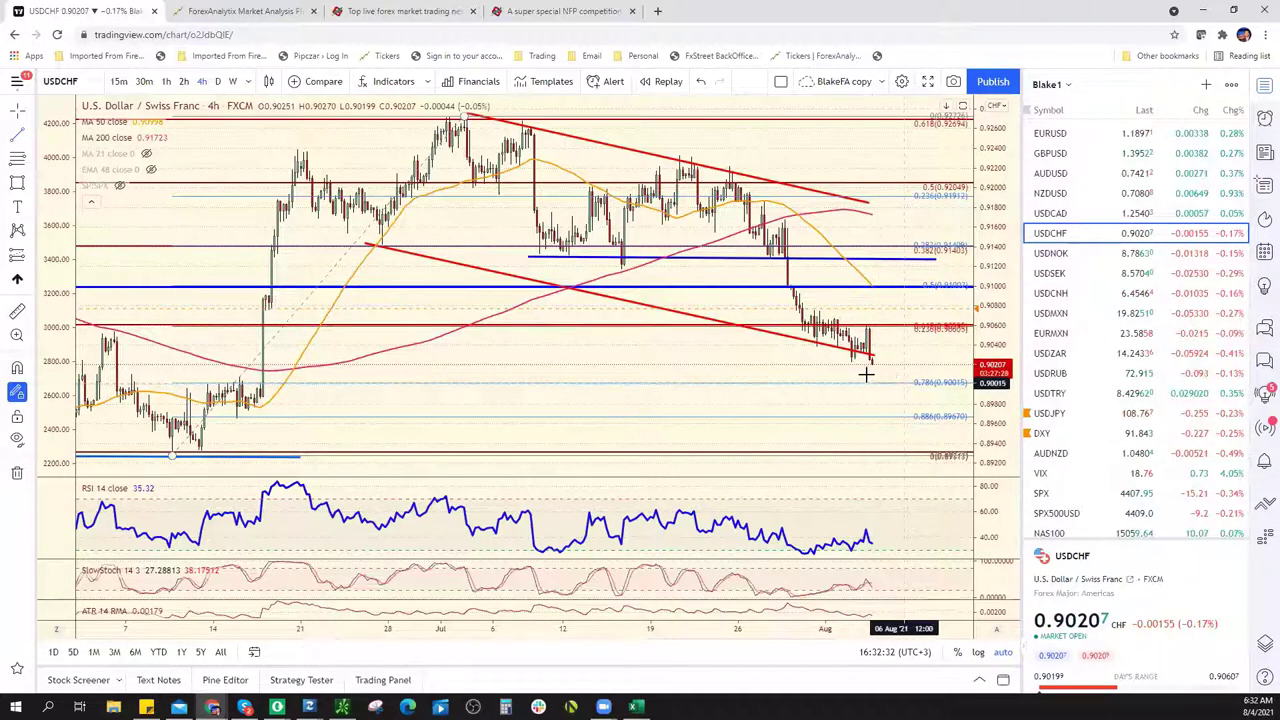
{"action": "scroll", "coordinate": [905, 385], "scroll_direction": "down", "scroll_amount": 2}
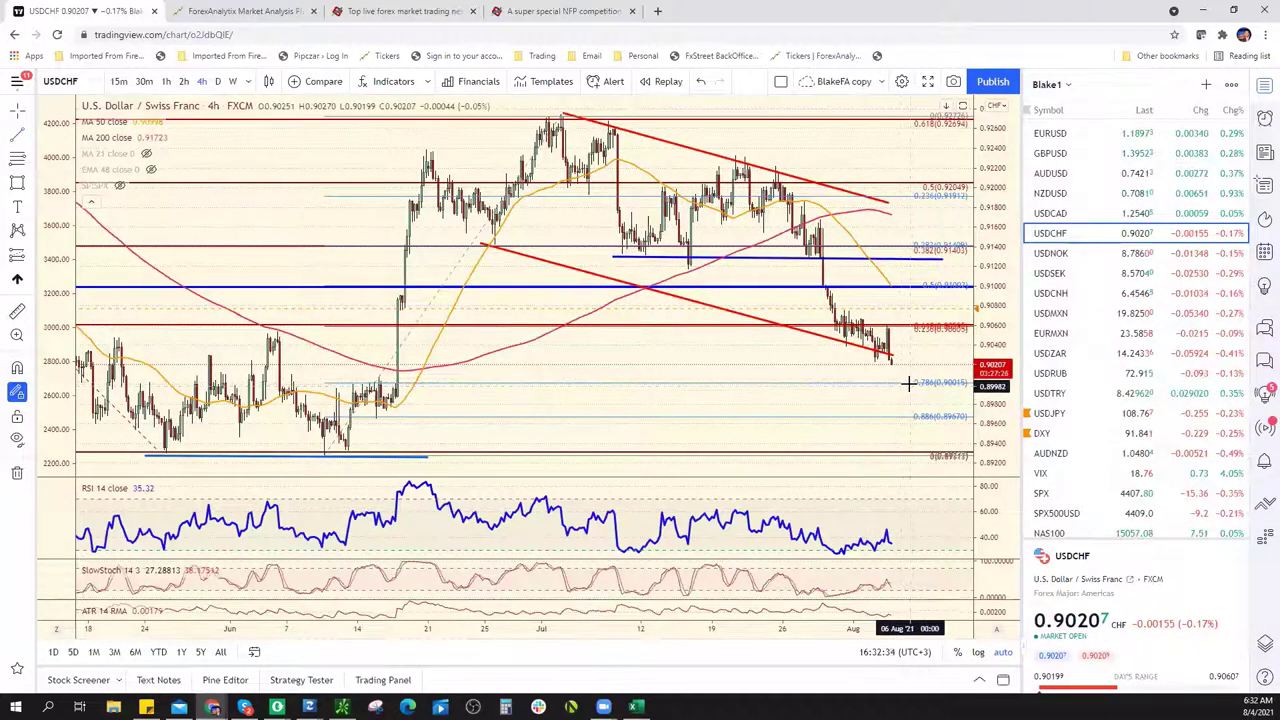
{"action": "scroll", "coordinate": [912, 386], "scroll_direction": "down", "scroll_amount": 2}
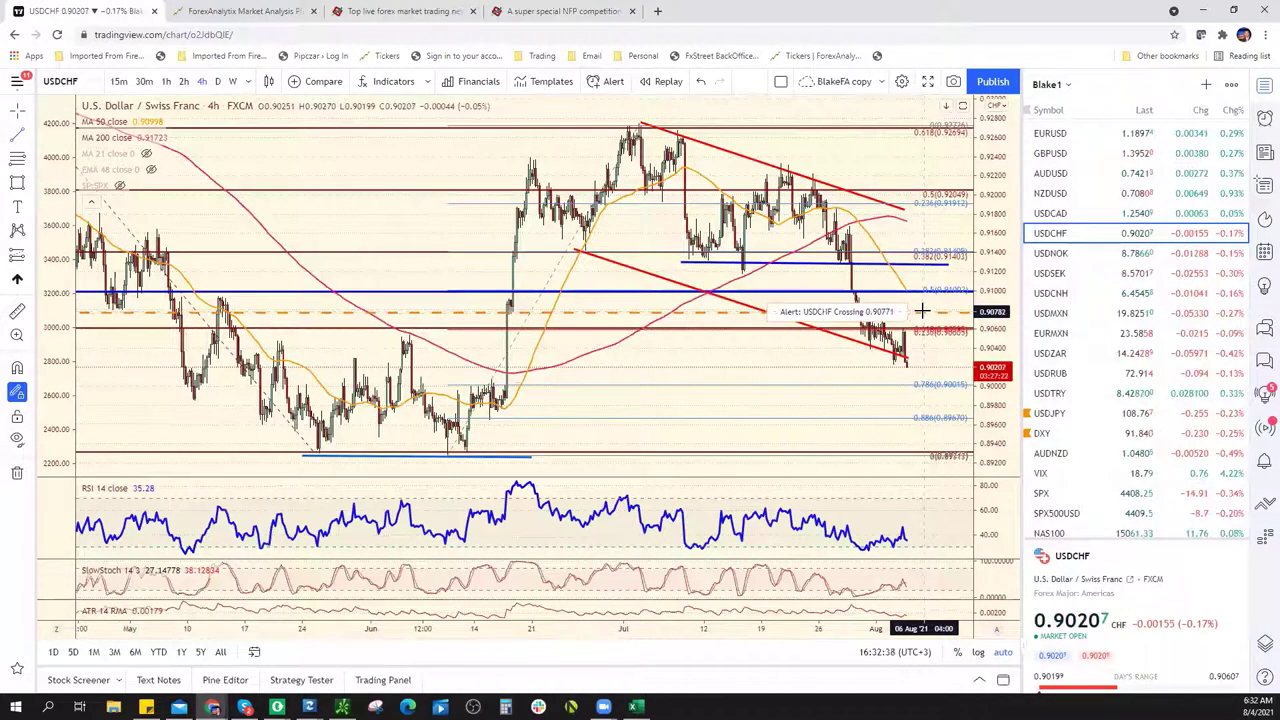
{"action": "key", "text": "alt+Tab"}
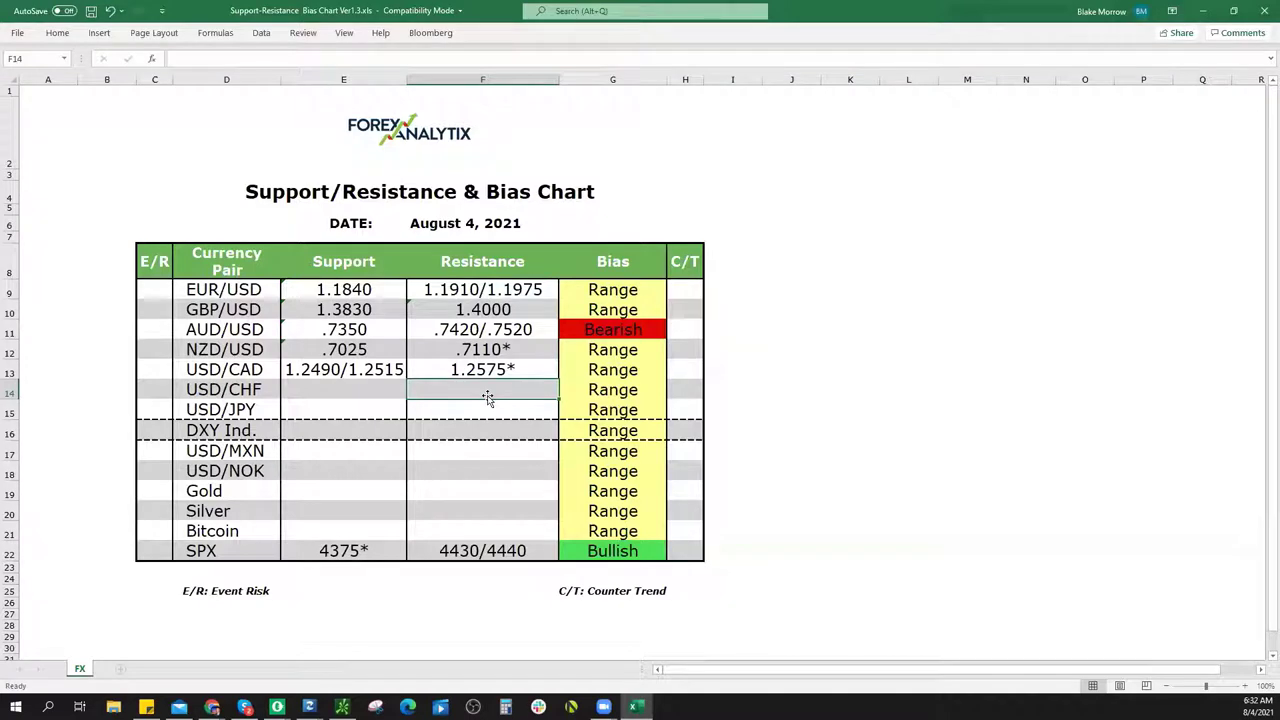
Enter .9075 resistance in F14 and .9000 support in E14 for USD/CHF
{"action": "type", "text": ".9075"}
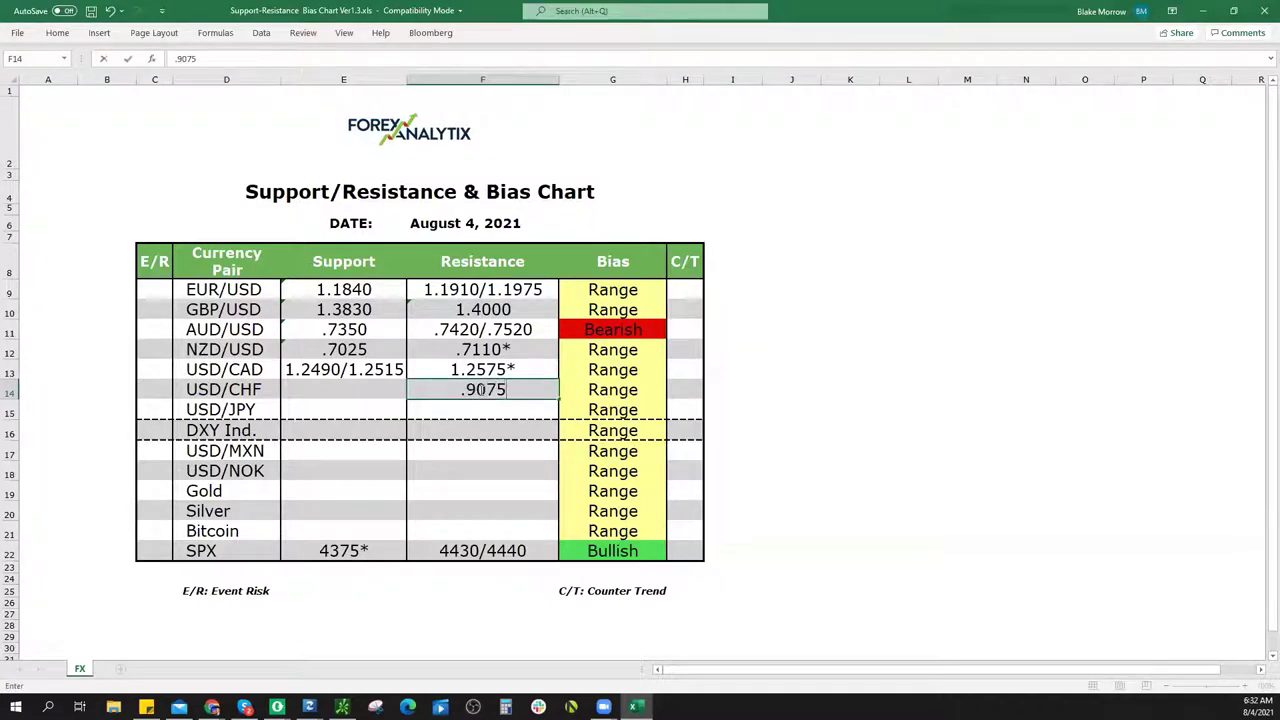
{"action": "left_click", "coordinate": [340, 384]}
{"action": "type", "text": ".9000"}
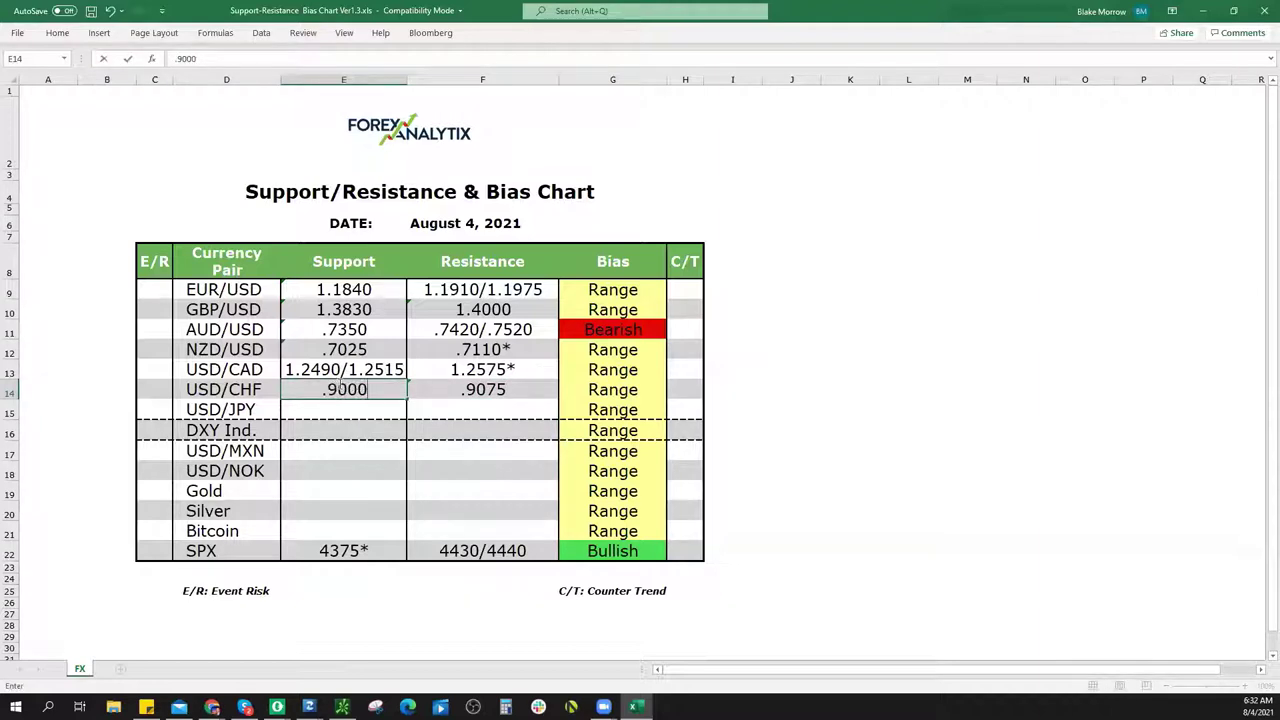
{"action": "key", "text": "Tab"}
{"action": "key", "text": "Tab"}
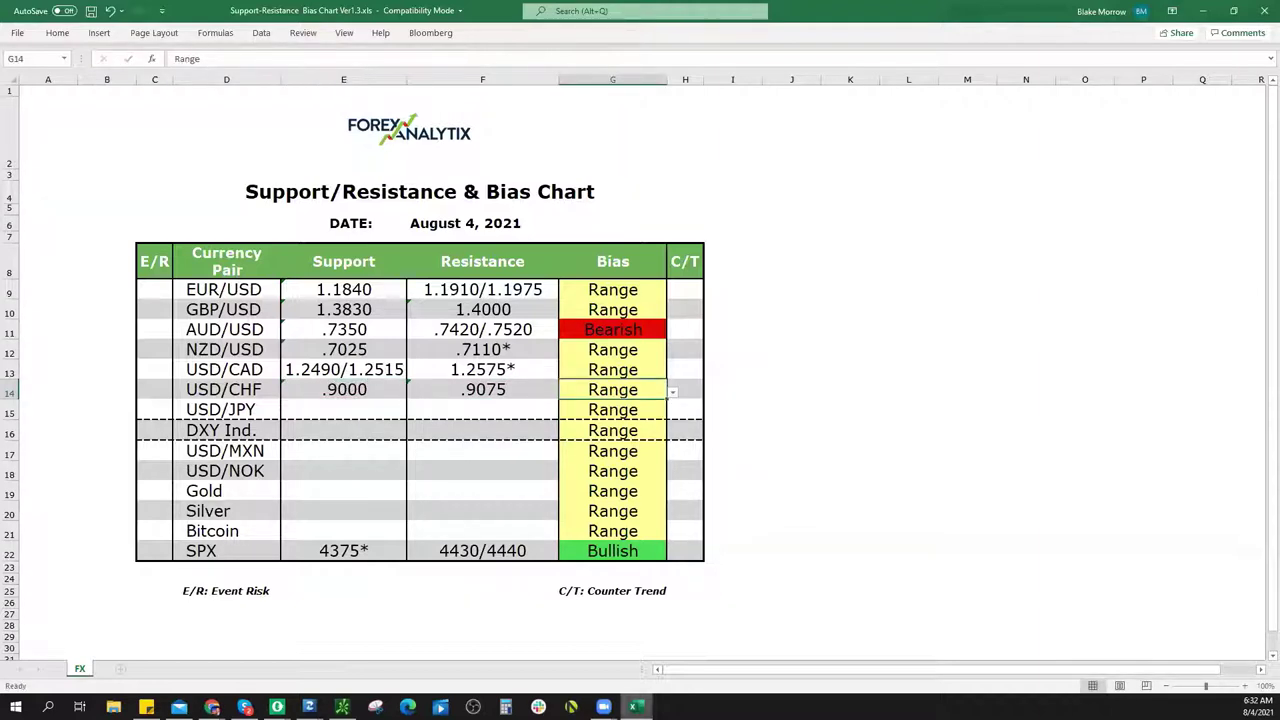
{"action": "key", "text": "alt+Tab"}
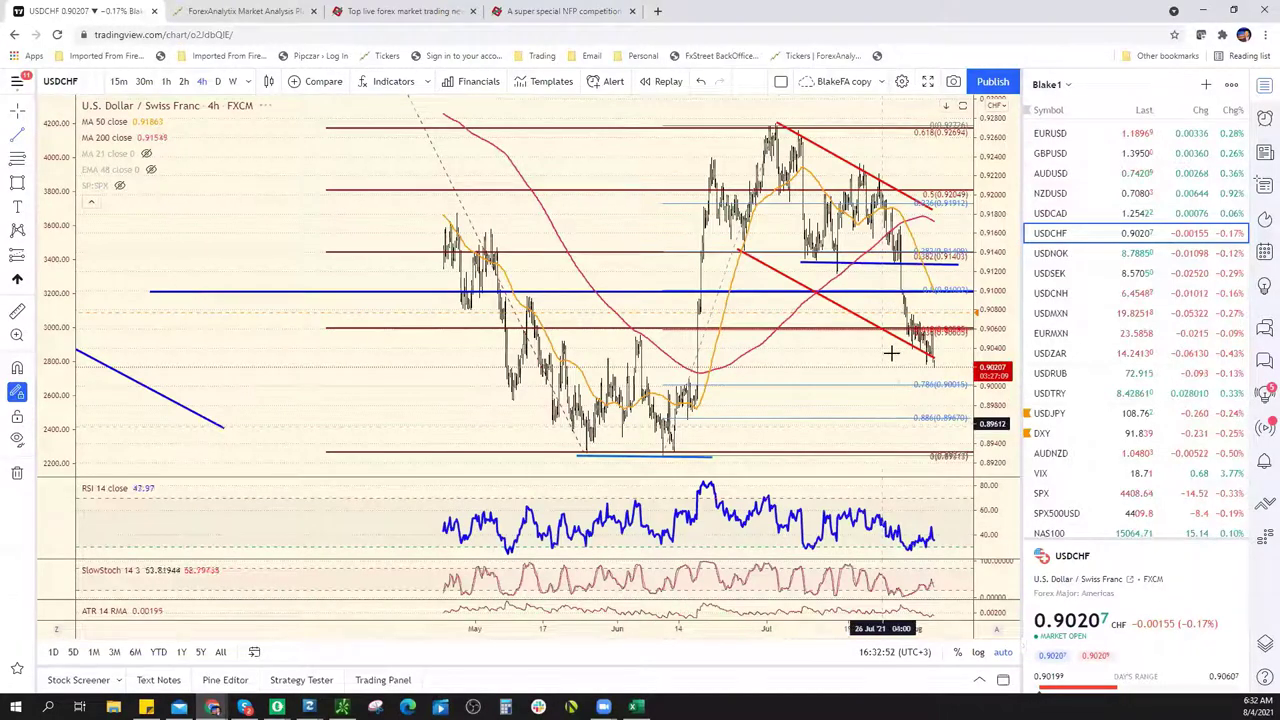
Zoom out and back in on the USDCHF 4-hour history, then load USDNOK
{"action": "scroll", "coordinate": [930, 370], "scroll_direction": "down", "scroll_amount": 3}
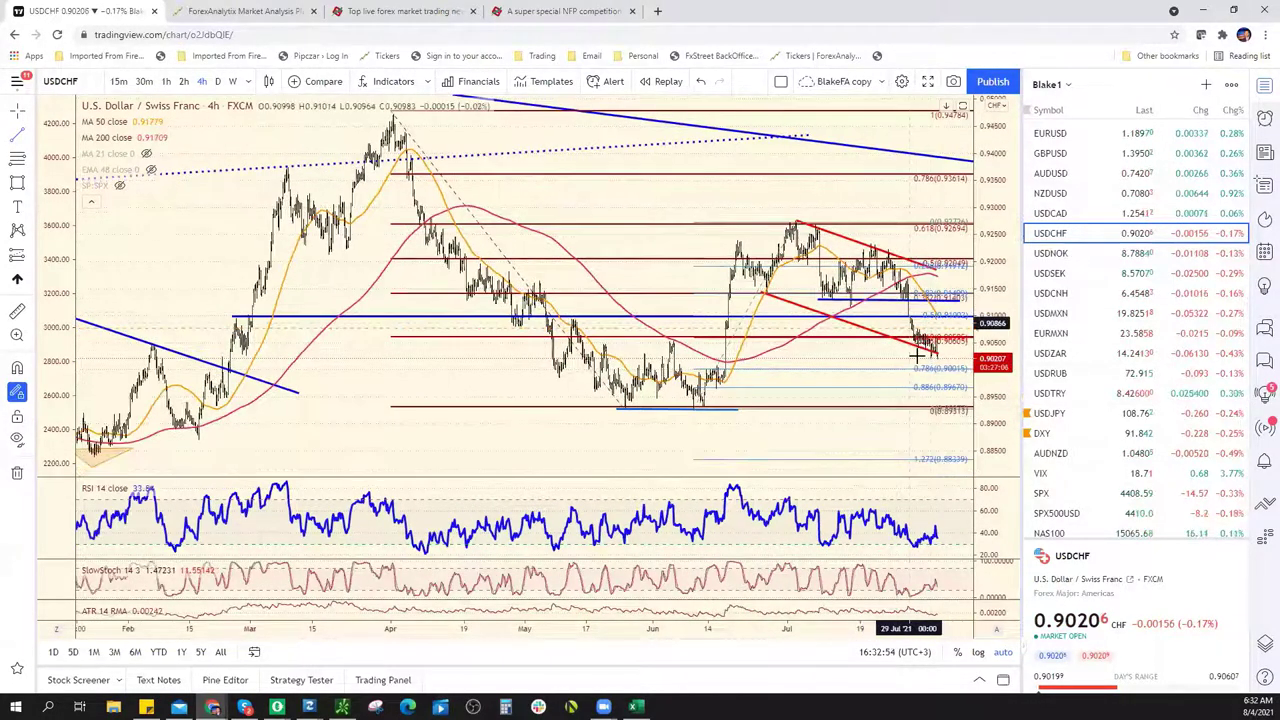
{"action": "scroll", "coordinate": [908, 366], "scroll_direction": "down", "scroll_amount": 2}
{"action": "scroll", "coordinate": [858, 360], "scroll_direction": "up", "scroll_amount": 3}
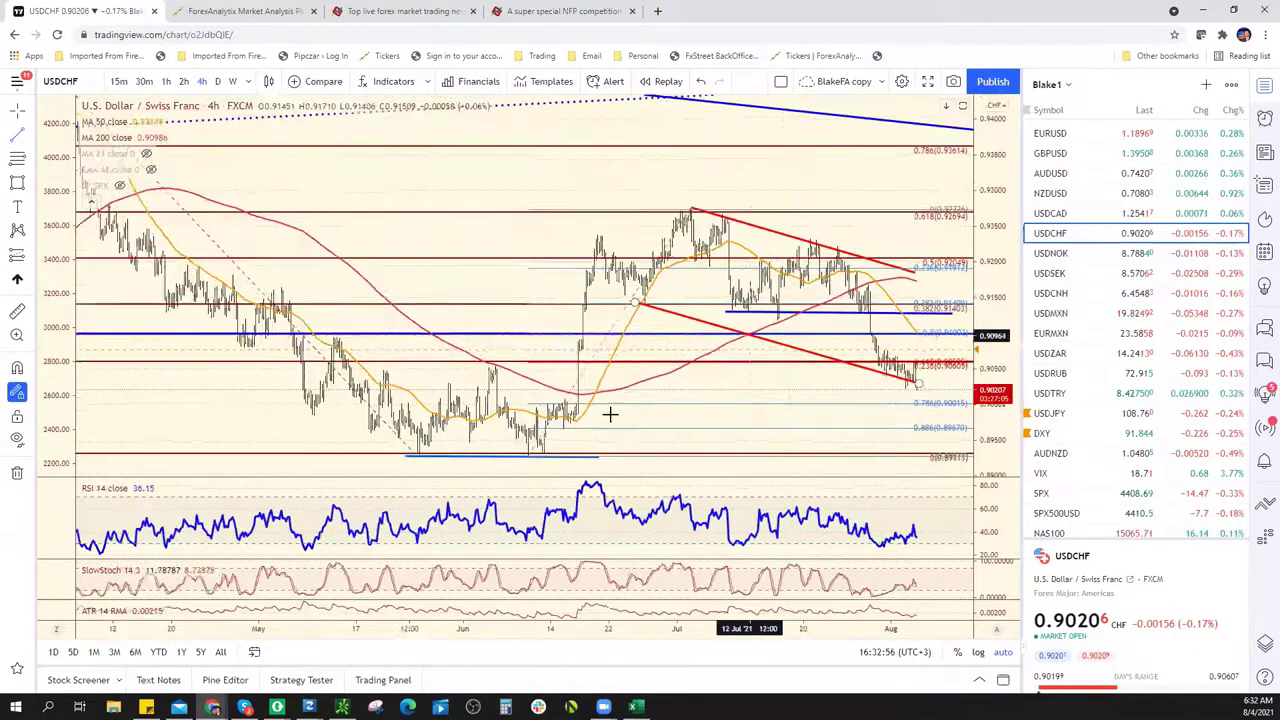
{"action": "scroll", "coordinate": [609, 414], "scroll_direction": "down", "scroll_amount": 4}
{"action": "scroll", "coordinate": [817, 314], "scroll_direction": "down", "scroll_amount": 4}
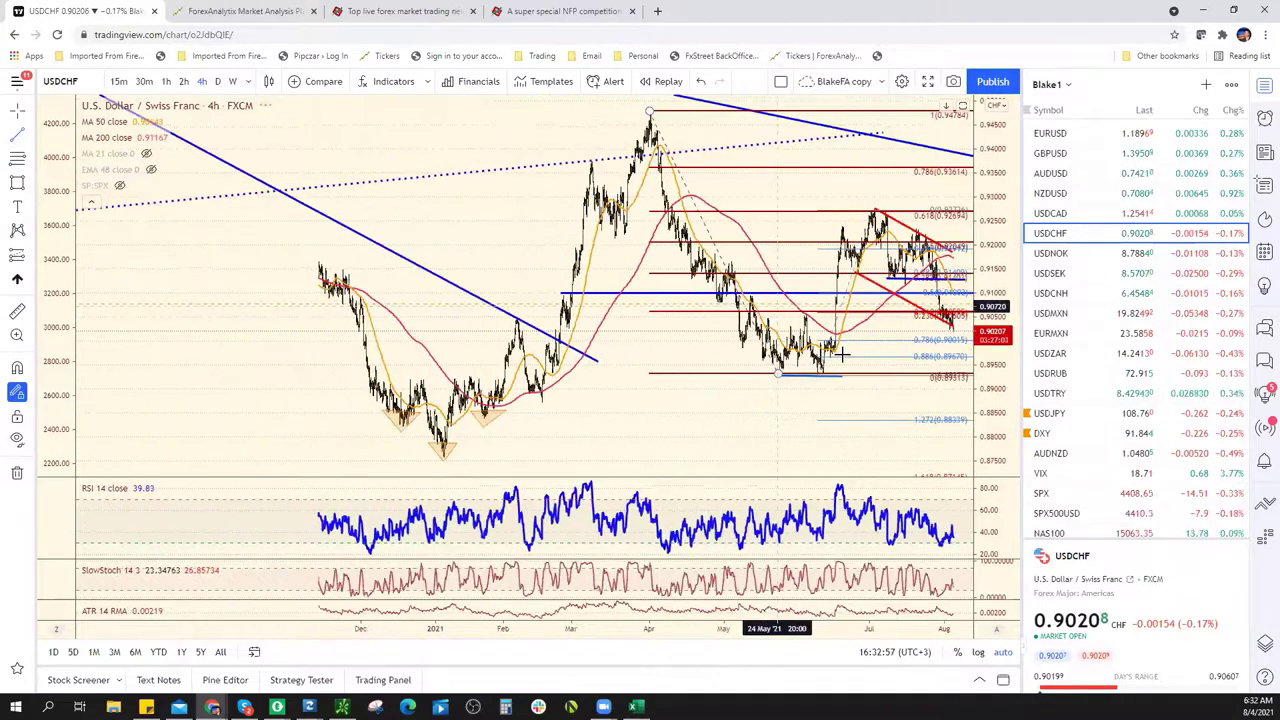
{"action": "scroll", "coordinate": [900, 390], "scroll_direction": "up", "scroll_amount": 3}
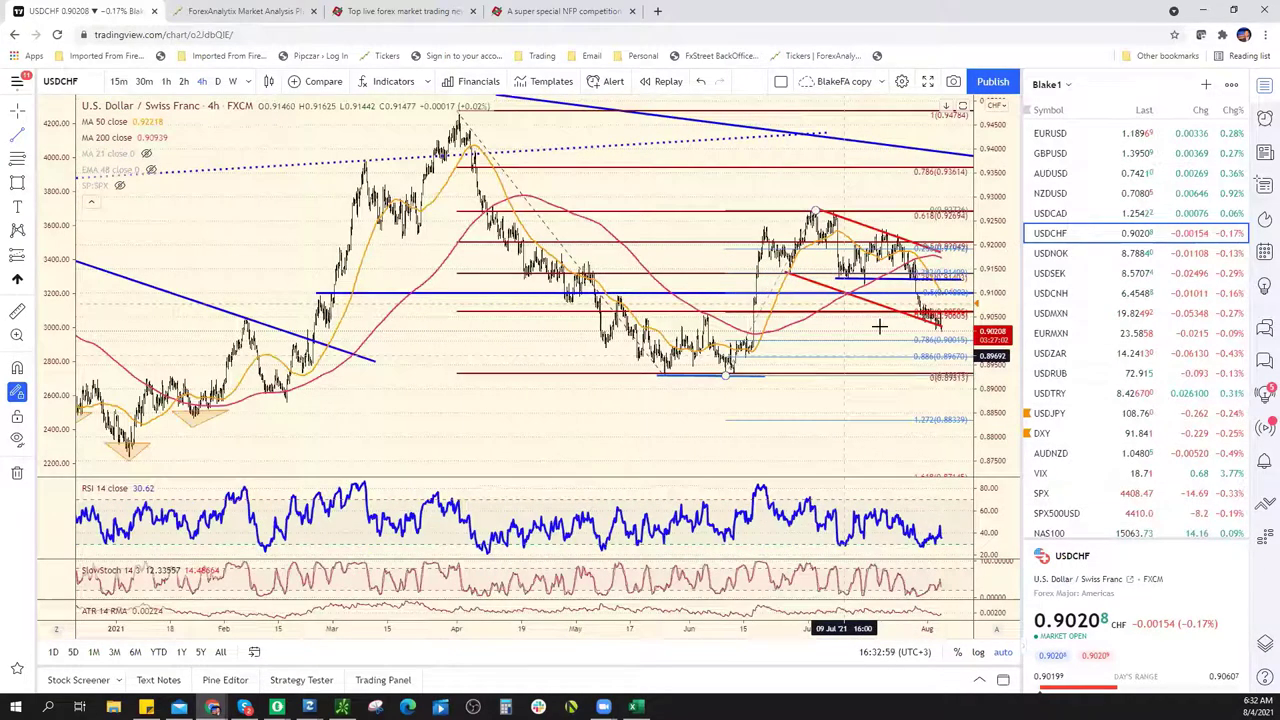
{"action": "scroll", "coordinate": [890, 335], "scroll_direction": "up", "scroll_amount": 3}
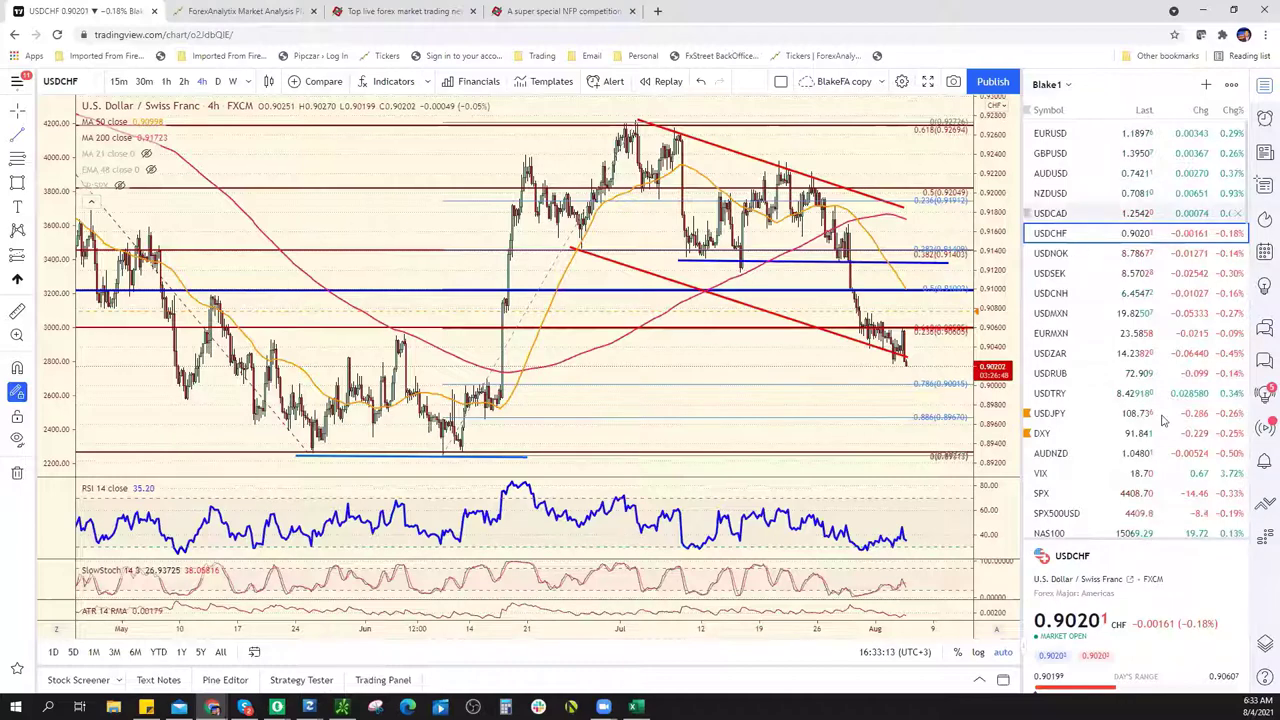
{"action": "key", "text": "Down"}
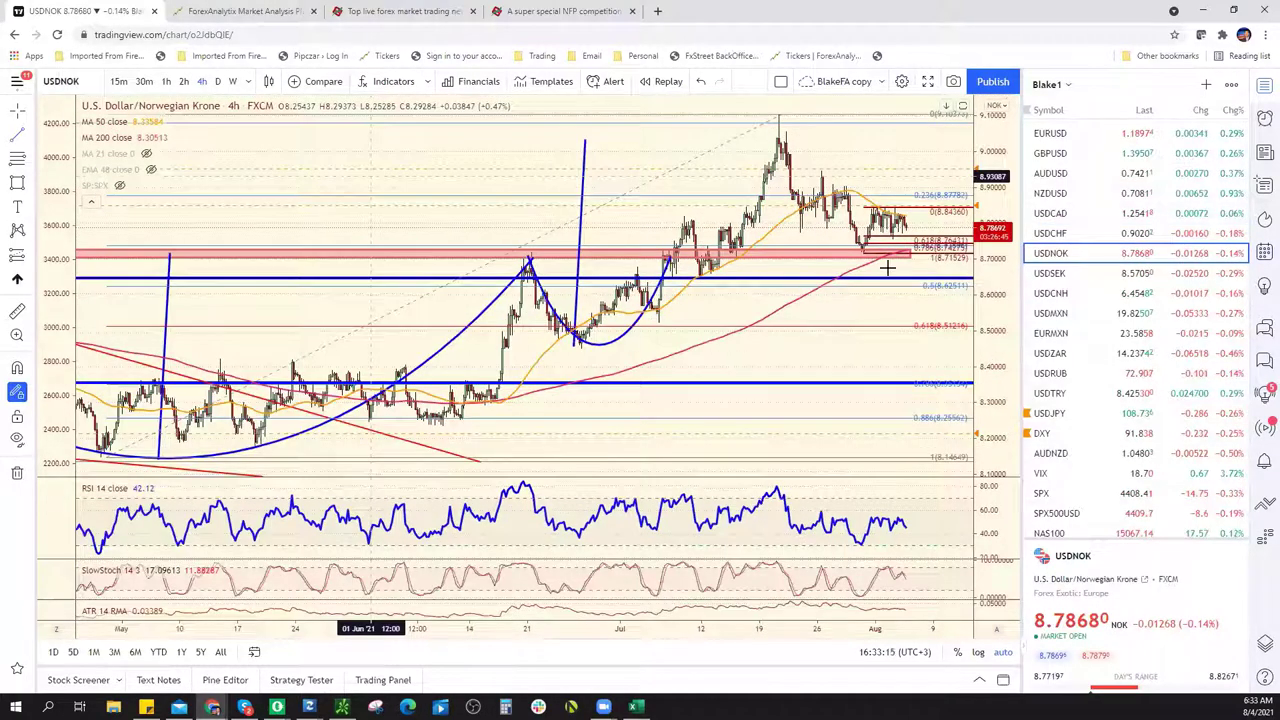
Zoom into USDNOK and select its horizontal support line to read the level
{"action": "scroll", "coordinate": [880, 262], "scroll_direction": "up", "scroll_amount": 3}
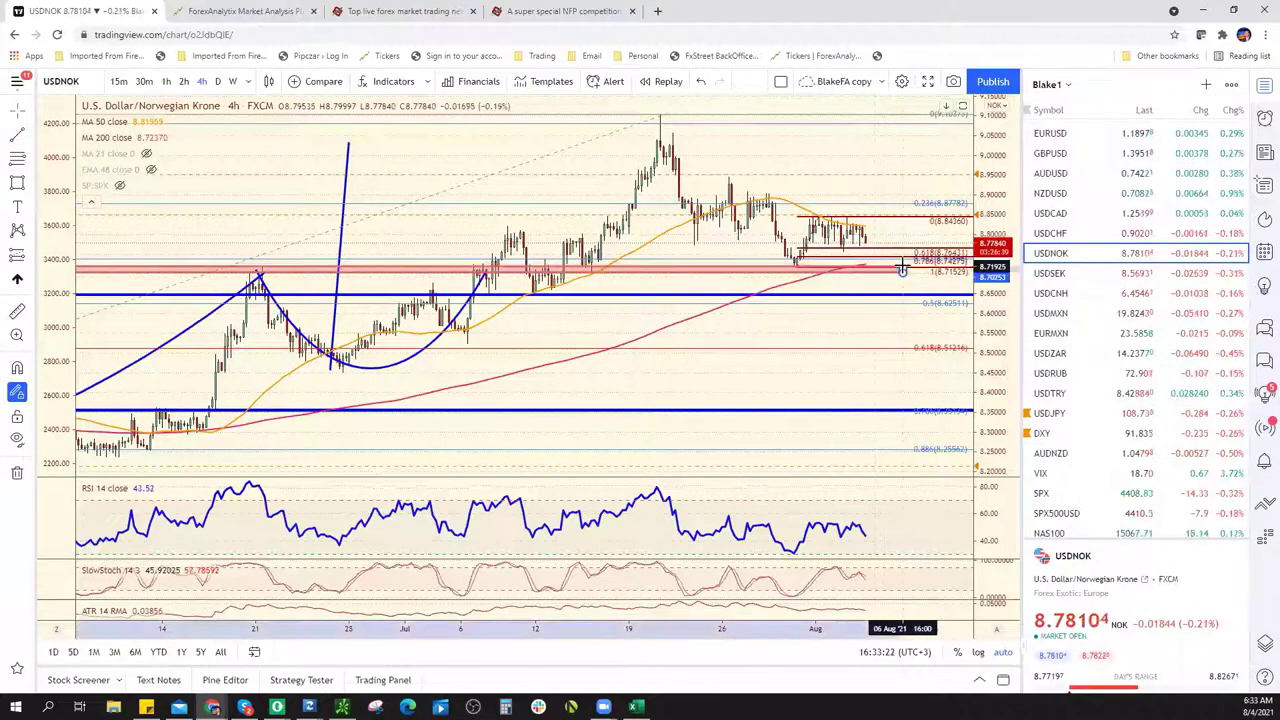
{"action": "left_click", "coordinate": [909, 271]}
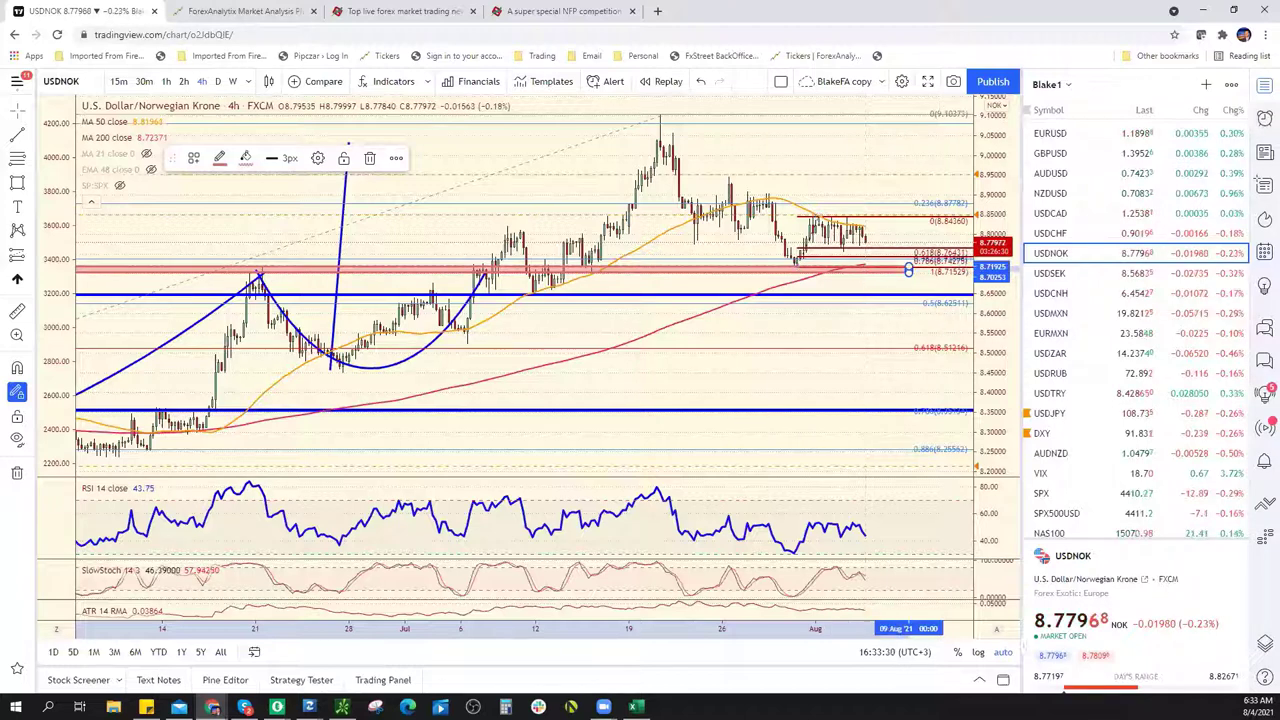
{"action": "key", "text": "alt+Tab"}
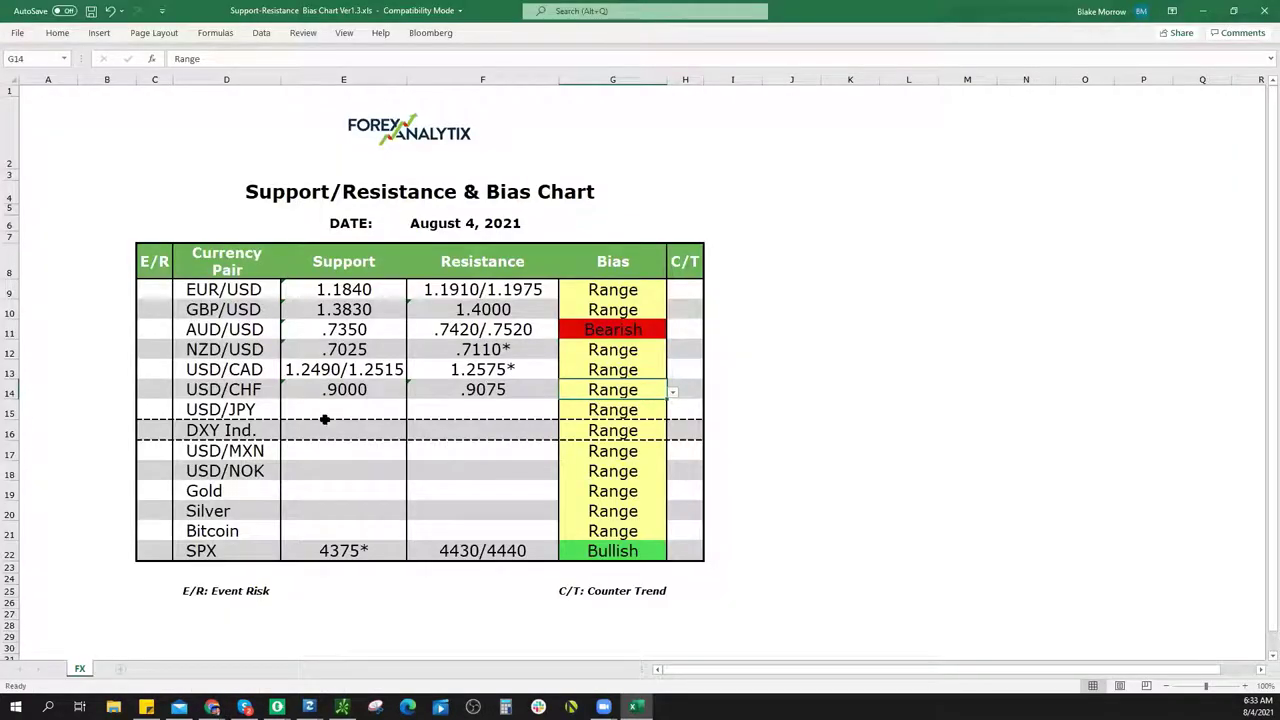
Type 8.7000 into the USD/NOK support cell E18
{"action": "left_click", "coordinate": [334, 471]}
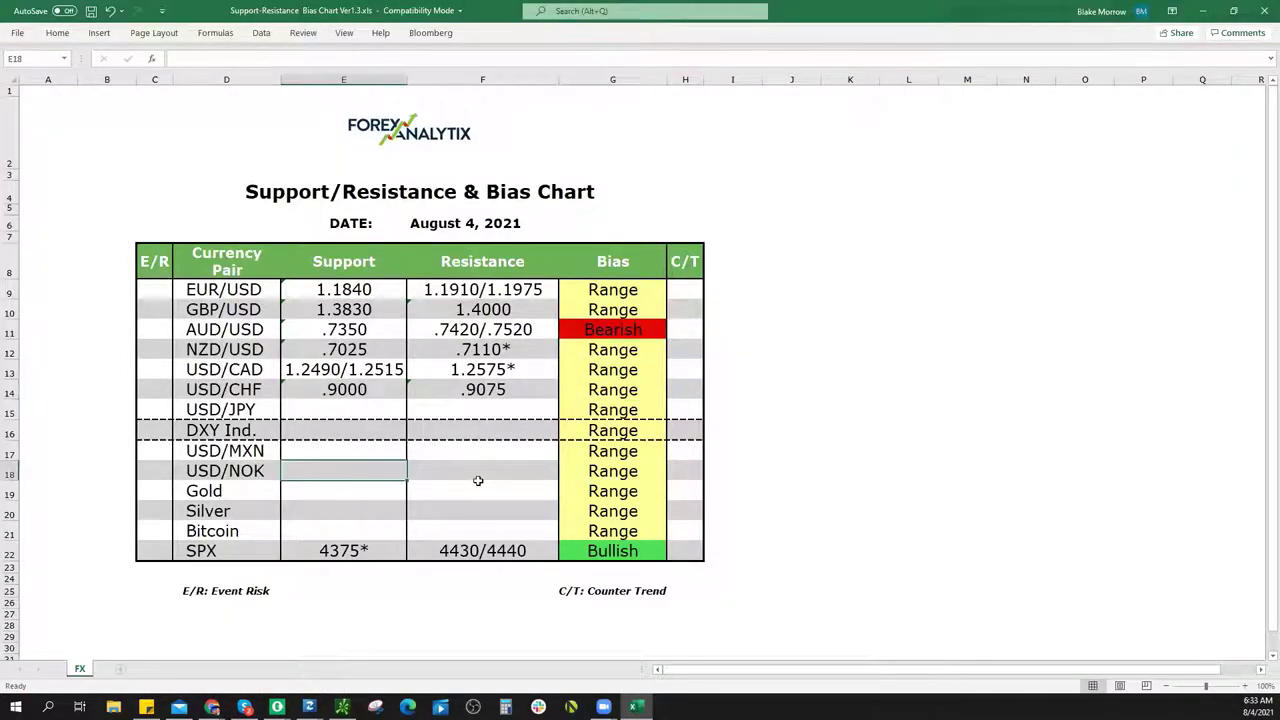
{"action": "type", "text": "8.7"}
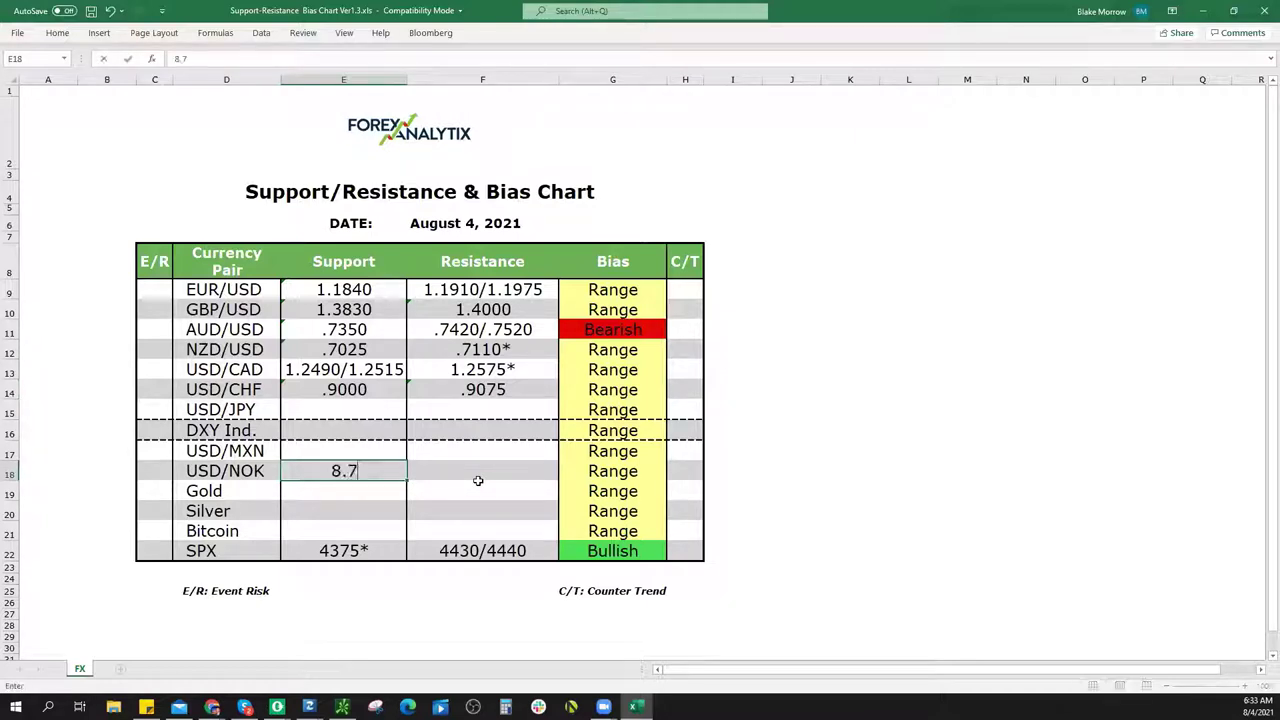
{"action": "type", "text": "000"}
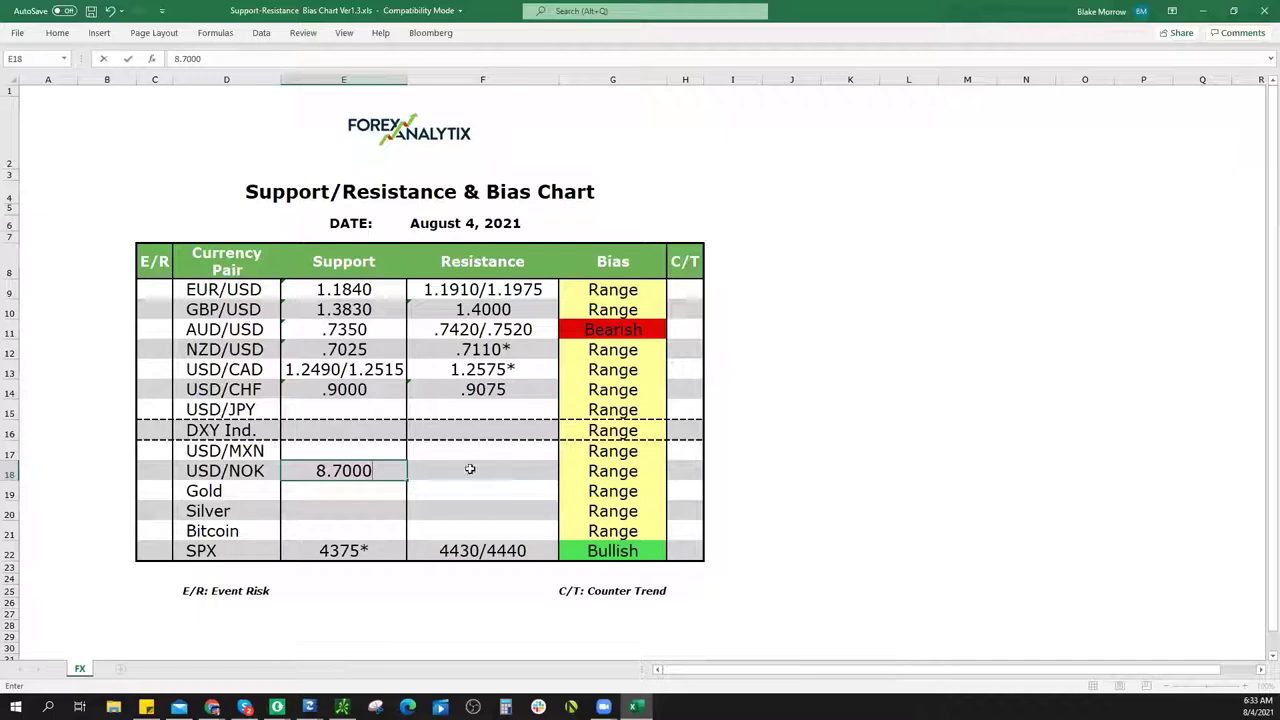
{"action": "left_click", "coordinate": [571, 707]}
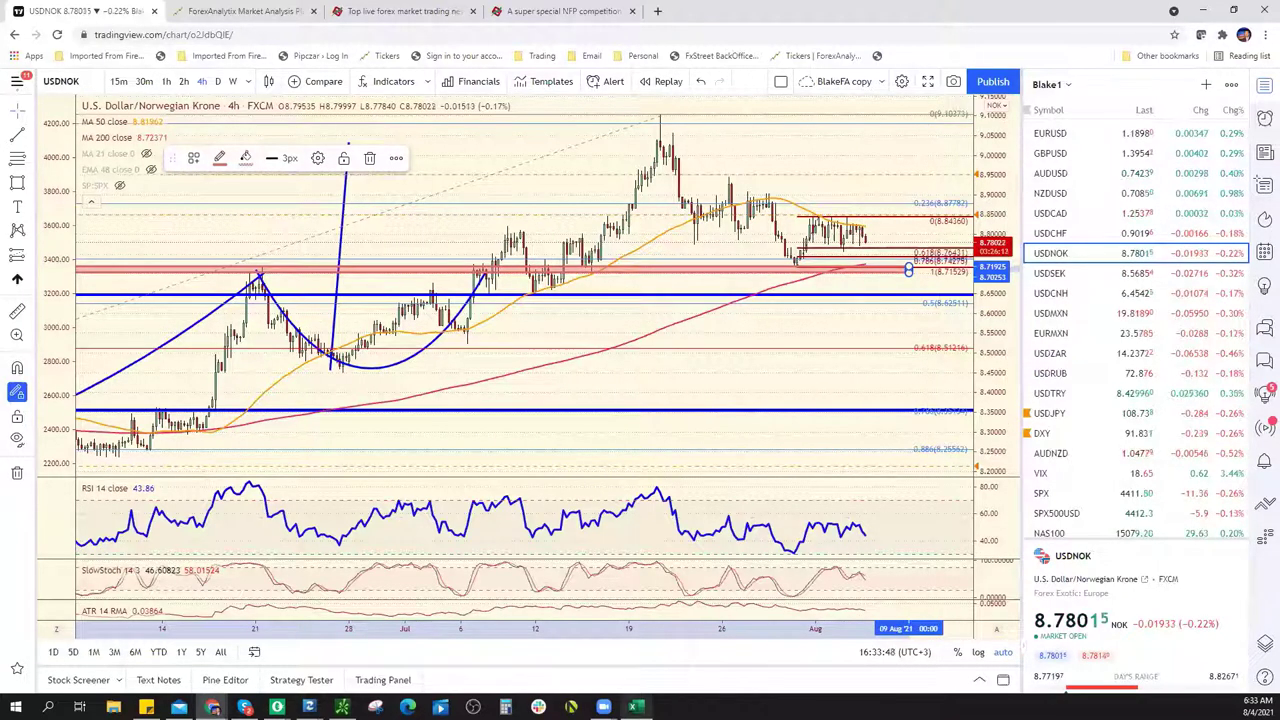
Compare the USDNOK 4-hour support/resistance lines against the USD/NOK resistance cell in Excel
{"action": "key", "text": "alt+Tab"}
{"action": "left_click", "coordinate": [477, 469]}
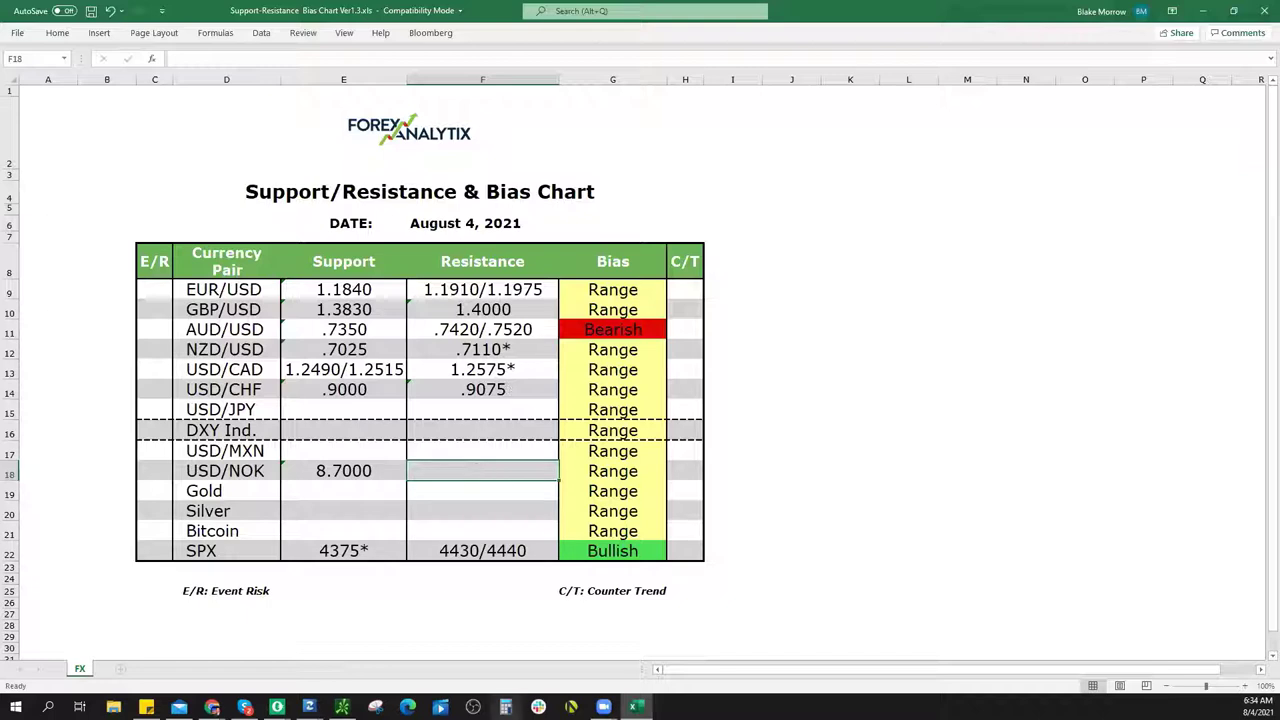
{"action": "key", "text": "alt+Tab"}
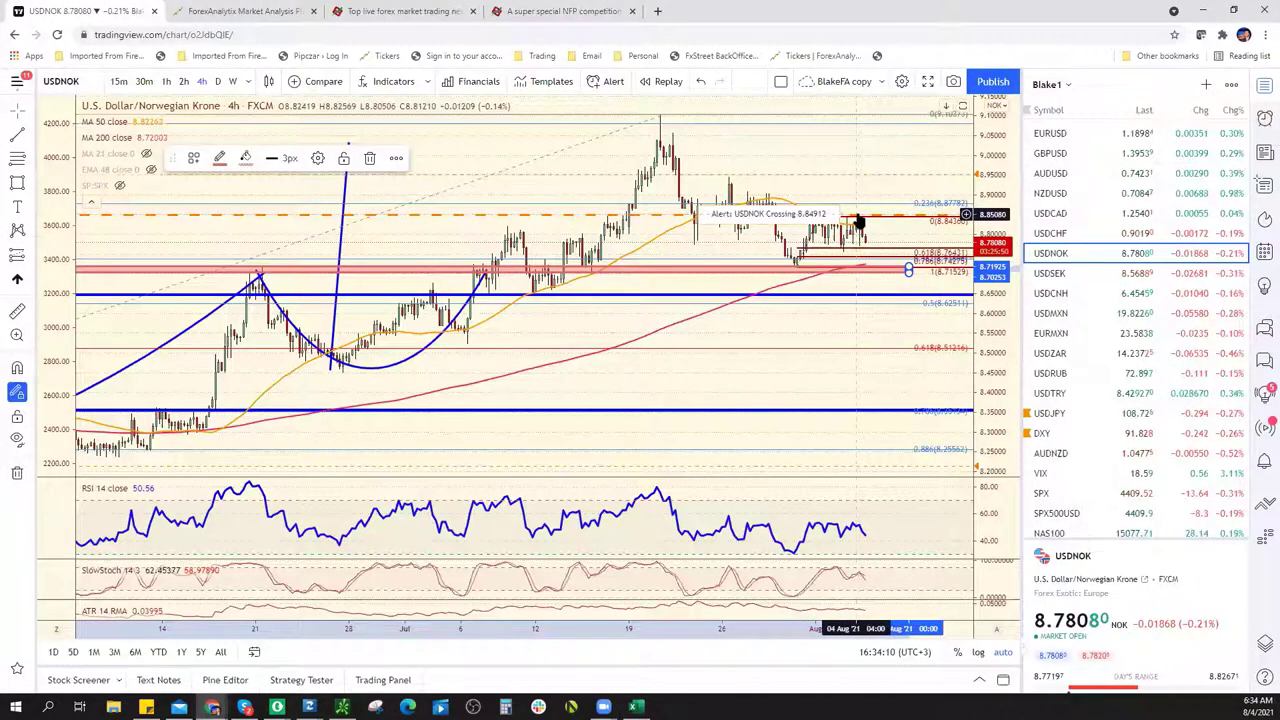
{"action": "left_click", "coordinate": [633, 707]}
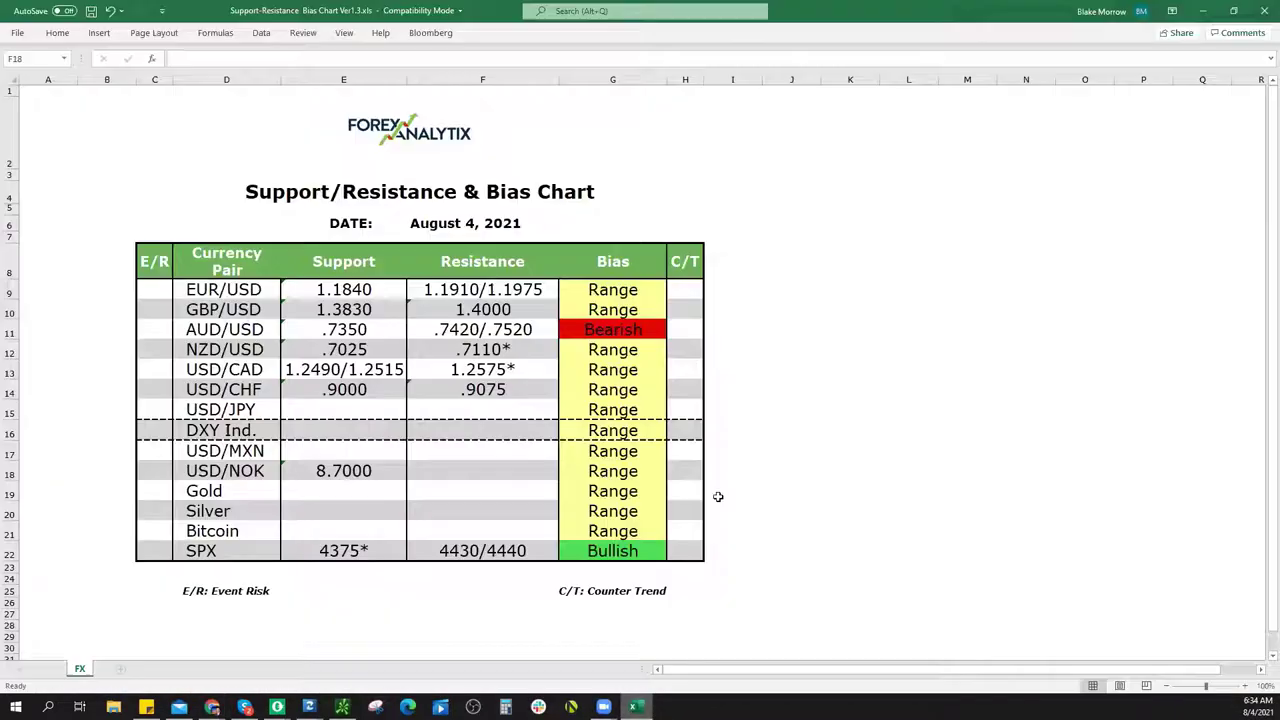
{"action": "left_click", "coordinate": [488, 467]}
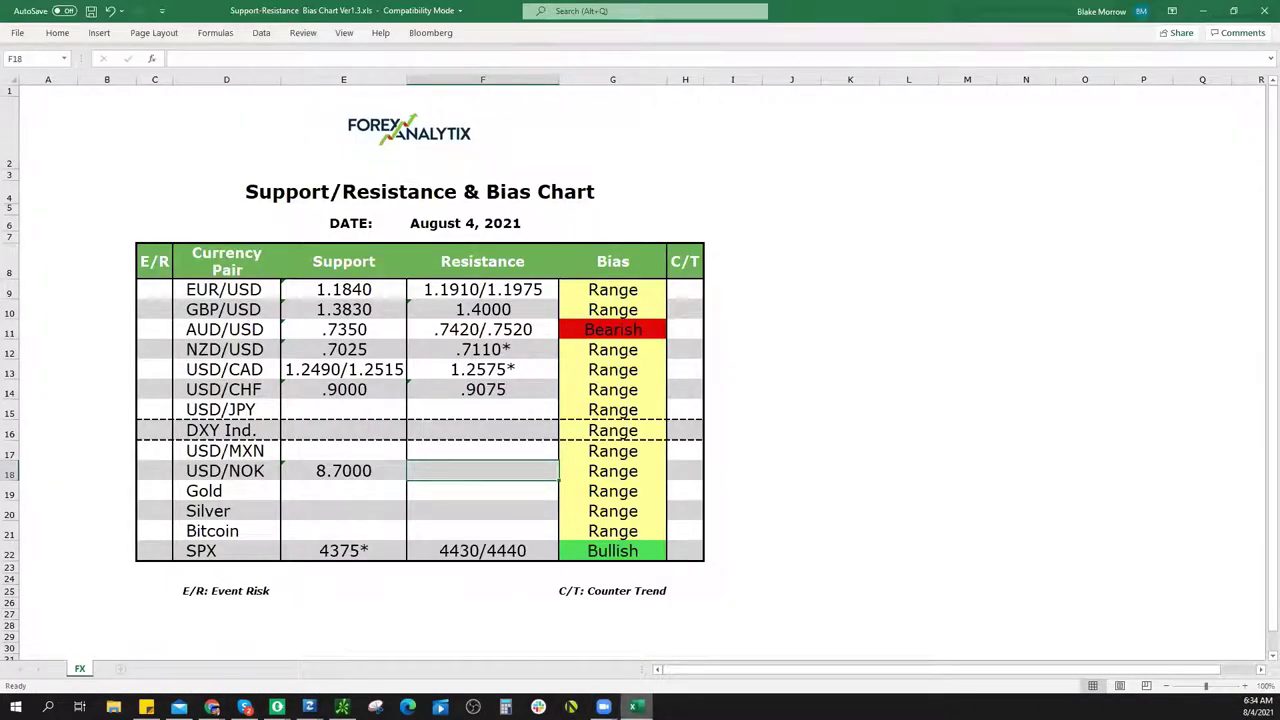
{"action": "key", "text": "alt+Tab"}
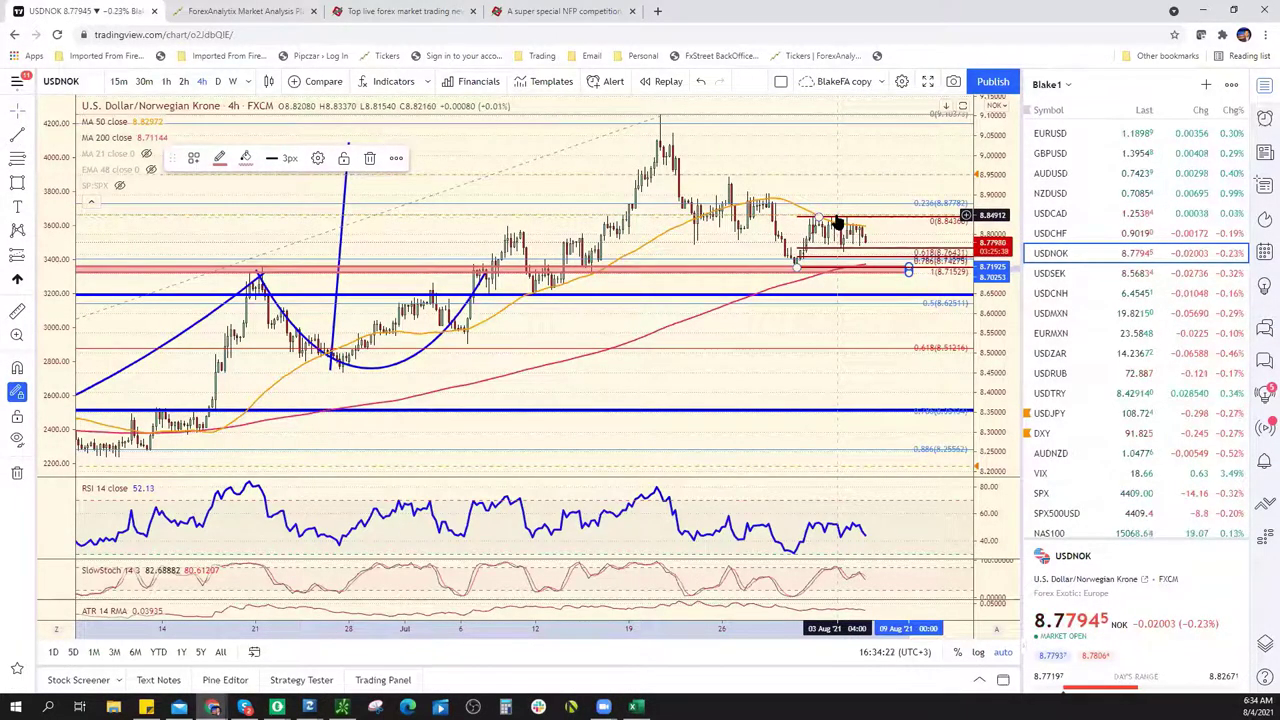
{"action": "key", "text": "alt+a"}
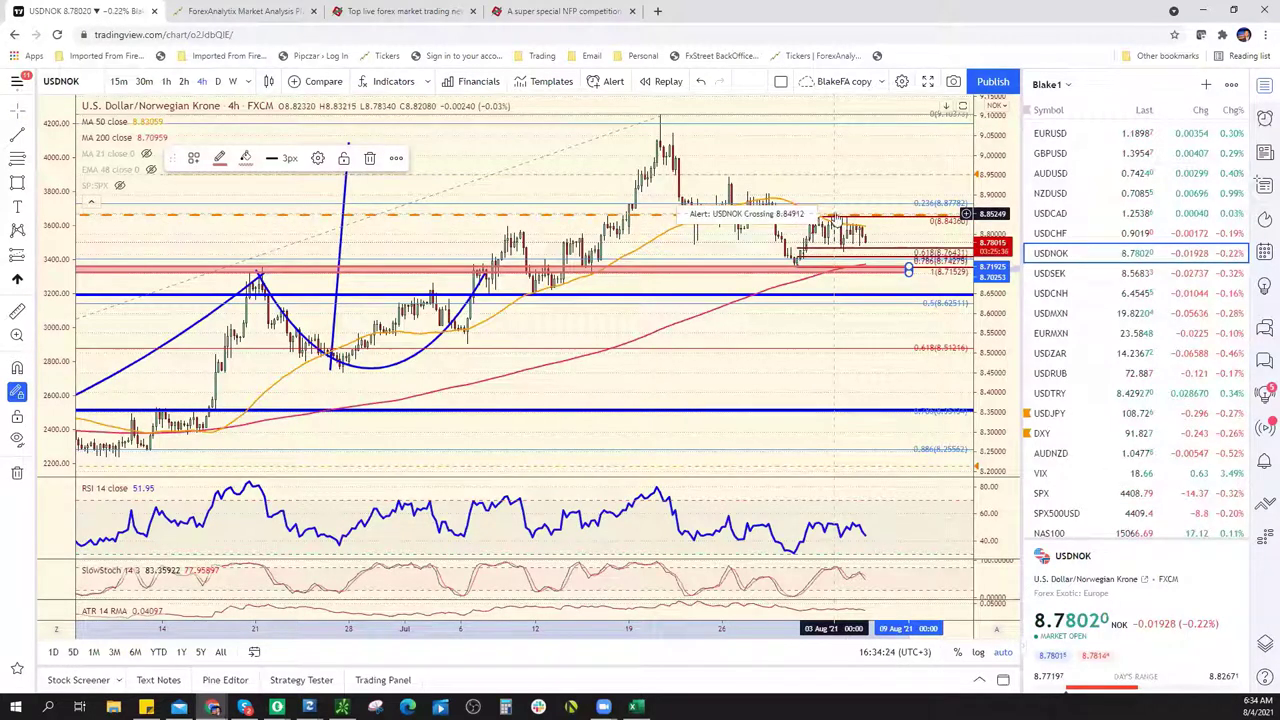
{"action": "left_click", "coordinate": [630, 702]}
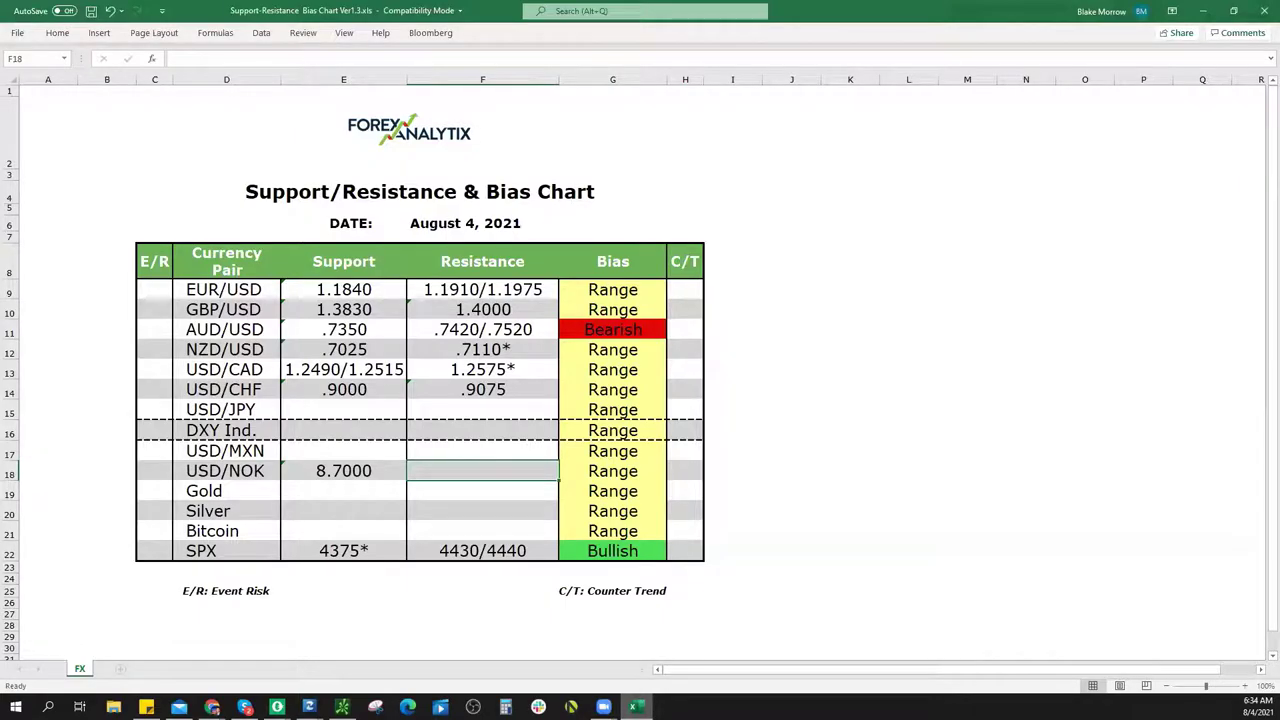
{"action": "key", "text": "alt+Tab"}
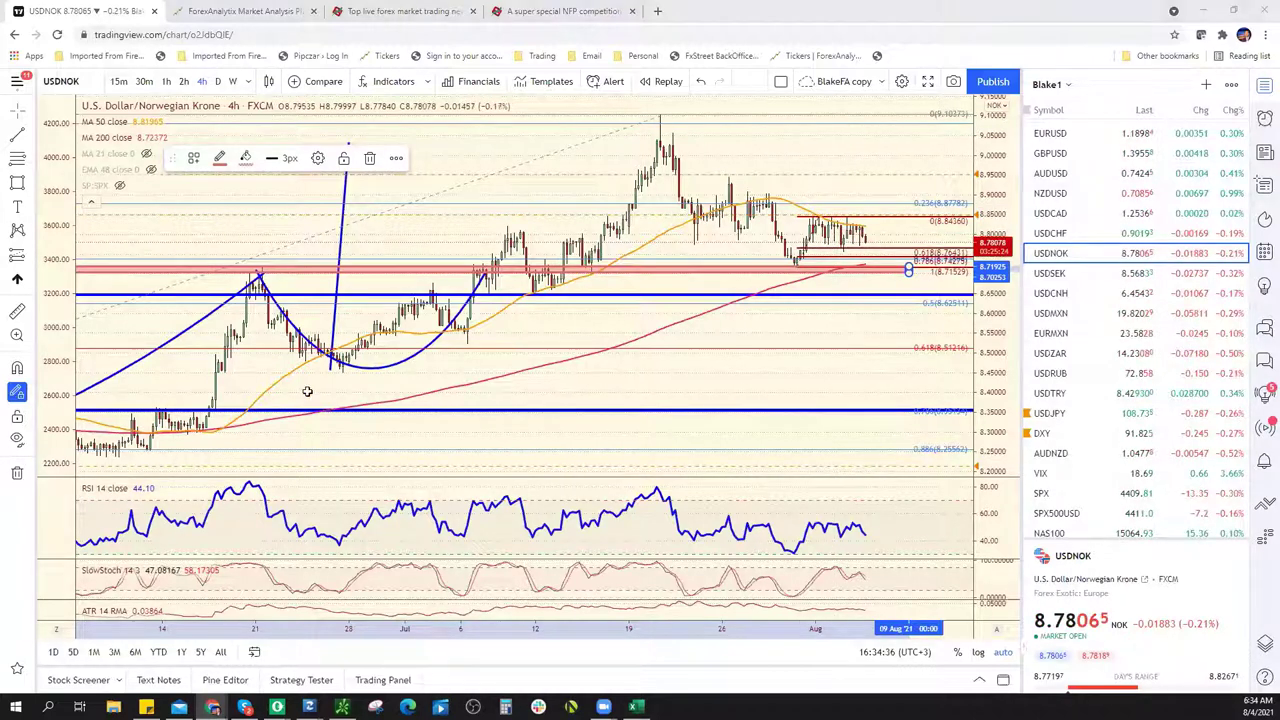
{"action": "key", "text": "alt+Tab"}
Type 8.8500 into the USD/NOK resistance cell F18
{"action": "left_click", "coordinate": [503, 469]}
{"action": "type", "text": "8.8500"}
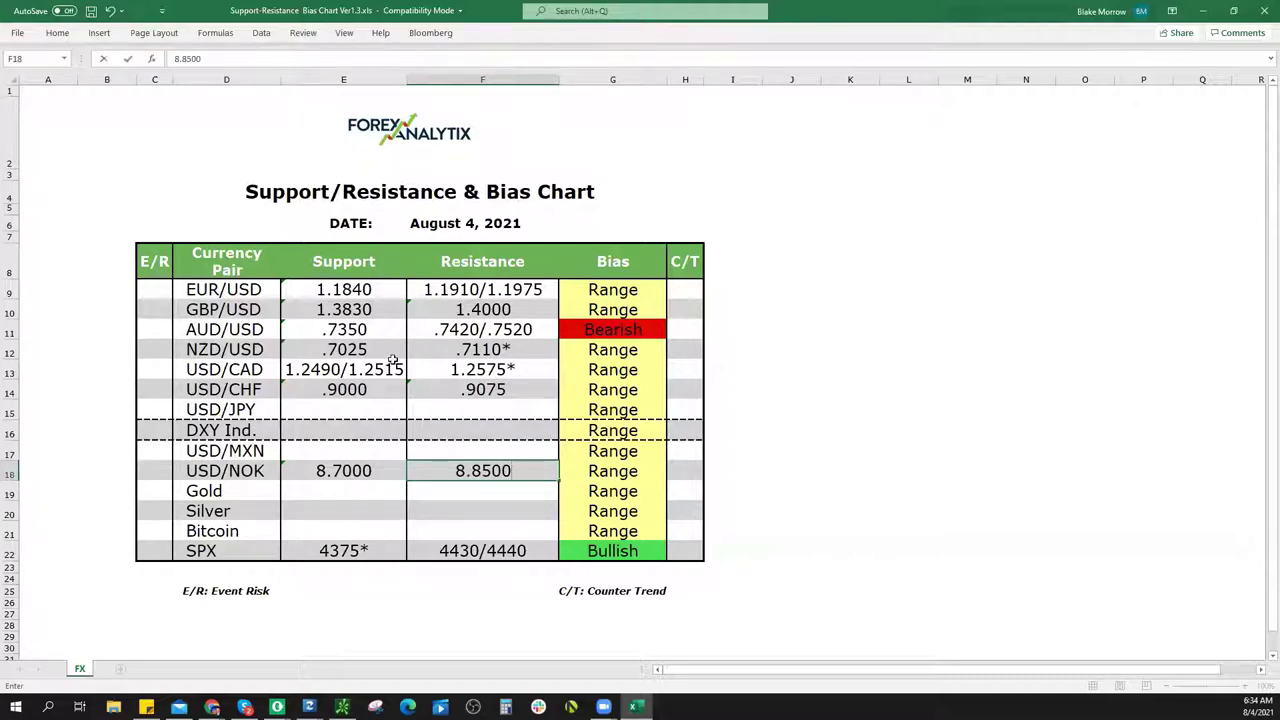
{"action": "key", "text": "alt+Tab"}
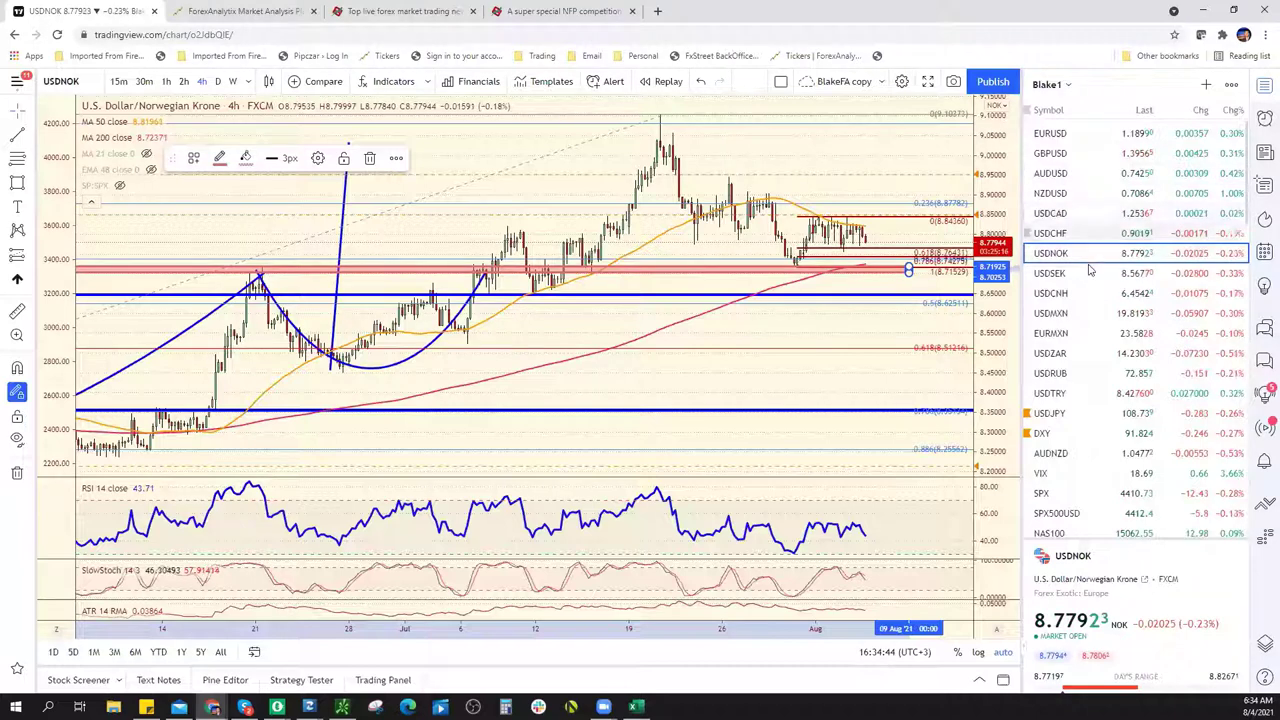
Load the USDMXN 4-hour chart and remove its price alert line
{"action": "left_click", "coordinate": [1094, 314]}
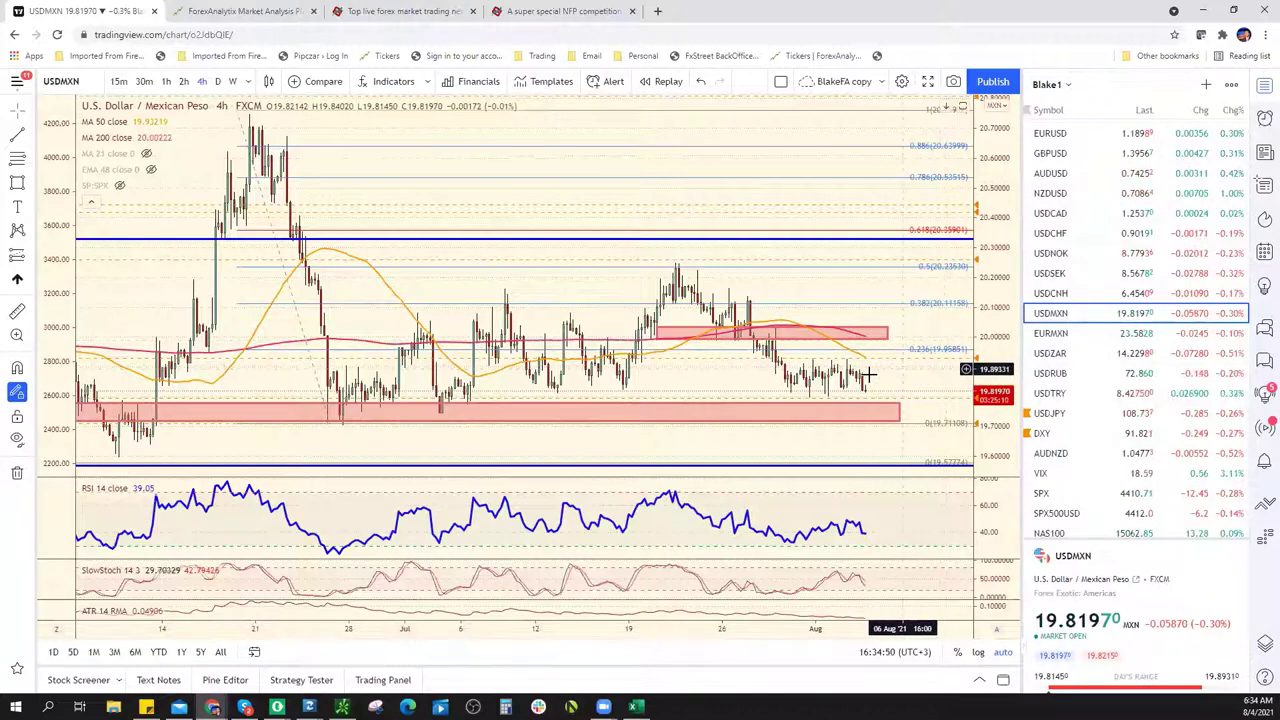
{"action": "key", "text": "alt+a"}
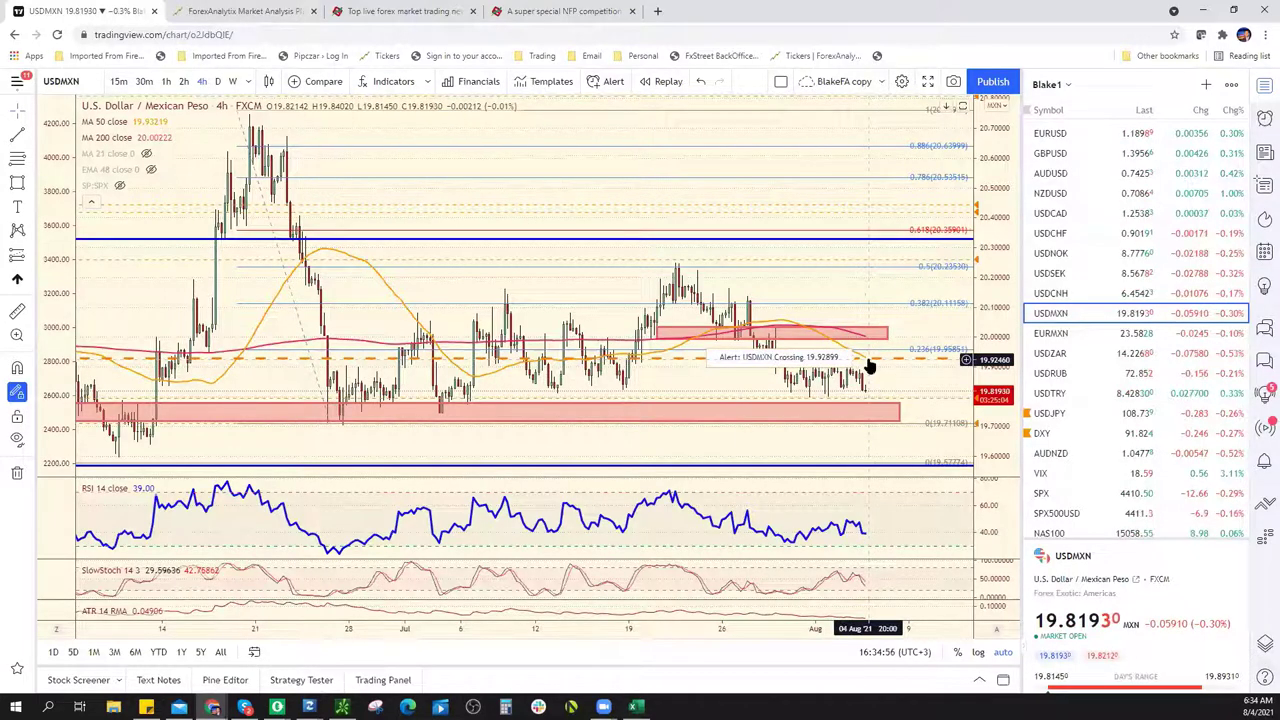
{"action": "key", "text": "Delete"}
{"action": "key", "text": "ctrl+z"}
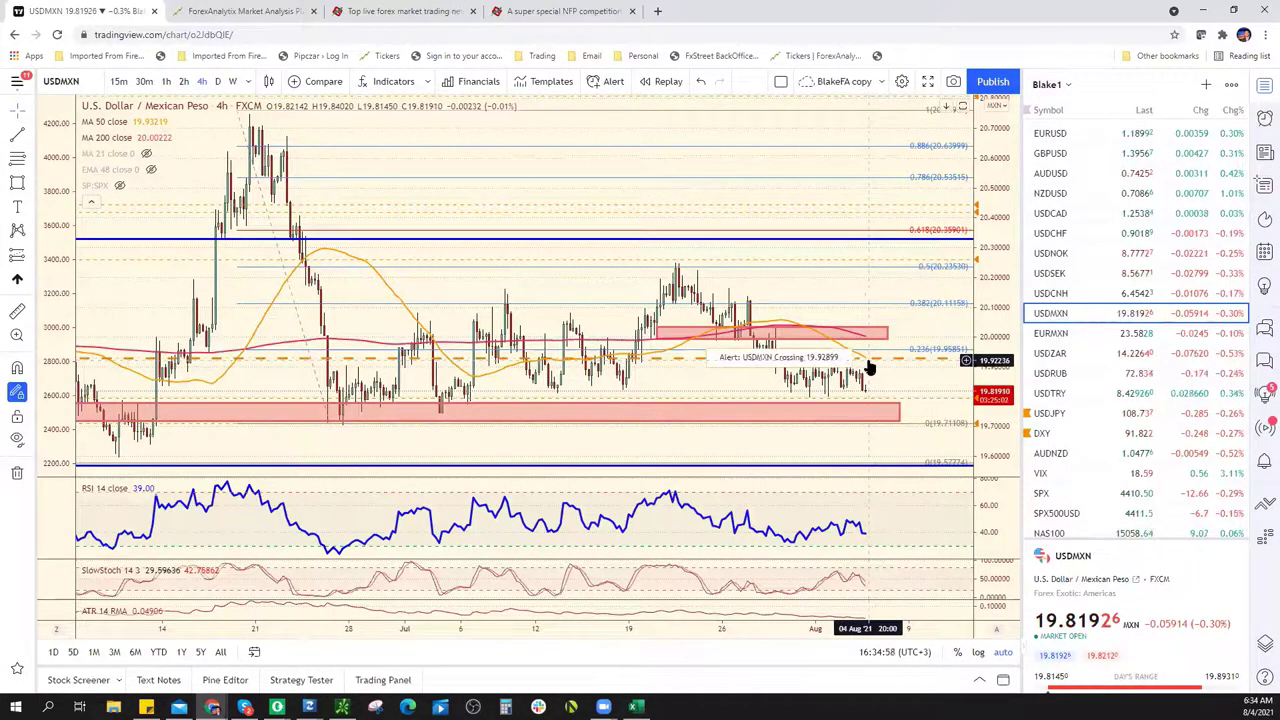
{"action": "key", "text": "Delete"}
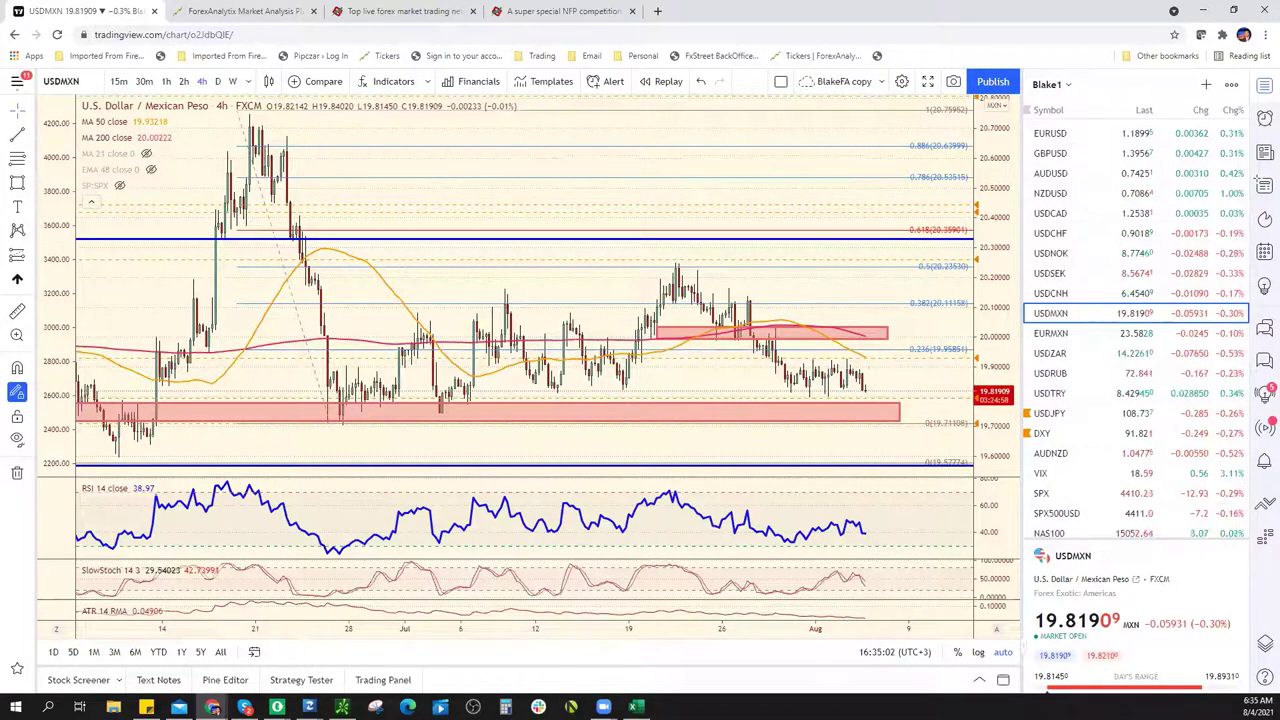
{"action": "key", "text": "alt+Tab"}
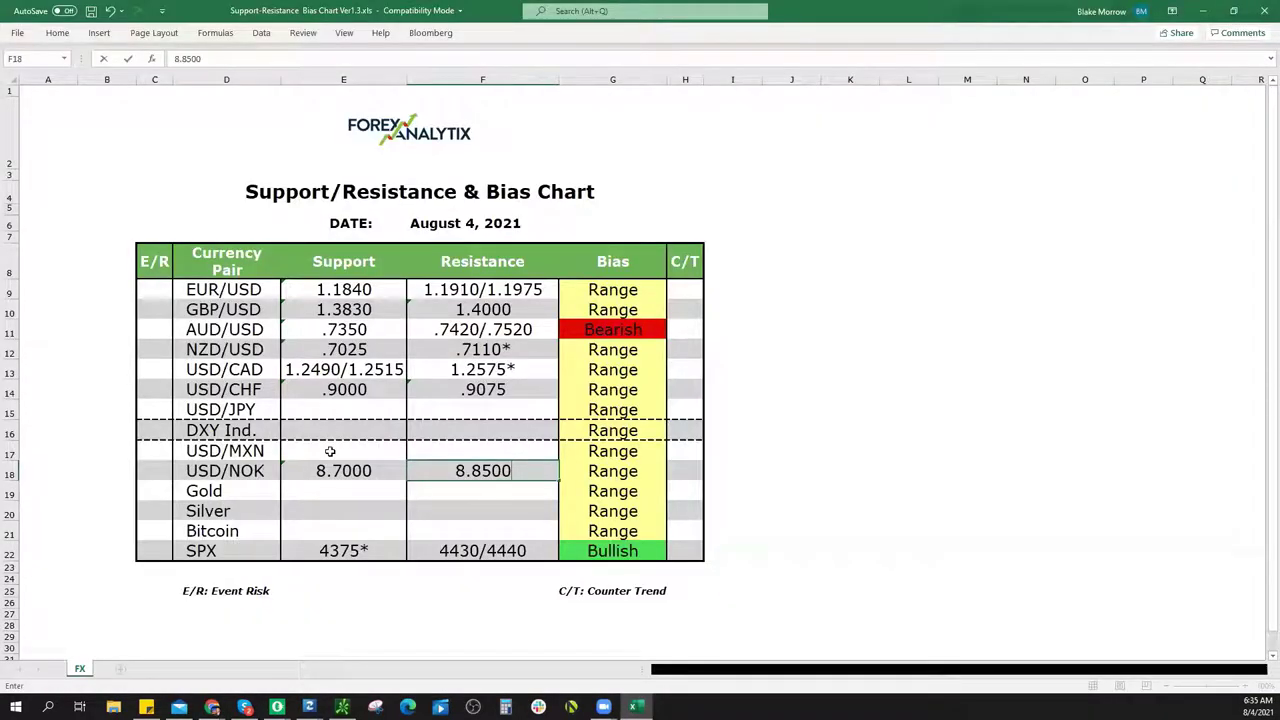
Enter USD/MXN support 19.7000 in E17 and resistance 19.9500 in F17
{"action": "left_click", "coordinate": [333, 451]}
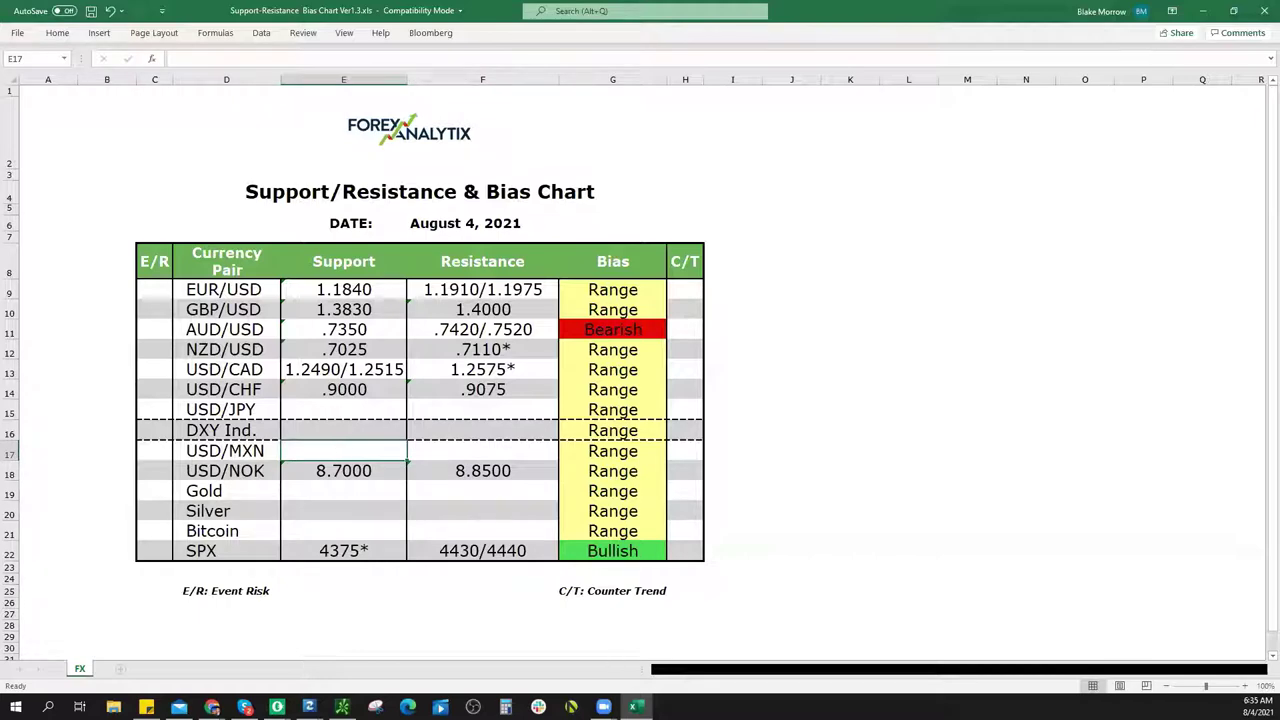
{"action": "key", "text": "alt+Tab"}
{"action": "key", "text": "alt+Tab"}
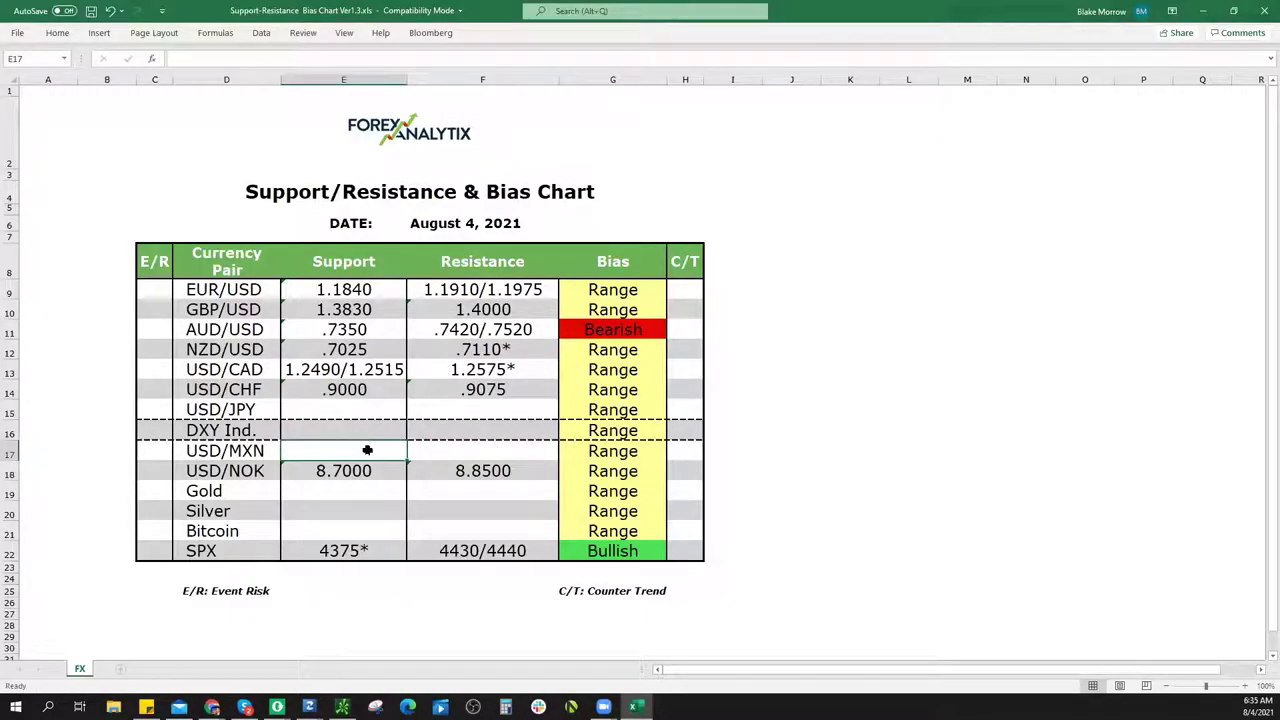
{"action": "type", "text": "19.700"}
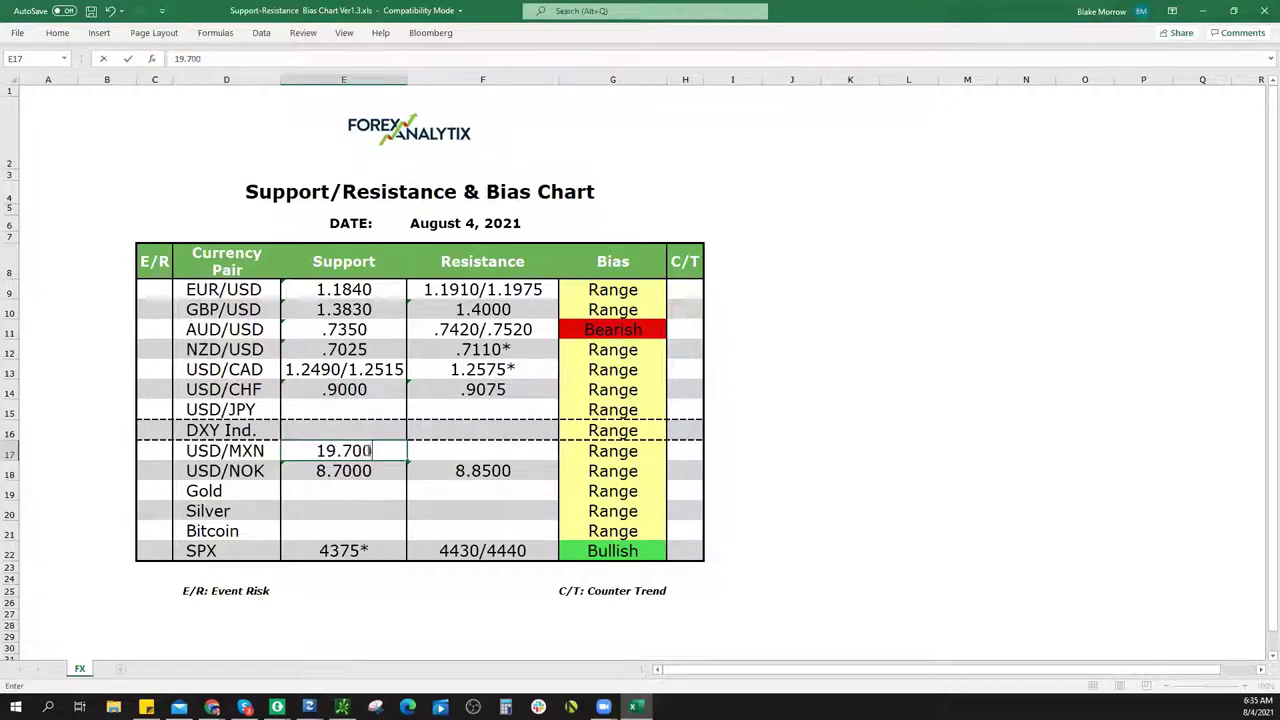
{"action": "type", "text": "0"}
{"action": "key", "text": "Tab"}
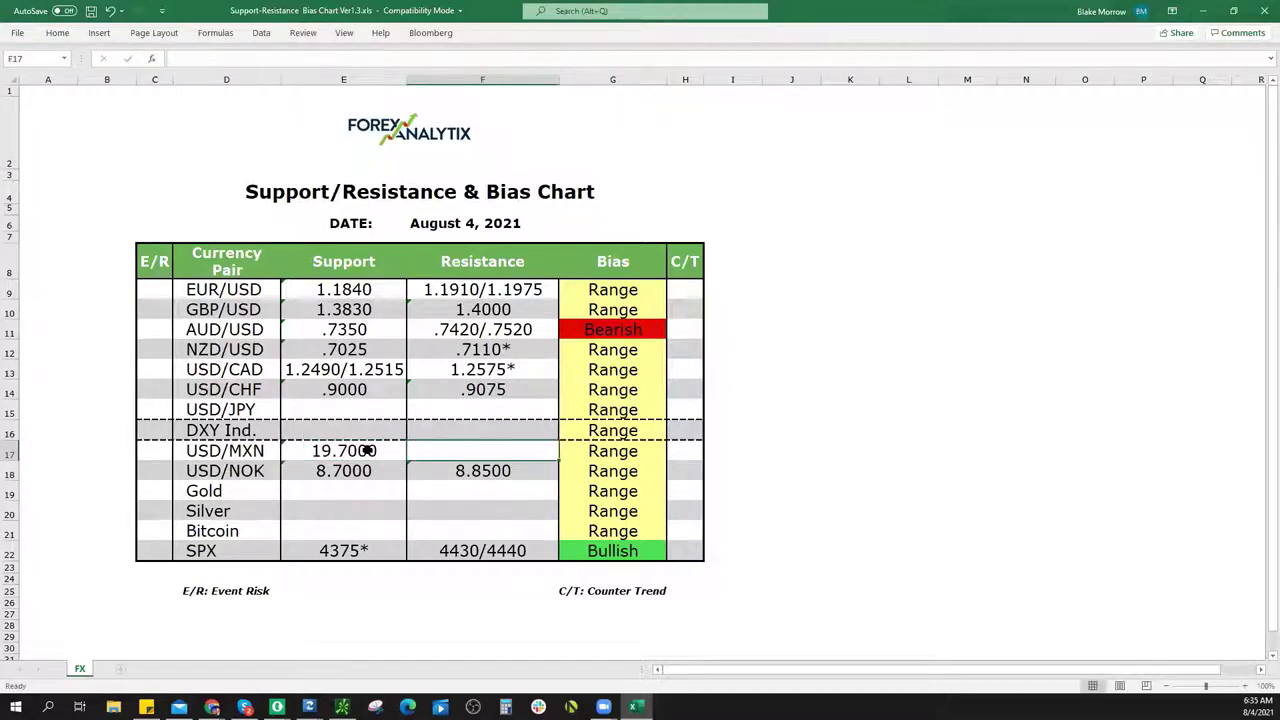
{"action": "type", "text": "19.95"}
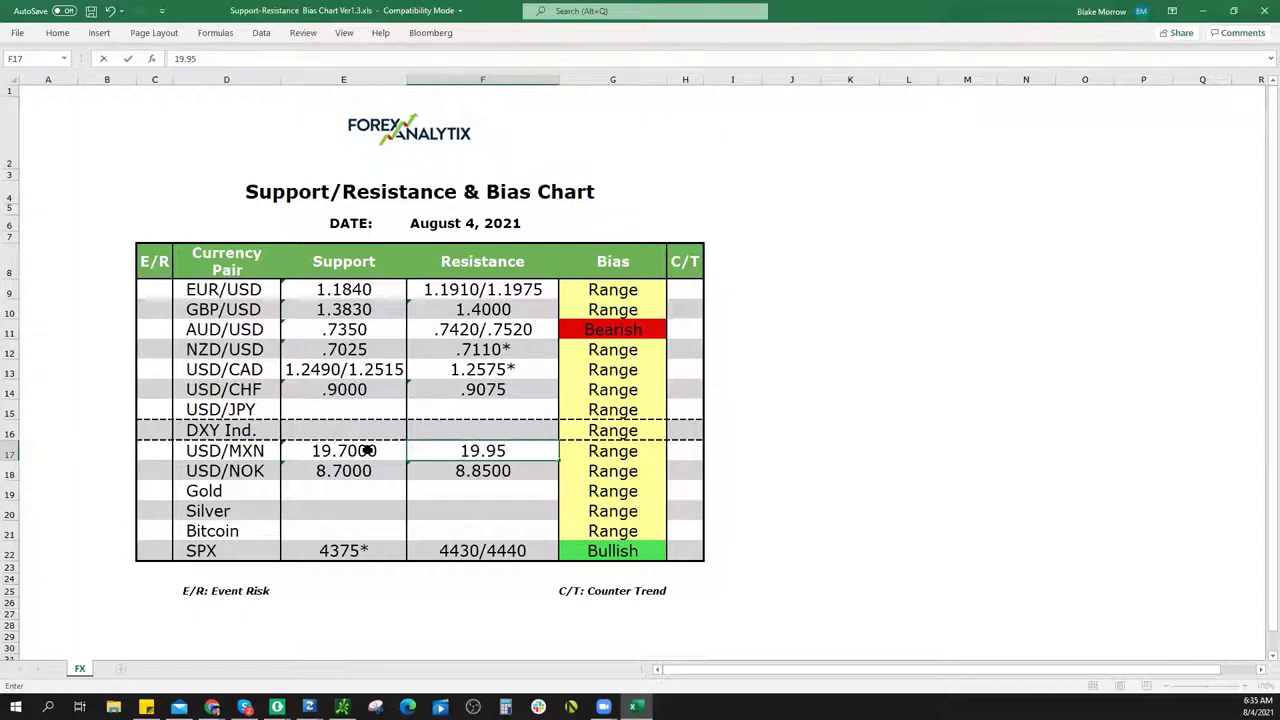
{"action": "type", "text": "00"}
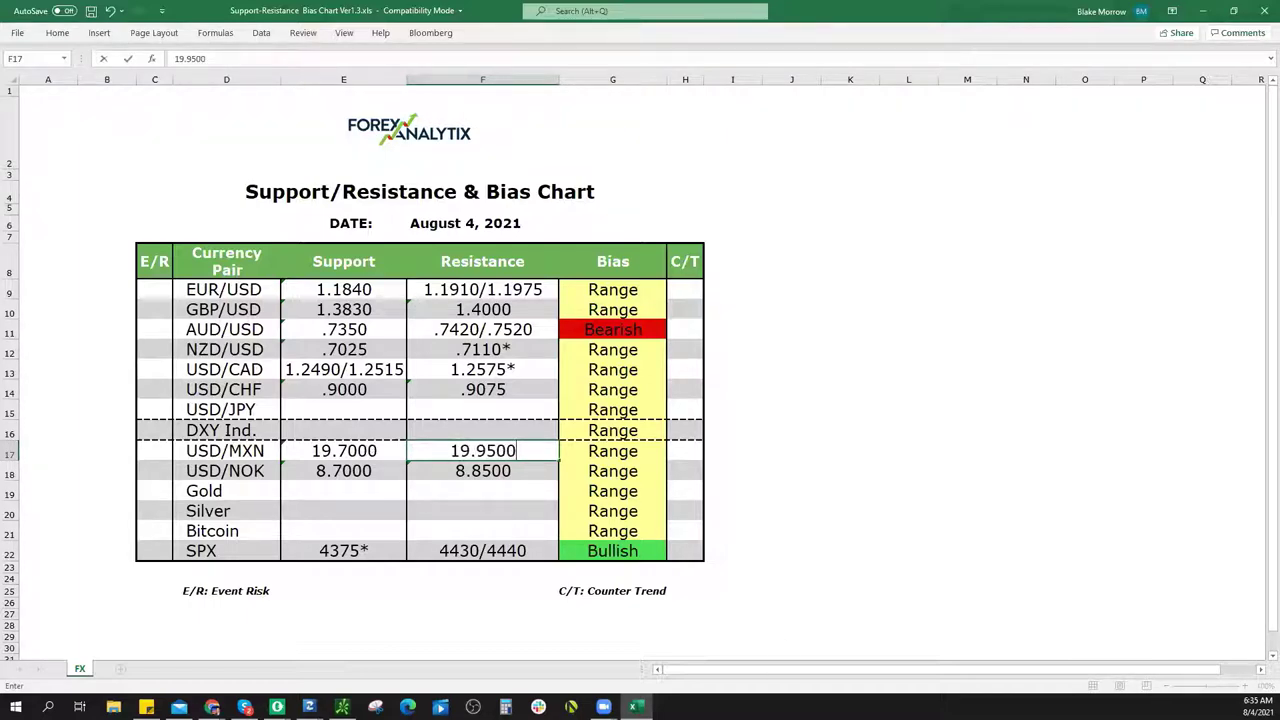
{"action": "key", "text": "alt+Tab"}
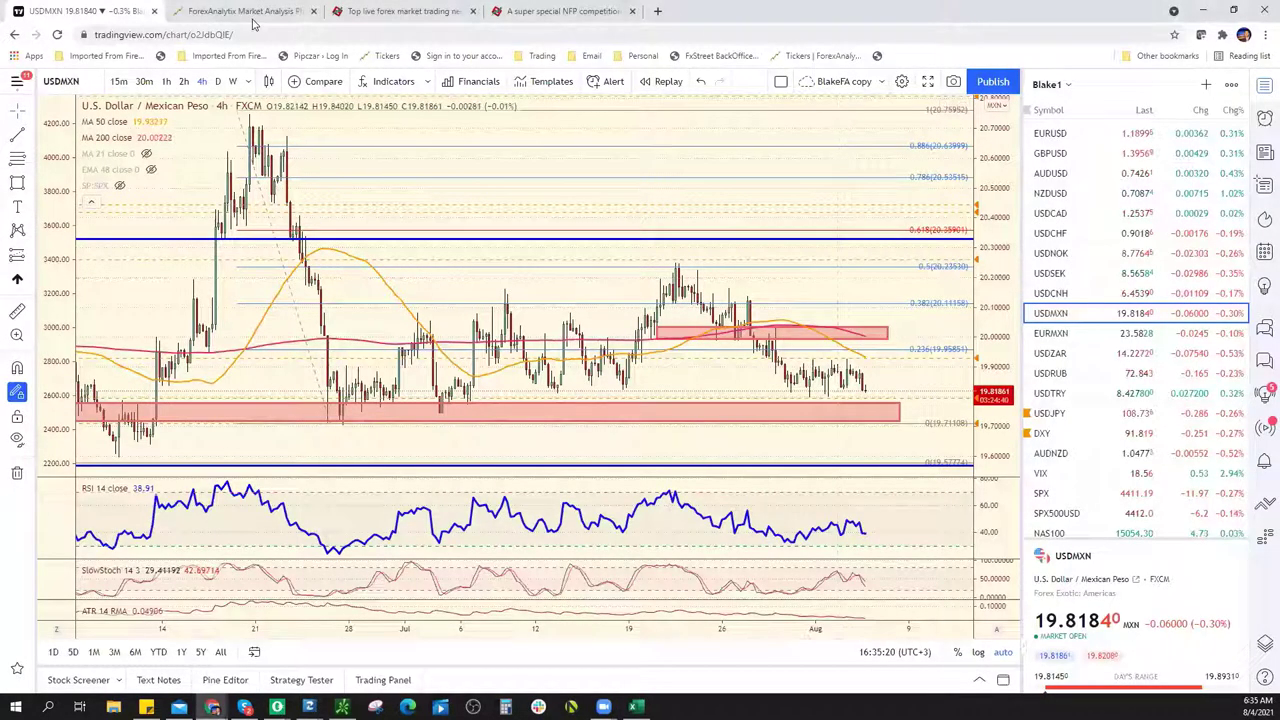
Compare against the August 3 ForexAnalytix bias chart, then delete the alert line from the USDMXN chart
{"action": "key", "text": "ctrl+Tab"}
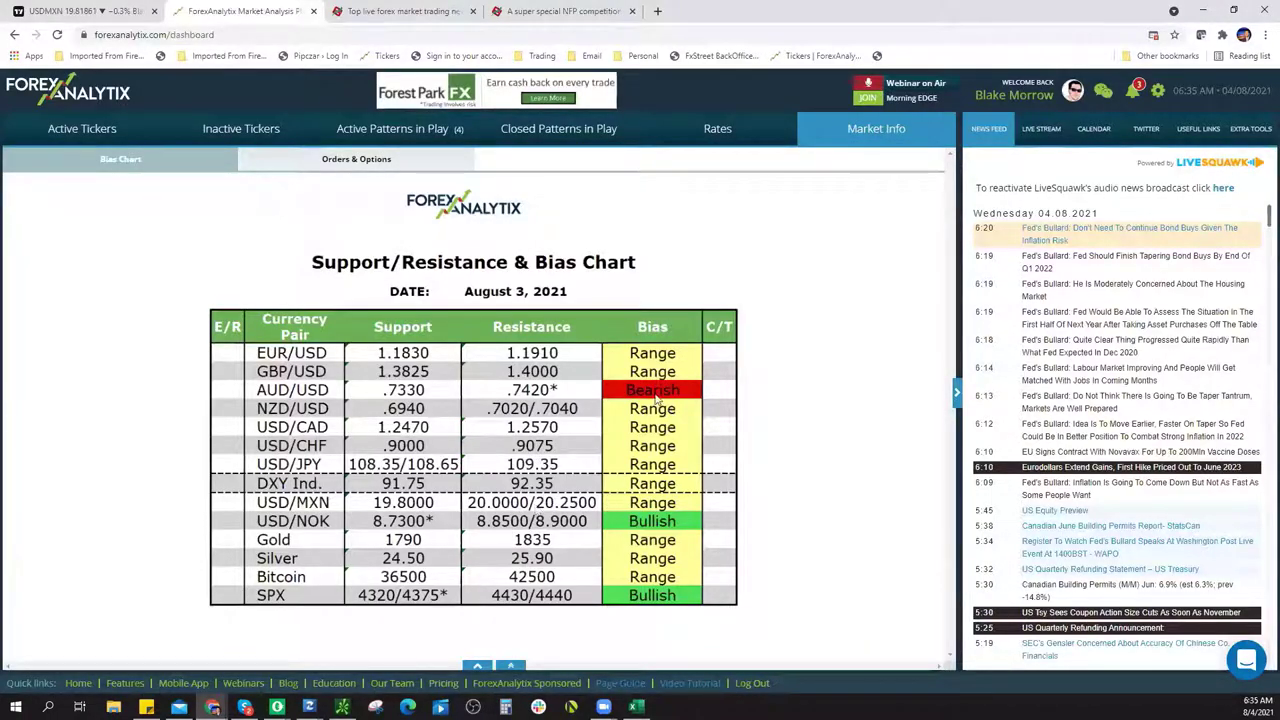
{"action": "left_click", "coordinate": [80, 17]}
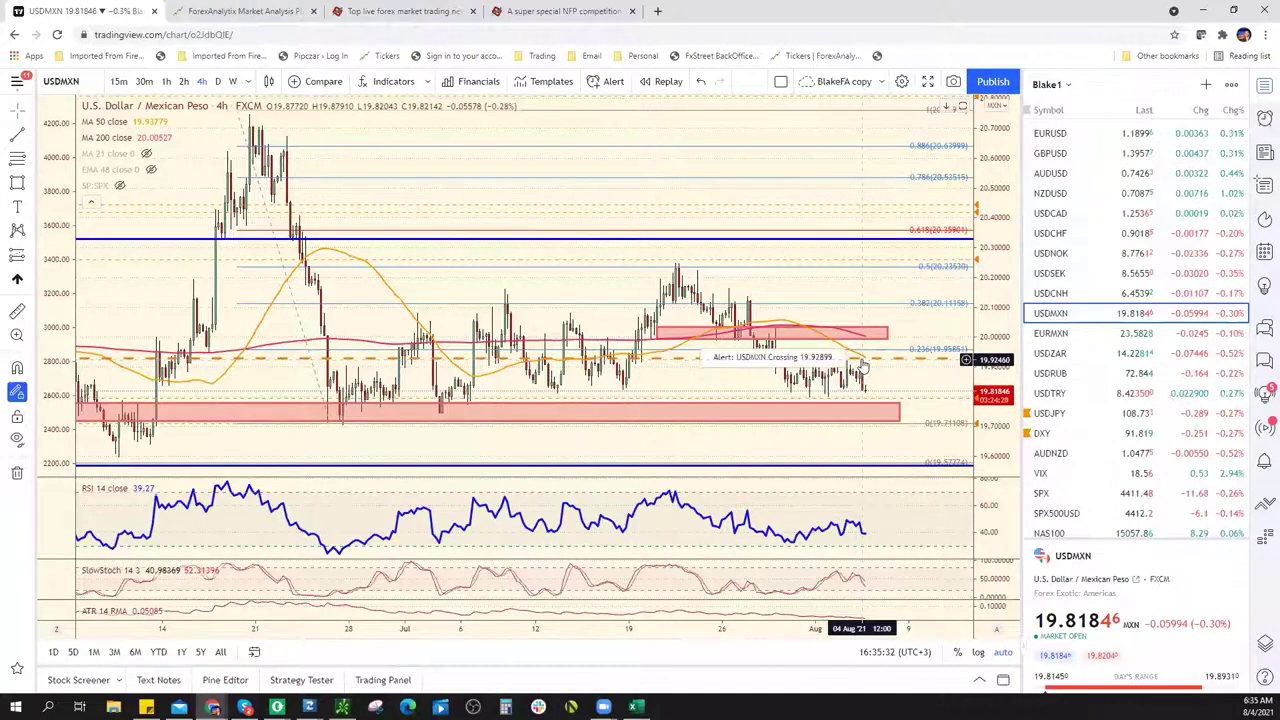
{"action": "left_click", "coordinate": [862, 362]}
{"action": "key", "text": "Delete"}
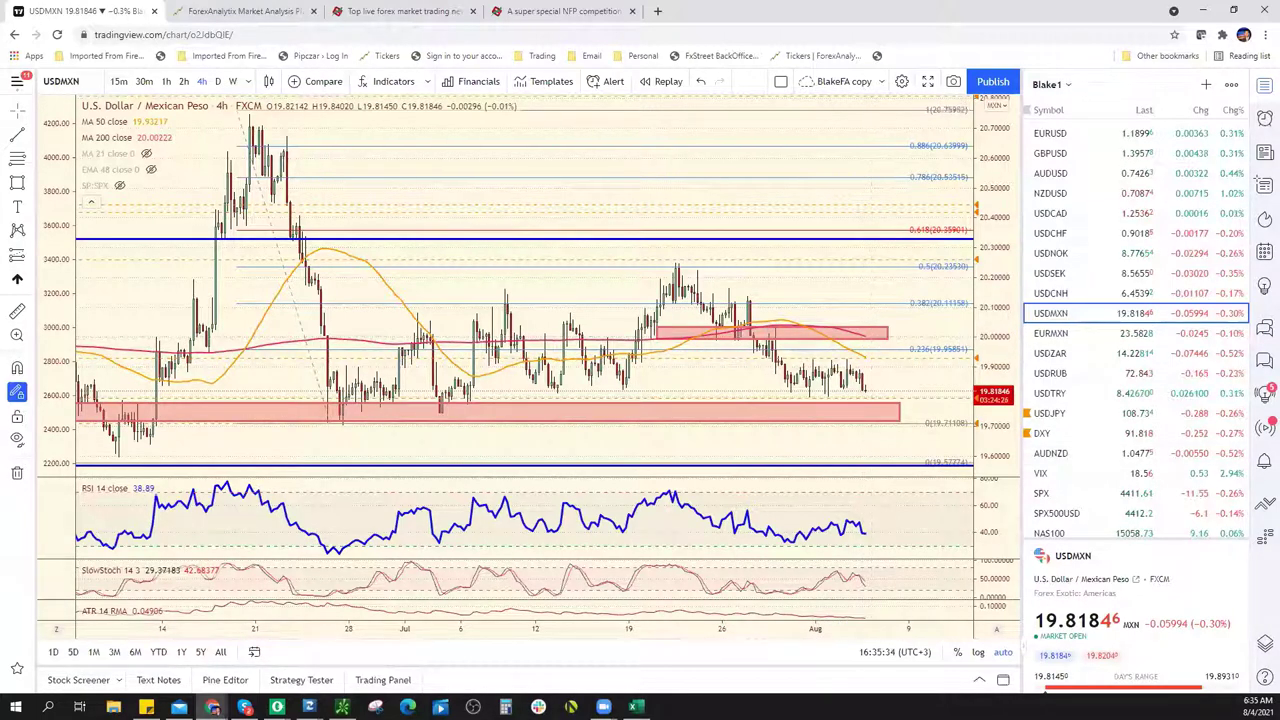
{"action": "key", "text": "alt+Tab"}
Replace the USD/MXN resistance in F17 with 20.0000, fixing a mistyped 20.2000
{"action": "double_click", "coordinate": [523, 453]}
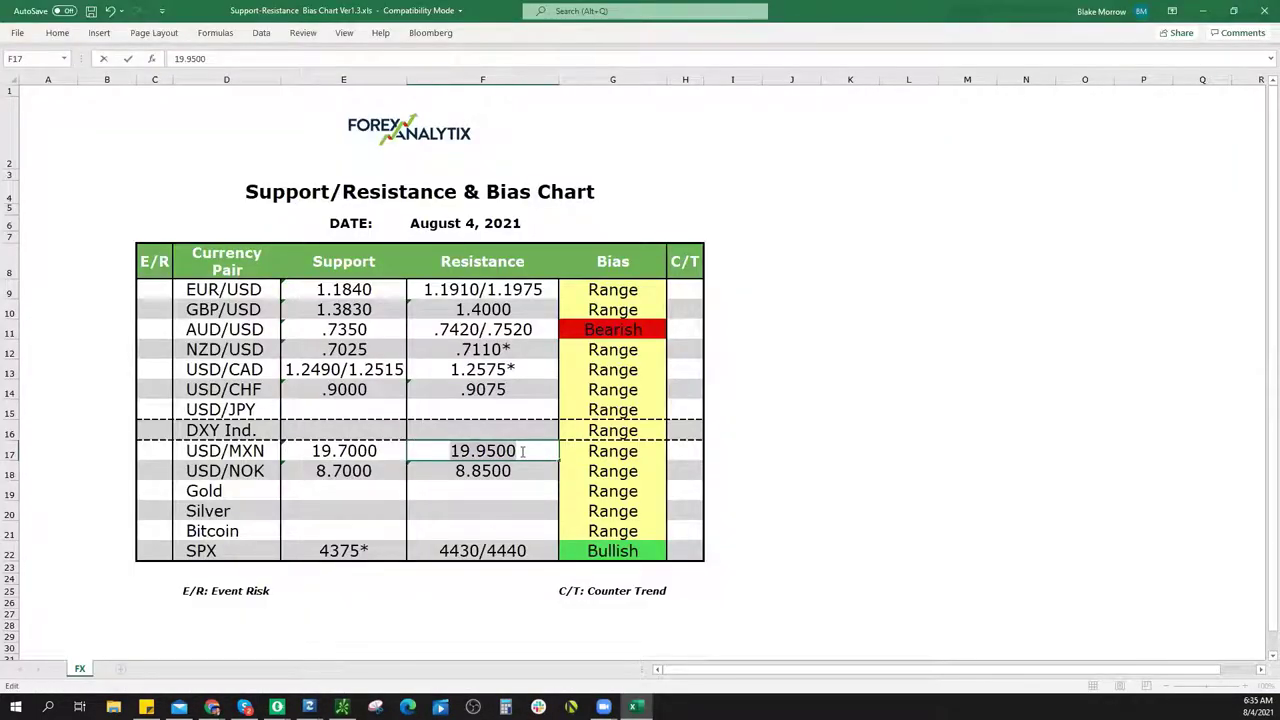
{"action": "type", "text": "20.2000"}
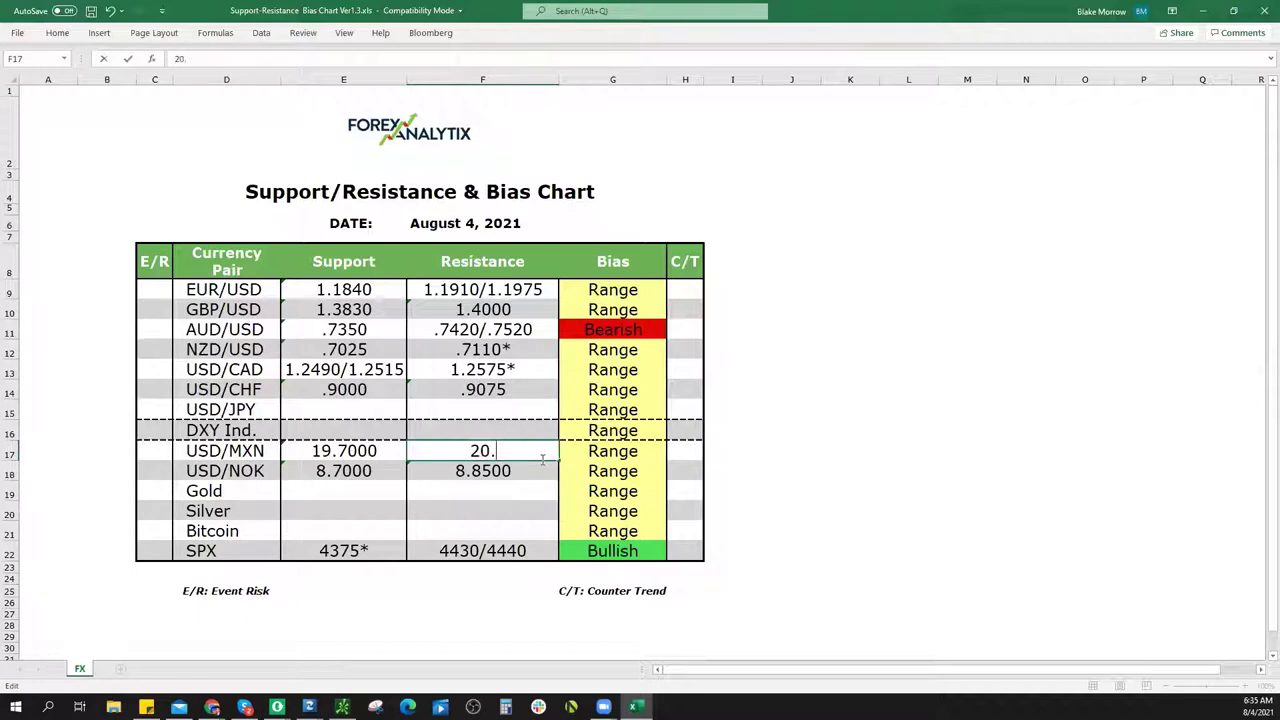
{"action": "key", "text": "BackSpace"}
{"action": "key", "text": "BackSpace"}
{"action": "key", "text": "BackSpace"}
{"action": "key", "text": "BackSpace"}
{"action": "type", "text": "0000"}
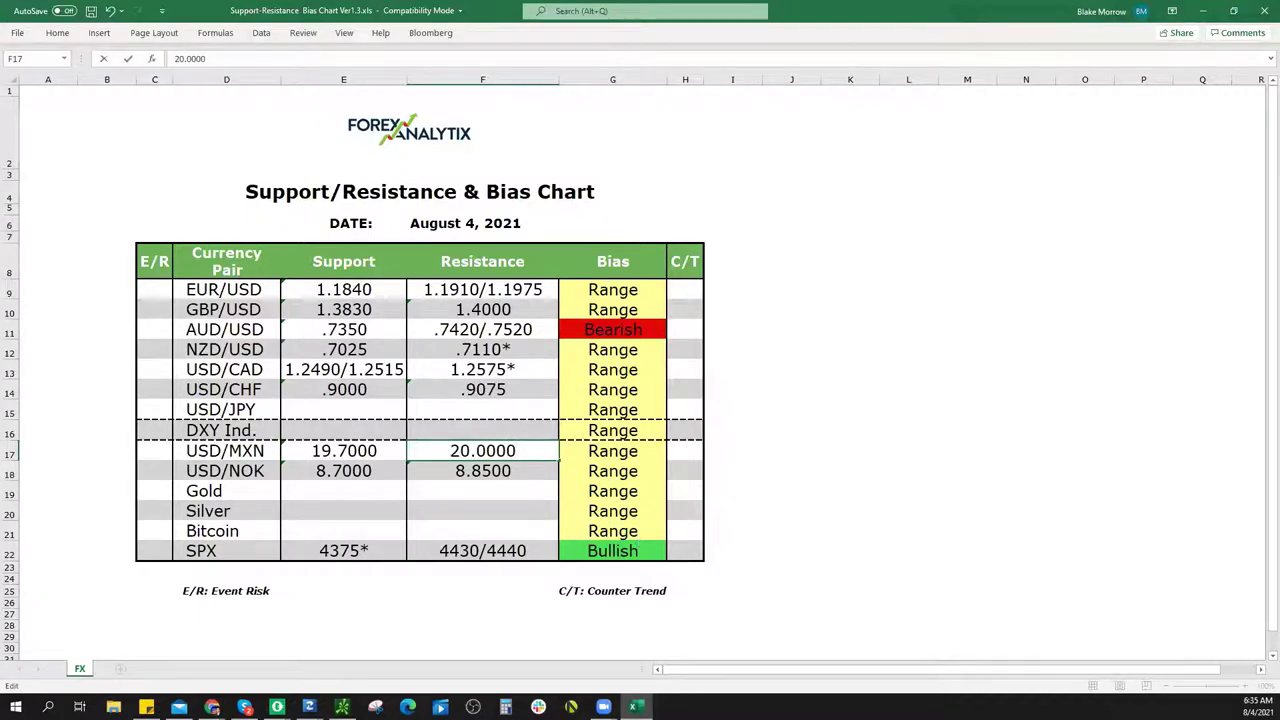
{"action": "key", "text": "alt+Tab"}
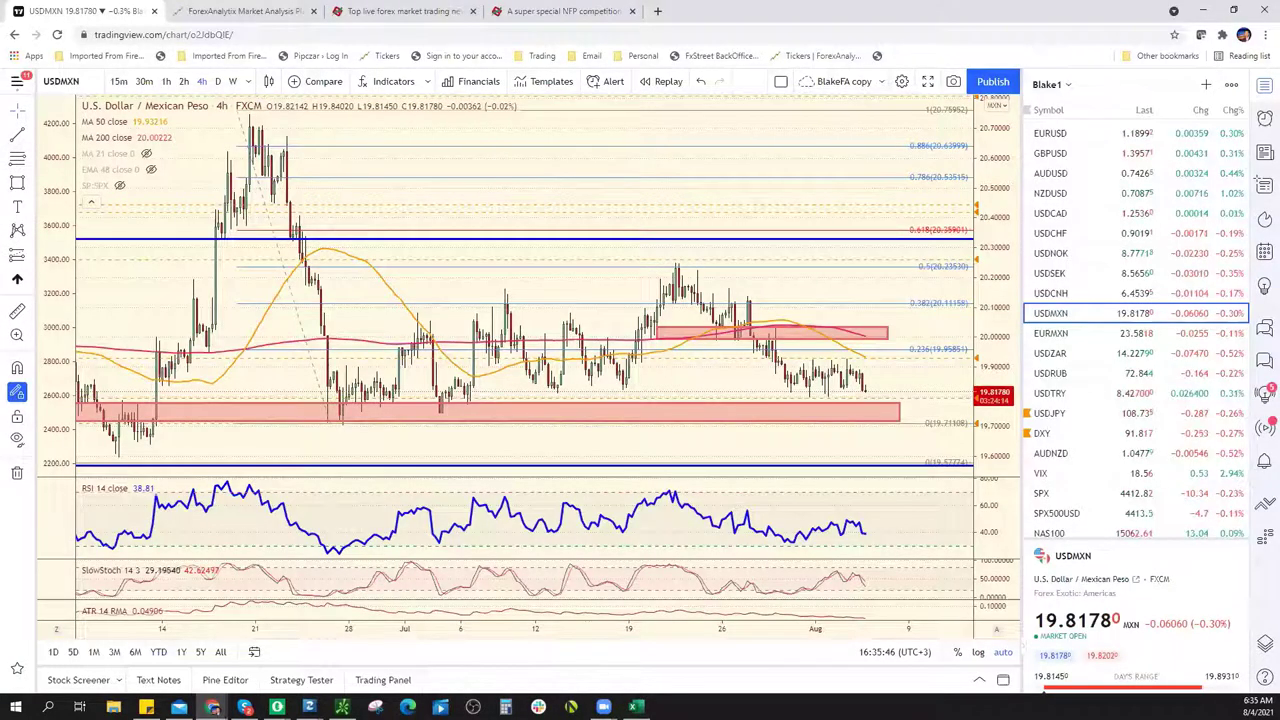
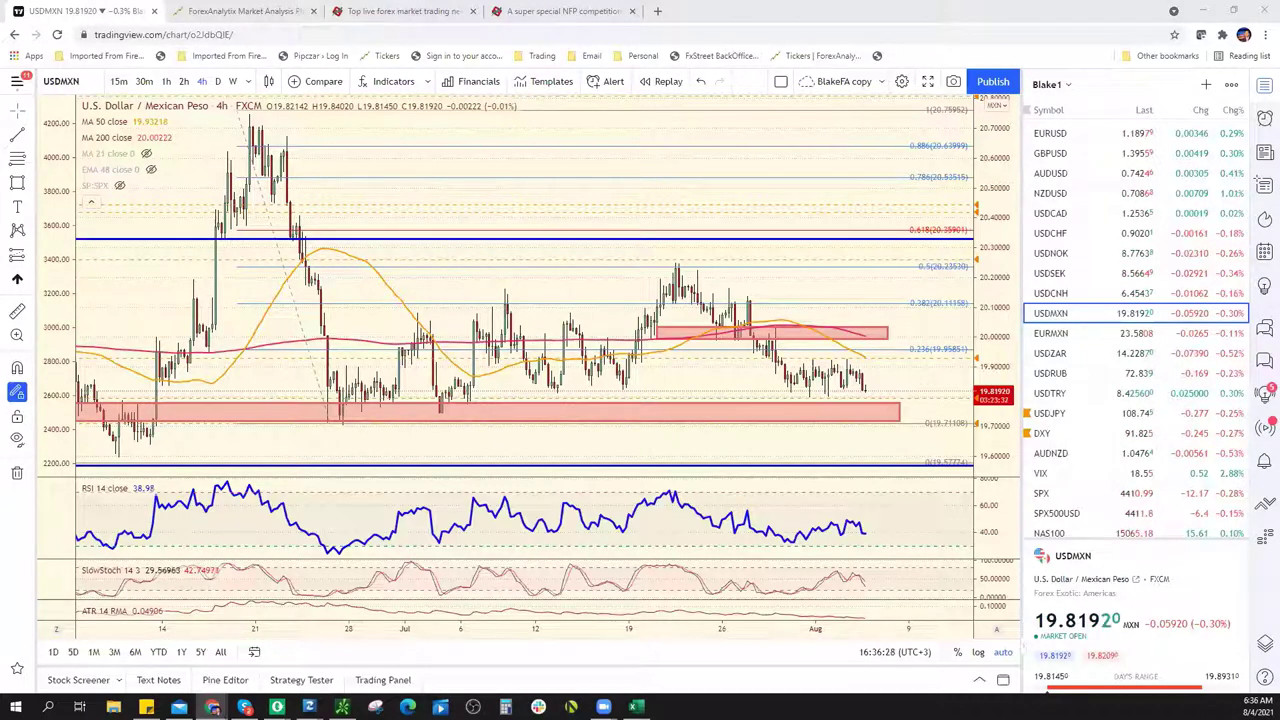
Review the USDMXN pink support and resistance zones, then switch the chart to USDJPY 4-hour
{"action": "left_click", "coordinate": [892, 417]}
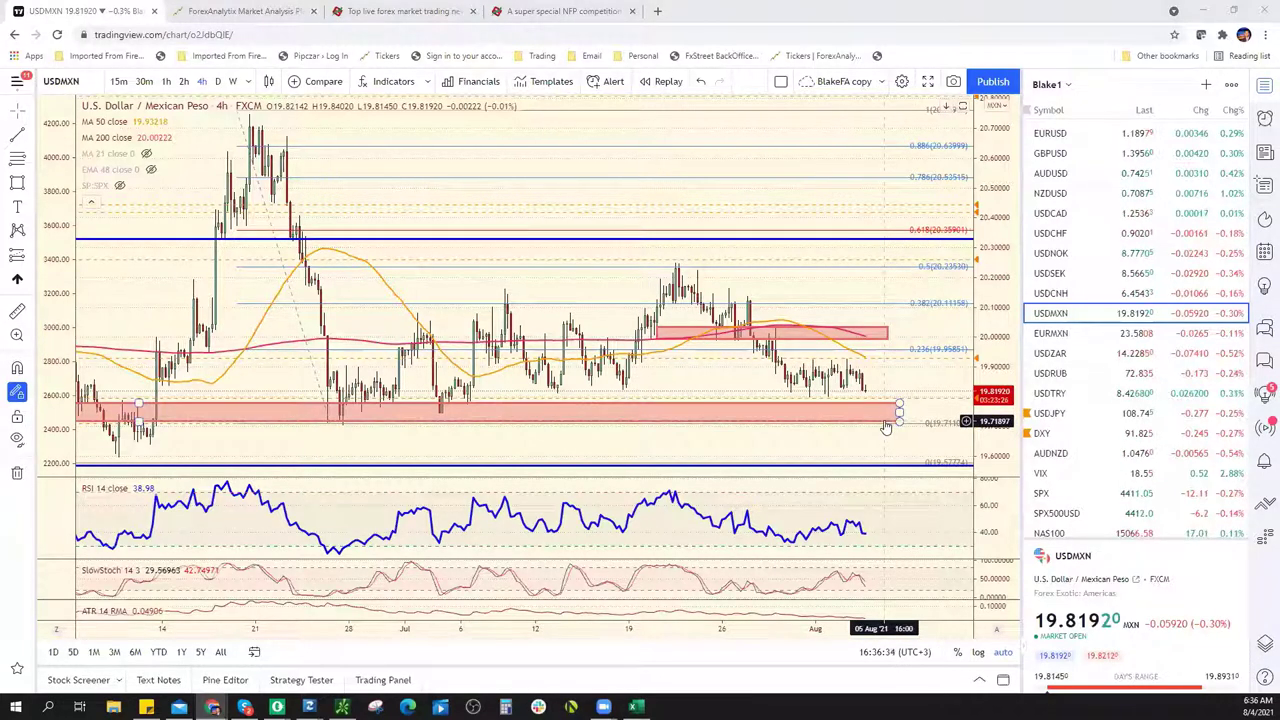
{"action": "key", "text": "Escape"}
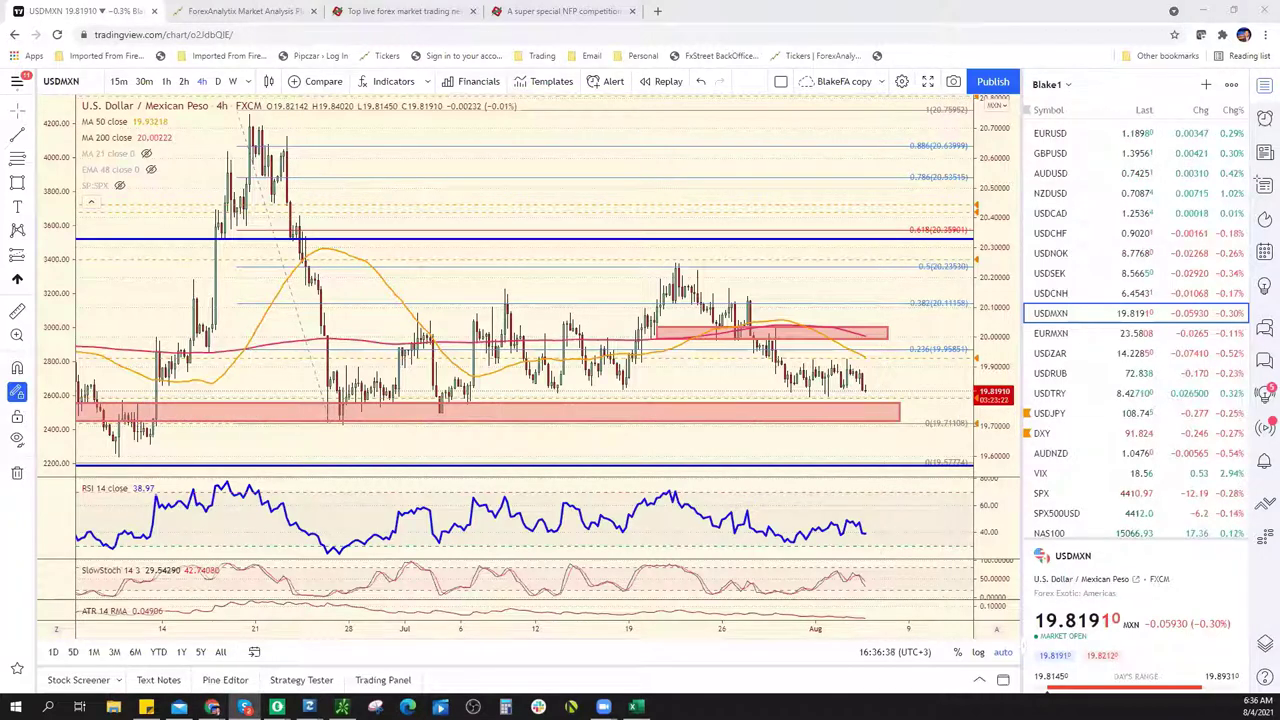
{"action": "left_click", "coordinate": [873, 333]}
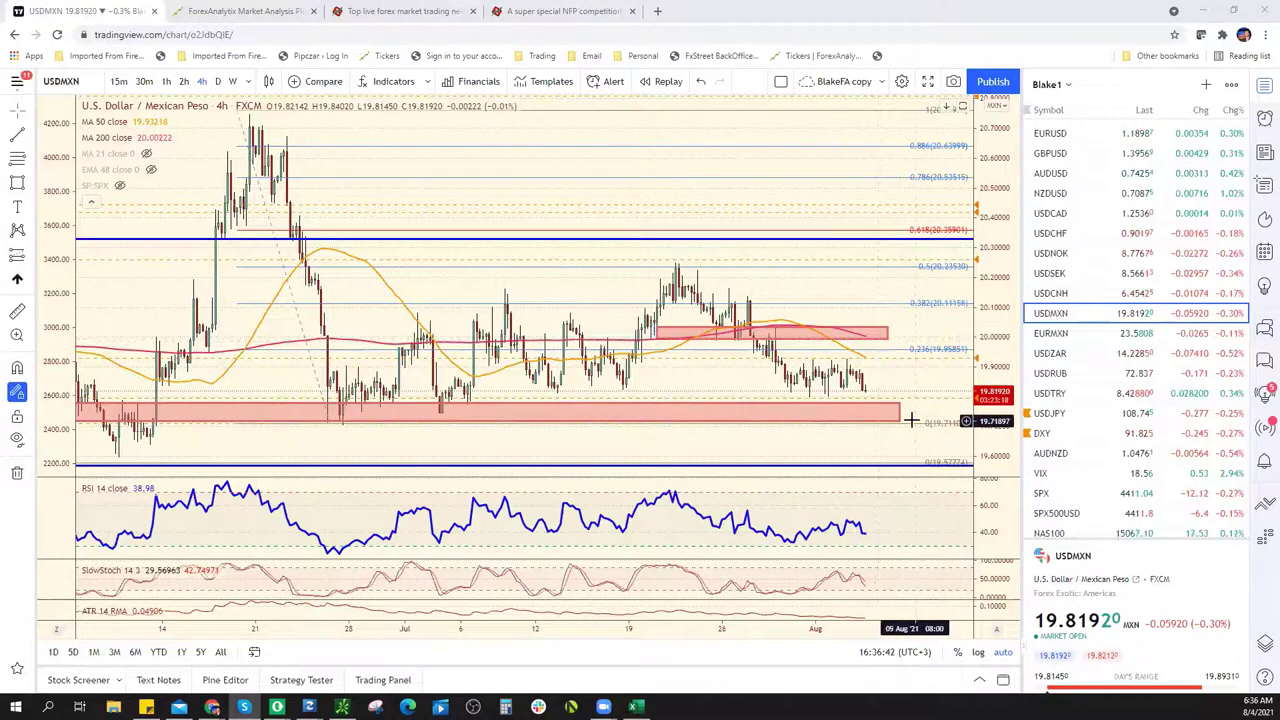
{"action": "left_click", "coordinate": [943, 466]}
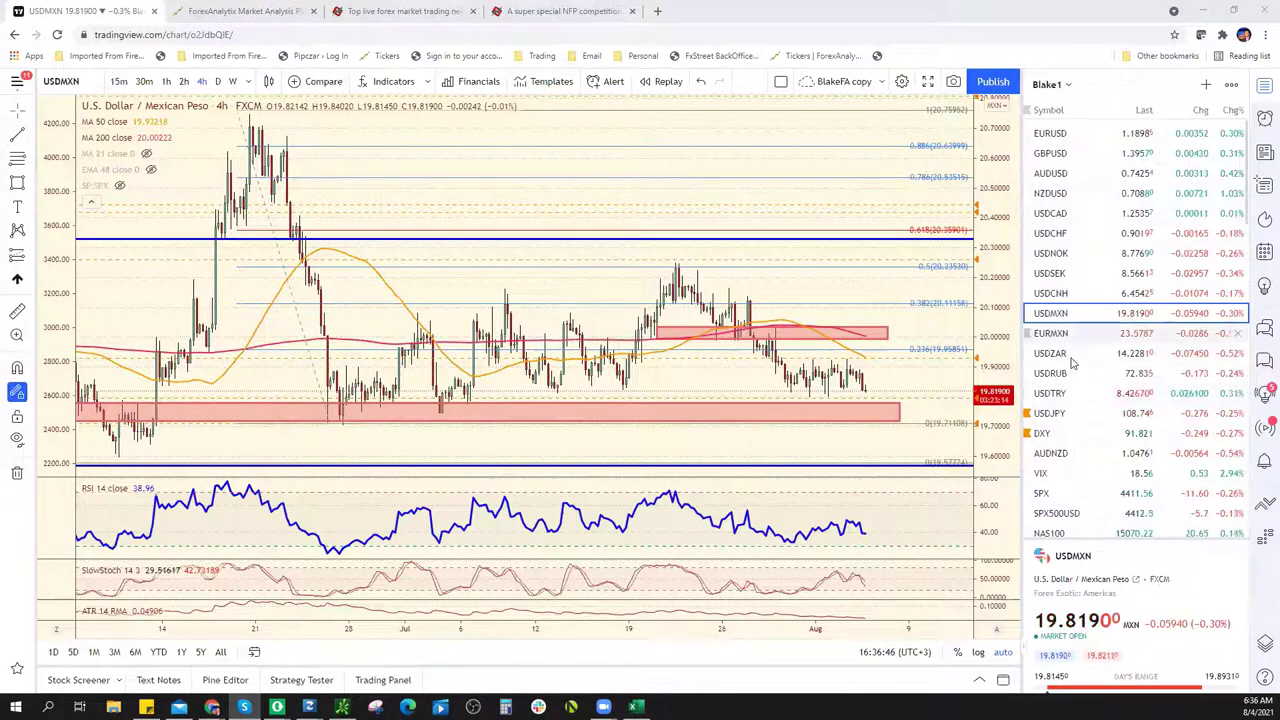
{"action": "left_click", "coordinate": [1080, 422]}
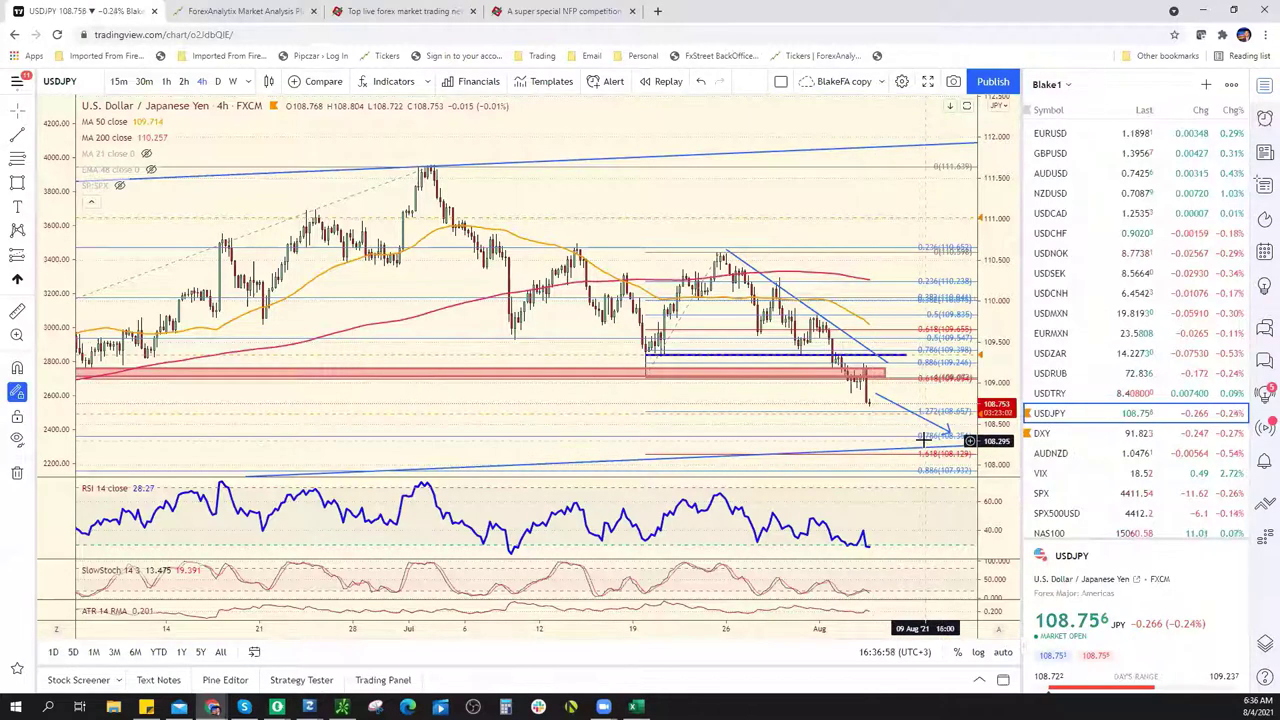
Zoom the USDJPY chart out to late April, then bring up the Excel bias workbook
{"action": "scroll", "coordinate": [922, 440], "scroll_direction": "down", "scroll_amount": 5}
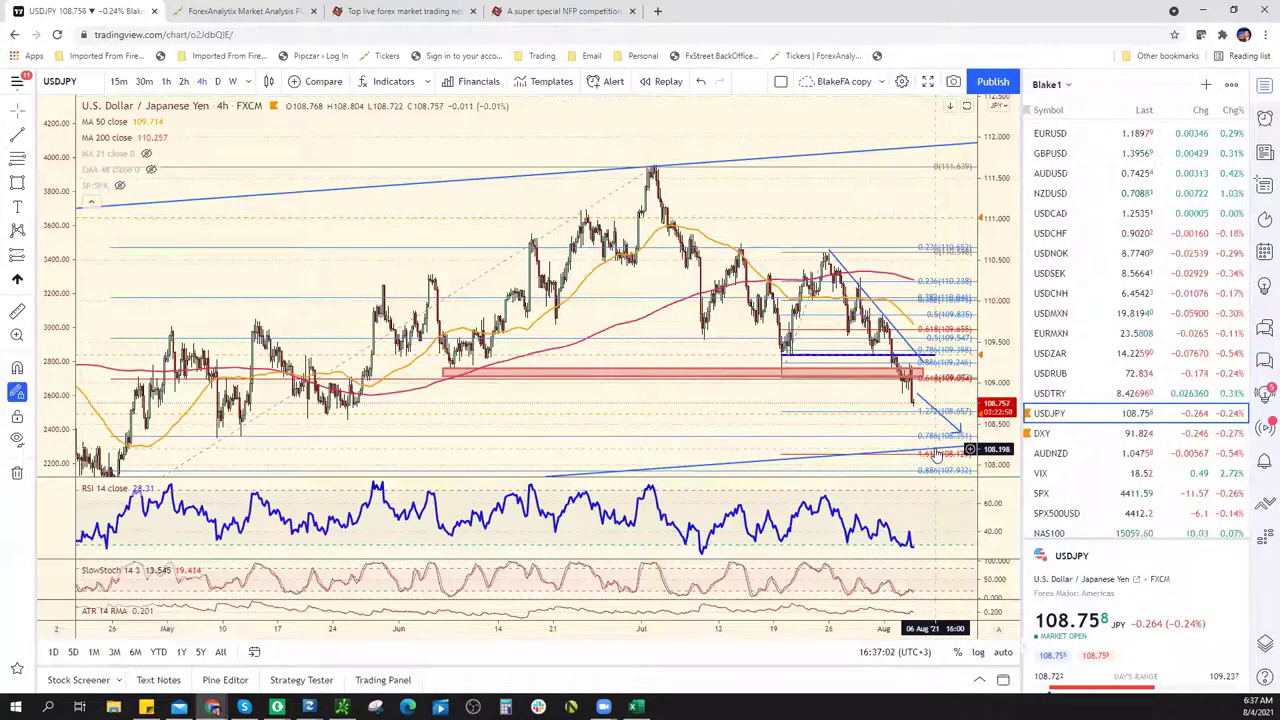
{"action": "key", "text": "alt+Tab"}
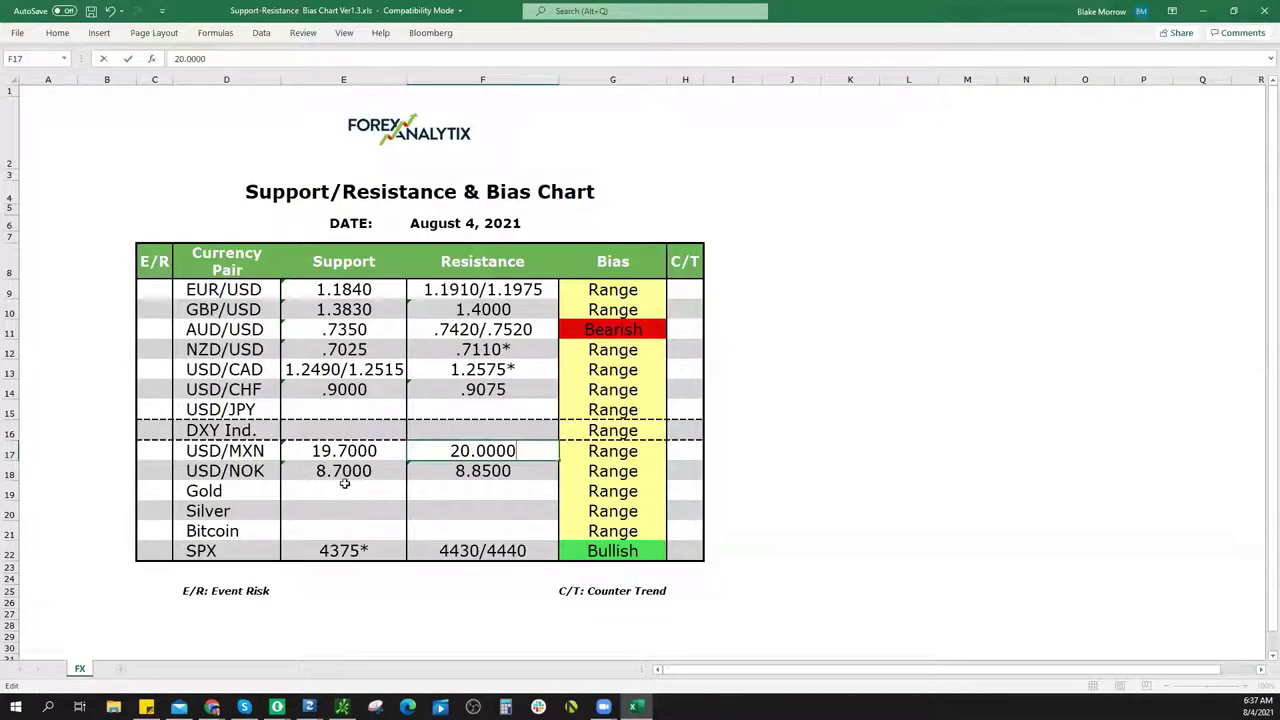
Enter 108.20/108.65 in E15 and compare with the August 3 ForexAnalytix bias chart
{"action": "left_click", "coordinate": [328, 401]}
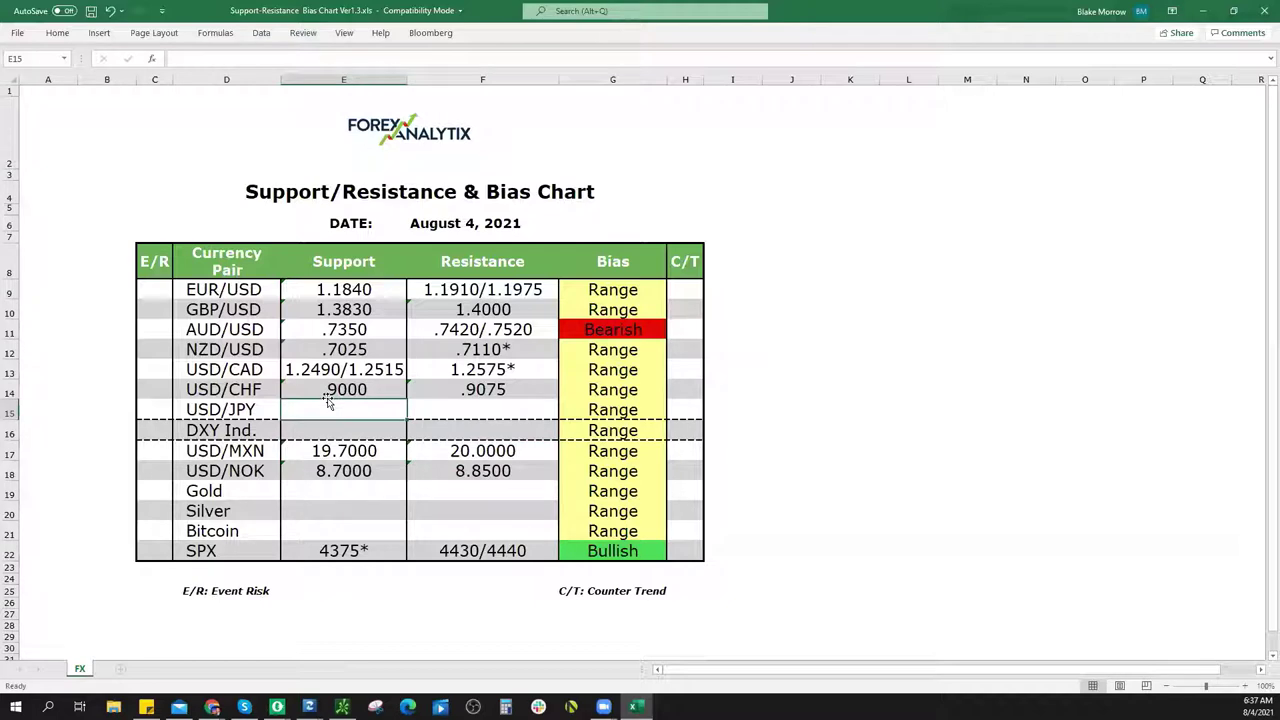
{"action": "type", "text": "108.20"}
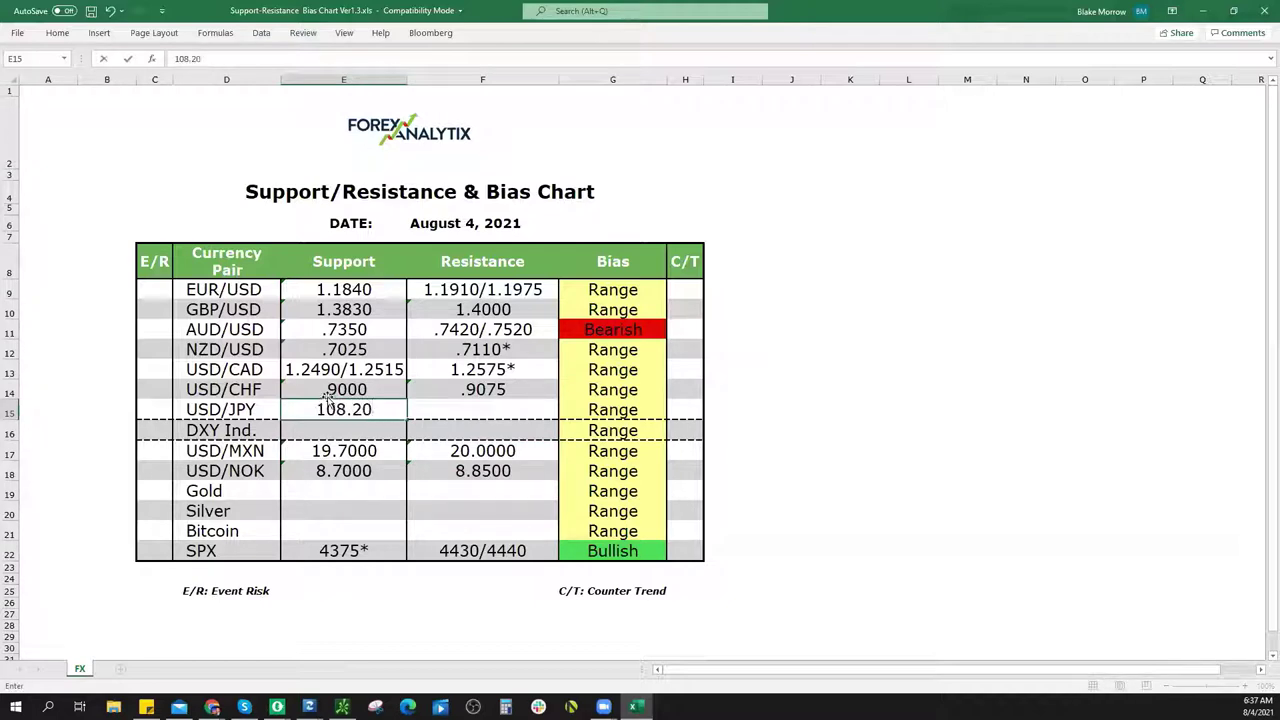
{"action": "type", "text": "/"}
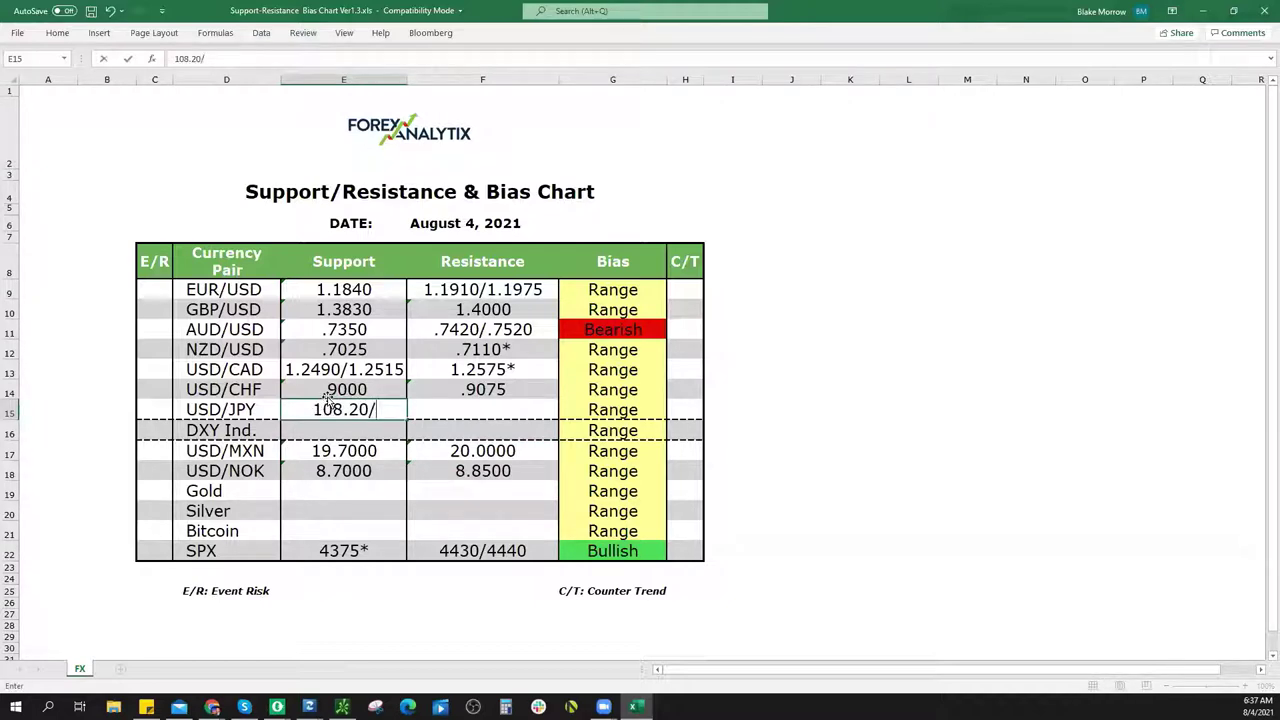
{"action": "type", "text": "108.65"}
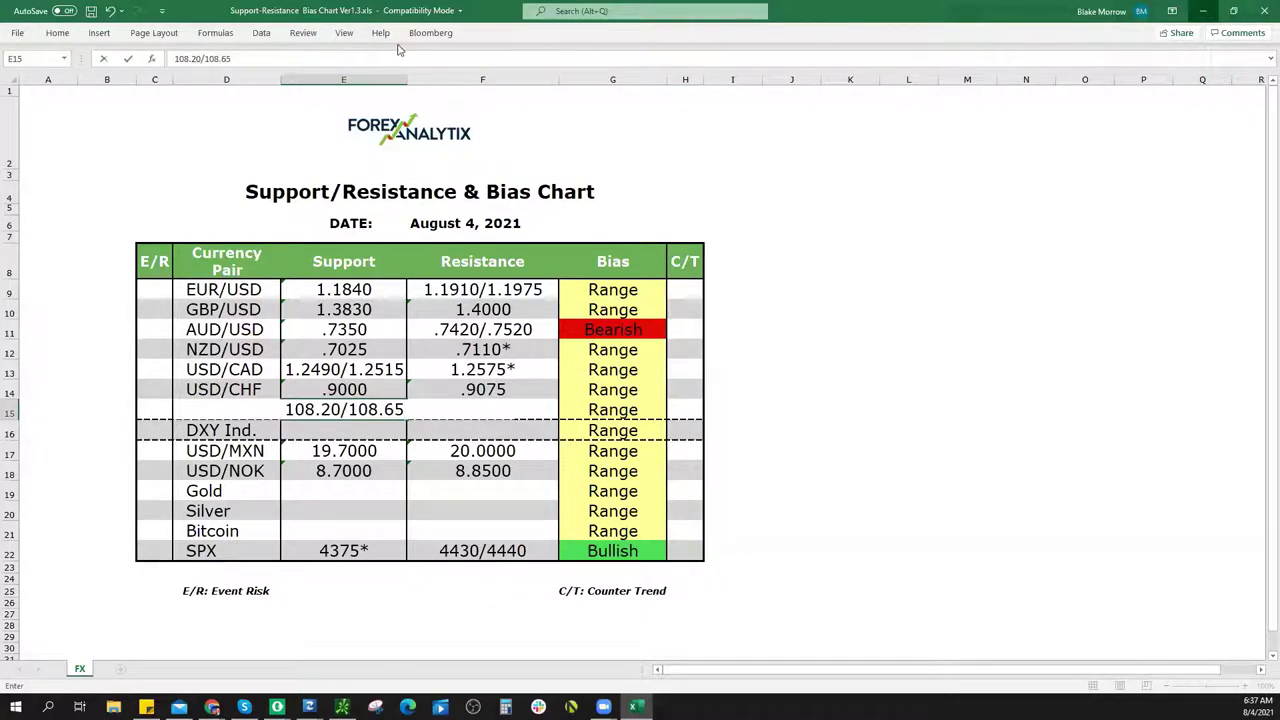
{"action": "key", "text": "alt+Tab"}
{"action": "key", "text": "ctrl+Tab"}
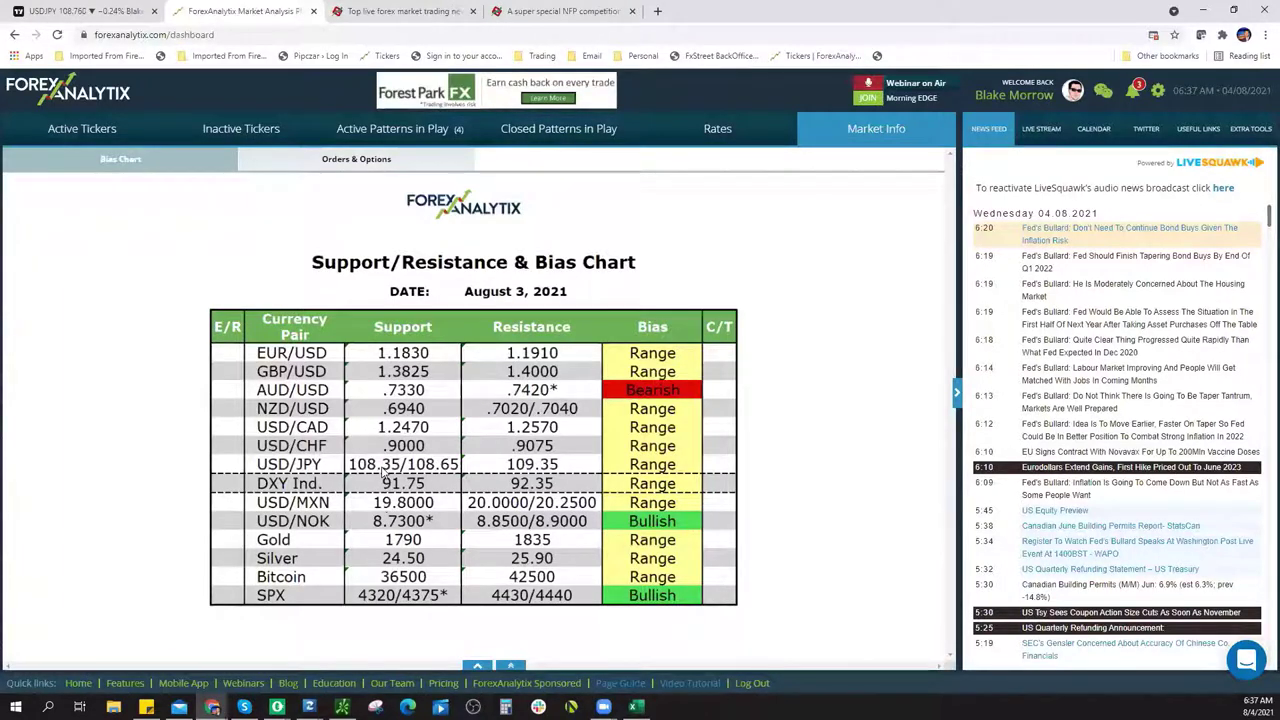
Return to the USDJPY chart, widen the watchlist and pan to leave room after the latest bars
{"action": "left_click", "coordinate": [88, 11]}
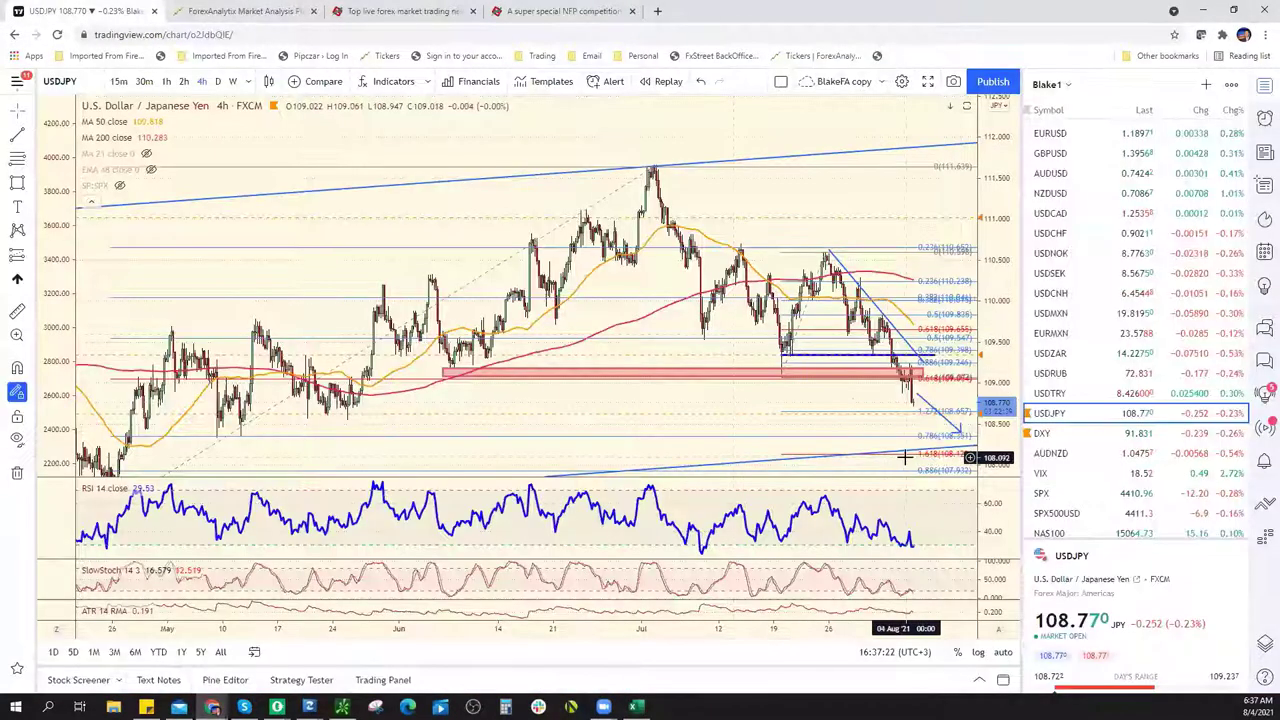
{"action": "scroll", "coordinate": [903, 457], "scroll_direction": "down", "scroll_amount": 5}
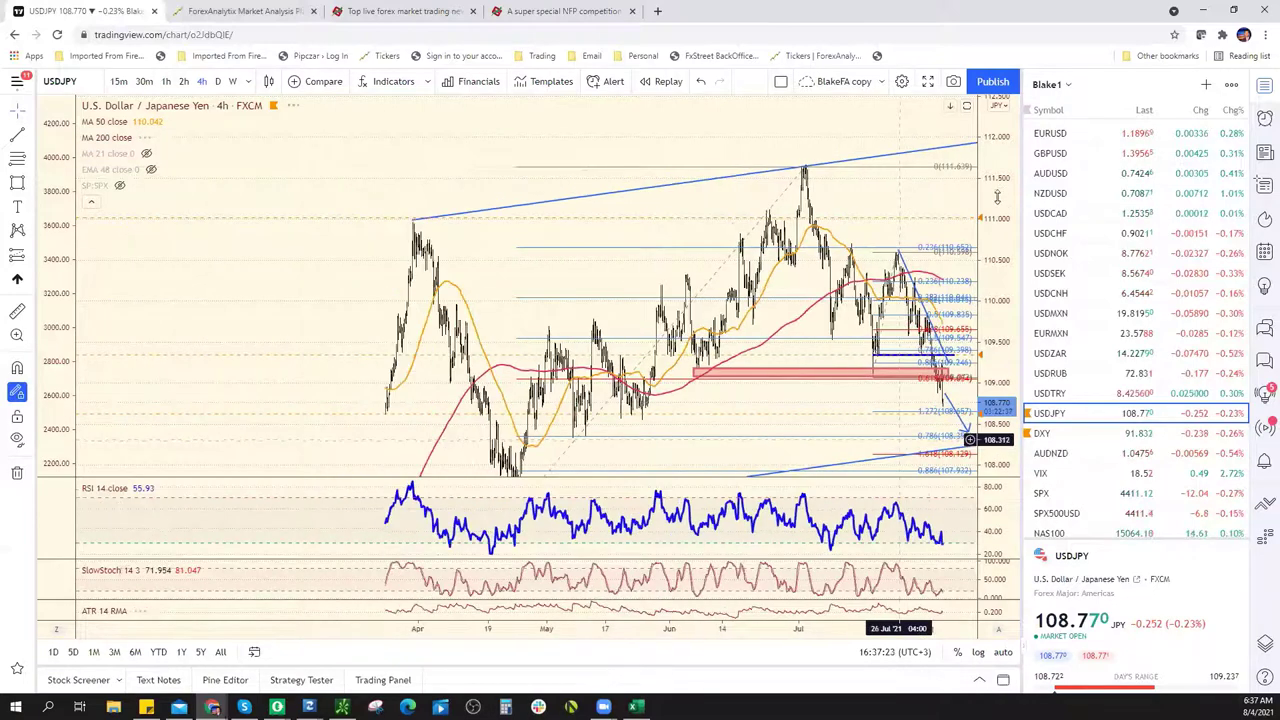
{"action": "scroll", "coordinate": [969, 440], "scroll_direction": "down", "scroll_amount": 4}
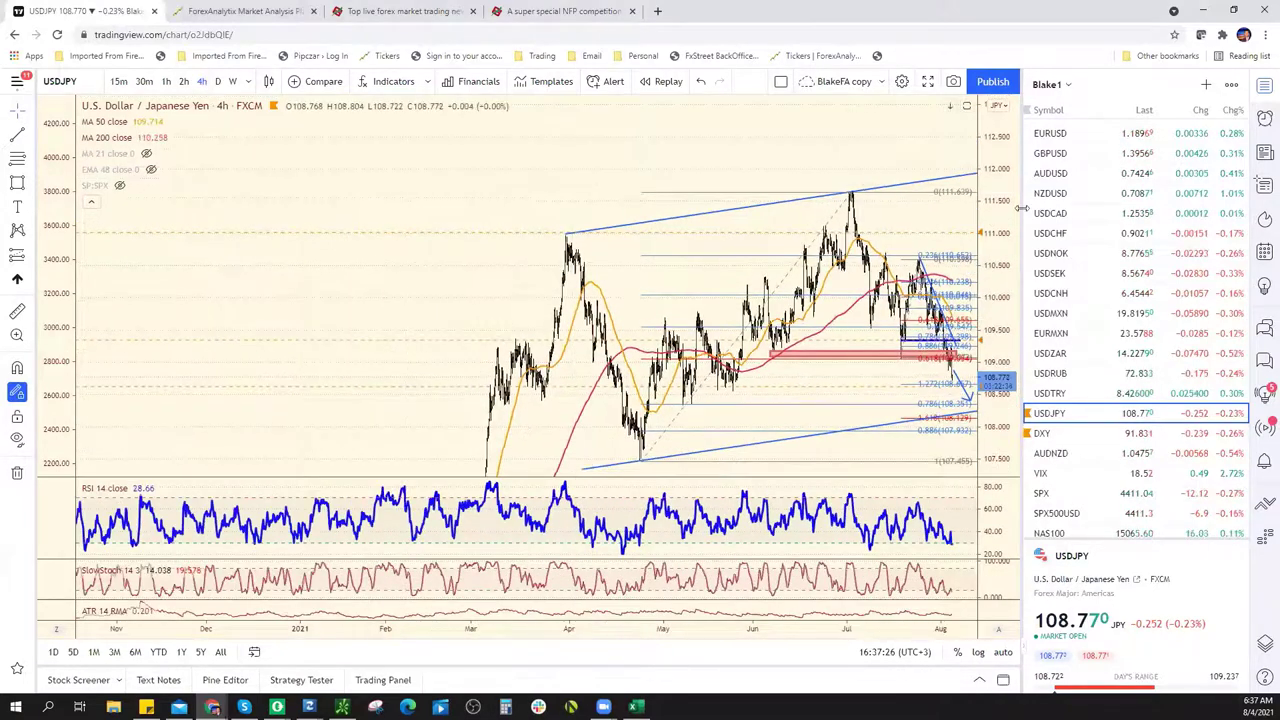
{"action": "left_click_drag", "start_coordinate": [1022, 208], "coordinate": [1020, 241]}
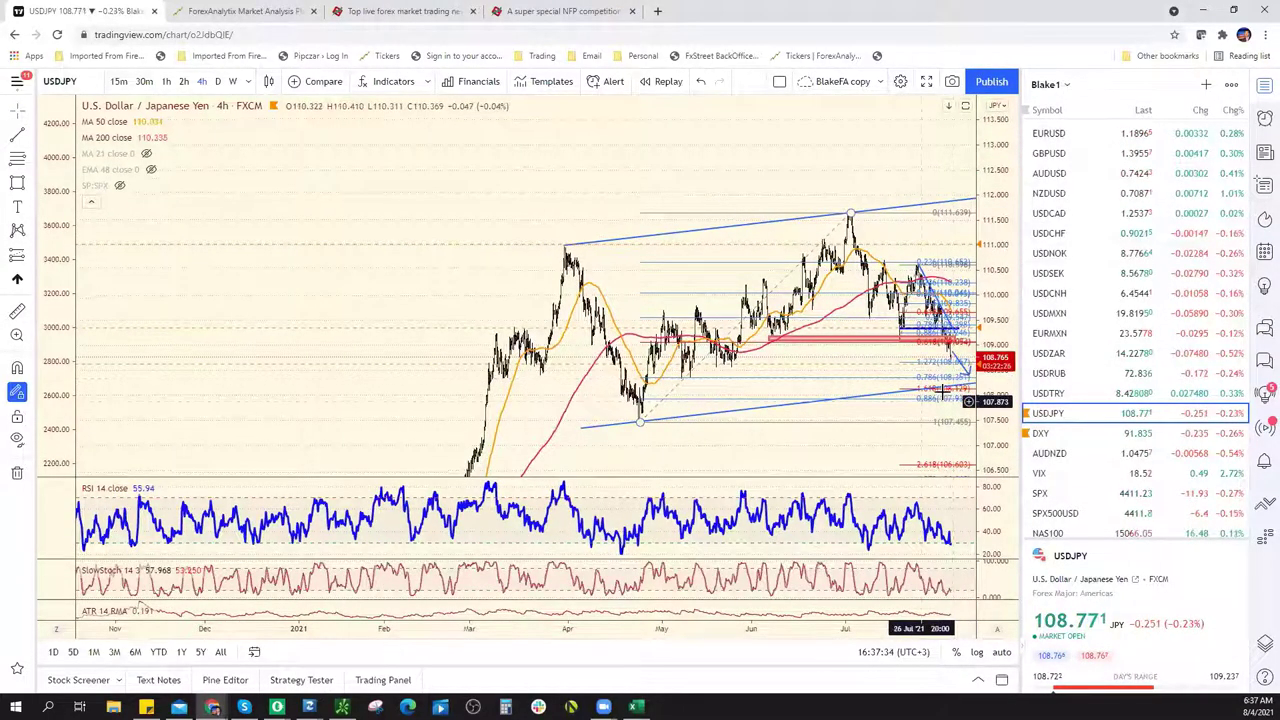
{"action": "scroll", "coordinate": [966, 375], "scroll_direction": "up", "scroll_amount": 3}
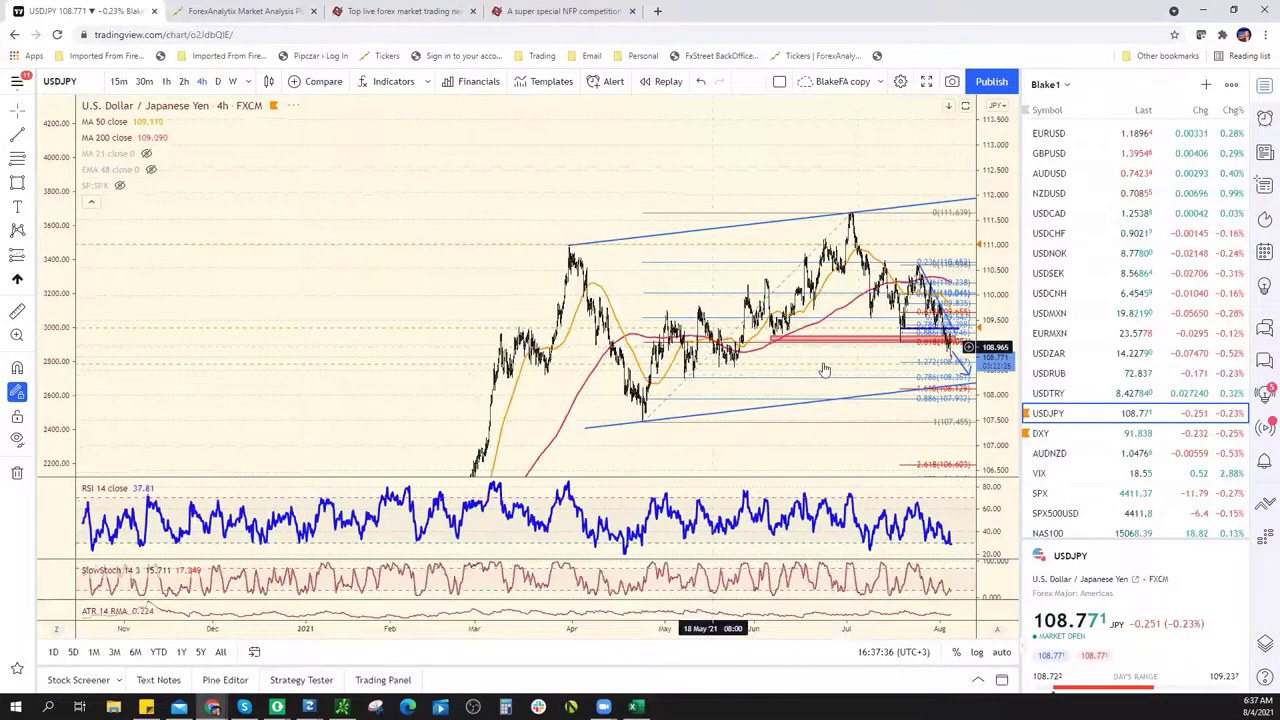
{"action": "scroll", "coordinate": [966, 370], "scroll_direction": "up", "scroll_amount": 4}
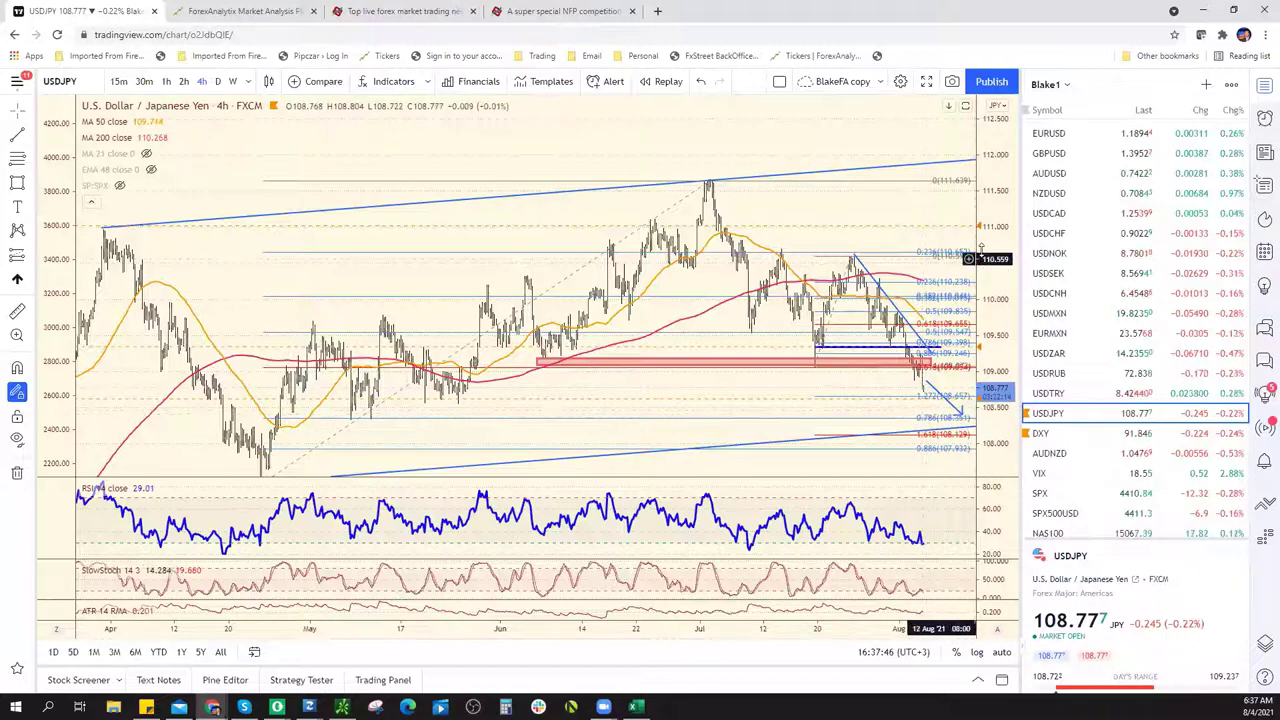
{"action": "left_click_drag", "start_coordinate": [706, 149], "coordinate": [674, 149]}
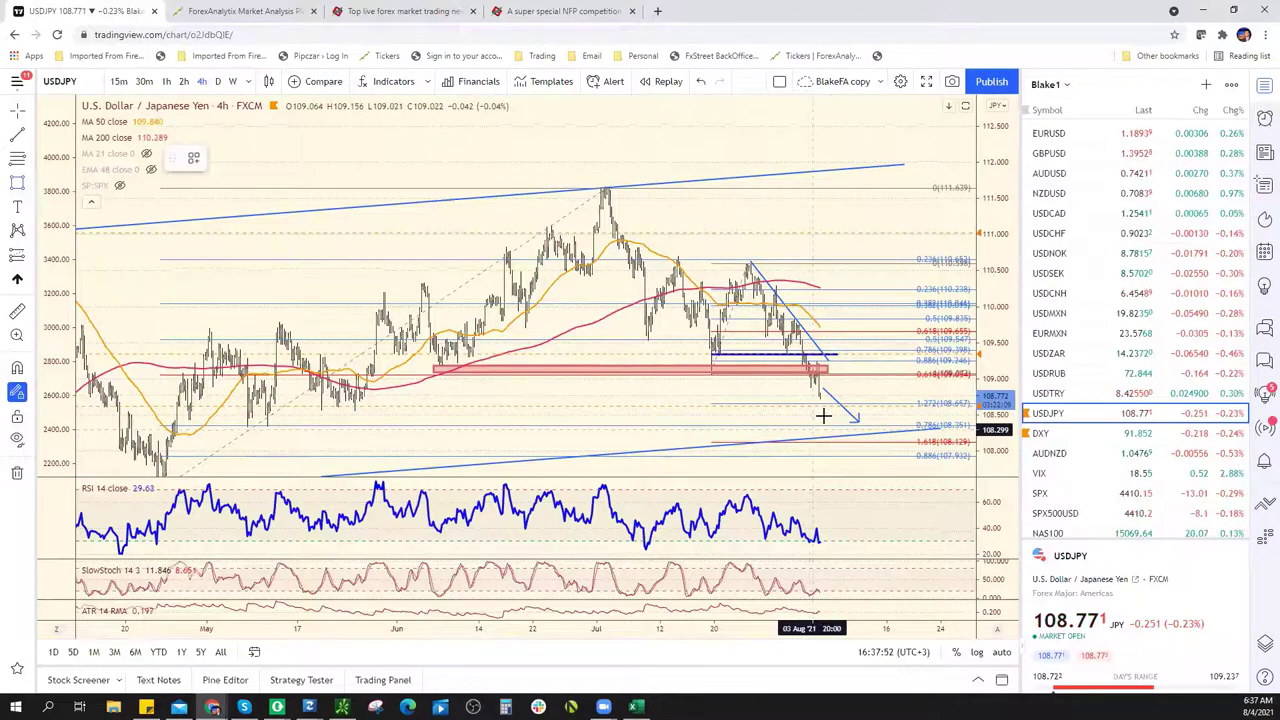
Draw a USDJPY target box around 108.30–108.47 below the current price, then switch to DXY
{"action": "left_click_drag", "start_coordinate": [823, 415], "coordinate": [876, 436]}
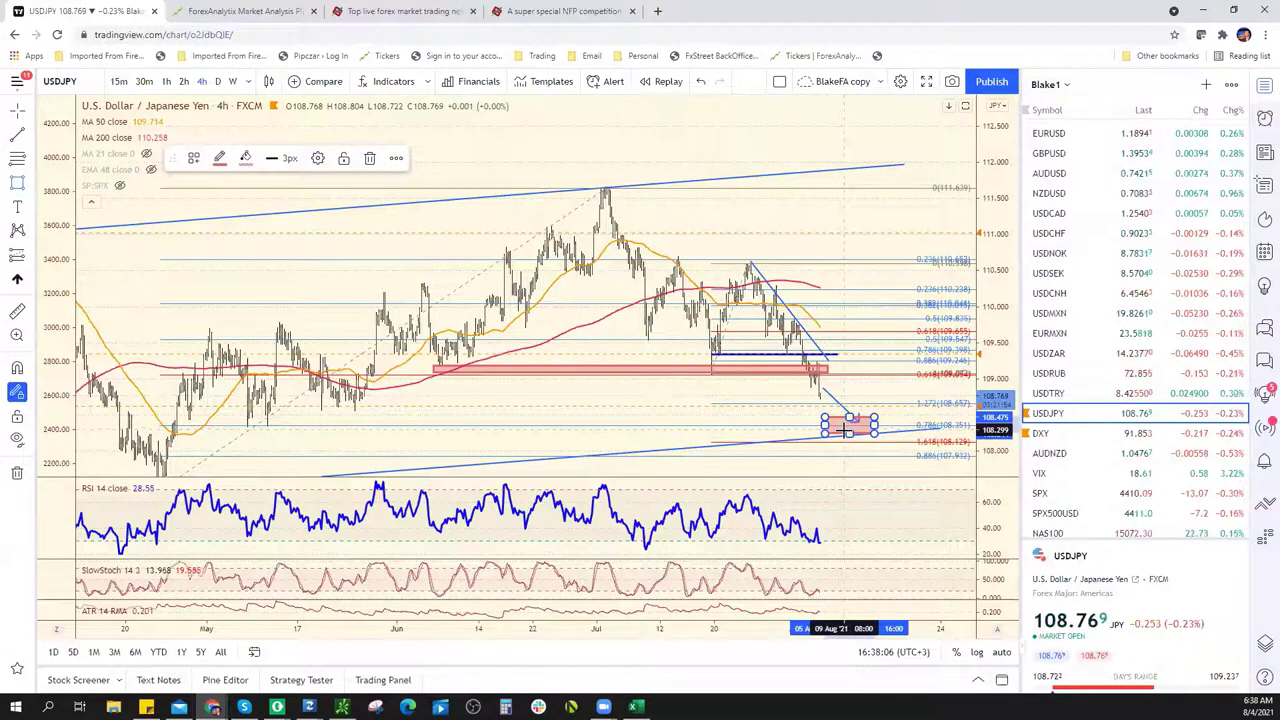
{"action": "scroll", "coordinate": [845, 430], "scroll_direction": "down", "scroll_amount": 2}
{"action": "scroll", "coordinate": [870, 380], "scroll_direction": "down", "scroll_amount": 2}
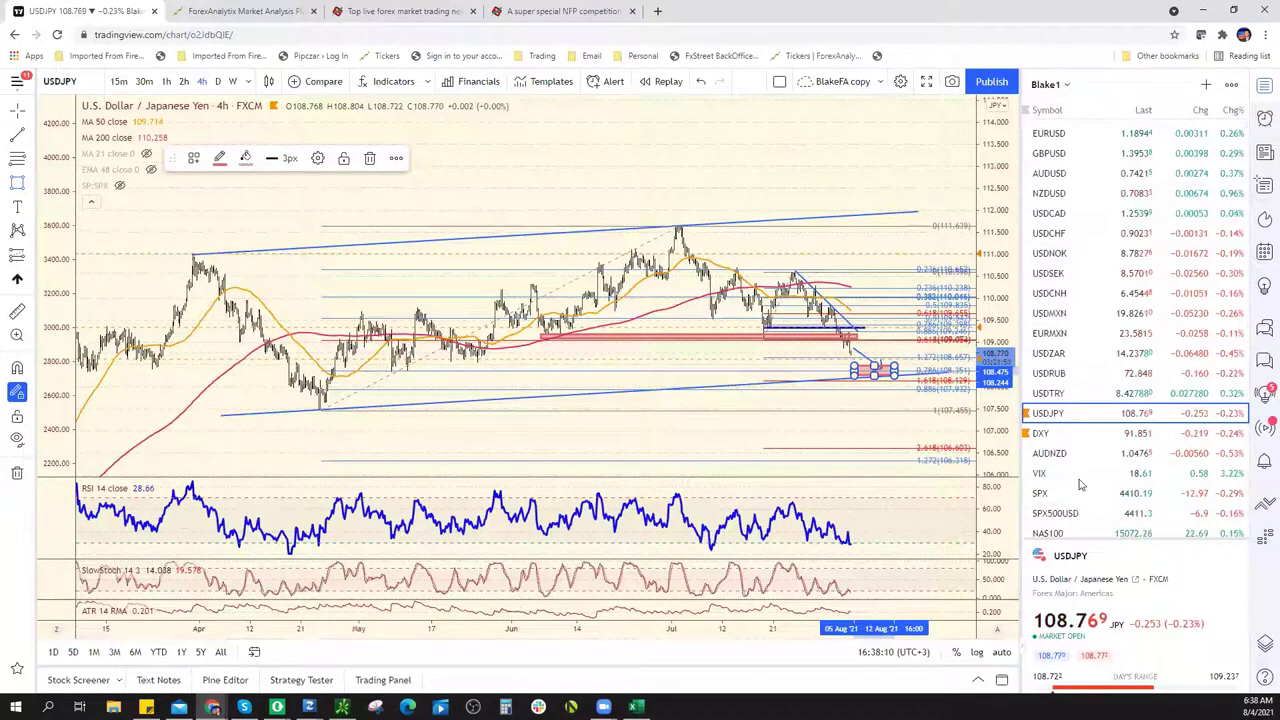
{"action": "left_click", "coordinate": [1060, 436]}
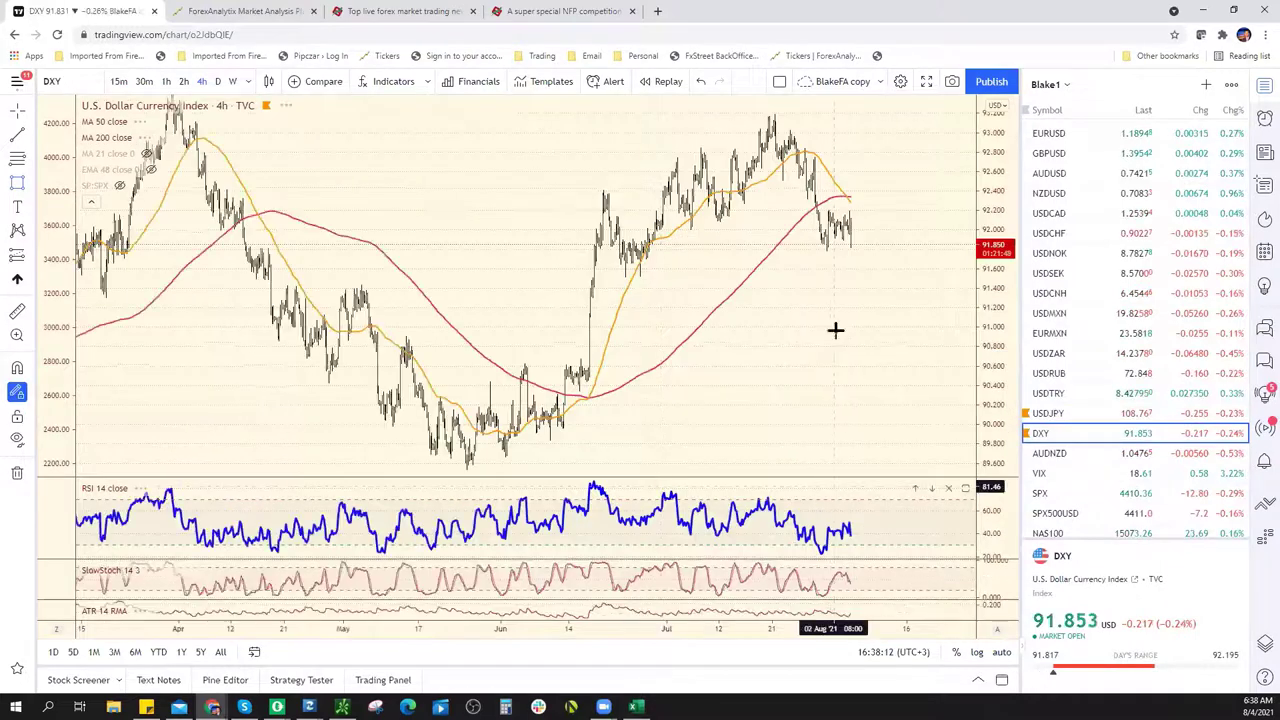
{"action": "left_click", "coordinate": [633, 707]}
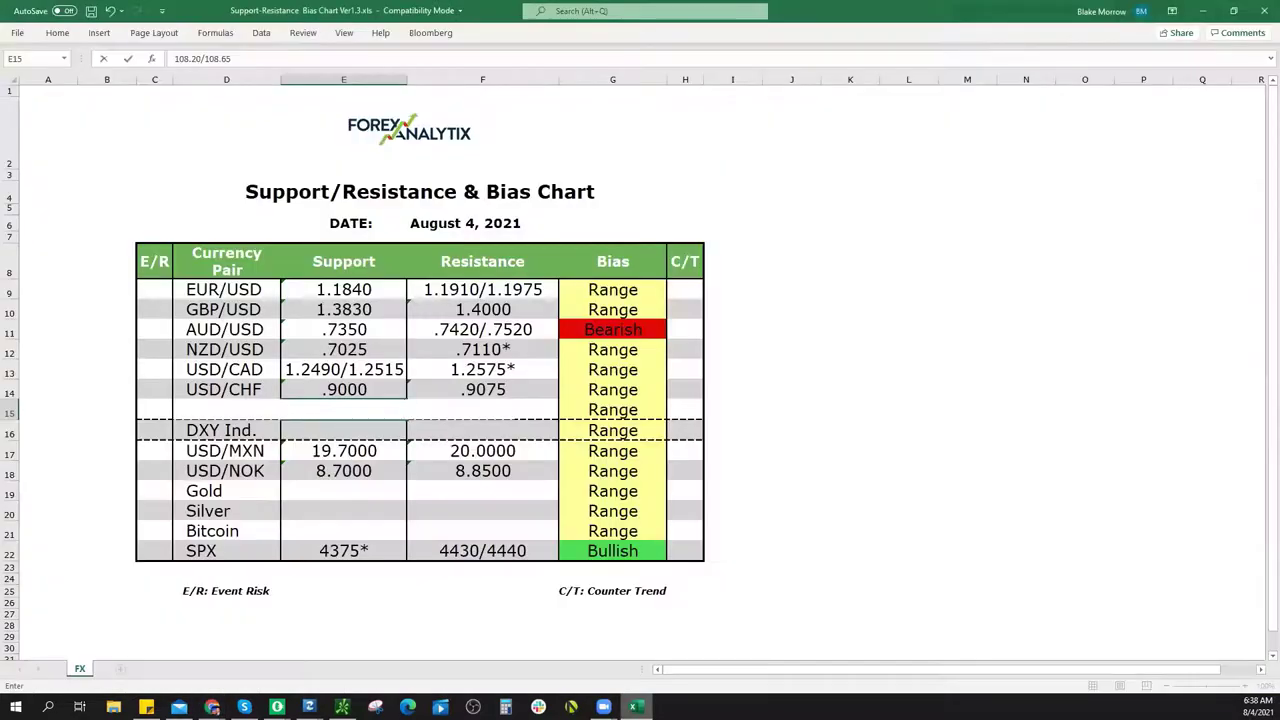
Enter 109.35 in F15 as USD/JPY resistance, then go back to the DXY chart
{"action": "left_click", "coordinate": [488, 413]}
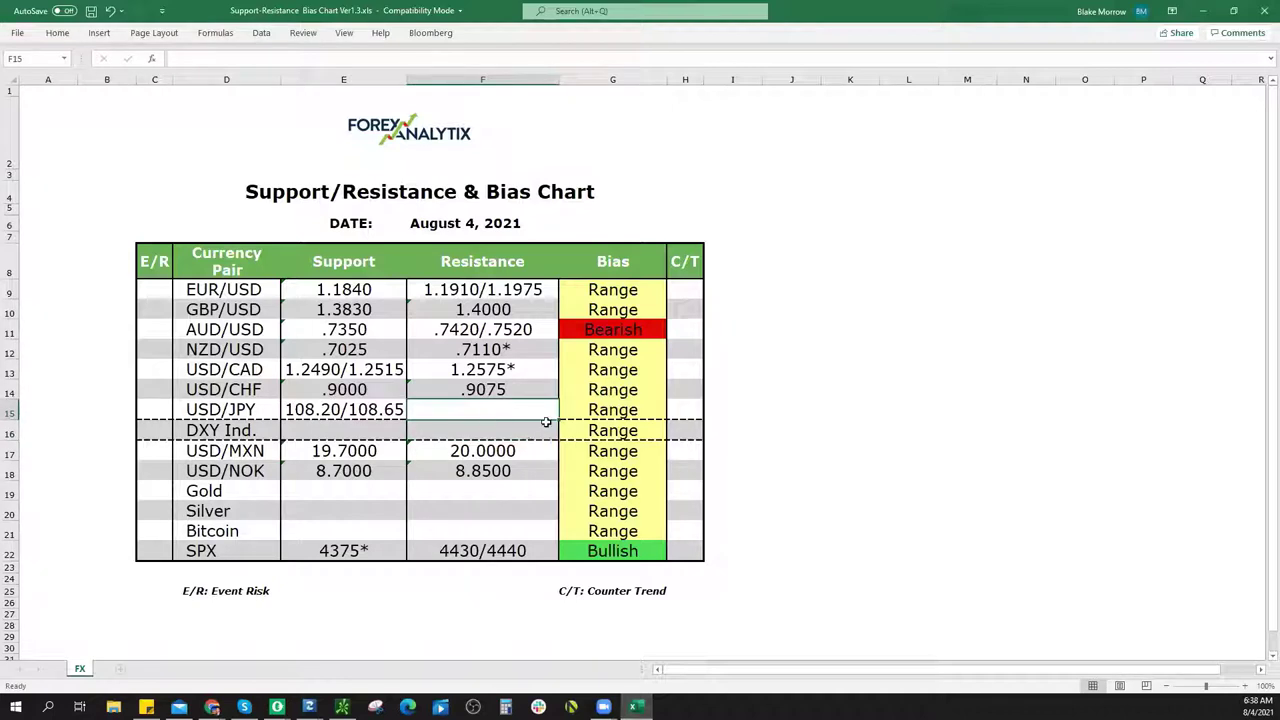
{"action": "type", "text": "109.35"}
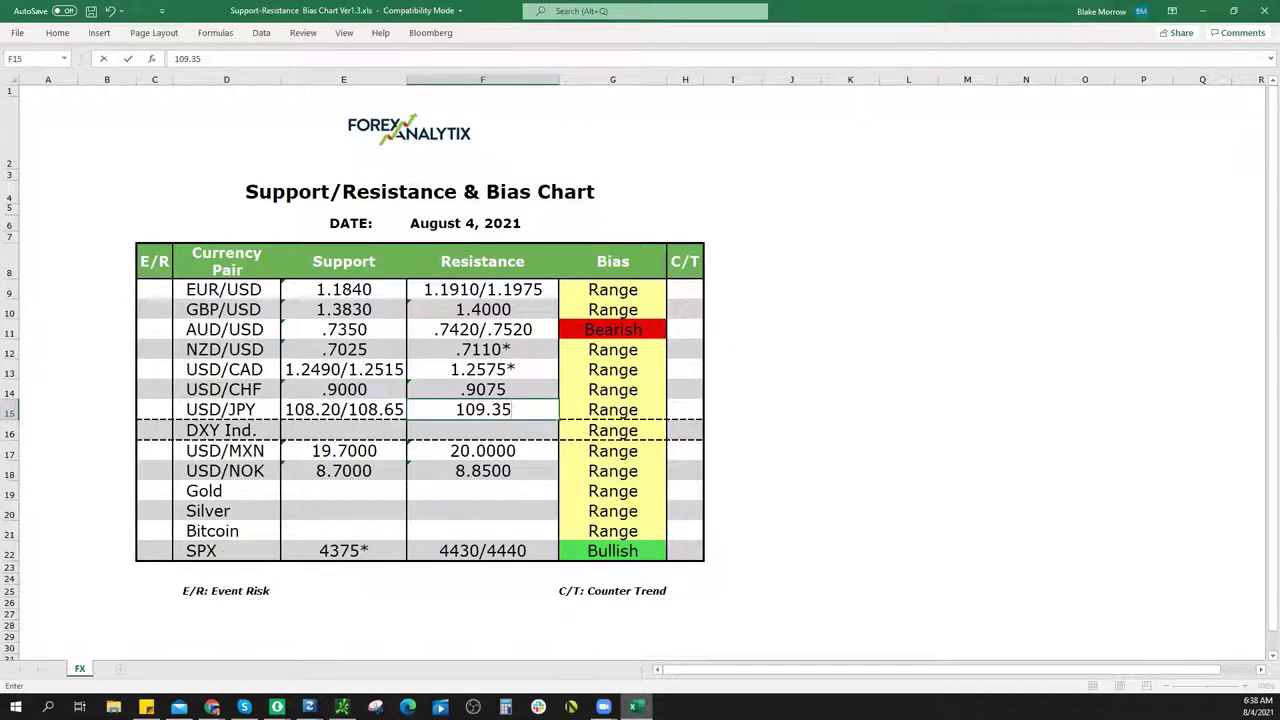
{"action": "left_click", "coordinate": [575, 705]}
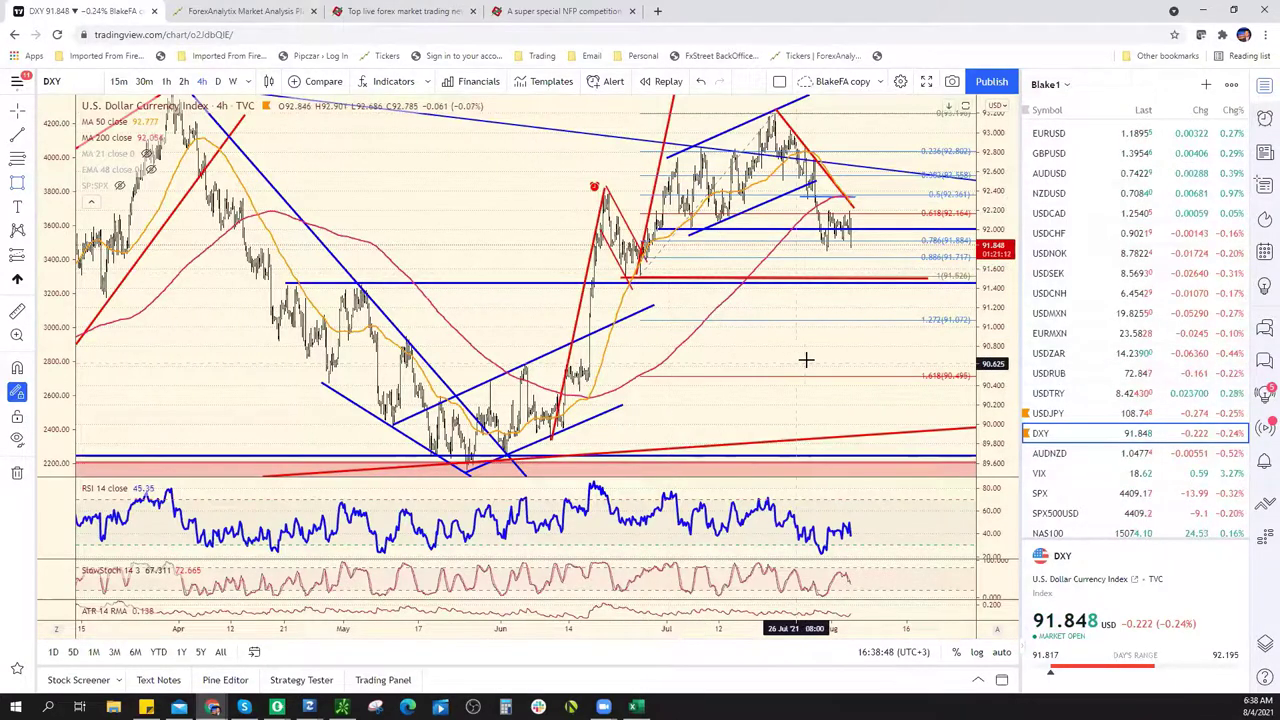
Draw a trend line along the recent DXY lows and reposition the red downtrend line's right end
{"action": "scroll", "coordinate": [793, 333], "scroll_direction": "up", "scroll_amount": 2}
{"action": "scroll", "coordinate": [793, 333], "scroll_direction": "up", "scroll_amount": 2}
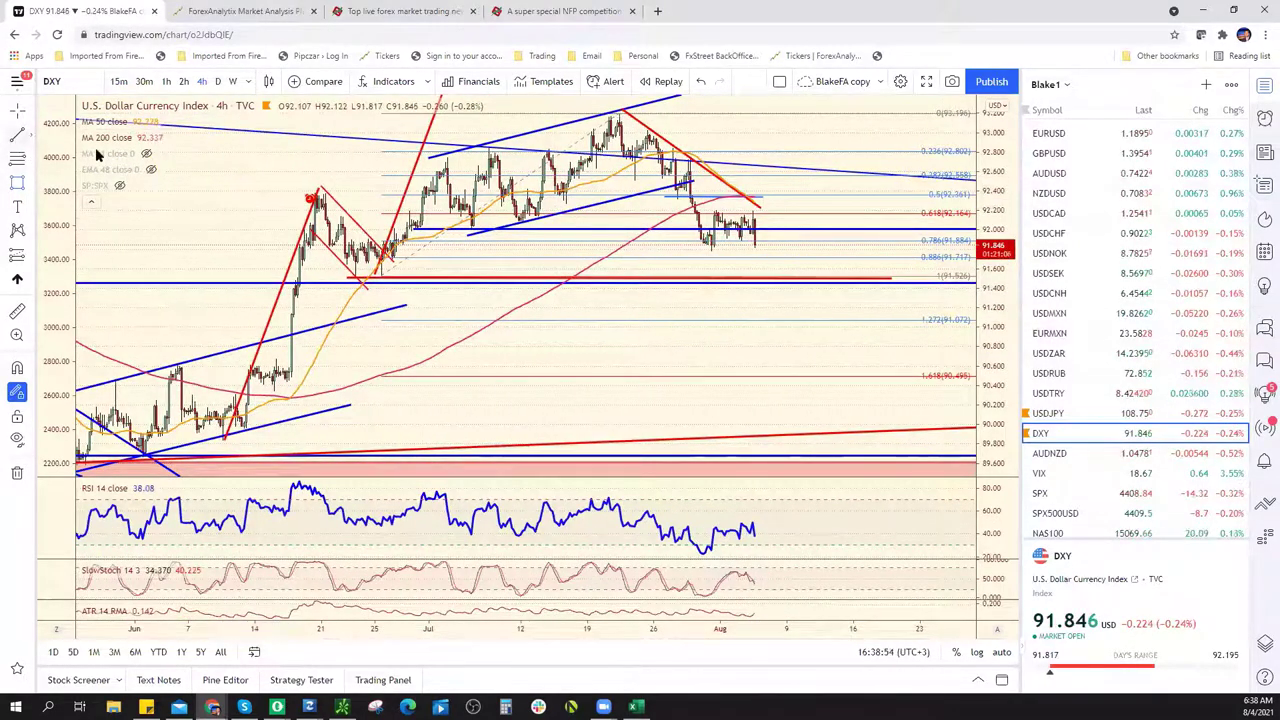
{"action": "left_click", "coordinate": [713, 250]}
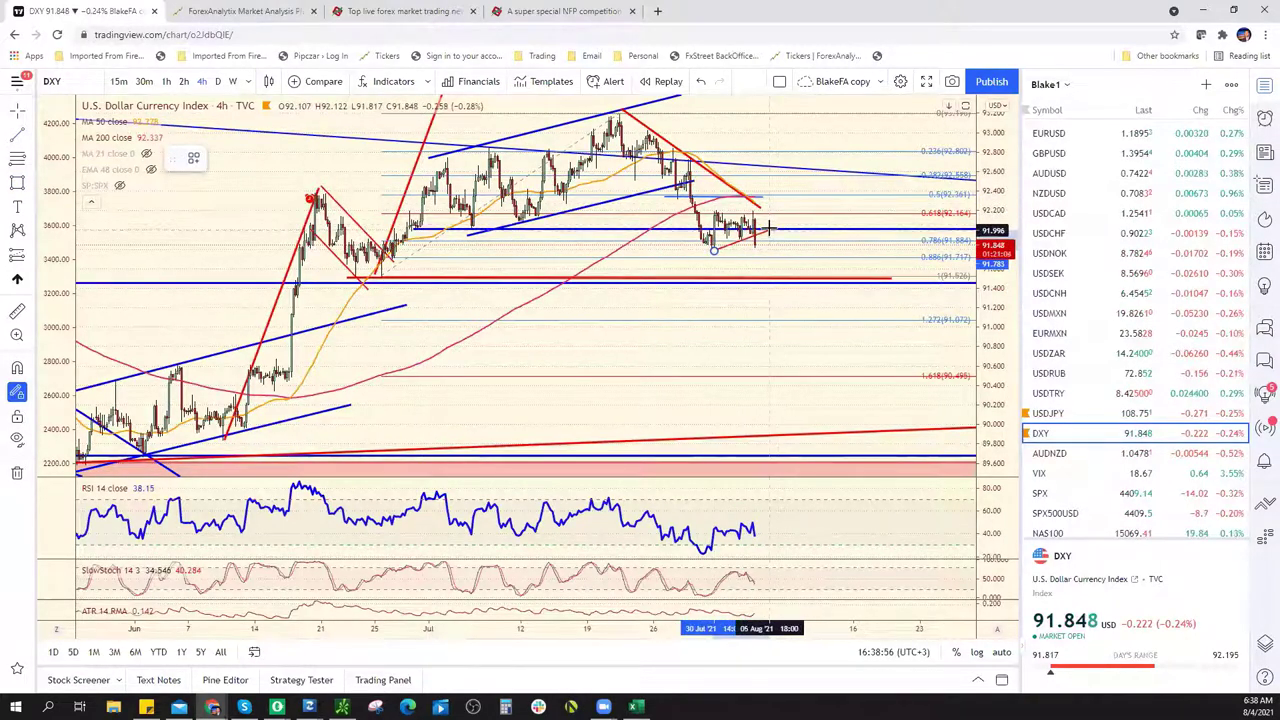
{"action": "left_click", "coordinate": [762, 224]}
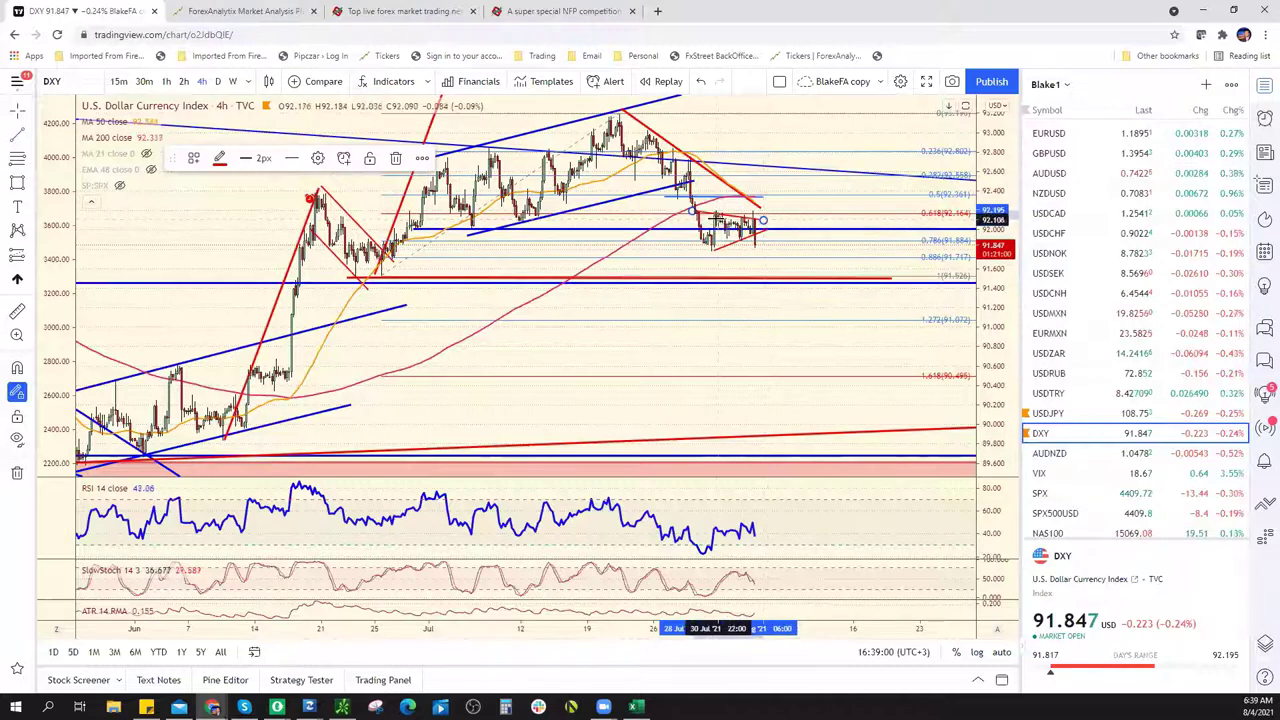
{"action": "left_click", "coordinate": [700, 217]}
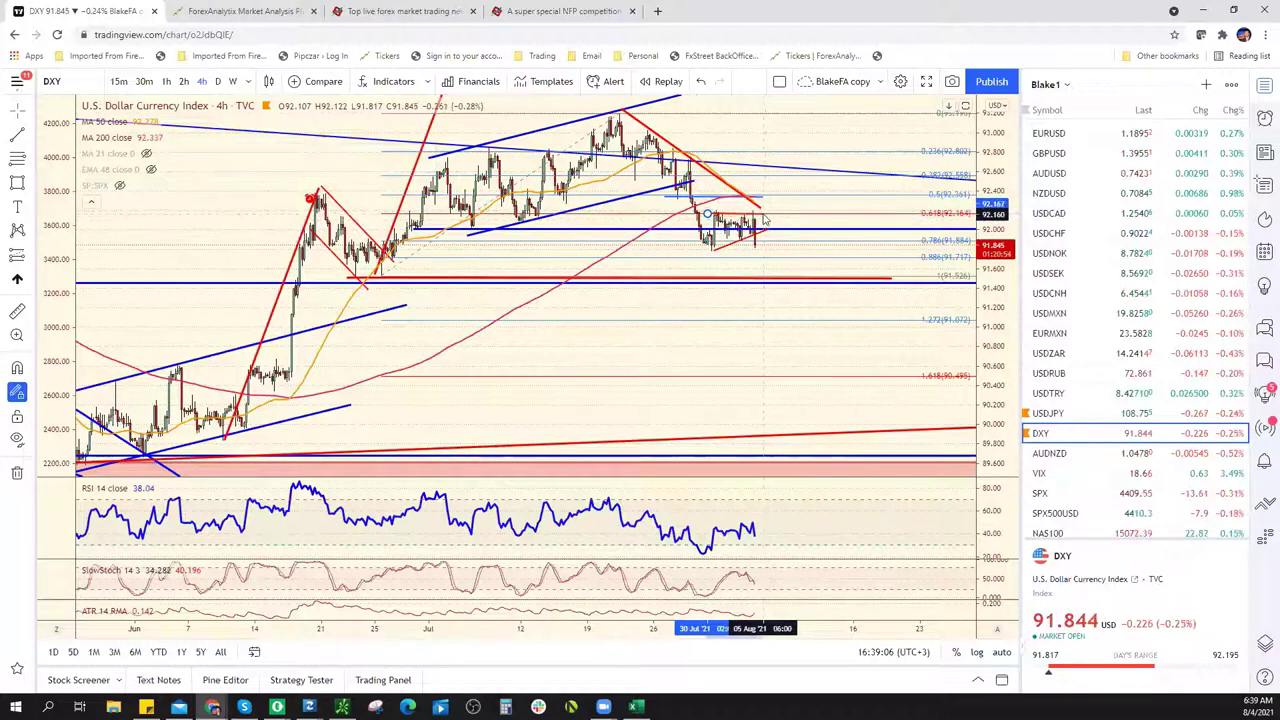
{"action": "mouse_move", "coordinate": [764, 220]}
{"action": "left_mouse_down"}
{"action": "mouse_move", "coordinate": [800, 294]}
{"action": "mouse_move", "coordinate": [769, 232]}
{"action": "left_mouse_up"}
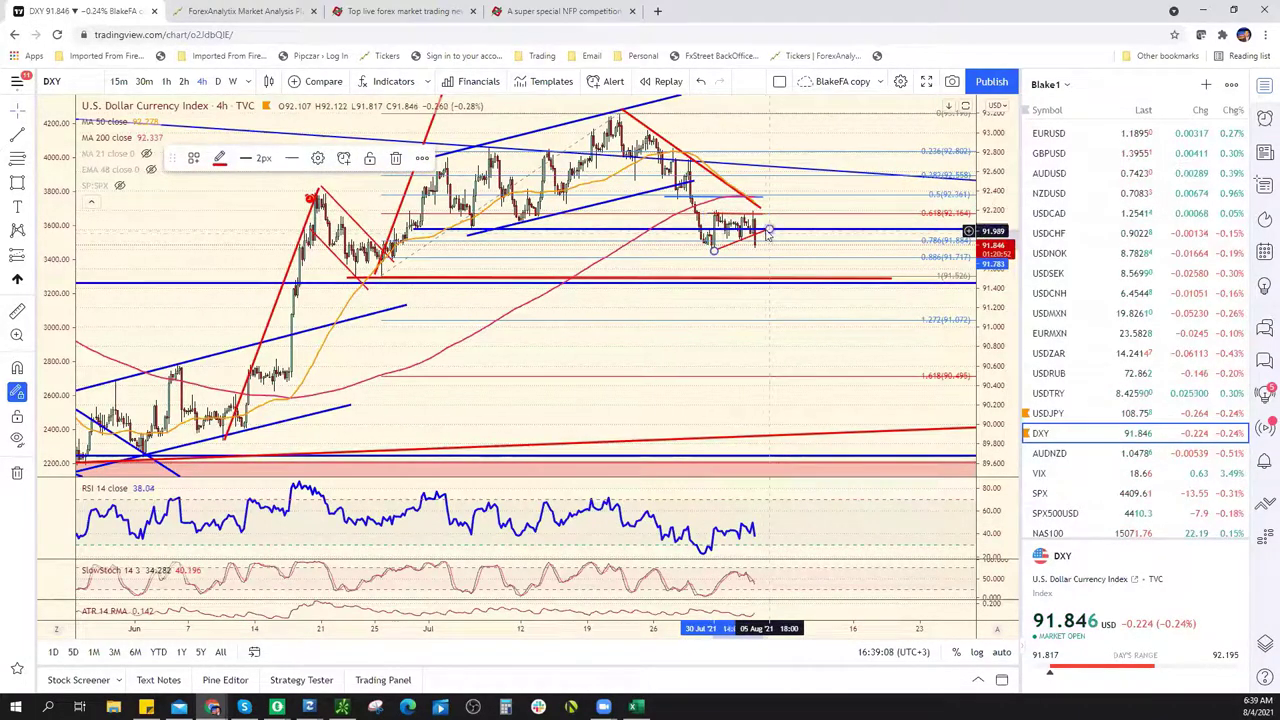
{"action": "left_click", "coordinate": [800, 206]}
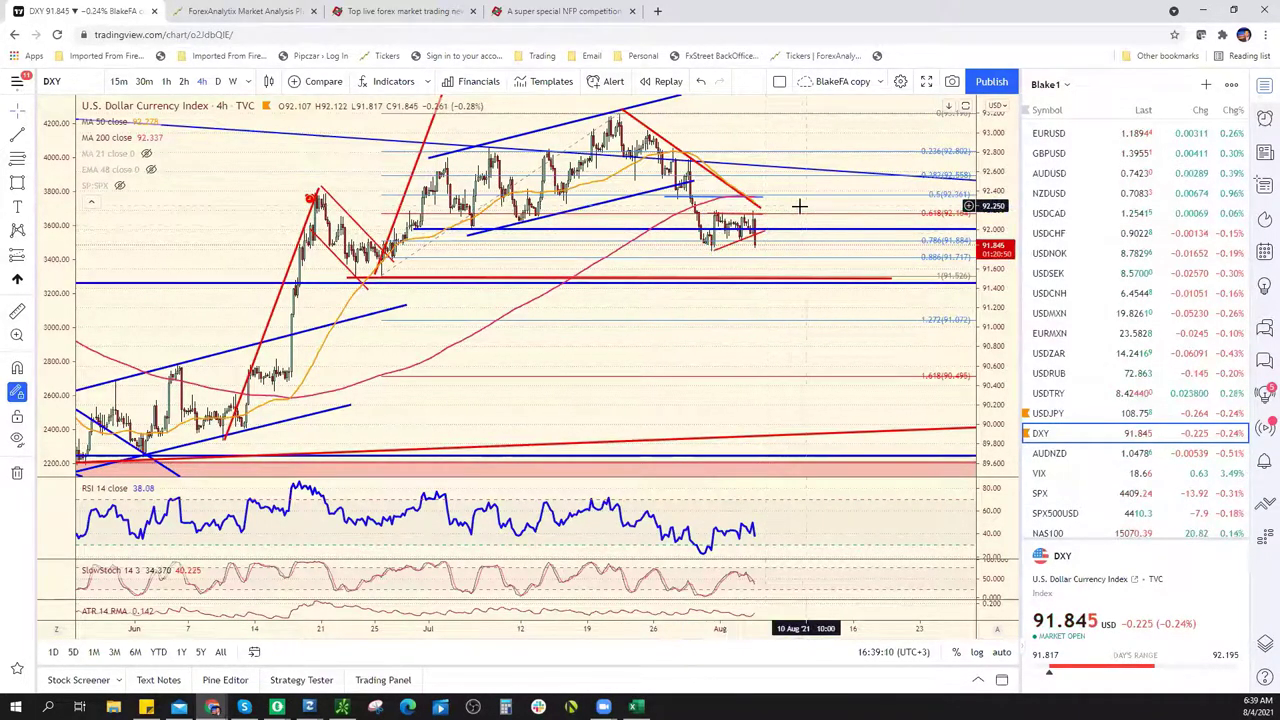
{"action": "left_click", "coordinate": [772, 218]}
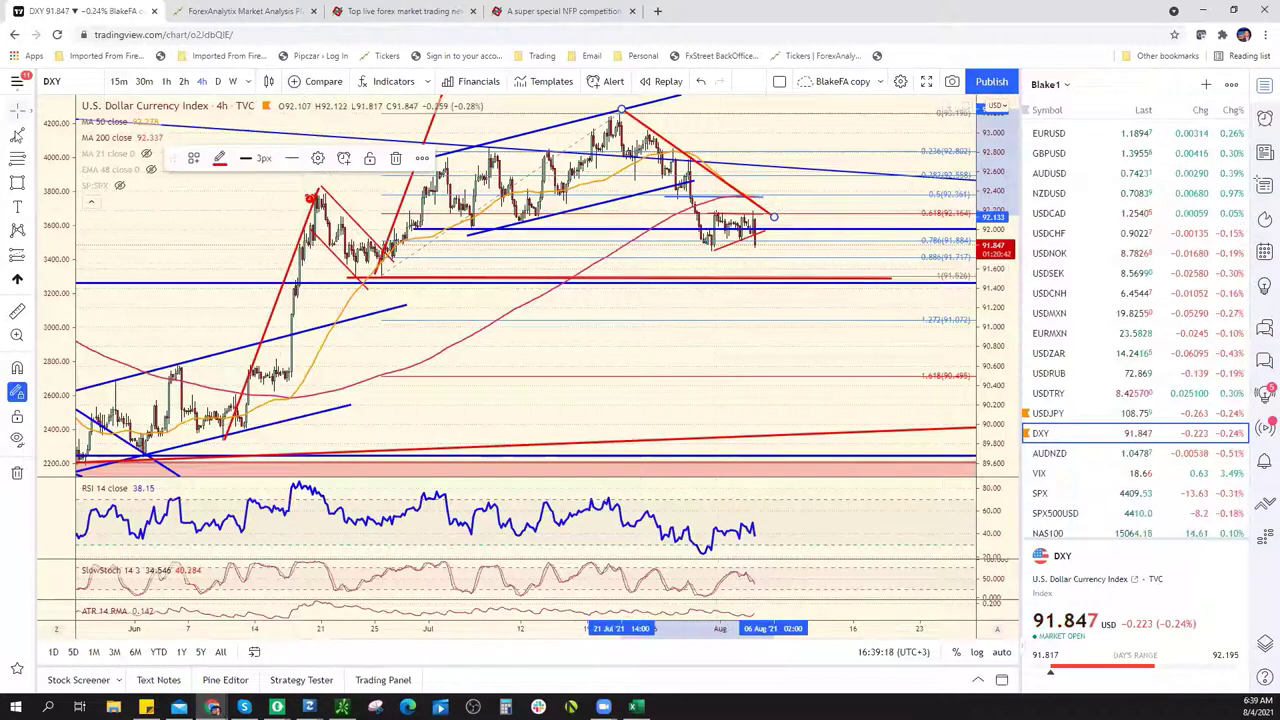
Draw a new DXY line from the high down to the recent low
{"action": "left_click", "coordinate": [690, 160]}
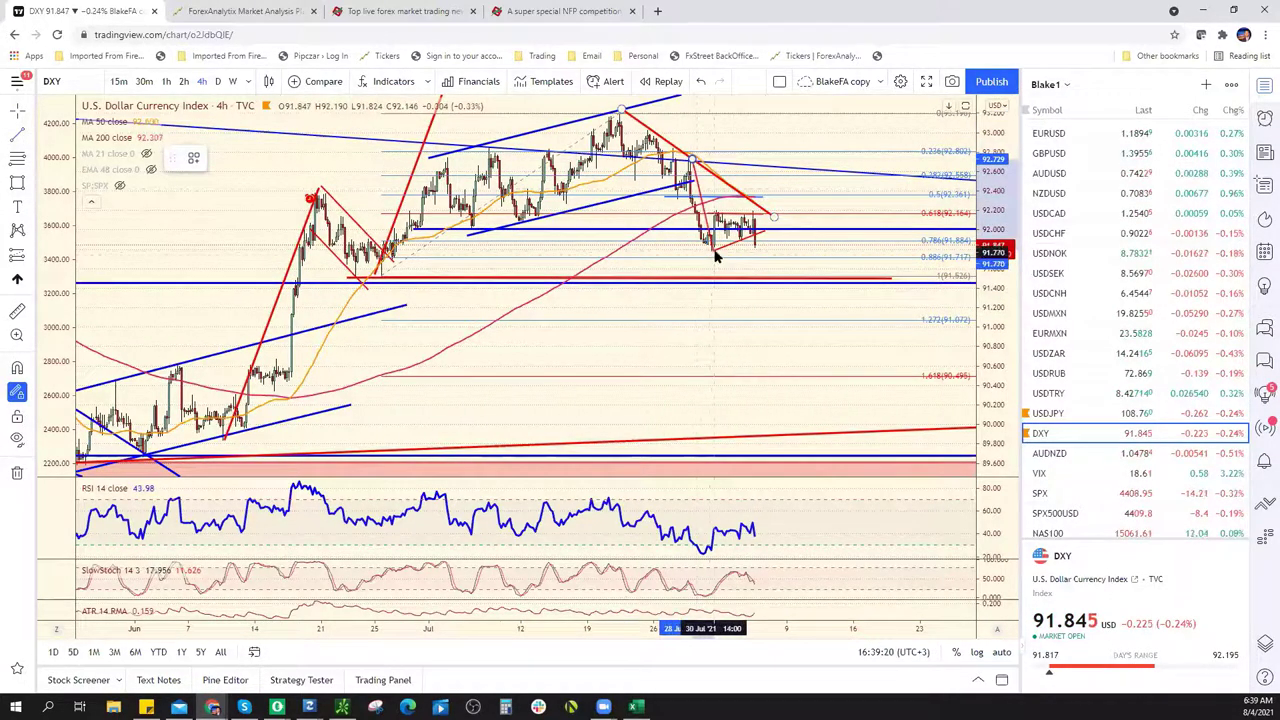
{"action": "left_click", "coordinate": [714, 251]}
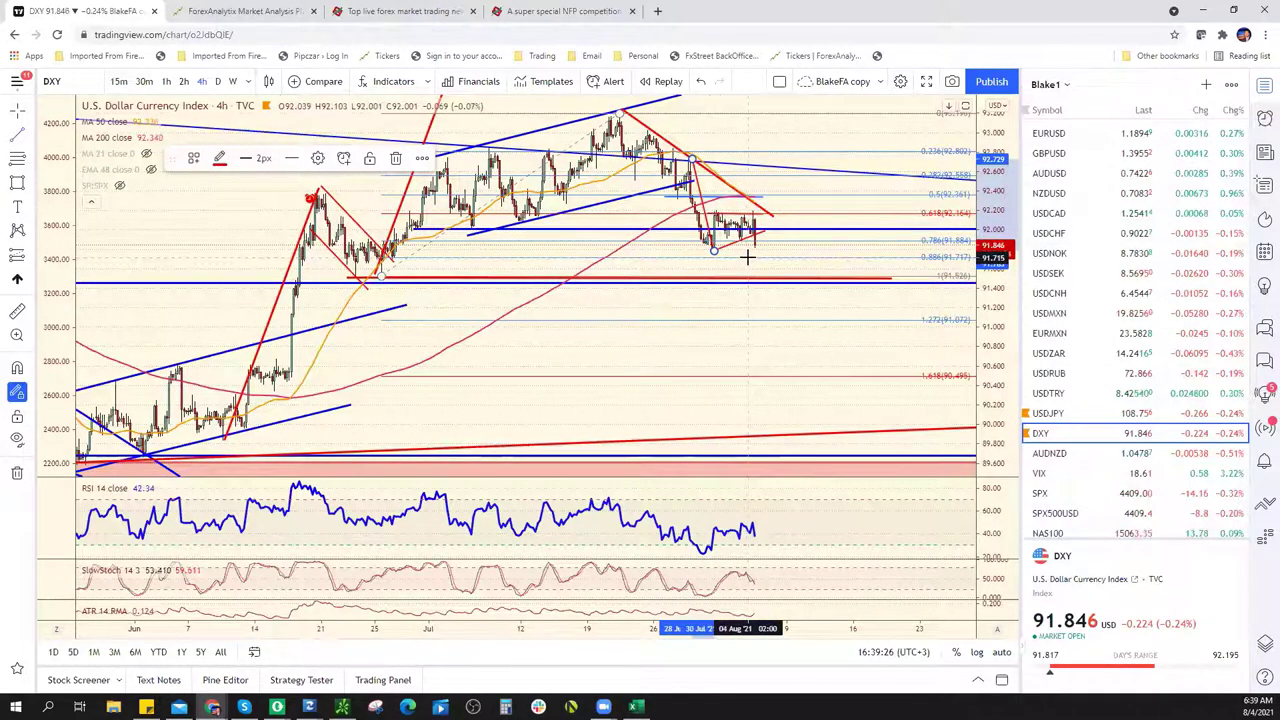
{"action": "scroll", "coordinate": [648, 258], "scroll_direction": "up", "scroll_amount": 2}
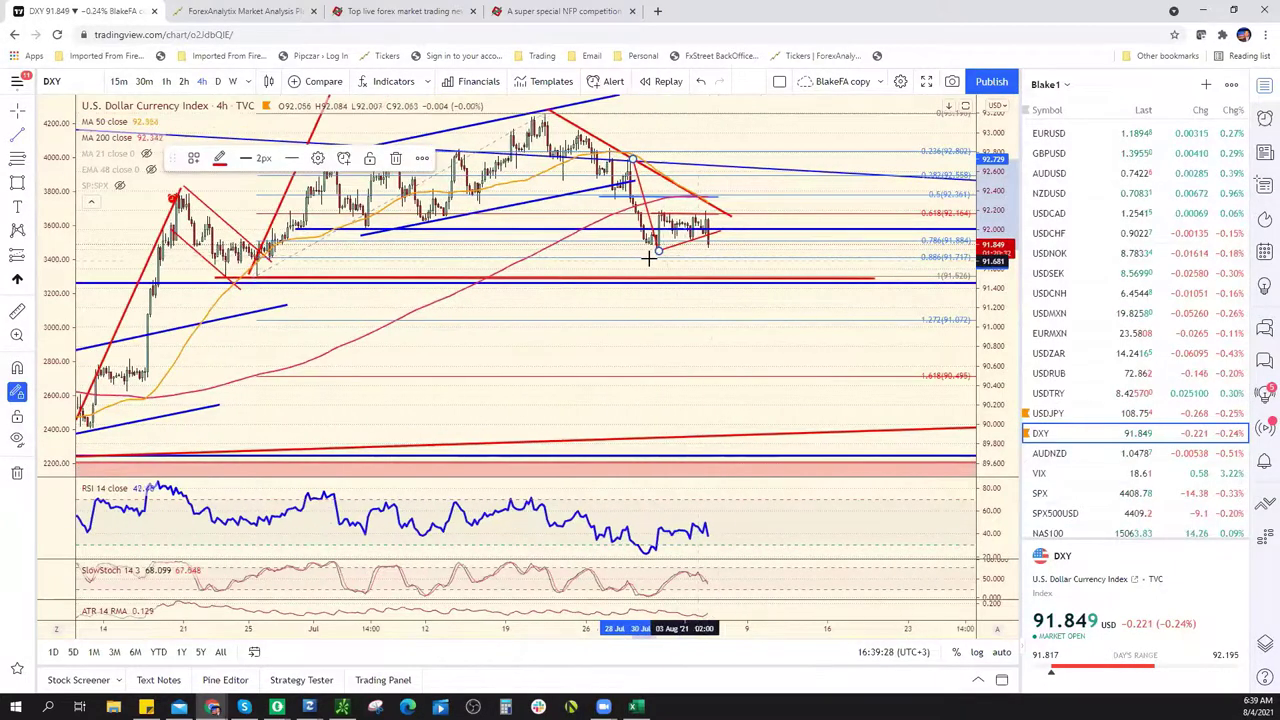
{"action": "scroll", "coordinate": [590, 250], "scroll_direction": "up", "scroll_amount": 2}
{"action": "scroll", "coordinate": [710, 266], "scroll_direction": "down", "scroll_amount": 2}
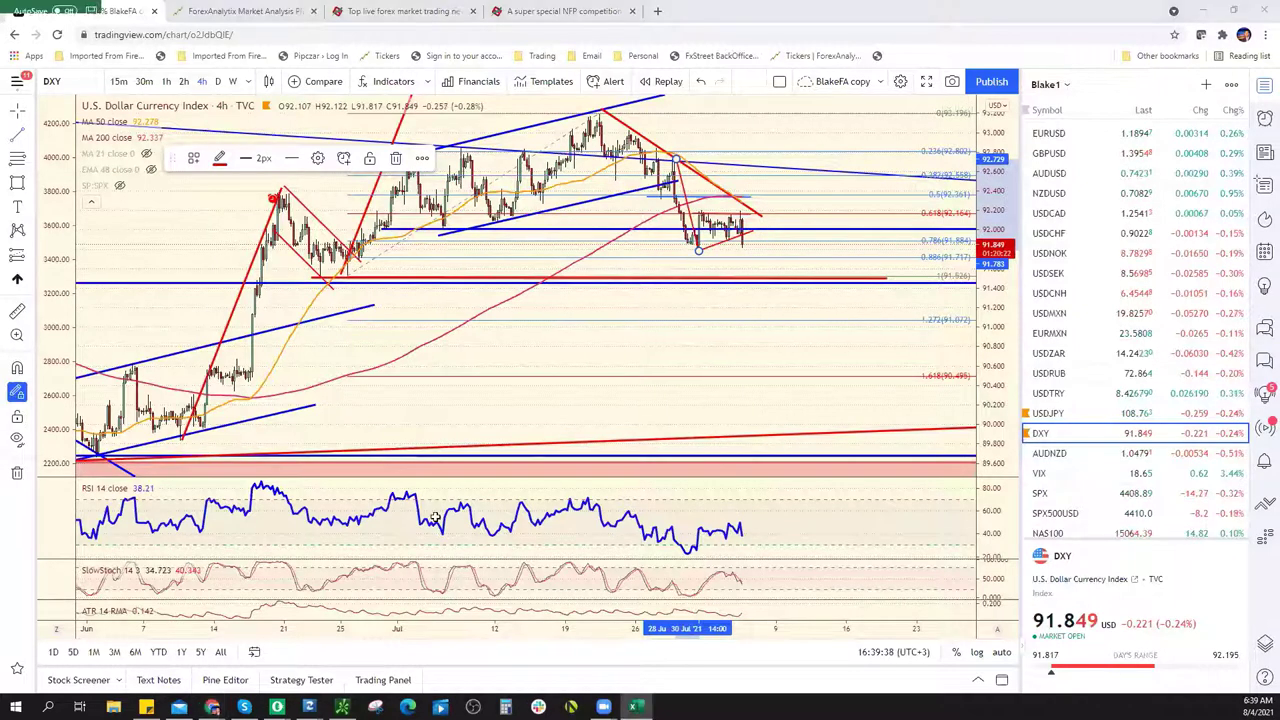
{"action": "left_click", "coordinate": [634, 707]}
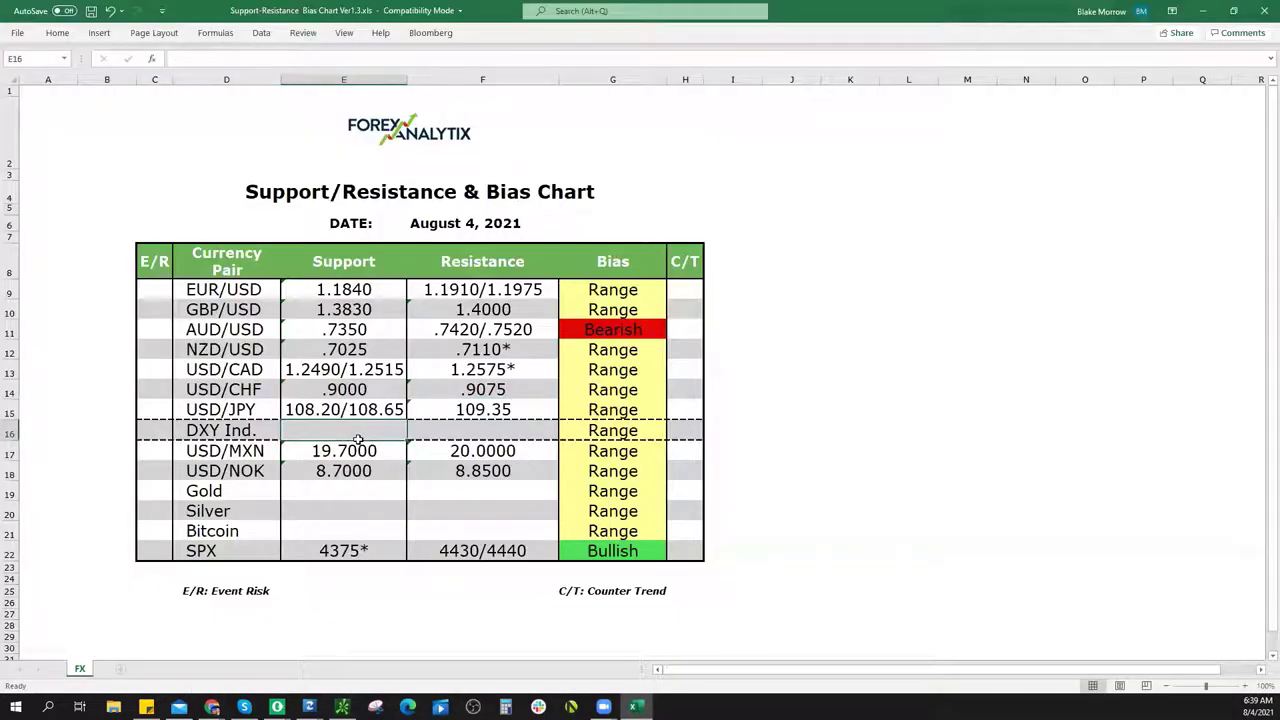
Enter 91.50 as DXY Ind. support and set USD/NOK's bias to Bullish
{"action": "type", "text": "91.50"}
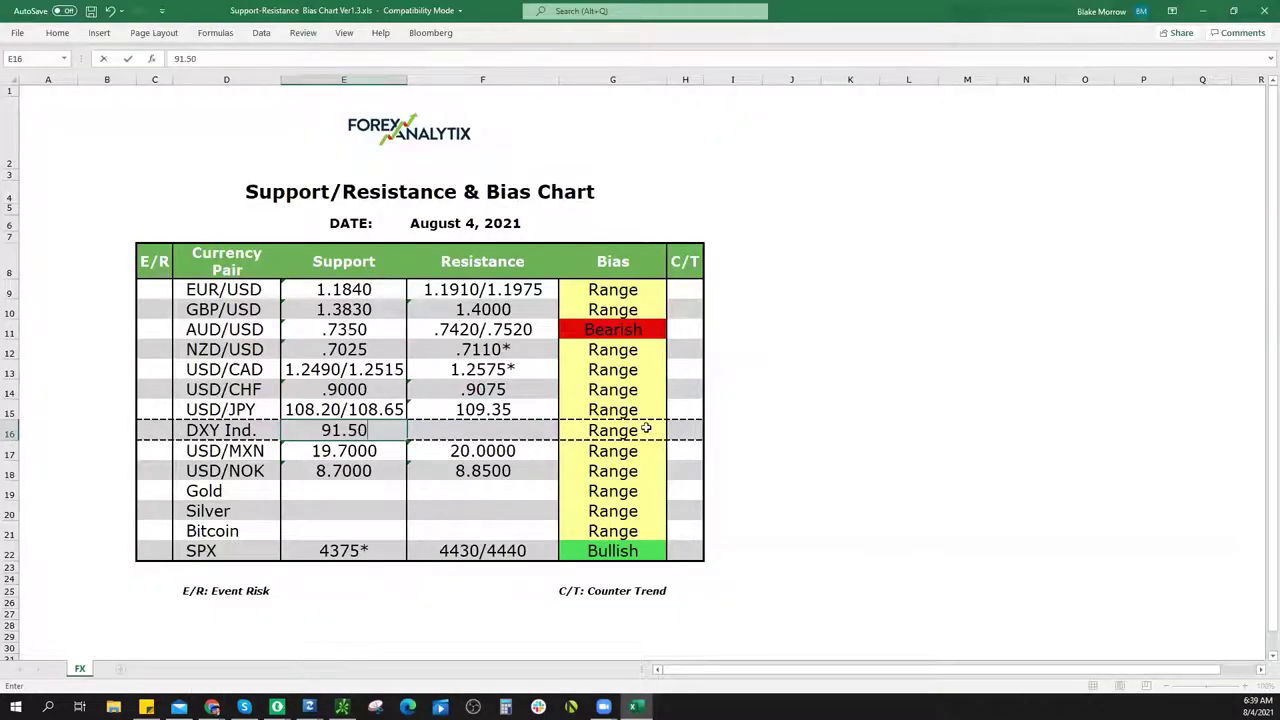
{"action": "left_click", "coordinate": [630, 431]}
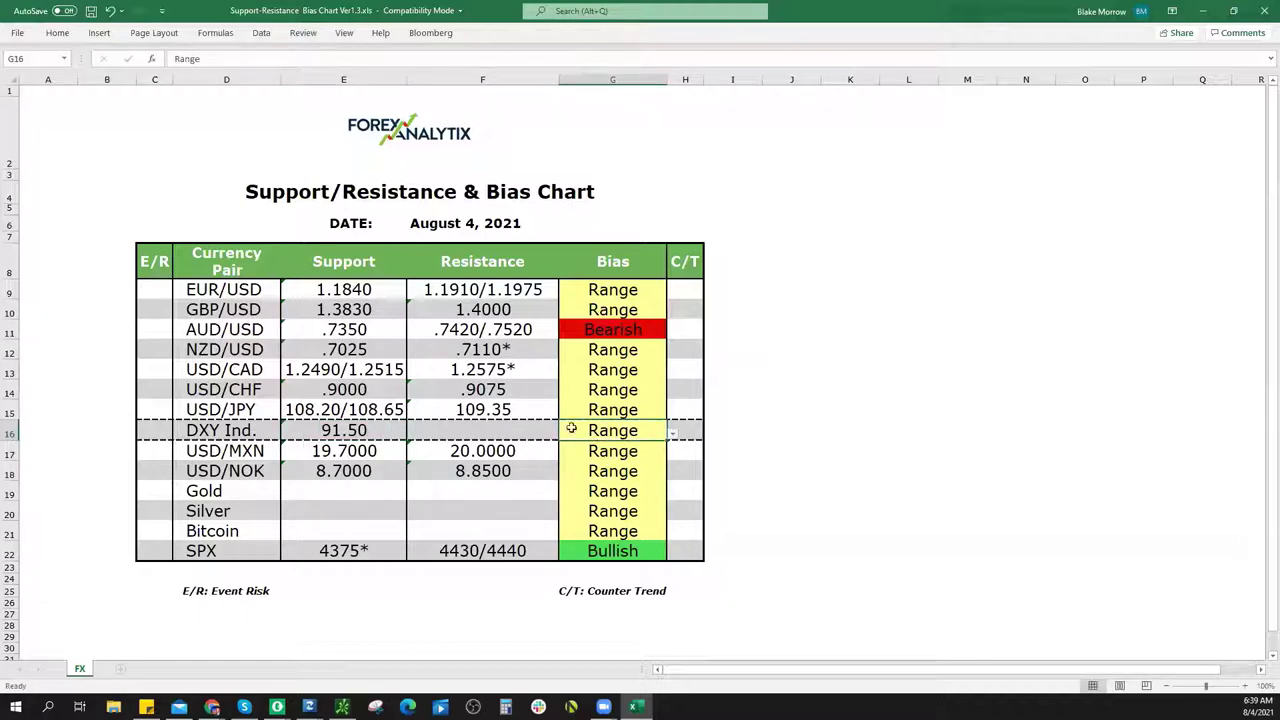
{"action": "left_click", "coordinate": [658, 472]}
{"action": "left_click", "coordinate": [672, 476]}
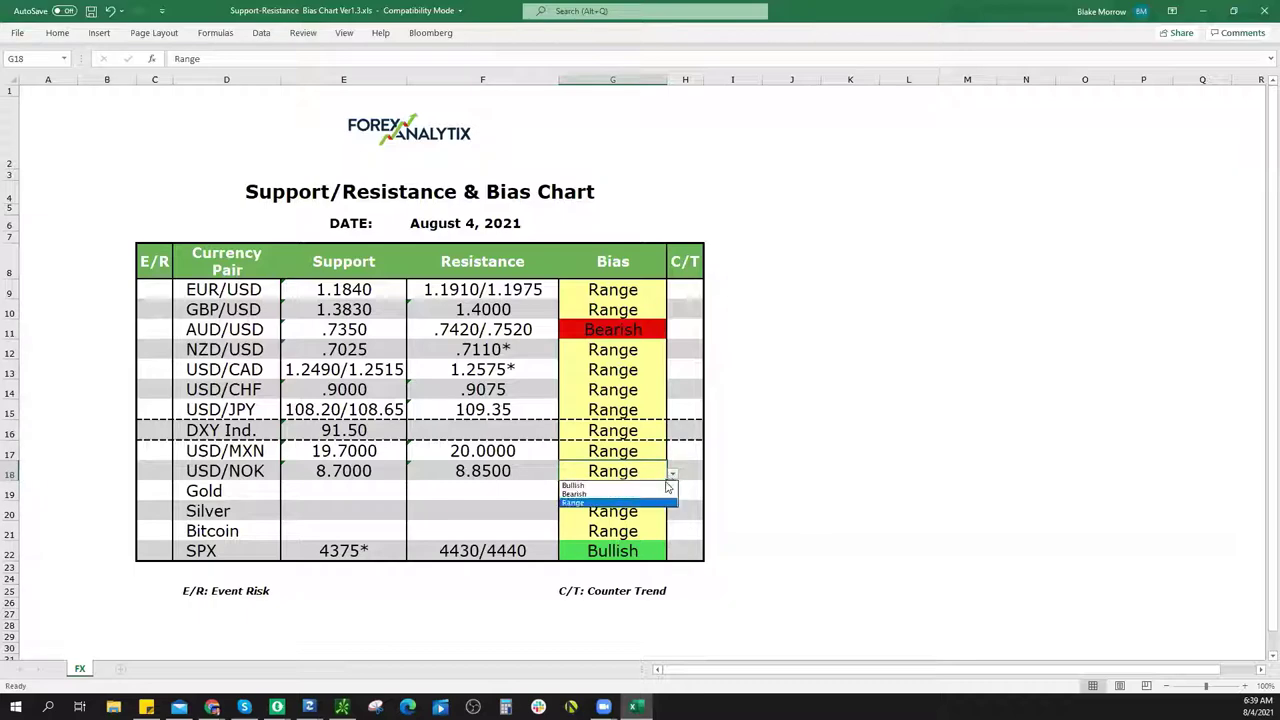
{"action": "left_click", "coordinate": [595, 488]}
After checking the DXY chart, enter 92.30 as DXY Ind. resistance
{"action": "left_click", "coordinate": [515, 428]}
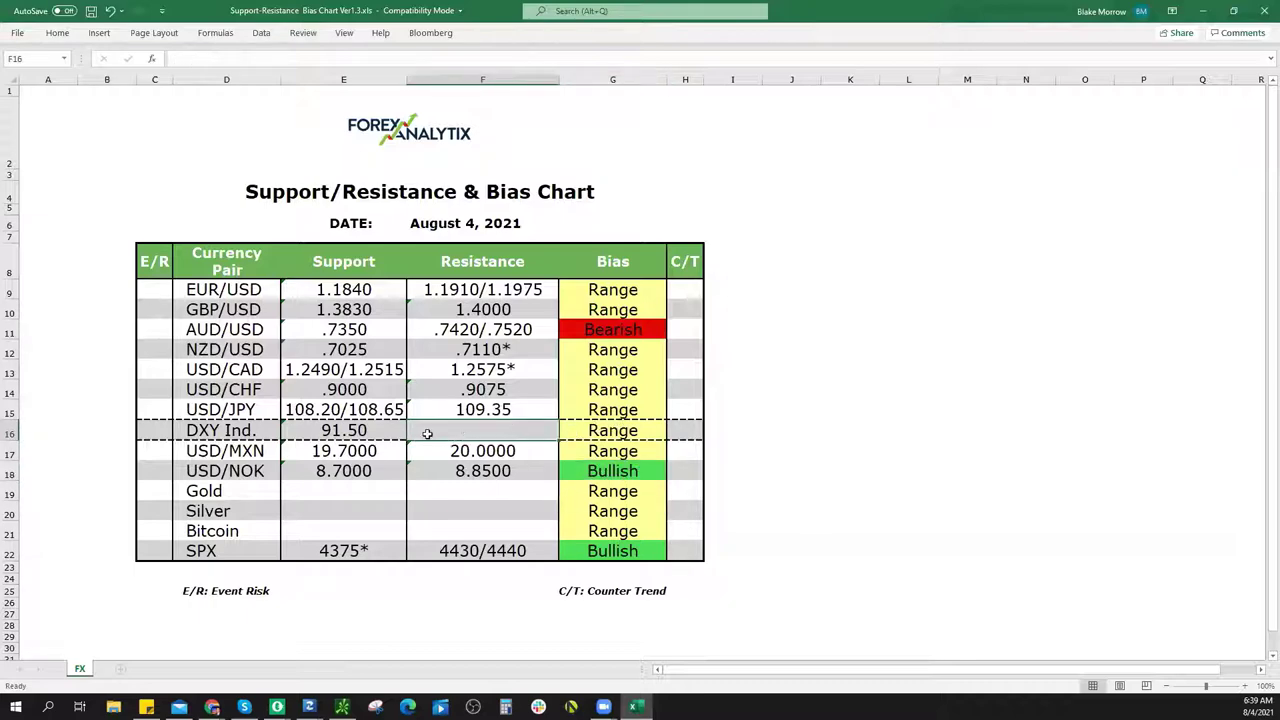
{"action": "key", "text": "alt+Tab"}
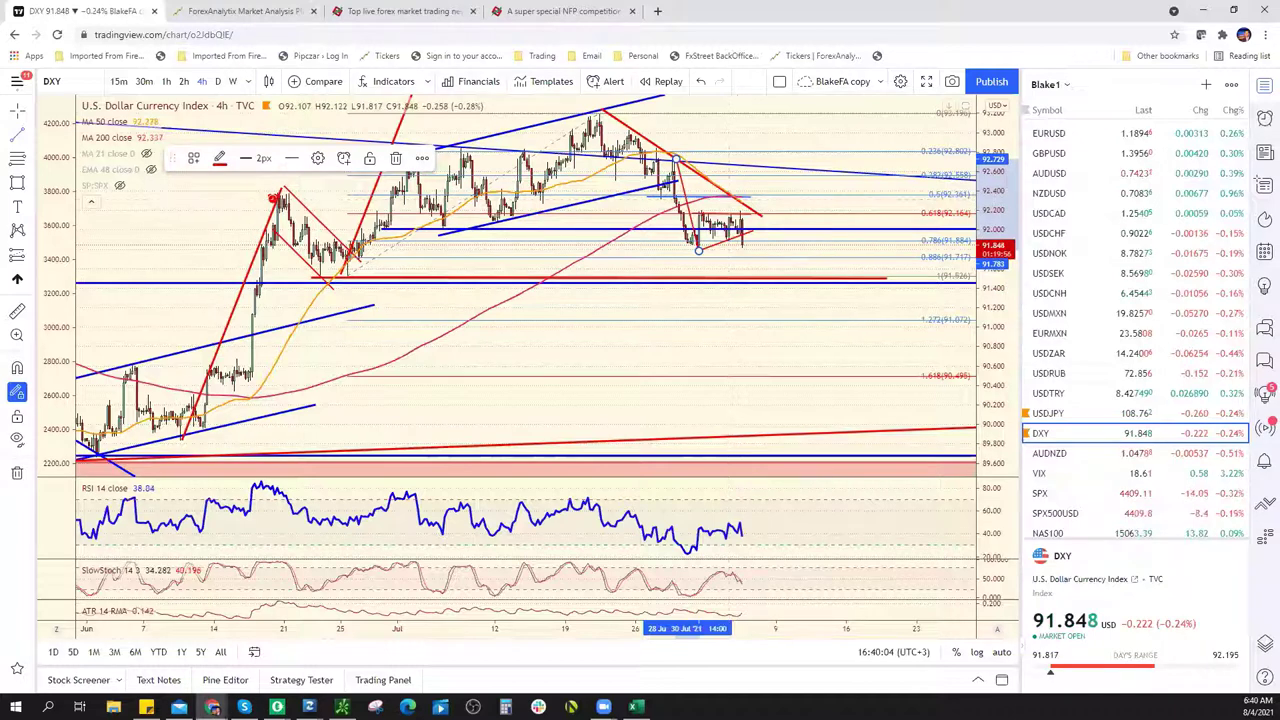
{"action": "key", "text": "alt+Tab"}
{"action": "left_click", "coordinate": [487, 422]}
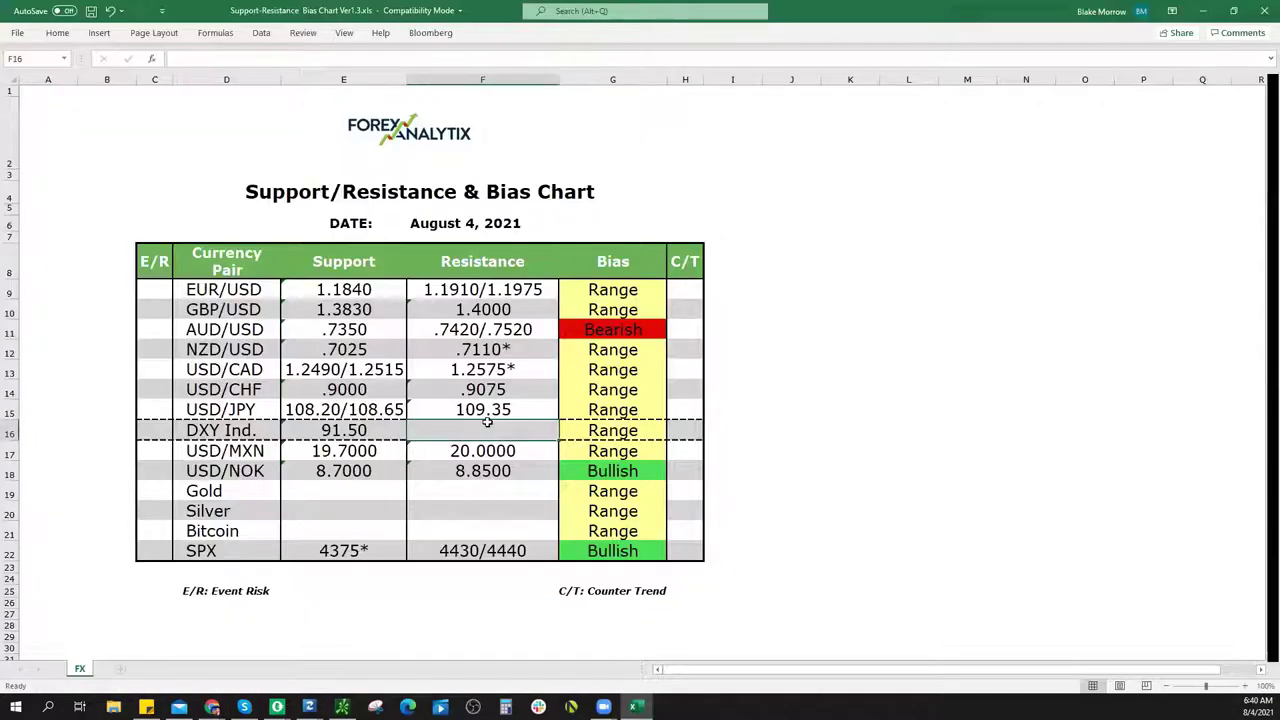
{"action": "type", "text": "9"}
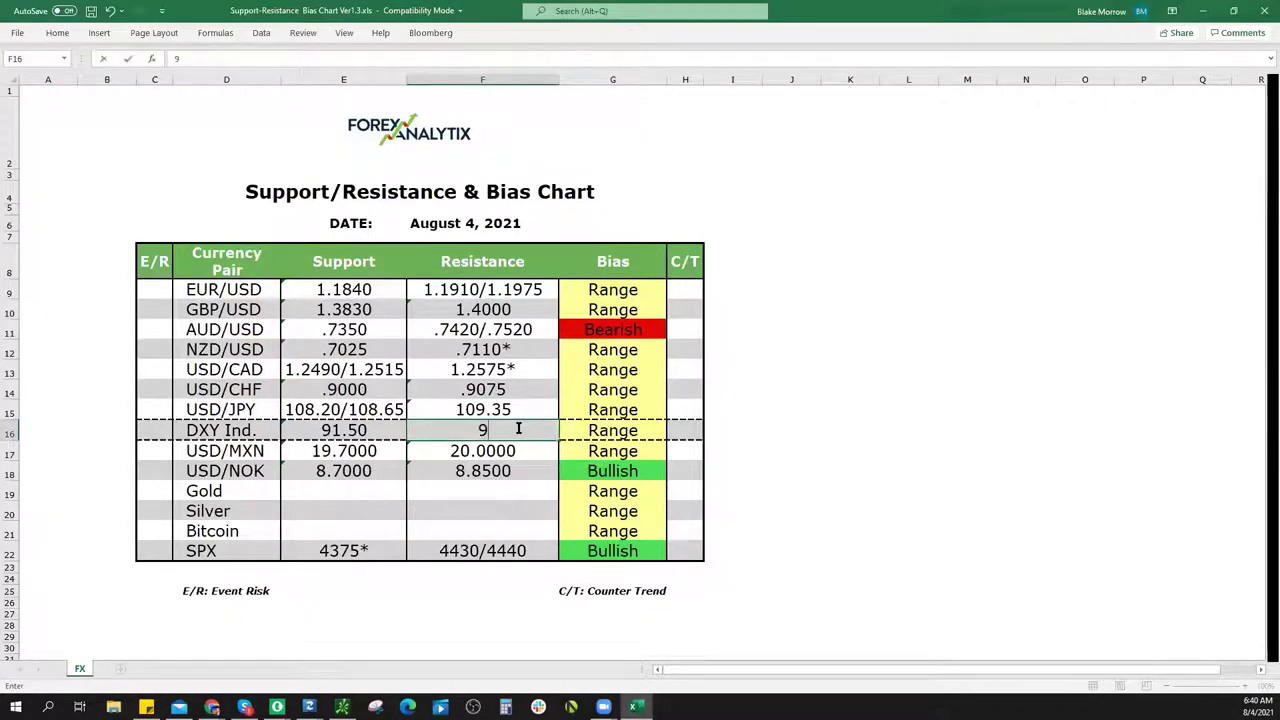
{"action": "type", "text": "2.30"}
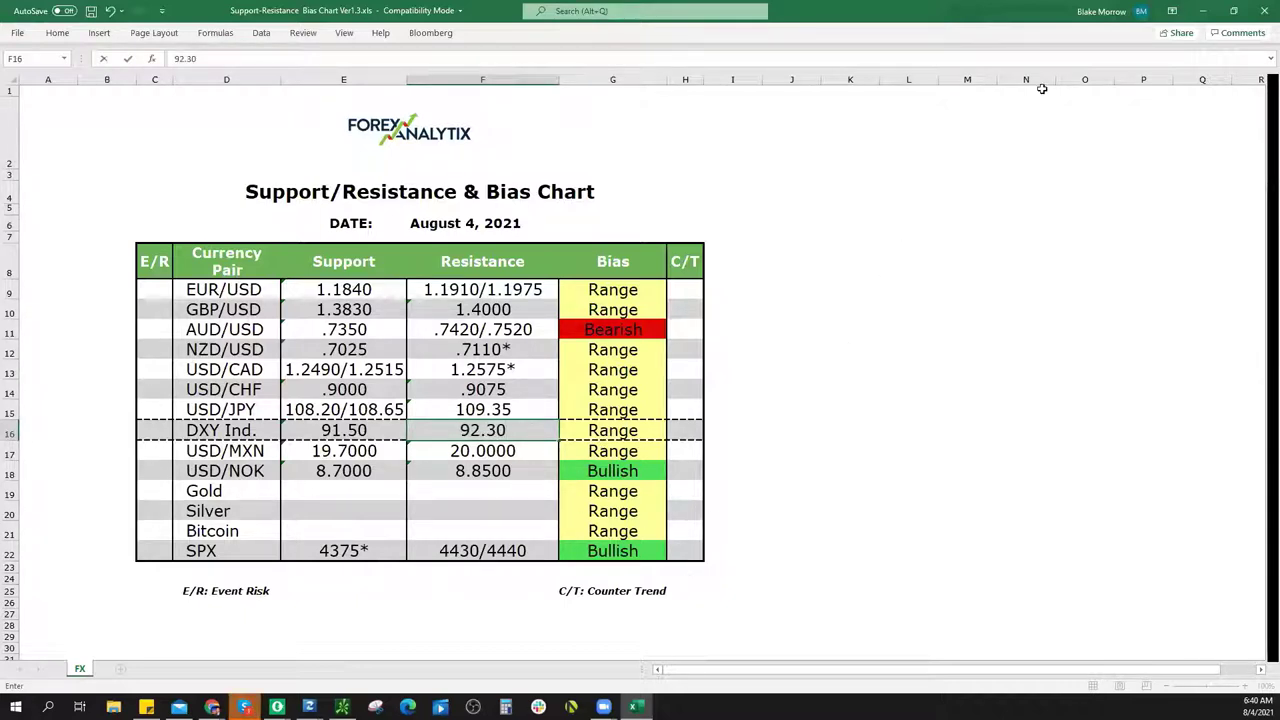
{"action": "left_click", "coordinate": [1202, 12]}
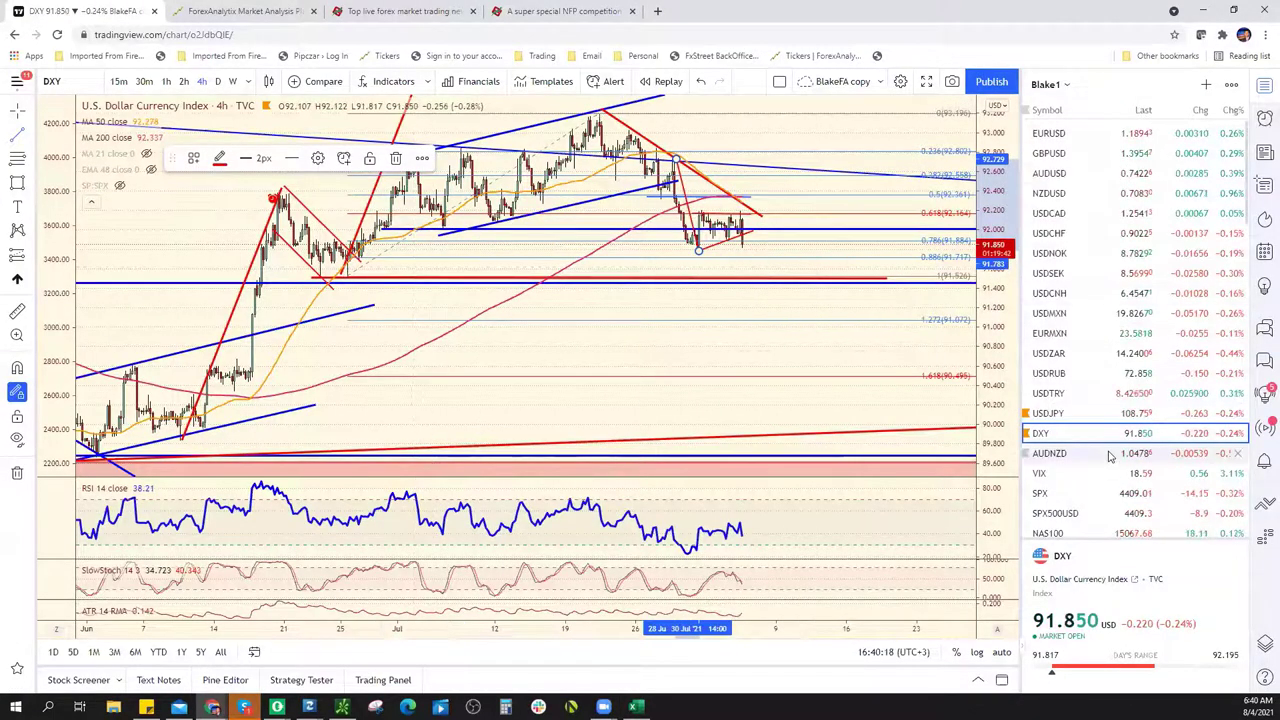
Move from XAUUSD to the XAGUSD silver 4-hour chart and zoom to its channel near 25.93
{"action": "scroll", "coordinate": [1108, 457], "scroll_direction": "down", "scroll_amount": 1}
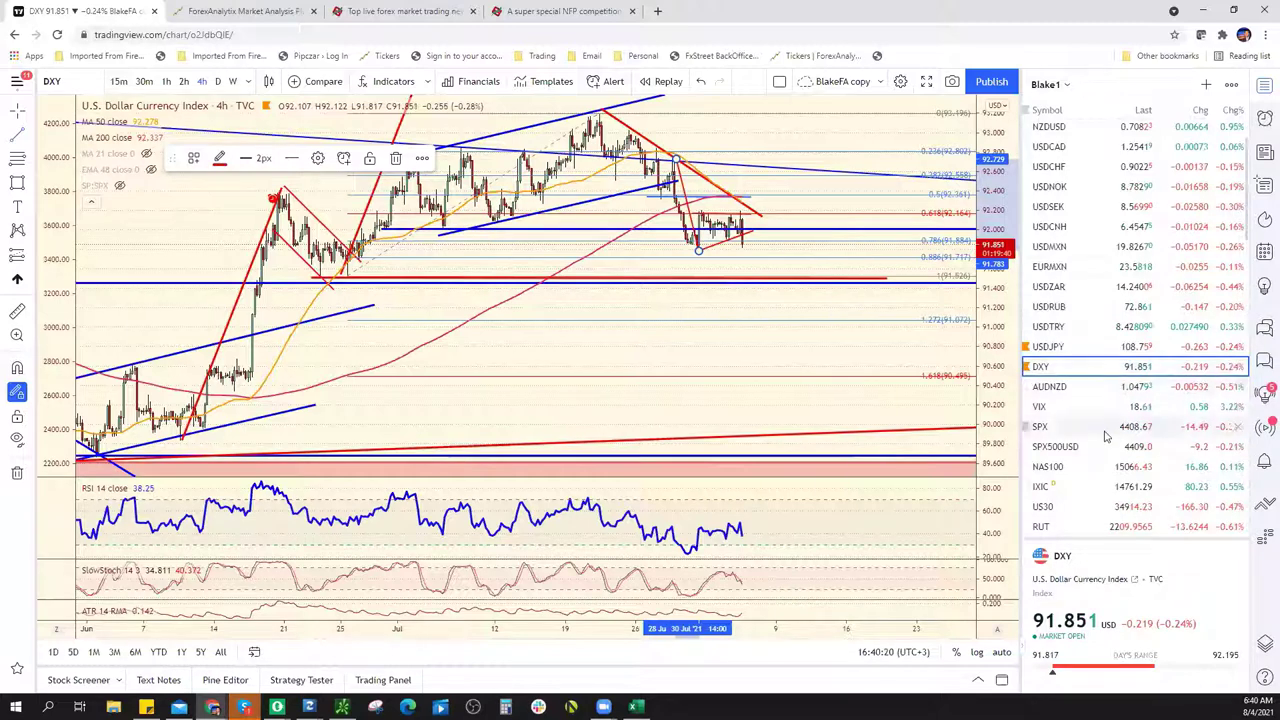
{"action": "scroll", "coordinate": [1105, 435], "scroll_direction": "down", "scroll_amount": 4}
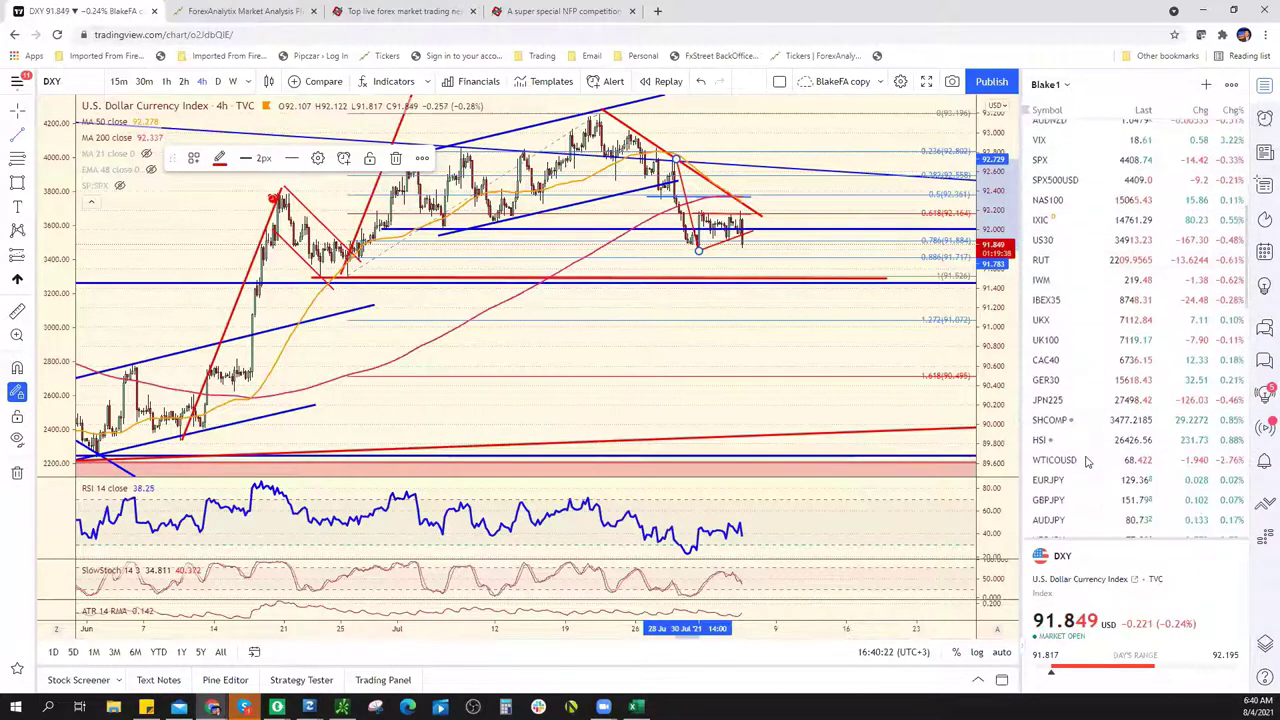
{"action": "scroll", "coordinate": [1095, 440], "scroll_direction": "down", "scroll_amount": 2}
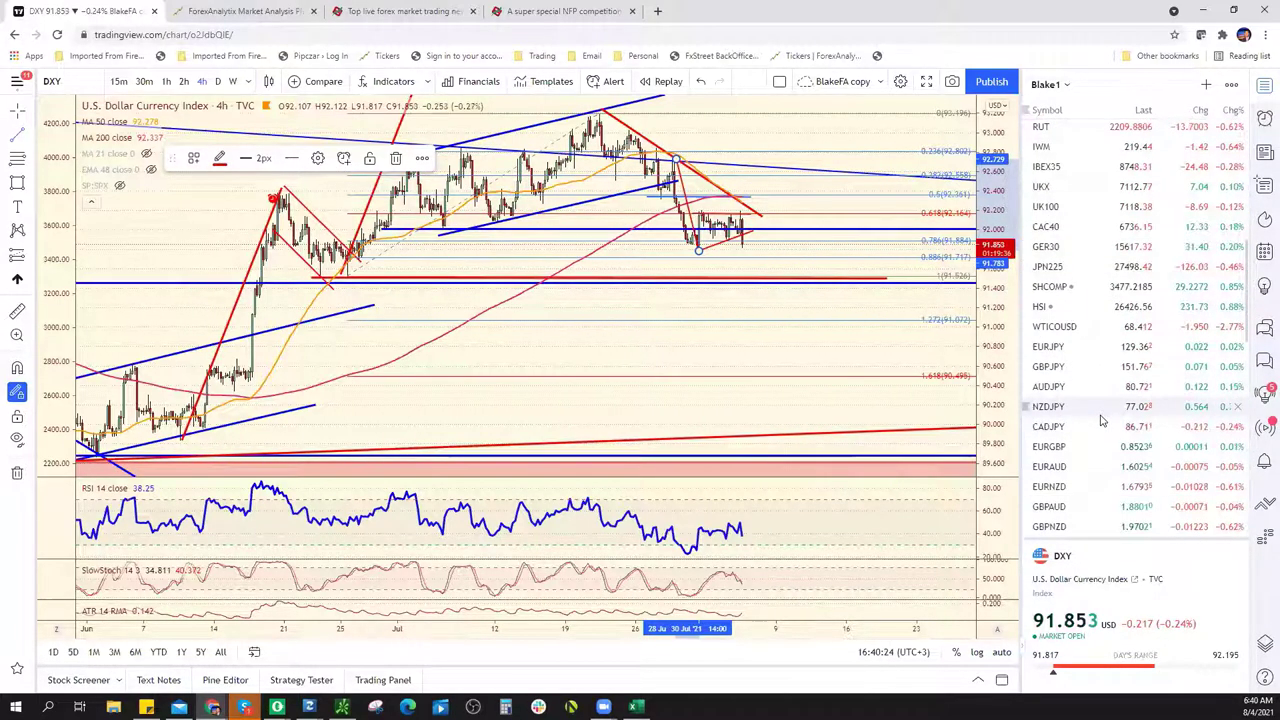
{"action": "scroll", "coordinate": [1100, 410], "scroll_direction": "down", "scroll_amount": 6}
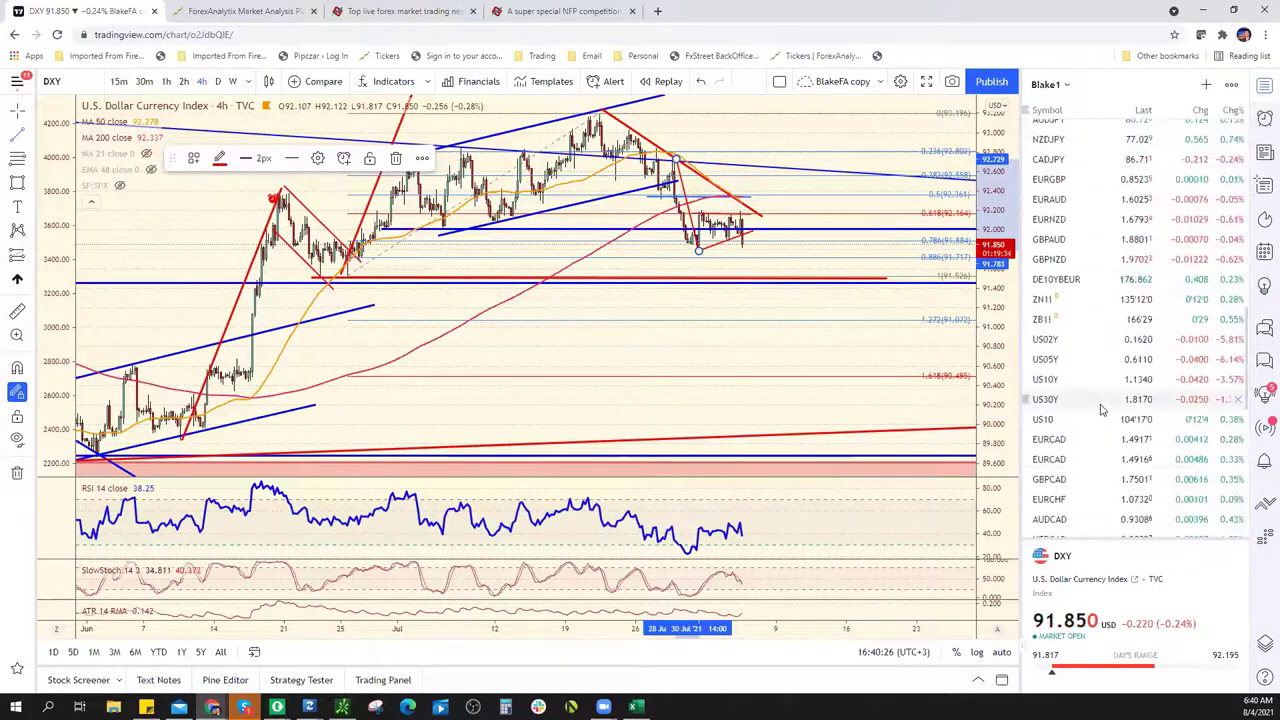
{"action": "scroll", "coordinate": [1100, 410], "scroll_direction": "down", "scroll_amount": 1}
{"action": "left_click", "coordinate": [1100, 400]}
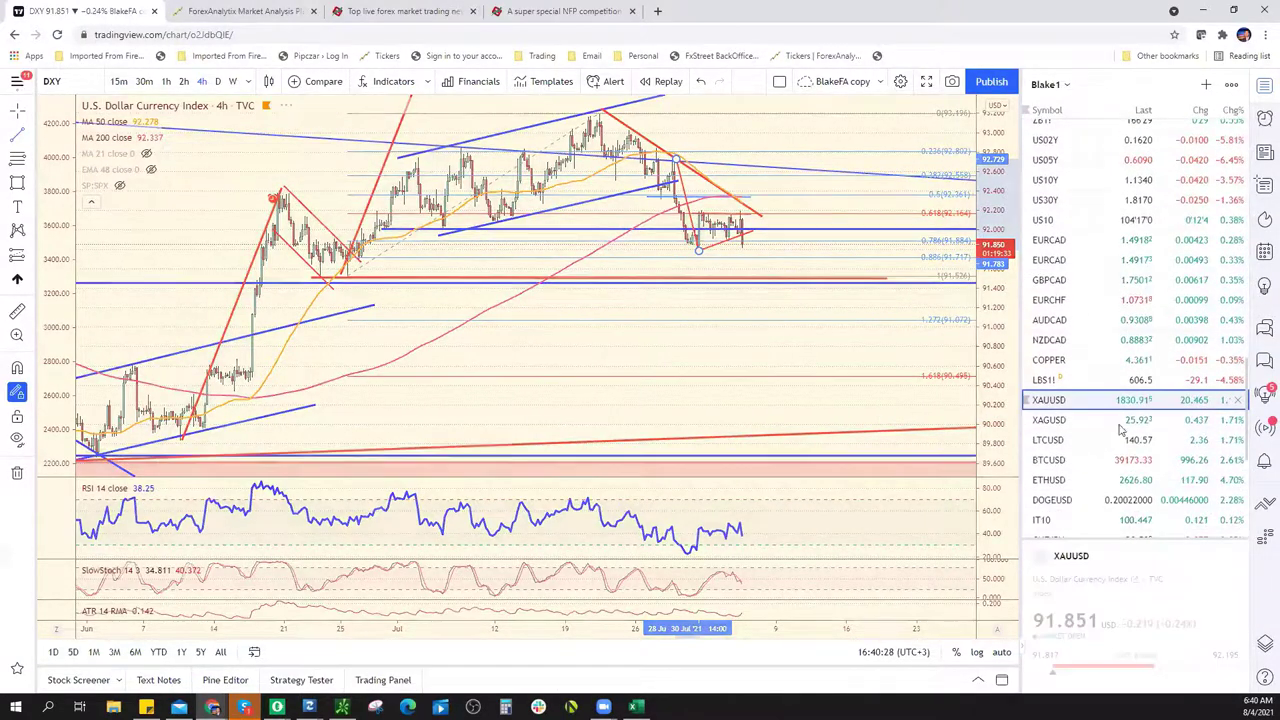
{"action": "key", "text": "Down"}
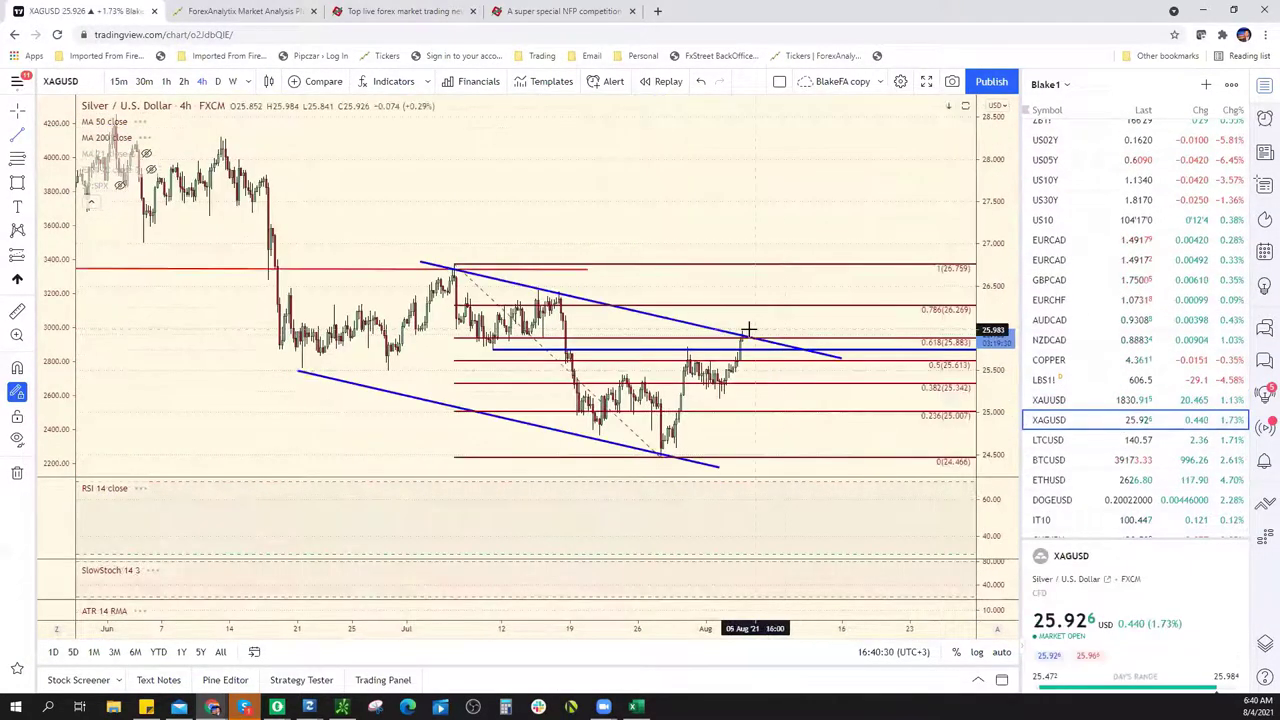
{"action": "scroll", "coordinate": [765, 402], "scroll_direction": "up", "scroll_amount": 3}
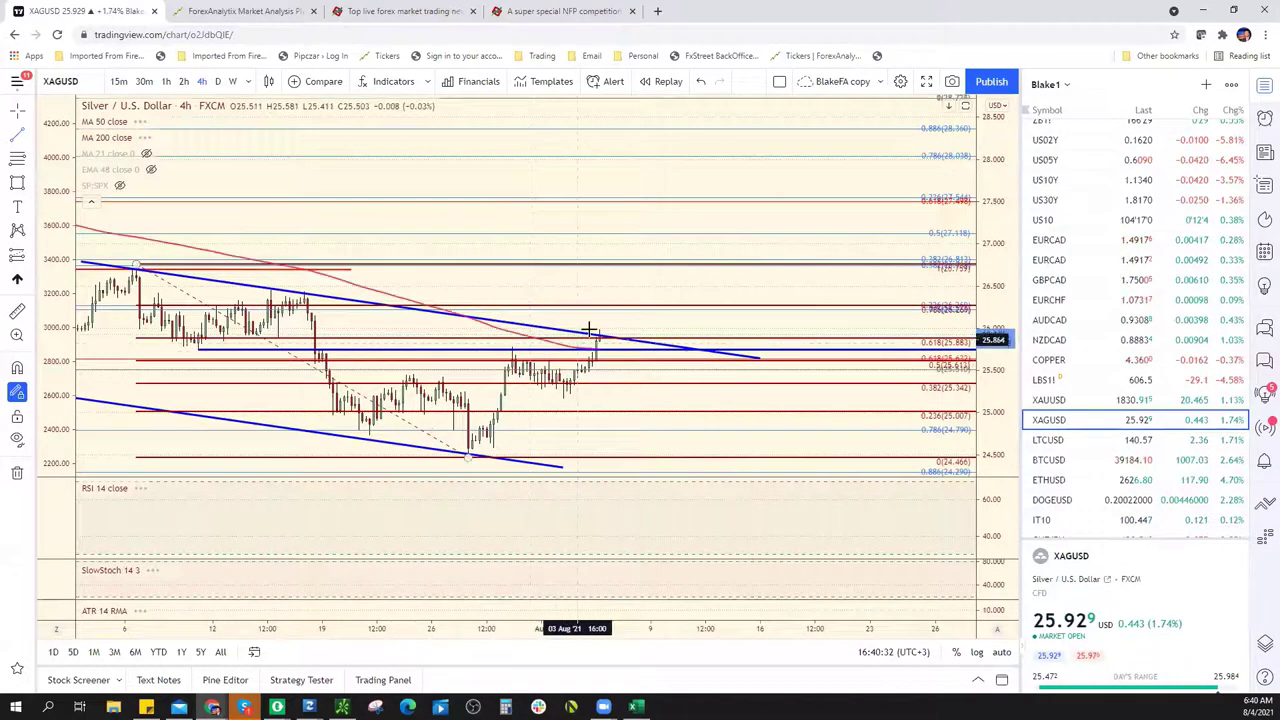
{"action": "scroll", "coordinate": [724, 345], "scroll_direction": "down", "scroll_amount": 2}
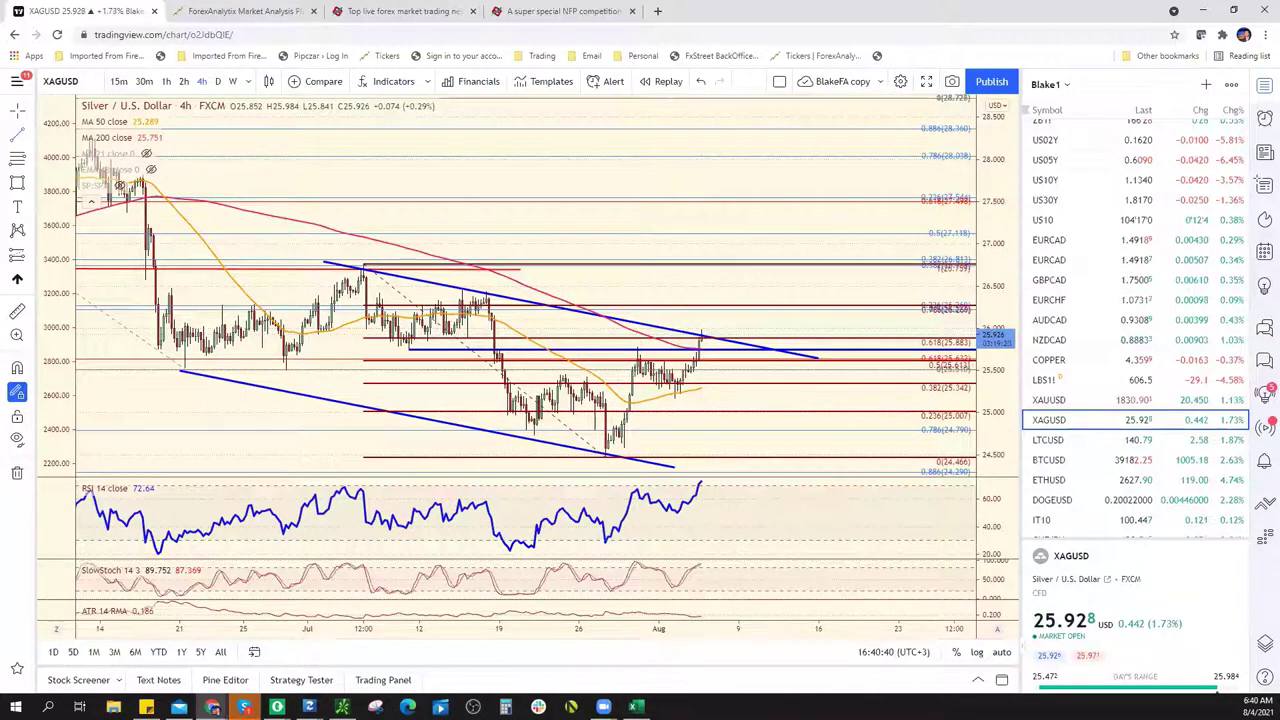
{"action": "key", "text": "alt+Tab"}
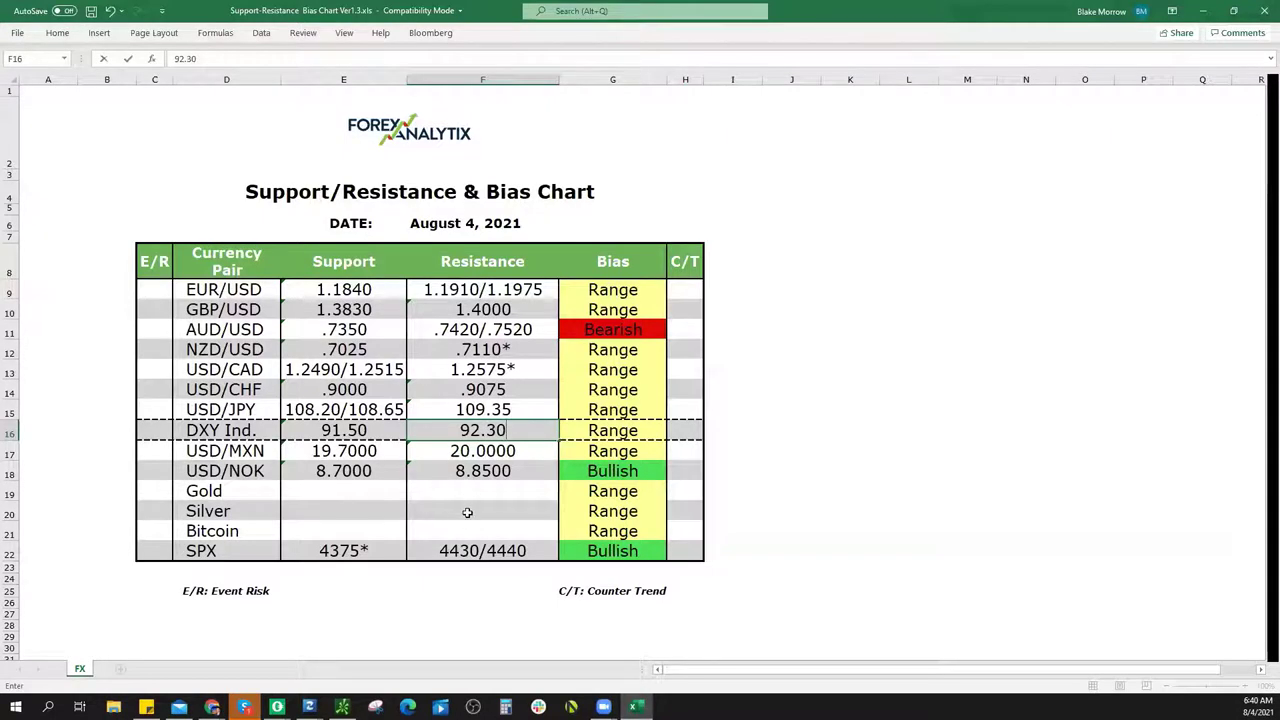
Enter 26 as Silver's resistance in F20
{"action": "left_click", "coordinate": [467, 512]}
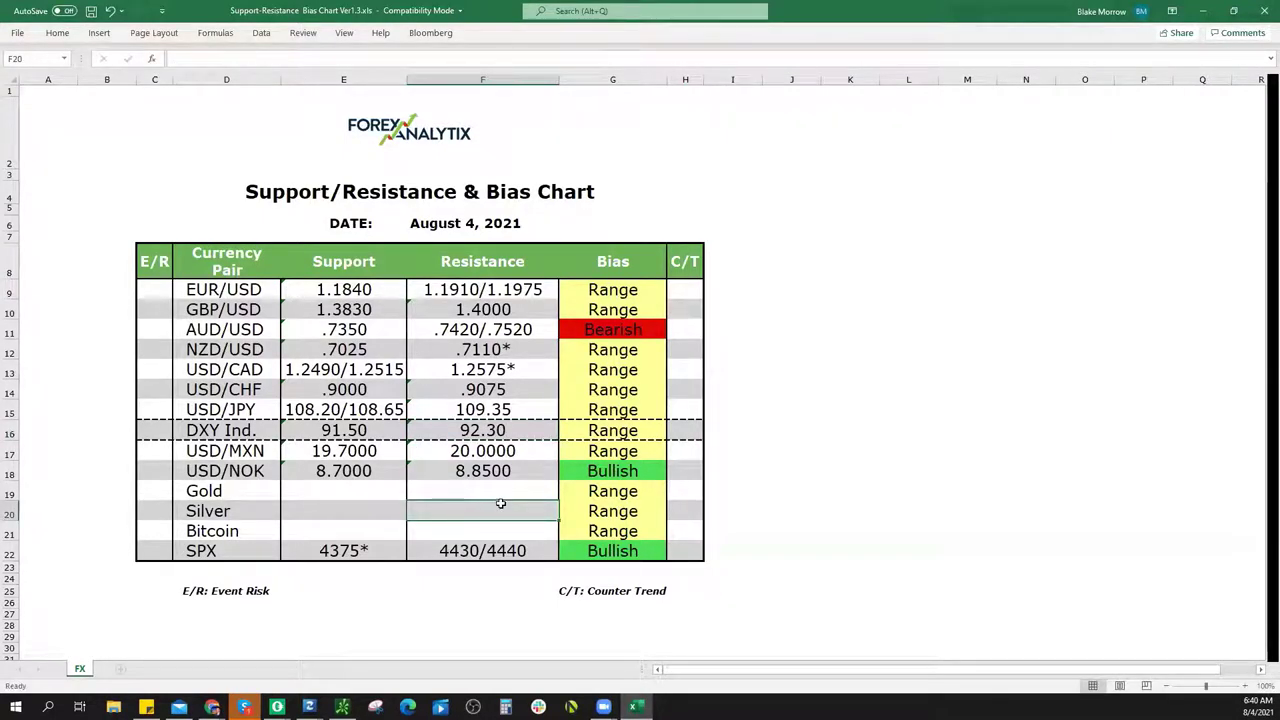
{"action": "type", "text": "26"}
{"action": "key", "text": "Return"}
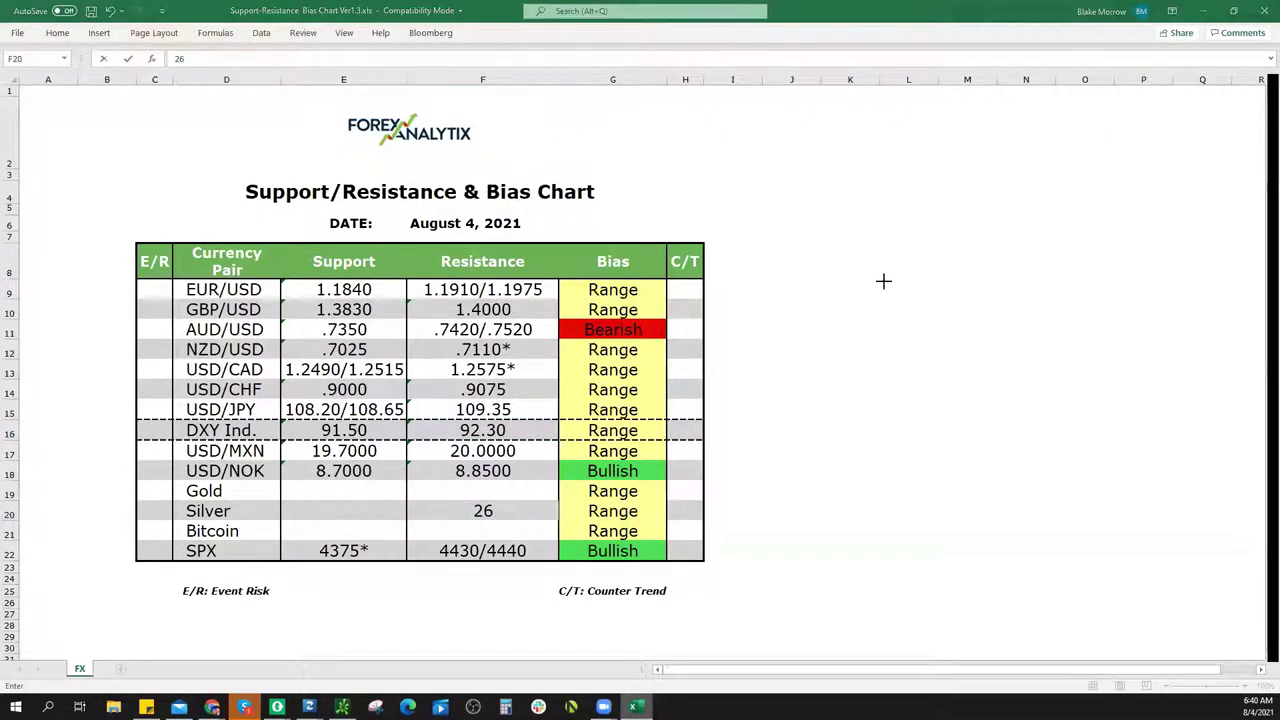
Mark the silver support with a line at the recent lows and enter 25.20 in E20
{"action": "key", "text": "alt+Tab"}
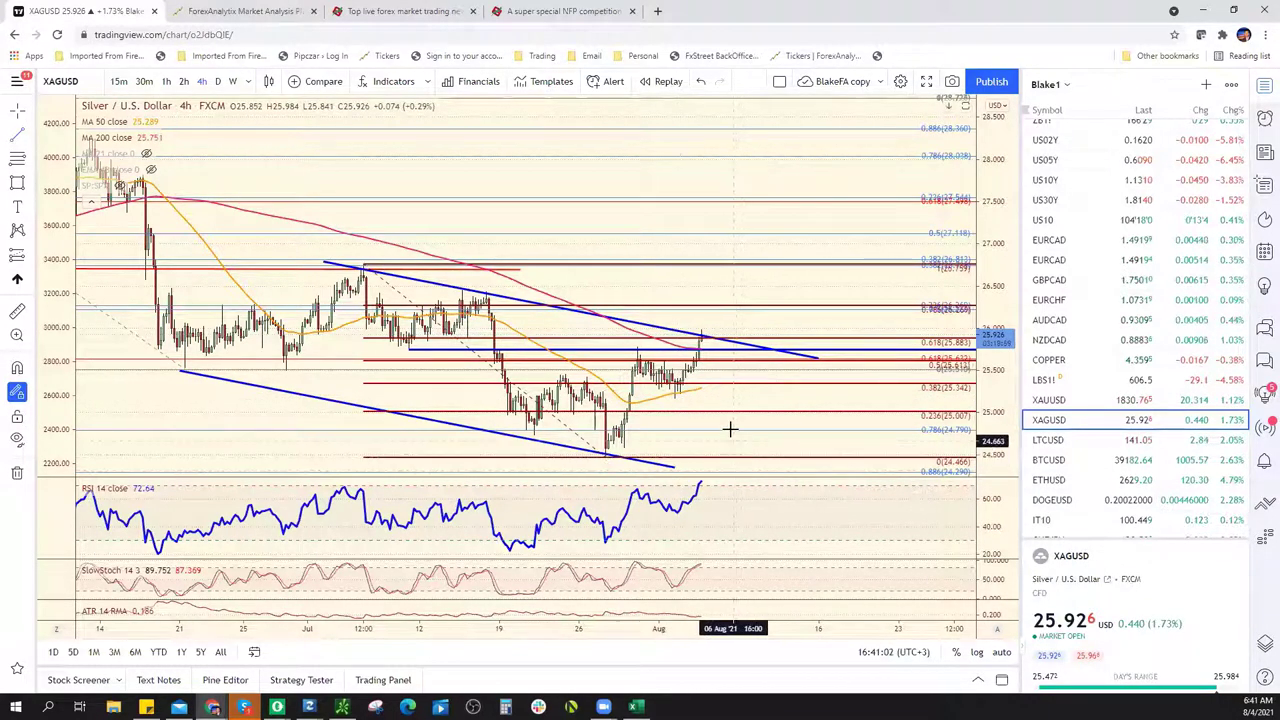
{"action": "scroll", "coordinate": [730, 428], "scroll_direction": "down", "scroll_amount": 1}
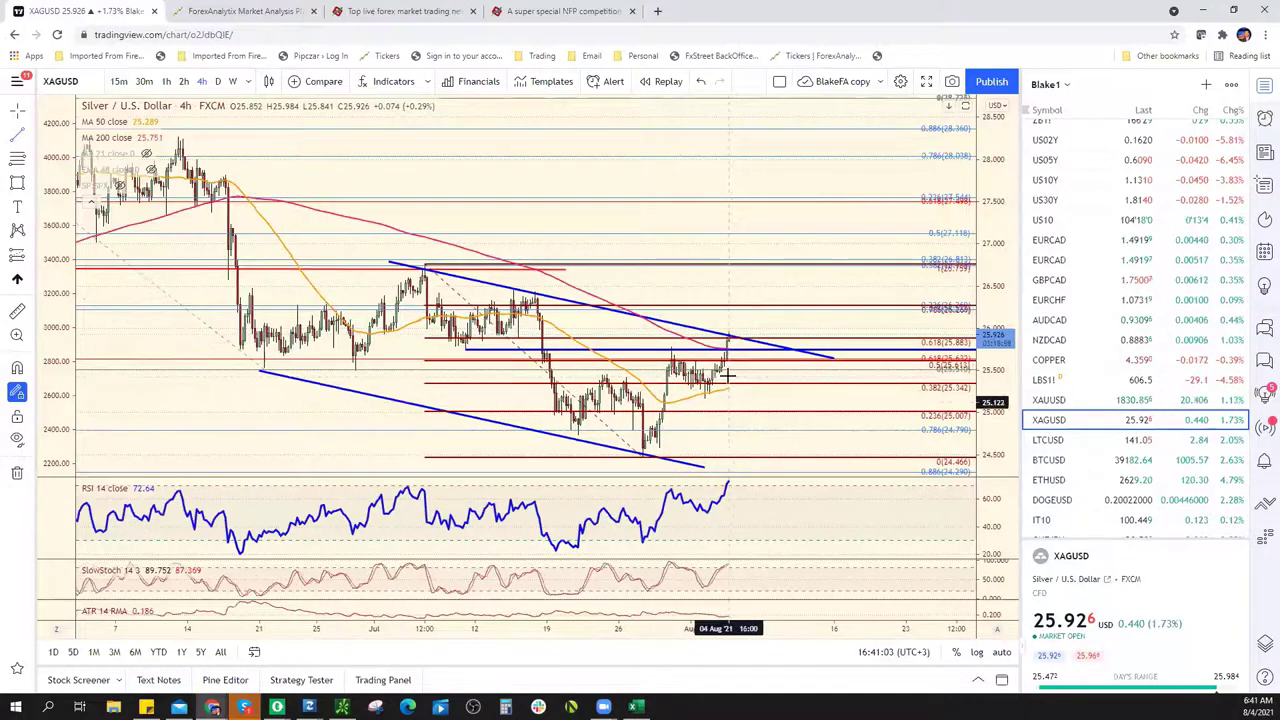
{"action": "left_click", "coordinate": [16, 137]}
{"action": "left_click", "coordinate": [674, 397]}
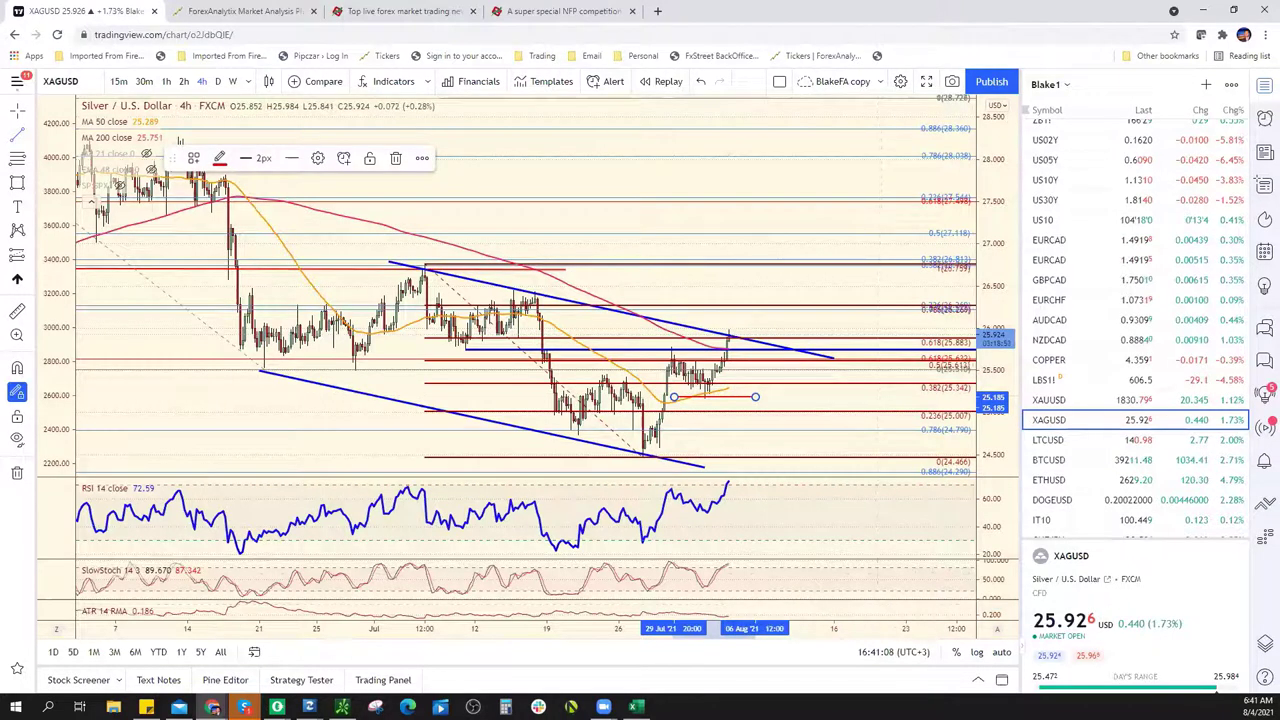
{"action": "left_click", "coordinate": [634, 707]}
{"action": "left_click", "coordinate": [364, 513]}
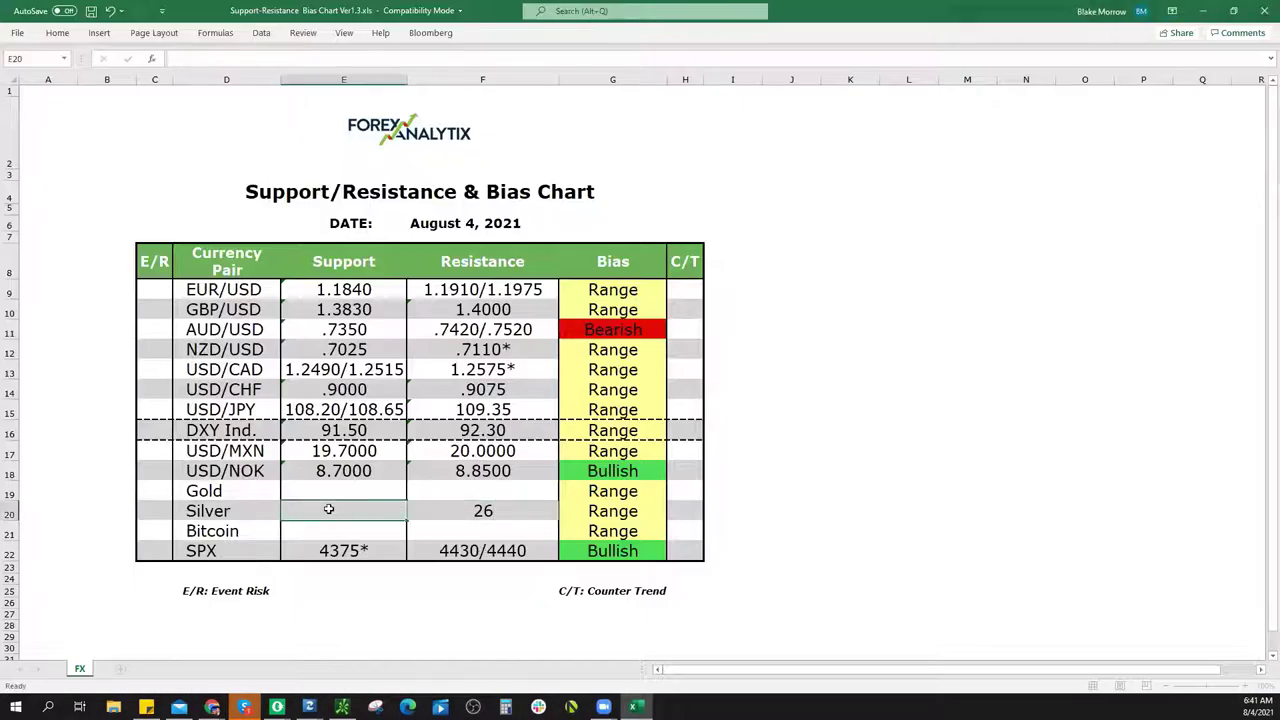
{"action": "type", "text": "2"}
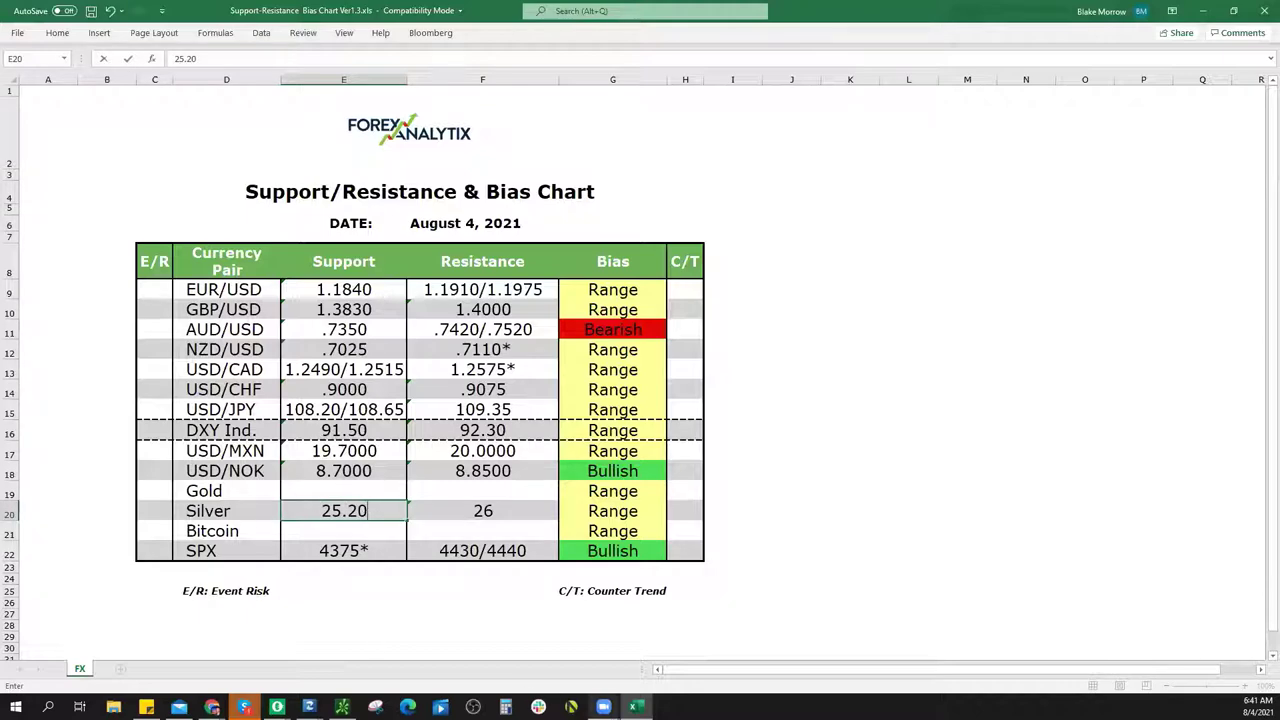
{"action": "type", "text": "5.20"}
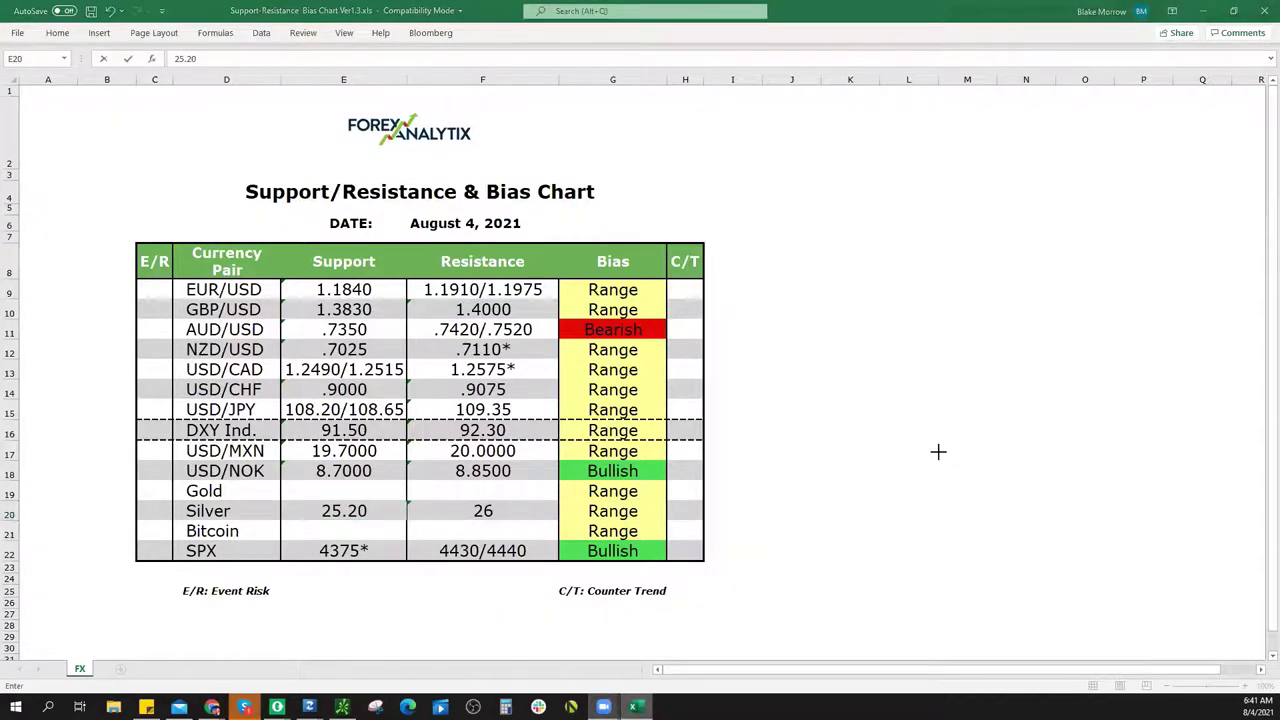
{"action": "key", "text": "alt+Tab"}
{"action": "key", "text": "Up"}
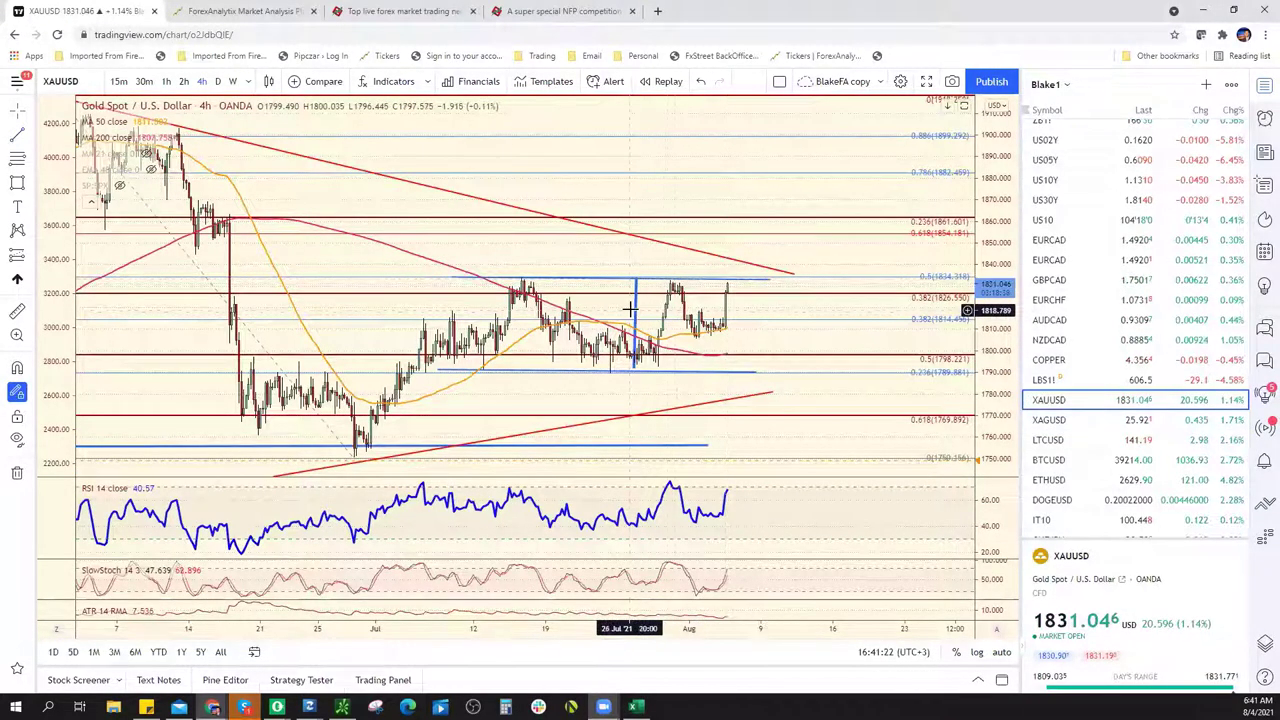
Project gold's measured range on XAUUSD and enter 1835/1875 as Gold resistance in F19
{"action": "left_click_drag", "start_coordinate": [635, 311], "coordinate": [734, 218]}
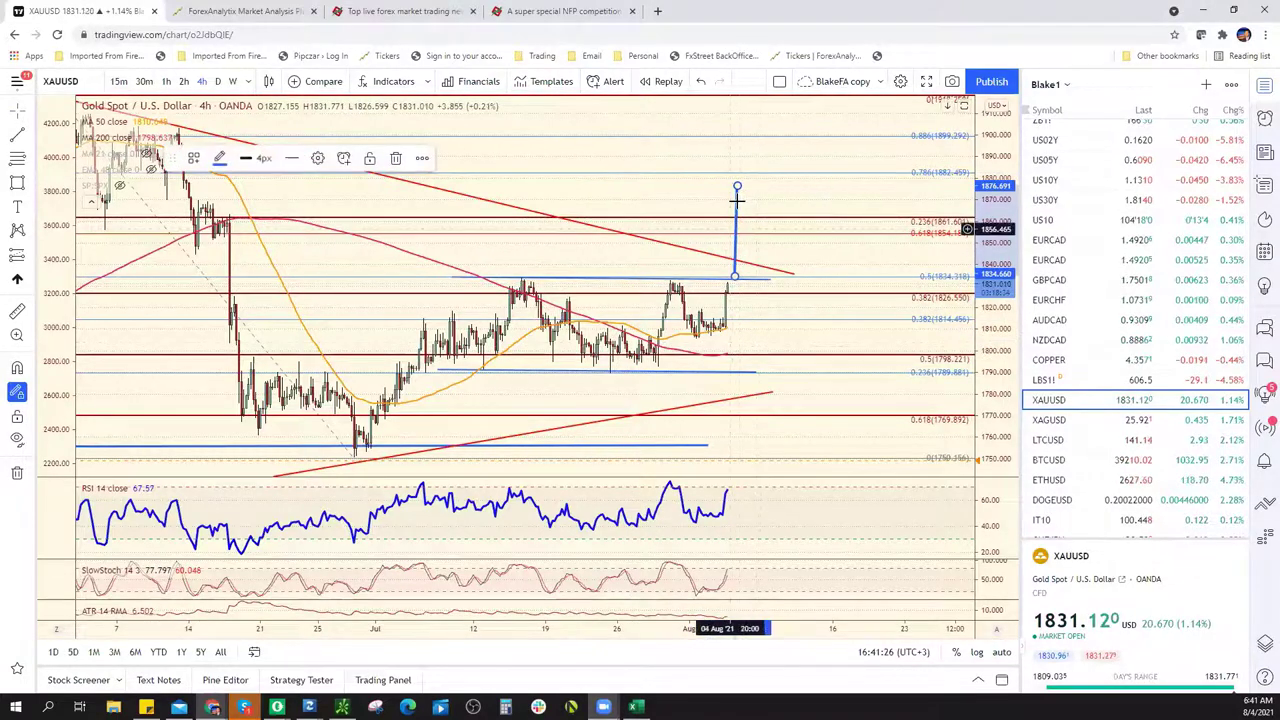
{"action": "left_click_drag", "start_coordinate": [737, 202], "coordinate": [612, 293]}
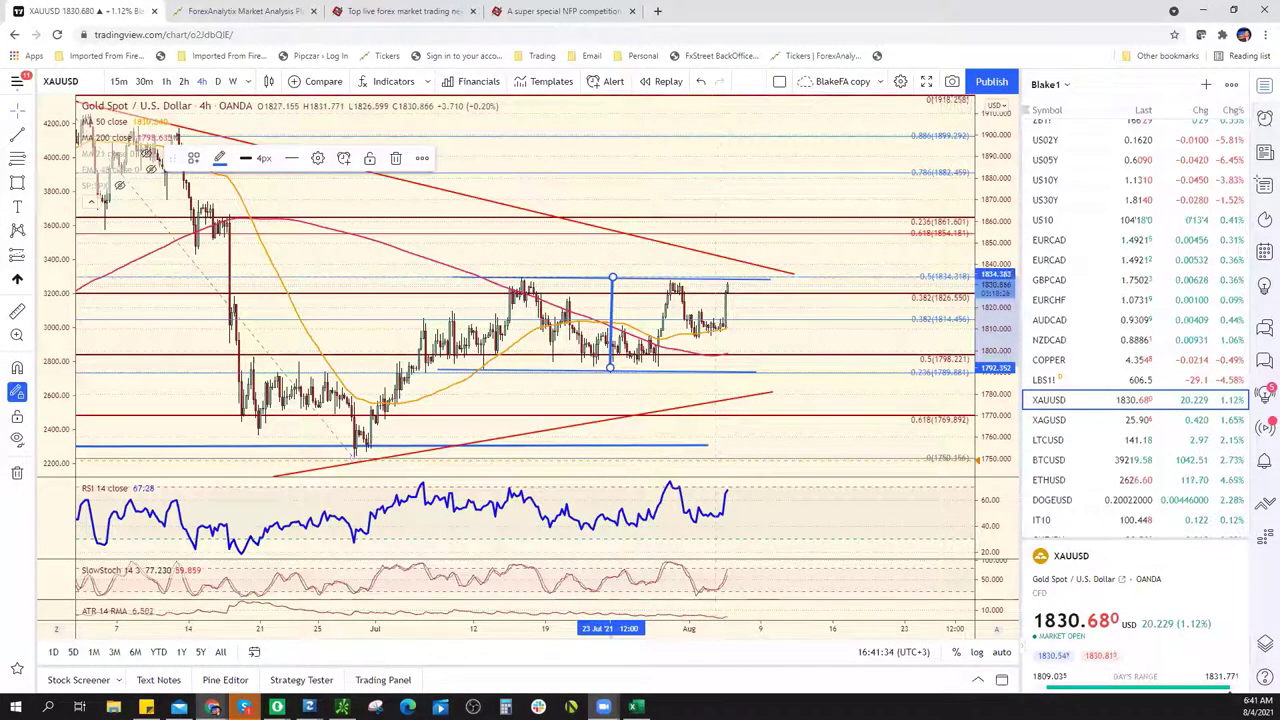
{"action": "key", "text": "alt+Tab"}
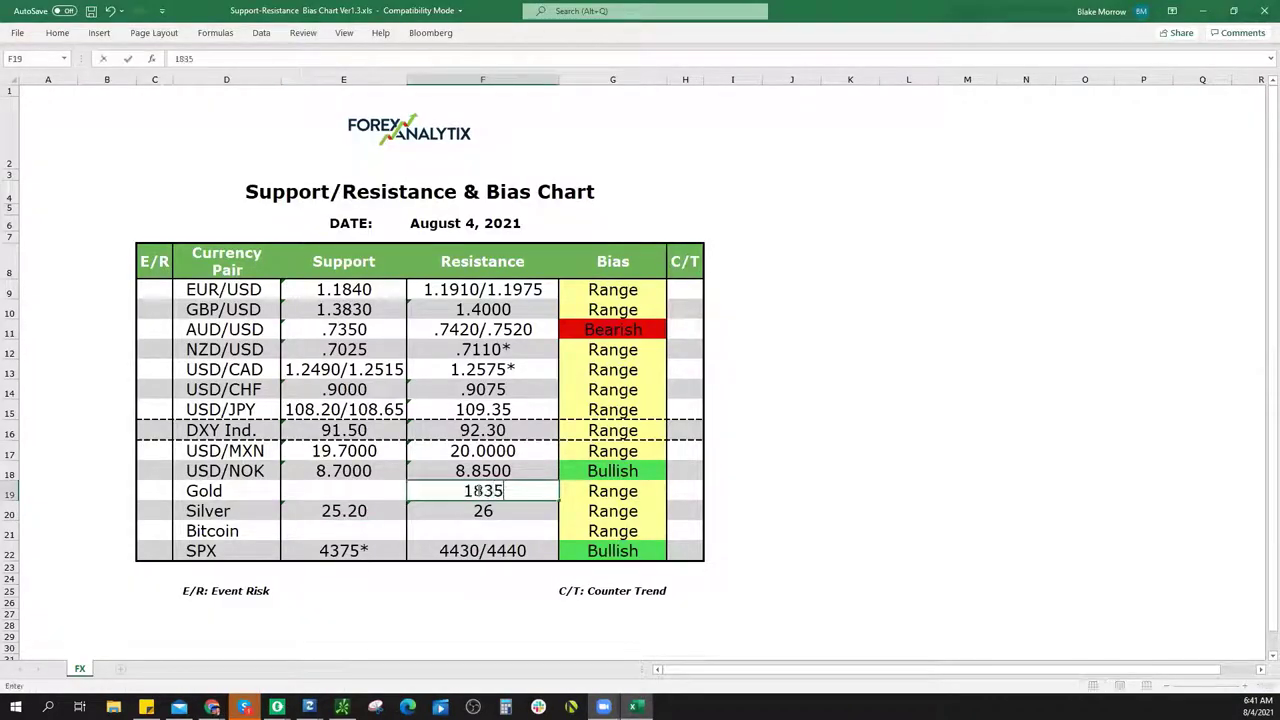
{"action": "left_click", "coordinate": [479, 490]}
{"action": "type", "text": "1835/1875"}
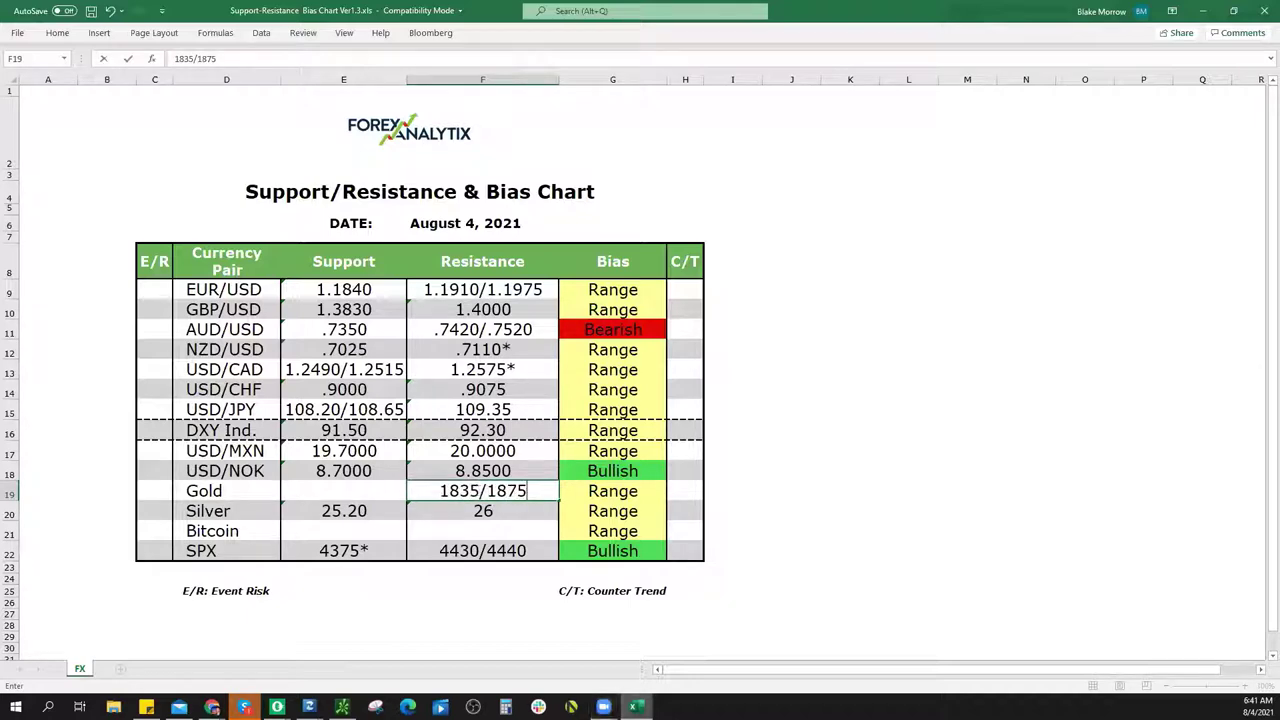
{"action": "key", "text": "Return"}
Re-project the gold range from the breakout to the earlier peak, then enter 1790 as Gold support
{"action": "key", "text": "alt+Tab"}
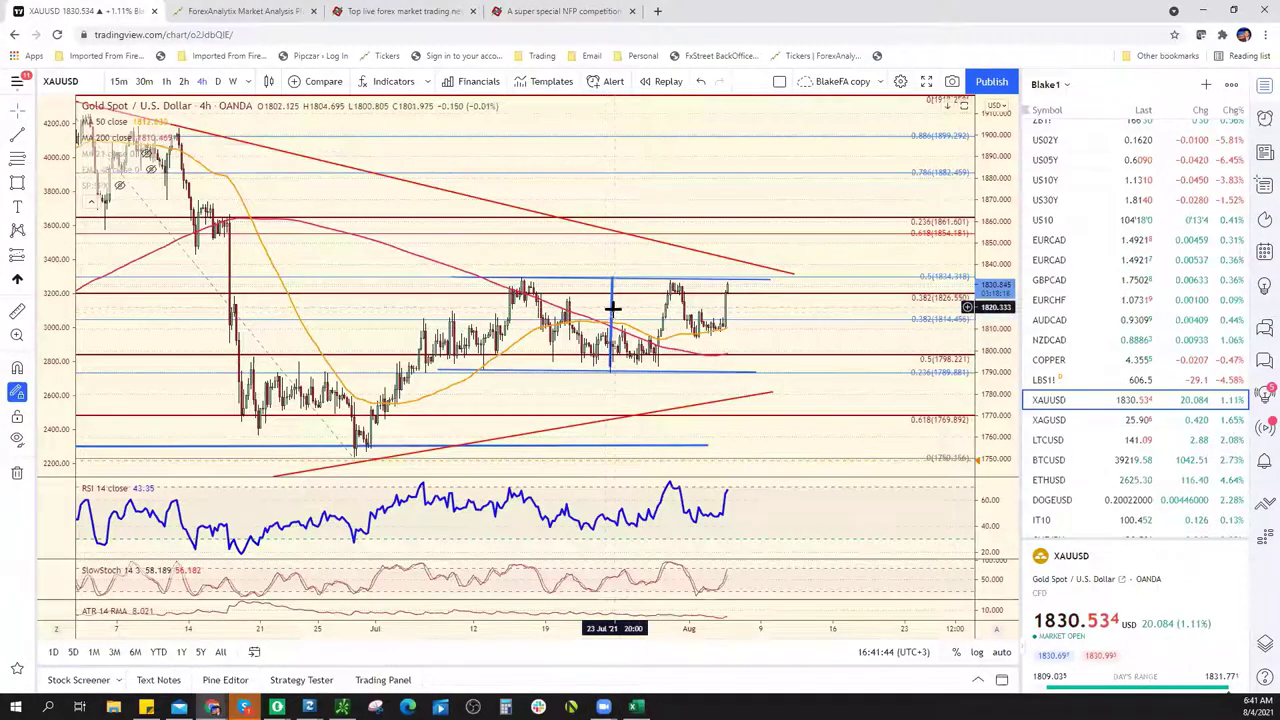
{"action": "mouse_move", "coordinate": [612, 308]}
{"action": "left_mouse_down"}
{"action": "mouse_move", "coordinate": [681, 254]}
{"action": "mouse_move", "coordinate": [709, 316]}
{"action": "mouse_move", "coordinate": [709, 303]}
{"action": "left_mouse_up"}
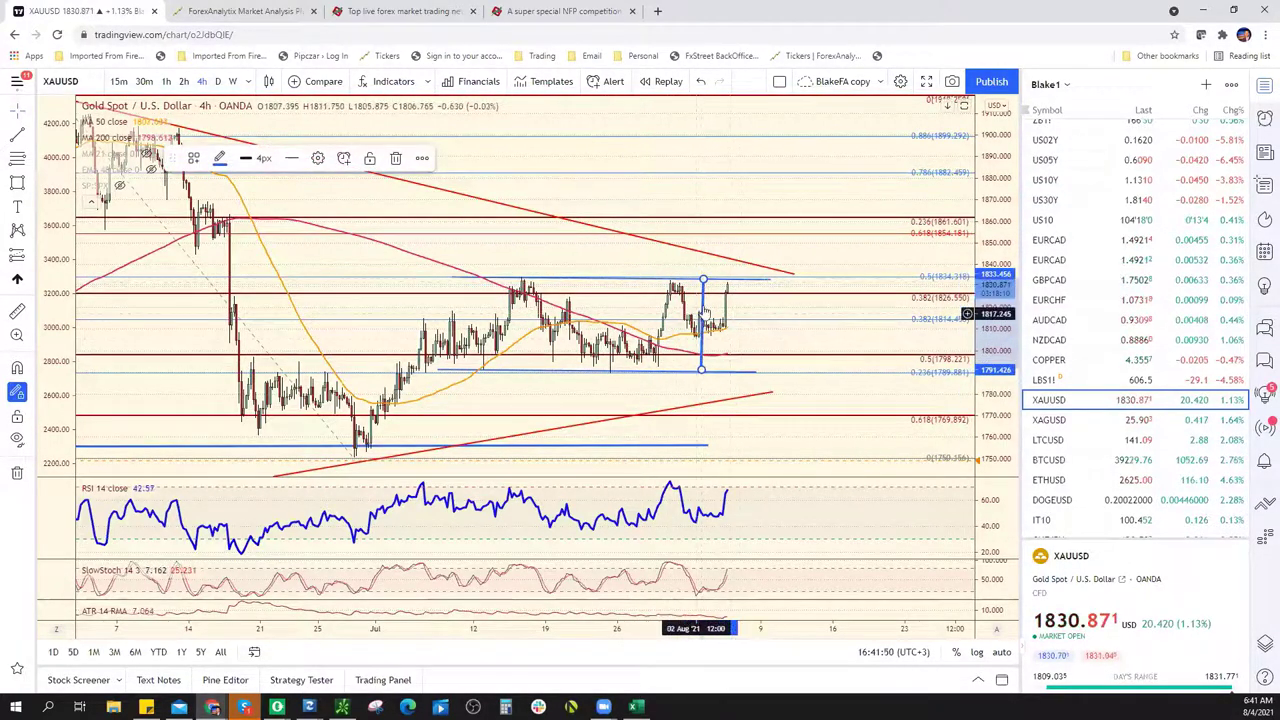
{"action": "mouse_move", "coordinate": [704, 314]}
{"action": "left_mouse_down"}
{"action": "mouse_move", "coordinate": [751, 157]}
{"action": "mouse_move", "coordinate": [735, 184]}
{"action": "left_mouse_up"}
{"action": "left_click", "coordinate": [710, 216]}
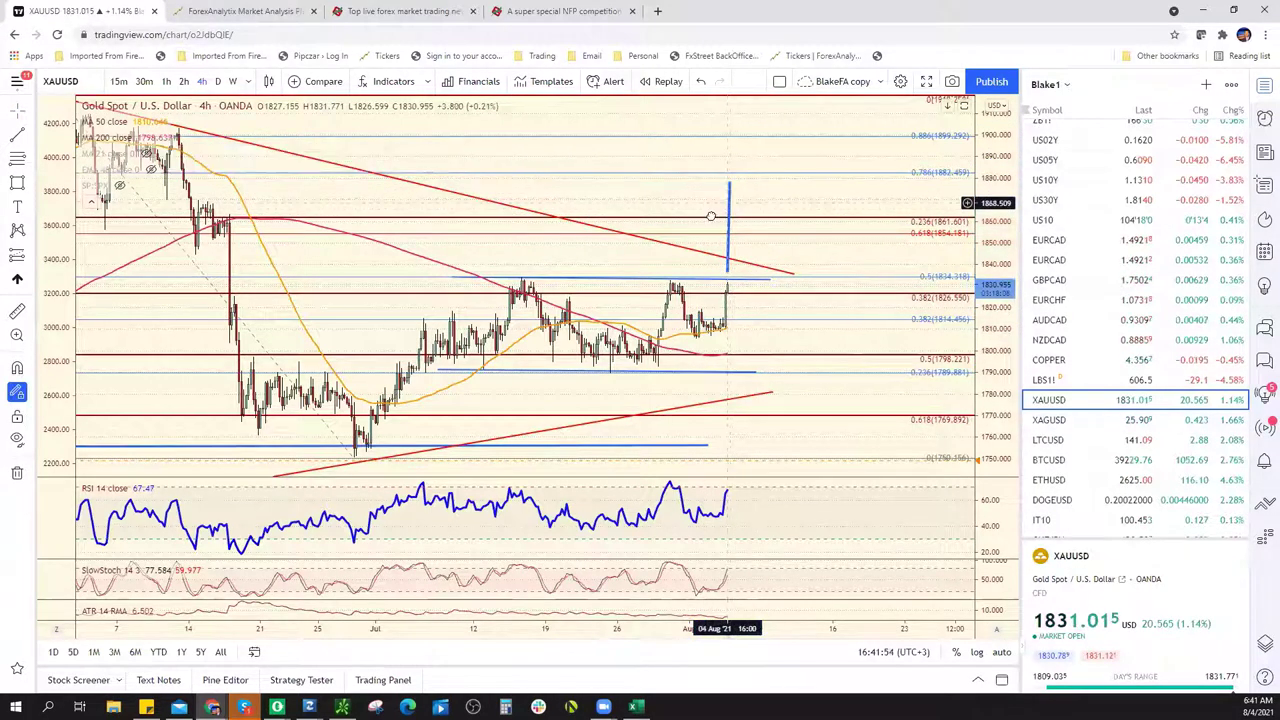
{"action": "mouse_move", "coordinate": [731, 205]}
{"action": "left_mouse_down"}
{"action": "mouse_move", "coordinate": [750, 183]}
{"action": "mouse_move", "coordinate": [677, 310]}
{"action": "left_mouse_up"}
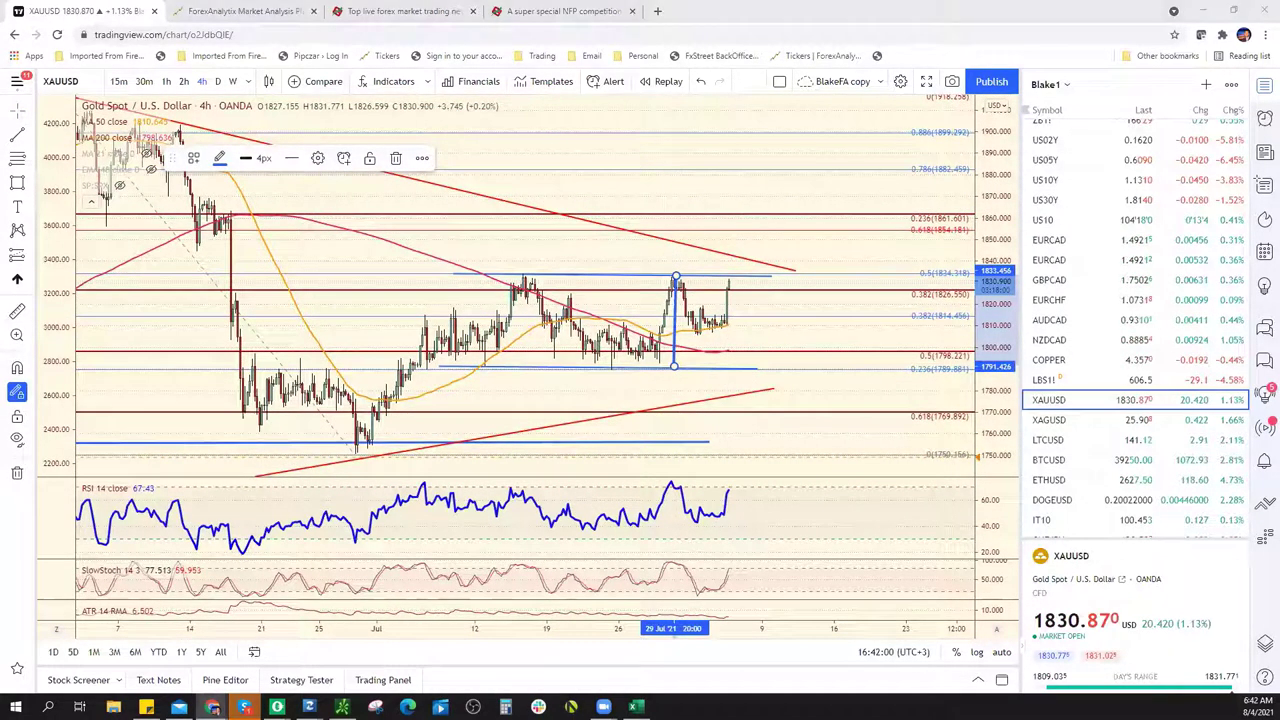
{"action": "key", "text": "alt+Tab"}
{"action": "left_click", "coordinate": [370, 489]}
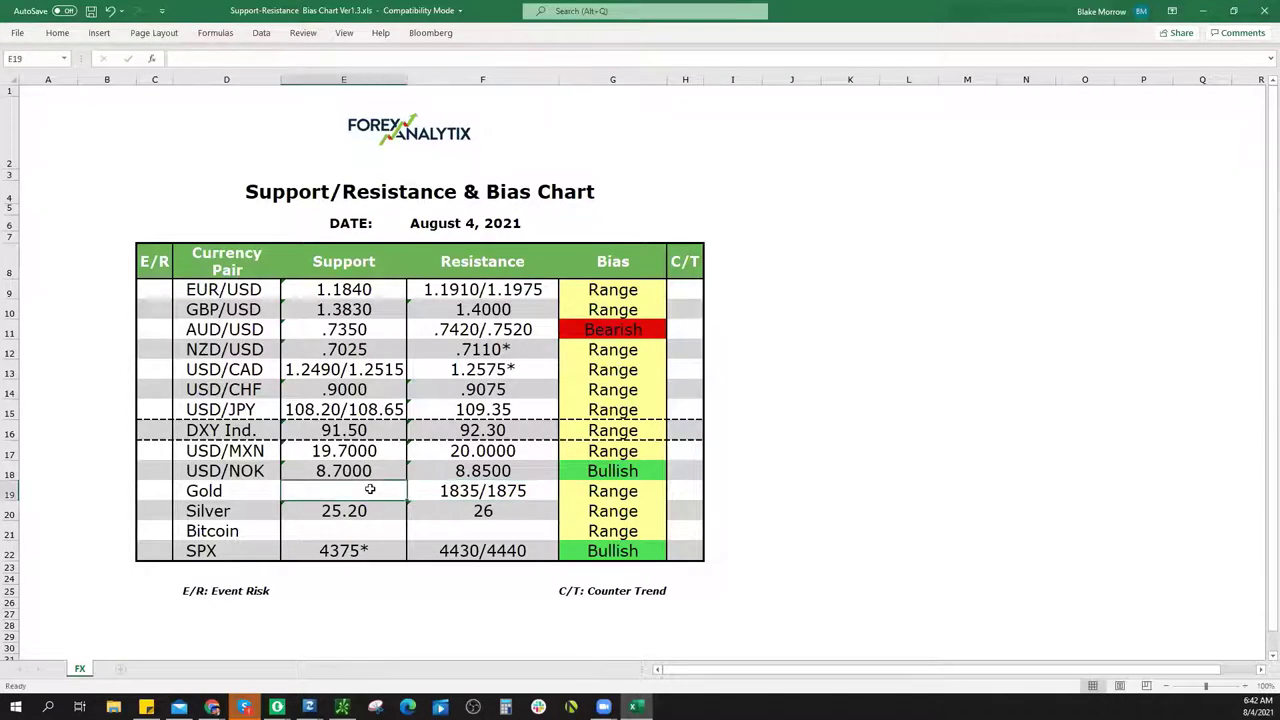
{"action": "type", "text": "1790"}
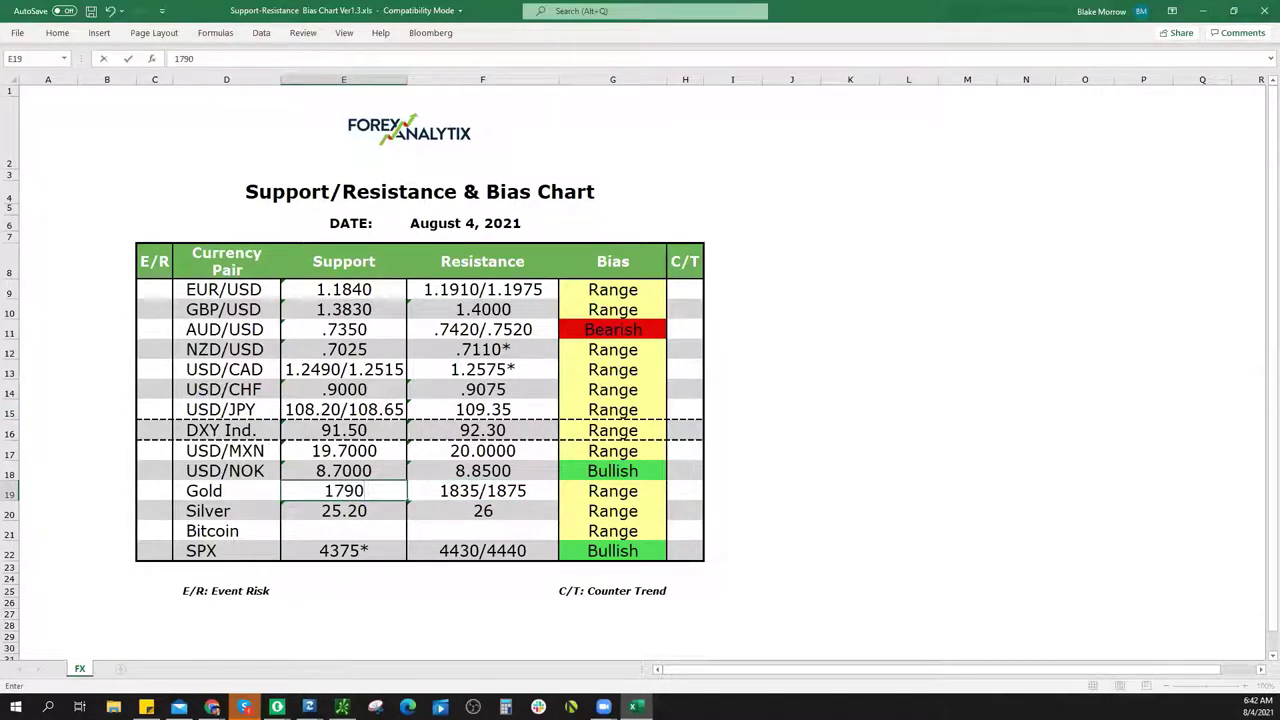
{"action": "mouse_move", "coordinate": [633, 706]}
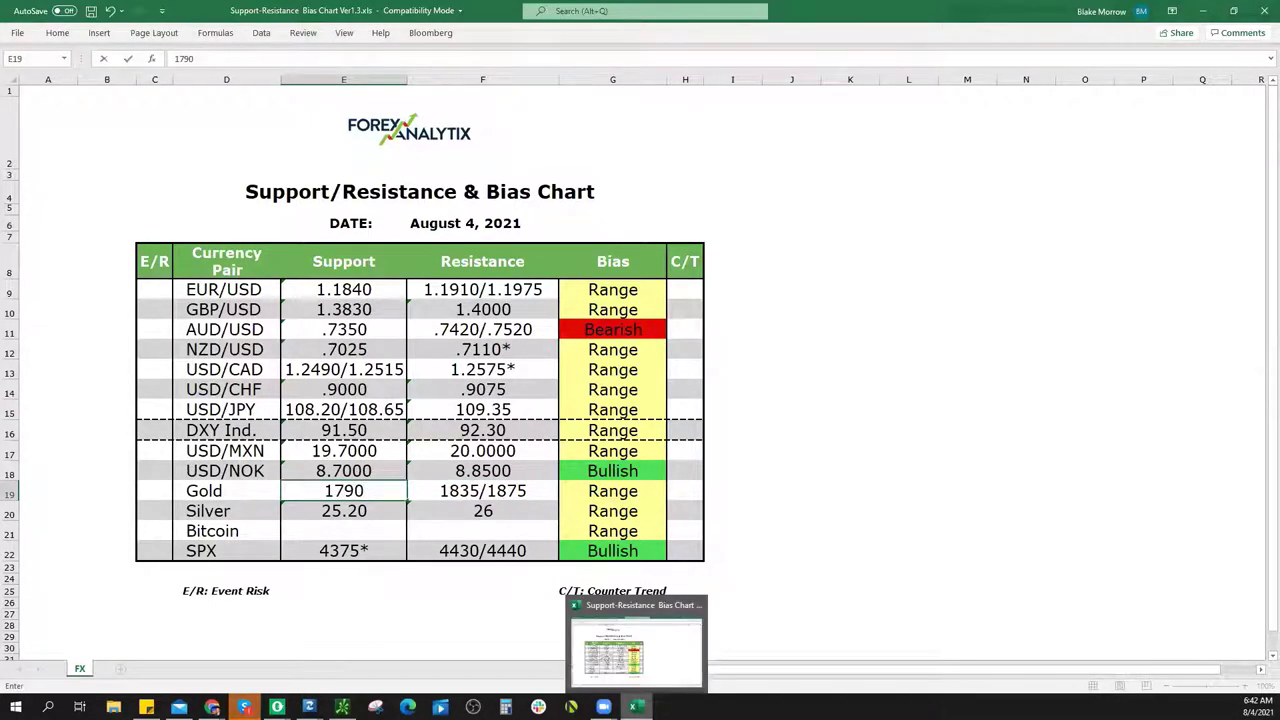
{"action": "key", "text": "alt+Tab"}
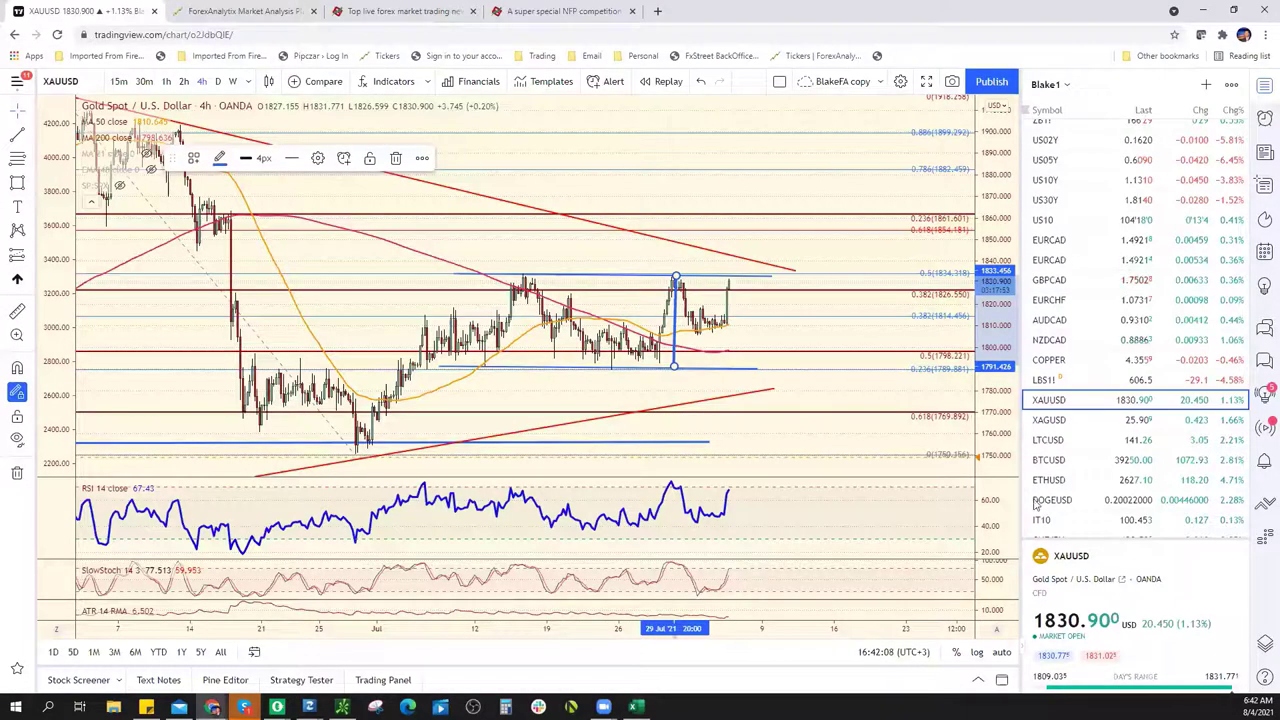
Open the BTCUSD 4-hour chart from the TradingView watchlist
{"action": "scroll", "coordinate": [1090, 470], "scroll_direction": "down", "scroll_amount": 1}
{"action": "left_click", "coordinate": [1100, 394]}
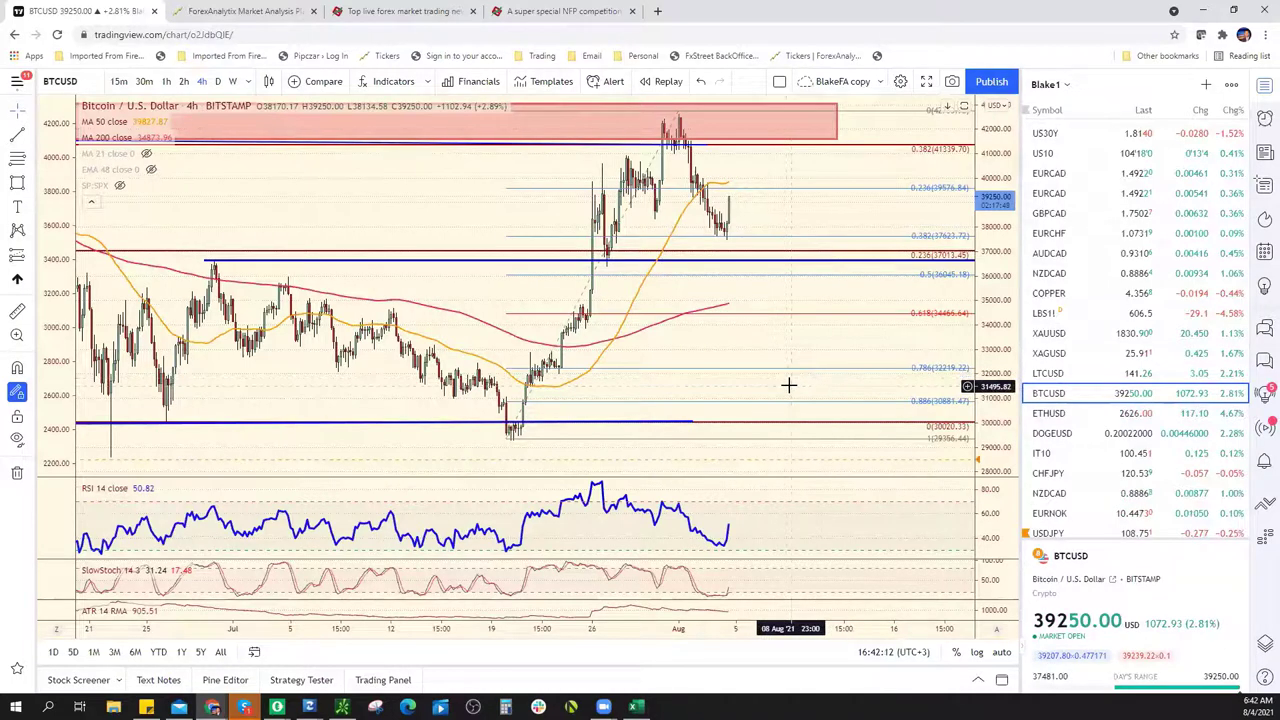
{"action": "scroll", "coordinate": [705, 331], "scroll_direction": "down", "scroll_amount": 2}
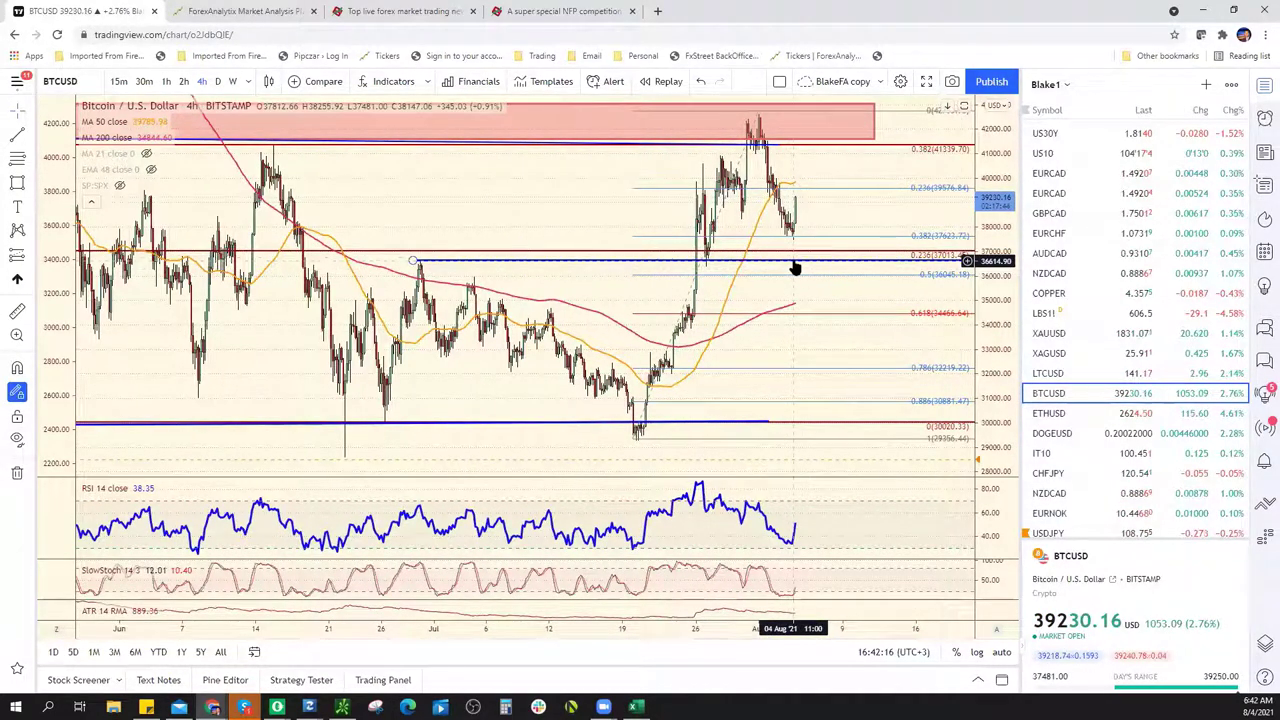
In the bias sheet, enter Bitcoin support 36500 and resistance 42500
{"action": "key", "text": "alt+Tab"}
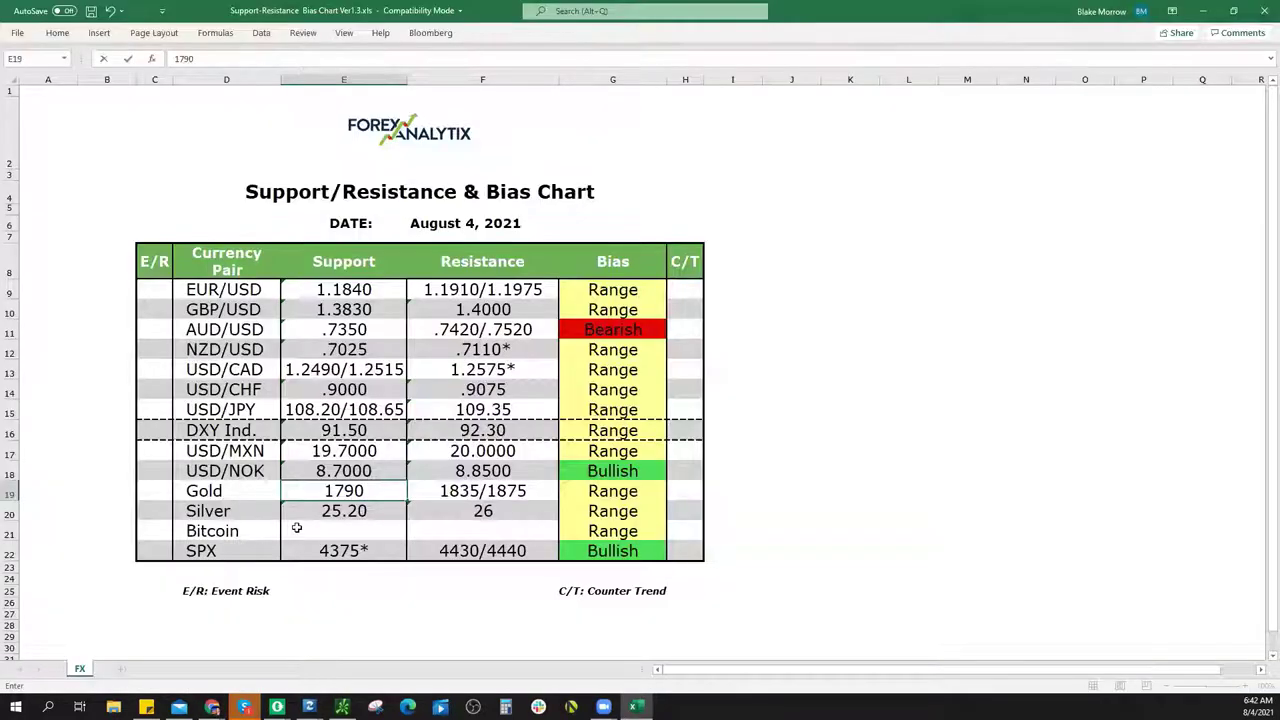
{"action": "left_click", "coordinate": [296, 527]}
{"action": "type", "text": "36500"}
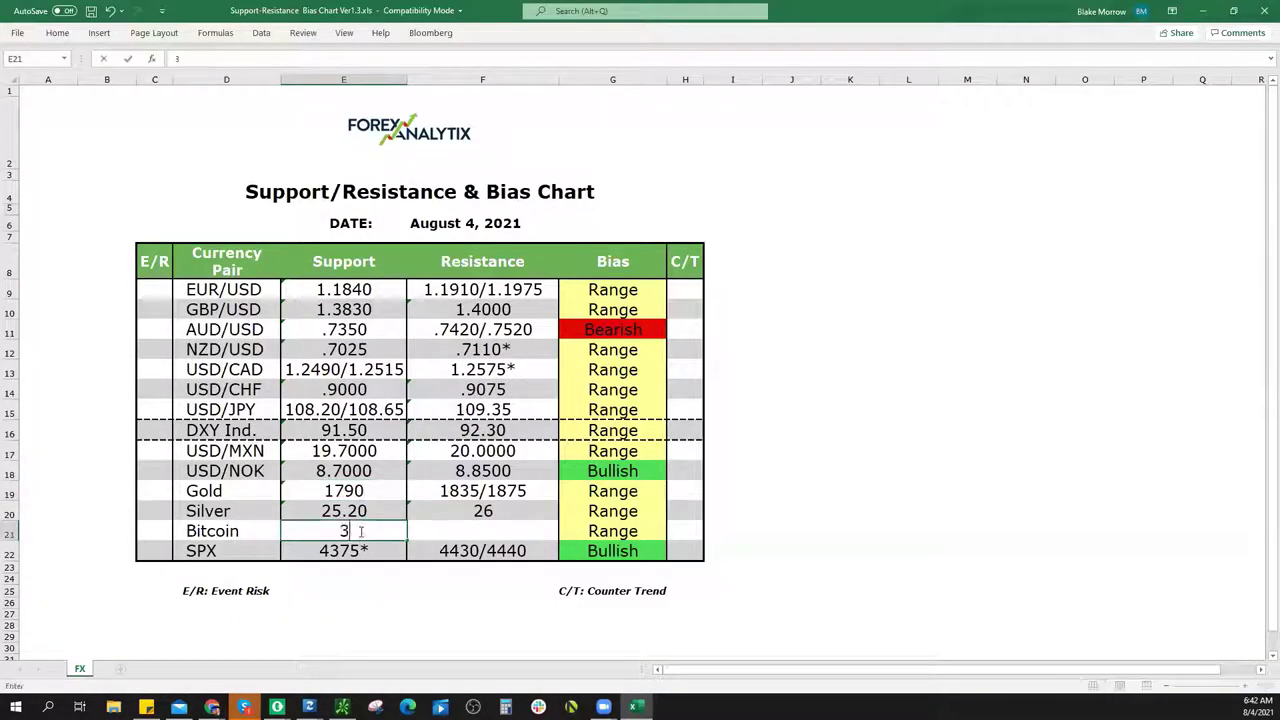
{"action": "left_click", "coordinate": [499, 533]}
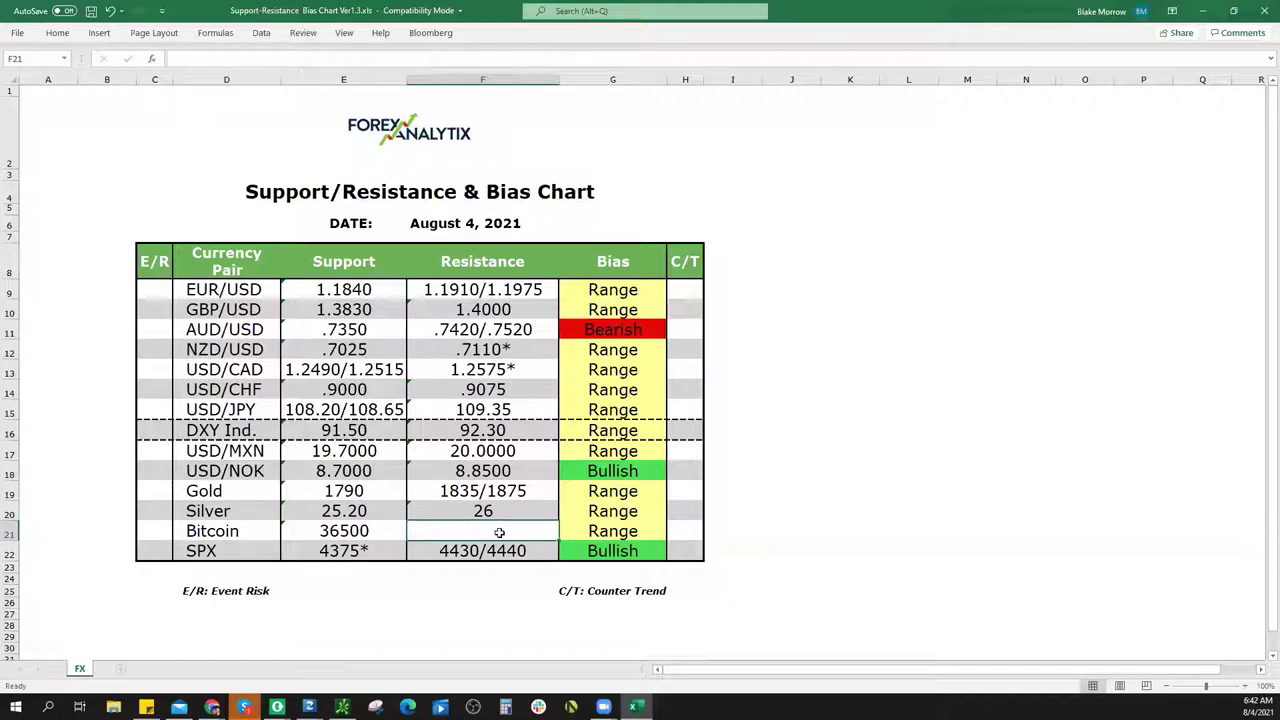
{"action": "type", "text": "42500"}
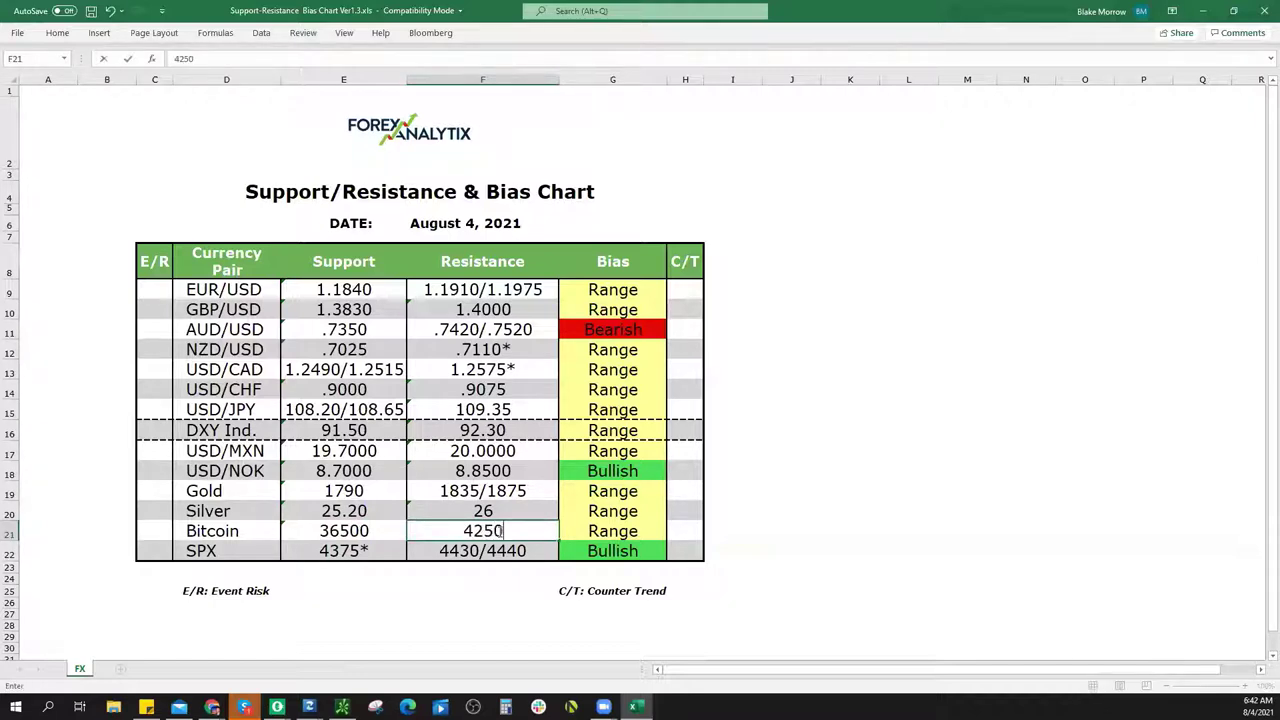
{"action": "left_click", "coordinate": [598, 532]}
{"action": "left_click", "coordinate": [634, 511]}
{"action": "left_click", "coordinate": [634, 494]}
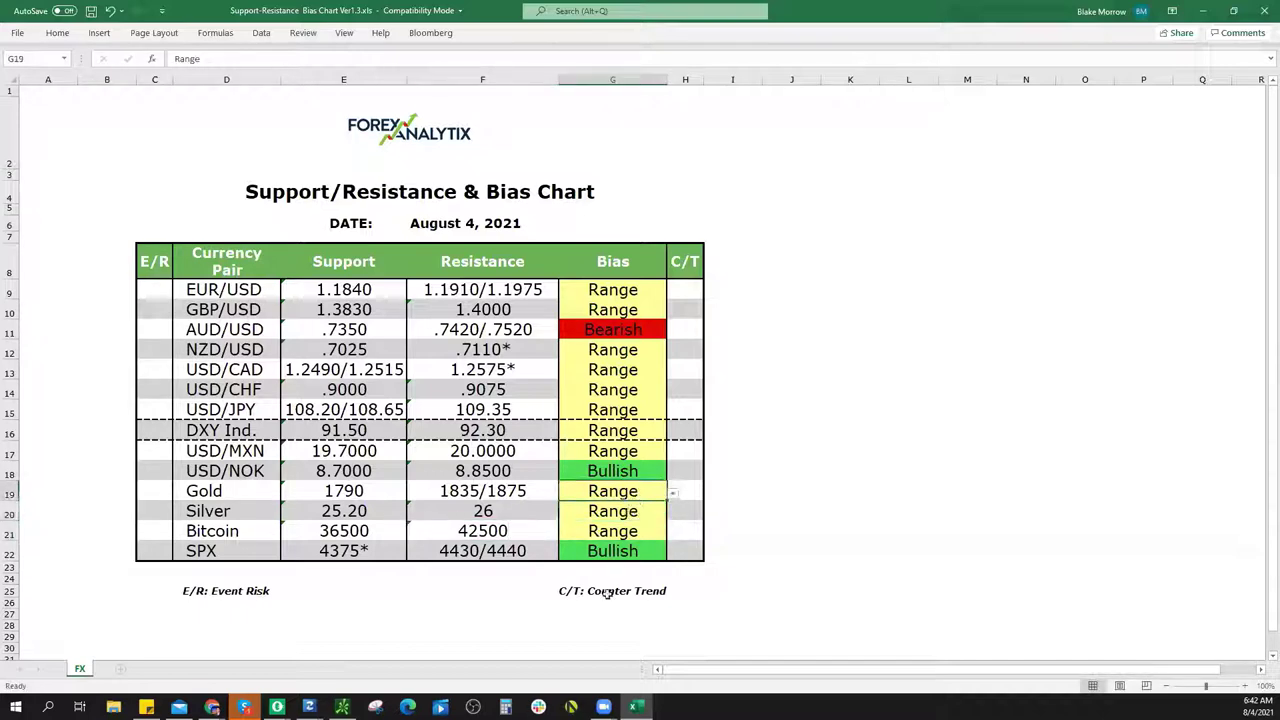
{"action": "left_click", "coordinate": [958, 466]}
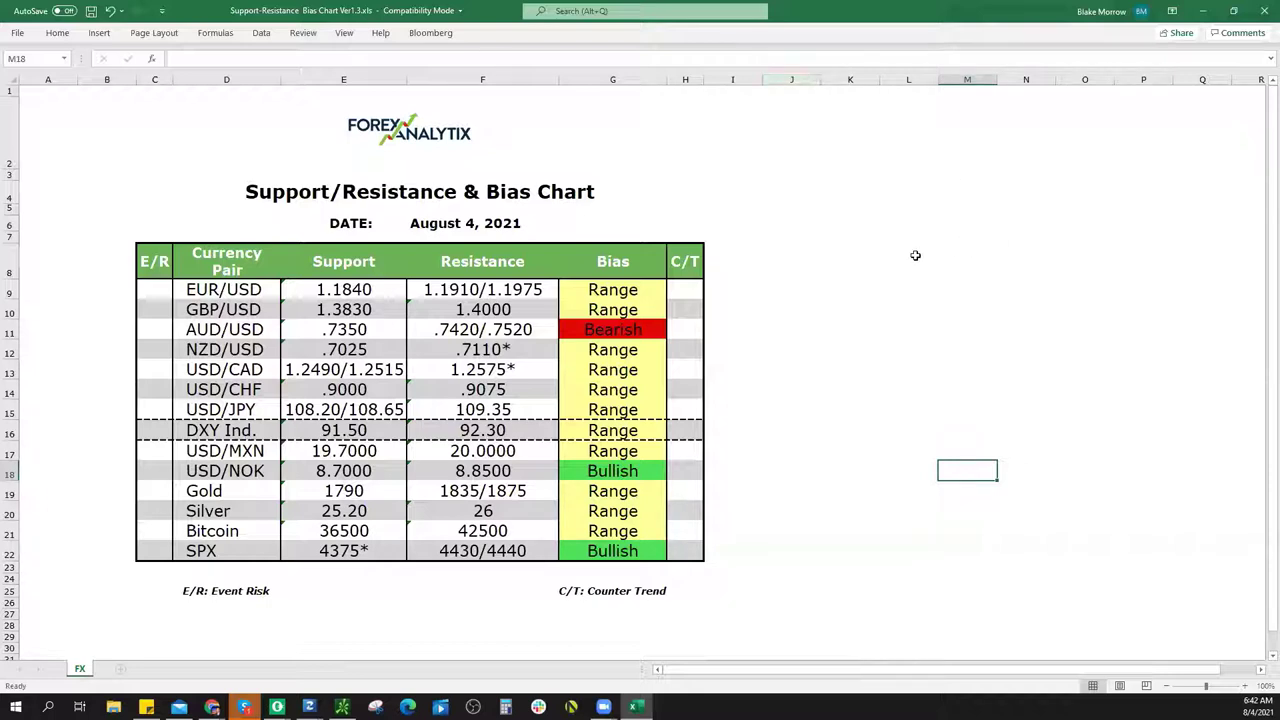
Minimize the spreadsheet and scroll the TradingView watchlist up and down
{"action": "left_click", "coordinate": [1191, 16]}
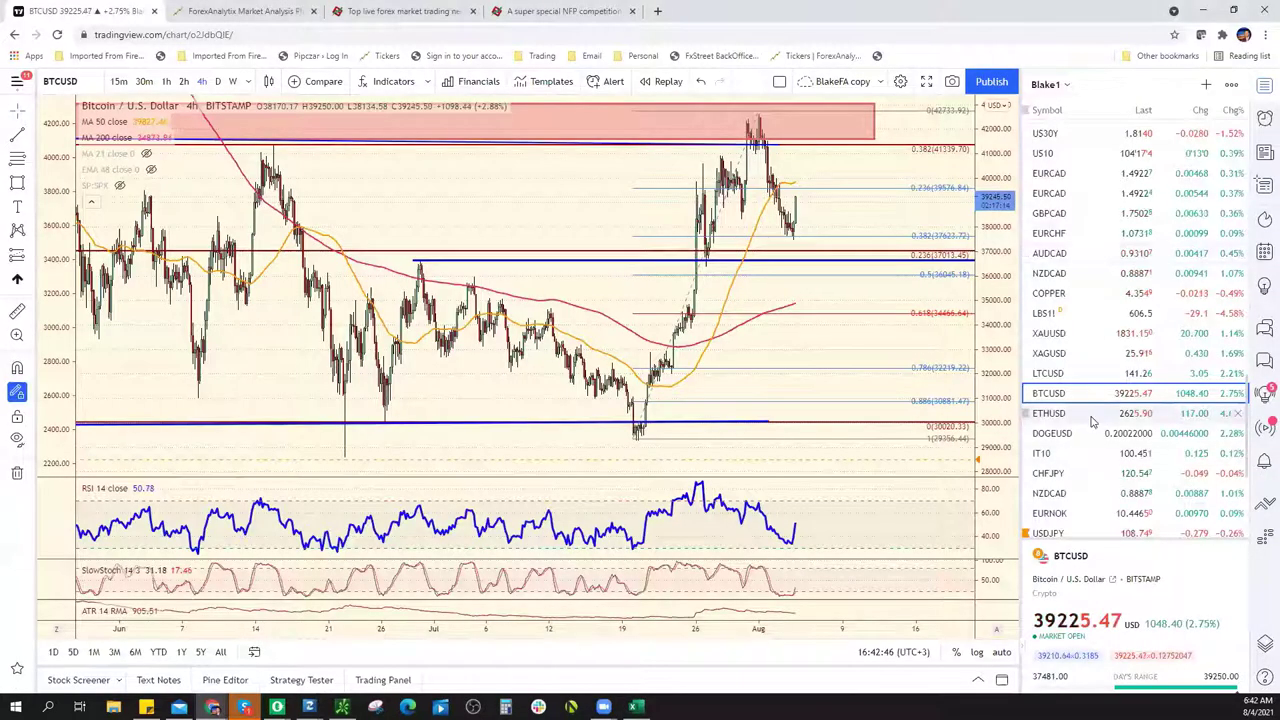
{"action": "scroll", "coordinate": [1090, 420], "scroll_direction": "up", "scroll_amount": 5}
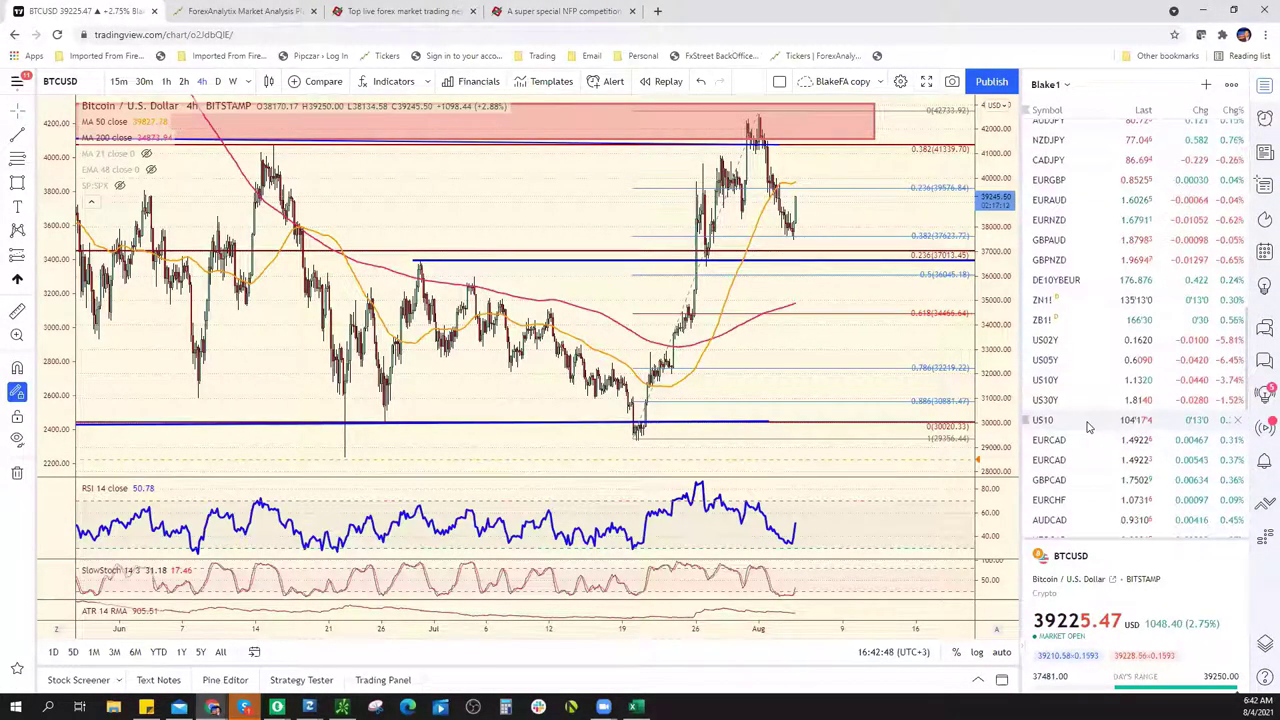
{"action": "scroll", "coordinate": [1087, 419], "scroll_direction": "down", "scroll_amount": 5}
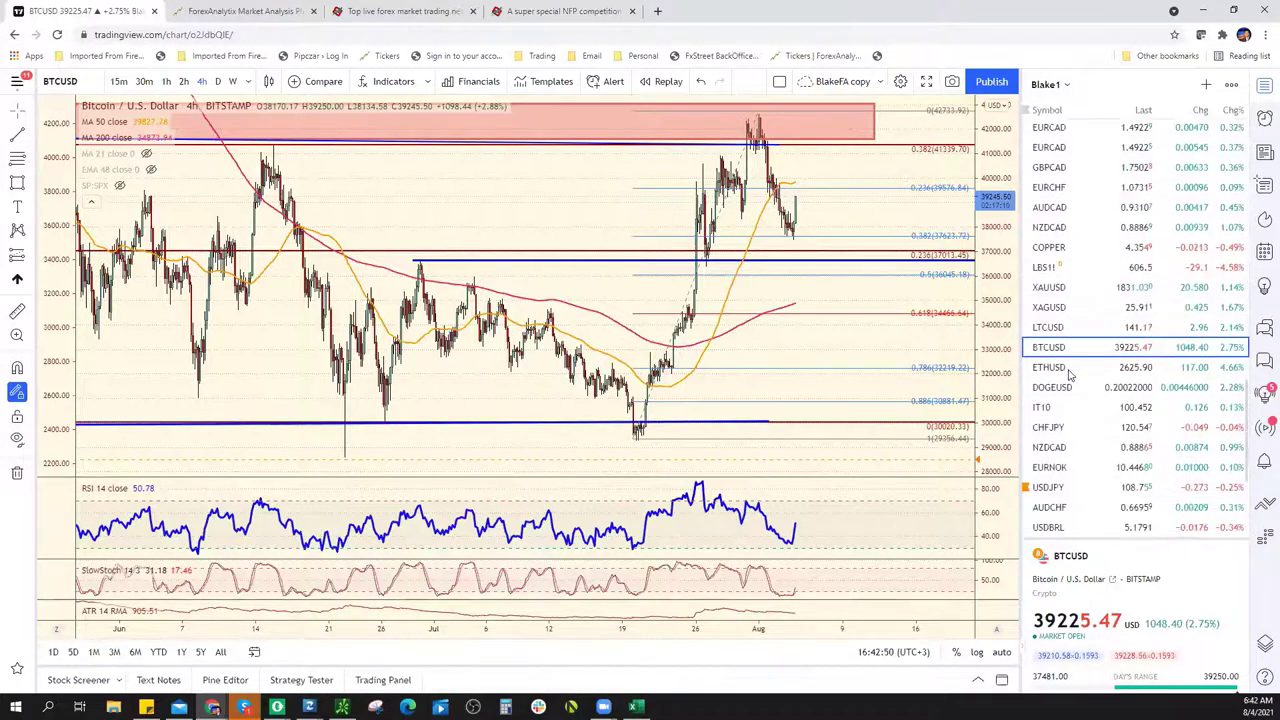
{"action": "scroll", "coordinate": [1068, 373], "scroll_direction": "down", "scroll_amount": 3}
{"action": "scroll", "coordinate": [1090, 360], "scroll_direction": "up", "scroll_amount": 10}
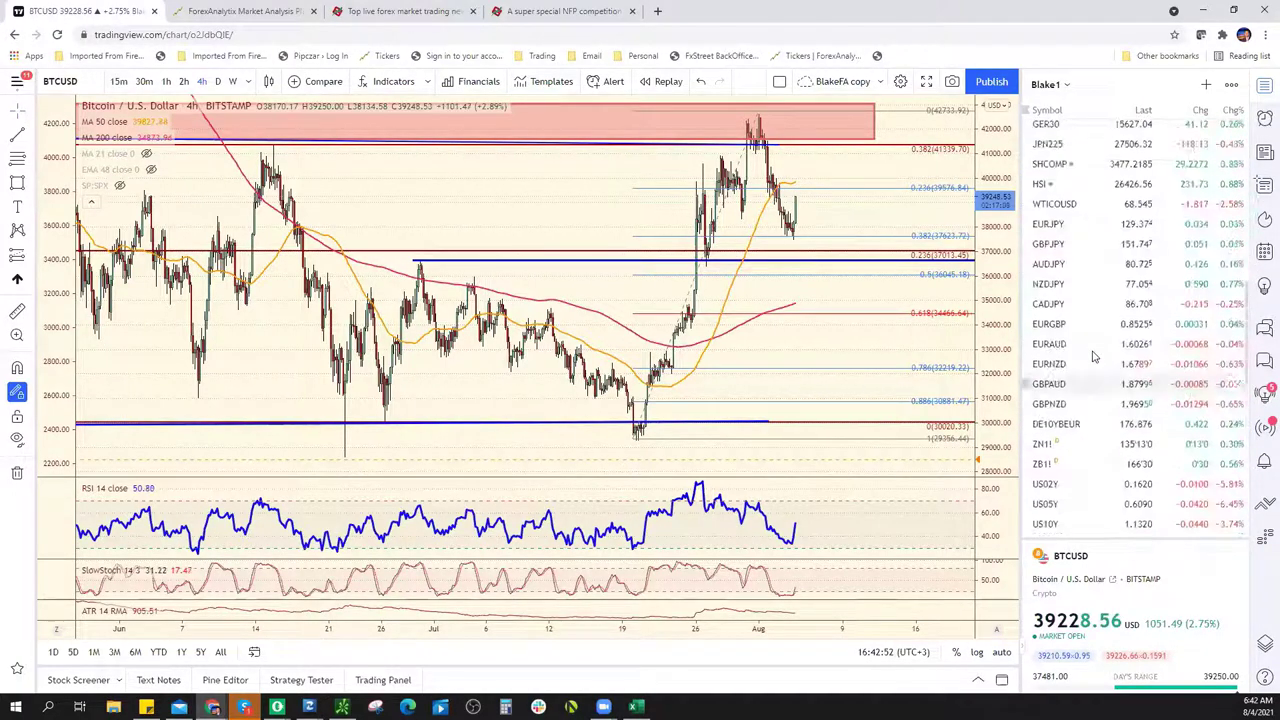
{"action": "scroll", "coordinate": [1093, 357], "scroll_direction": "up", "scroll_amount": 5}
Draw a red rectangle over SPX500USD's sideways range near its highs, then load AUDUSD
{"action": "left_click", "coordinate": [1088, 217]}
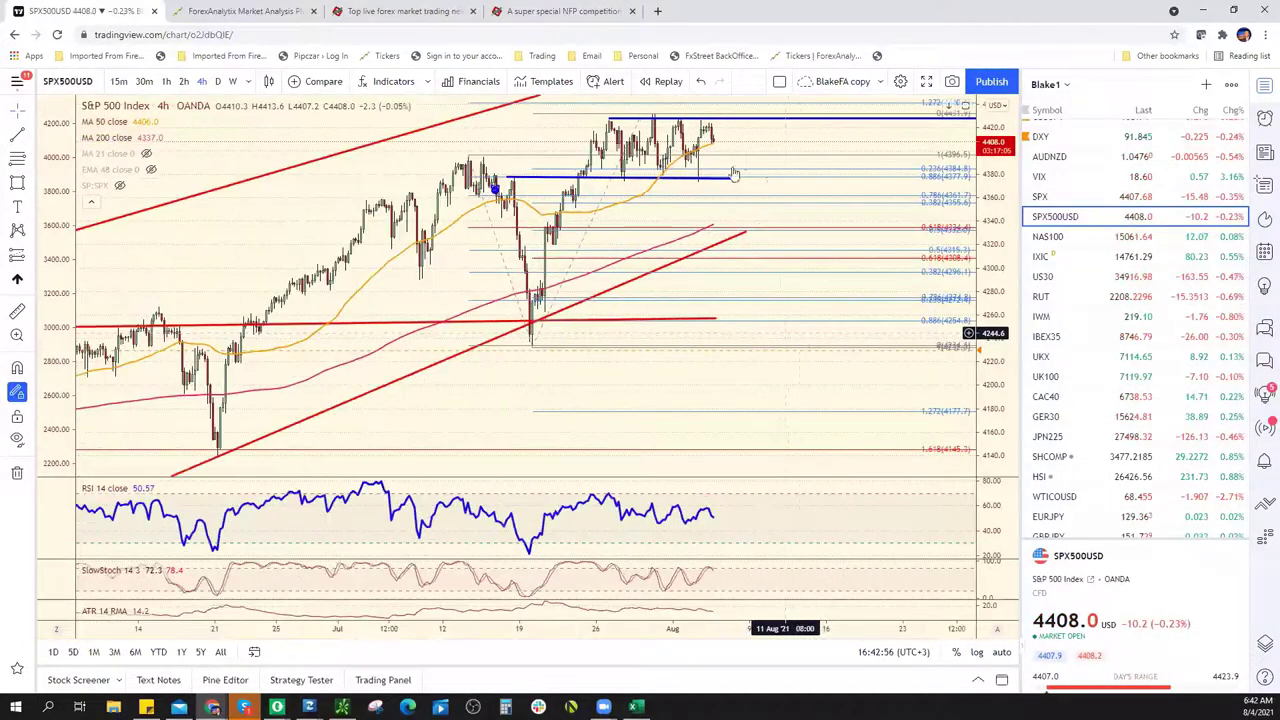
{"action": "scroll", "coordinate": [733, 174], "scroll_direction": "up", "scroll_amount": 1}
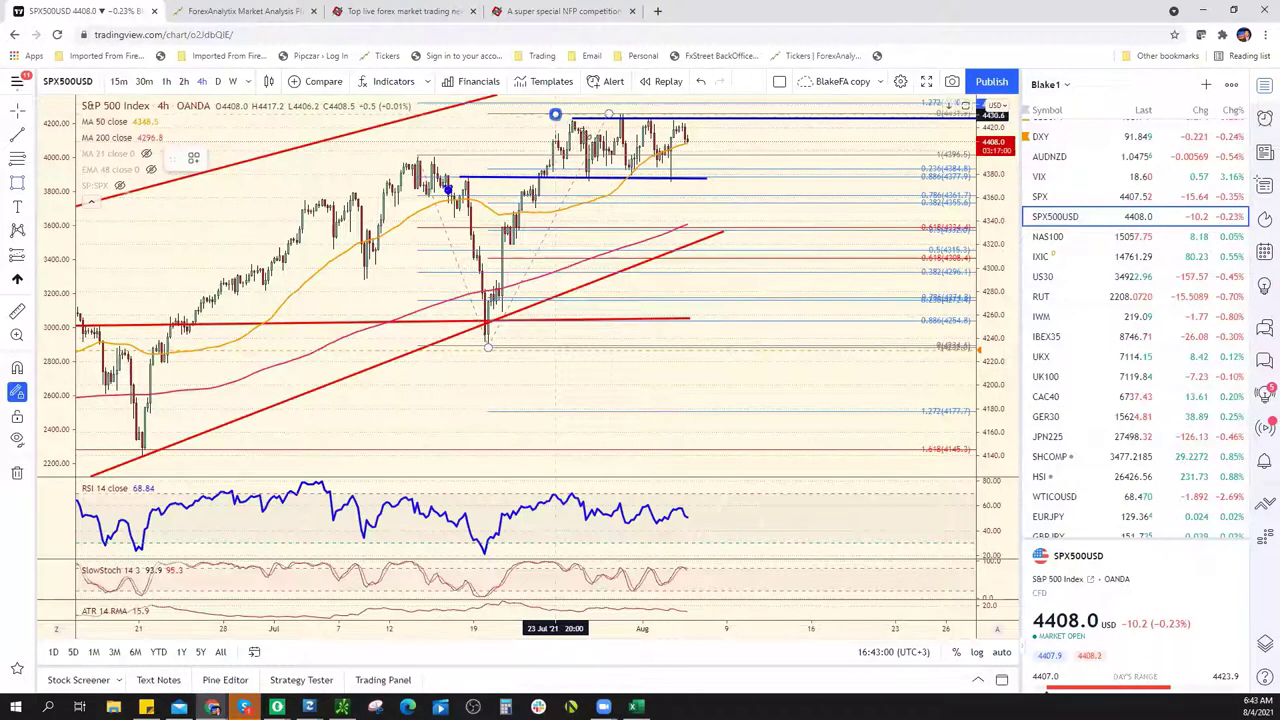
{"action": "left_click_drag", "start_coordinate": [555, 115], "coordinate": [724, 180]}
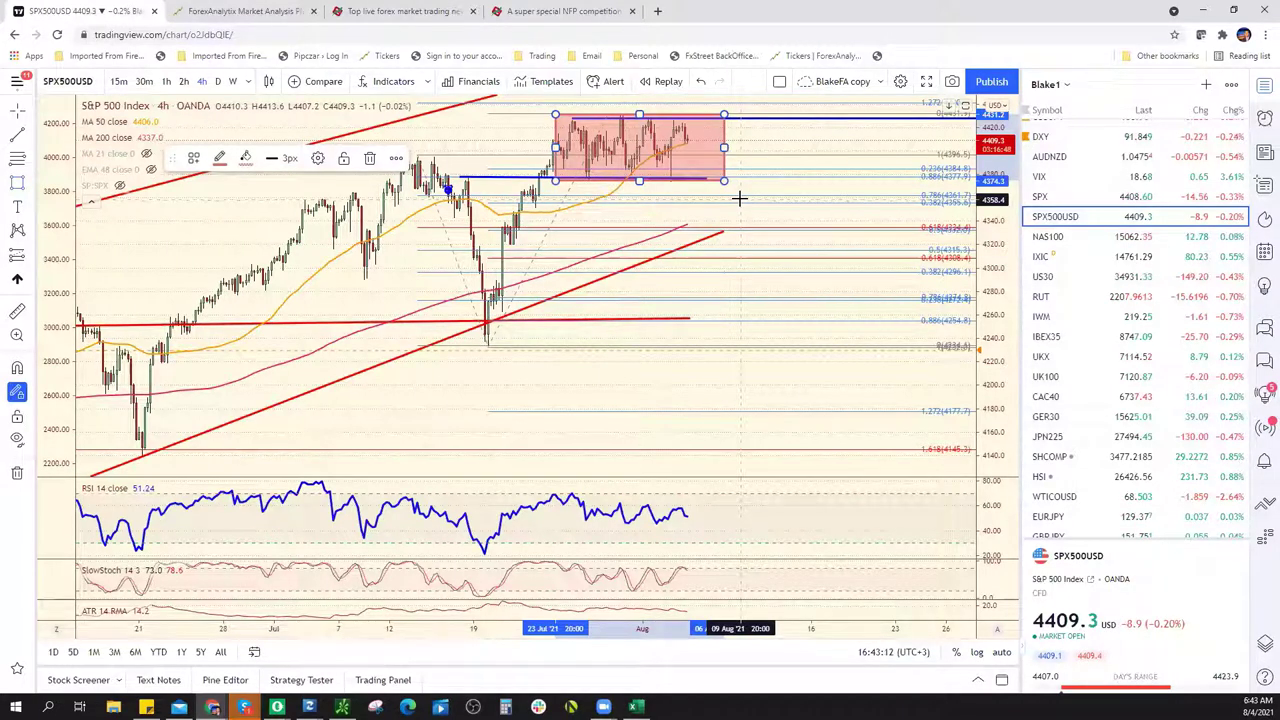
{"action": "scroll", "coordinate": [1141, 400], "scroll_direction": "up", "scroll_amount": 3}
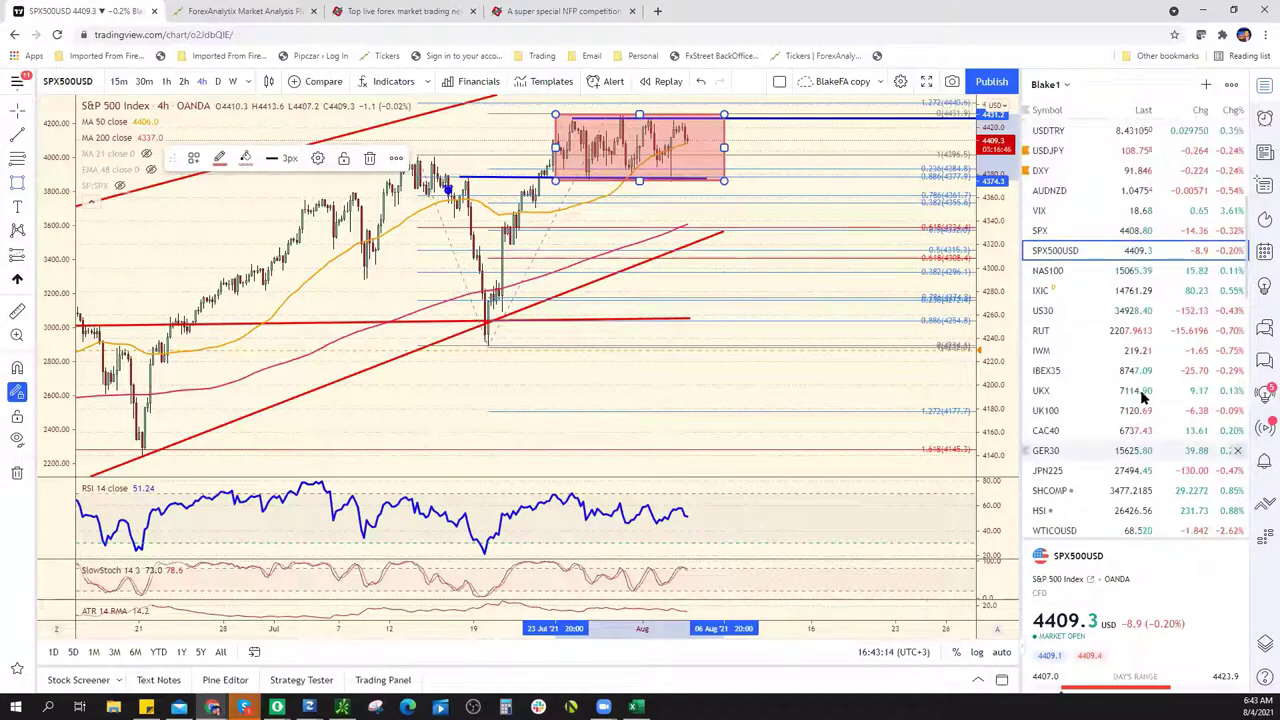
{"action": "left_click", "coordinate": [1090, 174]}
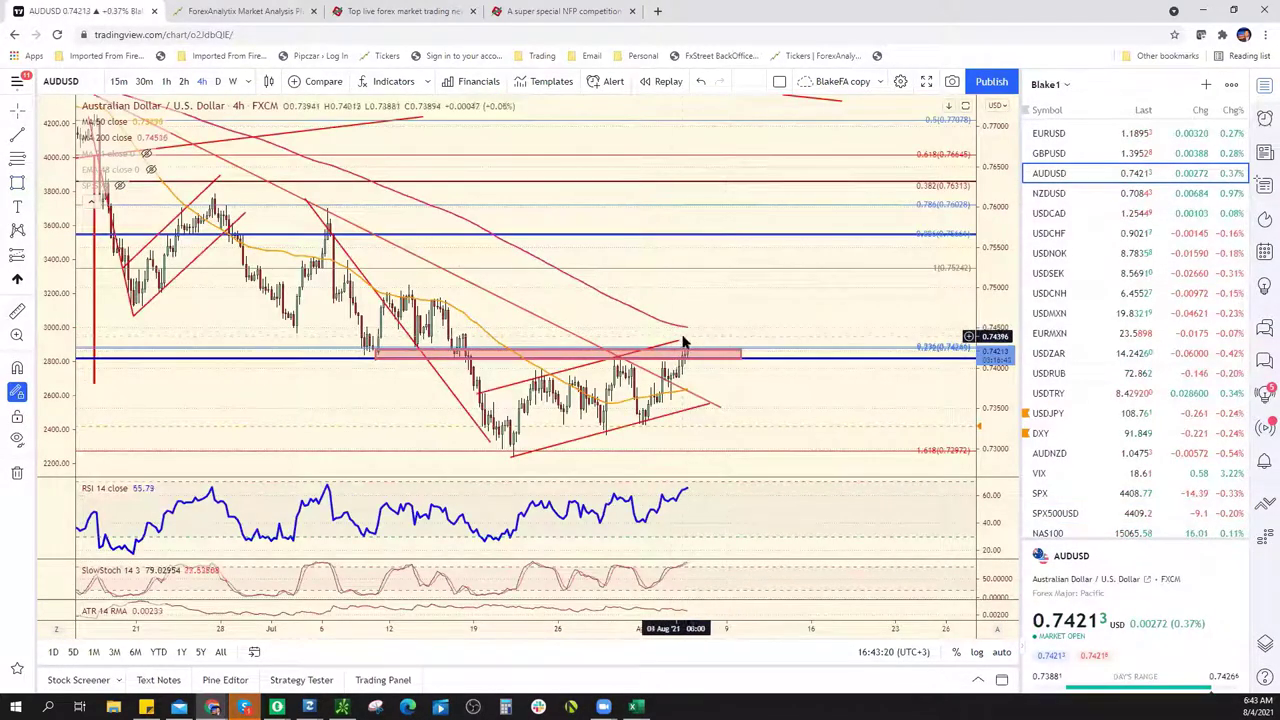
Drag the upper and lower red AUDUSD channel lines' right ends further right, then zoom out
{"action": "left_click_drag", "start_coordinate": [681, 341], "coordinate": [721, 327]}
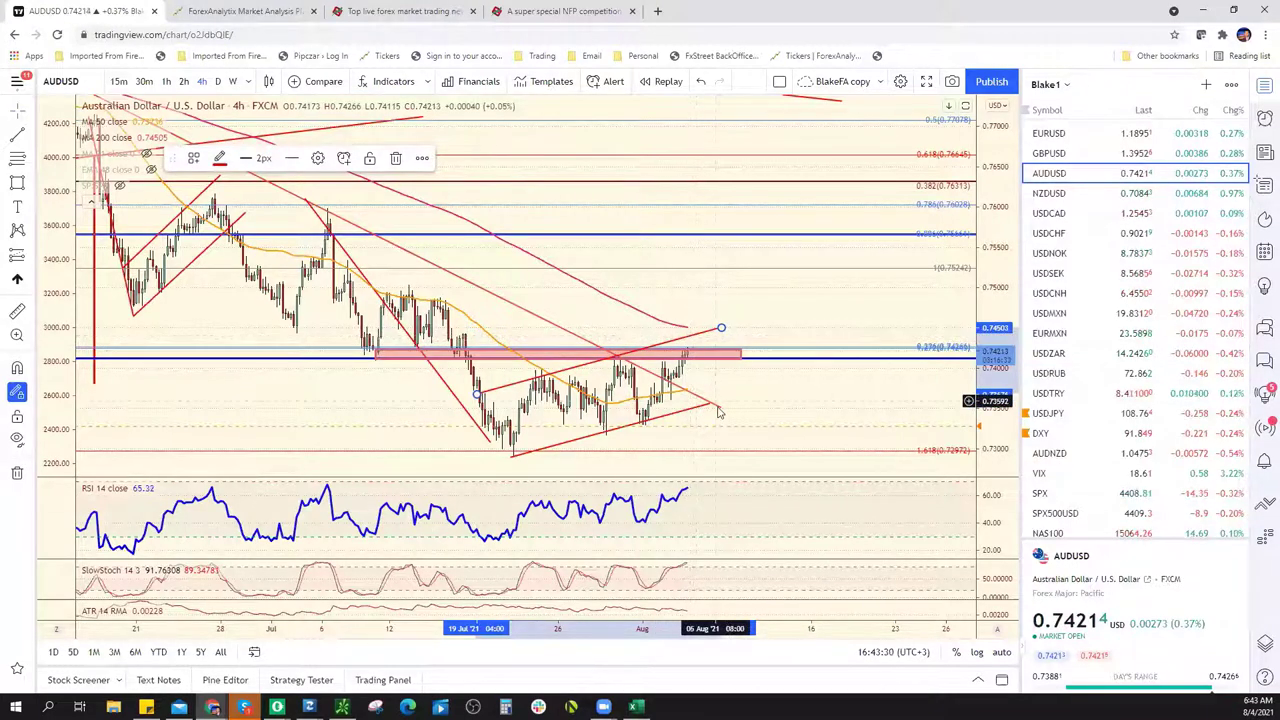
{"action": "left_click_drag", "start_coordinate": [714, 406], "coordinate": [737, 394]}
{"action": "scroll", "coordinate": [737, 391], "scroll_direction": "down", "scroll_amount": 2}
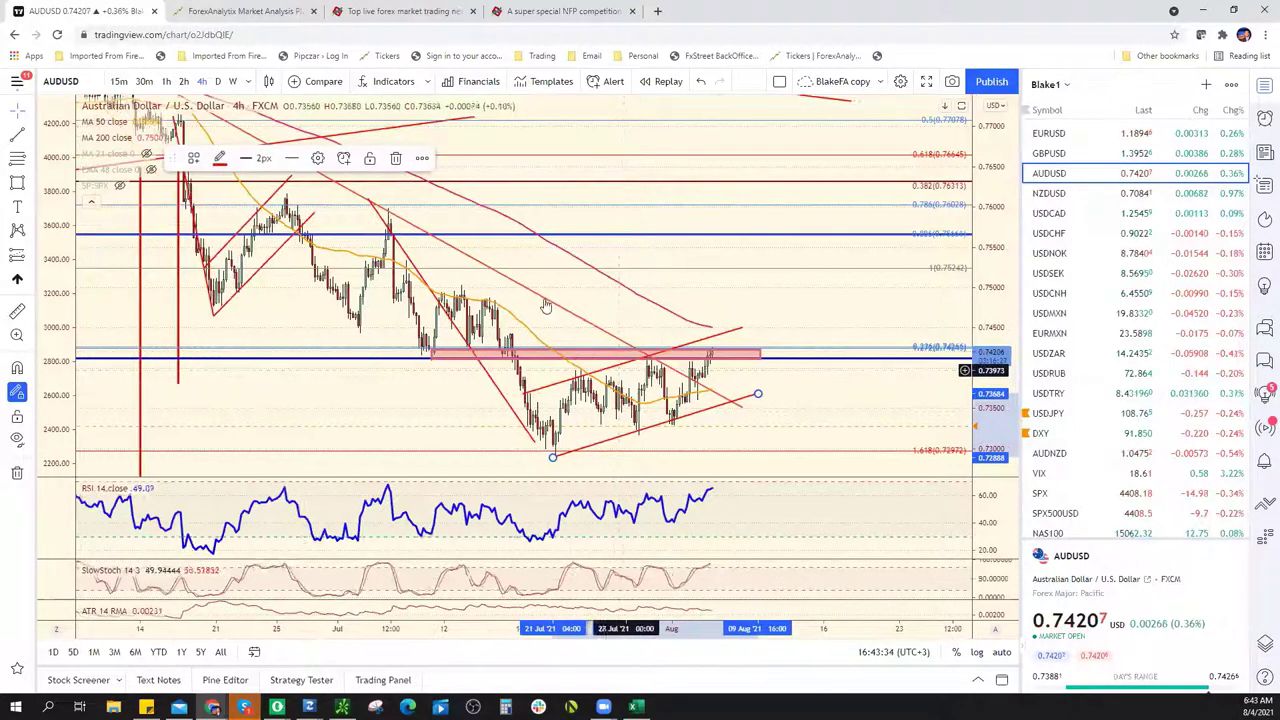
{"action": "scroll", "coordinate": [546, 305], "scroll_direction": "down", "scroll_amount": 2}
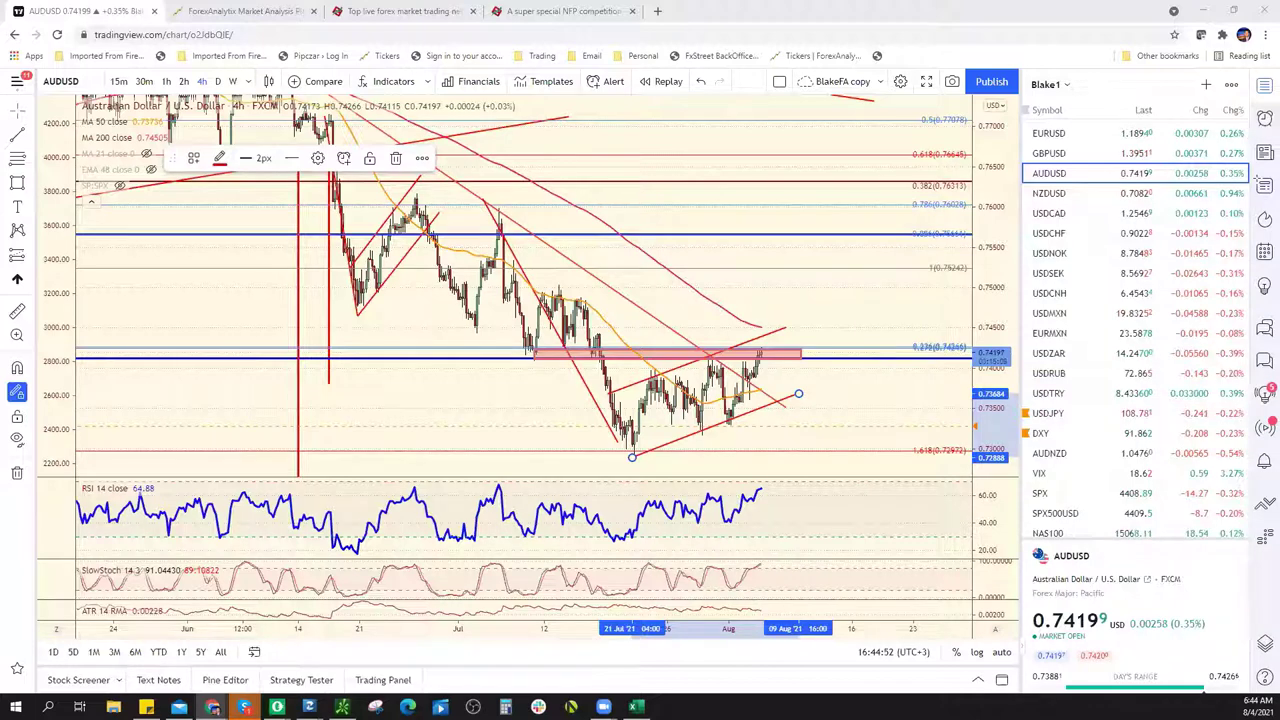
Load the DXY dollar index 4-hour chart from the watchlist
{"action": "left_click", "coordinate": [1110, 433]}
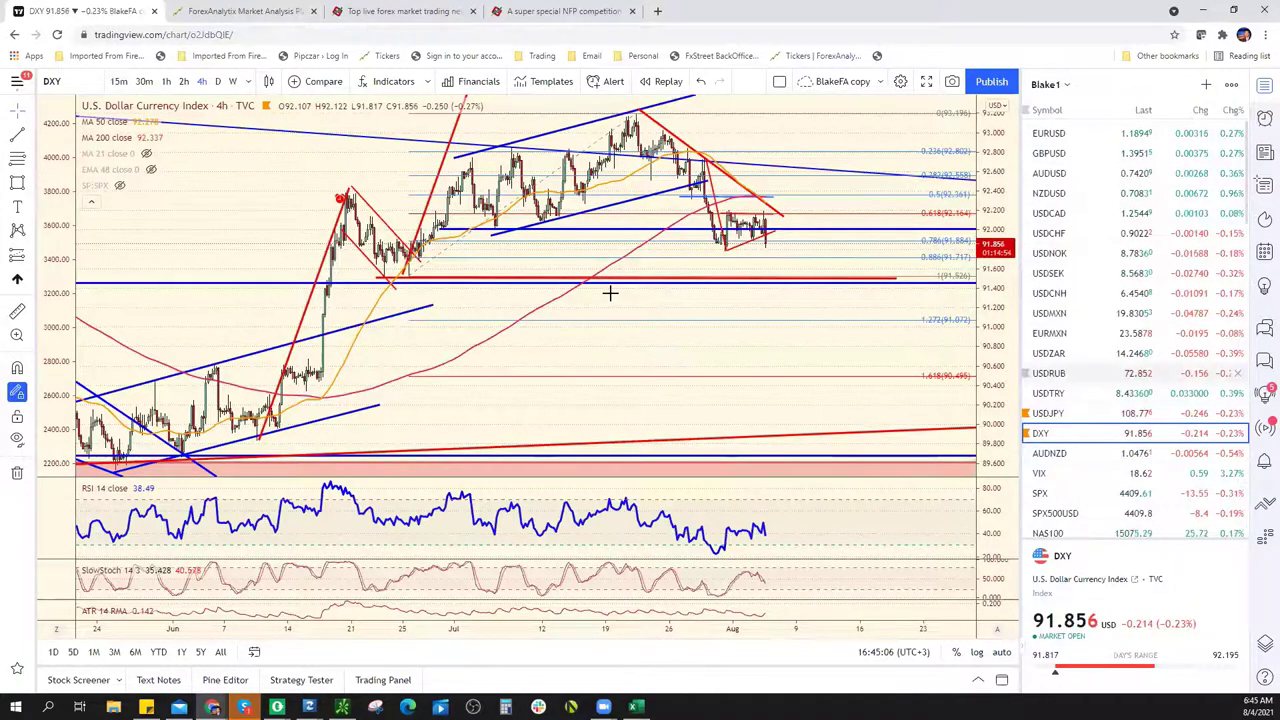
Go to ForexAnalytix and show the Active Tickers dashboard with bias, support and resistance levels
{"action": "left_click", "coordinate": [245, 11]}
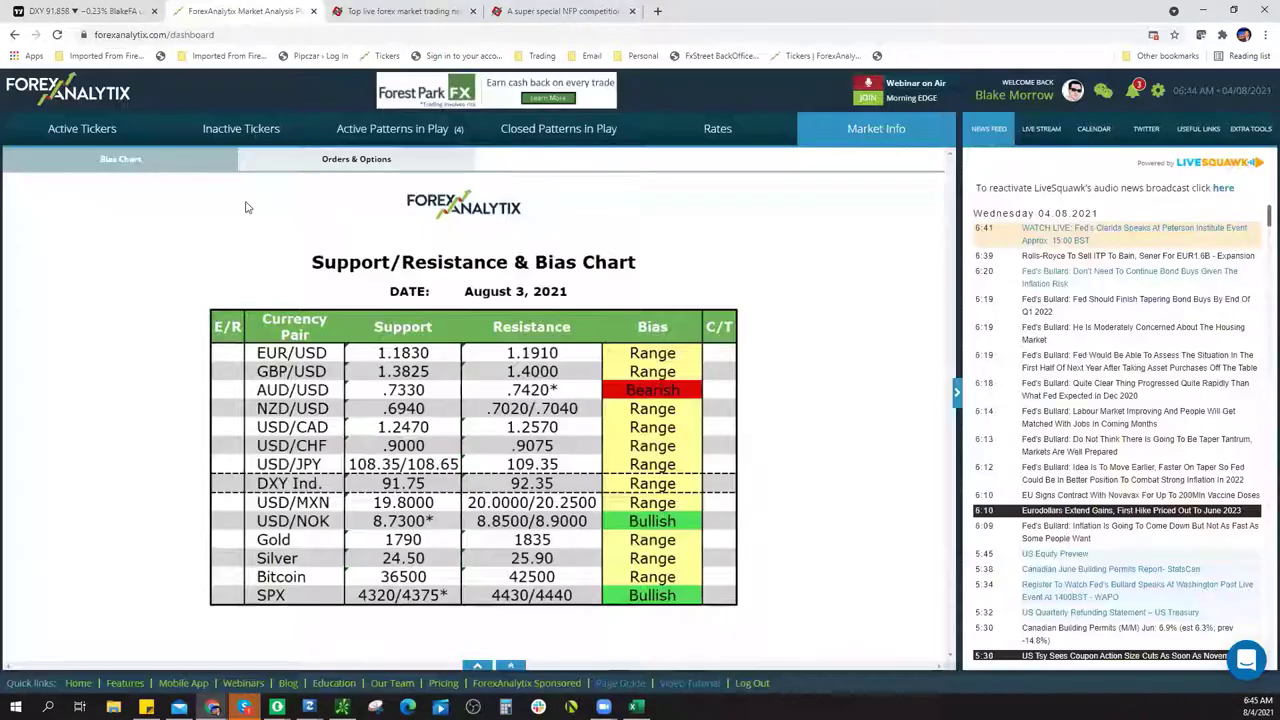
{"action": "left_click", "coordinate": [122, 132]}
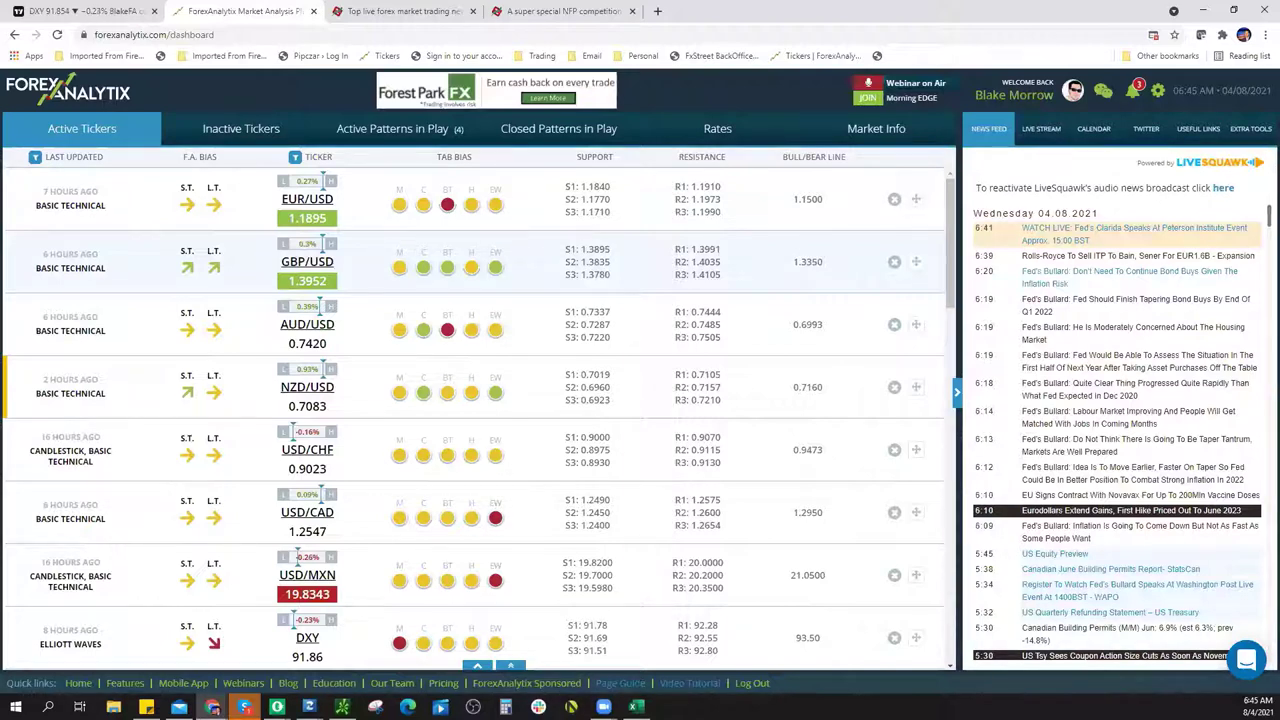
{"action": "left_click", "coordinate": [400, 128]}
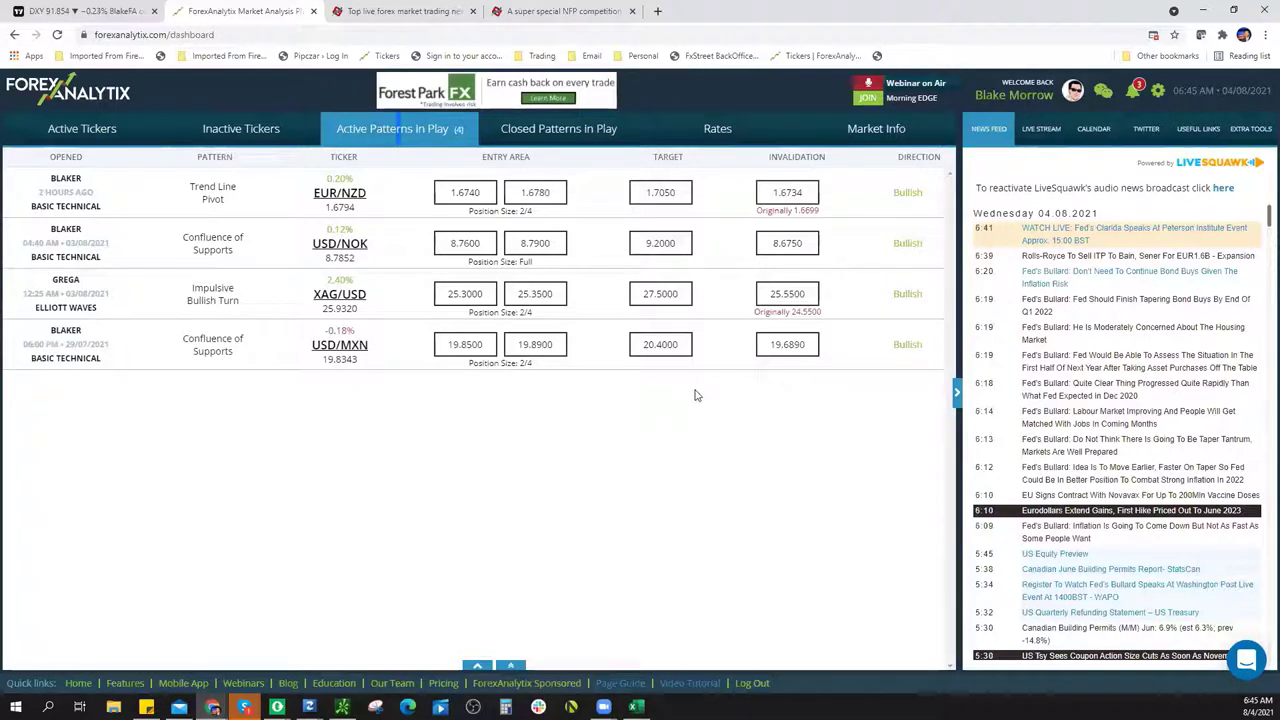
{"action": "left_click", "coordinate": [98, 129]}
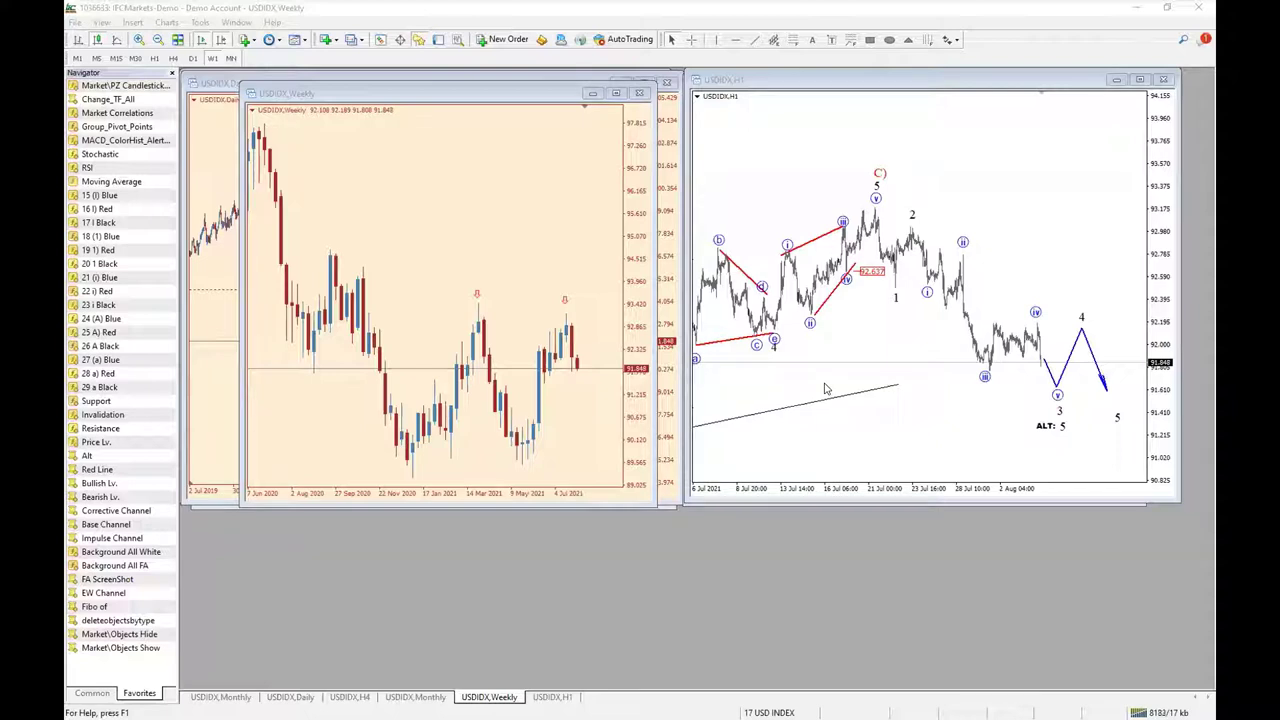
Zoom out the USDIDX weekly chart, then bring the USDIDX daily Elliott wave chart forward
{"action": "left_click_drag", "start_coordinate": [480, 497], "coordinate": [482, 500]}
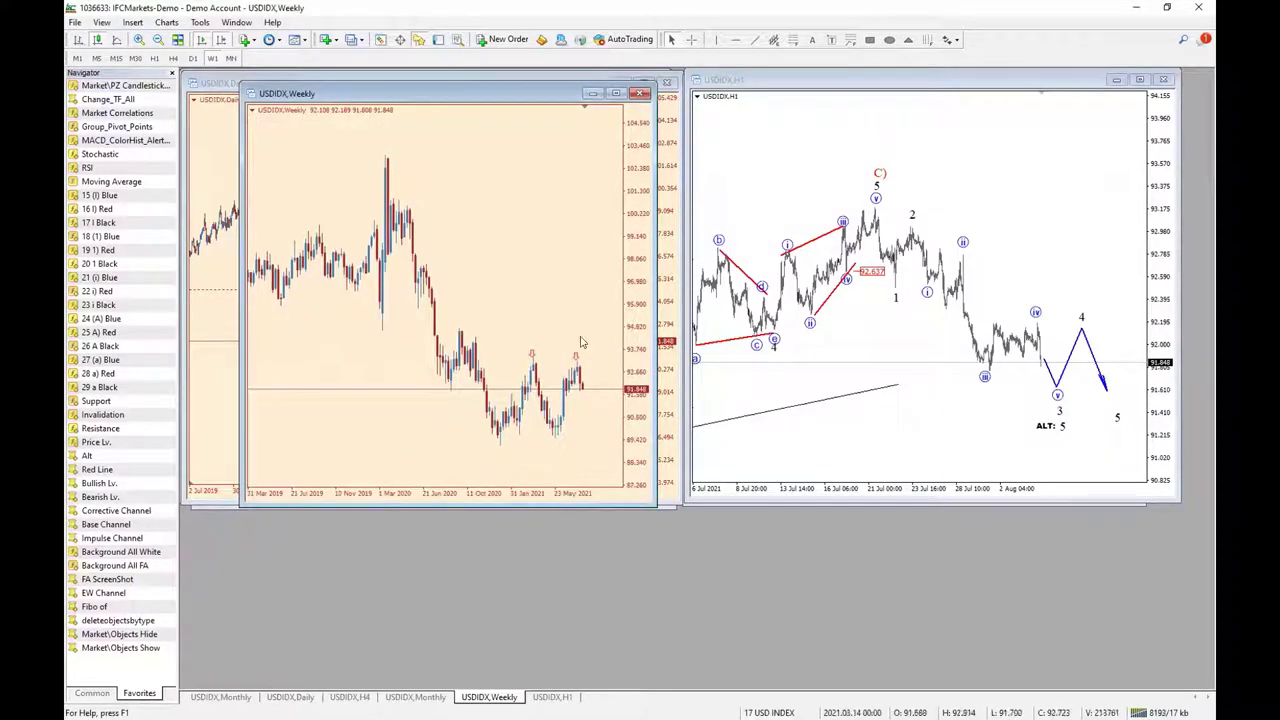
{"action": "mouse_move", "coordinate": [578, 388]}
{"action": "scroll", "coordinate": [502, 418], "scroll_direction": "down", "scroll_amount": 1}
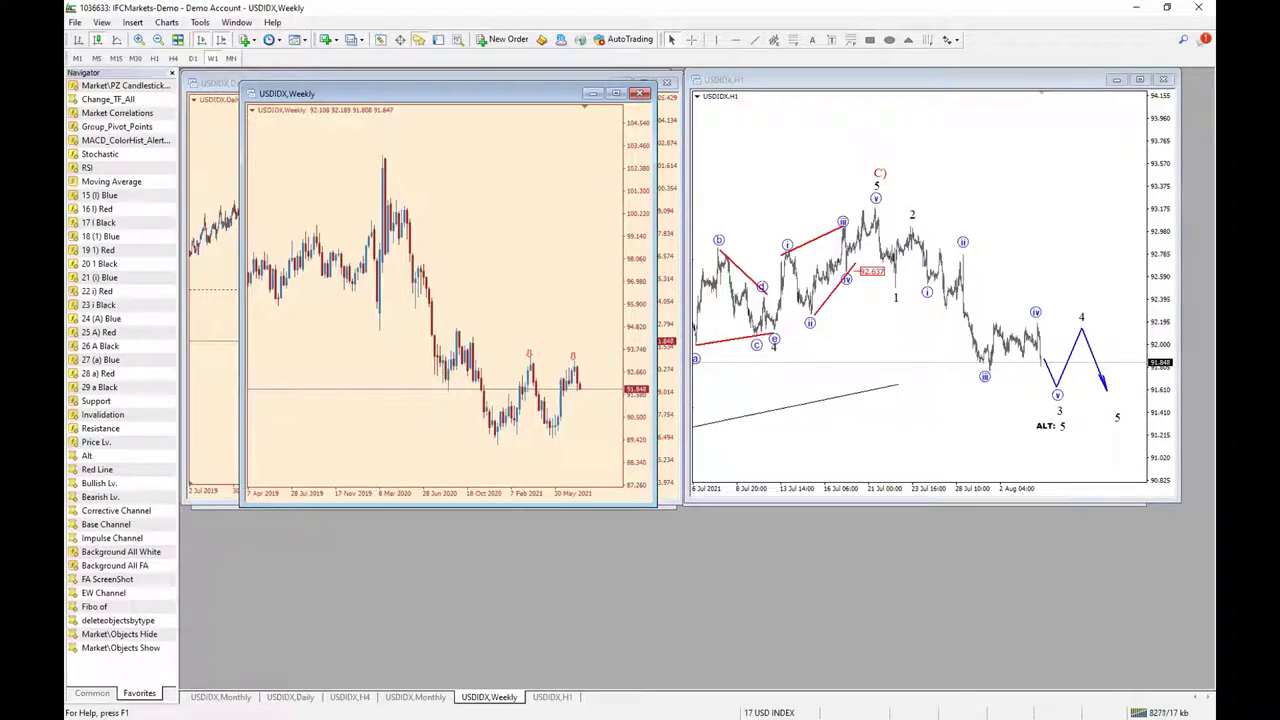
{"action": "left_click", "coordinate": [226, 247]}
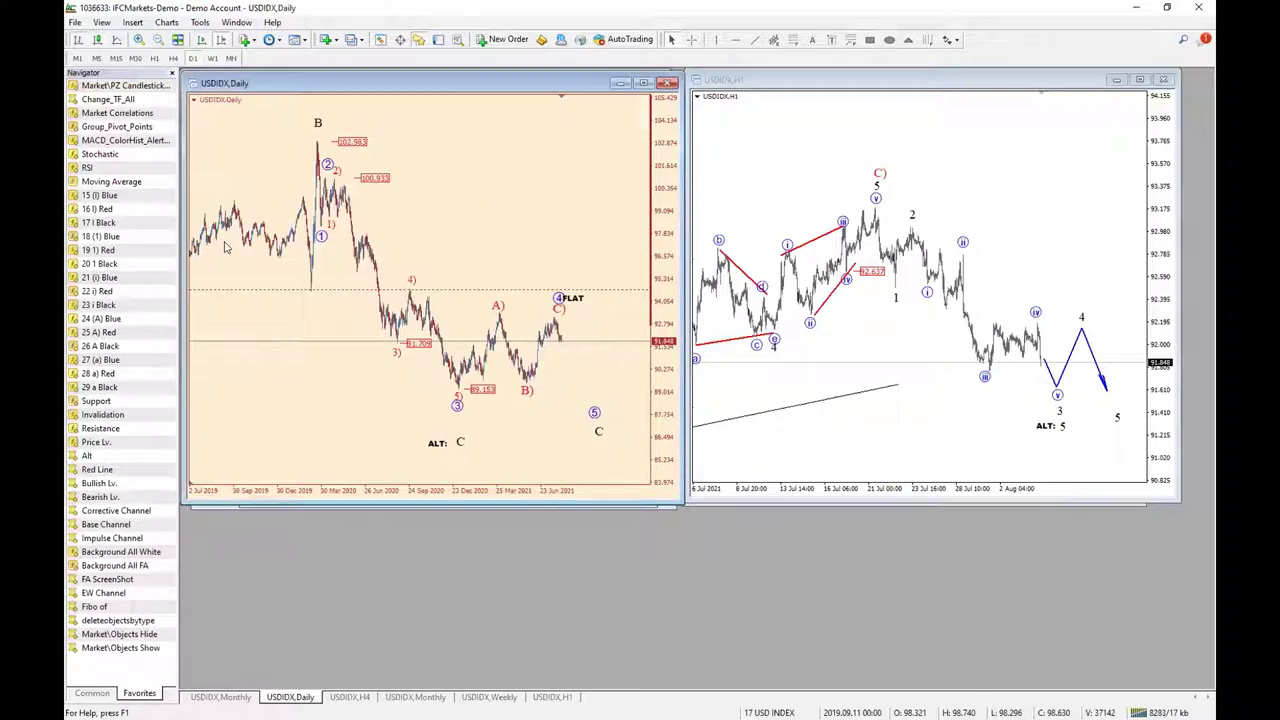
Nudge the FLAT label right on the USDIDX daily chart and read peak B's price
{"action": "double_click", "coordinate": [572, 298]}
{"action": "left_click_drag", "start_coordinate": [572, 298], "coordinate": [594, 296]}
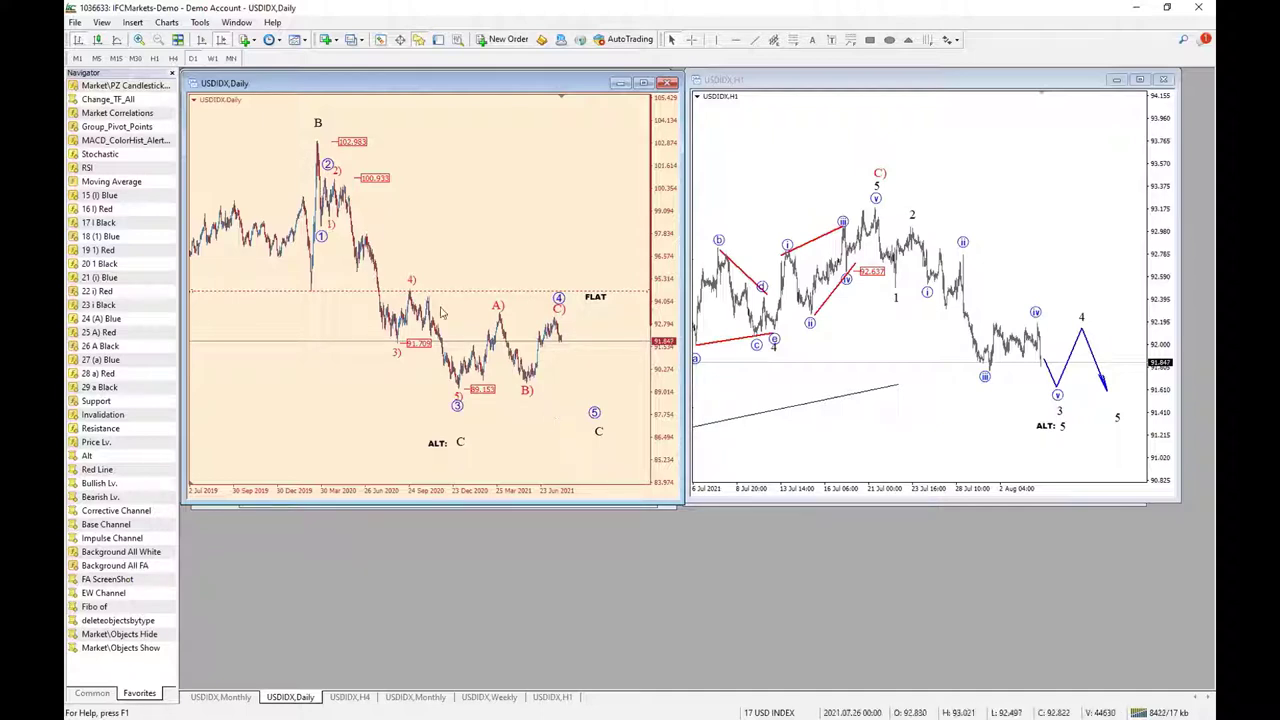
{"action": "middle_click", "coordinate": [316, 256]}
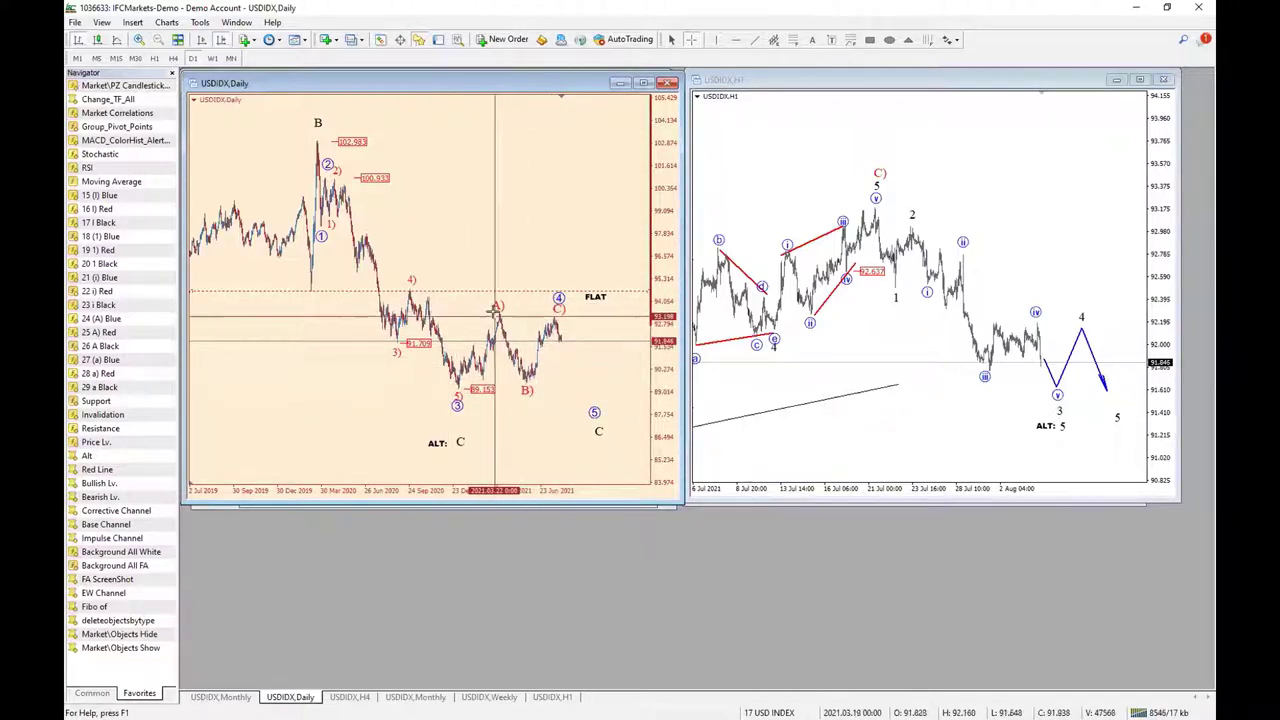
{"action": "mouse_move", "coordinate": [499, 315]}
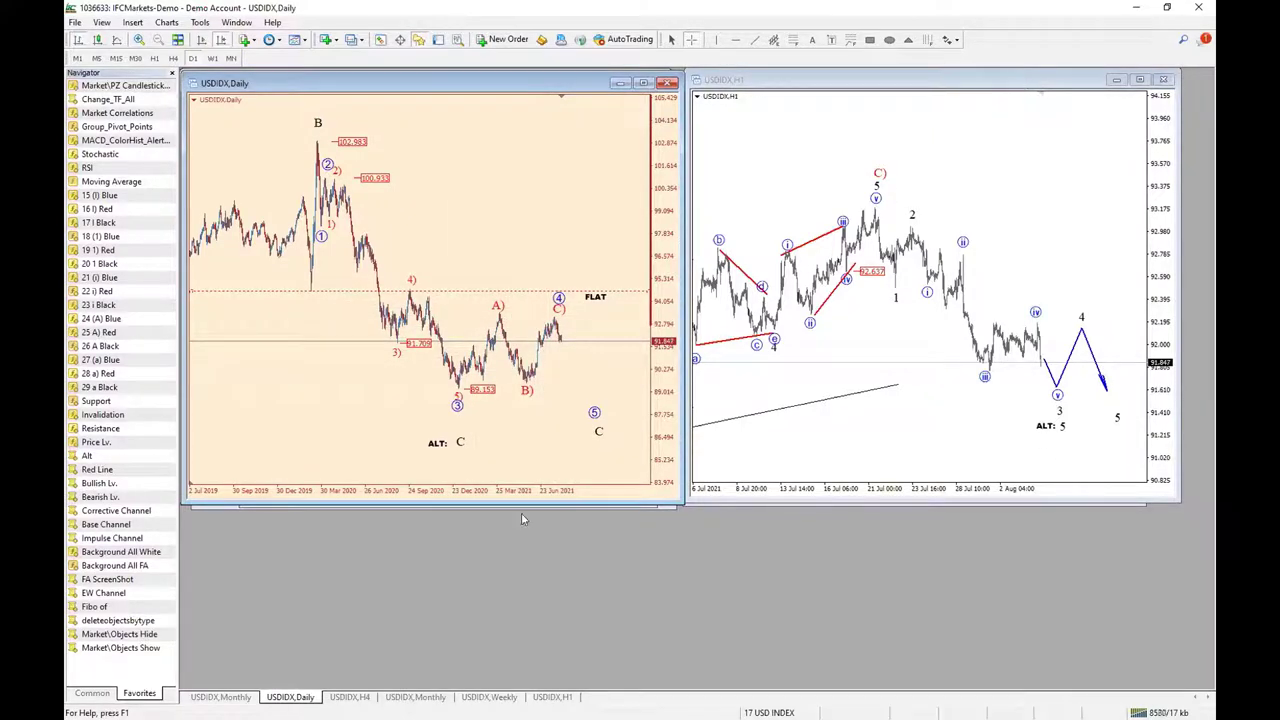
Maximize the USDIDX H4 chart and compress its price scale vertically
{"action": "left_click", "coordinate": [350, 697]}
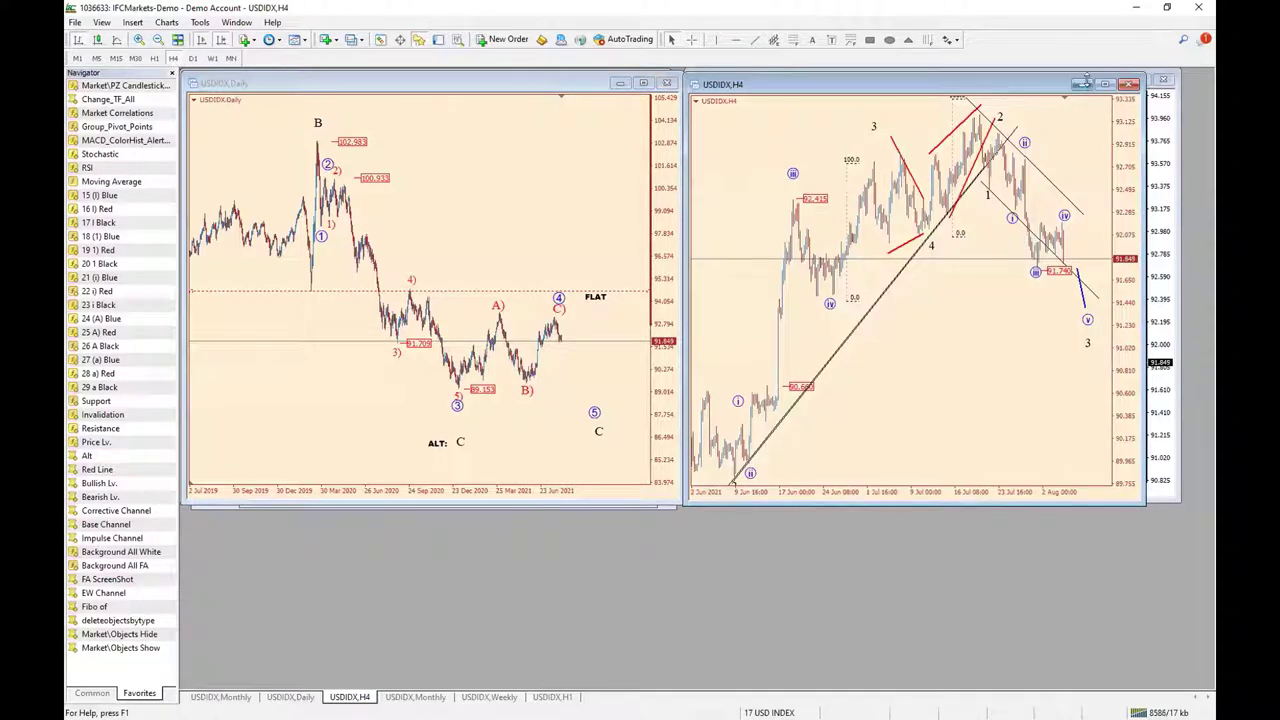
{"action": "left_click", "coordinate": [1105, 84]}
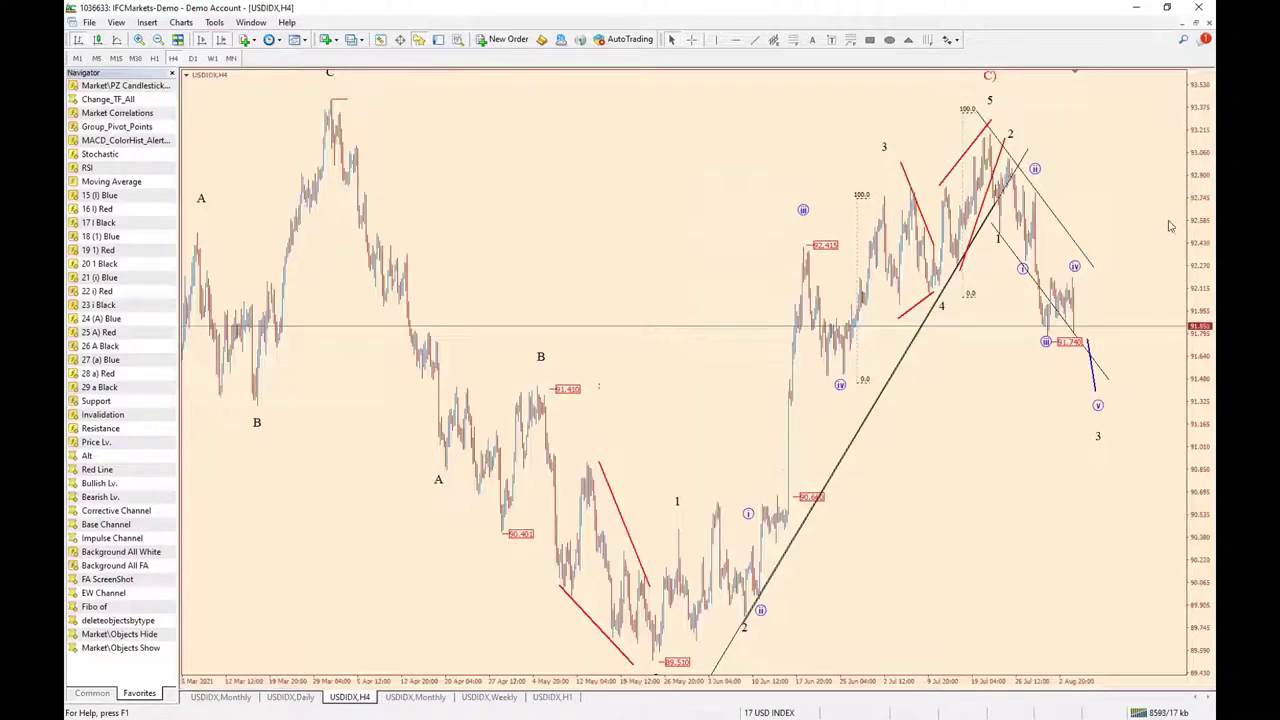
{"action": "left_click_drag", "start_coordinate": [1200, 249], "coordinate": [1200, 330]}
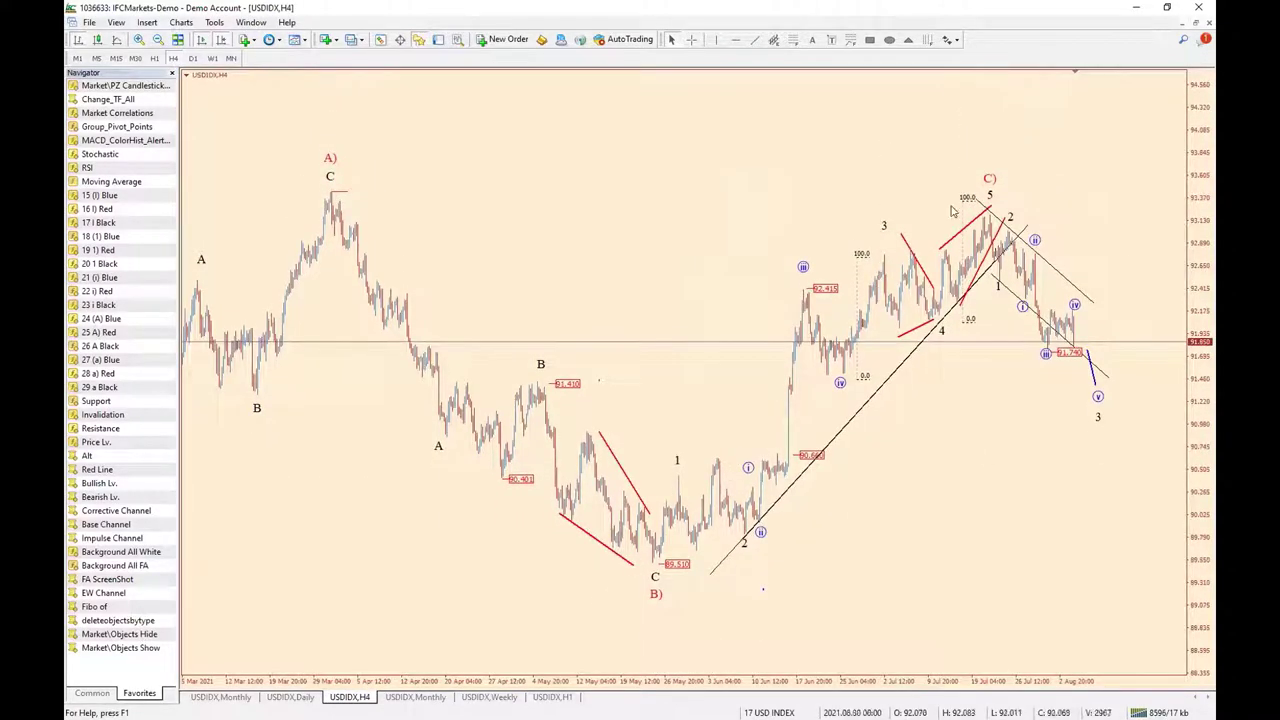
Place the wave 3 label below the recent low on the USDIDX H4 chart
{"action": "middle_click", "coordinate": [993, 320]}
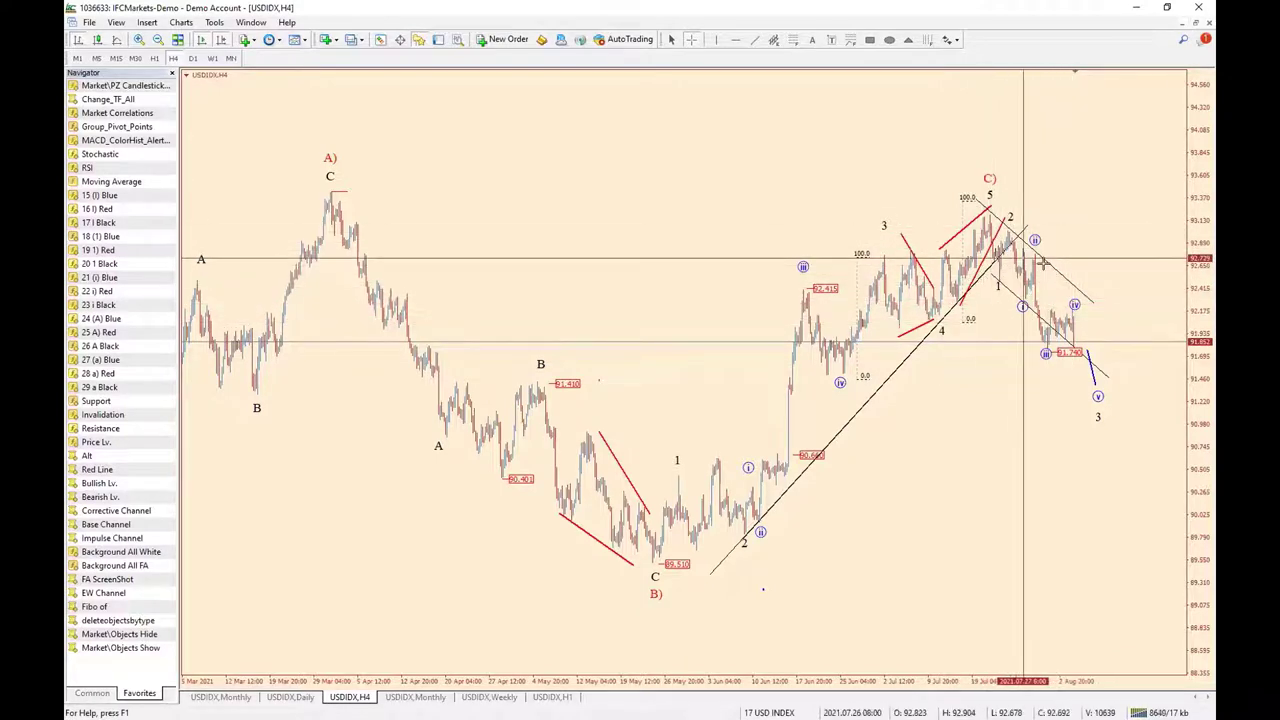
{"action": "middle_click", "coordinate": [1093, 350]}
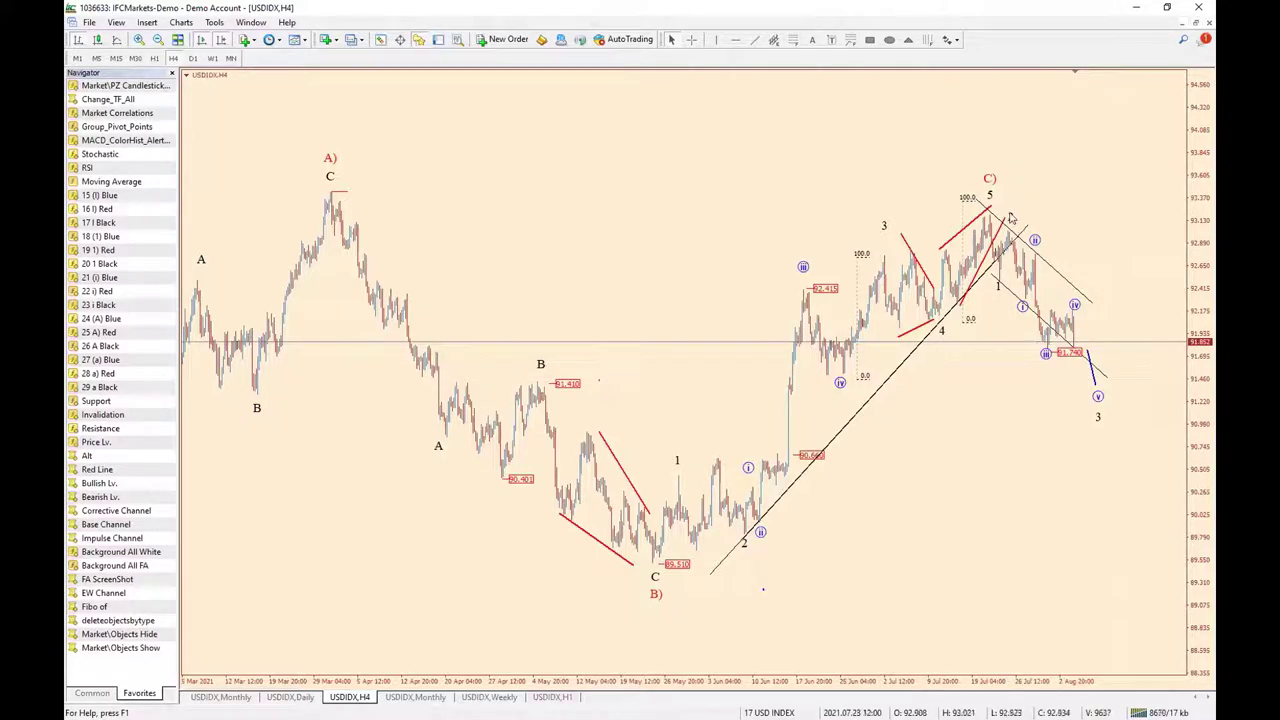
{"action": "left_click", "coordinate": [1098, 418]}
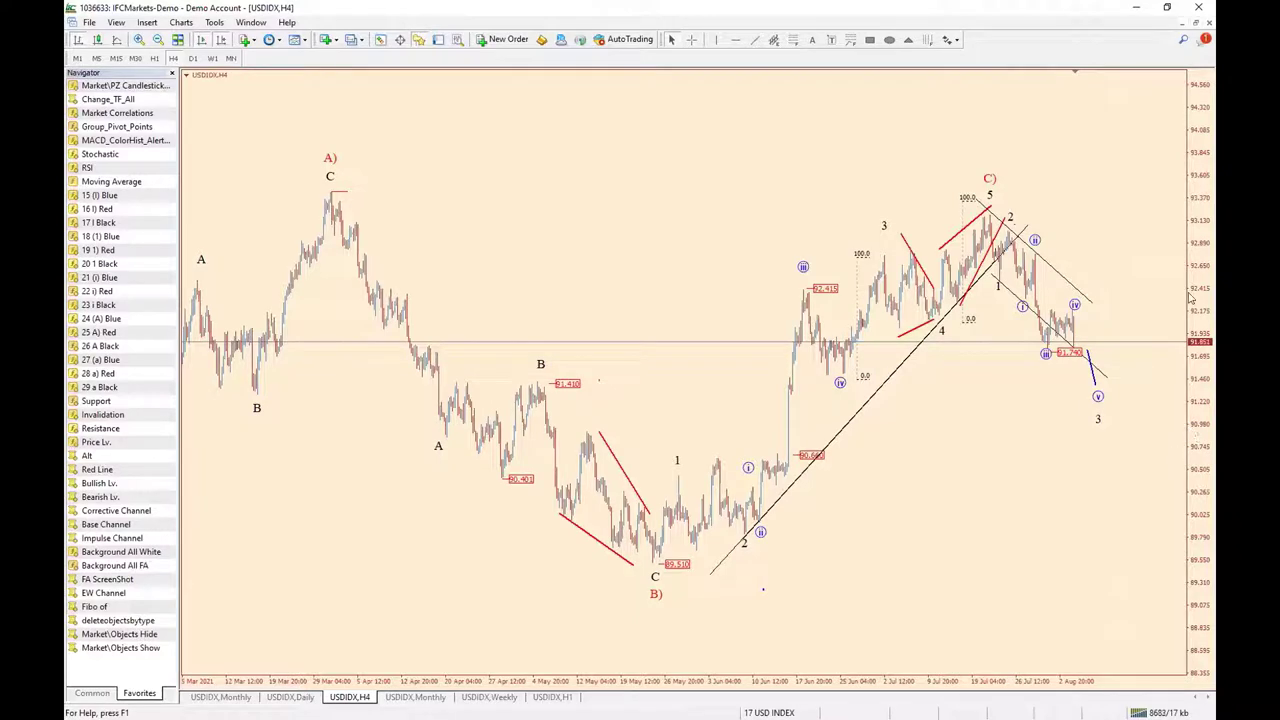
{"action": "middle_click", "coordinate": [1114, 272]}
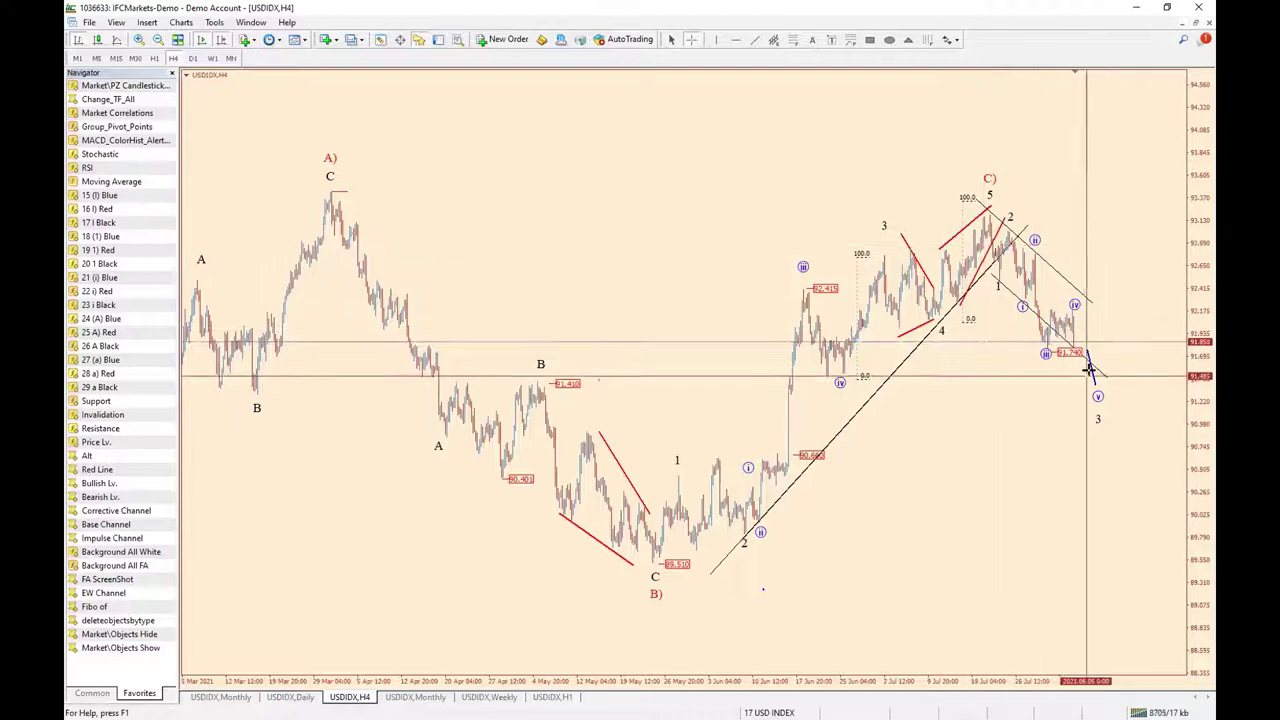
Tile the charts, load the 23 NZDUSD profile, and bring its H4 chart to the front
{"action": "left_click", "coordinate": [1197, 23]}
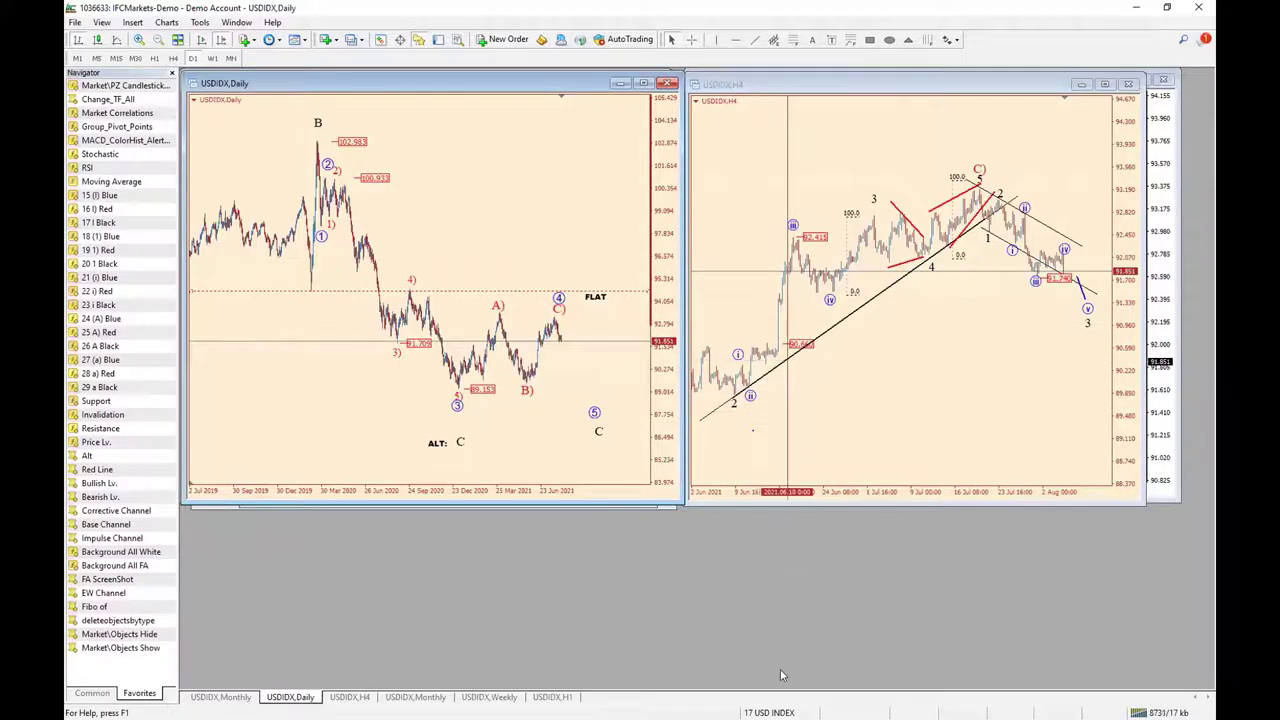
{"action": "left_click", "coordinate": [768, 712]}
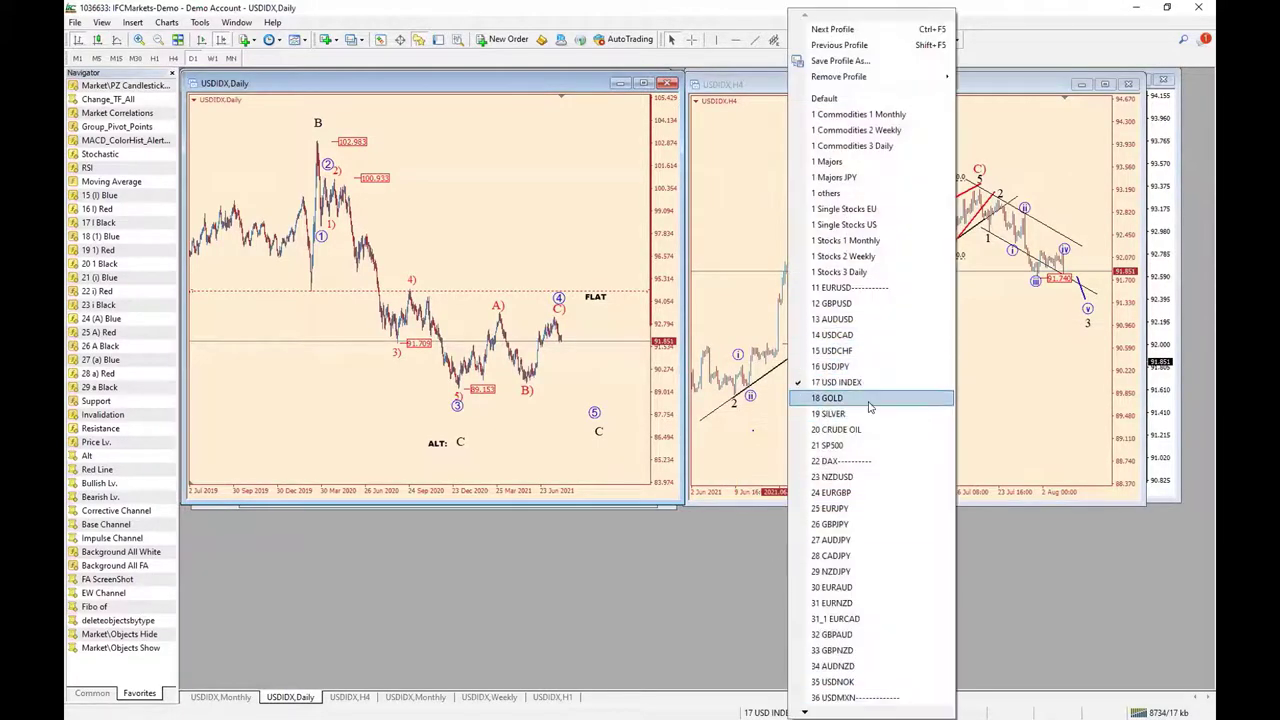
{"action": "left_click", "coordinate": [834, 477]}
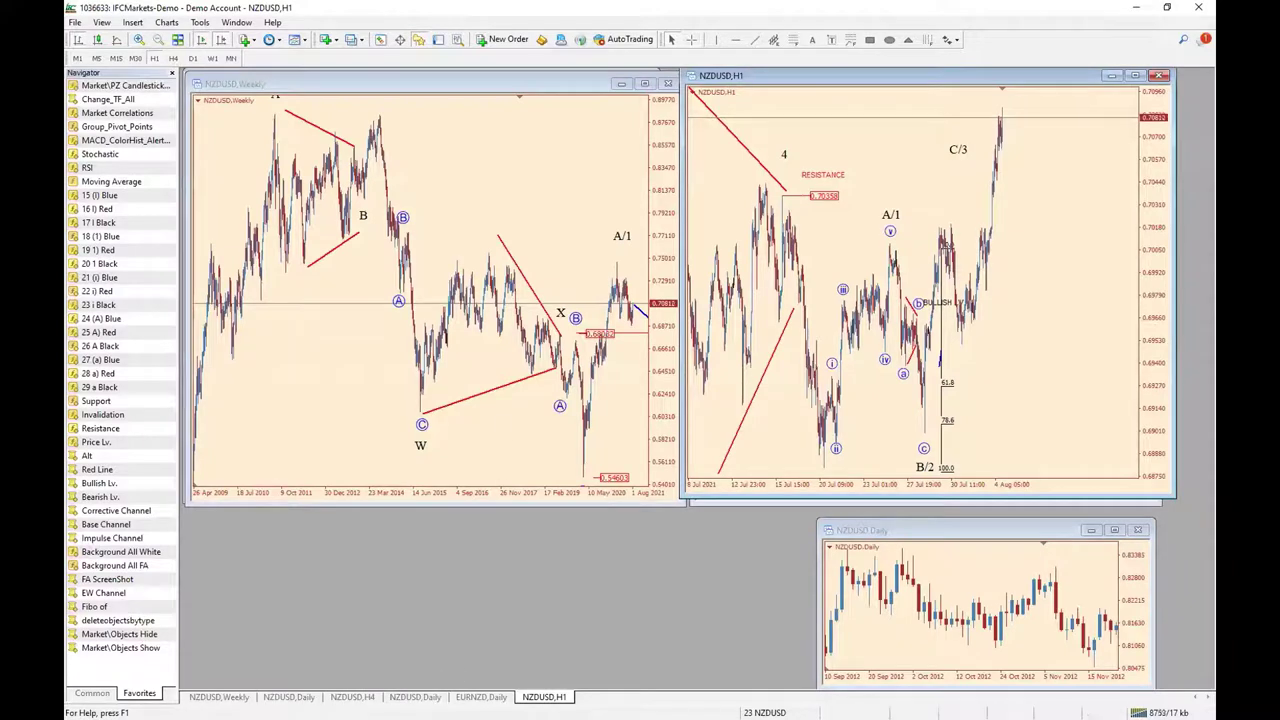
{"action": "left_click", "coordinate": [352, 696]}
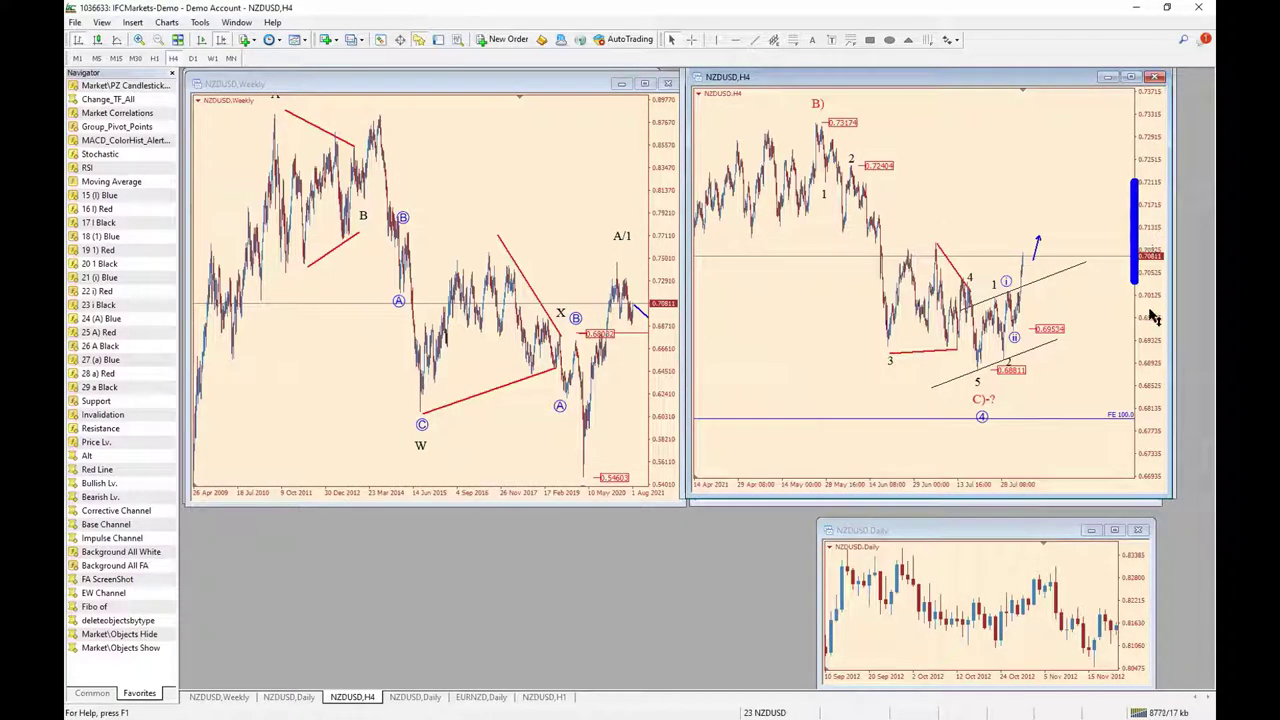
Place wave iii and v labels above NZDUSD H4 price, then shift the weekly chart to its projection
{"action": "left_click", "coordinate": [1046, 212]}
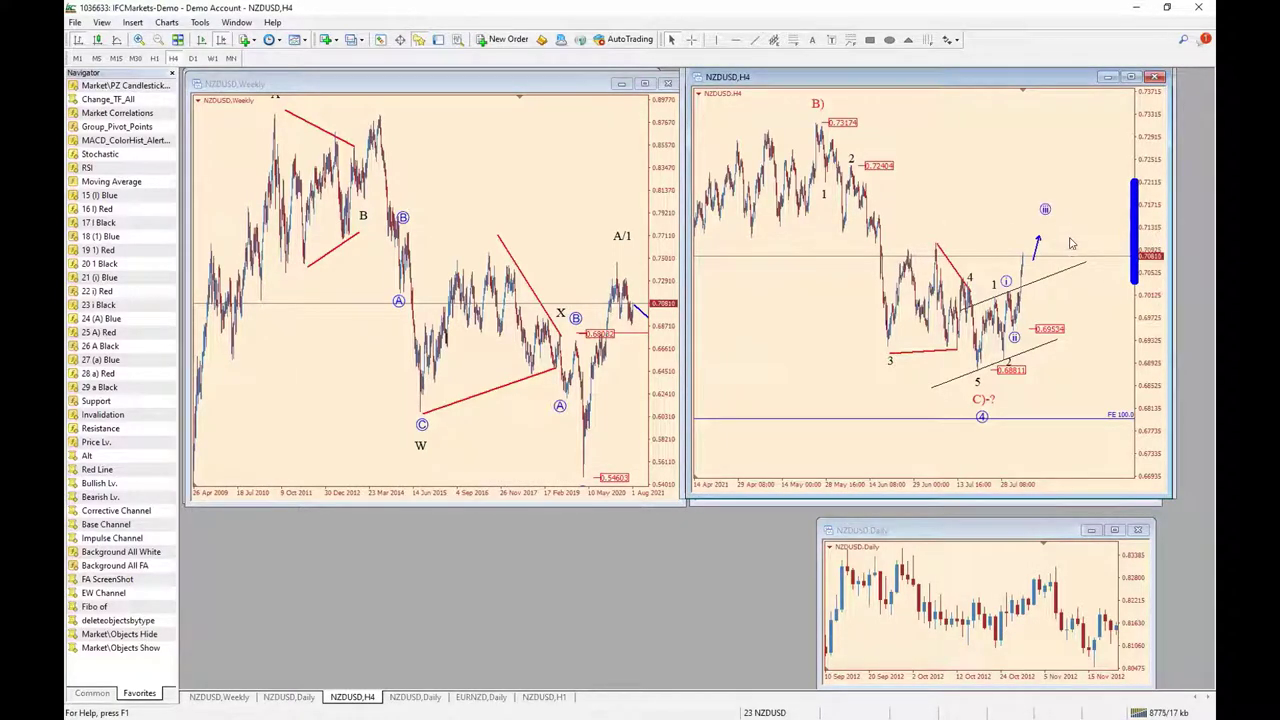
{"action": "left_click", "coordinate": [1076, 168]}
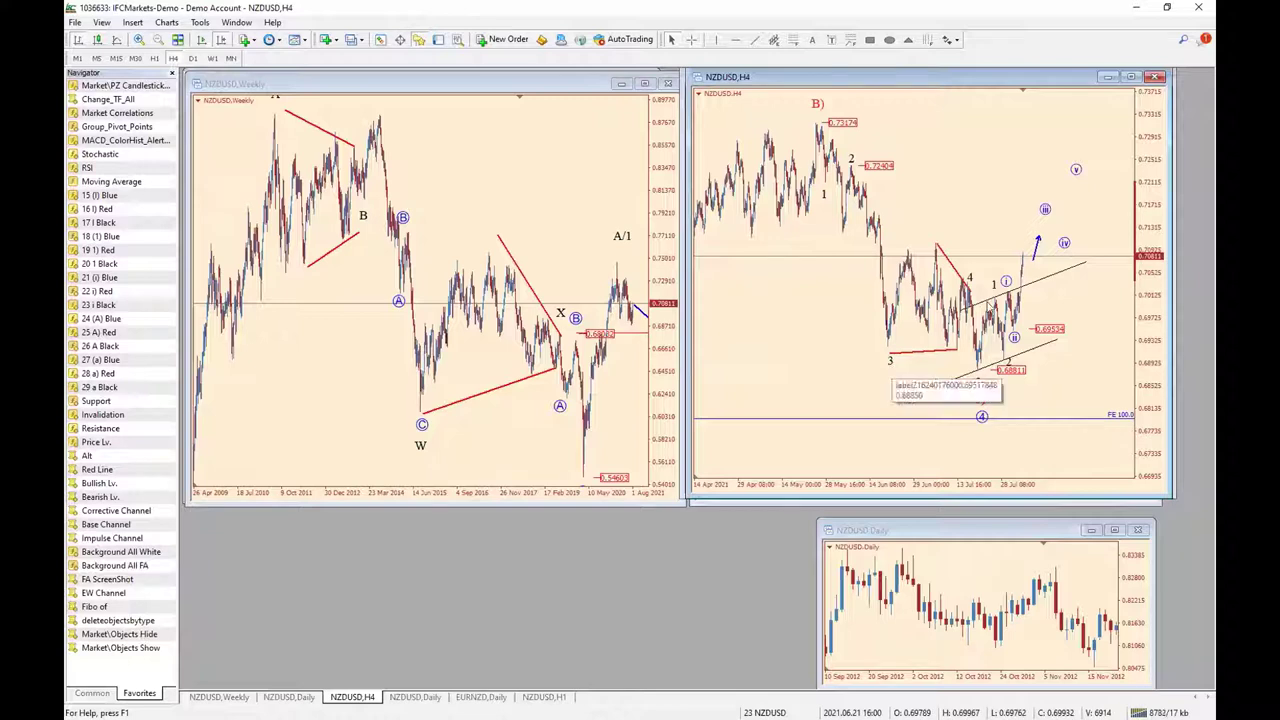
{"action": "left_click", "coordinate": [662, 153]}
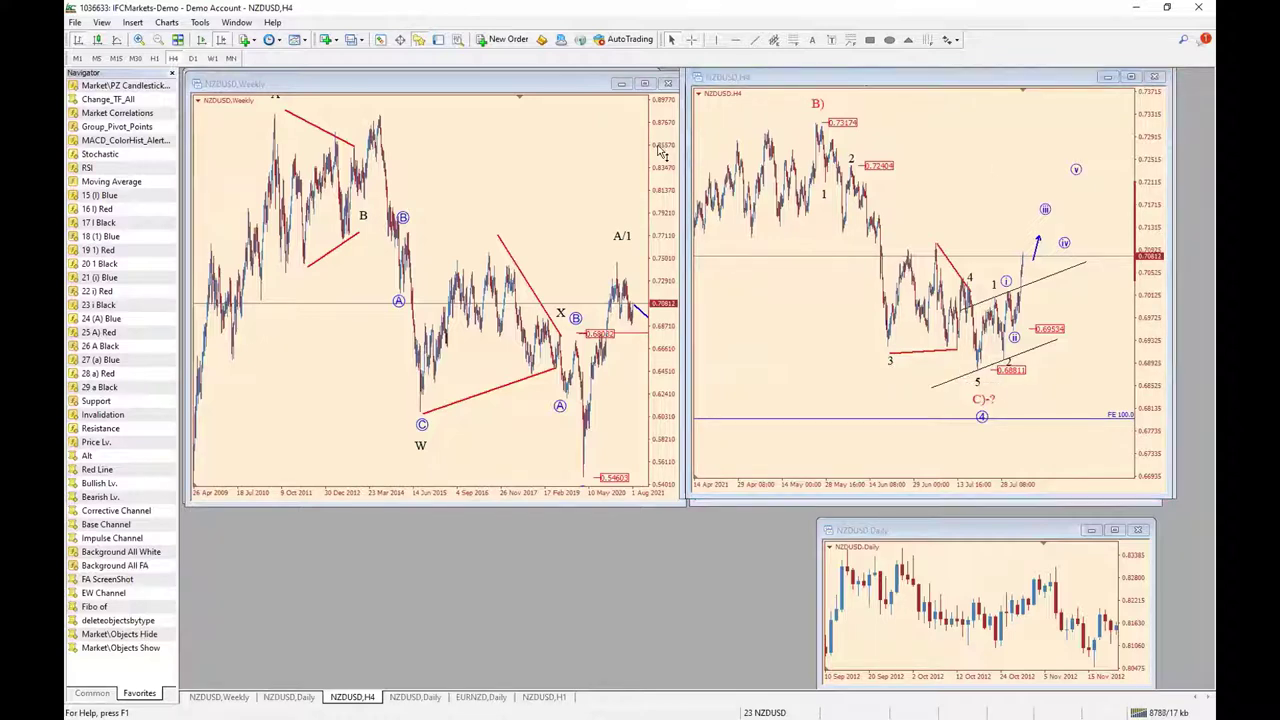
{"action": "left_click_drag", "start_coordinate": [651, 197], "coordinate": [538, 94]}
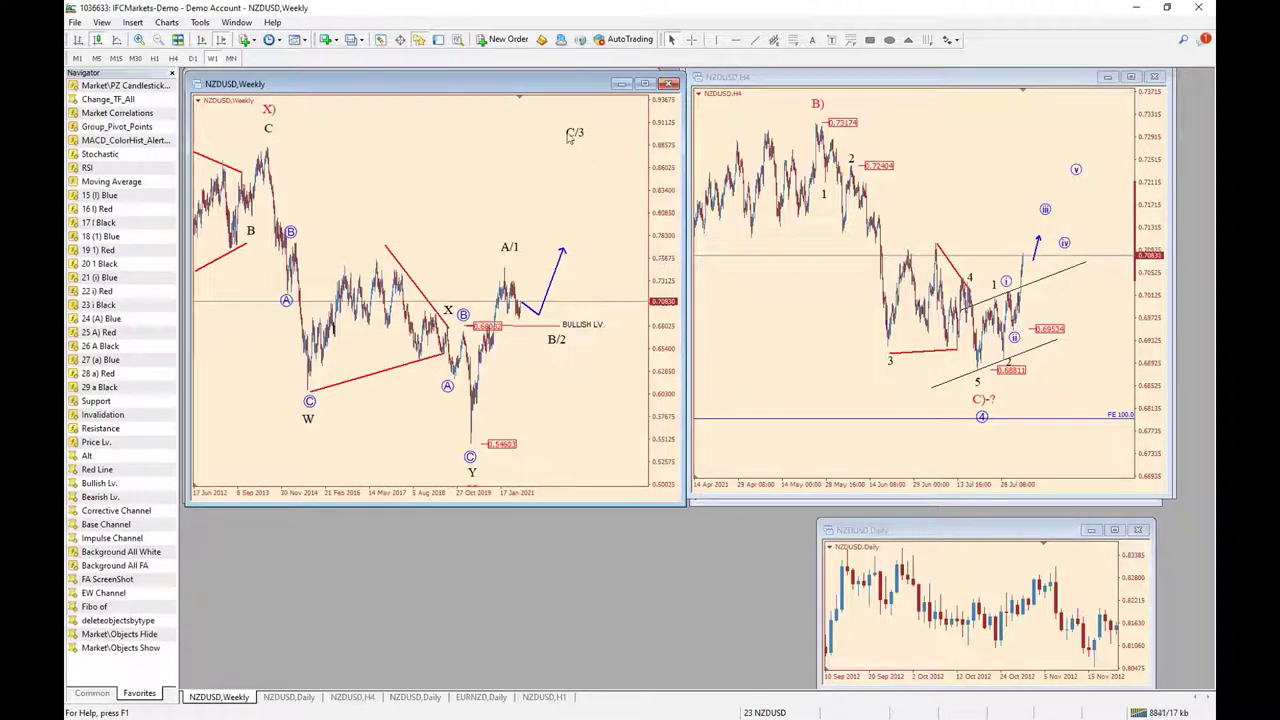
Nudge the weekly C/3 label lower and bring up the NZDUSD daily chart full-size
{"action": "left_click_drag", "start_coordinate": [568, 137], "coordinate": [574, 155]}
{"action": "key", "text": "ctrl+F6"}
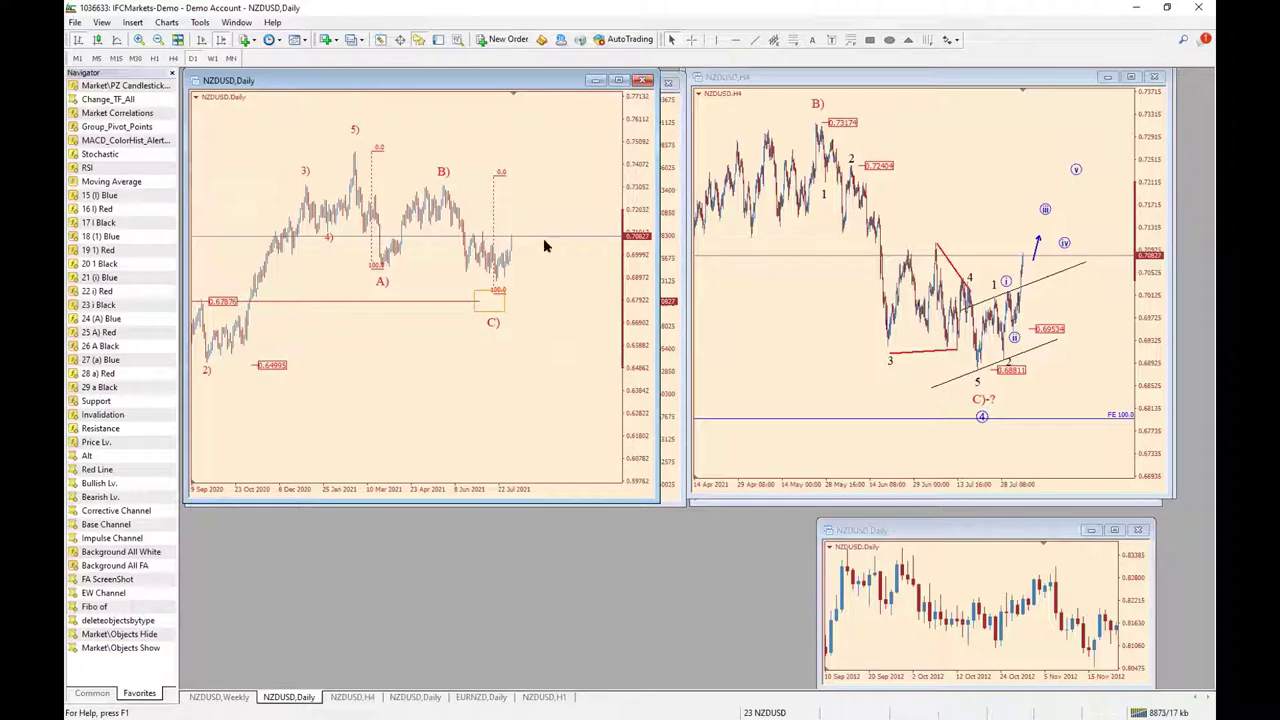
{"action": "left_click", "coordinate": [618, 81]}
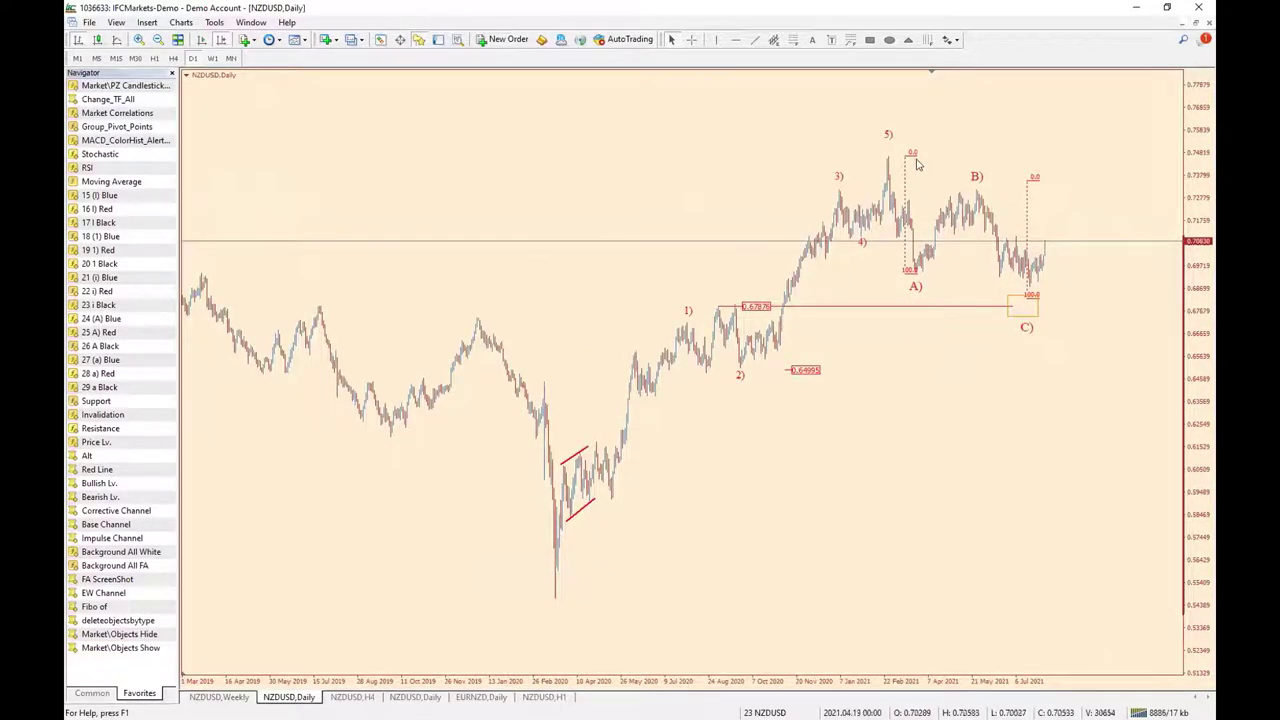
Read price levels on the NZDUSD daily chart with the crosshair
{"action": "middle_click", "coordinate": [885, 162]}
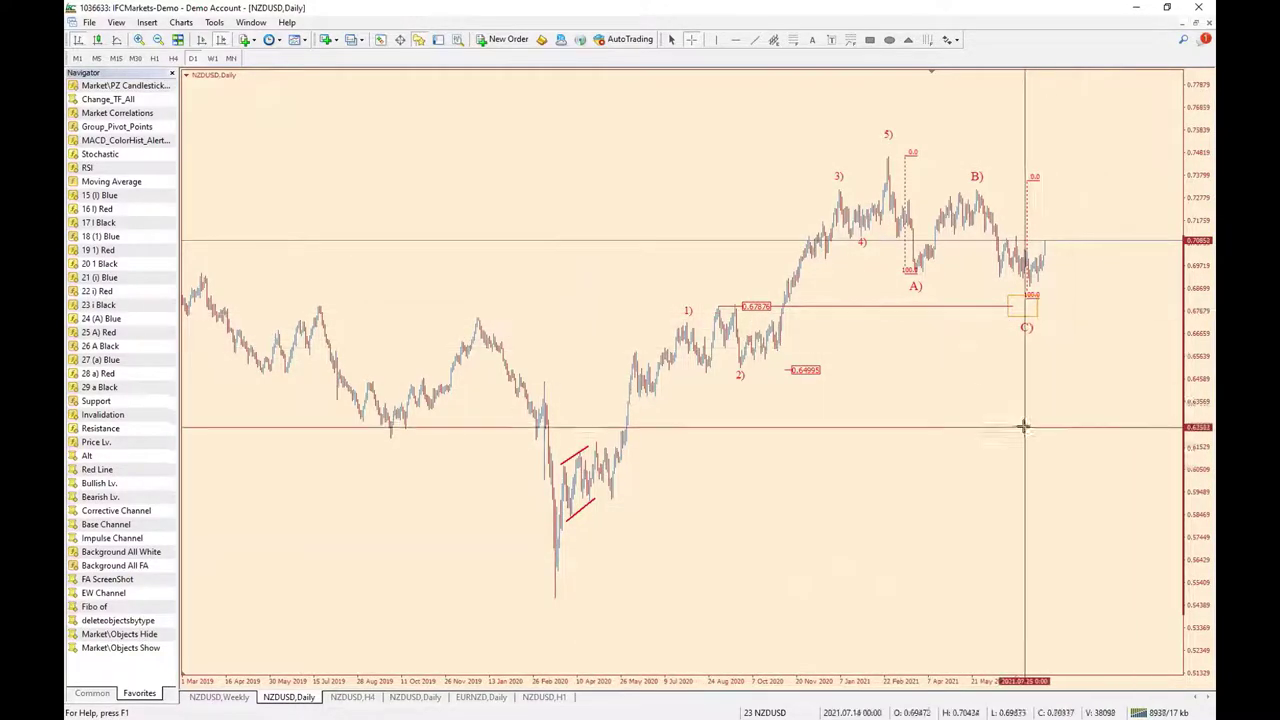
{"action": "key", "text": "Escape"}
{"action": "scroll", "coordinate": [1043, 143], "scroll_direction": "down", "scroll_amount": 2}
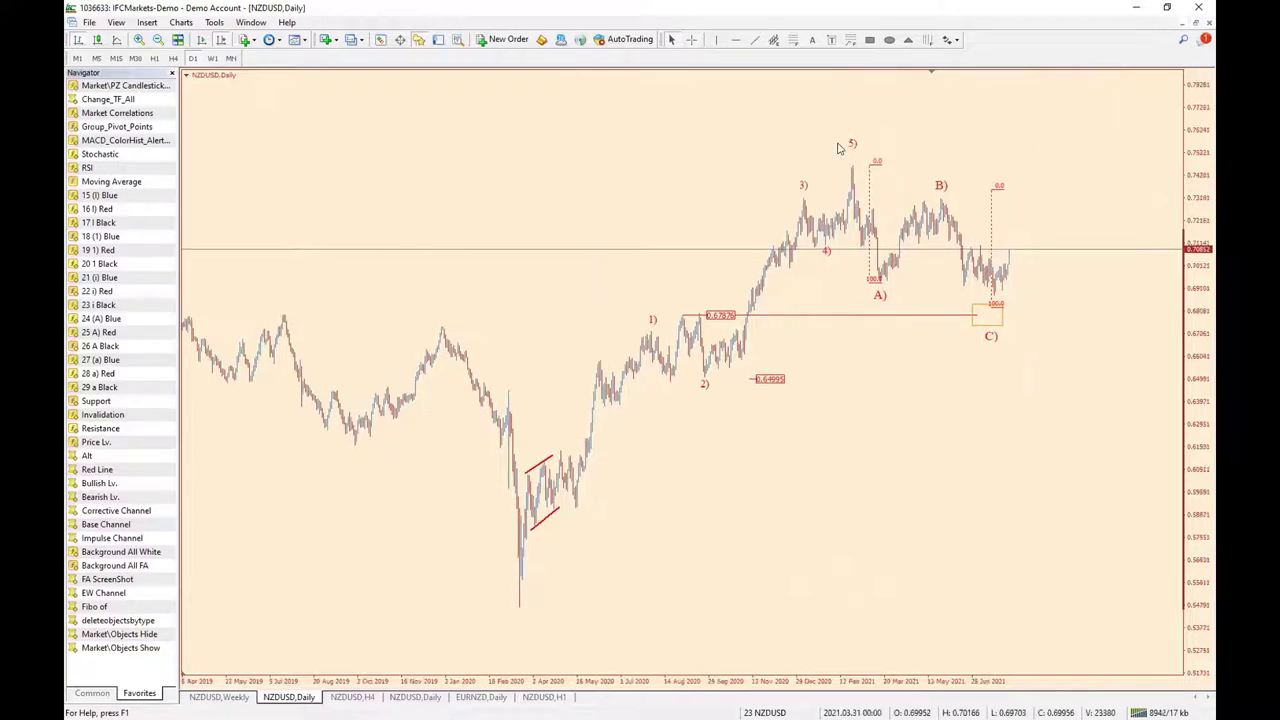
Restore the NZDUSD daily window to tiled size and bring the 4-hour chart forward
{"action": "left_click", "coordinate": [1197, 23]}
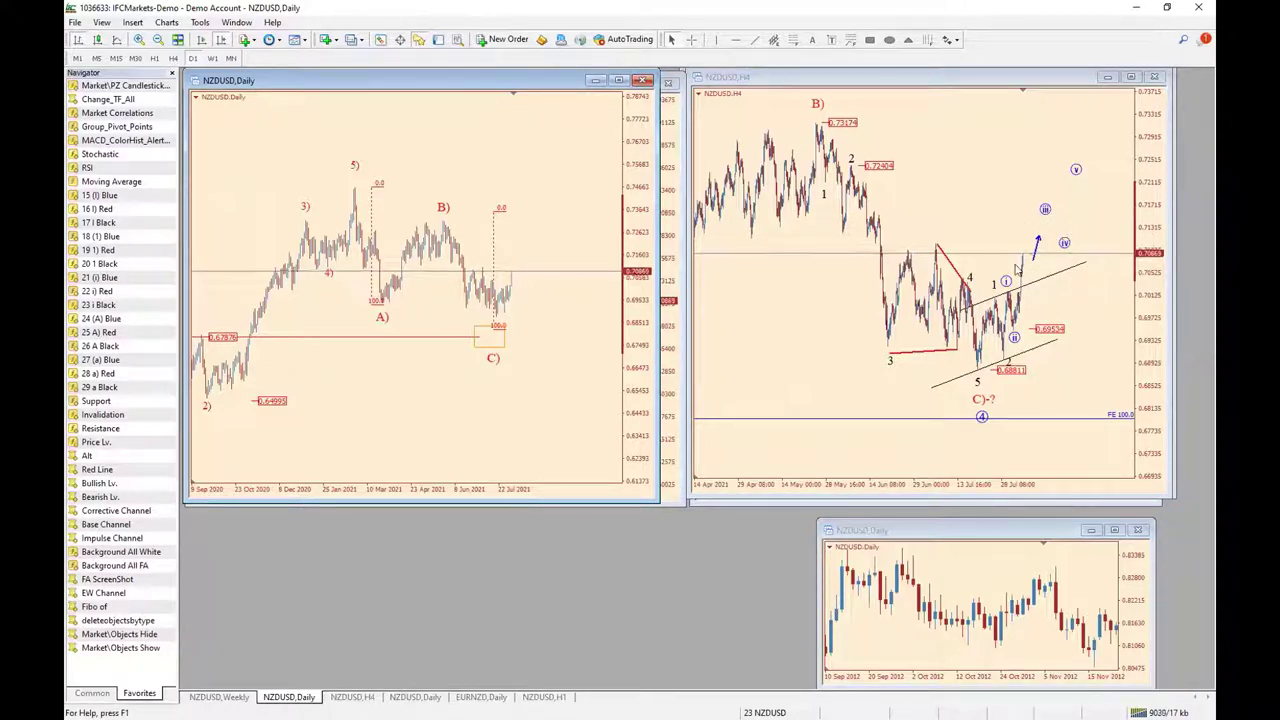
{"action": "left_click", "coordinate": [1065, 235]}
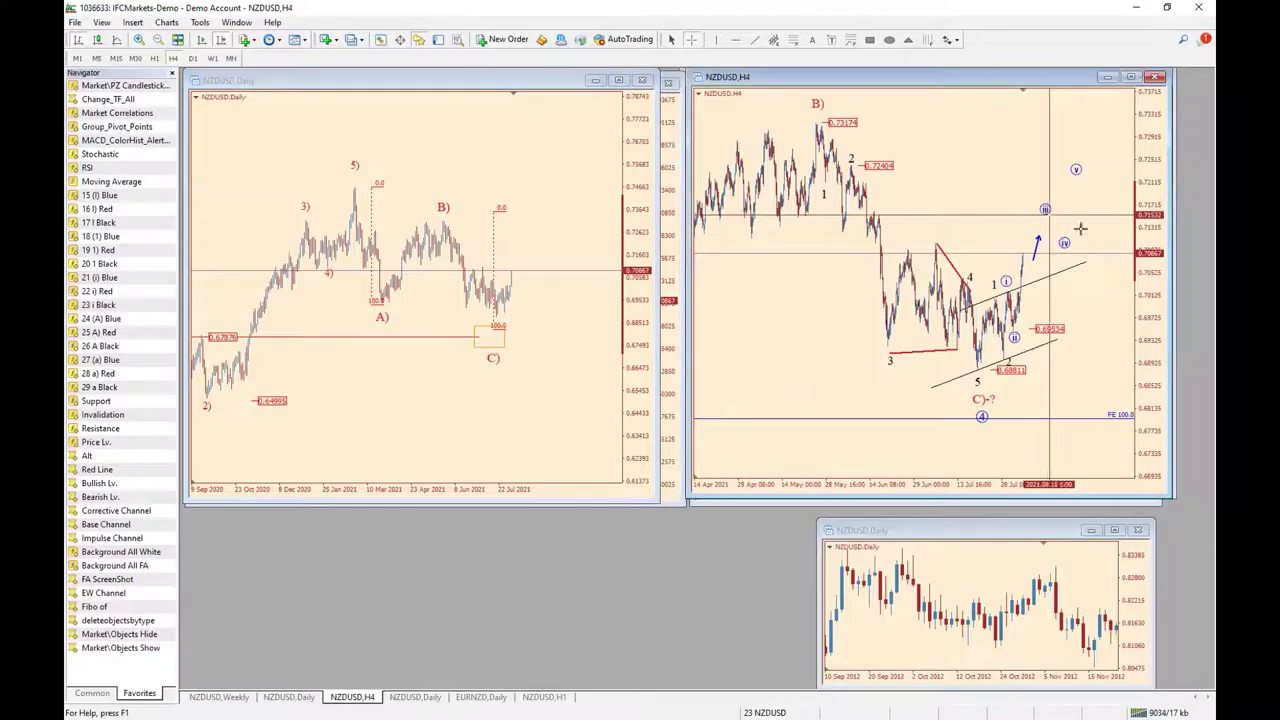
{"action": "left_click", "coordinate": [1077, 335]}
Measure the 4-hour price level near the wave ii low, then bring up the saved profiles list
{"action": "middle_click", "coordinate": [1058, 343]}
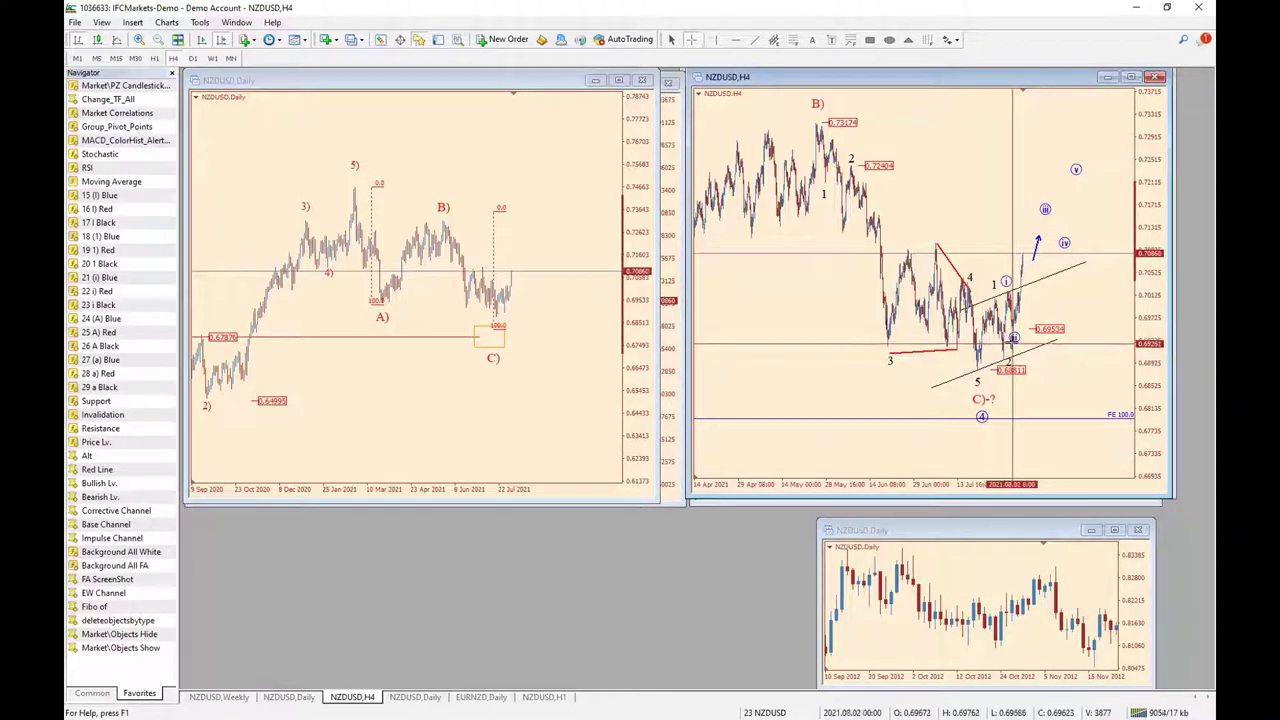
{"action": "left_click_drag", "start_coordinate": [1013, 342], "coordinate": [1014, 347]}
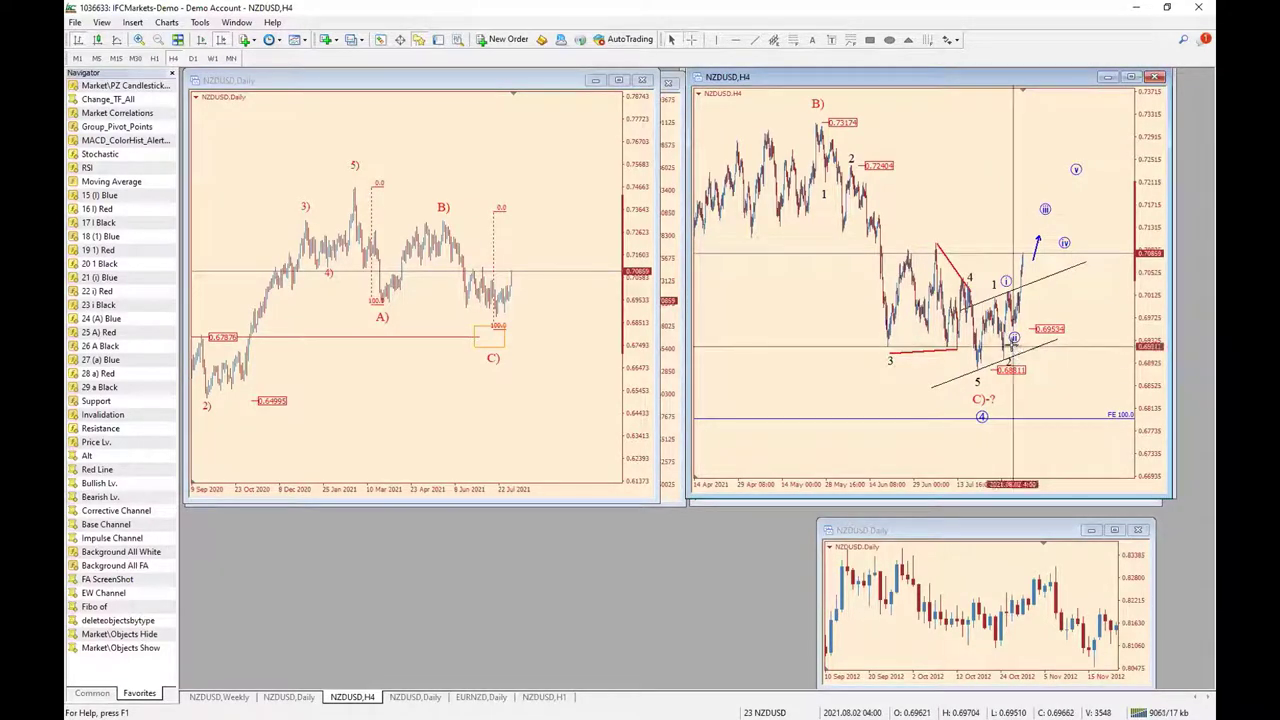
{"action": "left_click", "coordinate": [1014, 342]}
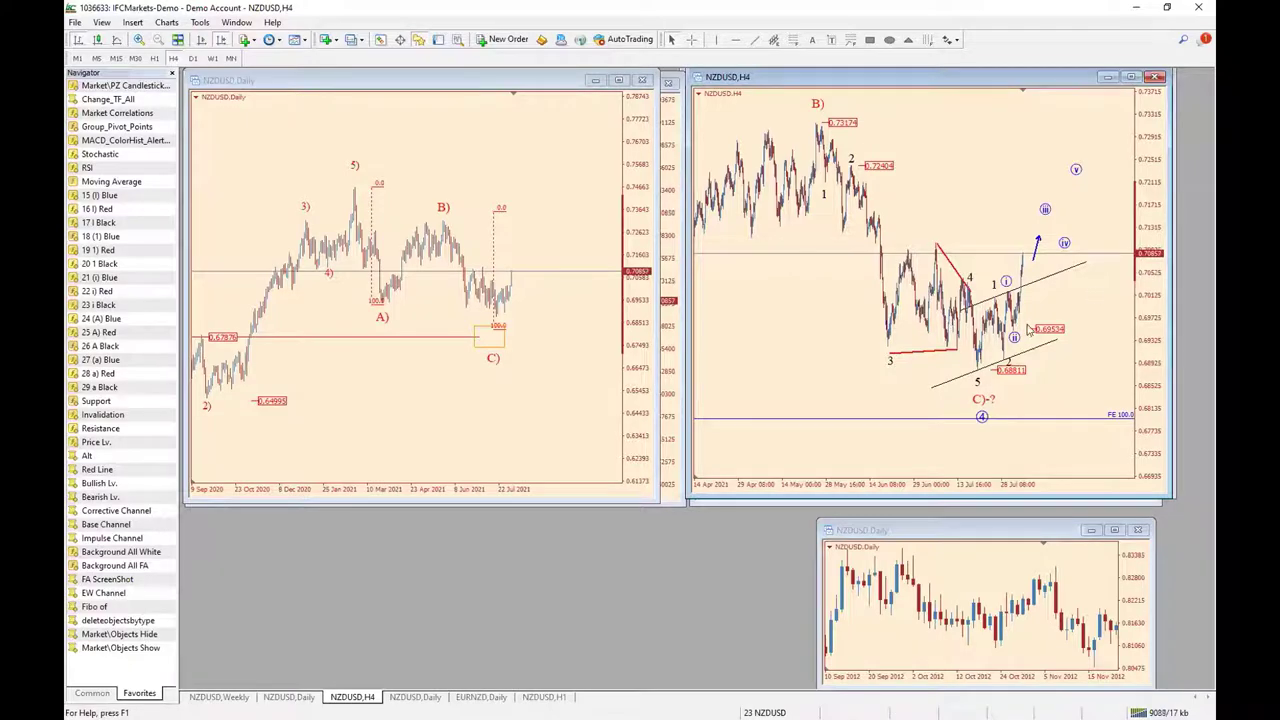
{"action": "left_click", "coordinate": [972, 593]}
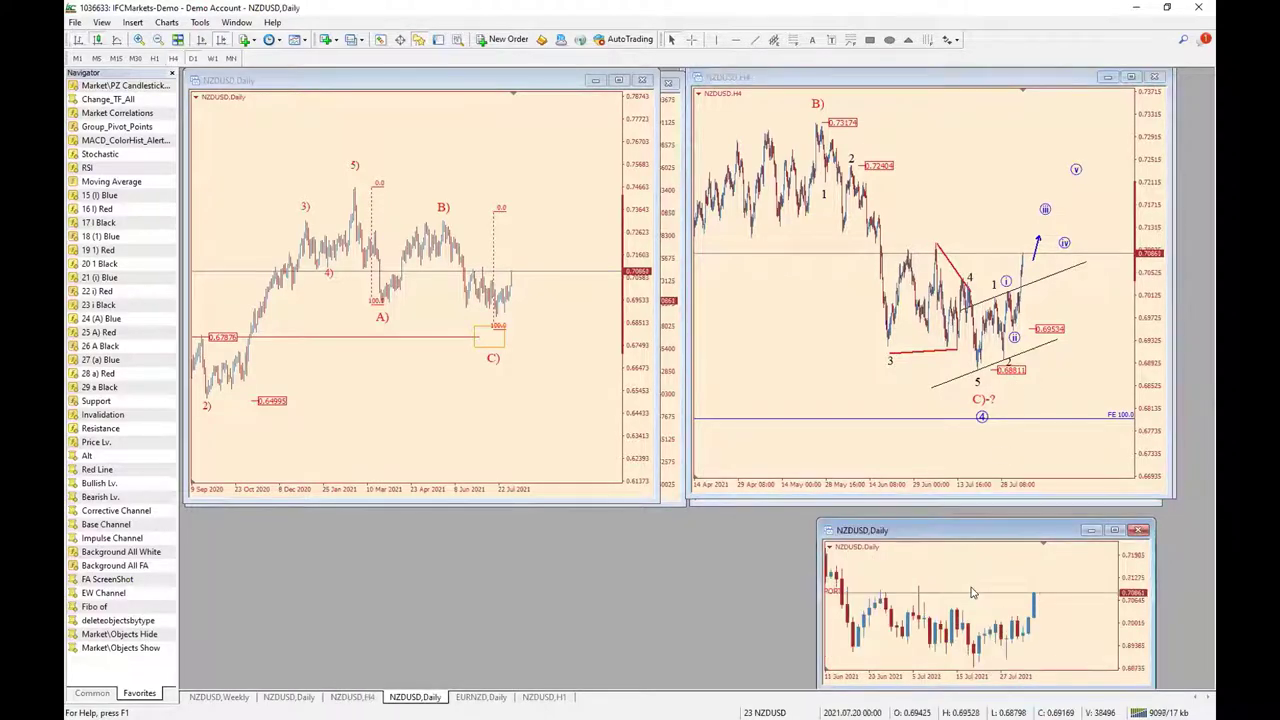
{"action": "left_click", "coordinate": [780, 712]}
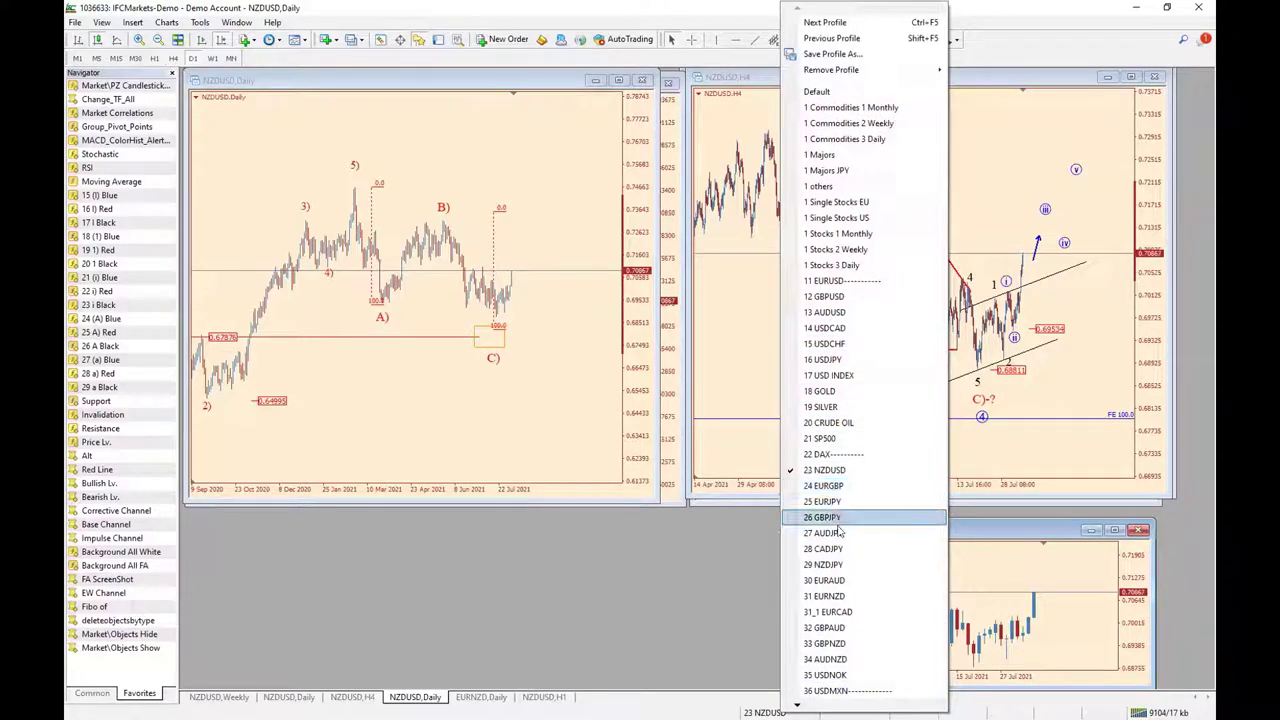
Load the 29 NZDJPY profile and enlarge its daily chart to the full workspace
{"action": "left_click", "coordinate": [836, 565]}
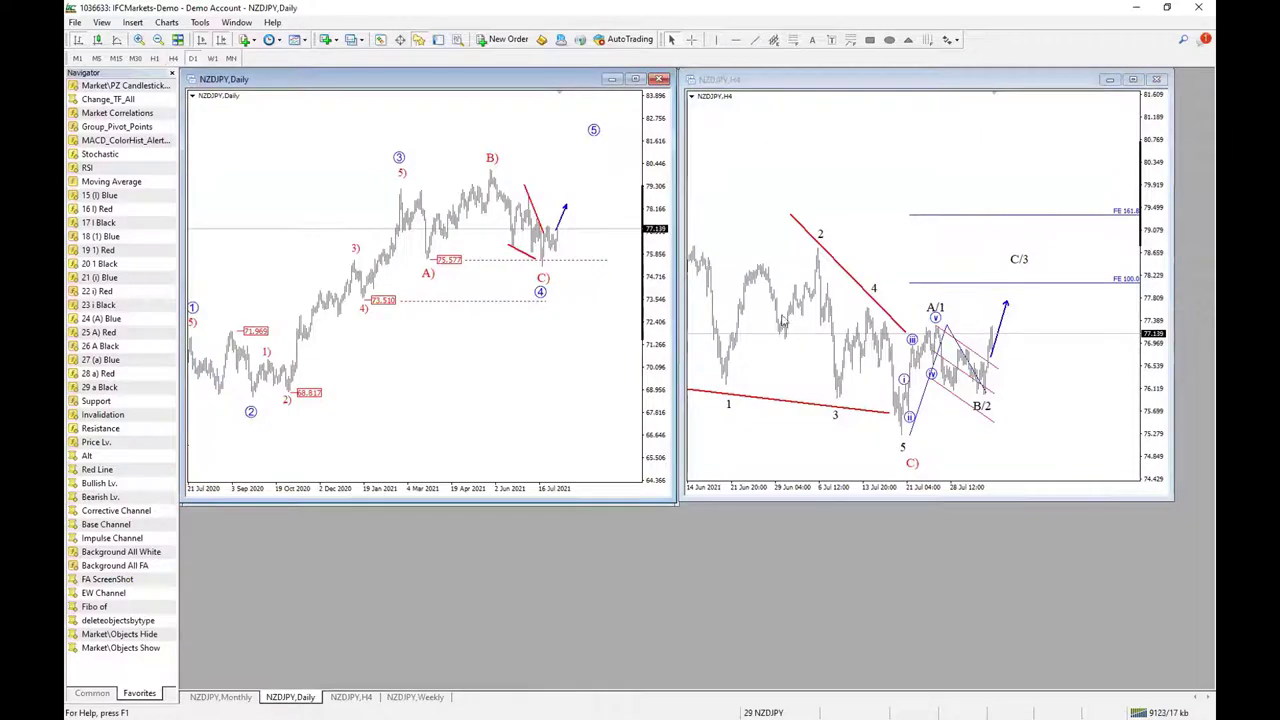
{"action": "left_click", "coordinate": [783, 320]}
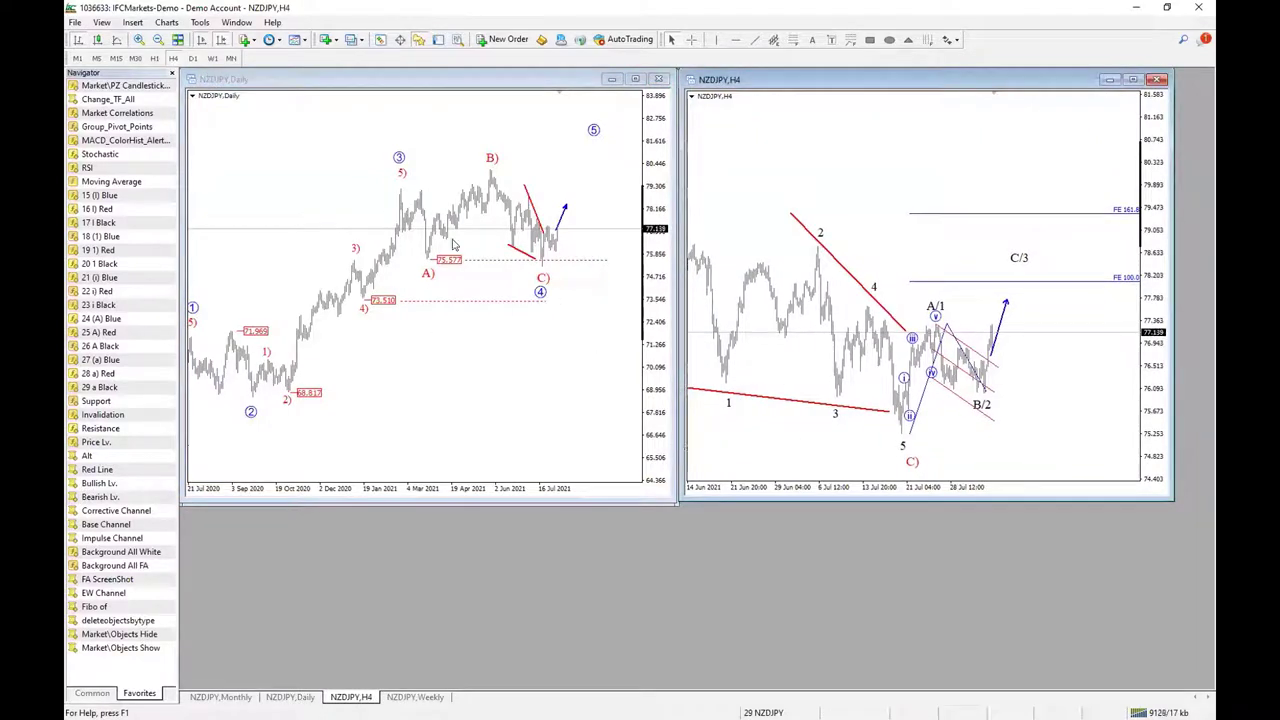
{"action": "left_click", "coordinate": [636, 79]}
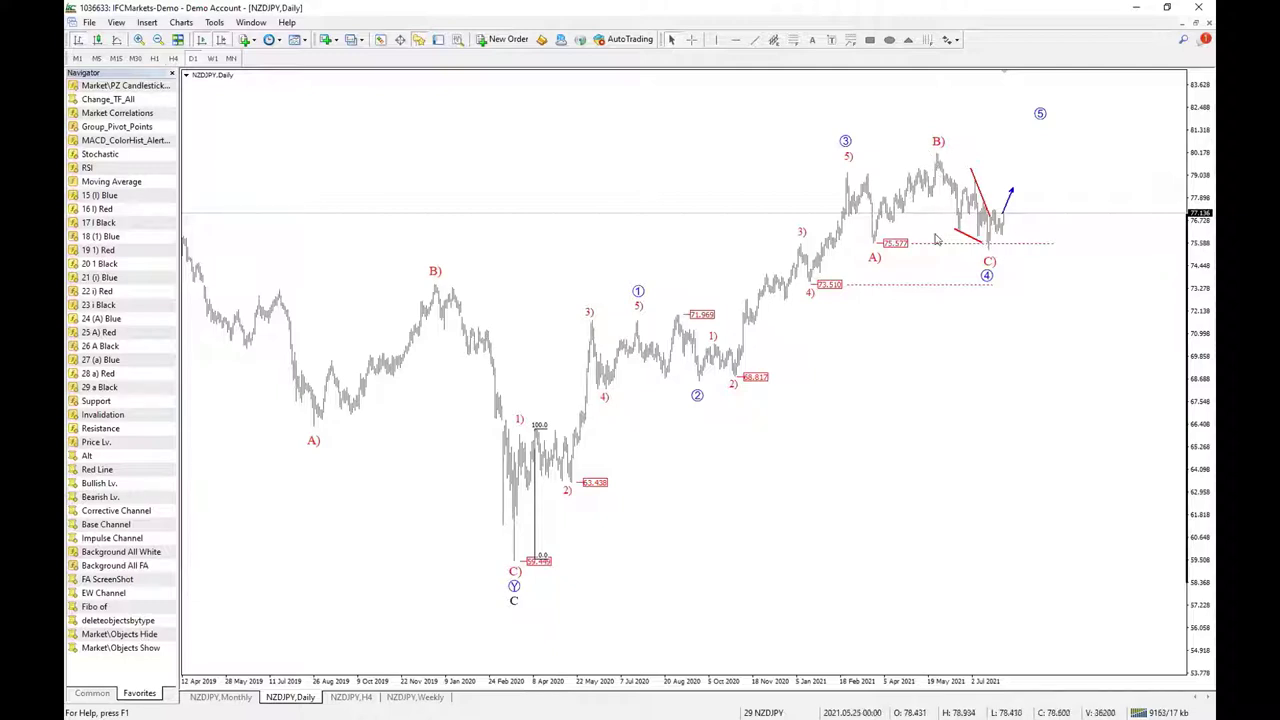
Restore the NZDJPY daily chart beside the 4-hour chart and read 4-hour prices with the crosshair
{"action": "left_click", "coordinate": [1198, 23]}
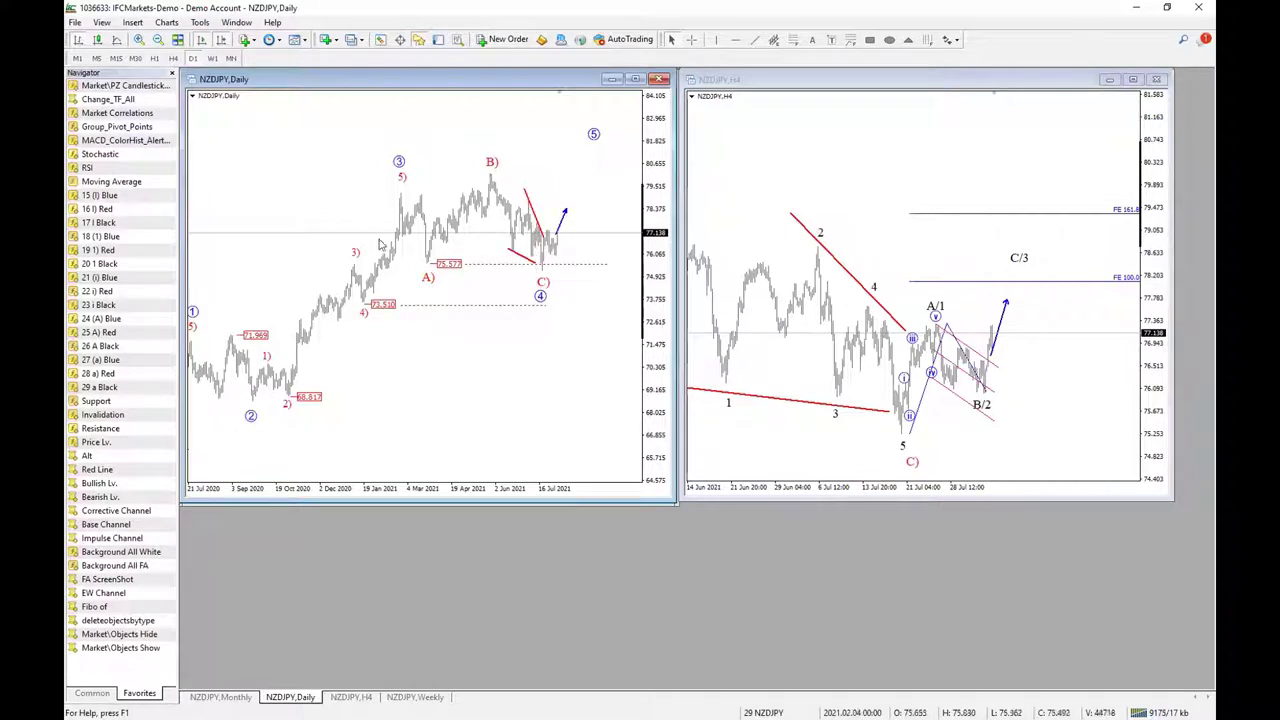
{"action": "middle_click", "coordinate": [962, 336]}
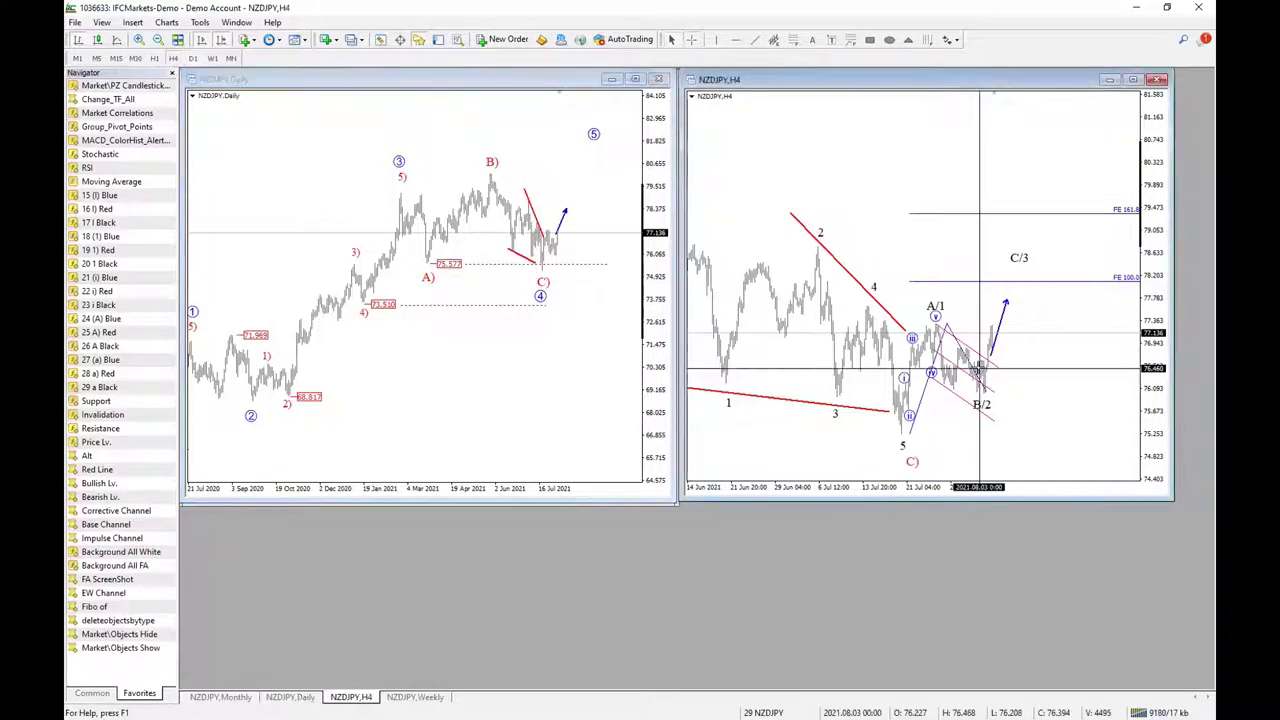
{"action": "middle_click", "coordinate": [899, 443]}
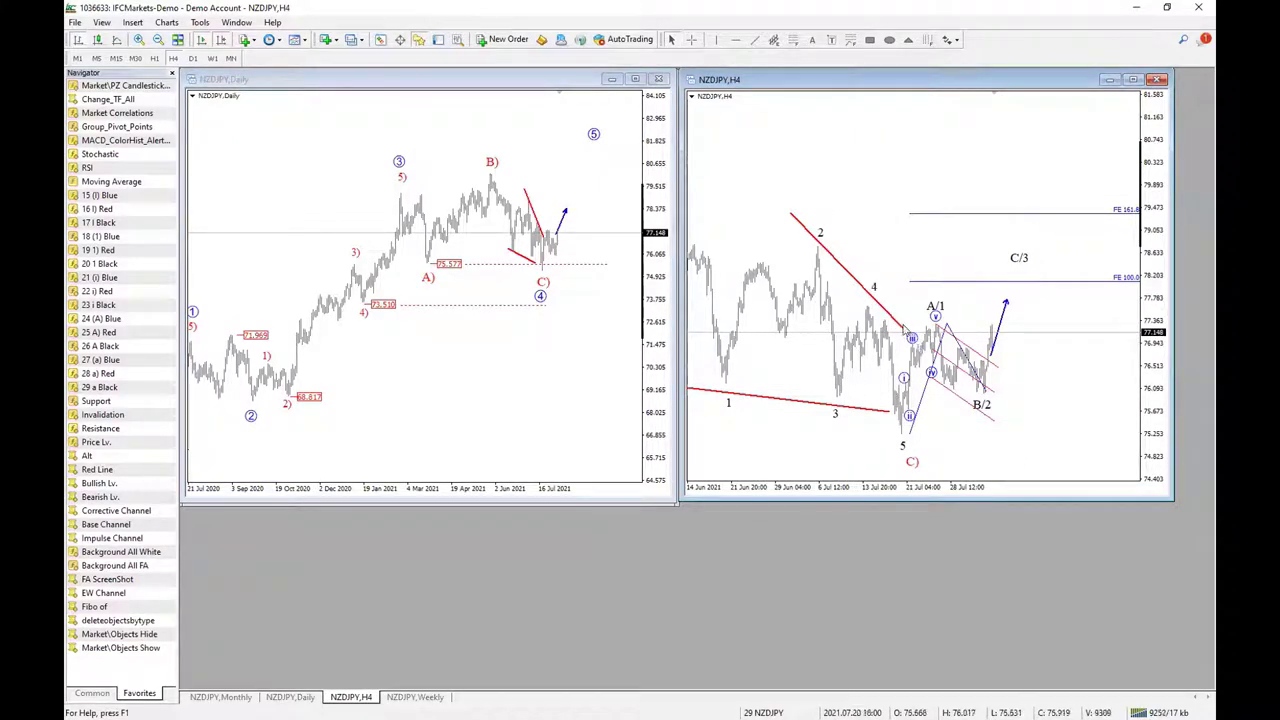
Adjust both endpoints of the lower red trendline on the NZDJPY 4-hour chart
{"action": "double_click", "coordinate": [906, 330]}
{"action": "double_click", "coordinate": [886, 410]}
{"action": "left_click_drag", "start_coordinate": [886, 410], "coordinate": [850, 403]}
{"action": "left_click_drag", "start_coordinate": [693, 390], "coordinate": [692, 380]}
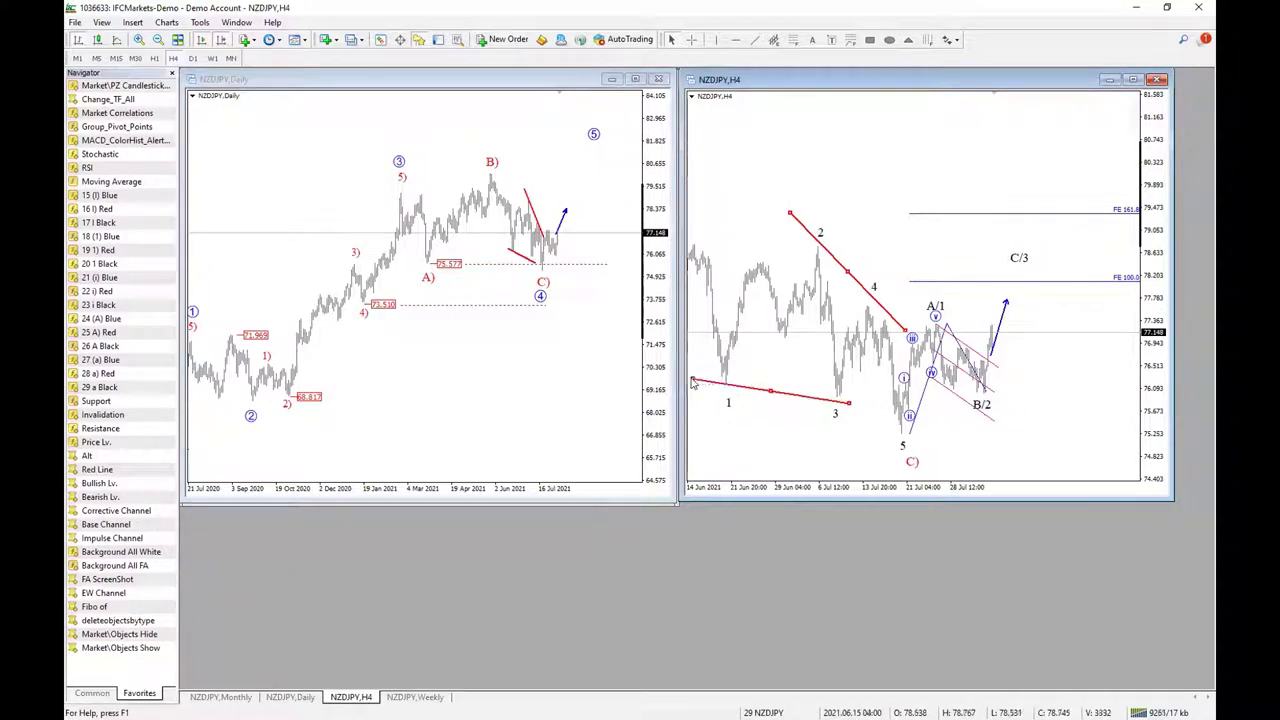
{"action": "left_click_drag", "start_coordinate": [904, 330], "coordinate": [890, 324]}
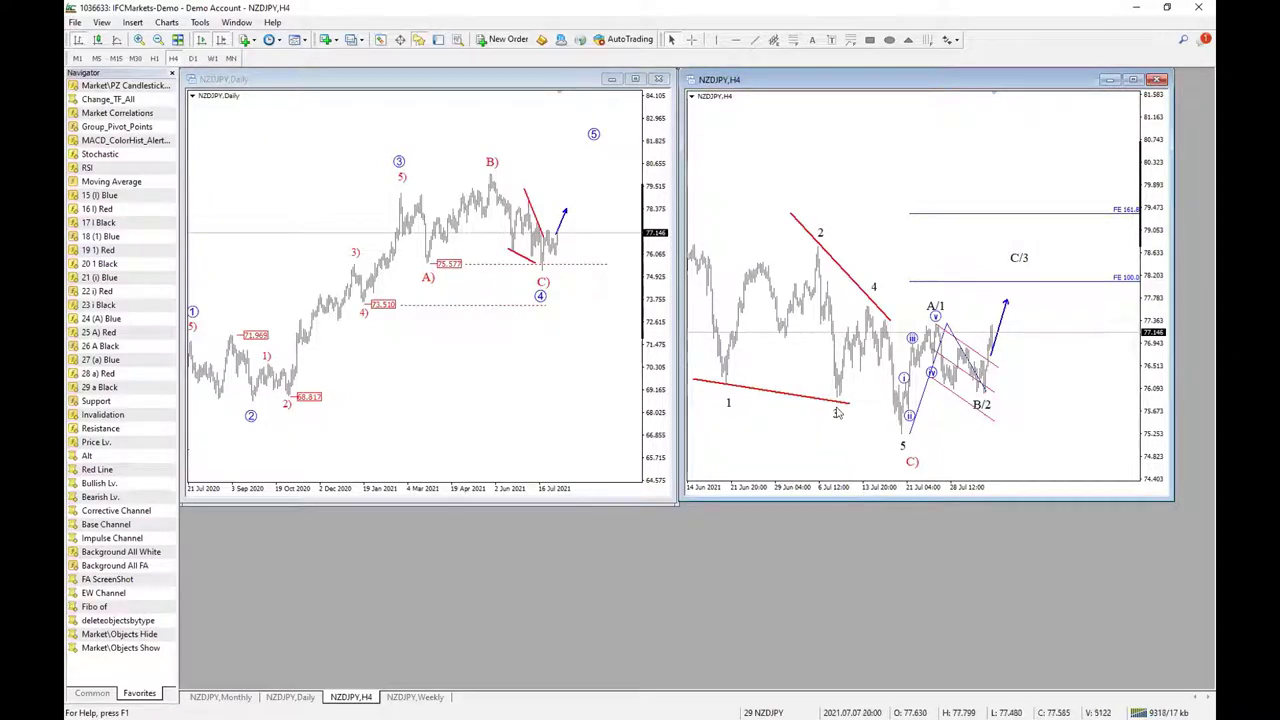
{"action": "left_click_drag", "start_coordinate": [849, 403], "coordinate": [884, 408]}
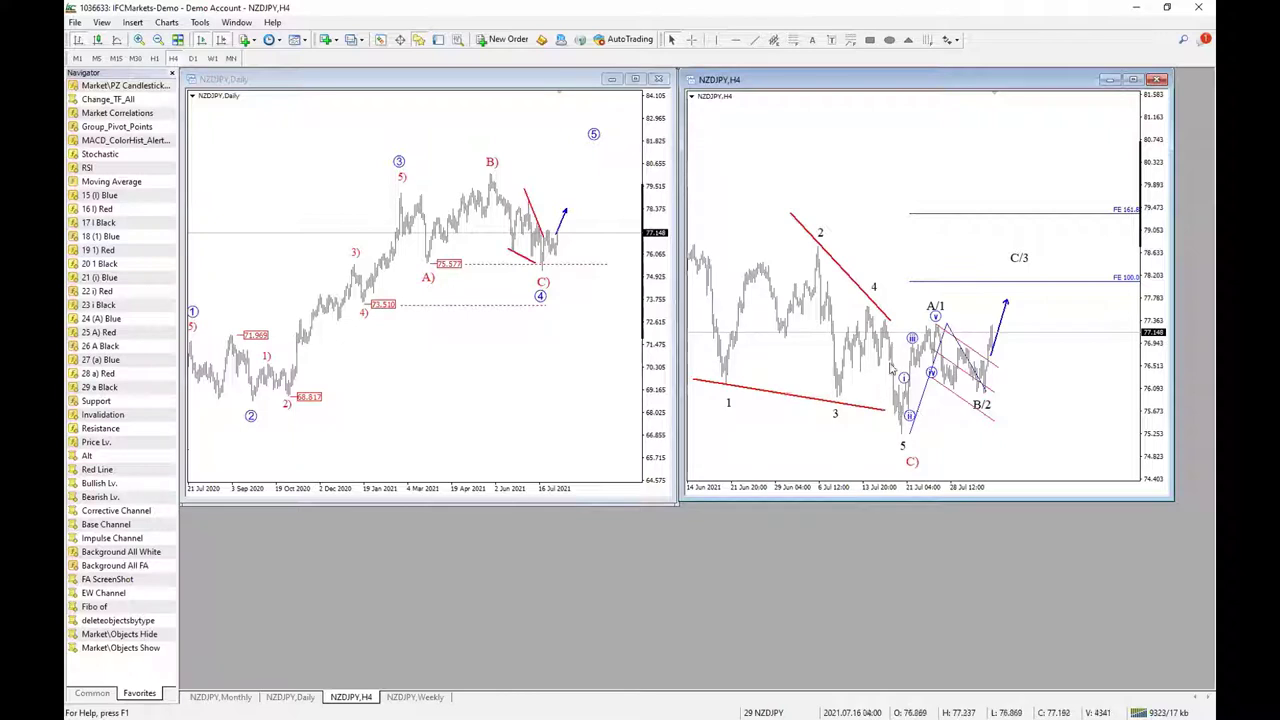
{"action": "middle_click", "coordinate": [857, 298]}
{"action": "middle_click", "coordinate": [857, 298]}
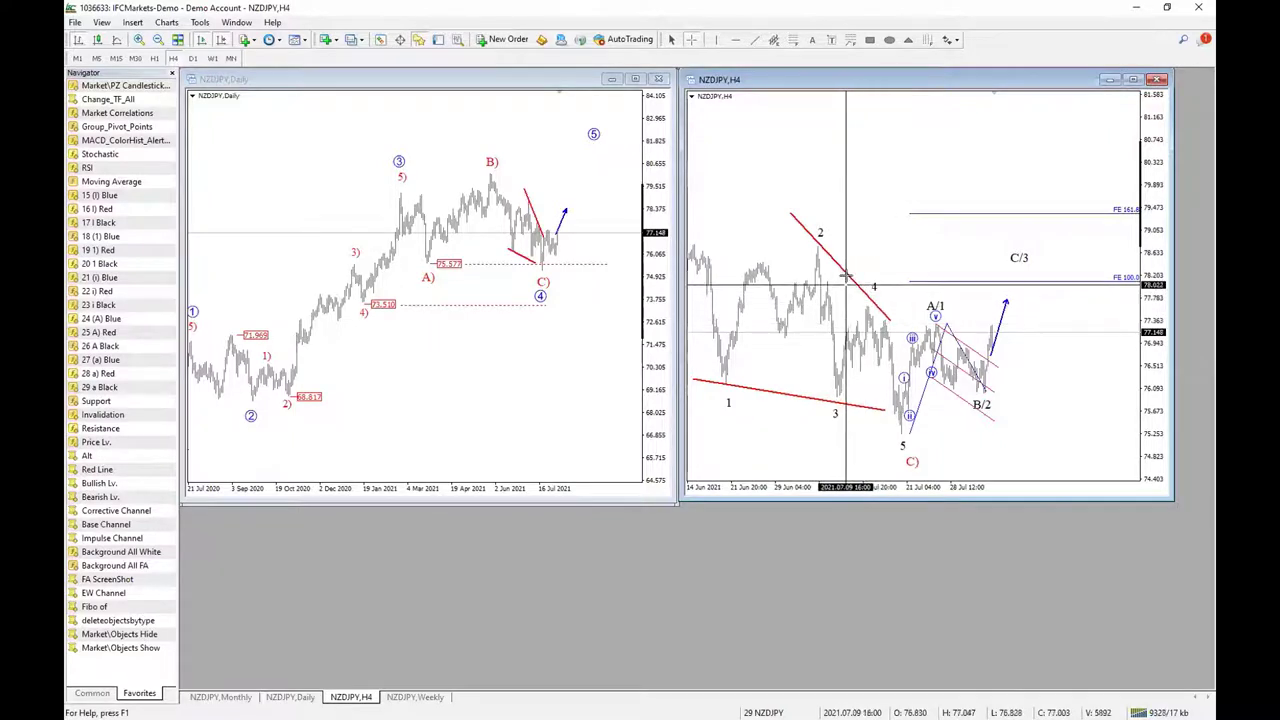
Redraw the red trendline from the wave 2 high down through wave 4, then bring up the profiles list
{"action": "left_click_drag", "start_coordinate": [792, 212], "coordinate": [1024, 350]}
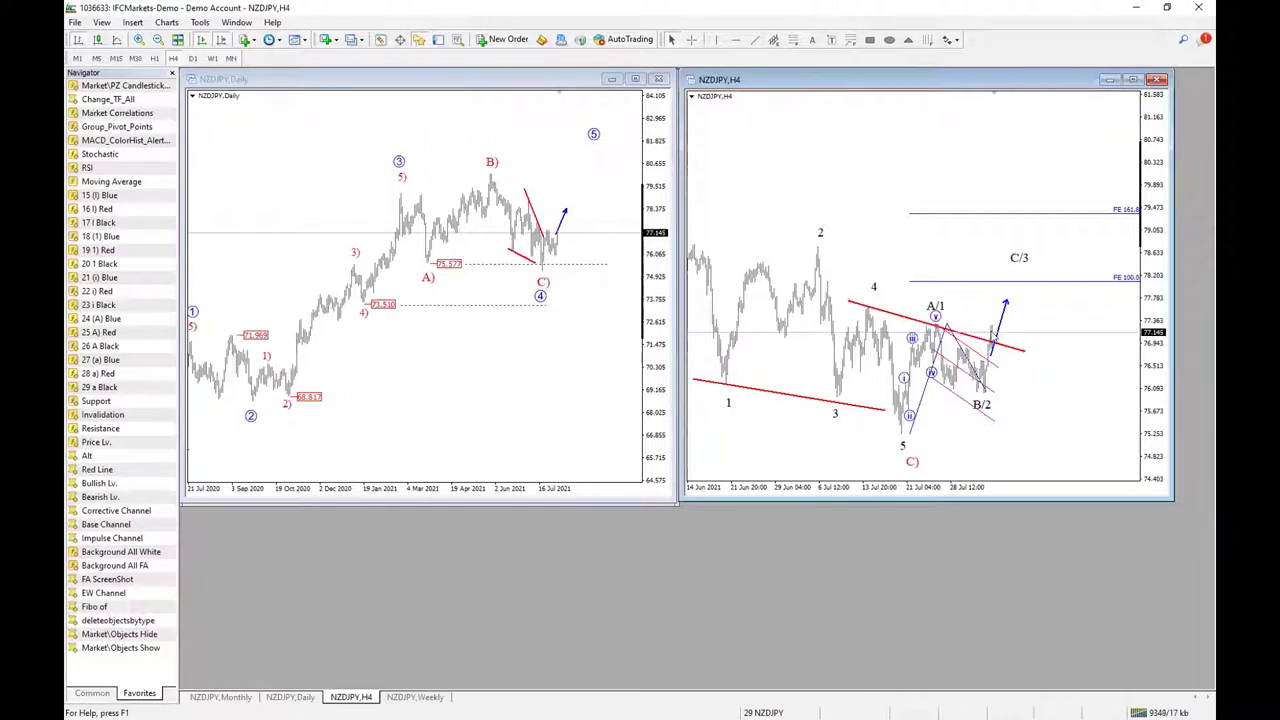
{"action": "middle_click", "coordinate": [1007, 305]}
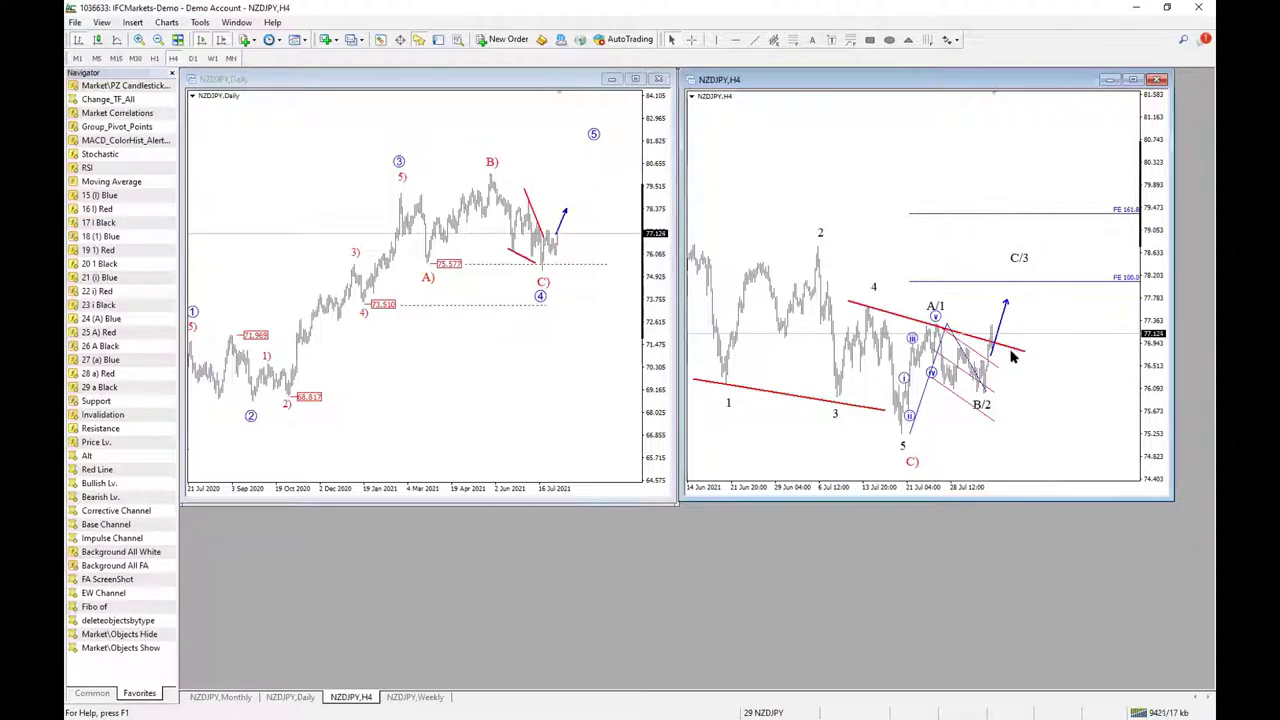
{"action": "double_click", "coordinate": [871, 308]}
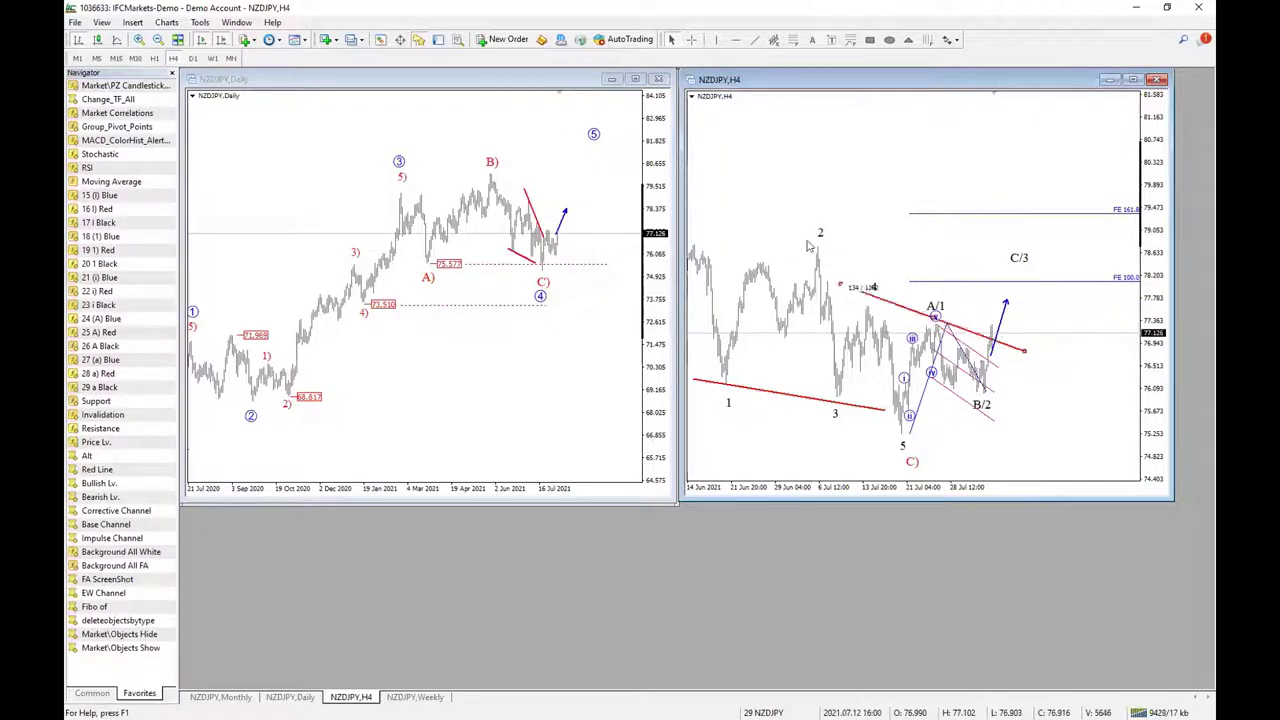
{"action": "left_click_drag", "start_coordinate": [808, 245], "coordinate": [776, 221]}
{"action": "left_click_drag", "start_coordinate": [1024, 350], "coordinate": [895, 327]}
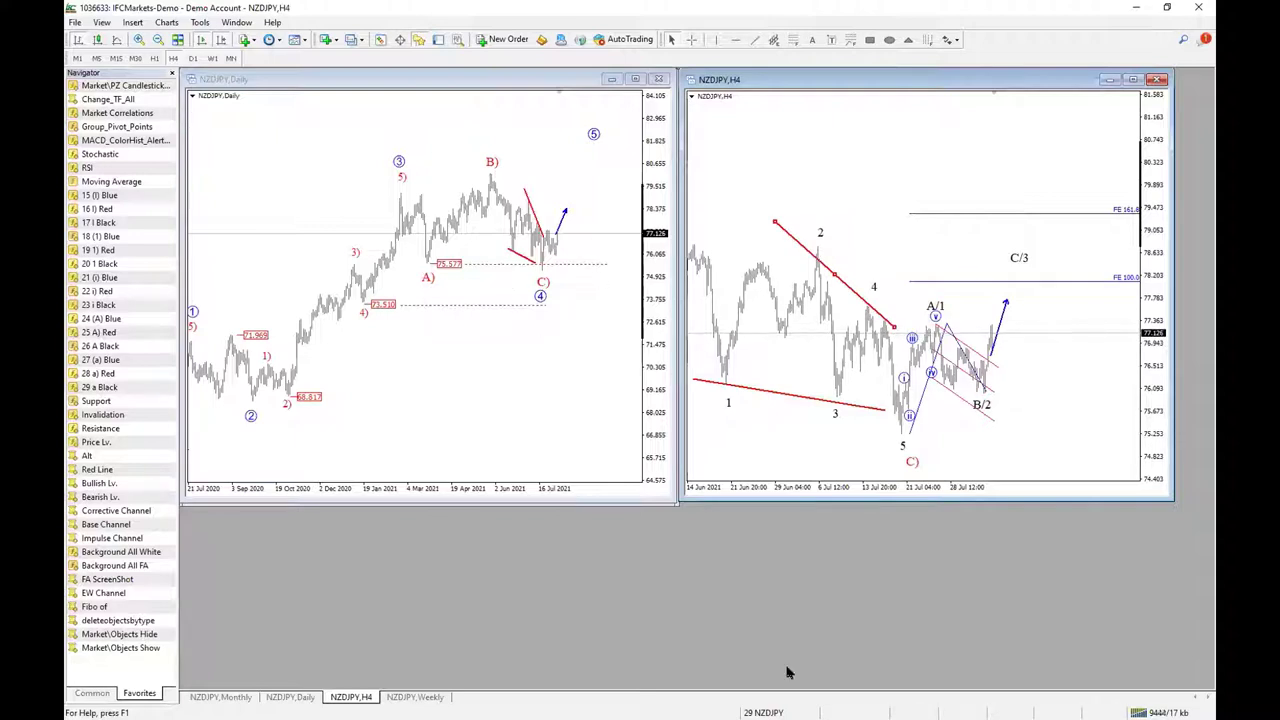
{"action": "left_click", "coordinate": [763, 712]}
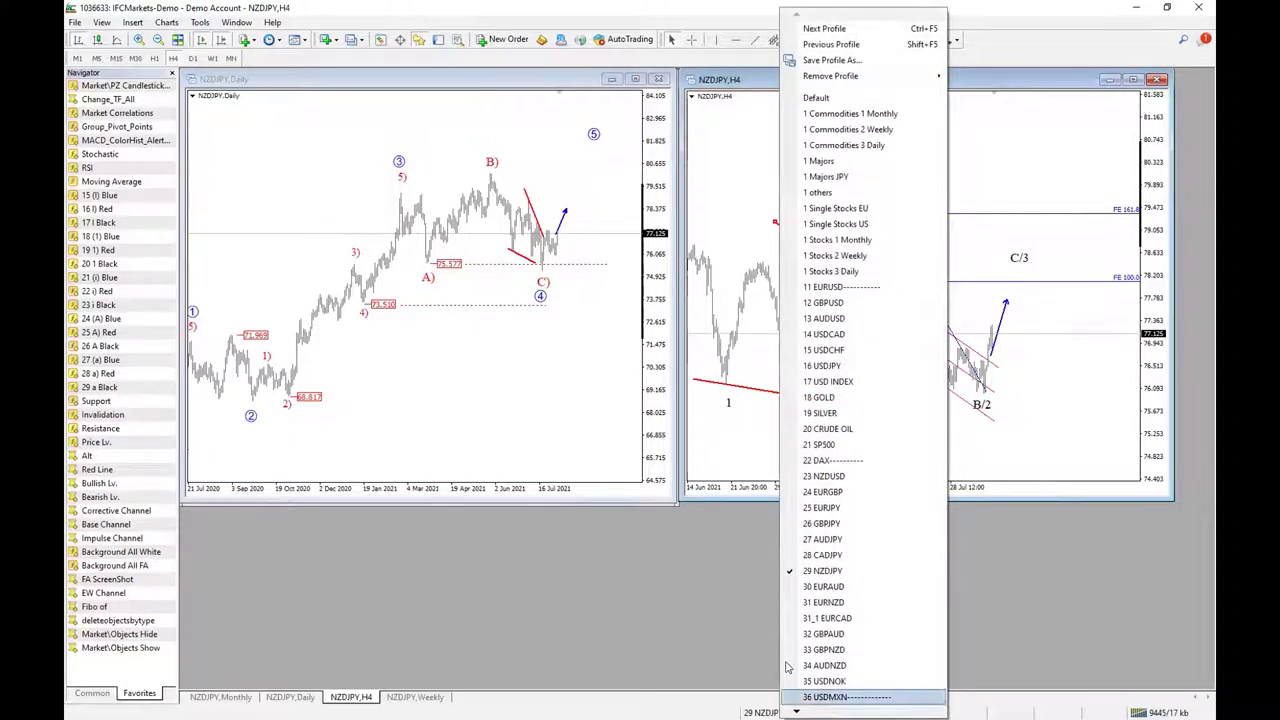
Load the 27 AUDJPY profile and move the daily BULLISH LV label clear of its price tag
{"action": "left_click", "coordinate": [849, 540]}
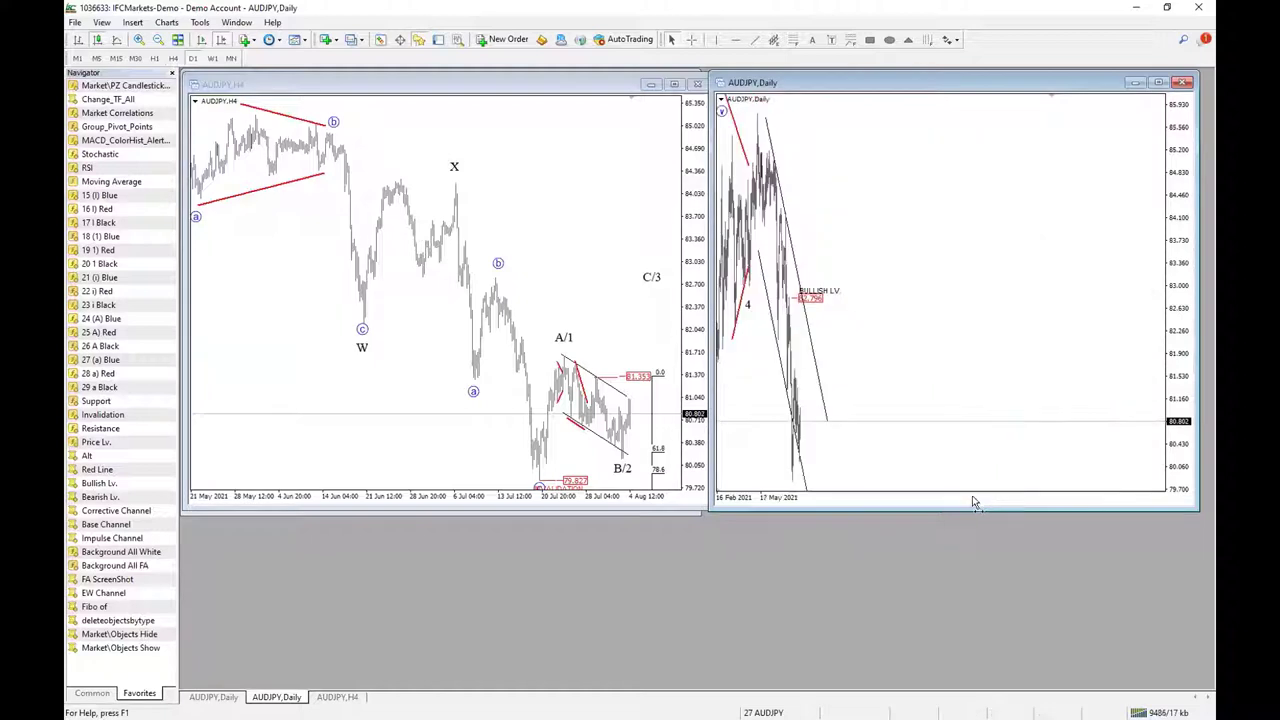
{"action": "left_click_drag", "start_coordinate": [1088, 178], "coordinate": [1107, 175]}
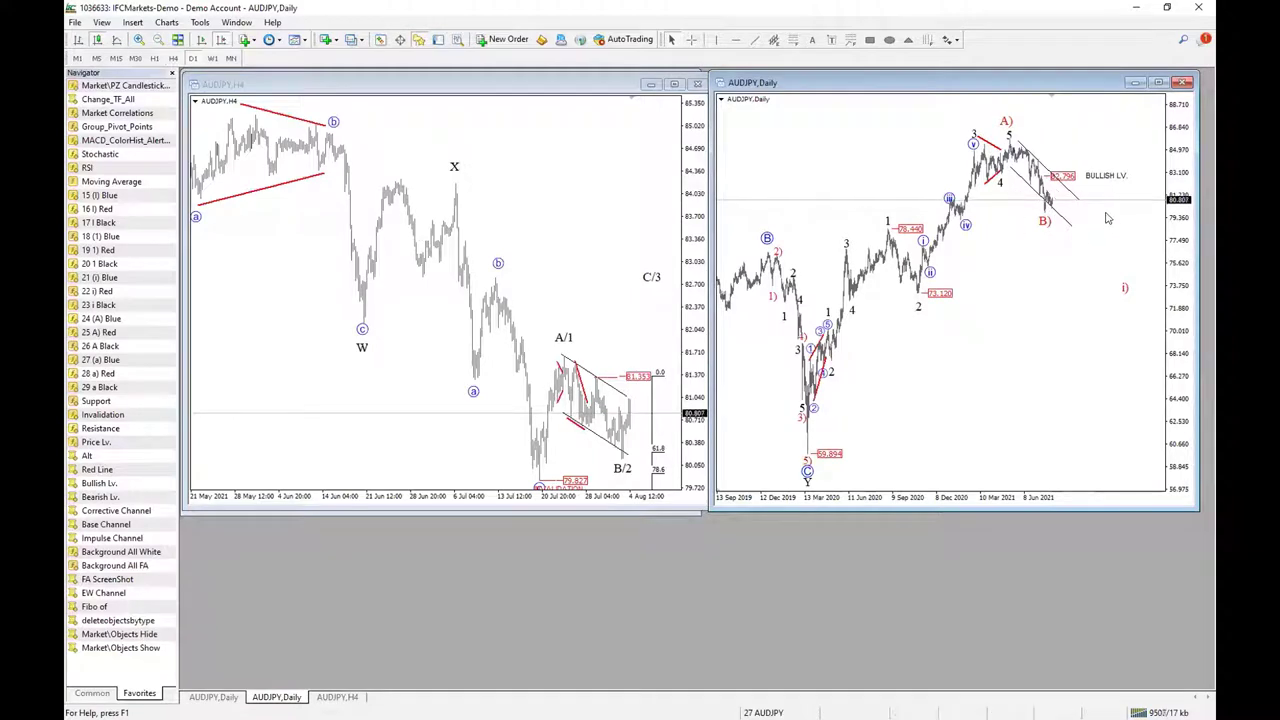
{"action": "left_click_drag", "start_coordinate": [690, 226], "coordinate": [690, 246]}
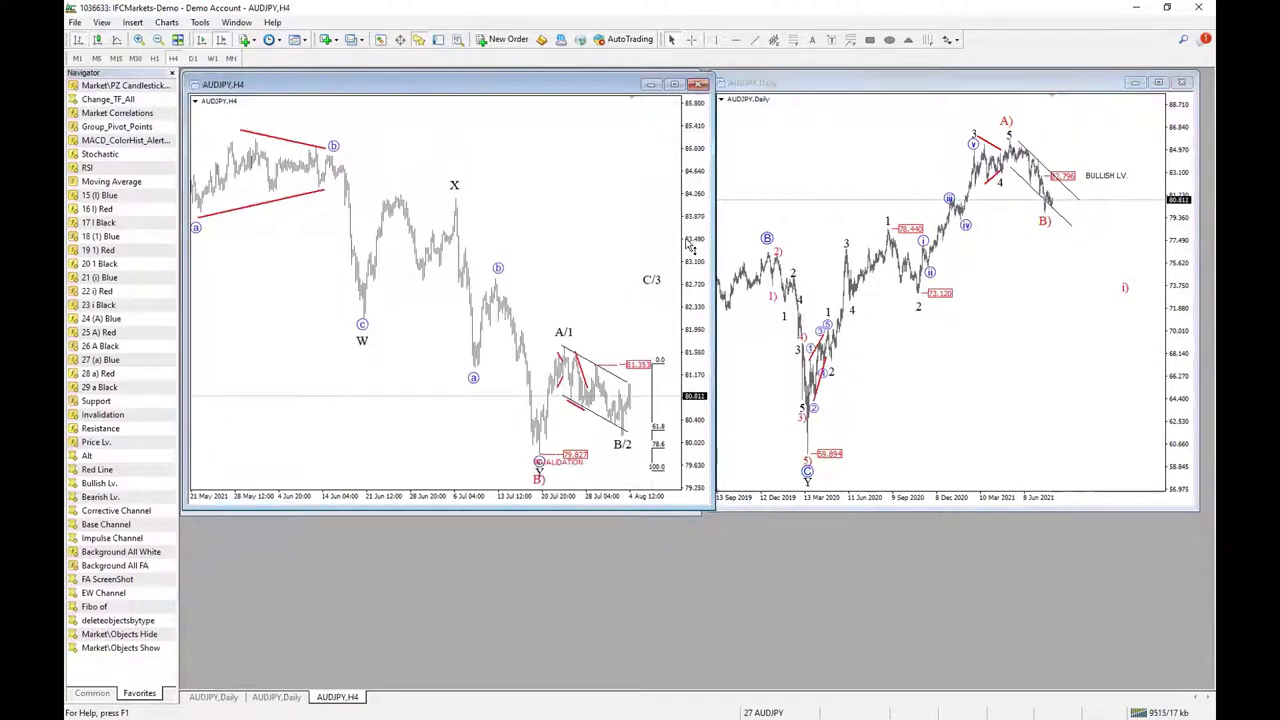
Inspect the rescaled AUDJPY 4-hour chart full-size, restore the tiles, and reopen the profiles list
{"action": "double_click", "coordinate": [283, 84]}
{"action": "left_click_drag", "start_coordinate": [1171, 217], "coordinate": [1207, 252]}
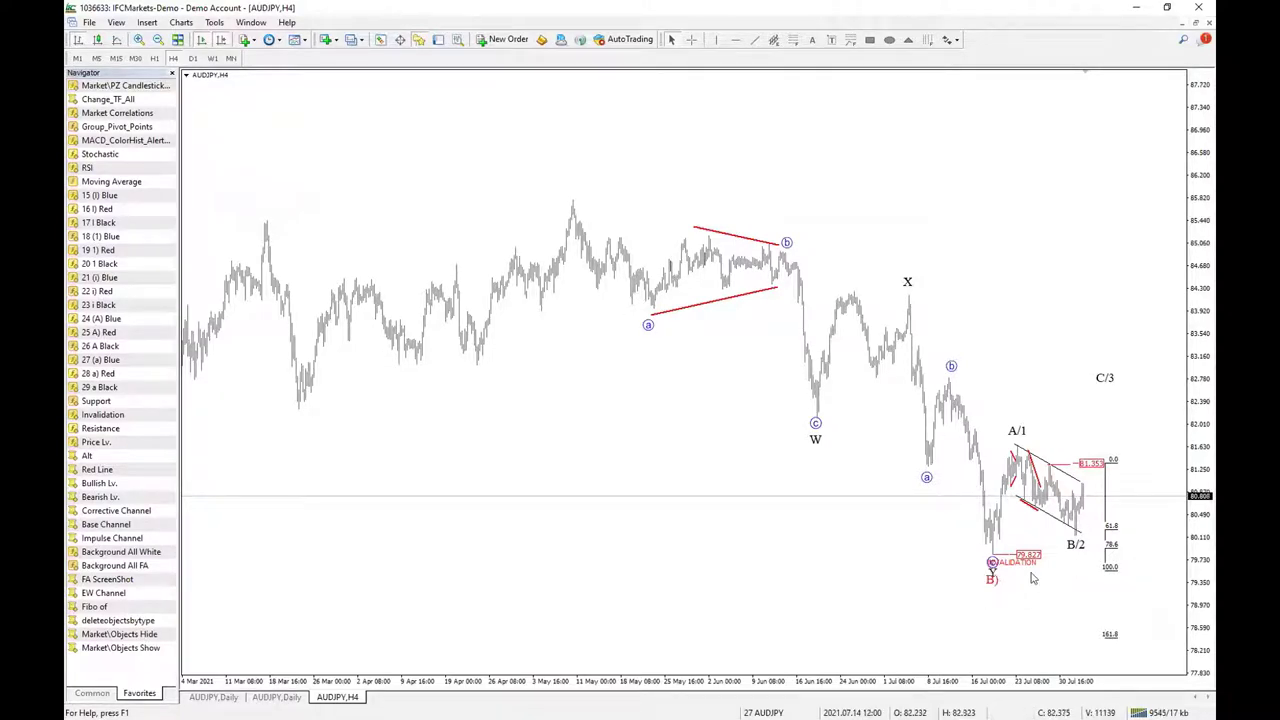
{"action": "left_click", "coordinate": [1072, 540]}
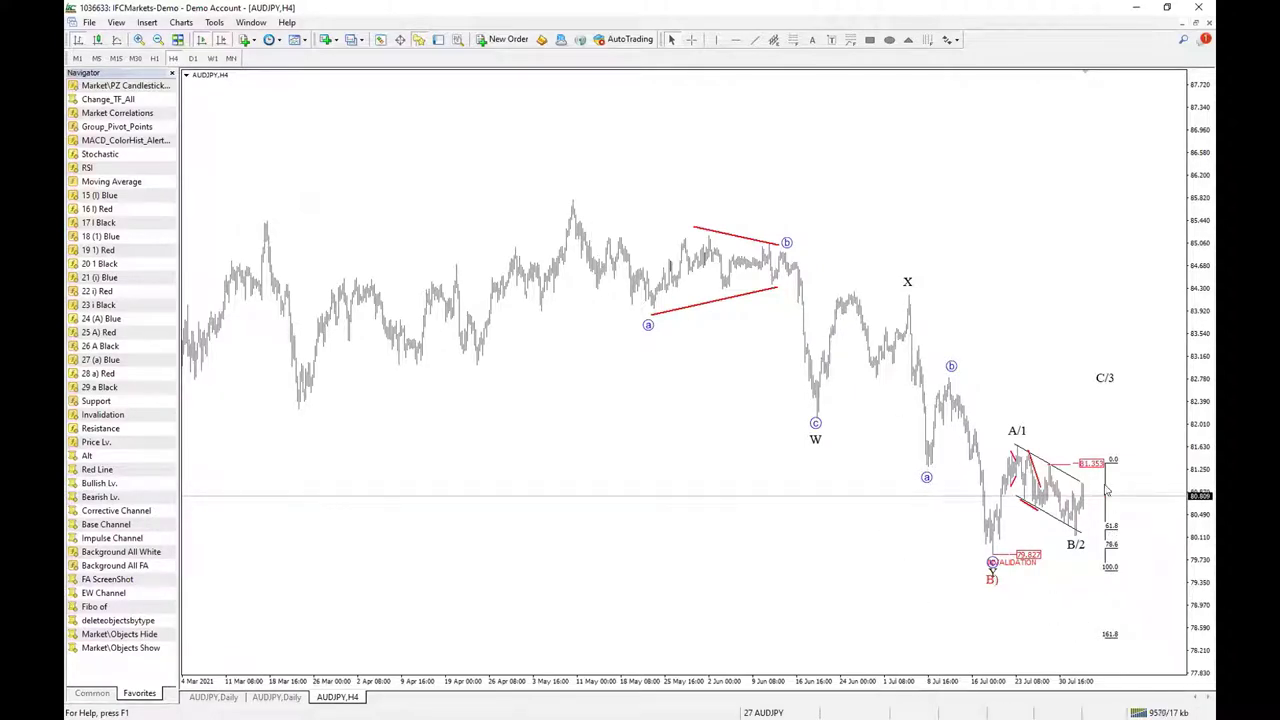
{"action": "left_click", "coordinate": [1197, 23]}
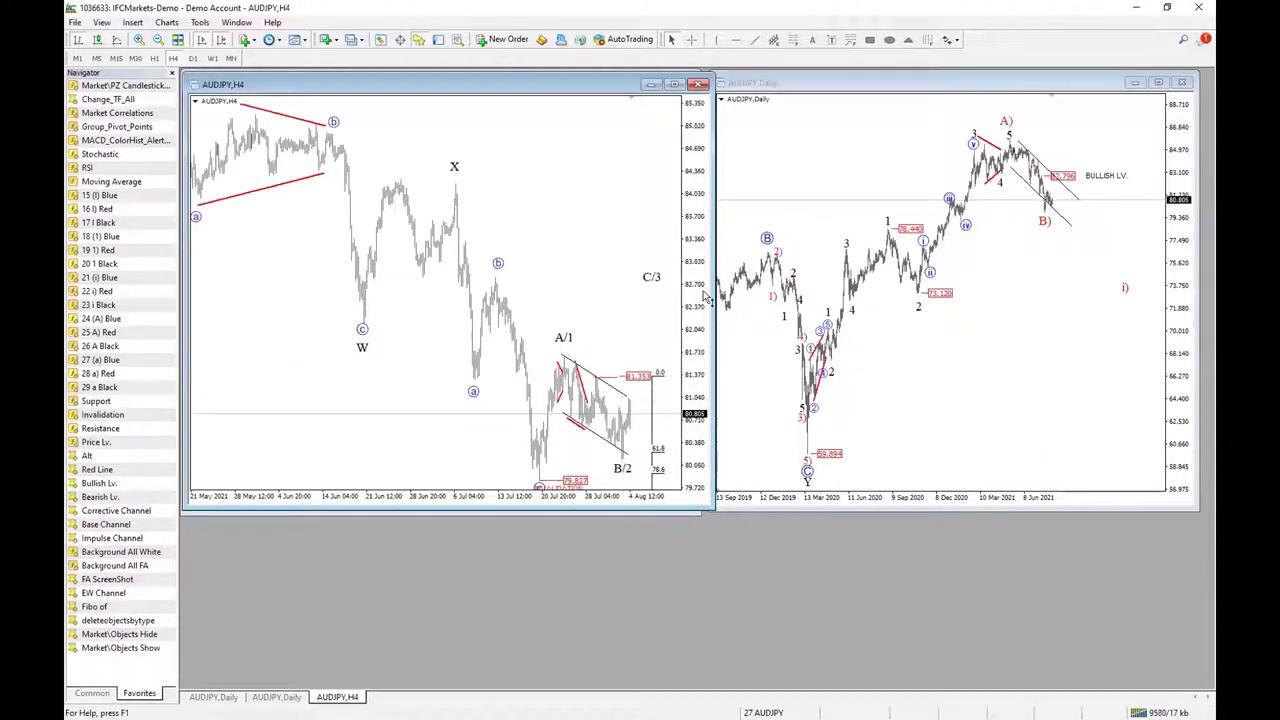
{"action": "left_click_drag", "start_coordinate": [688, 298], "coordinate": [680, 325]}
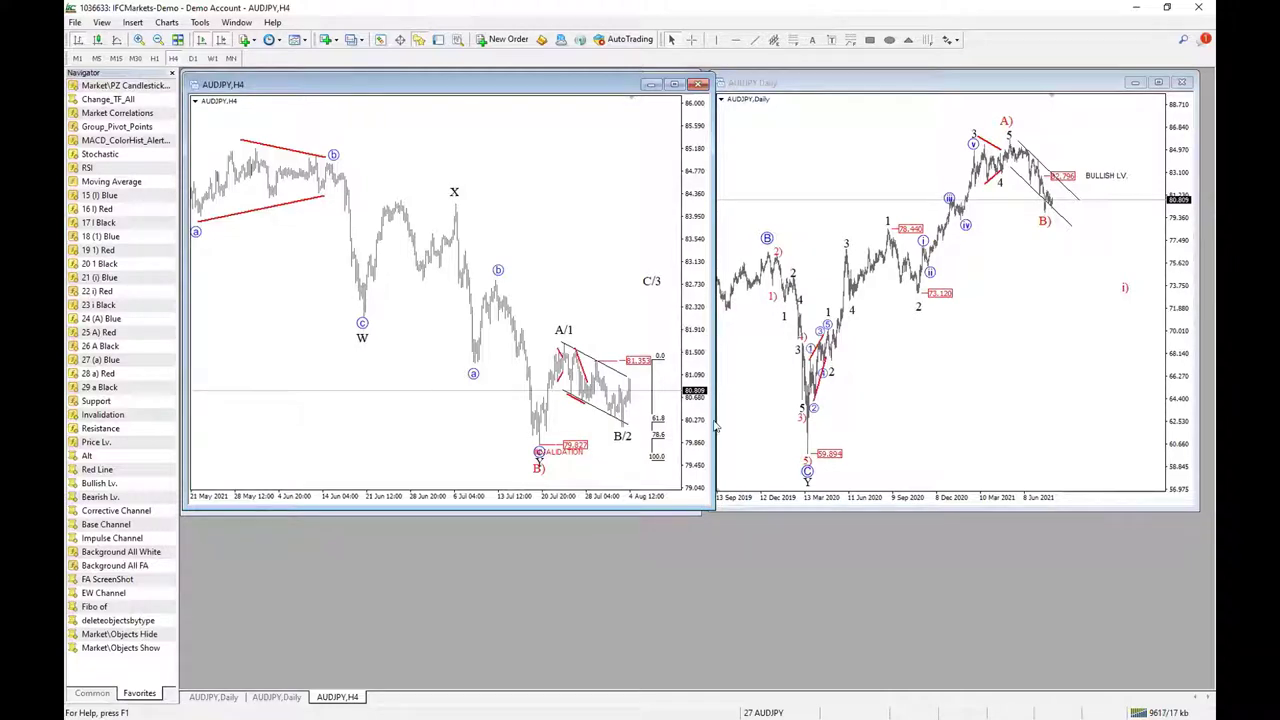
{"action": "left_click", "coordinate": [763, 712]}
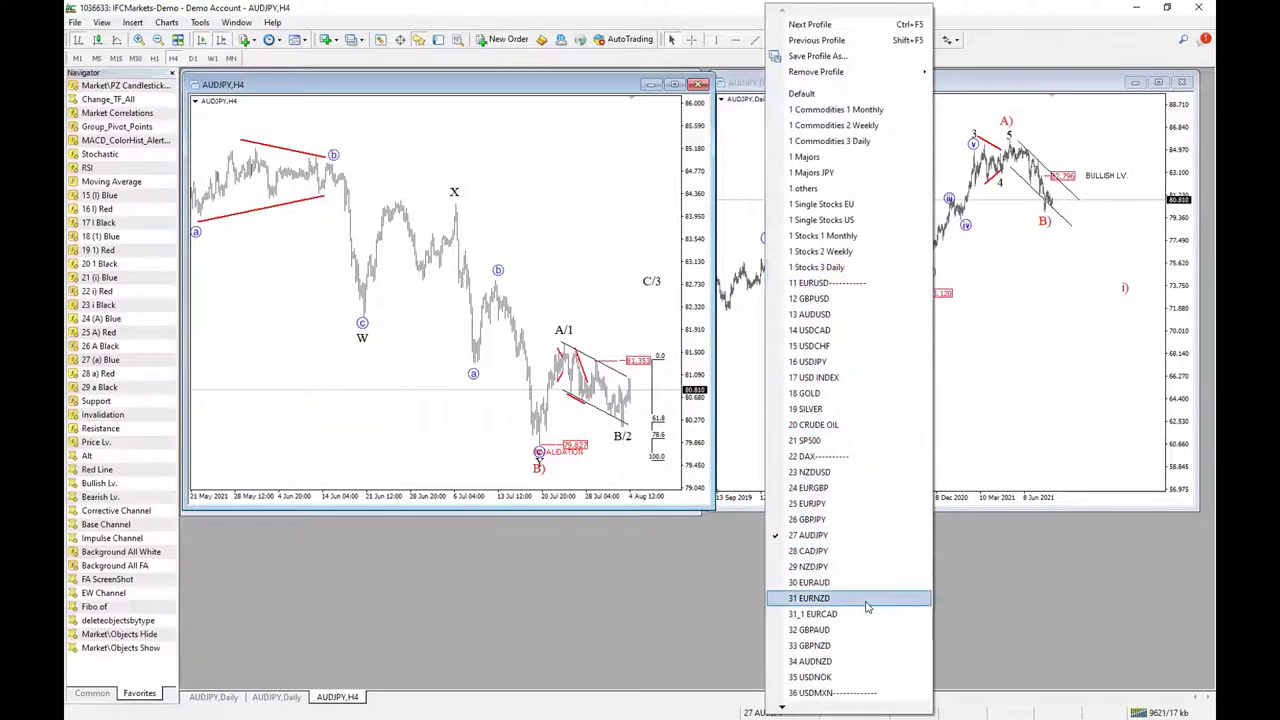
Load 36 USDMXN and show its daily chart full-size with history back to 2019
{"action": "left_click", "coordinate": [840, 692]}
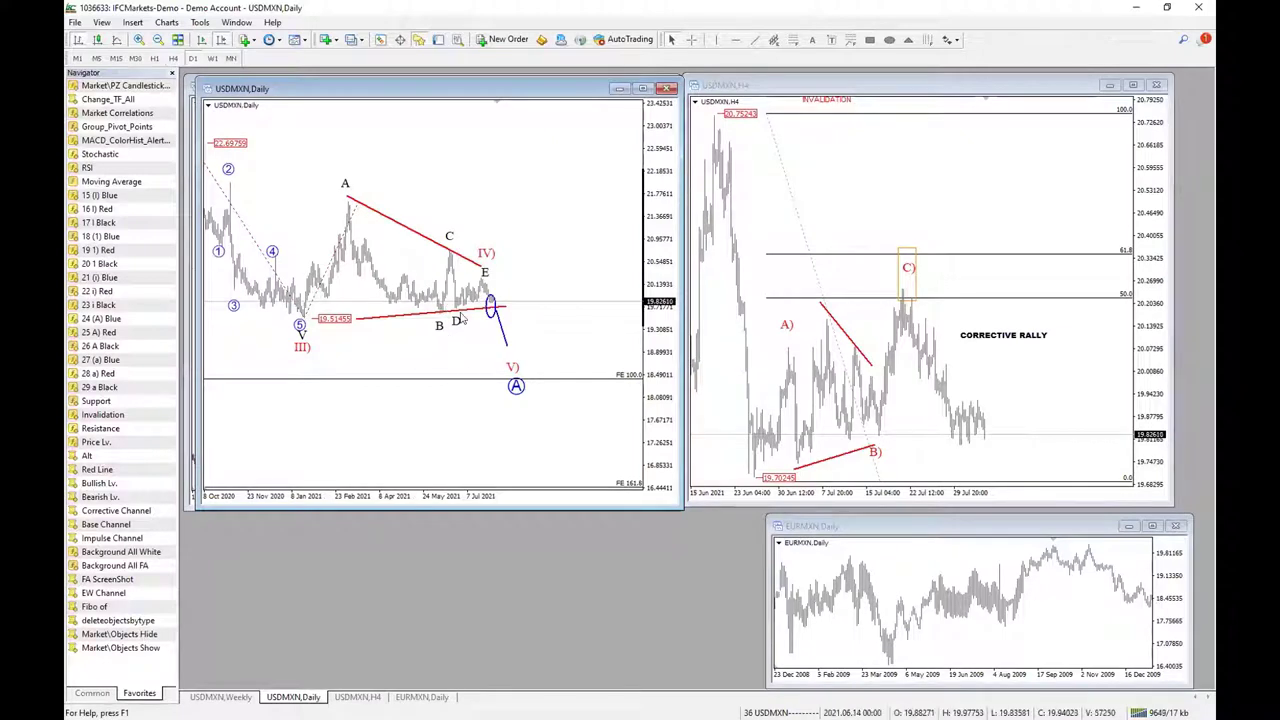
{"action": "left_click_drag", "start_coordinate": [595, 410], "coordinate": [660, 418]}
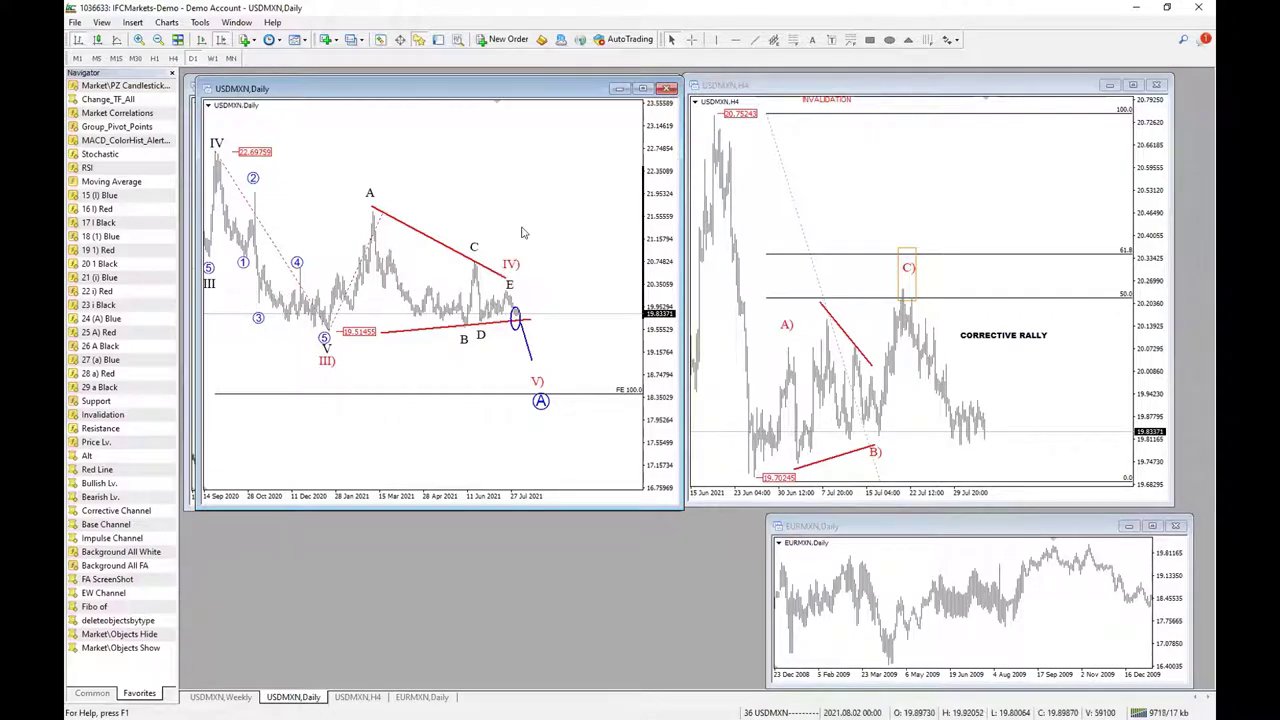
{"action": "scroll", "coordinate": [476, 290], "scroll_direction": "up", "scroll_amount": 1}
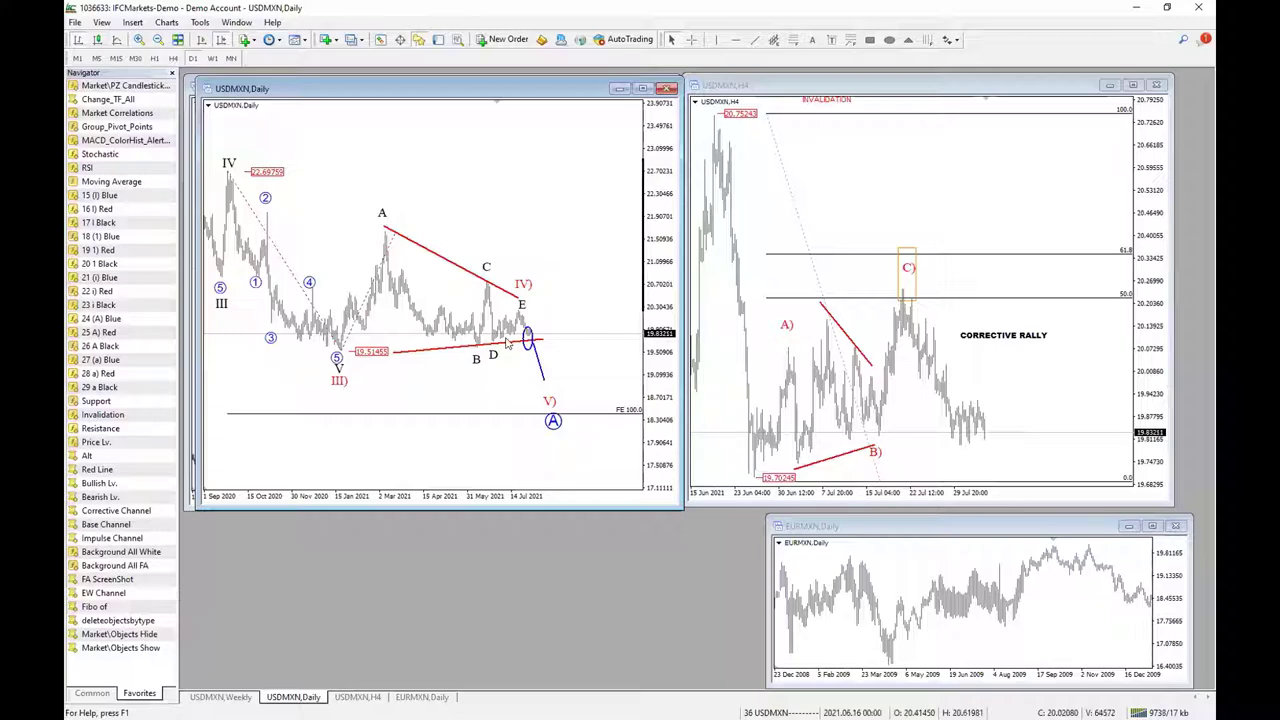
{"action": "left_click_drag", "start_coordinate": [543, 377], "coordinate": [543, 366]}
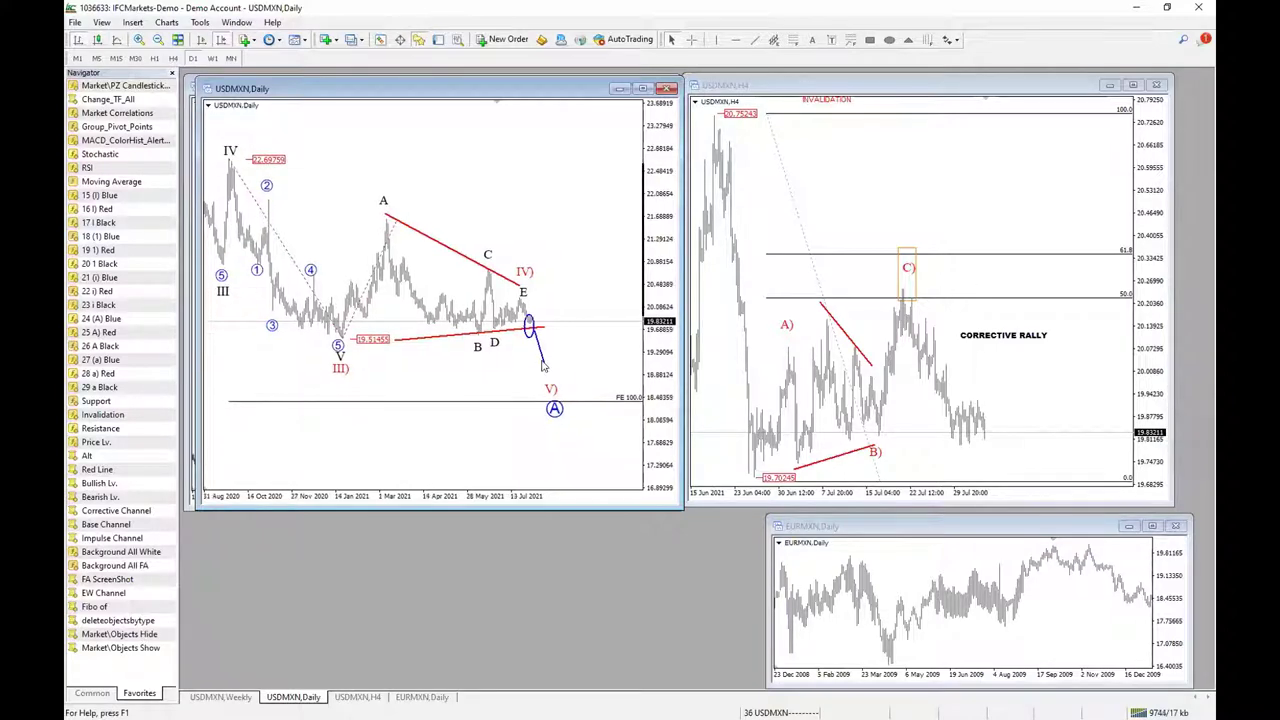
{"action": "left_click", "coordinate": [643, 89]}
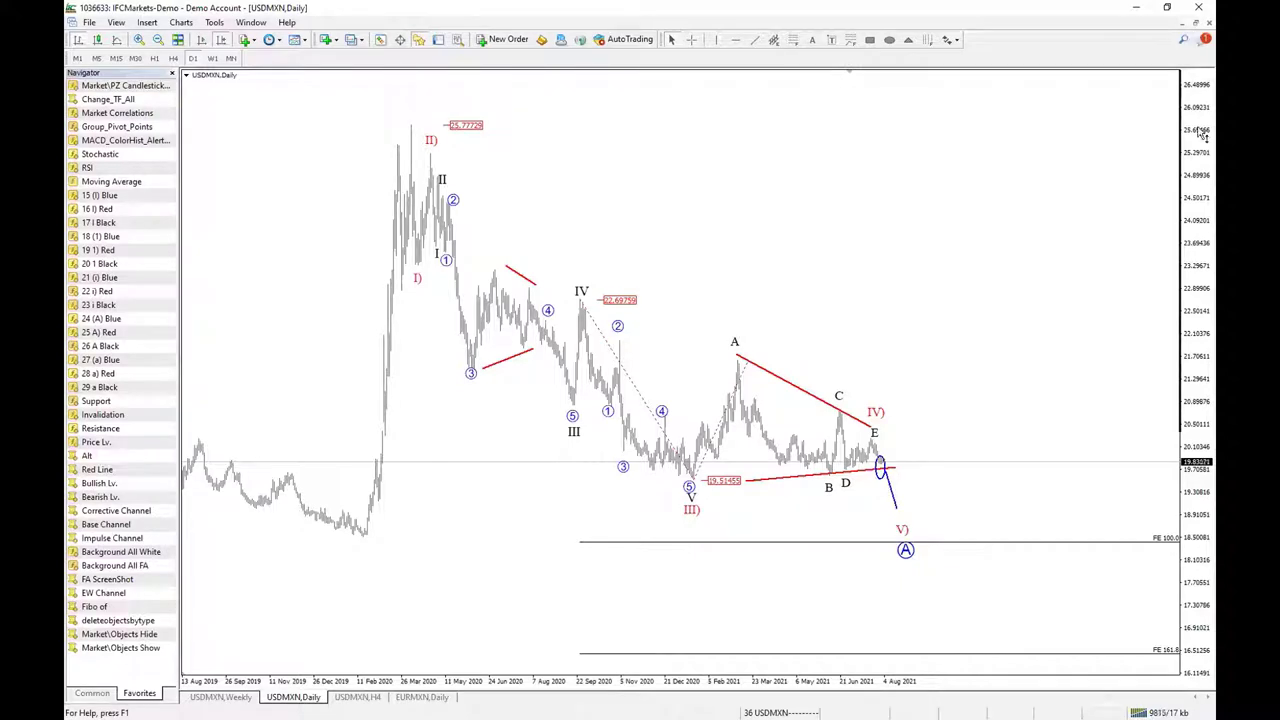
Restore the tiled USDMXN windows and jump the daily chart to its latest bars
{"action": "left_click", "coordinate": [1199, 22]}
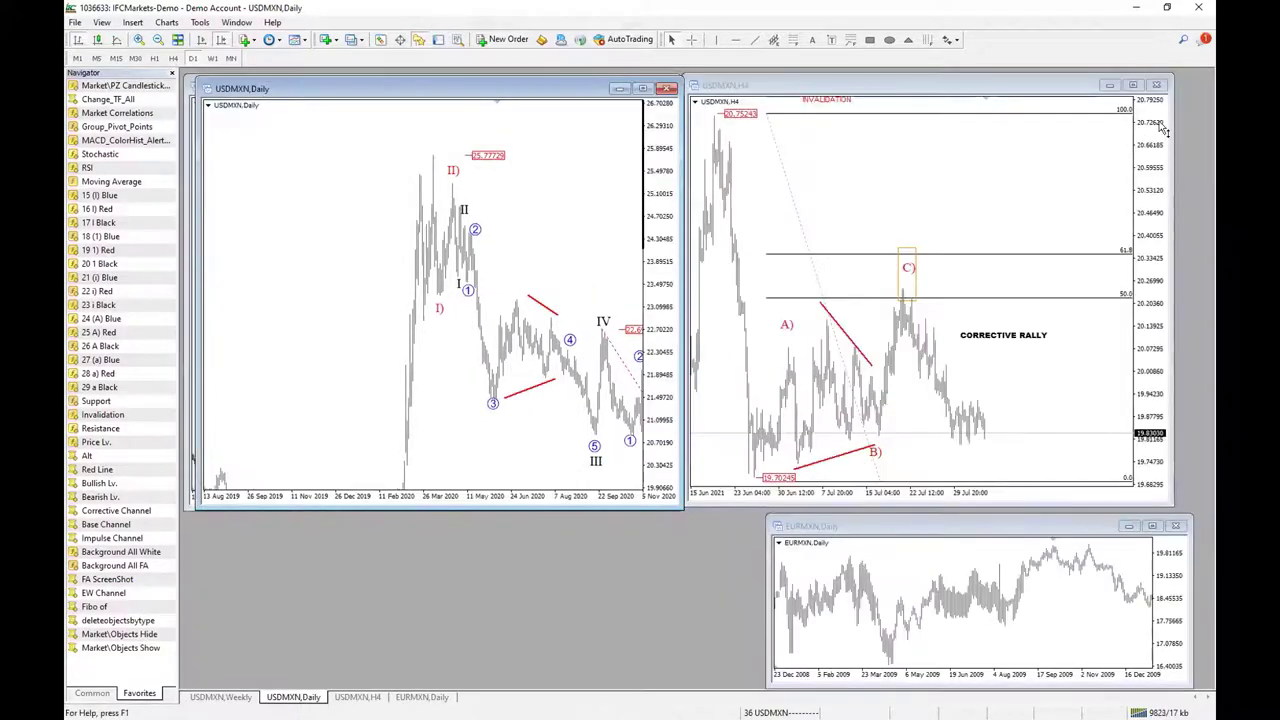
{"action": "left_click_drag", "start_coordinate": [1163, 128], "coordinate": [1152, 167]}
{"action": "left_click", "coordinate": [553, 367]}
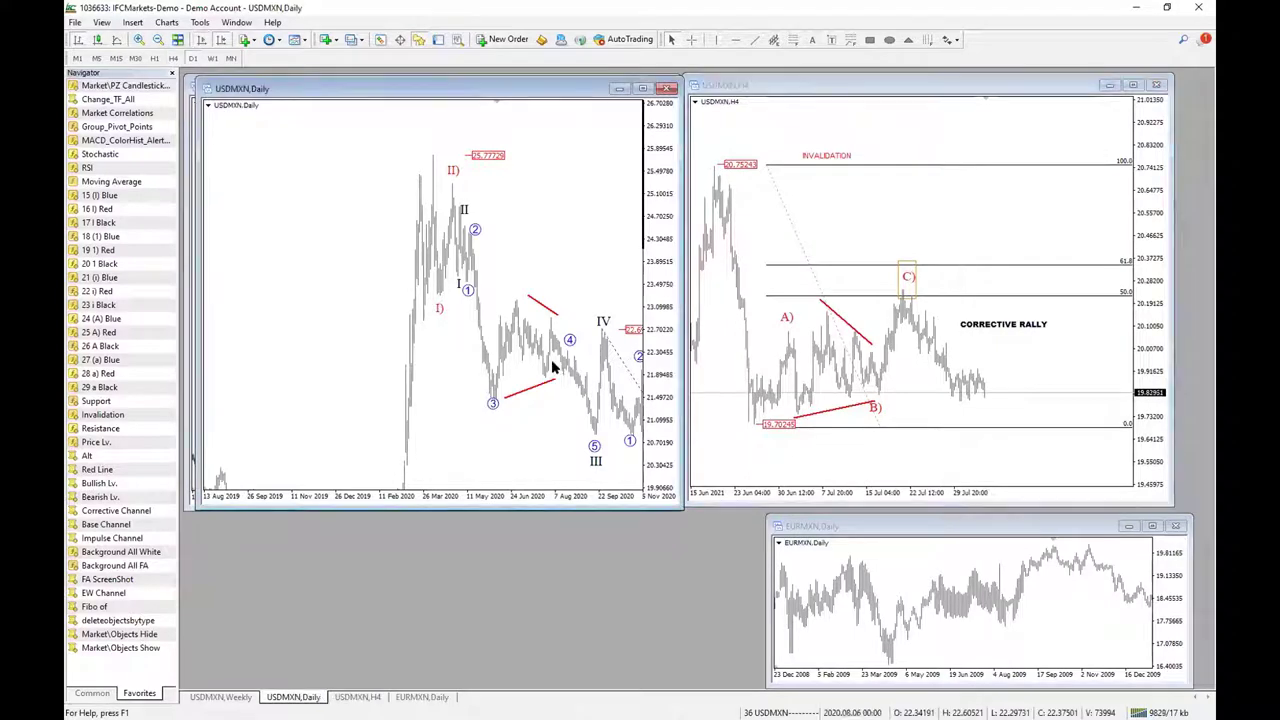
{"action": "key", "text": "End"}
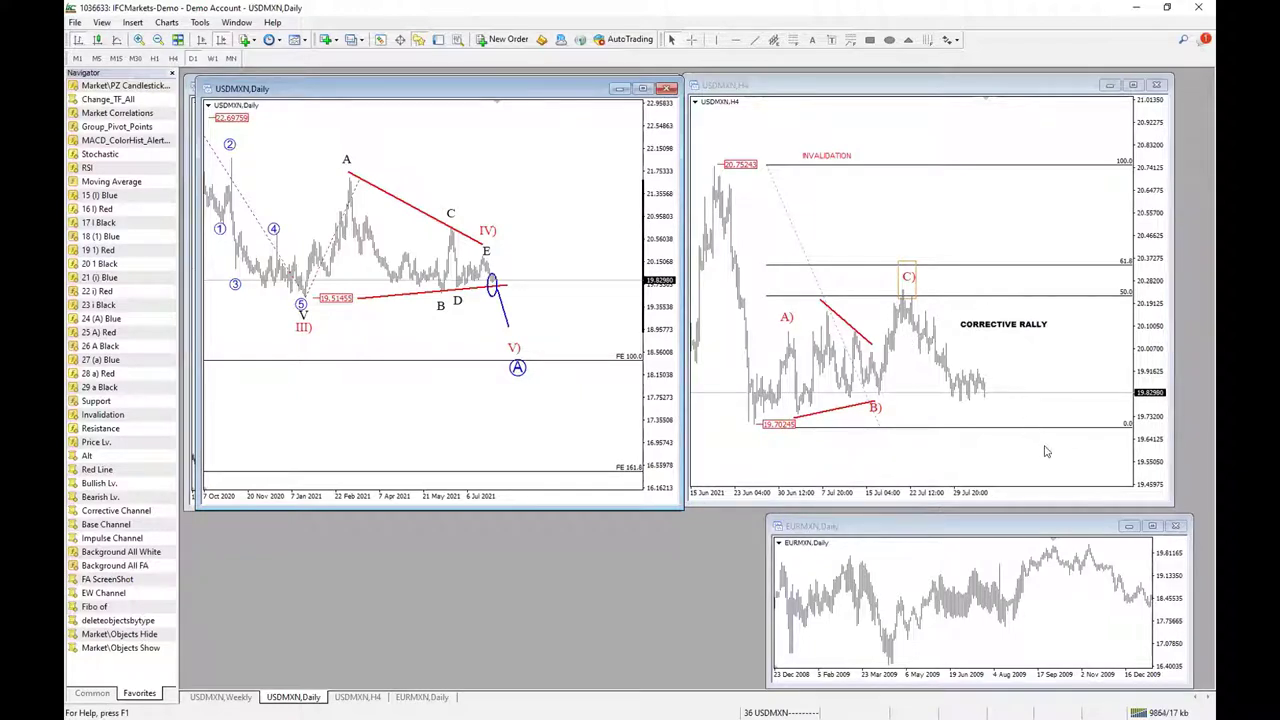
Read USDMXN 4-hour prices with the crosshair, rescale that chart, and open the profiles list
{"action": "middle_click", "coordinate": [943, 449]}
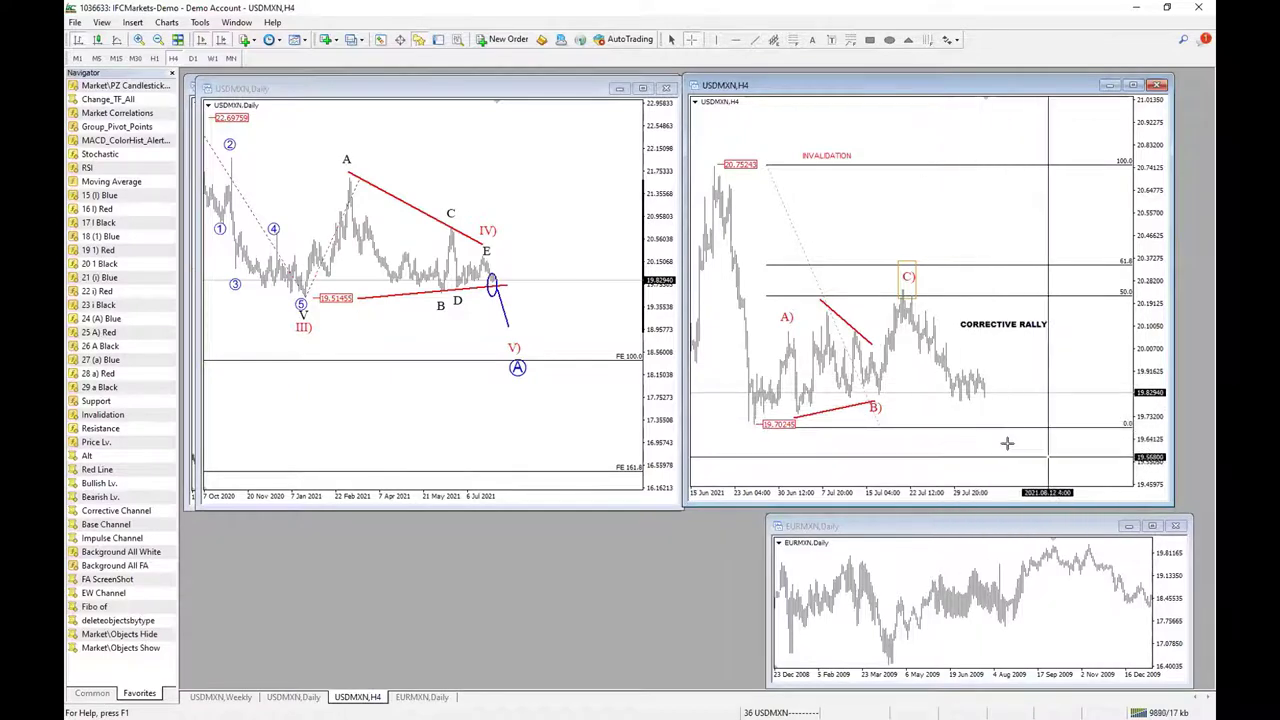
{"action": "key", "text": "Escape"}
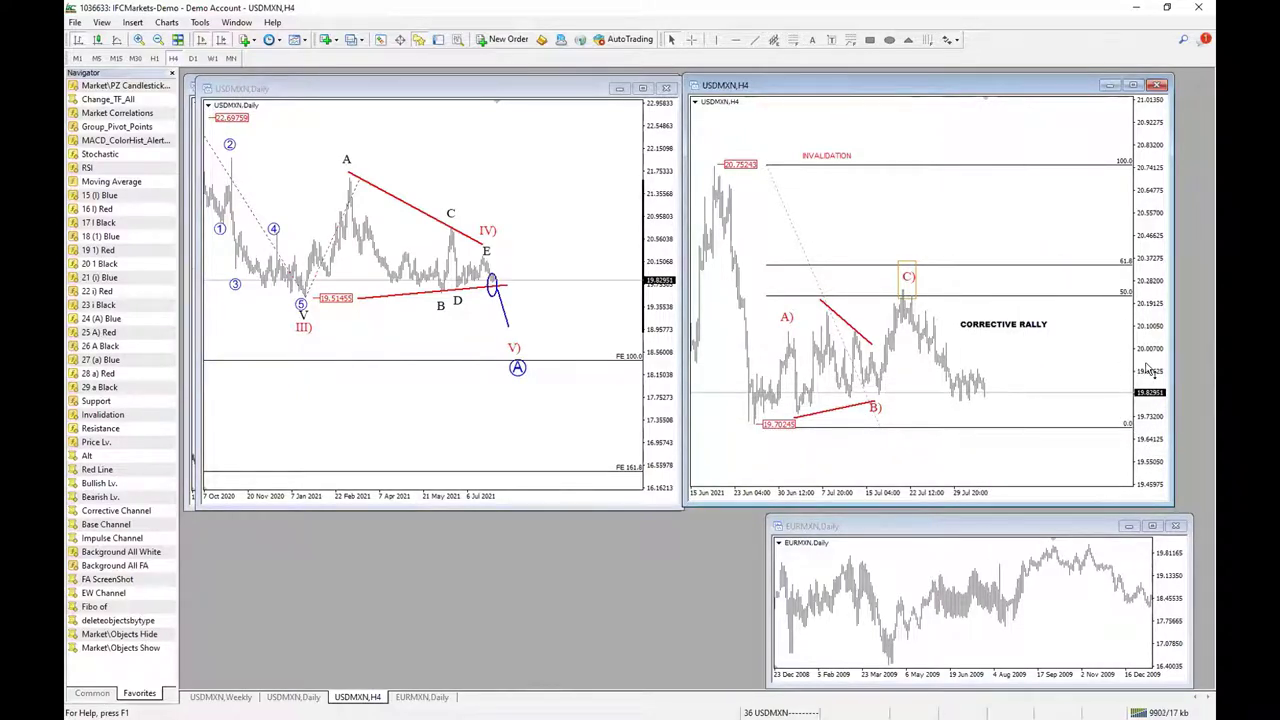
{"action": "left_click_drag", "start_coordinate": [1150, 370], "coordinate": [780, 680]}
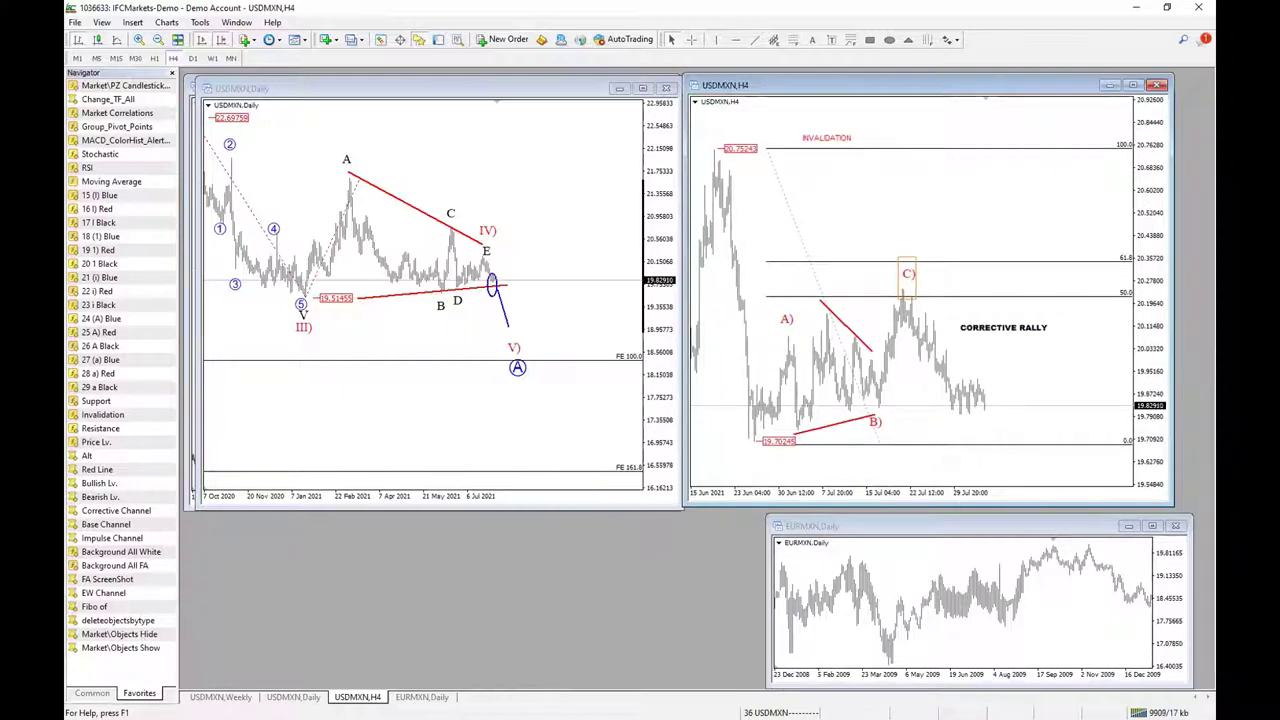
{"action": "left_click", "coordinate": [790, 712]}
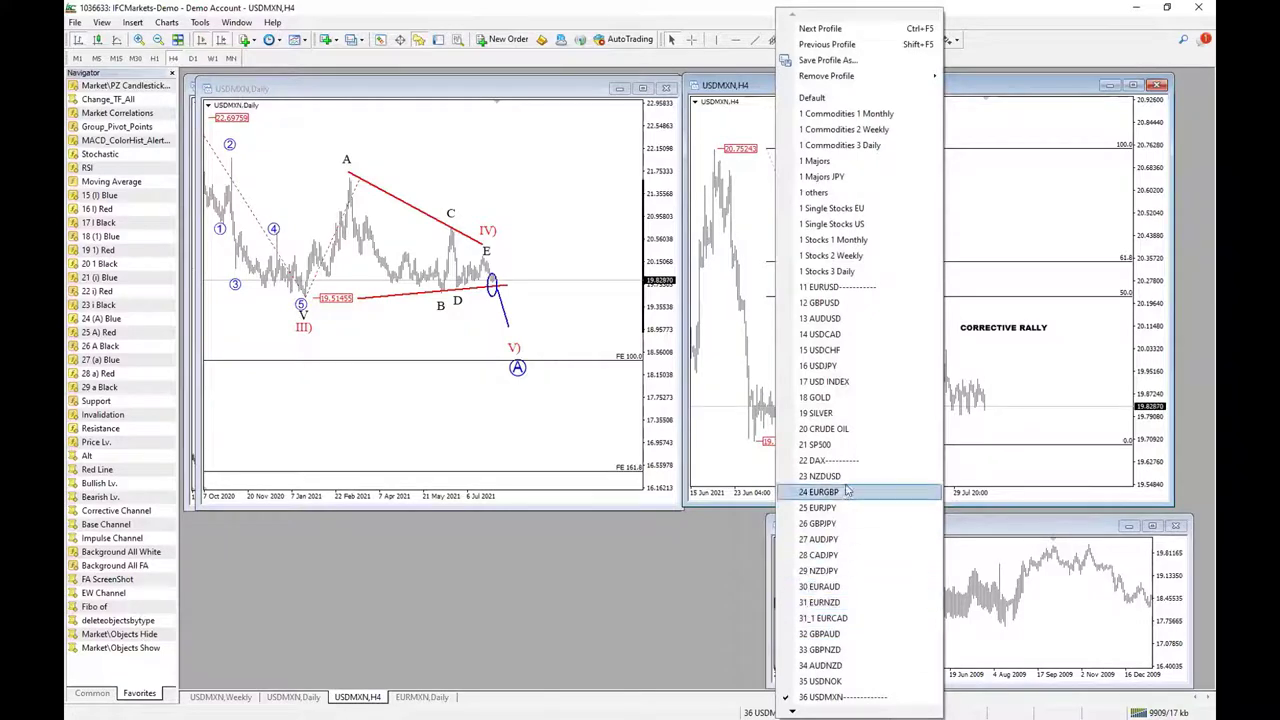
Load the GBPUSD profile and review its daily and rescaled 4-hour charts with the crosshair
{"action": "left_click", "coordinate": [835, 302]}
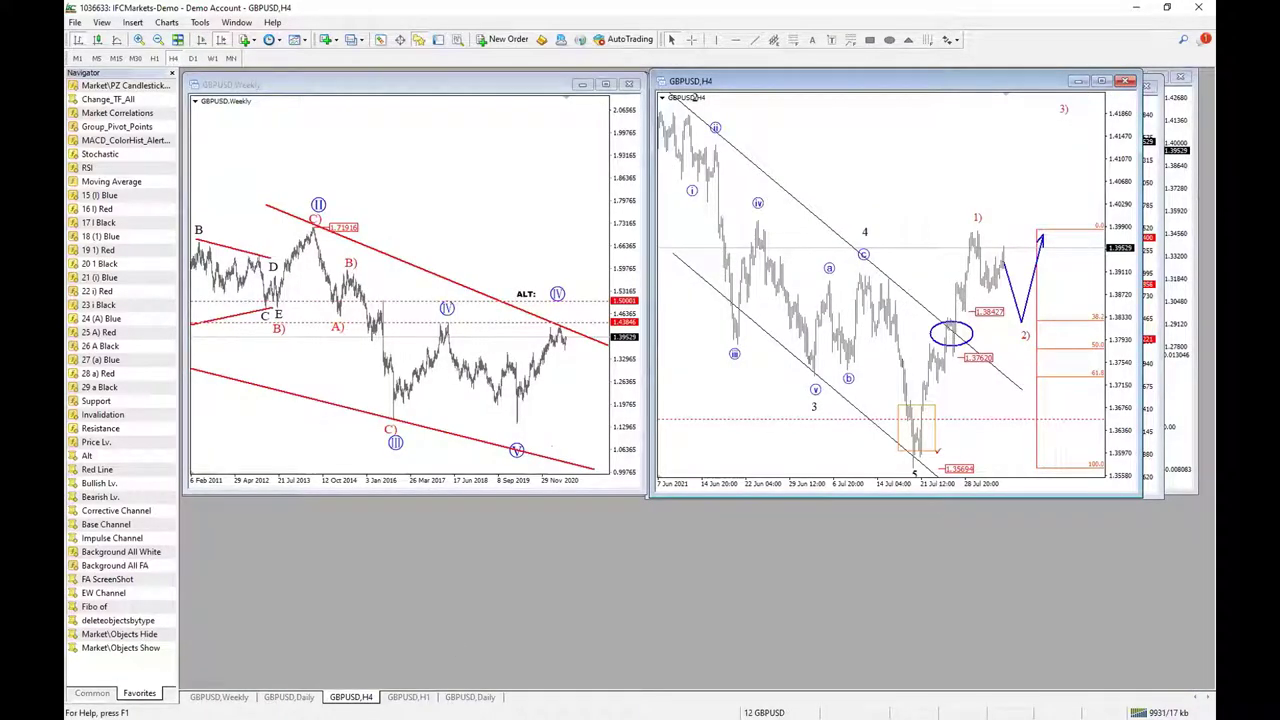
{"action": "left_click", "coordinate": [292, 696]}
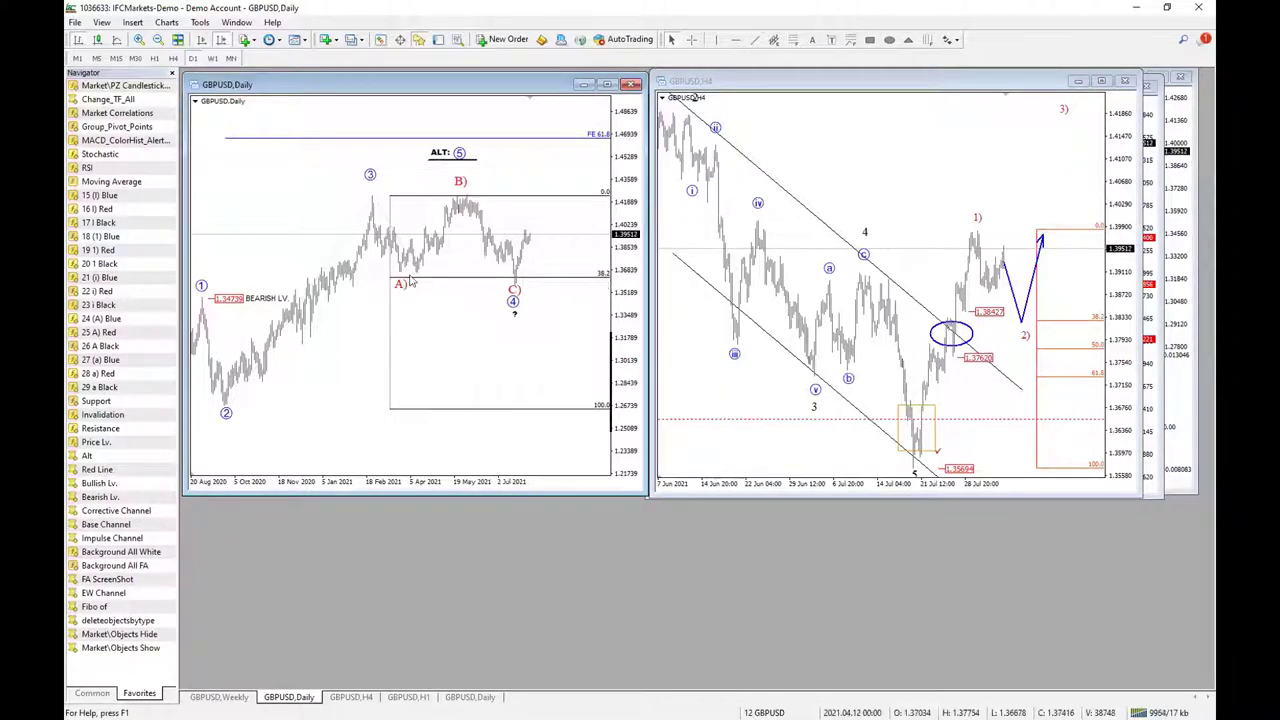
{"action": "left_click", "coordinate": [695, 96]}
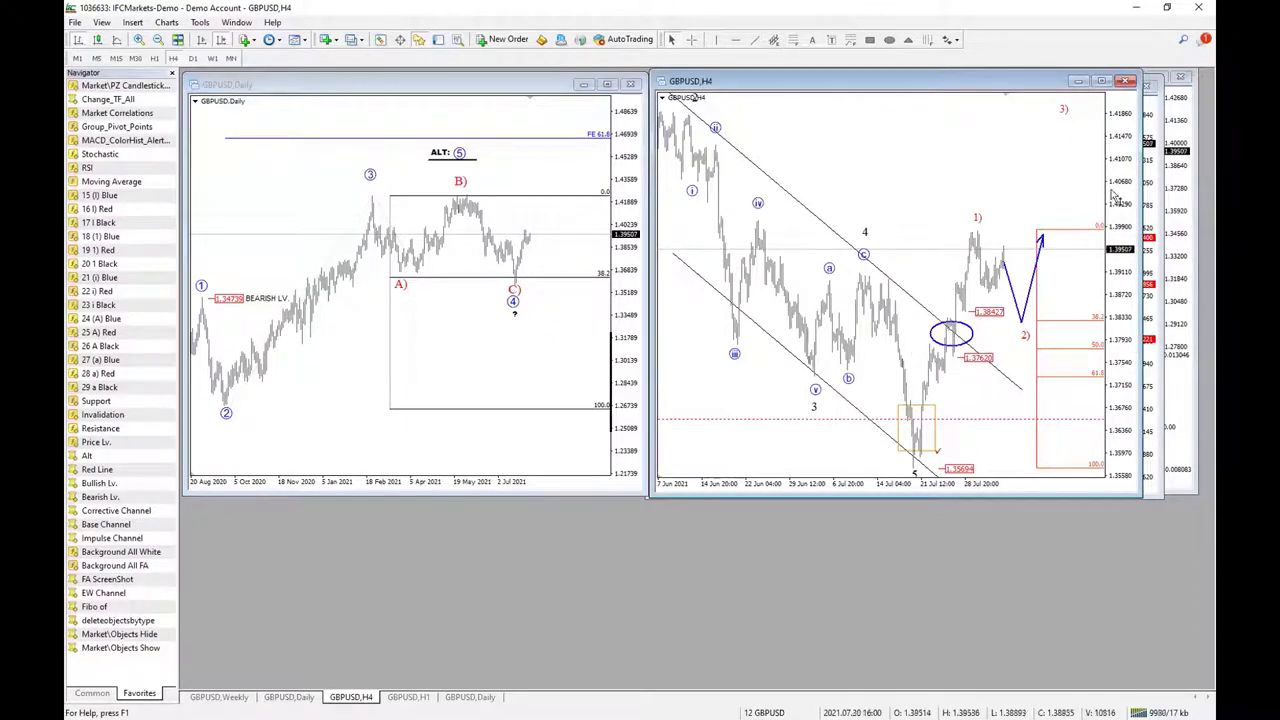
{"action": "left_click_drag", "start_coordinate": [1113, 193], "coordinate": [1116, 217]}
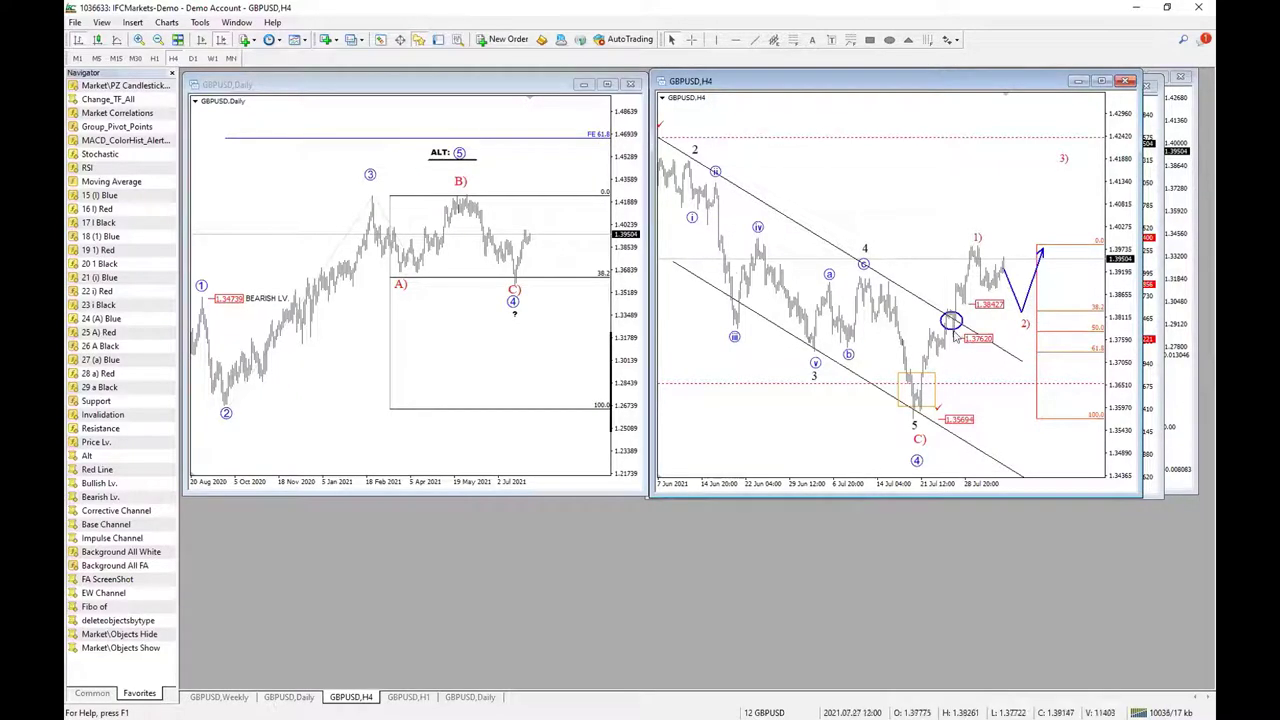
{"action": "mouse_move", "coordinate": [953, 337]}
{"action": "scroll", "coordinate": [810, 443], "scroll_direction": "down", "scroll_amount": 1}
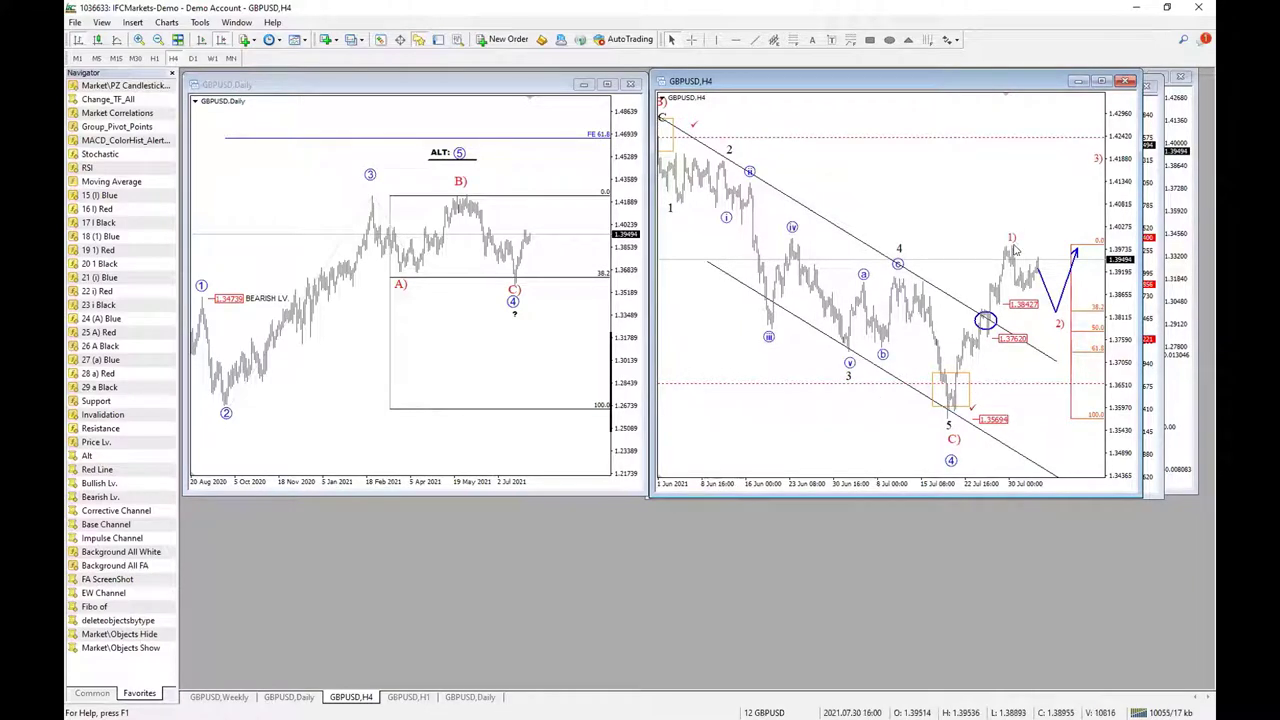
{"action": "scroll", "coordinate": [932, 272], "scroll_direction": "up", "scroll_amount": 1}
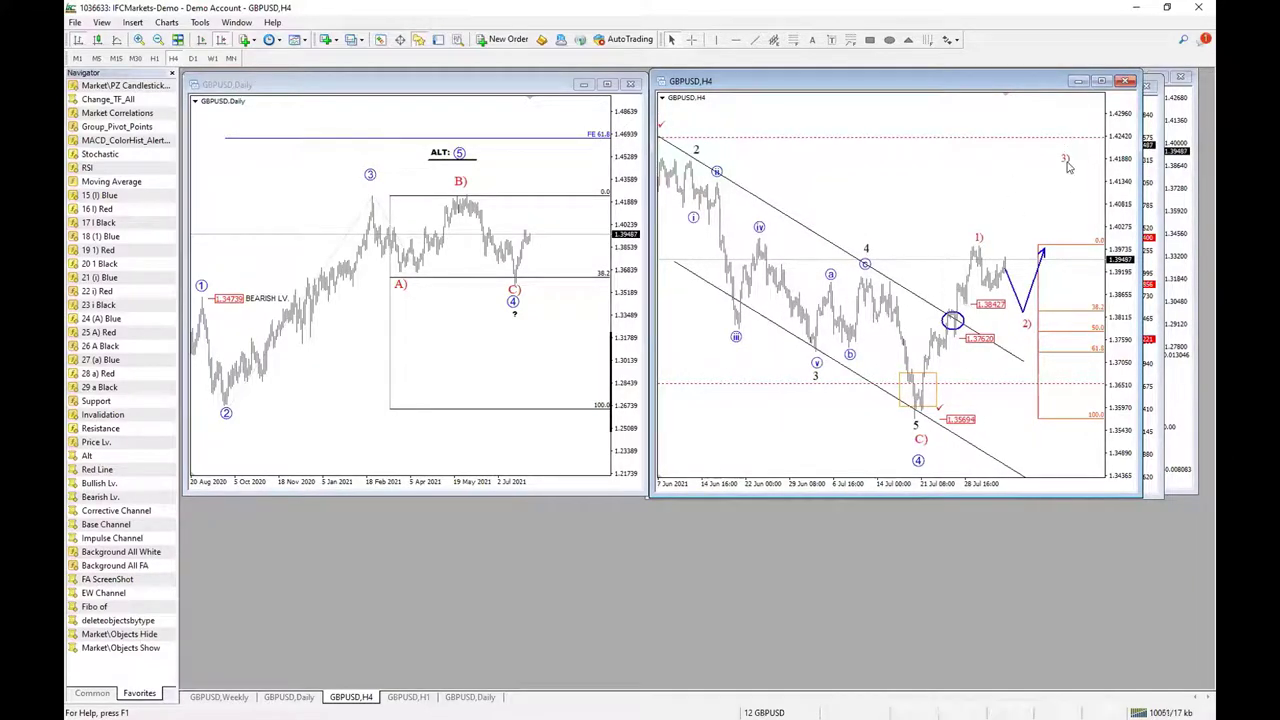
{"action": "middle_click", "coordinate": [1058, 303]}
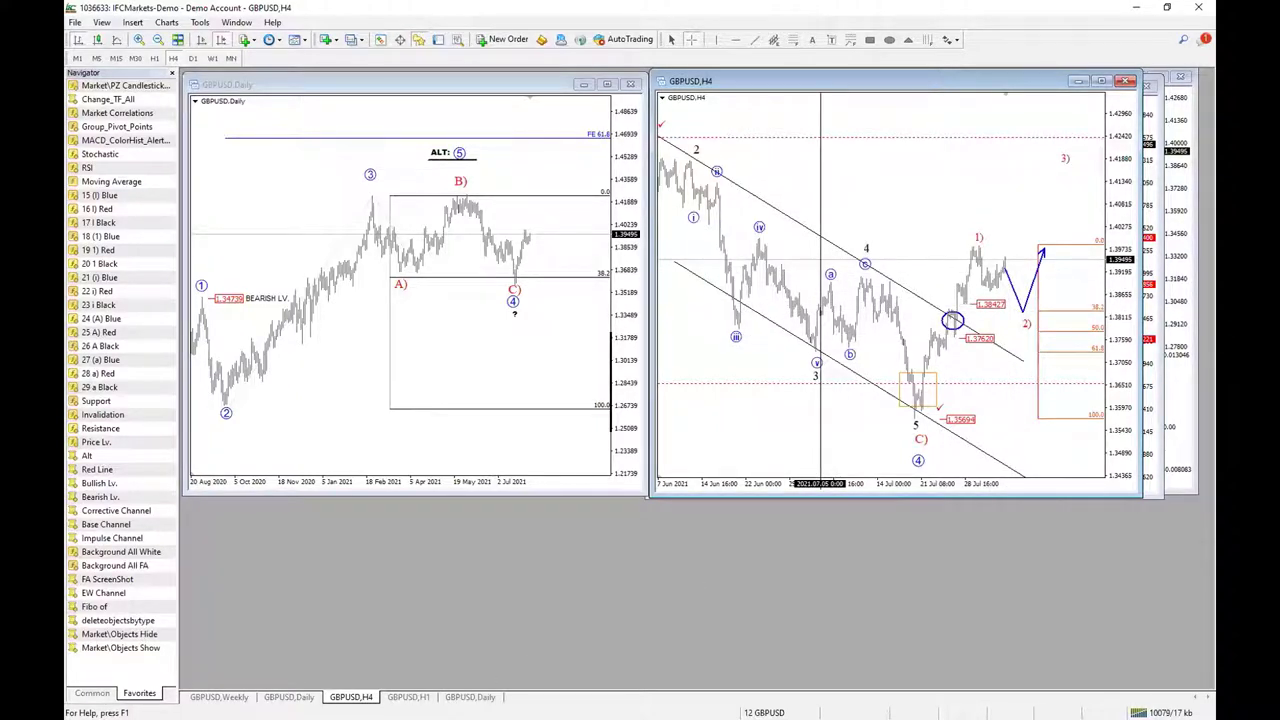
Nudge the b) label up and right on GBPUSD H1, then return to the 4-hour chart
{"action": "left_click", "coordinate": [408, 696]}
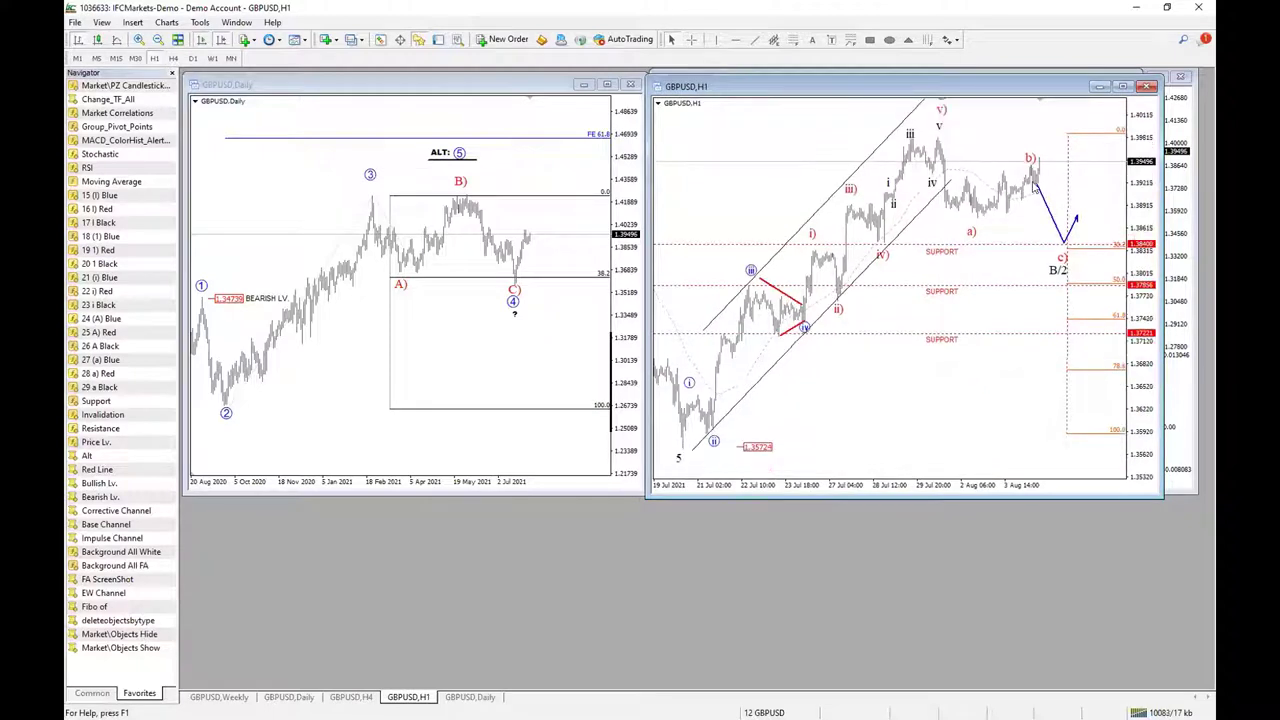
{"action": "mouse_move", "coordinate": [1032, 165]}
{"action": "left_mouse_down"}
{"action": "mouse_move", "coordinate": [1020, 160]}
{"action": "mouse_move", "coordinate": [1044, 150]}
{"action": "left_mouse_up"}
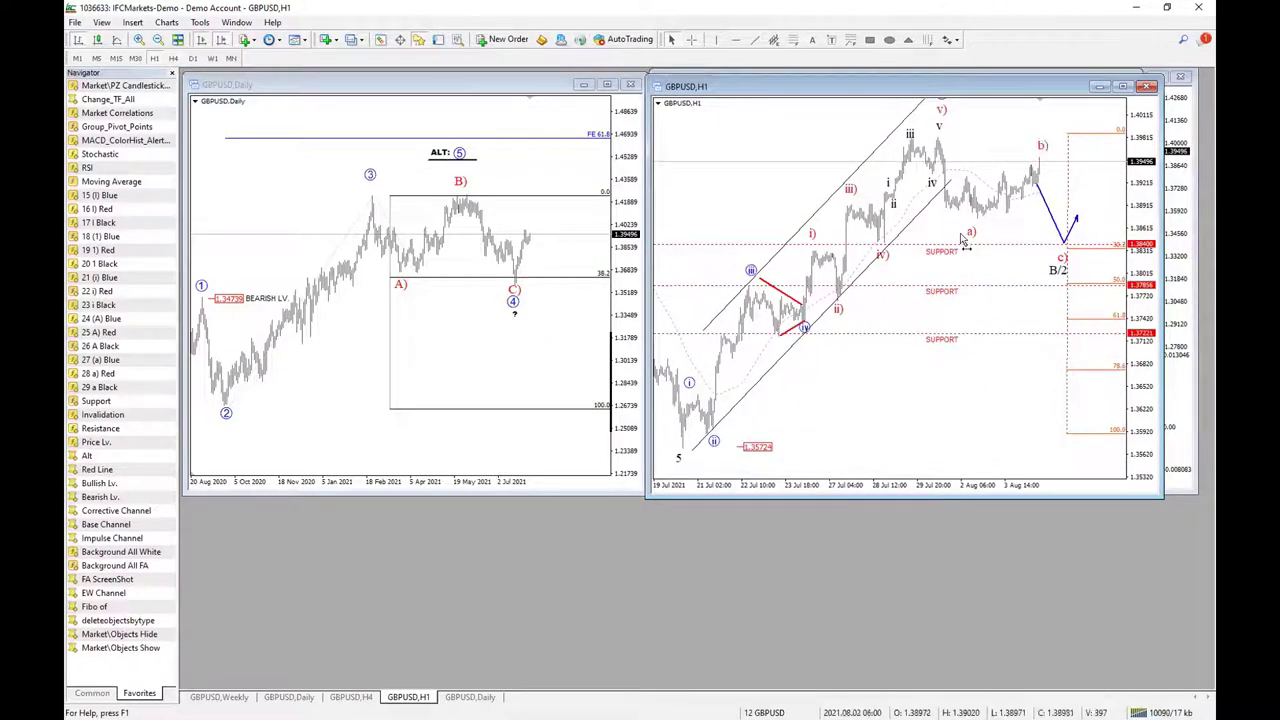
{"action": "middle_click", "coordinate": [1062, 244]}
{"action": "double_click", "coordinate": [978, 146]}
{"action": "double_click", "coordinate": [978, 146]}
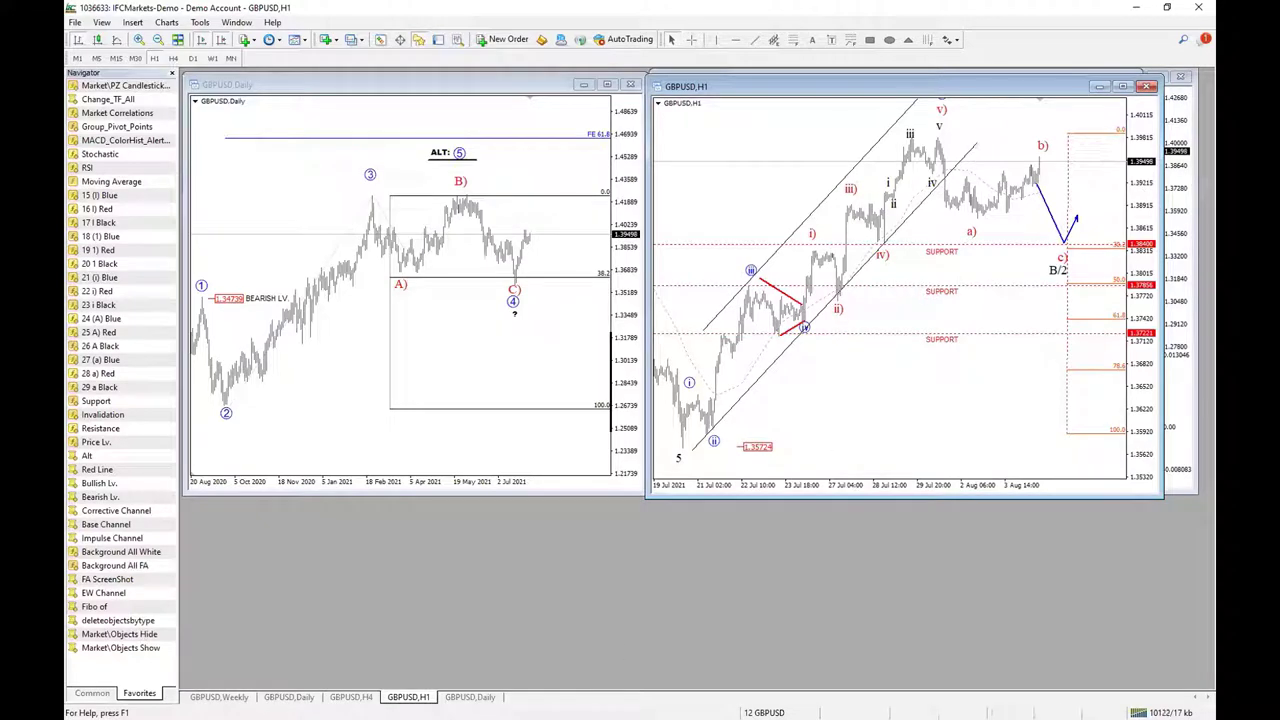
{"action": "key", "text": "ctrl+F6"}
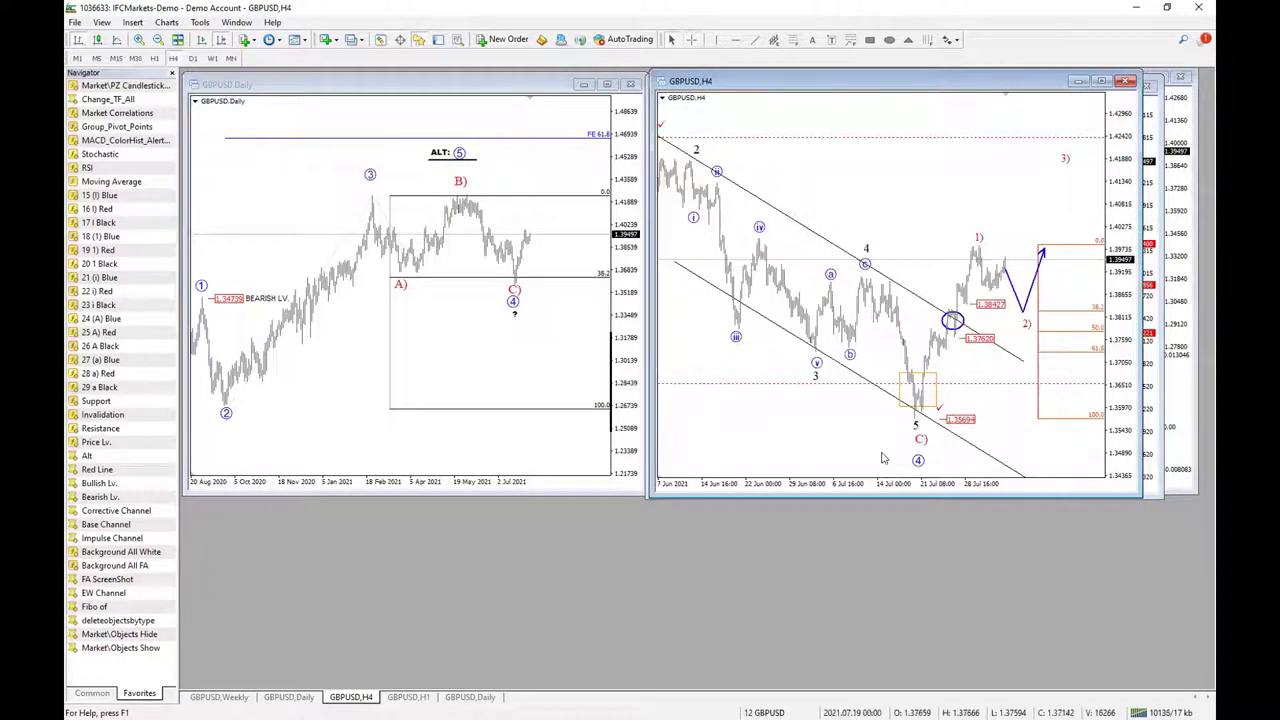
{"action": "scroll", "coordinate": [872, 470], "scroll_direction": "up", "scroll_amount": 3}
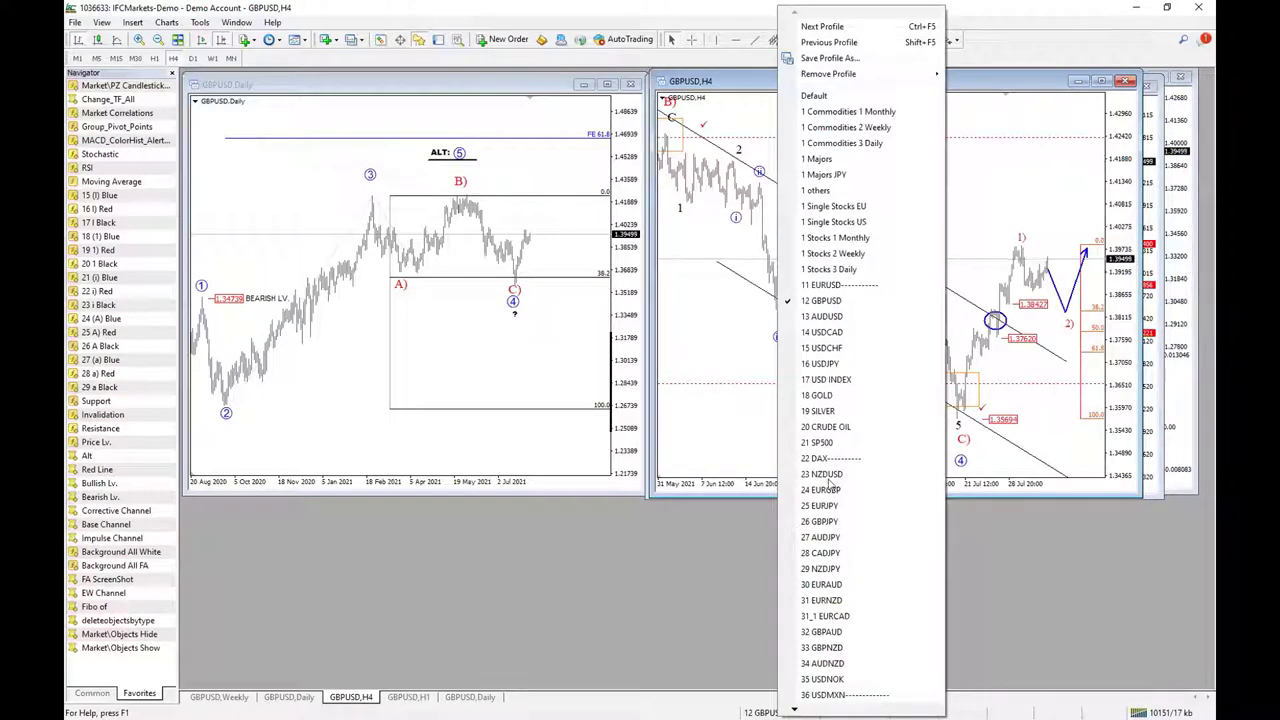
Load 19 SILVER and inspect the XAGUSD 4-hour chart full-size with the crosshair
{"action": "left_click", "coordinate": [845, 410]}
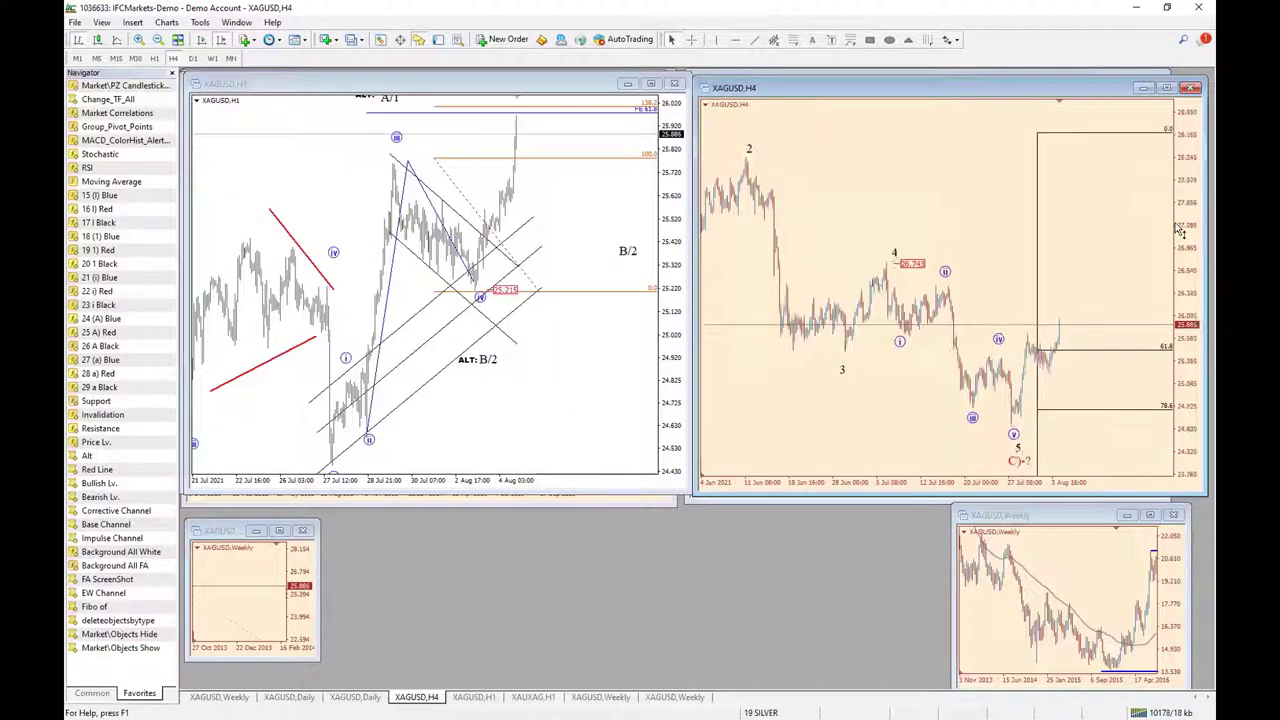
{"action": "left_click", "coordinate": [686, 230]}
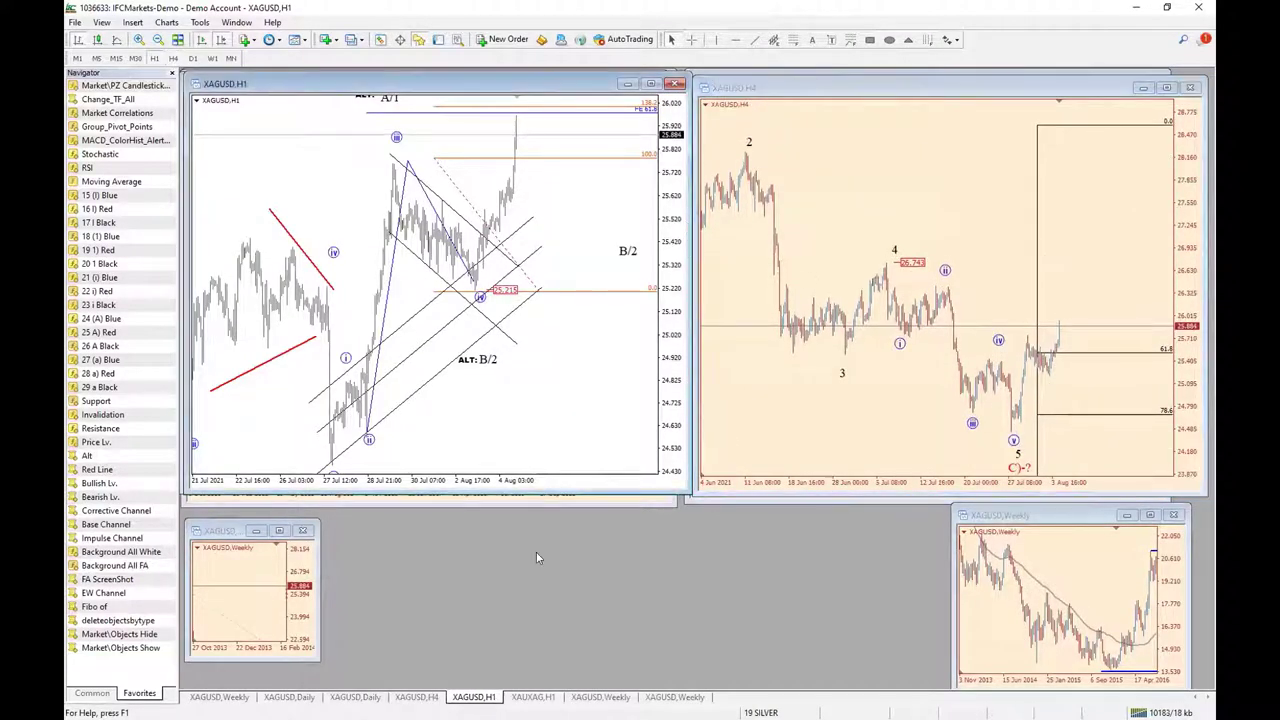
{"action": "left_click", "coordinate": [416, 697]}
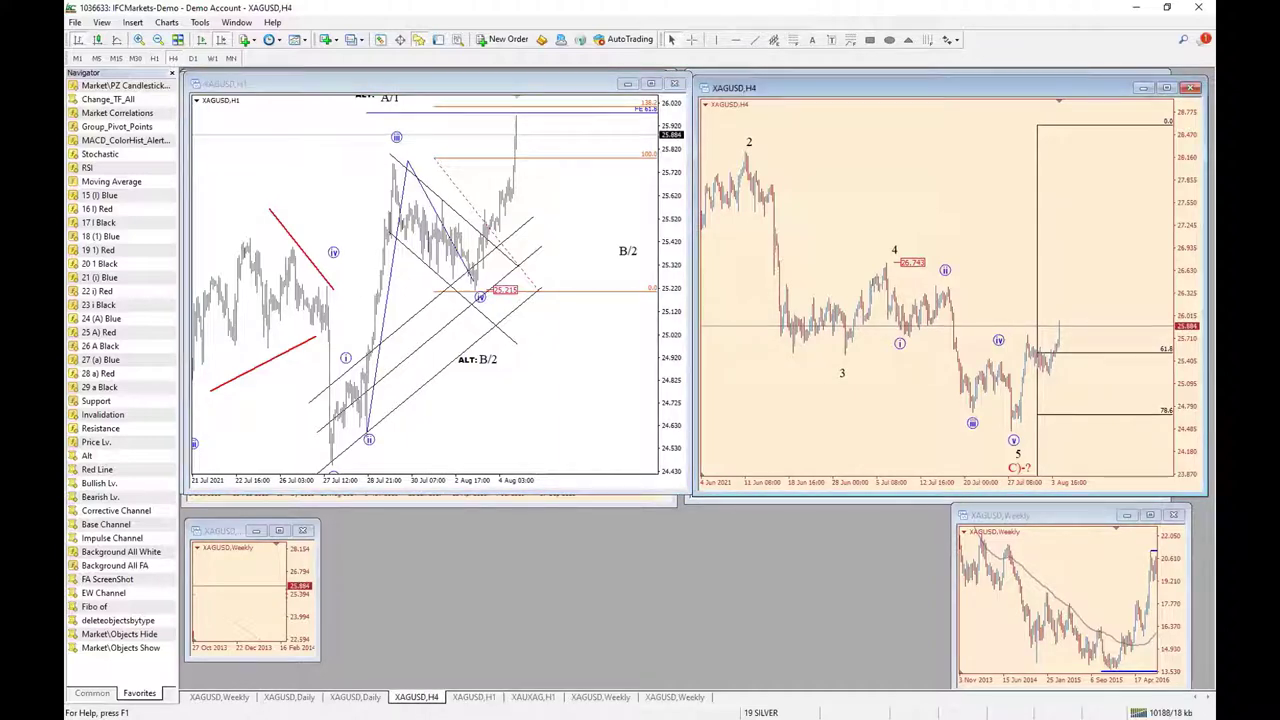
{"action": "double_click", "coordinate": [826, 88]}
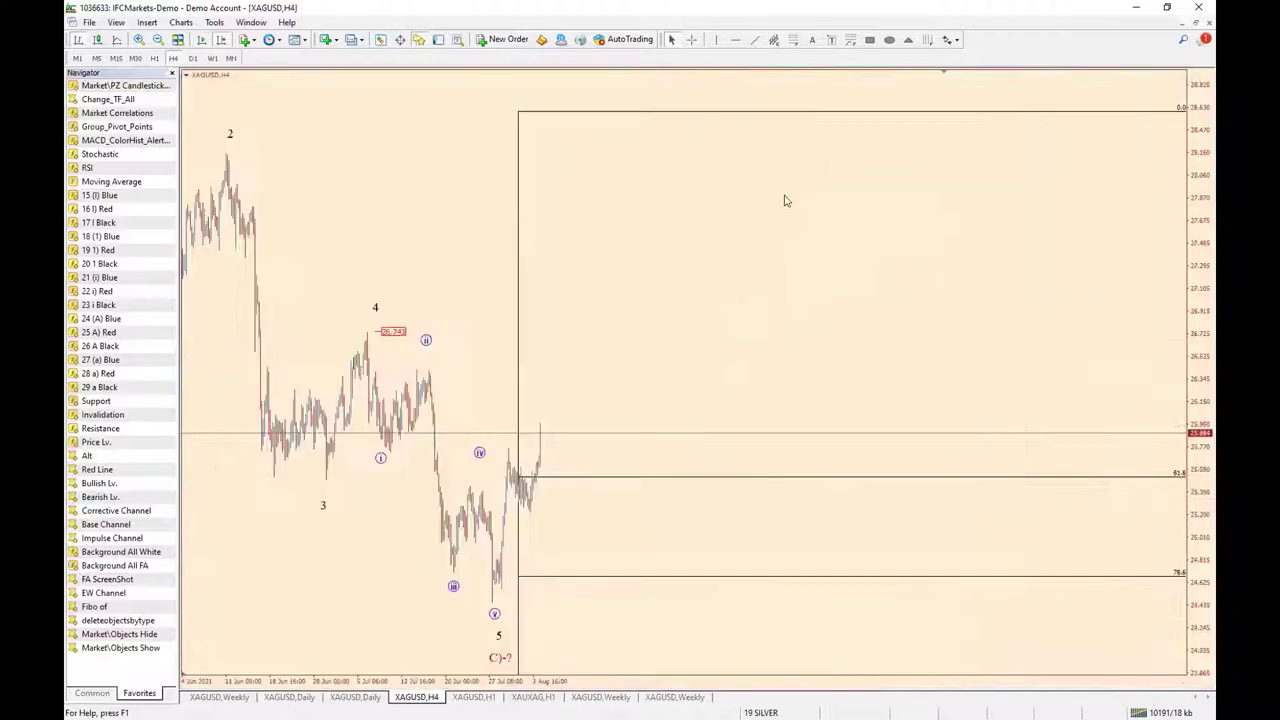
{"action": "mouse_move", "coordinate": [1187, 168]}
{"action": "left_mouse_down"}
{"action": "mouse_move", "coordinate": [1183, 190]}
{"action": "mouse_move", "coordinate": [1185, 175]}
{"action": "left_mouse_up"}
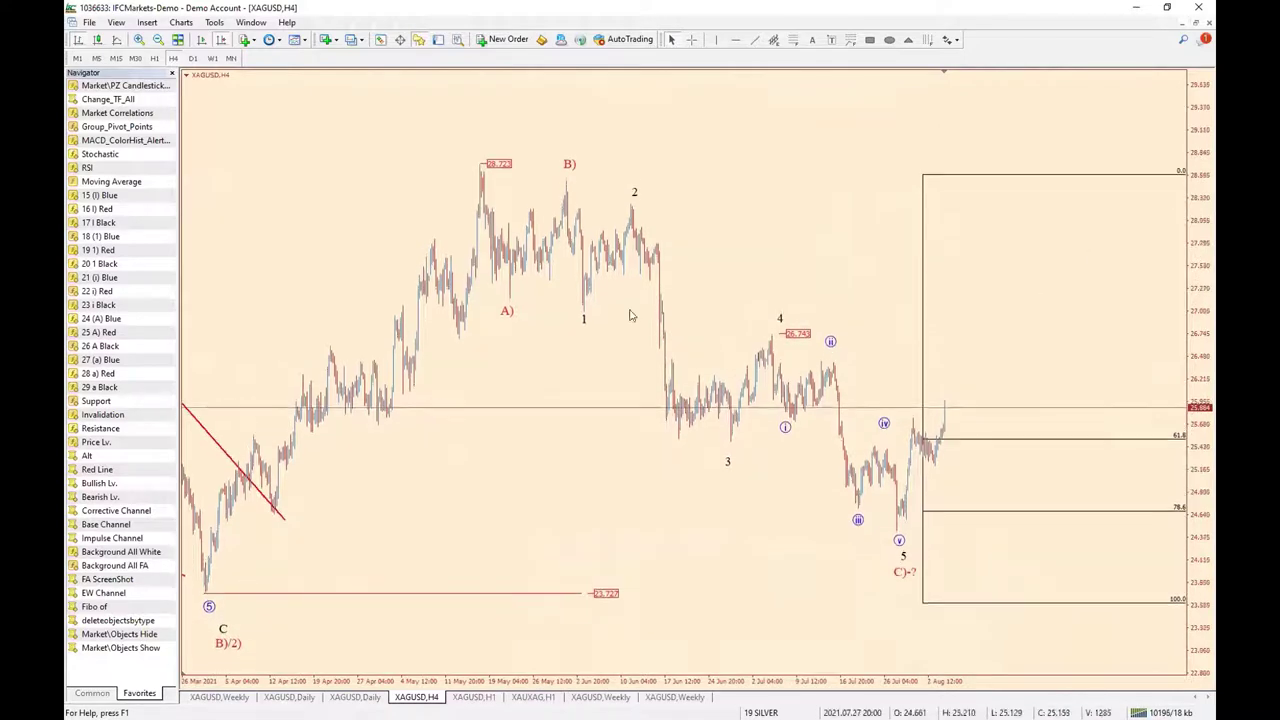
{"action": "middle_click", "coordinate": [890, 535]}
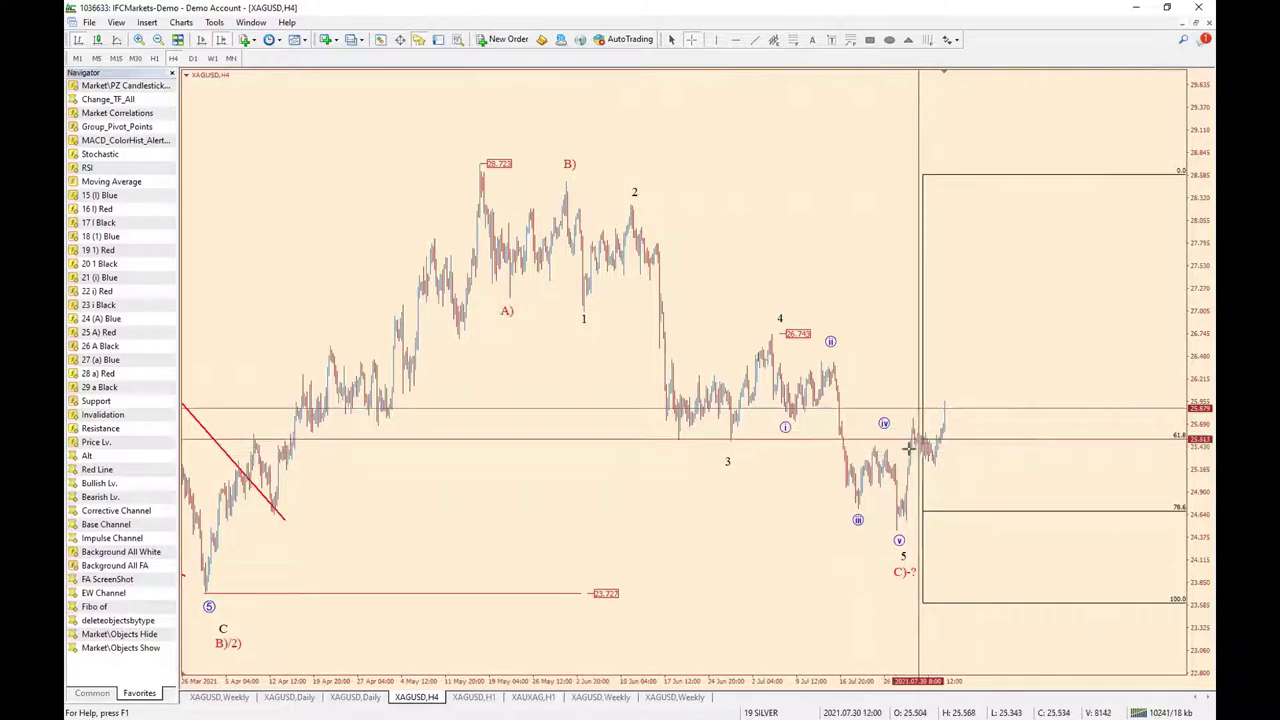
Restore the tiled layout, compress the XAGUSD hourly price scale, and open the profiles list
{"action": "left_click", "coordinate": [1197, 23]}
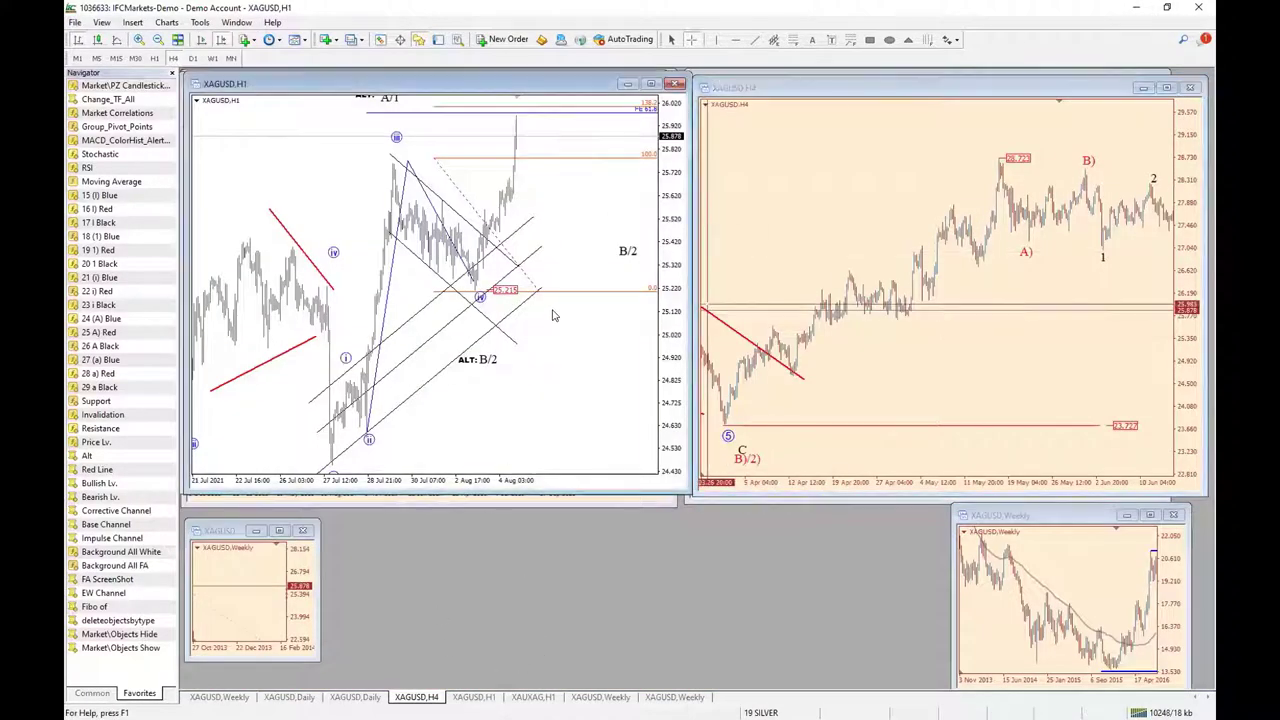
{"action": "left_click", "coordinate": [555, 316]}
{"action": "left_click_drag", "start_coordinate": [673, 222], "coordinate": [662, 260]}
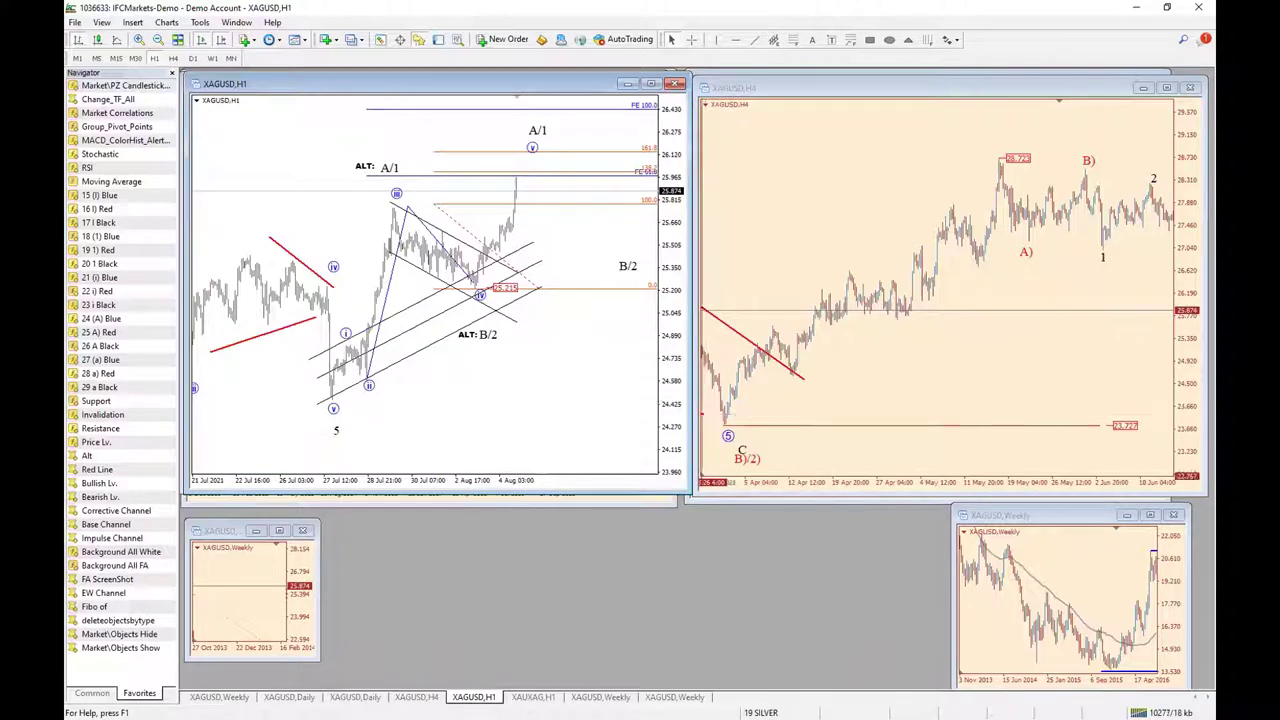
{"action": "left_click", "coordinate": [760, 712]}
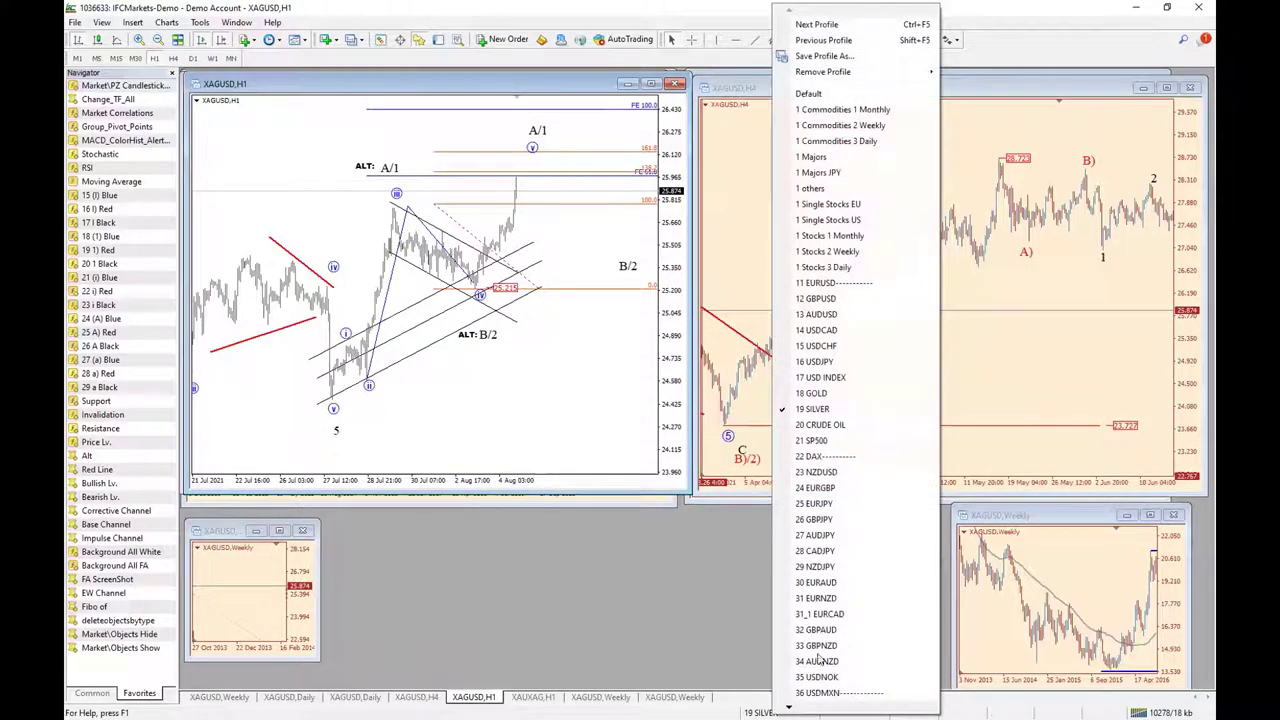
Load 18 GOLD, return to 19 SILVER, and move the circled v label lower right
{"action": "left_click", "coordinate": [873, 393]}
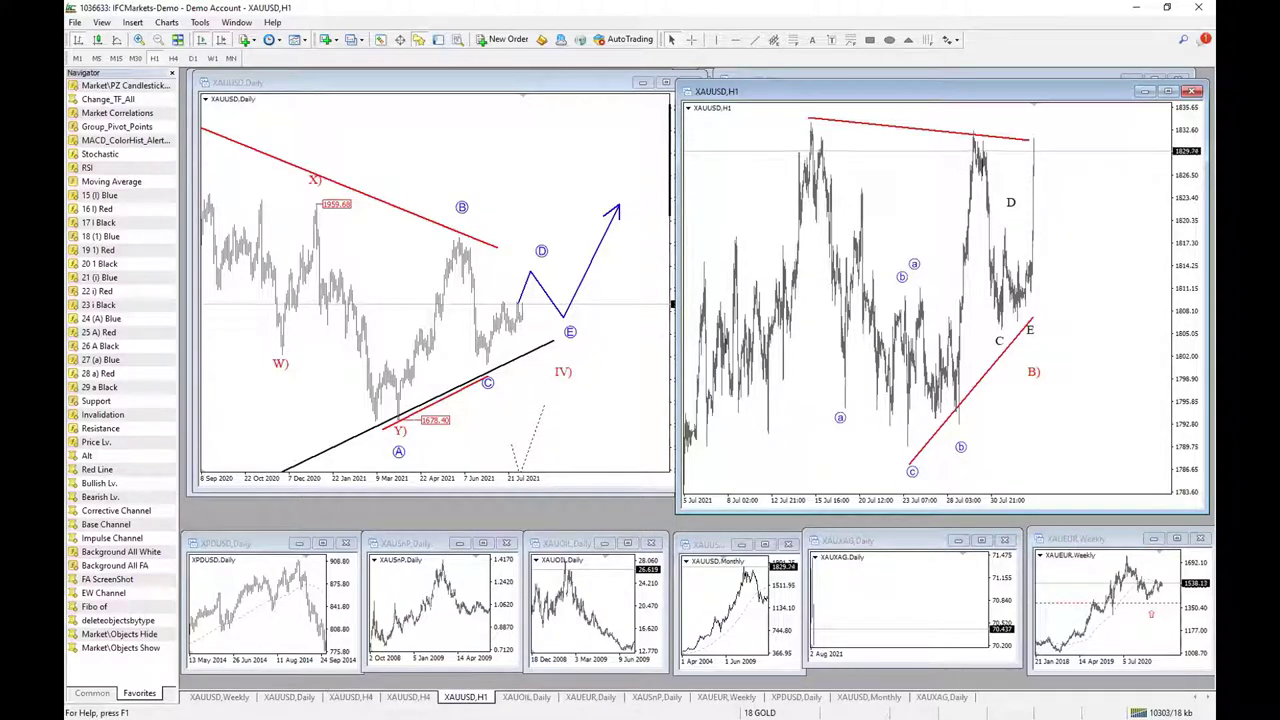
{"action": "left_click", "coordinate": [759, 712]}
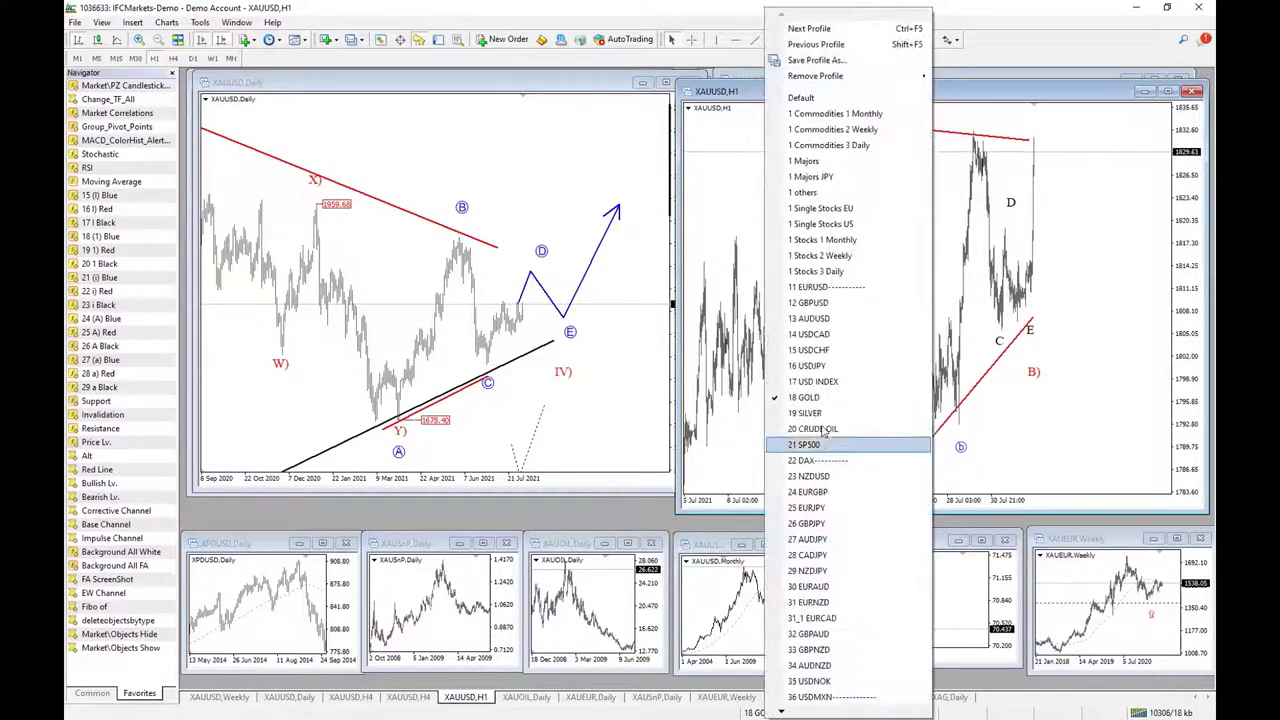
{"action": "left_click", "coordinate": [824, 415]}
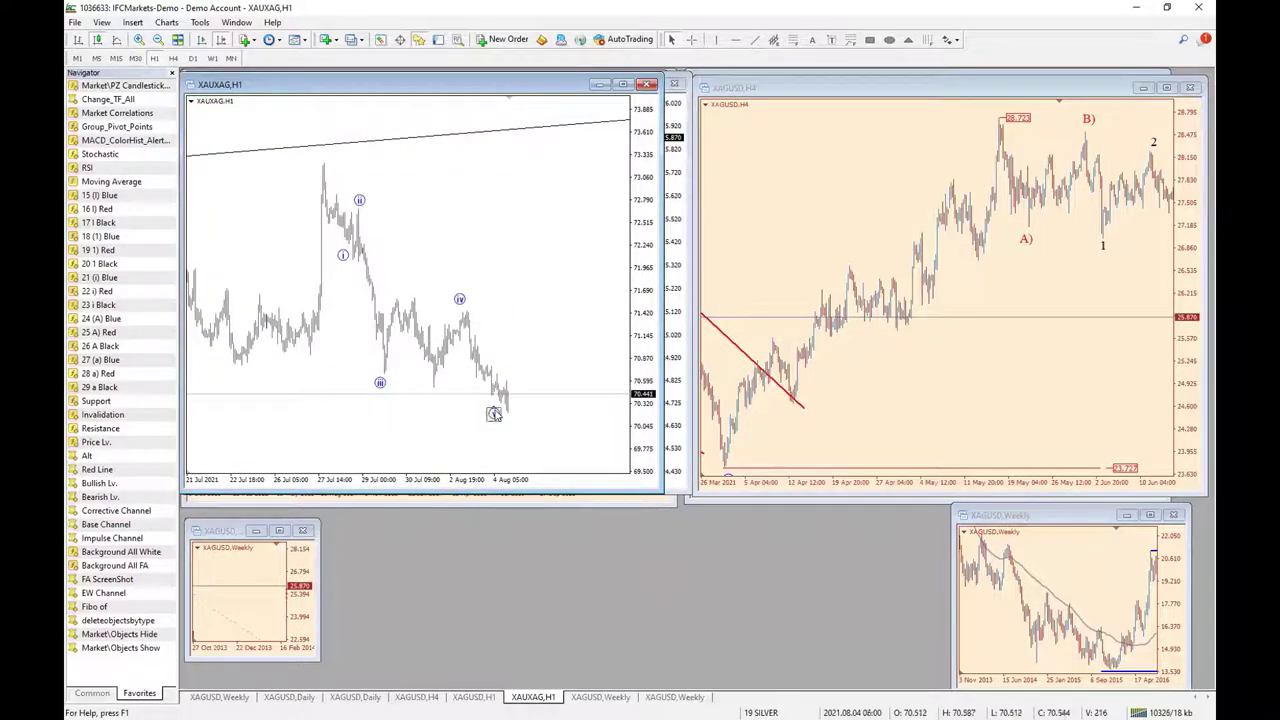
{"action": "left_click_drag", "start_coordinate": [493, 413], "coordinate": [515, 428]}
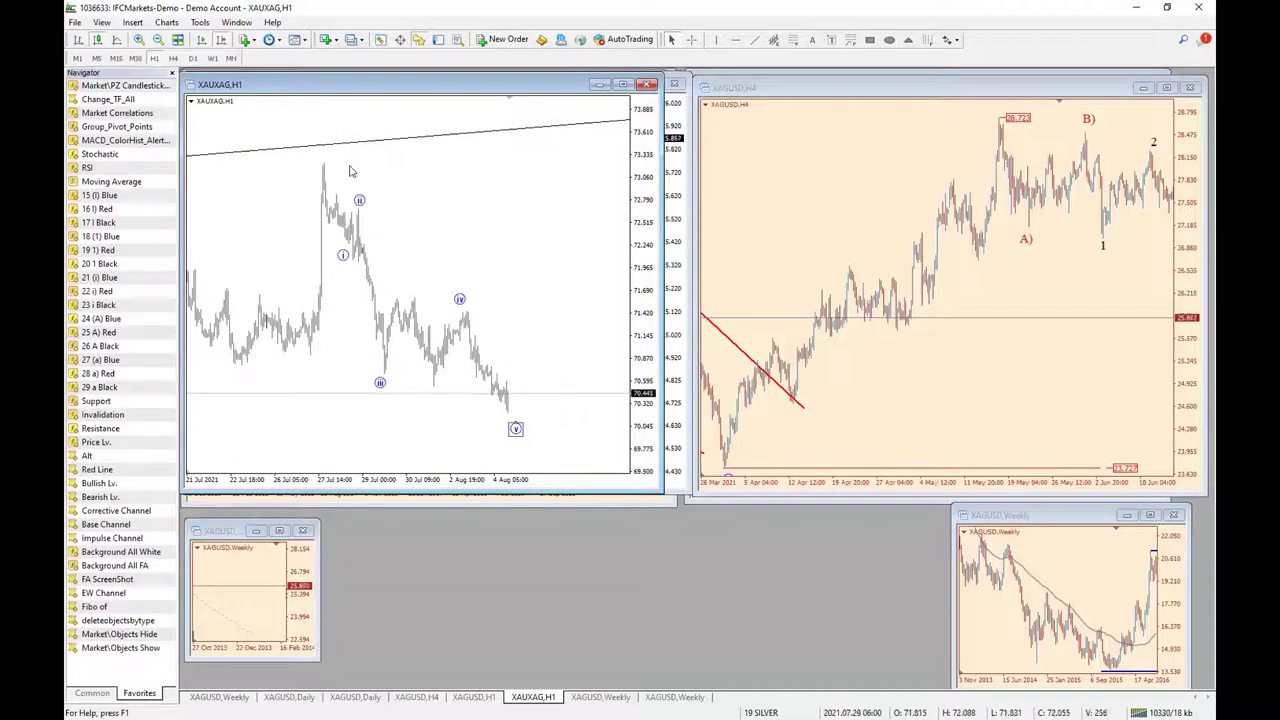
Switch the maximized, zoomed-out XAUXAG chart to 4-hour, then restore the tiled layout
{"action": "left_click", "coordinate": [622, 85]}
{"action": "key", "text": "minus"}
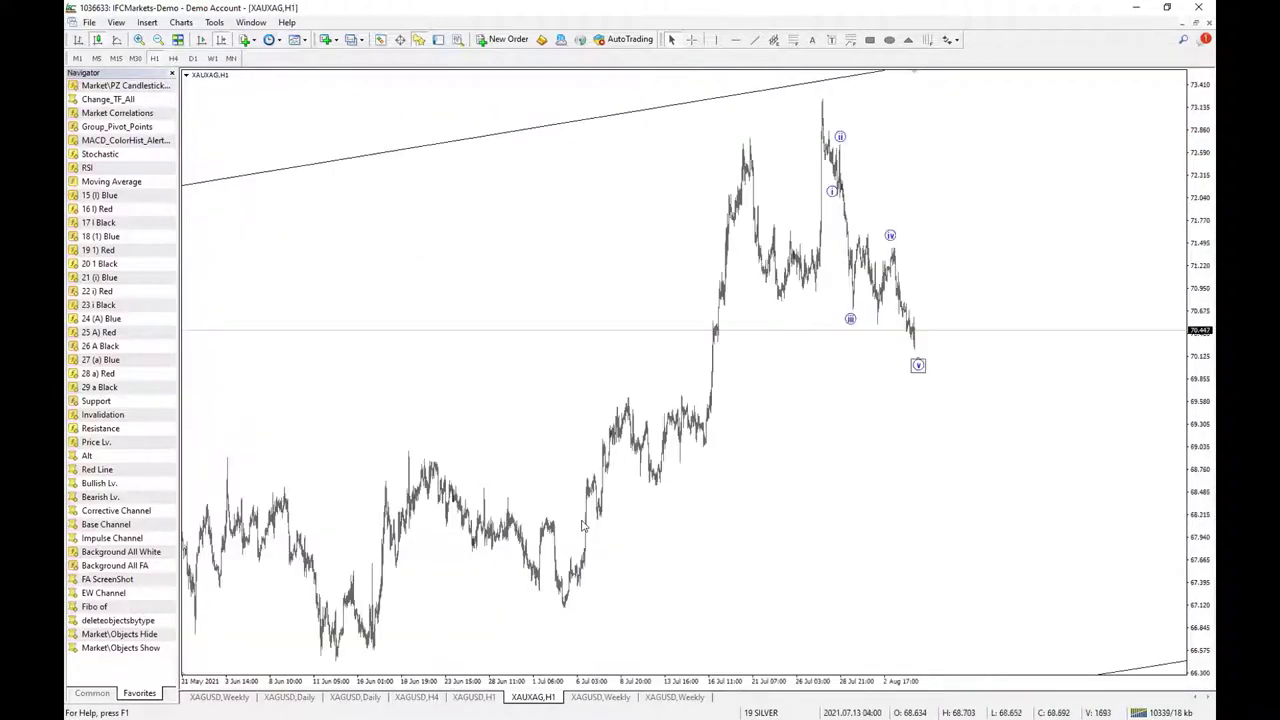
{"action": "left_click", "coordinate": [173, 58]}
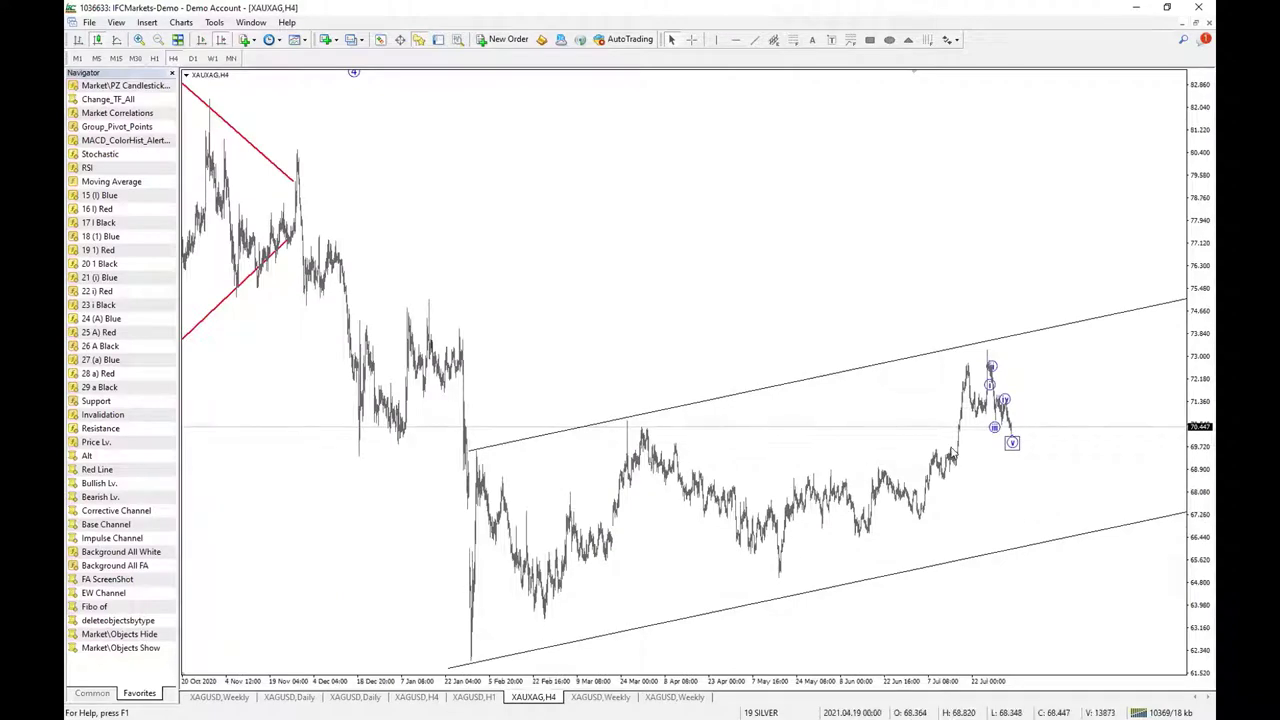
{"action": "left_click", "coordinate": [979, 336]}
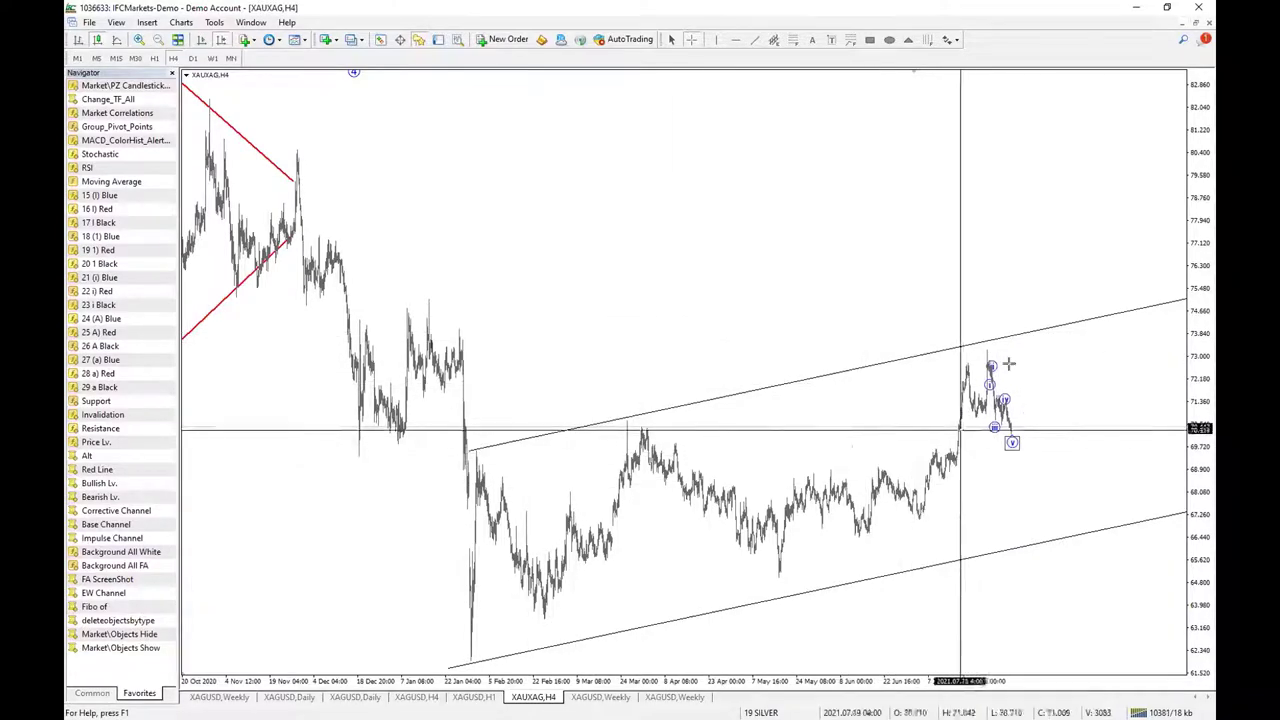
{"action": "left_click", "coordinate": [1196, 25]}
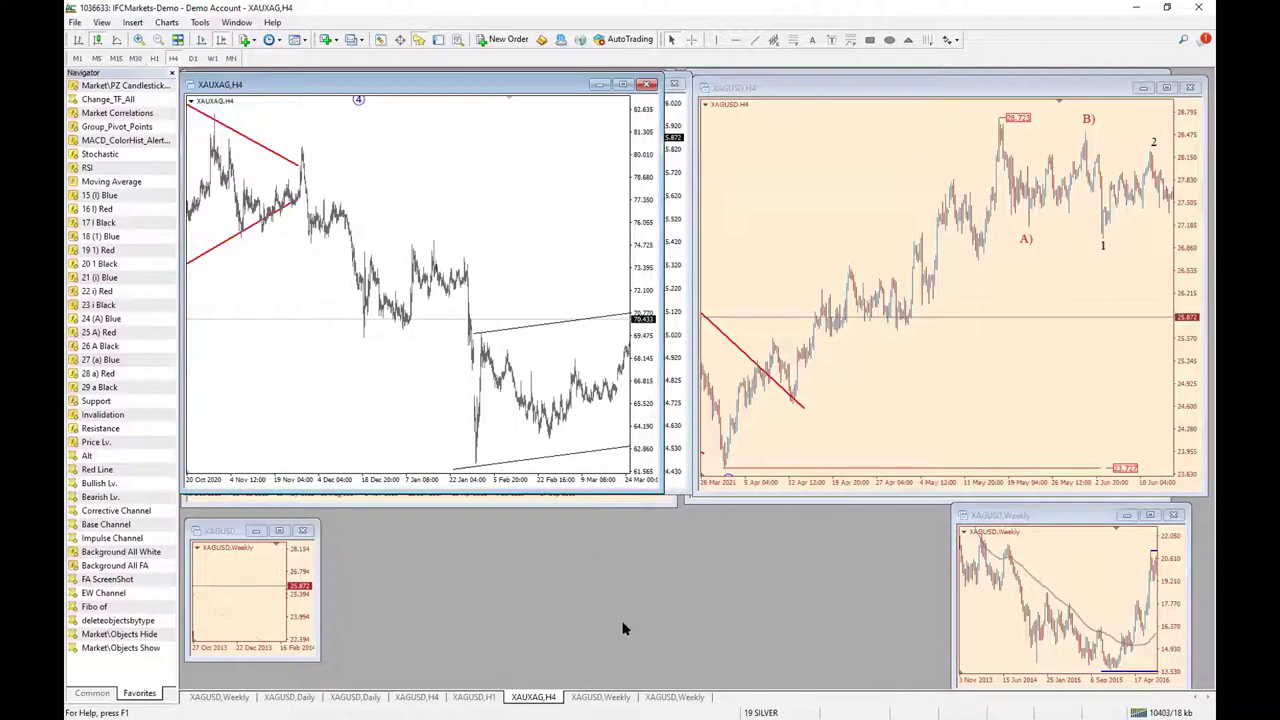
Load the 18 GOLD profile and maximize the XAUUSD 4-hour chart
{"action": "left_click", "coordinate": [760, 712]}
{"action": "left_click", "coordinate": [800, 393]}
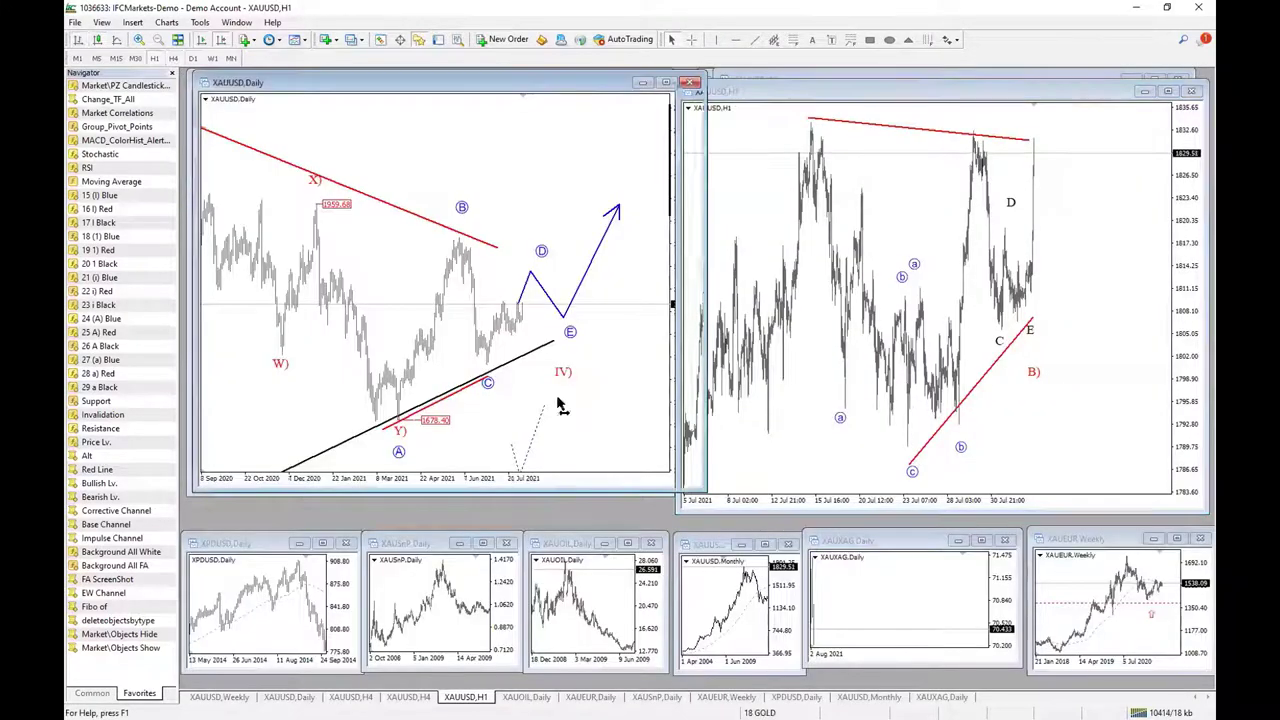
{"action": "left_click", "coordinate": [351, 696]}
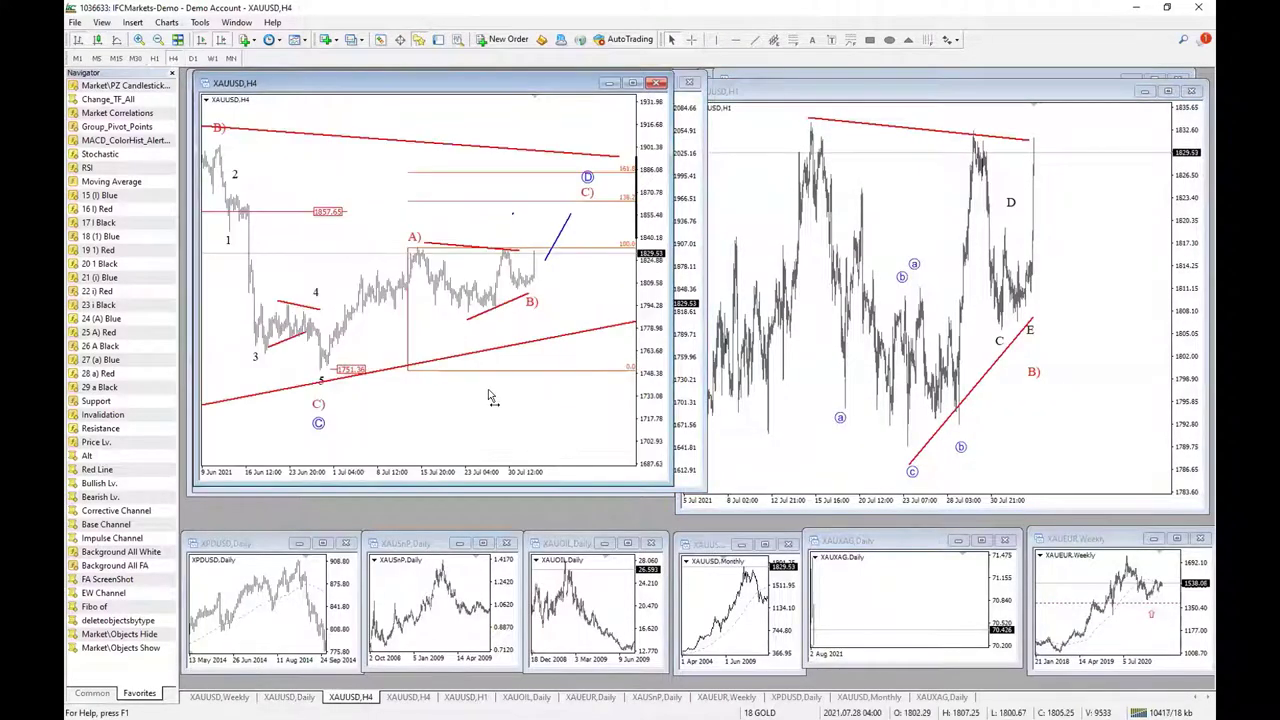
{"action": "left_click", "coordinate": [631, 84]}
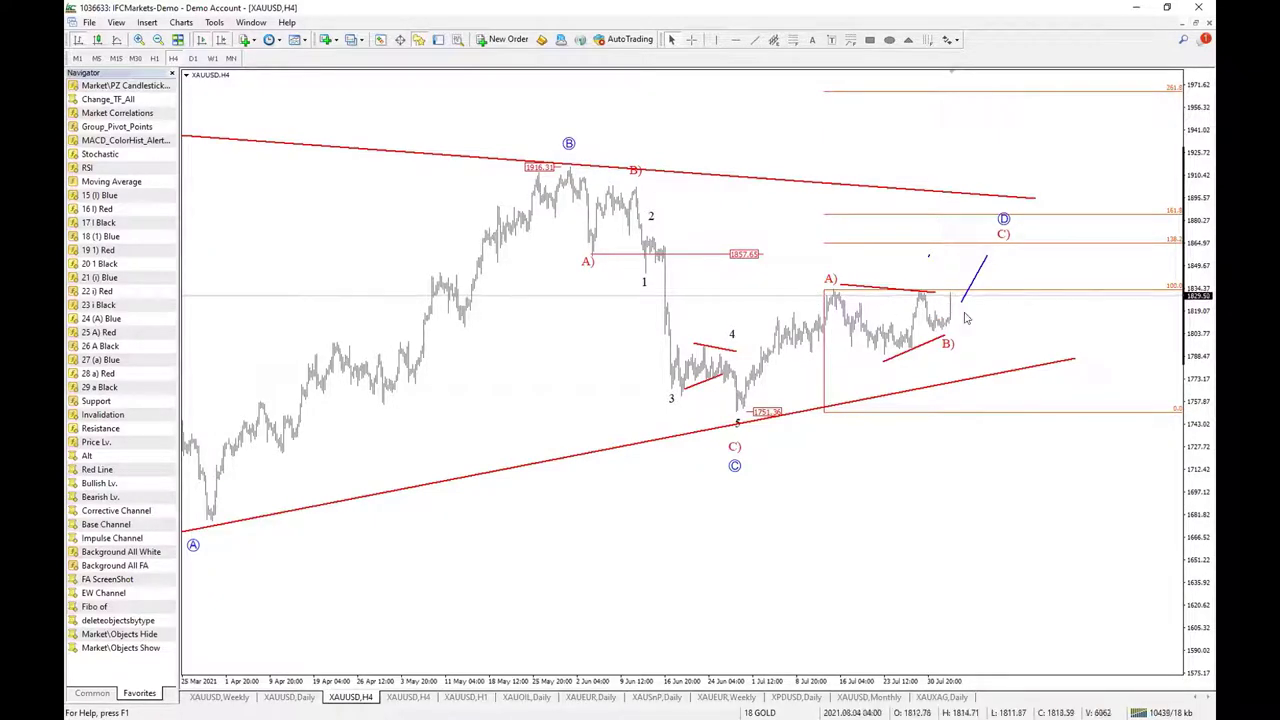
On the 4-hour gold chart, nudge the B) label and add a circled 1 label, then bring the daily chart forward
{"action": "left_click_drag", "start_coordinate": [957, 331], "coordinate": [960, 322]}
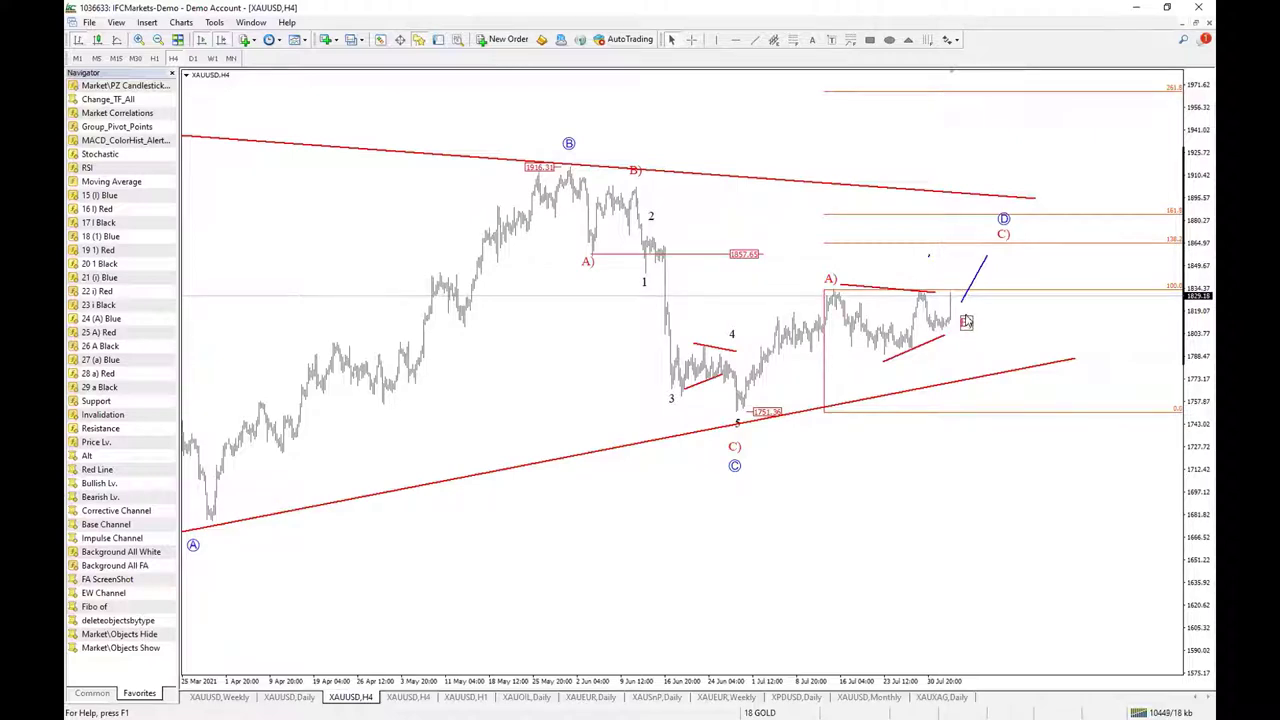
{"action": "middle_click", "coordinate": [1005, 235]}
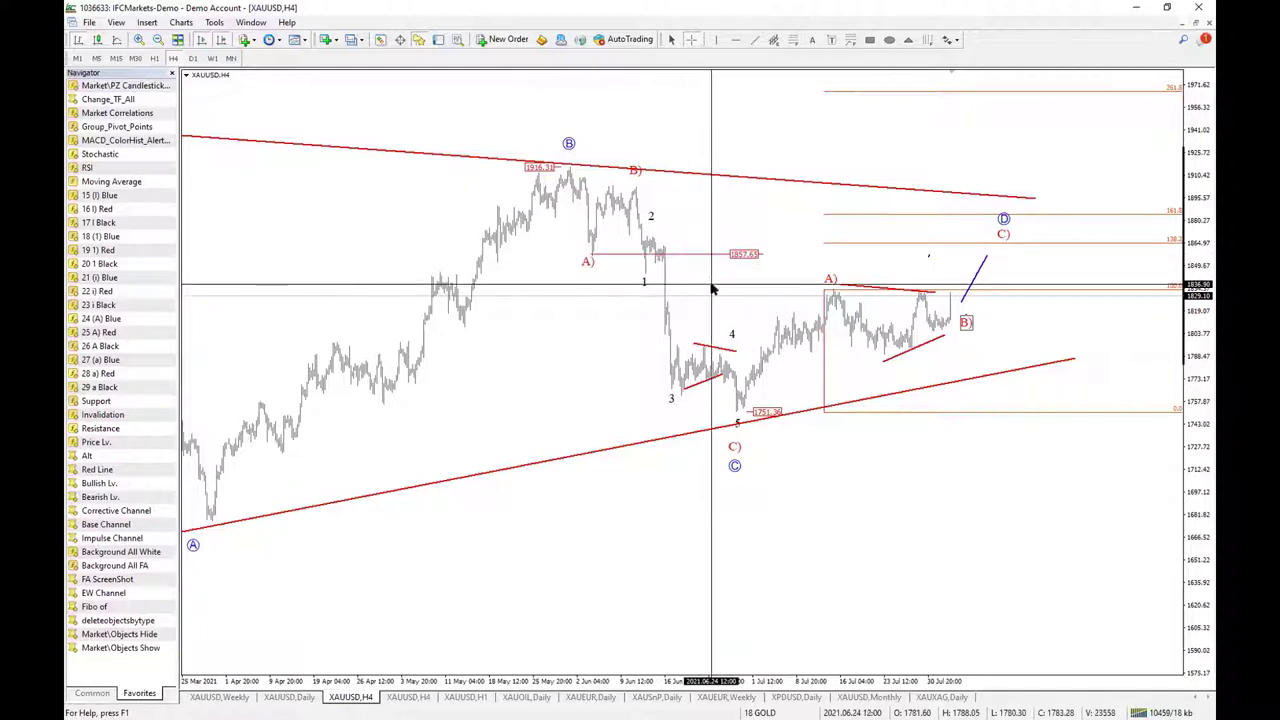
{"action": "scroll", "coordinate": [715, 263], "scroll_direction": "up", "scroll_amount": 1}
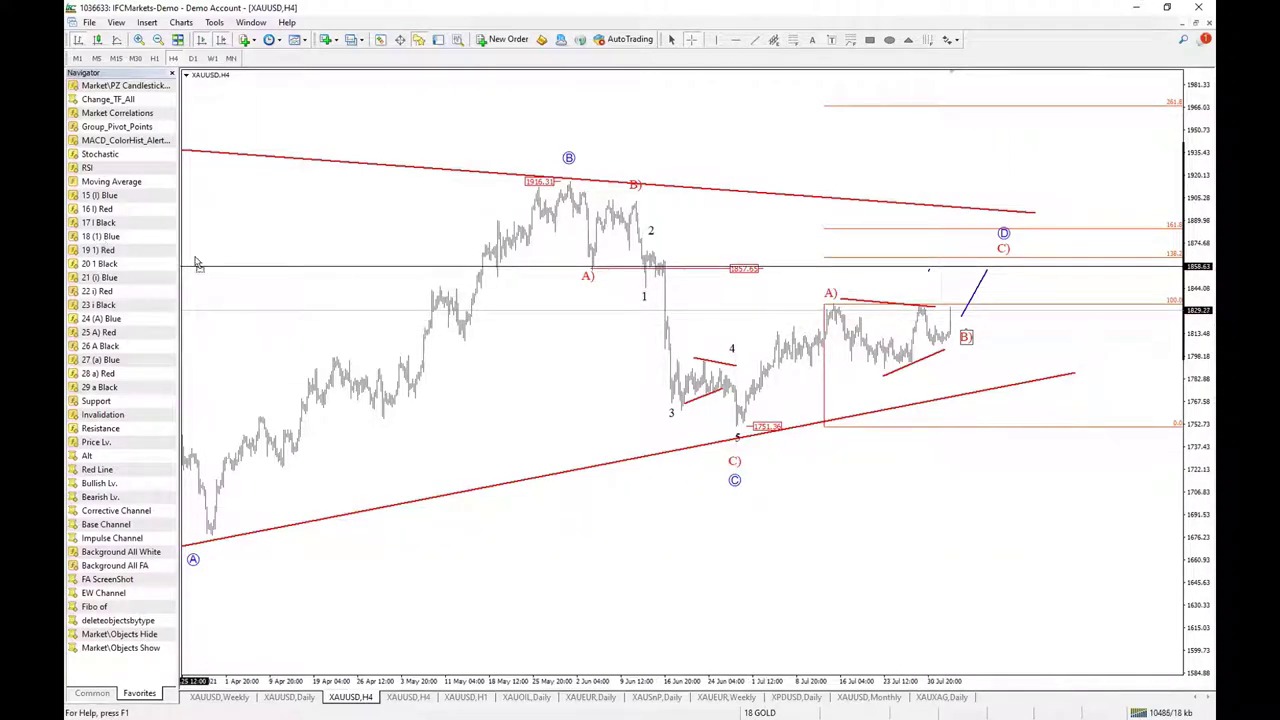
{"action": "left_click_drag", "start_coordinate": [197, 263], "coordinate": [580, 312]}
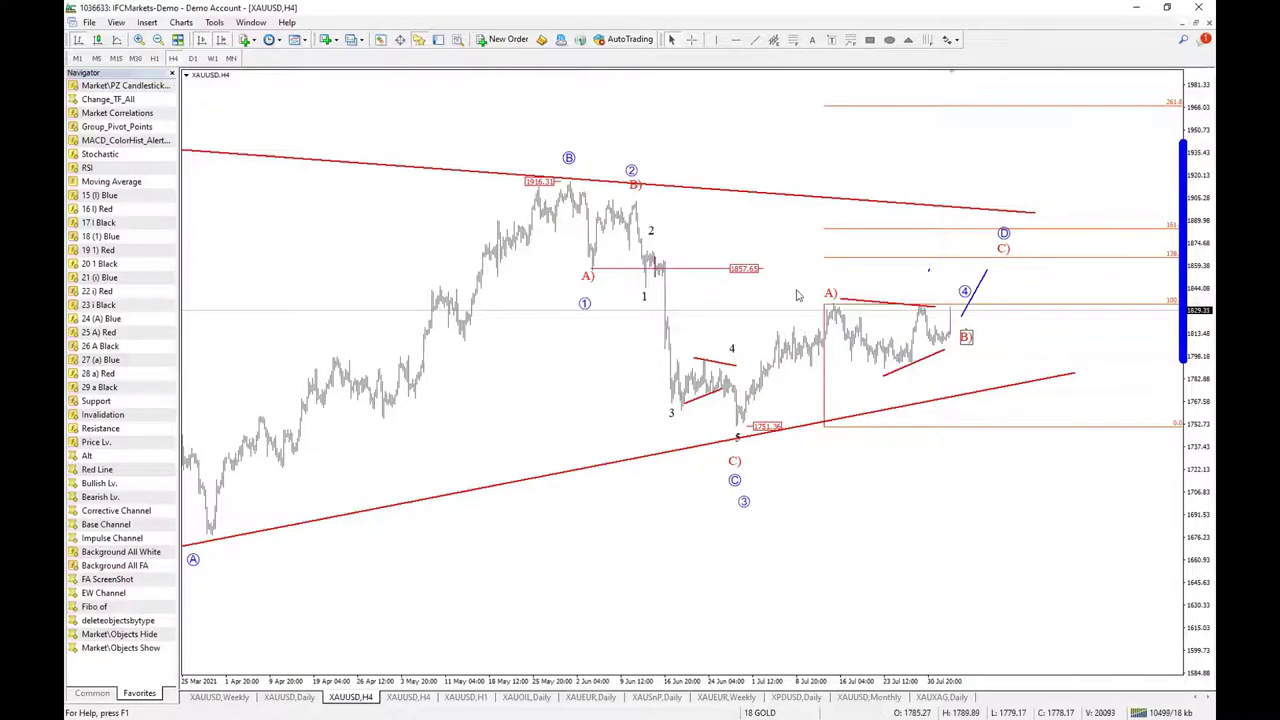
{"action": "left_click", "coordinate": [1033, 517]}
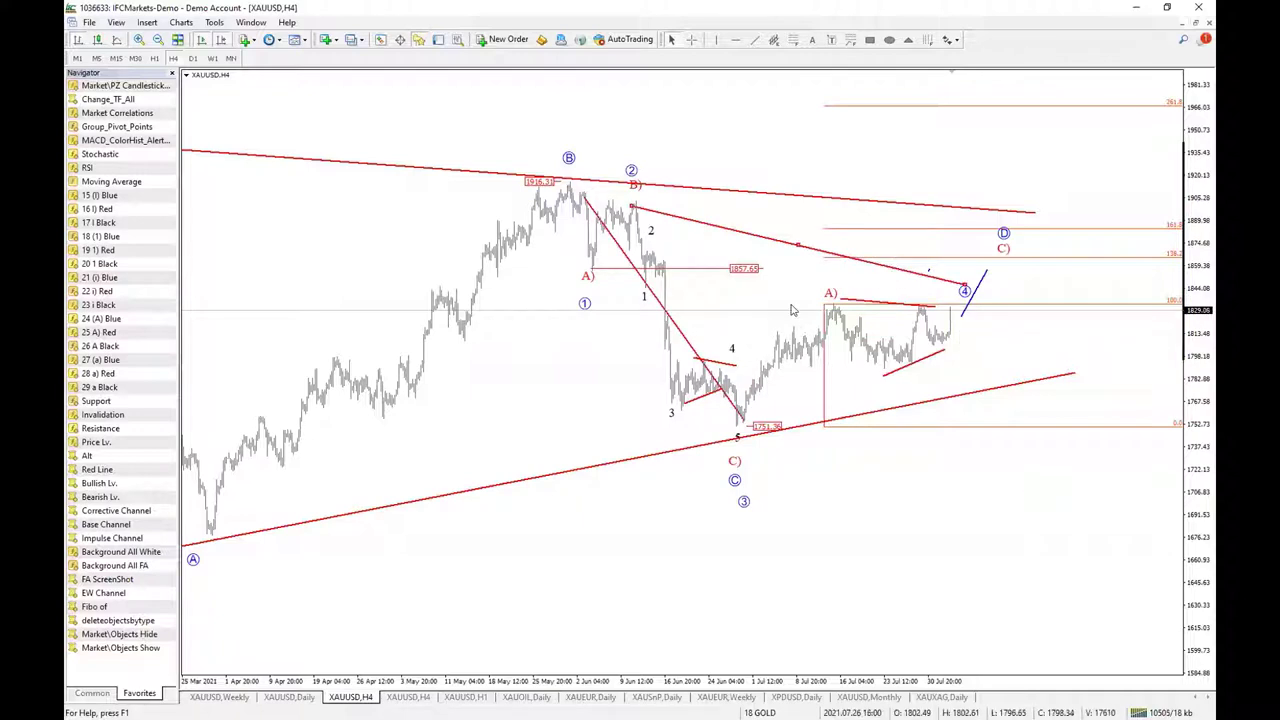
{"action": "middle_click", "coordinate": [966, 302]}
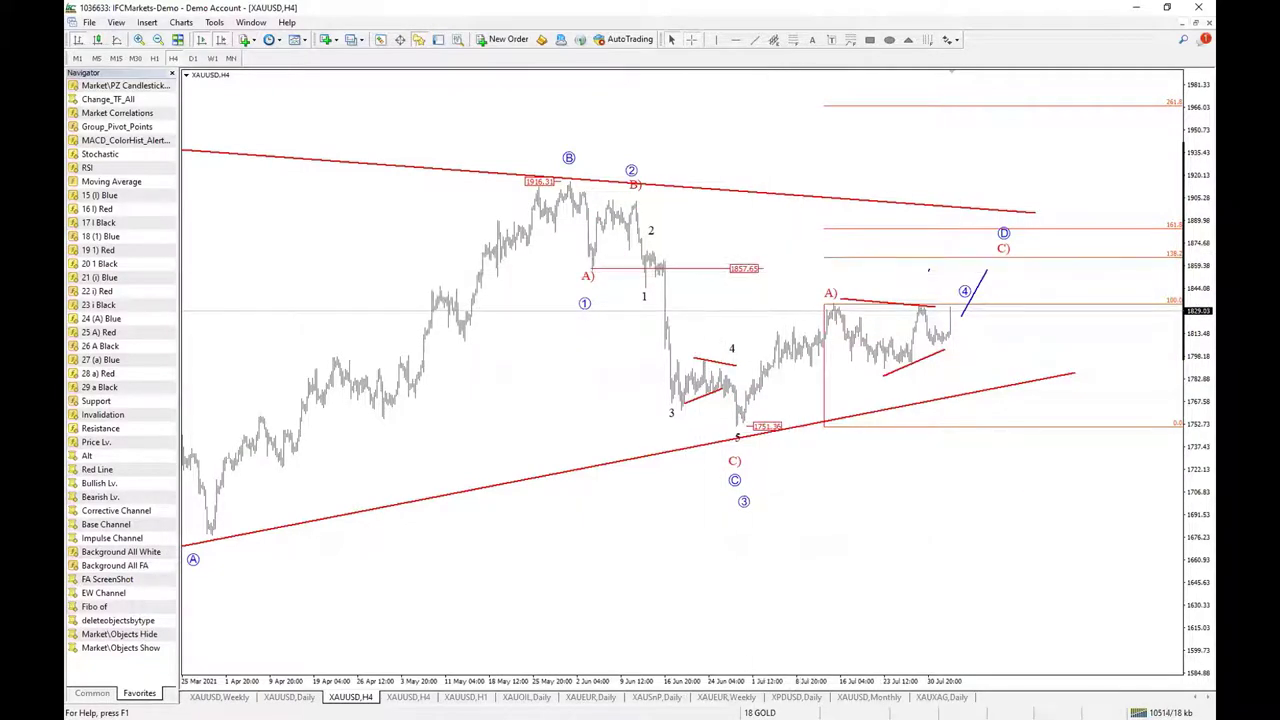
{"action": "key", "text": "minus"}
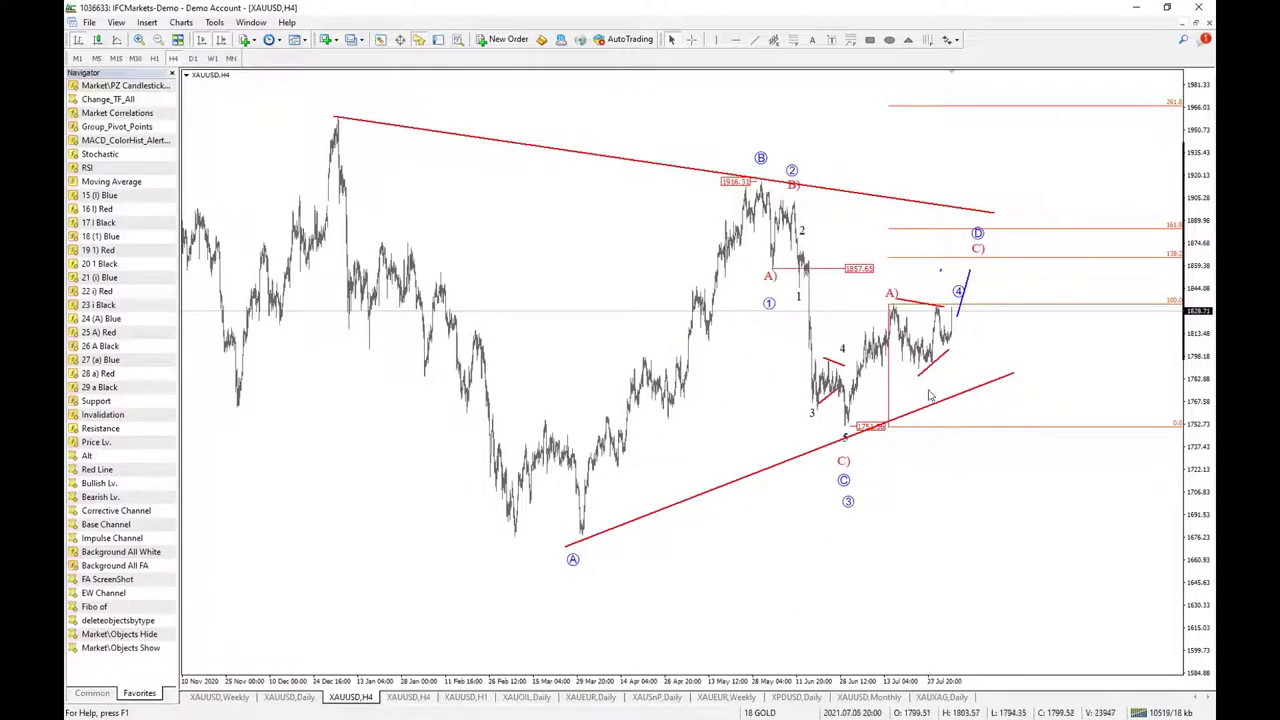
{"action": "left_click", "coordinate": [1195, 24]}
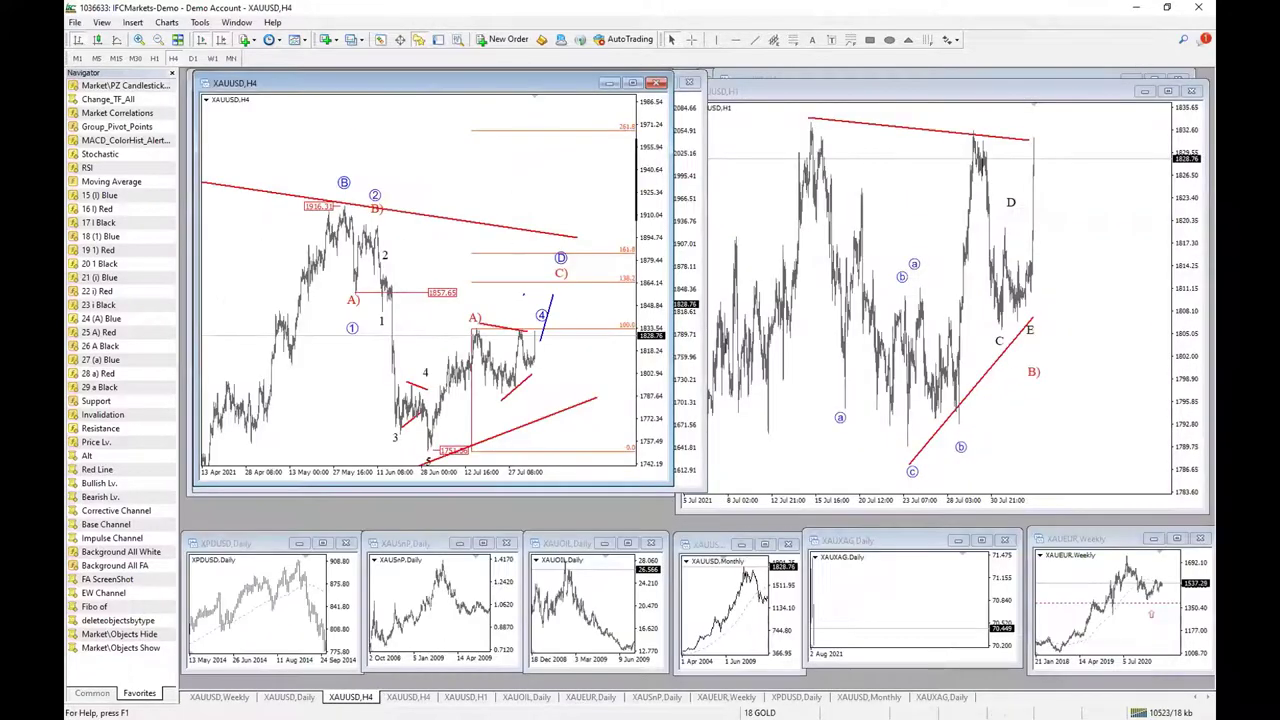
{"action": "left_click", "coordinate": [288, 697]}
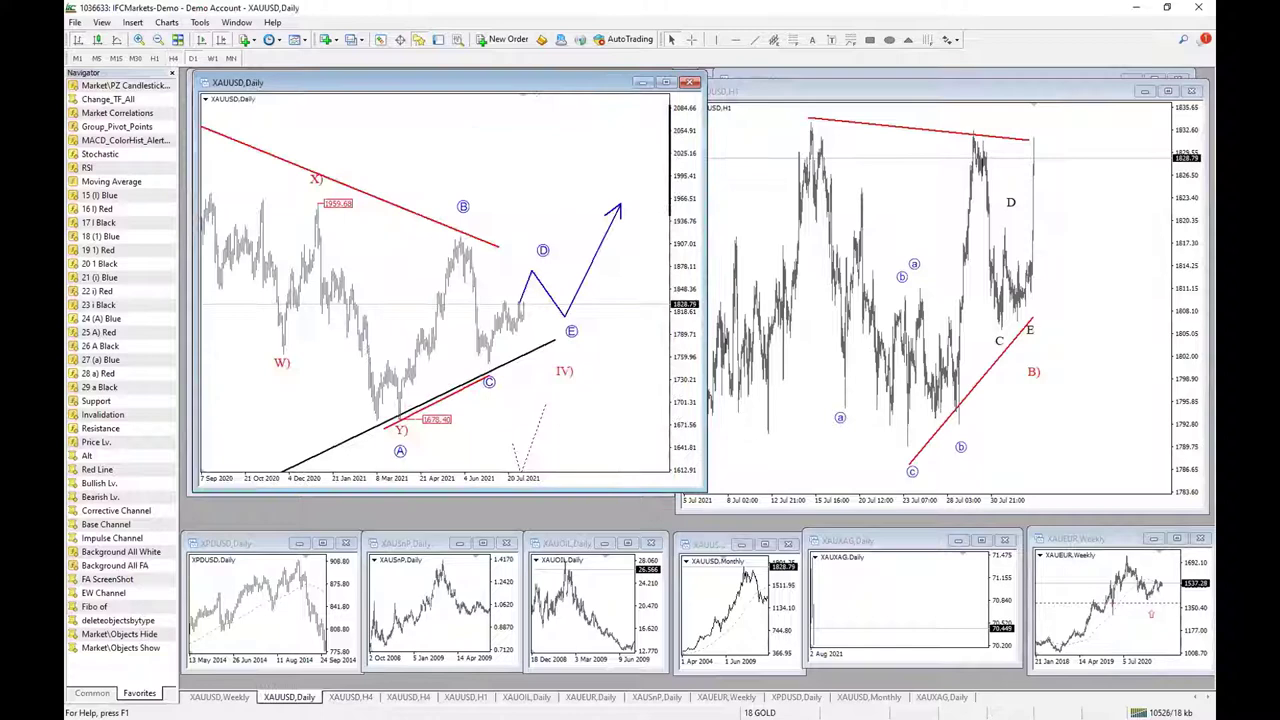
On the maximized daily gold chart, extend the upper red trendline toward D and adjust the blue projection
{"action": "left_click", "coordinate": [666, 83]}
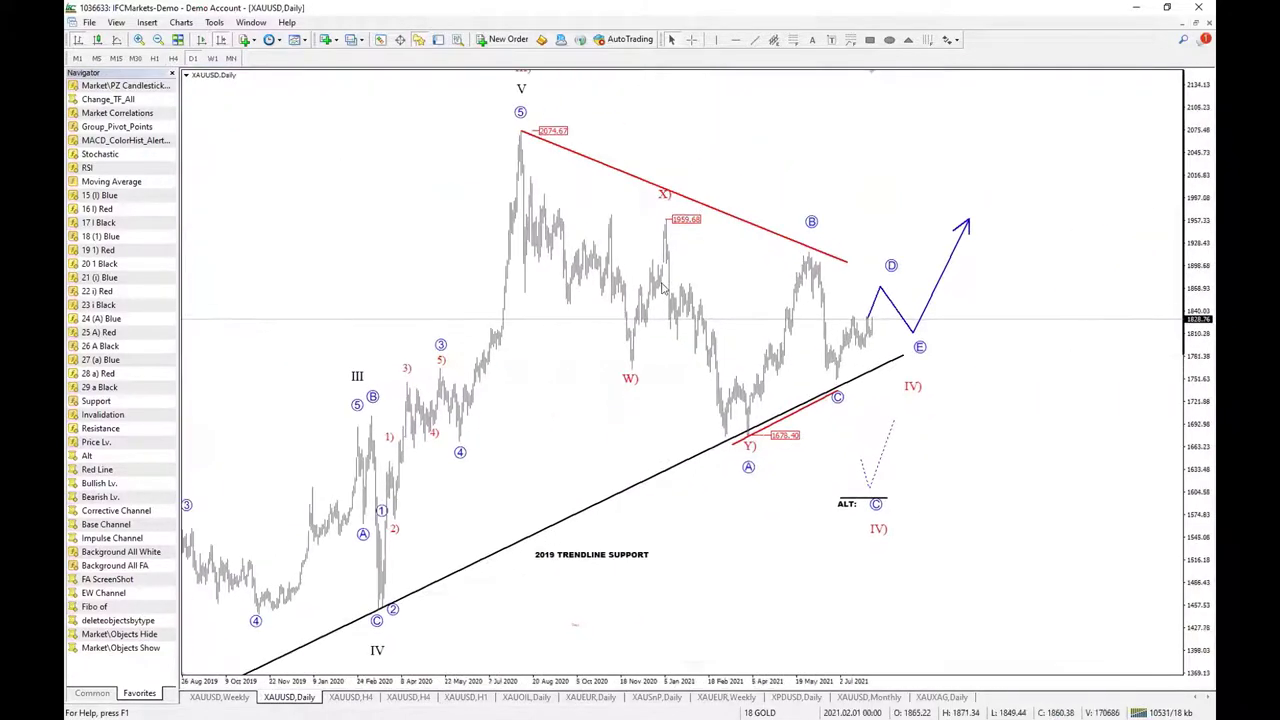
{"action": "left_click_drag", "start_coordinate": [1200, 195], "coordinate": [1200, 260]}
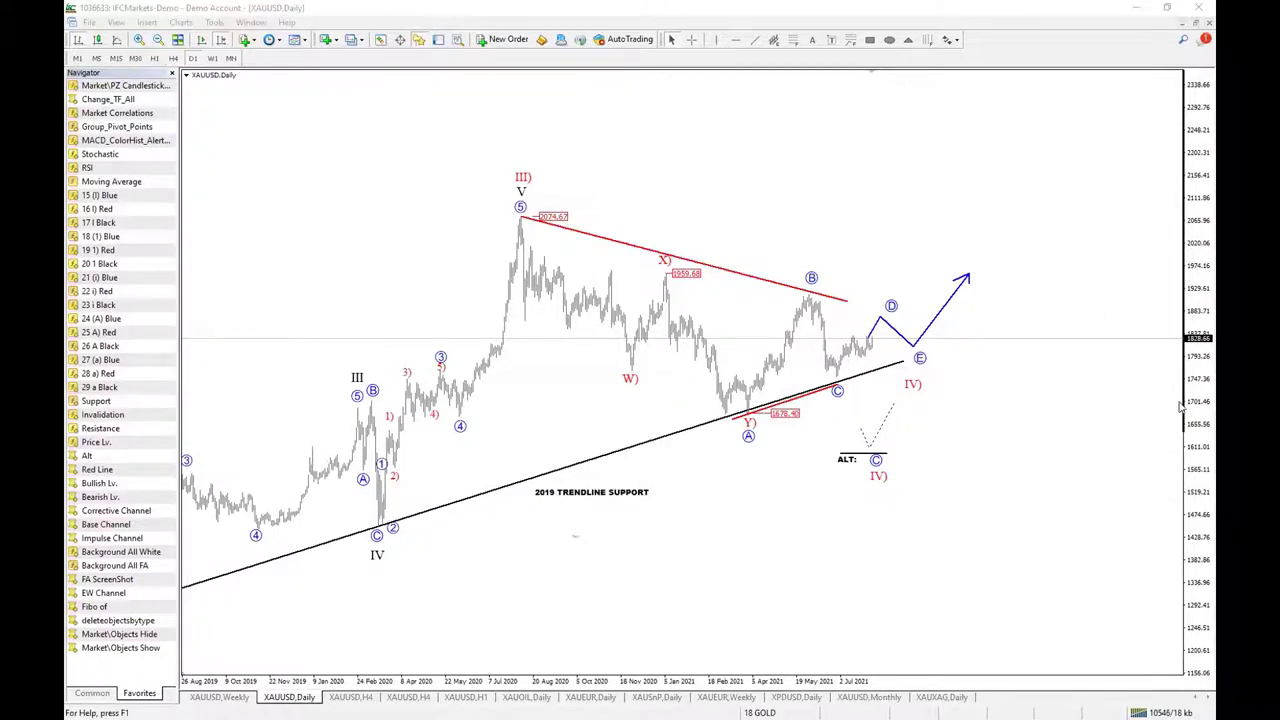
{"action": "left_click_drag", "start_coordinate": [1195, 425], "coordinate": [1195, 375]}
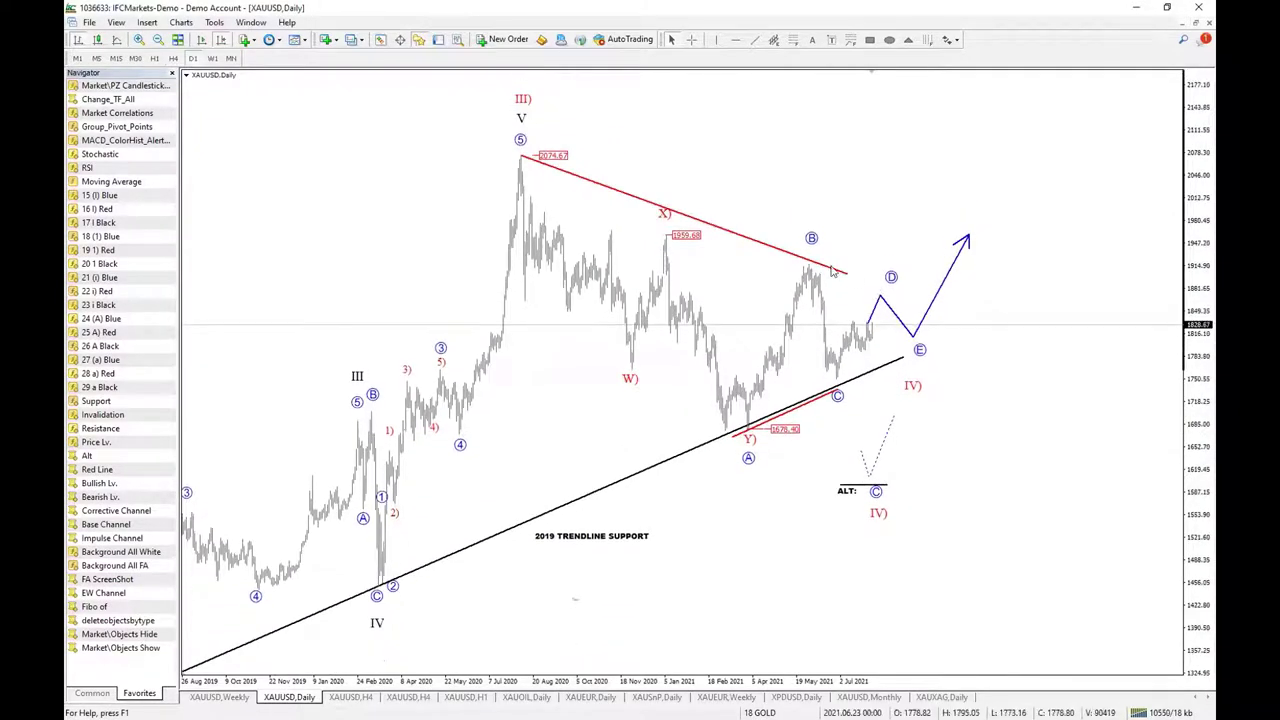
{"action": "left_click_drag", "start_coordinate": [847, 273], "coordinate": [871, 313]}
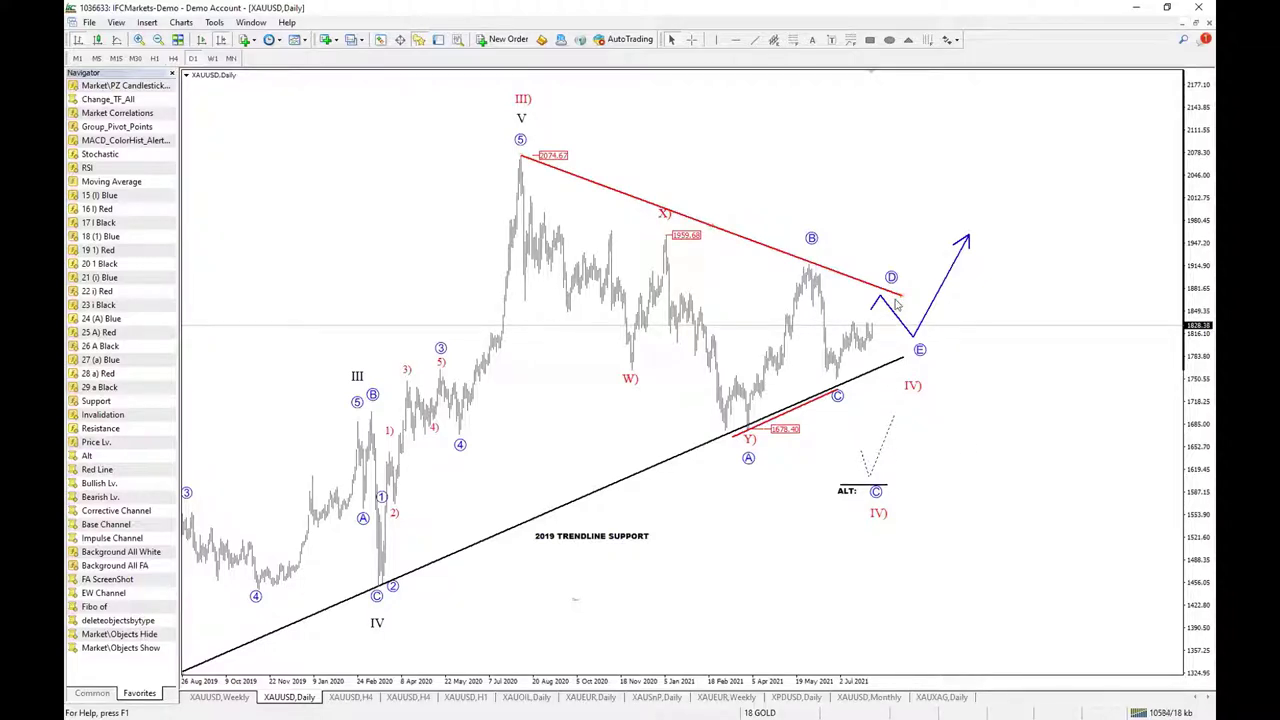
{"action": "left_click_drag", "start_coordinate": [873, 311], "coordinate": [872, 321]}
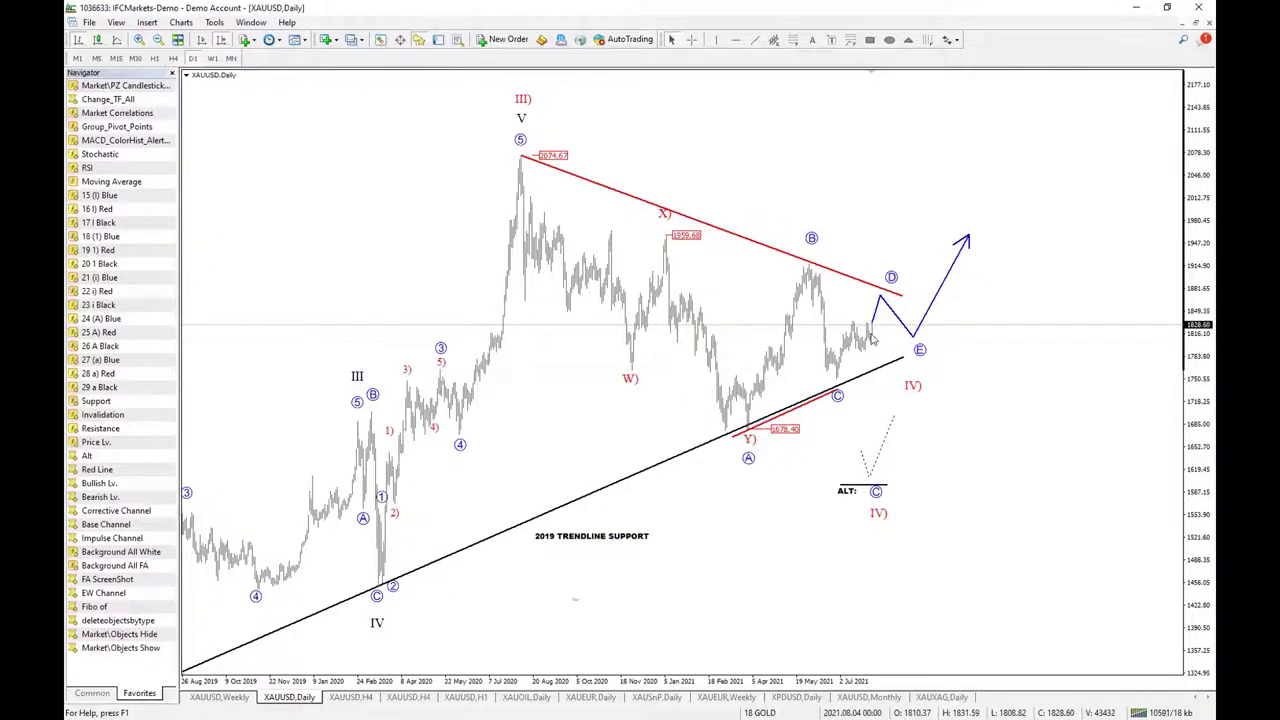
{"action": "left_click", "coordinate": [1197, 21]}
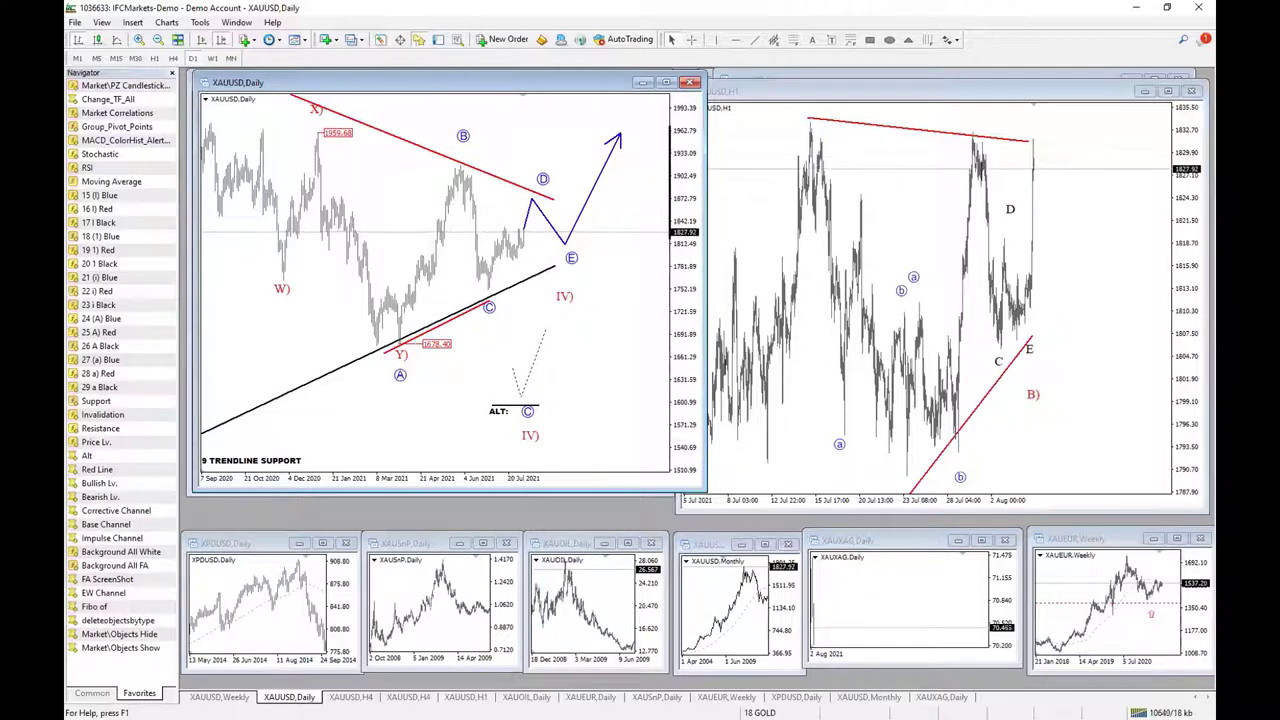
On the gold H4 chart, move the B) label under the latest swing low
{"action": "key", "text": "ctrl+Tab"}
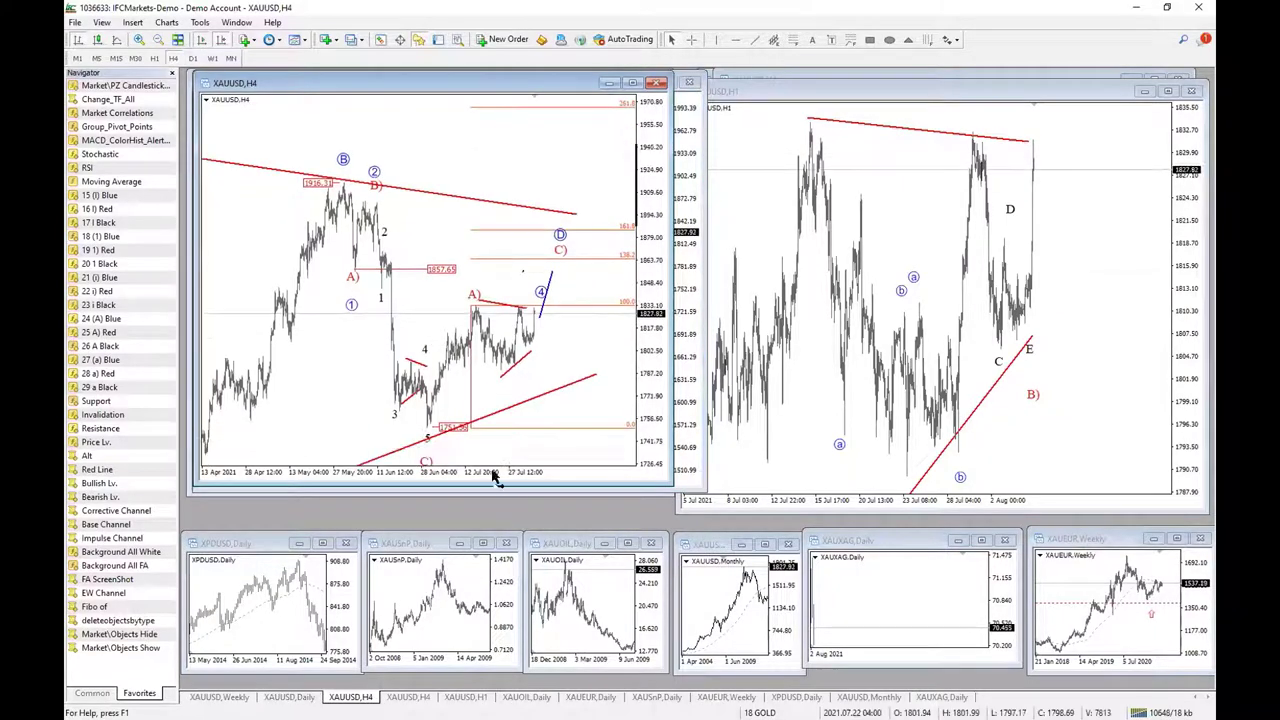
{"action": "left_click_drag", "start_coordinate": [506, 478], "coordinate": [520, 478]}
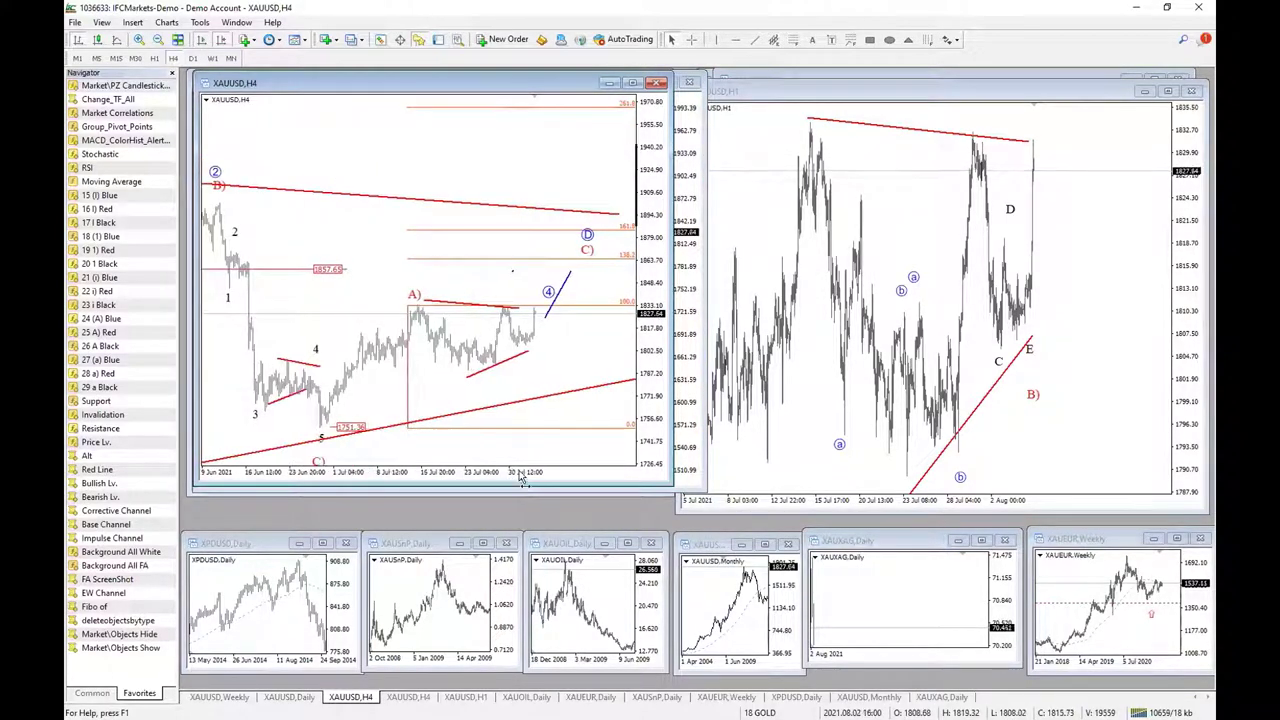
{"action": "left_click_drag", "start_coordinate": [538, 362], "coordinate": [538, 318]}
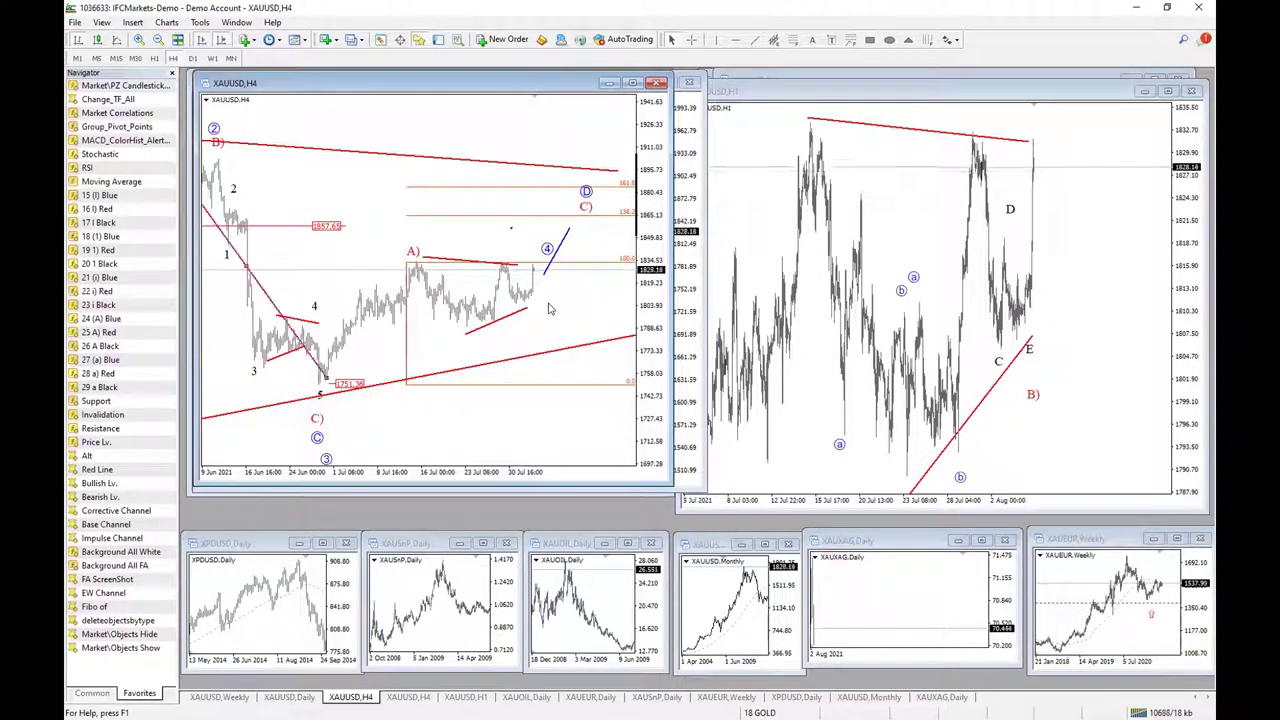
{"action": "left_click_drag", "start_coordinate": [548, 298], "coordinate": [530, 321]}
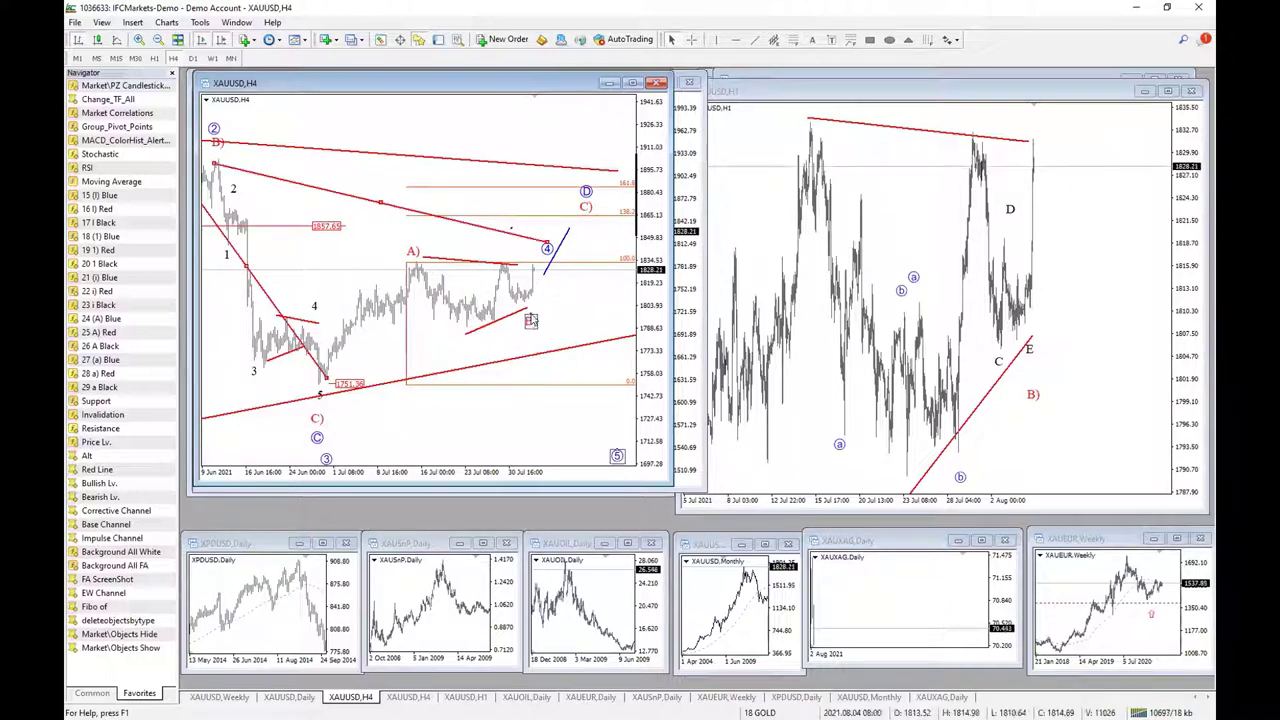
On the hourly gold chart, raise the E label and lower the D label beside the latest high
{"action": "left_click", "coordinate": [1140, 296]}
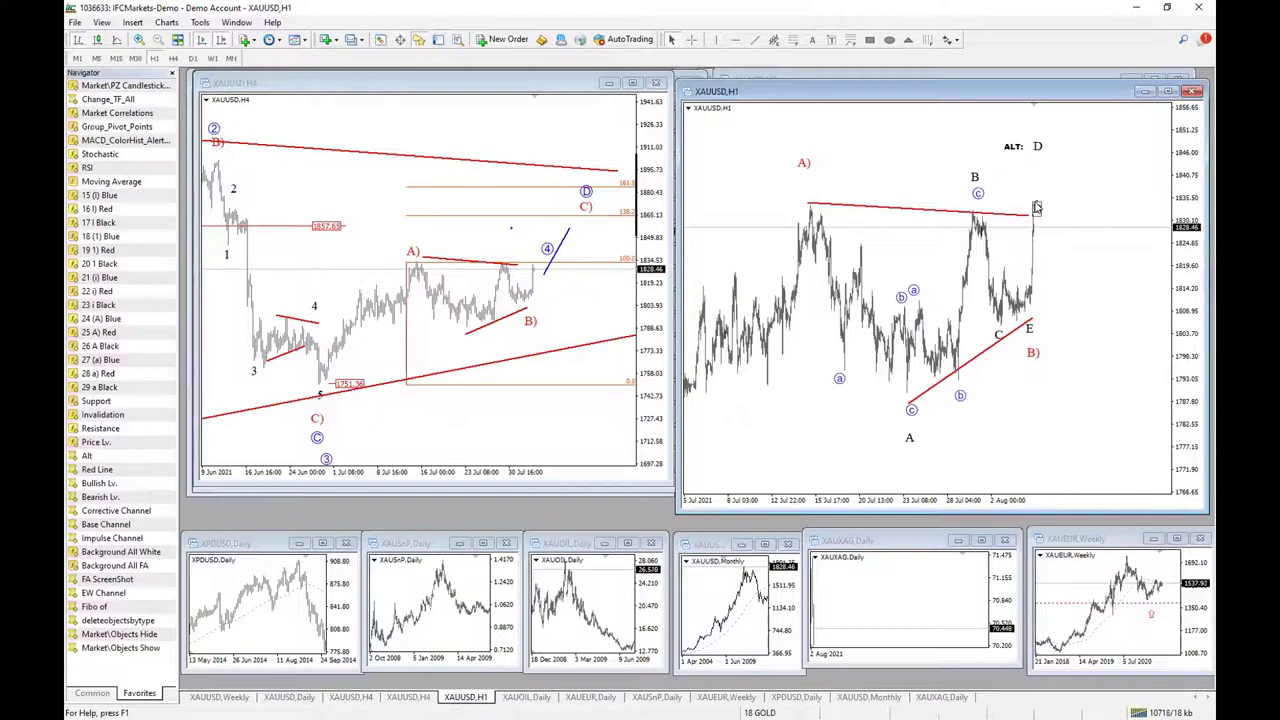
{"action": "left_click_drag", "start_coordinate": [1030, 332], "coordinate": [1044, 322]}
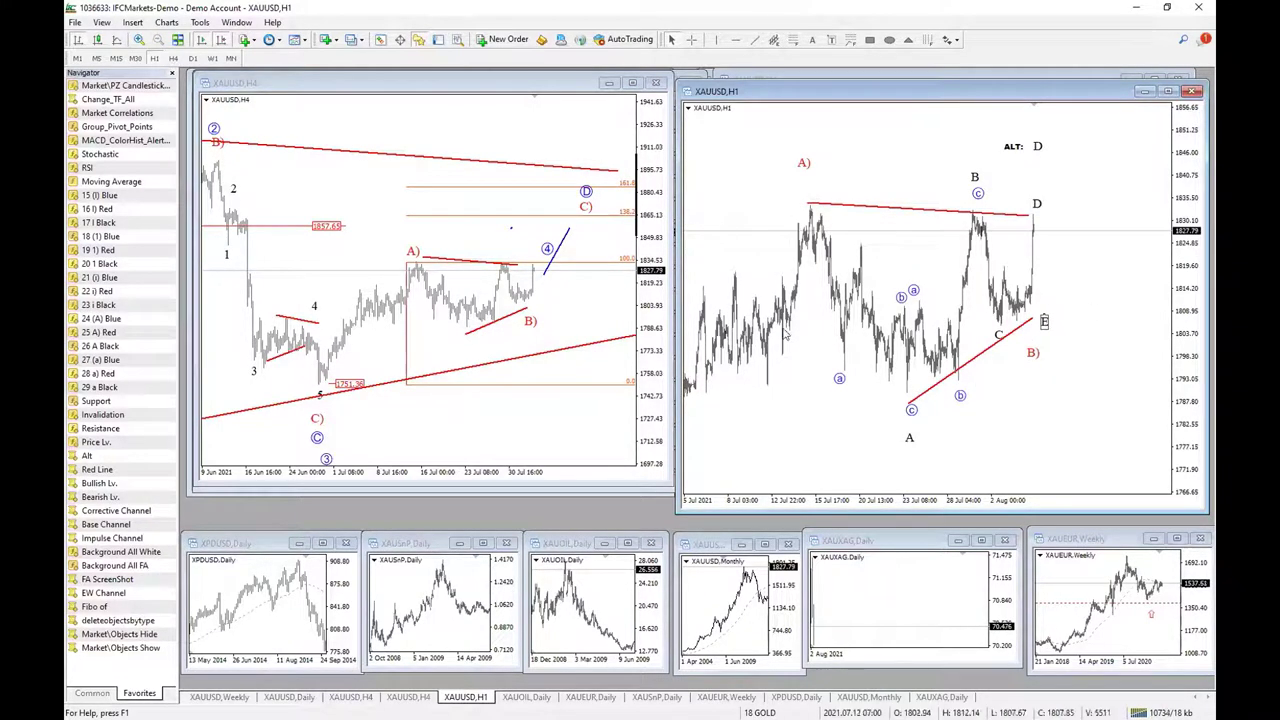
{"action": "mouse_move", "coordinate": [1044, 320]}
{"action": "left_mouse_down"}
{"action": "mouse_move", "coordinate": [1051, 296]}
{"action": "mouse_move", "coordinate": [1049, 316]}
{"action": "left_mouse_up"}
{"action": "left_click_drag", "start_coordinate": [1042, 203], "coordinate": [1018, 248]}
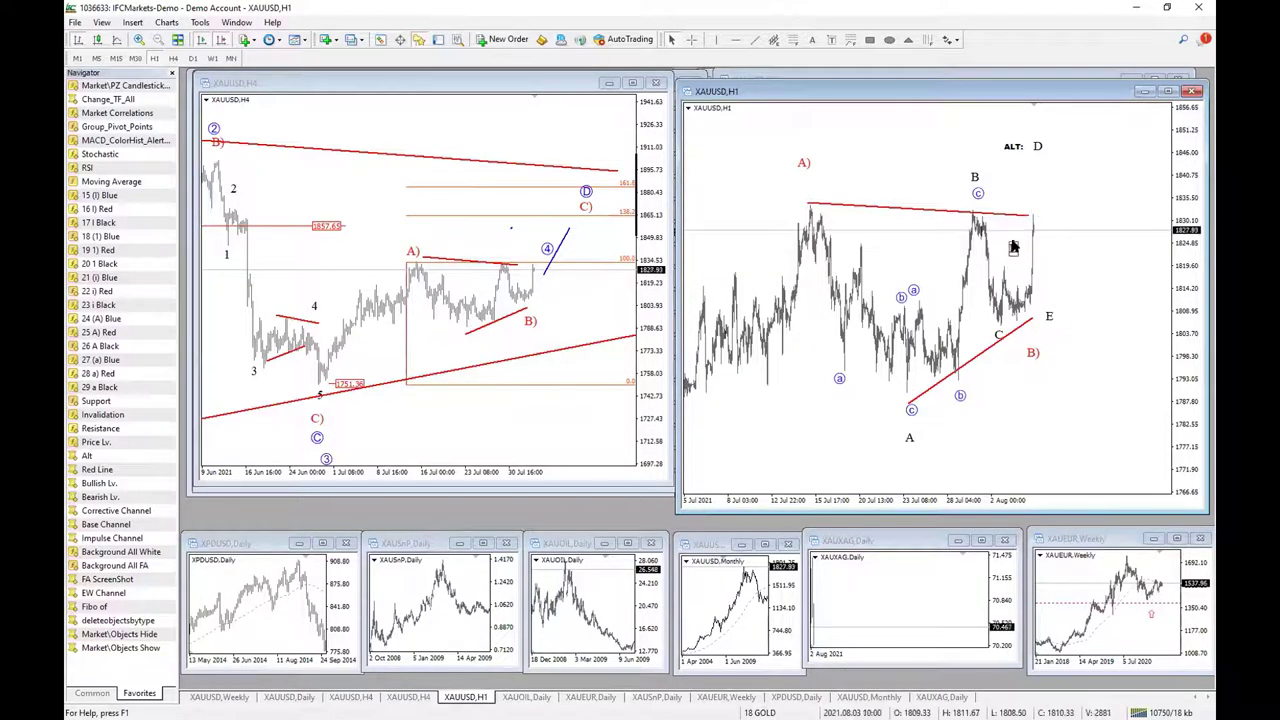
{"action": "left_click", "coordinate": [759, 712]}
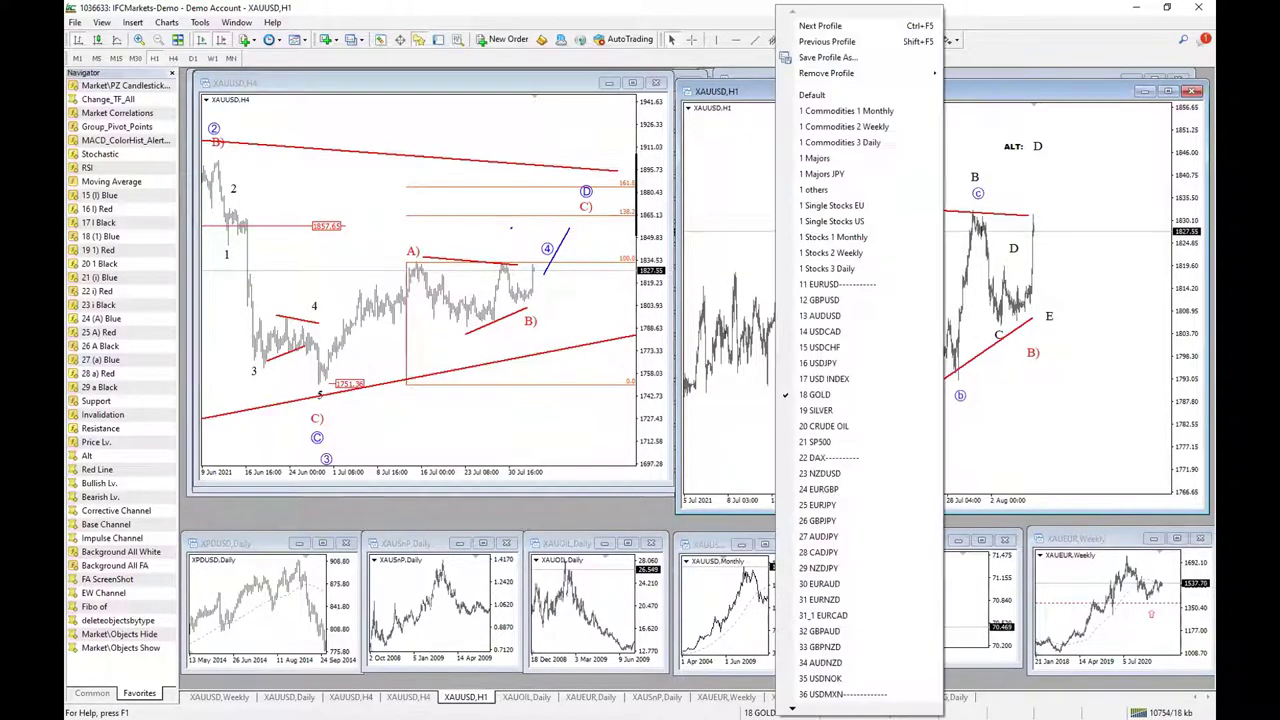
Load the 21 SP500 profile and frame the recent bars on the daily chart
{"action": "left_click", "coordinate": [845, 441]}
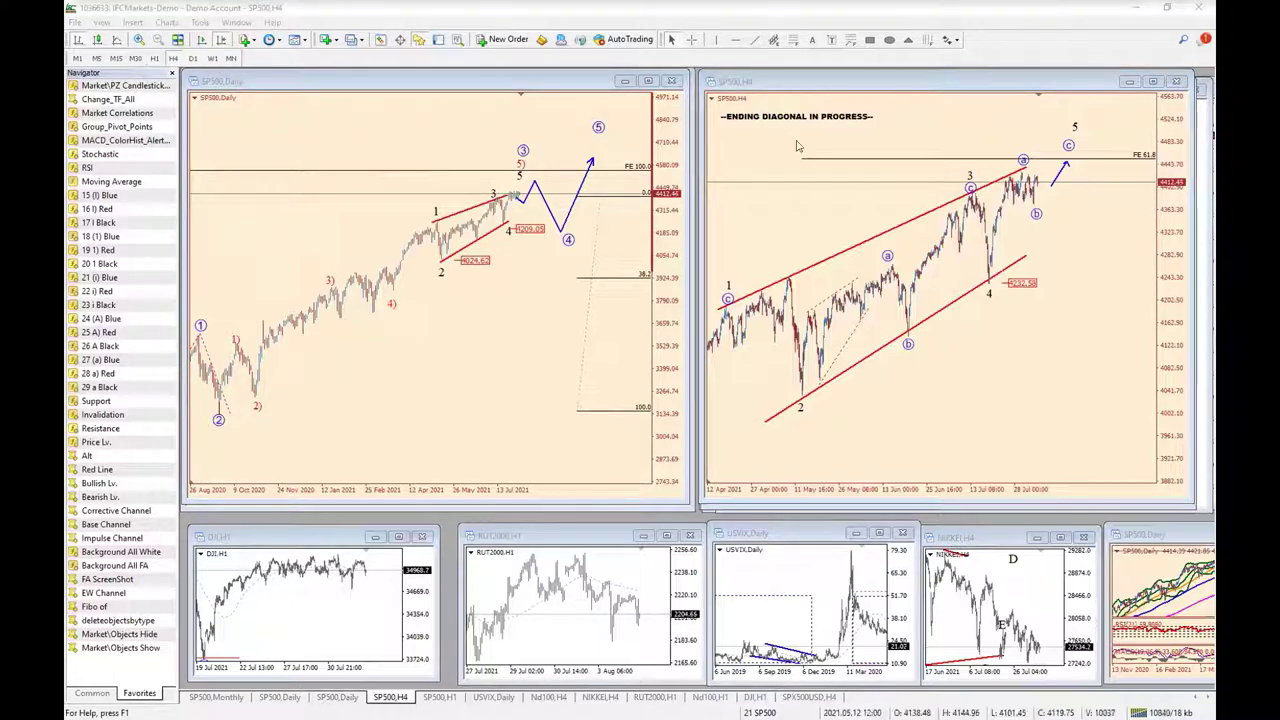
{"action": "left_click_drag", "start_coordinate": [380, 356], "coordinate": [412, 354]}
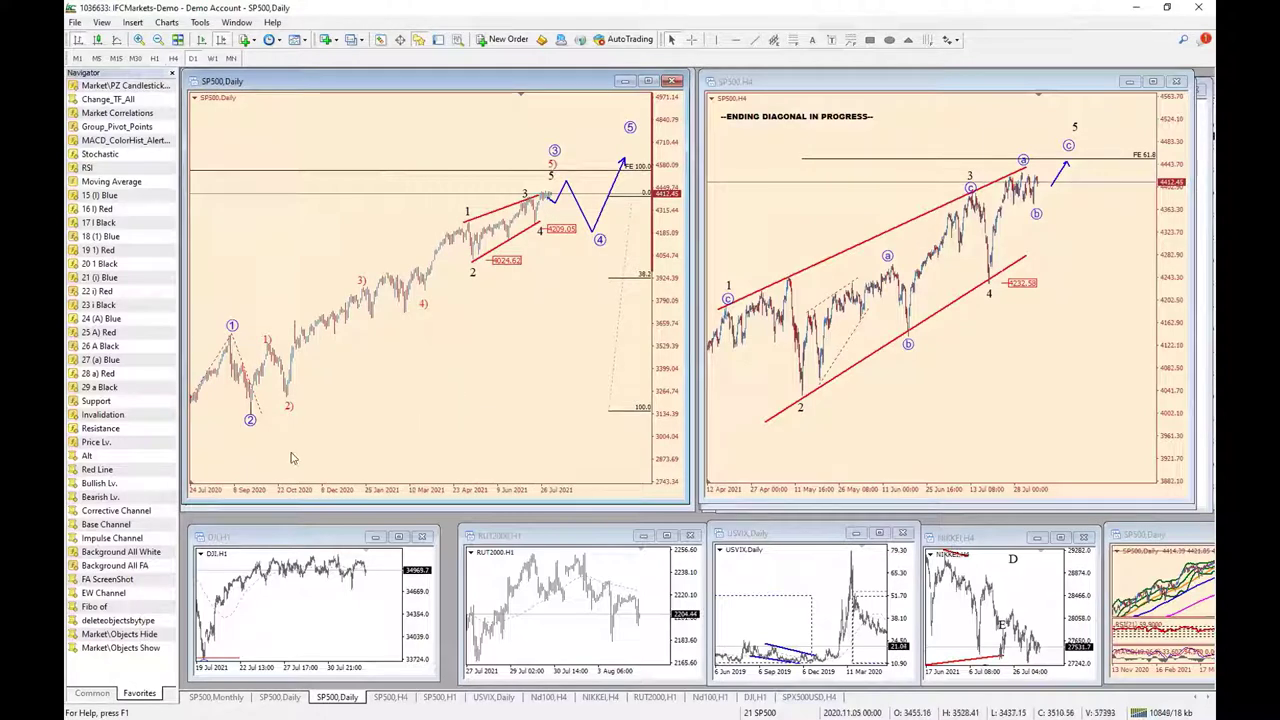
{"action": "left_click_drag", "start_coordinate": [388, 412], "coordinate": [372, 425]}
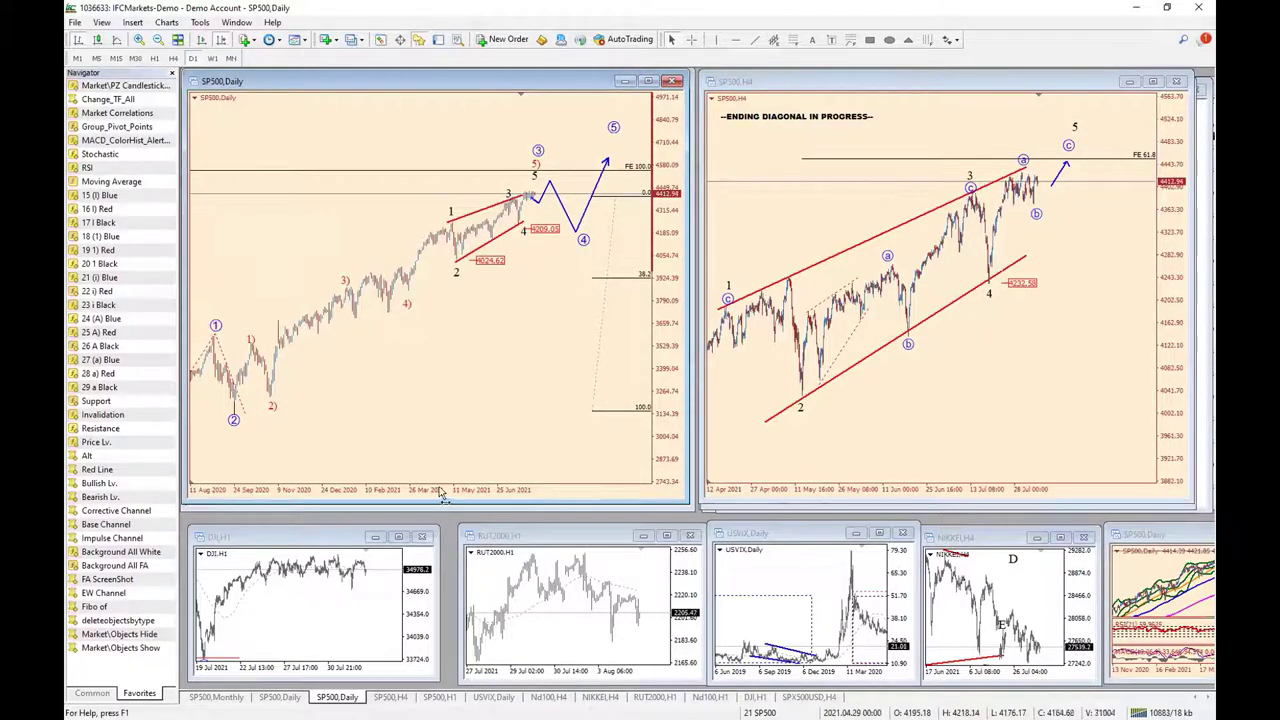
{"action": "left_click_drag", "start_coordinate": [440, 490], "coordinate": [556, 319]}
{"action": "scroll", "coordinate": [556, 319], "scroll_direction": "up", "scroll_amount": 3}
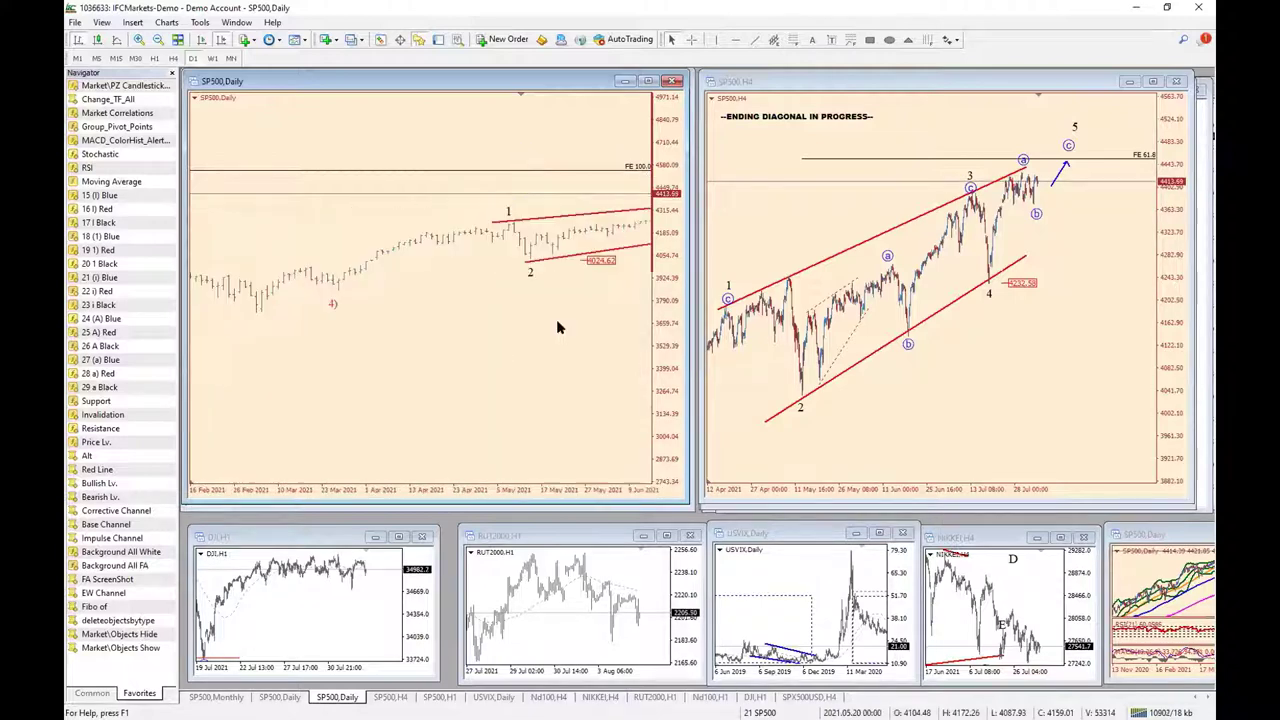
{"action": "scroll", "coordinate": [563, 338], "scroll_direction": "down", "scroll_amount": 5}
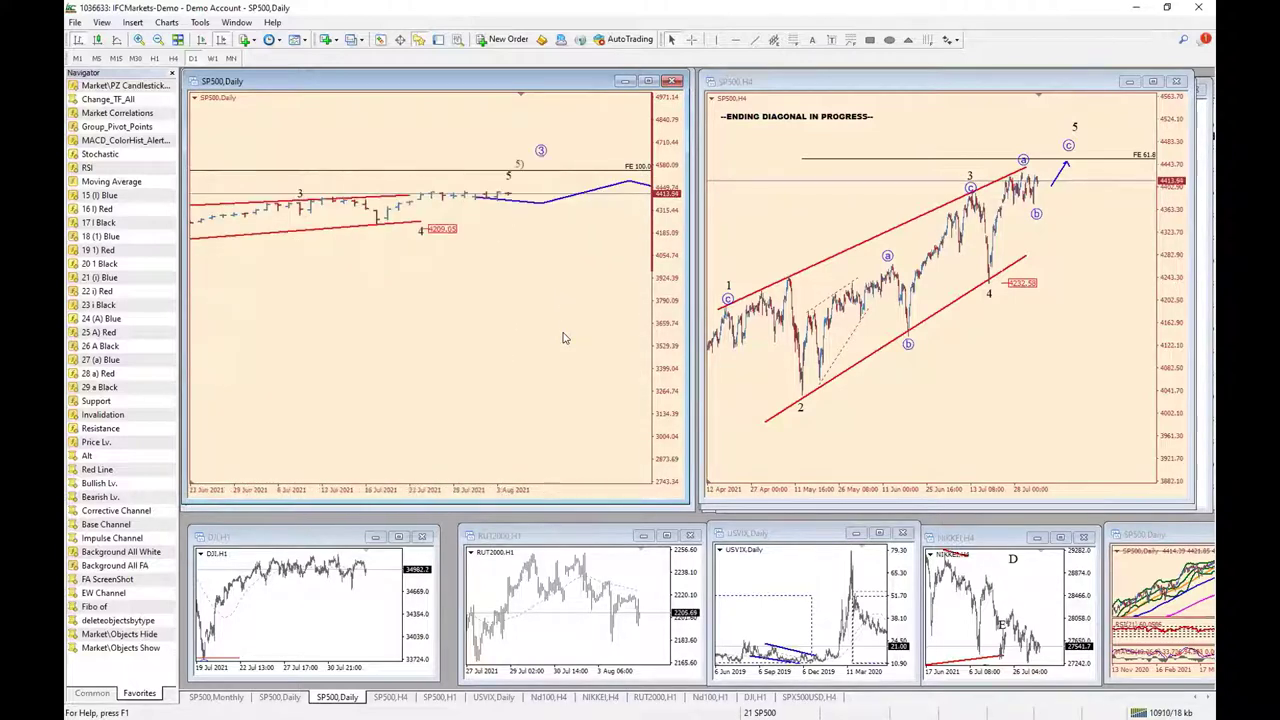
{"action": "left_click_drag", "start_coordinate": [665, 404], "coordinate": [556, 345]}
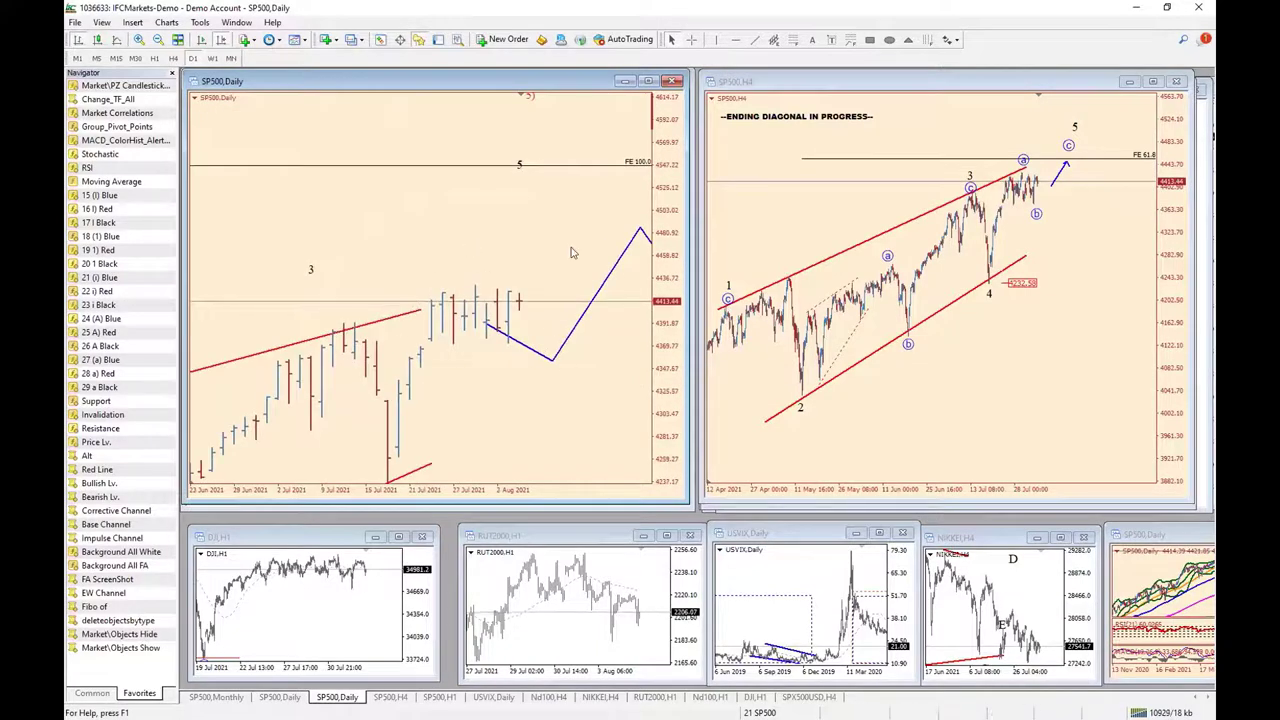
Draw a dark orange rectangle around the latest SP500 daily bars, then show the H1 chart
{"action": "left_click", "coordinate": [869, 40]}
{"action": "left_click_drag", "start_coordinate": [412, 278], "coordinate": [542, 350]}
{"action": "left_click", "coordinate": [700, 423]}
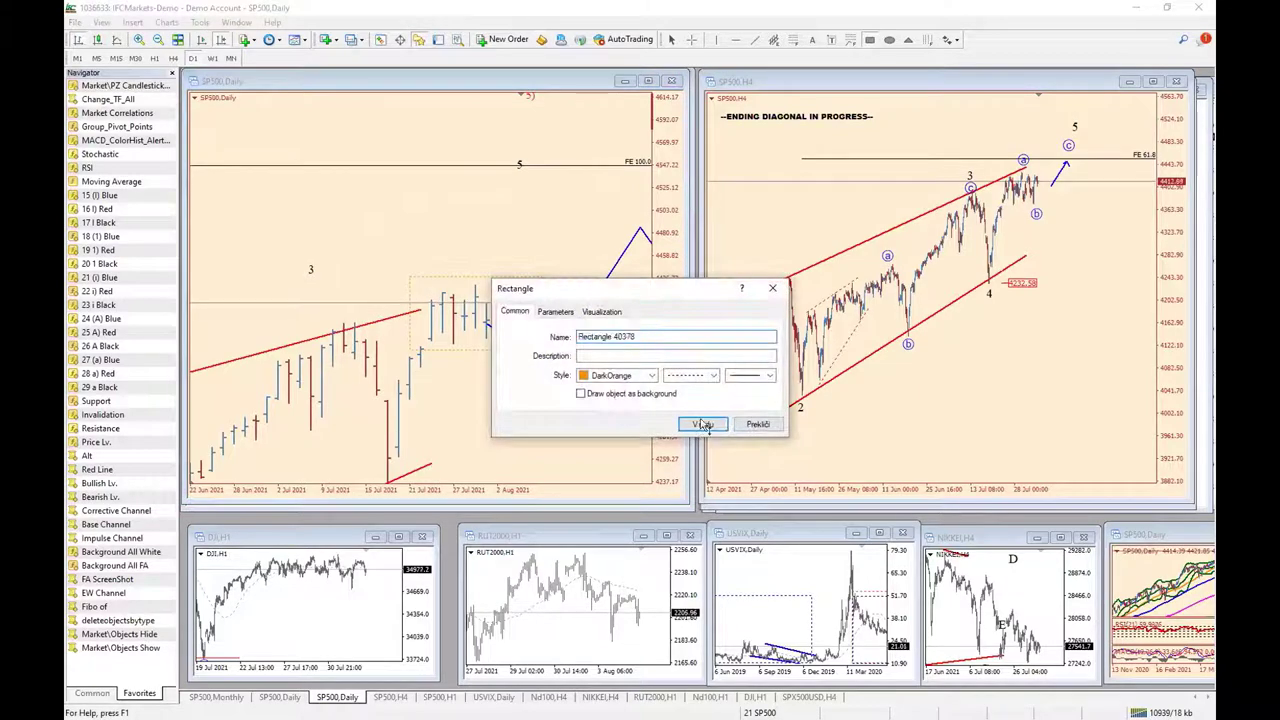
{"action": "left_click_drag", "start_coordinate": [387, 443], "coordinate": [530, 365]}
{"action": "left_click_drag", "start_coordinate": [503, 491], "coordinate": [487, 495]}
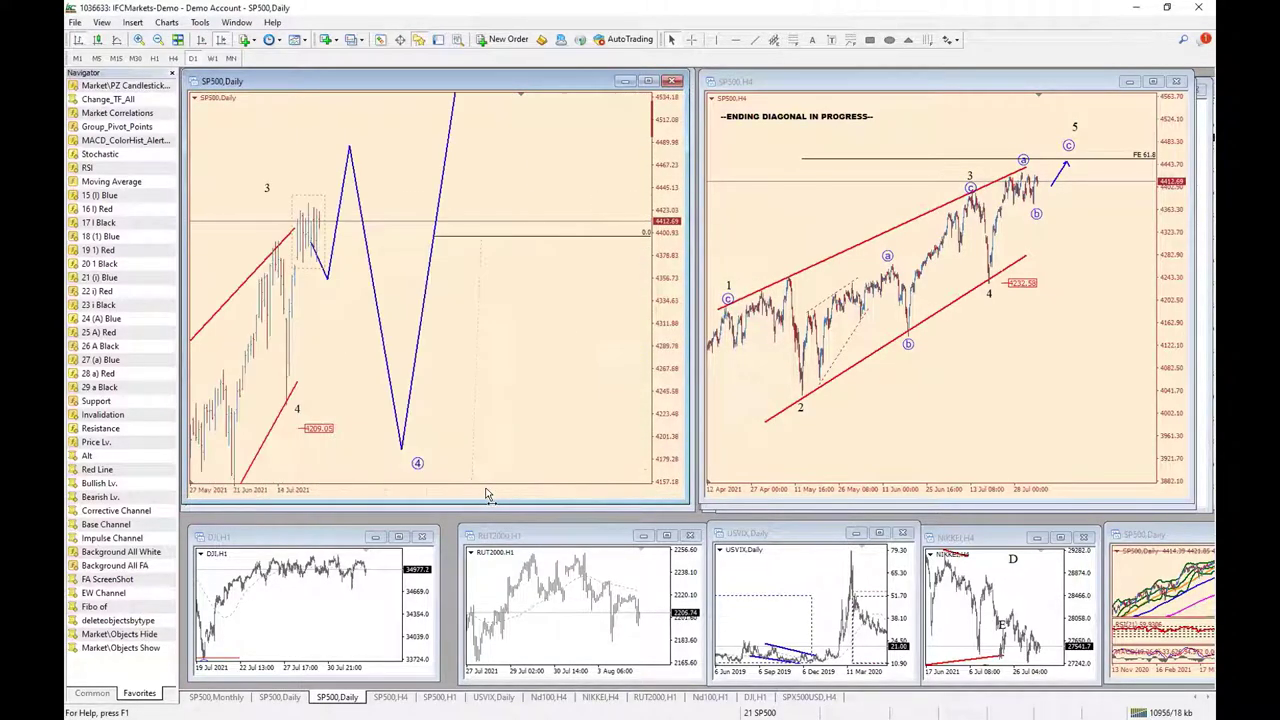
{"action": "left_click_drag", "start_coordinate": [540, 408], "coordinate": [670, 283]}
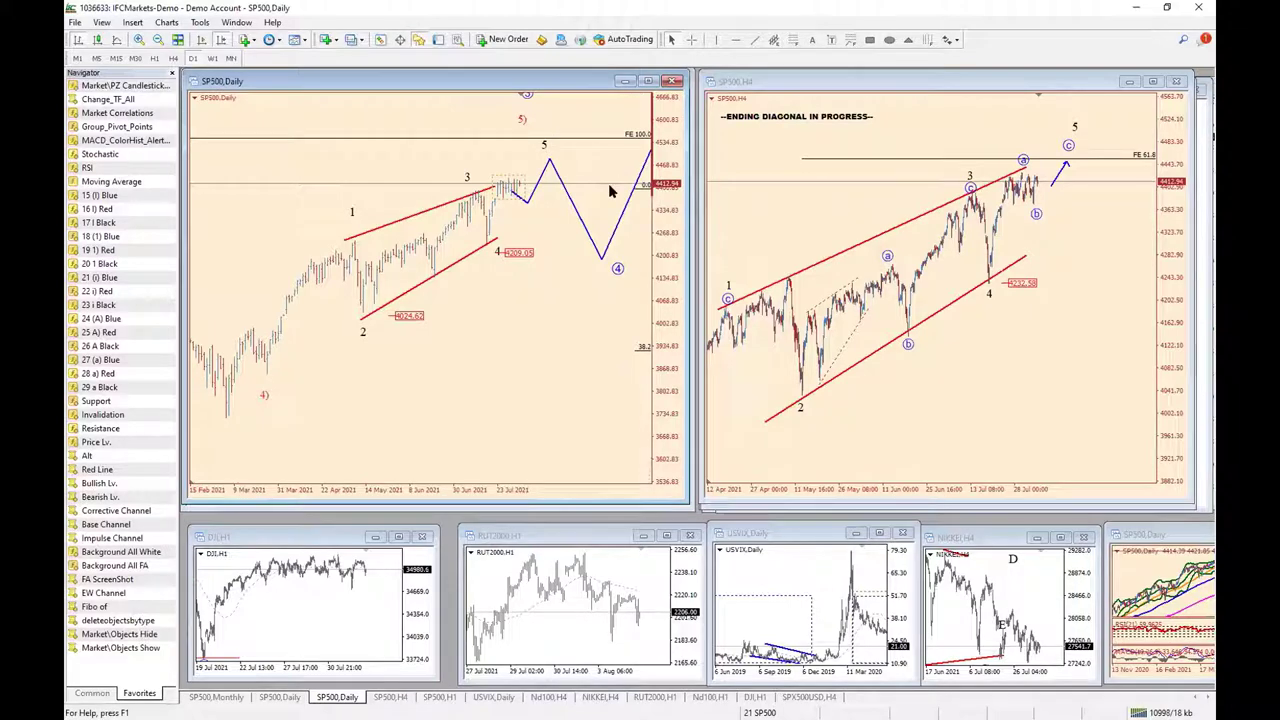
{"action": "left_click", "coordinate": [440, 697]}
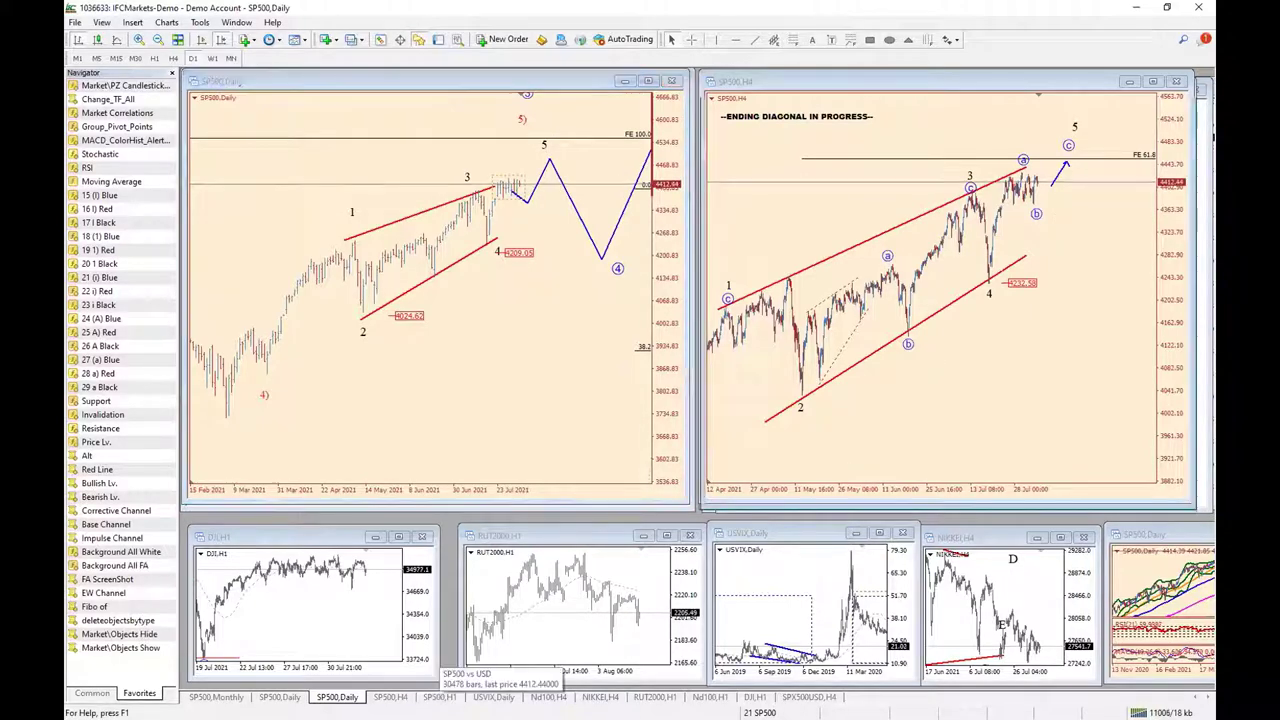
{"action": "left_click_drag", "start_coordinate": [1163, 266], "coordinate": [1165, 283]}
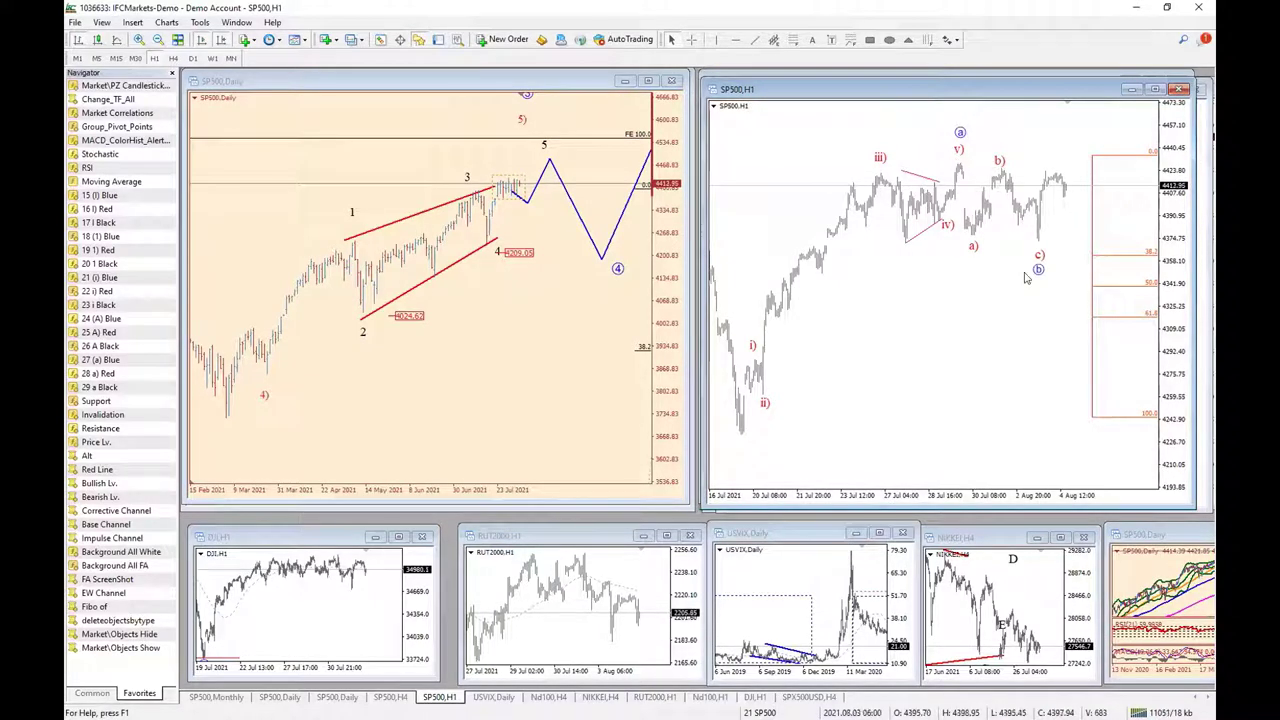
Measure the move up from the latest bar on the SP500 hourly chart
{"action": "middle_click", "coordinate": [1025, 278]}
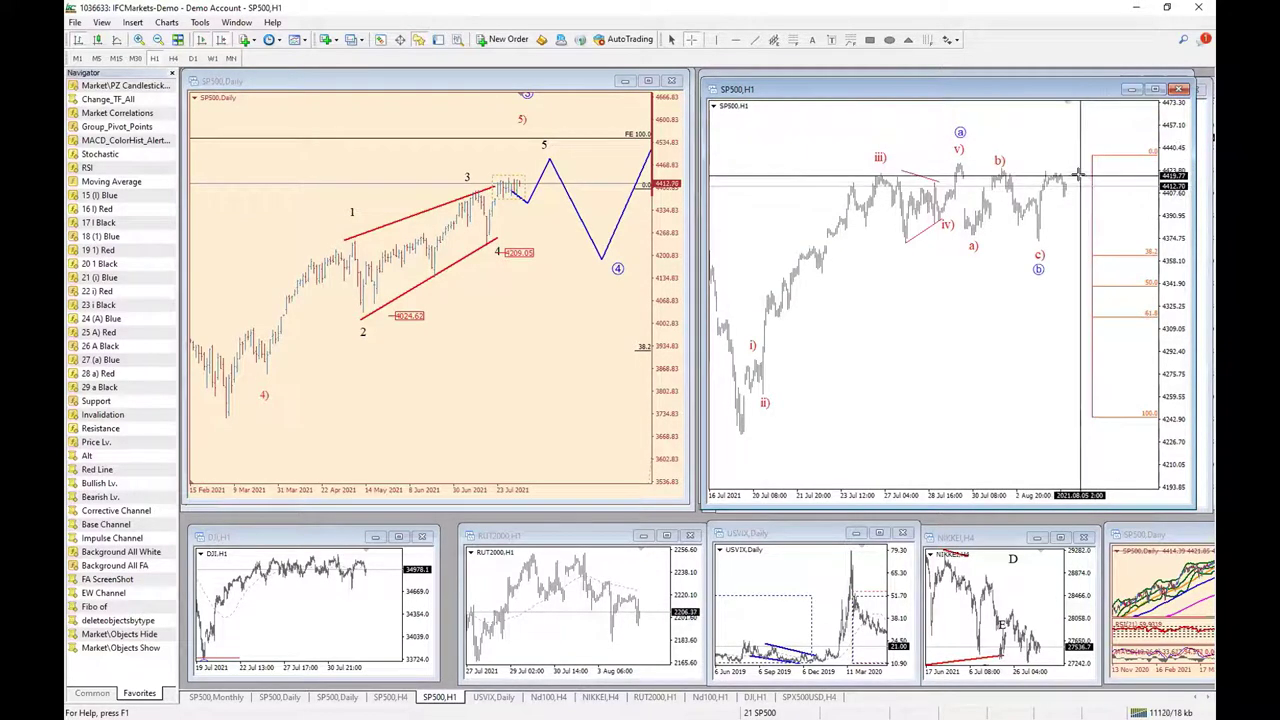
{"action": "left_click_drag", "start_coordinate": [1080, 178], "coordinate": [1088, 90]}
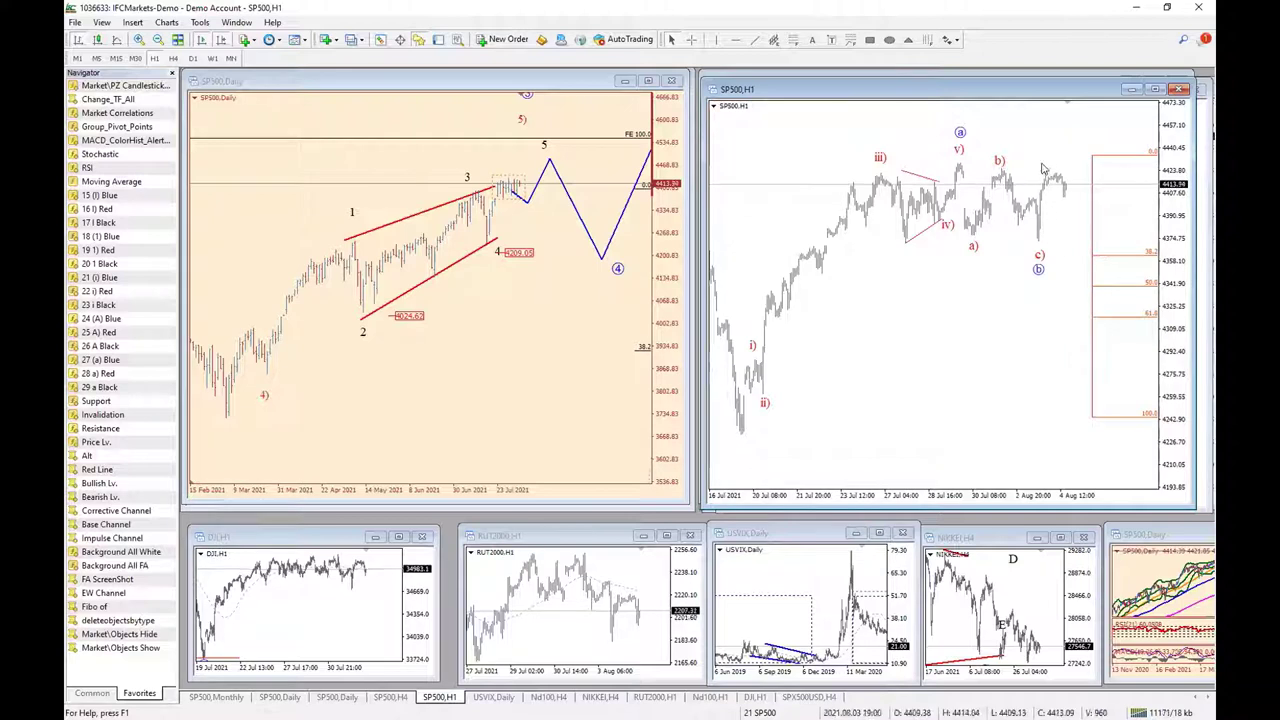
{"action": "middle_click", "coordinate": [1066, 210]}
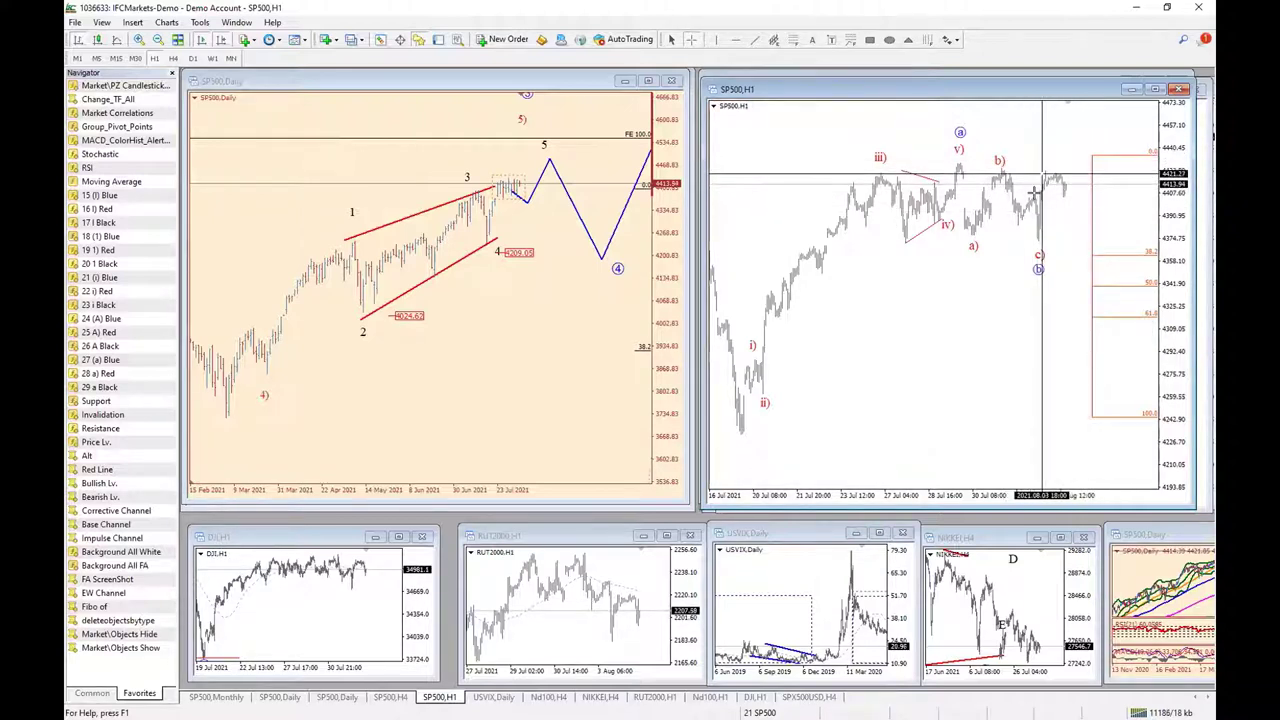
{"action": "middle_click", "coordinate": [1079, 244]}
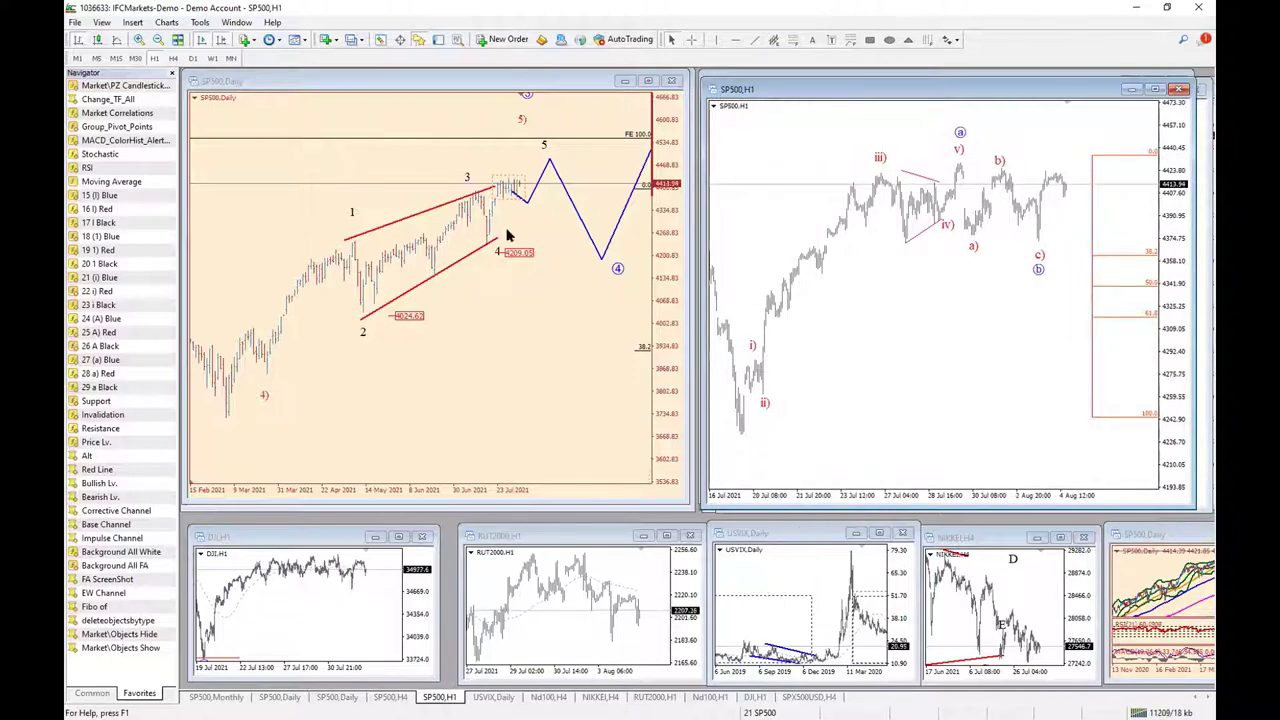
Rescale the SP500 daily chart to show targets, then load the 22 DAX profile
{"action": "mouse_move", "coordinate": [477, 491]}
{"action": "left_mouse_down"}
{"action": "mouse_move", "coordinate": [500, 491]}
{"action": "mouse_move", "coordinate": [462, 492]}
{"action": "left_mouse_up"}
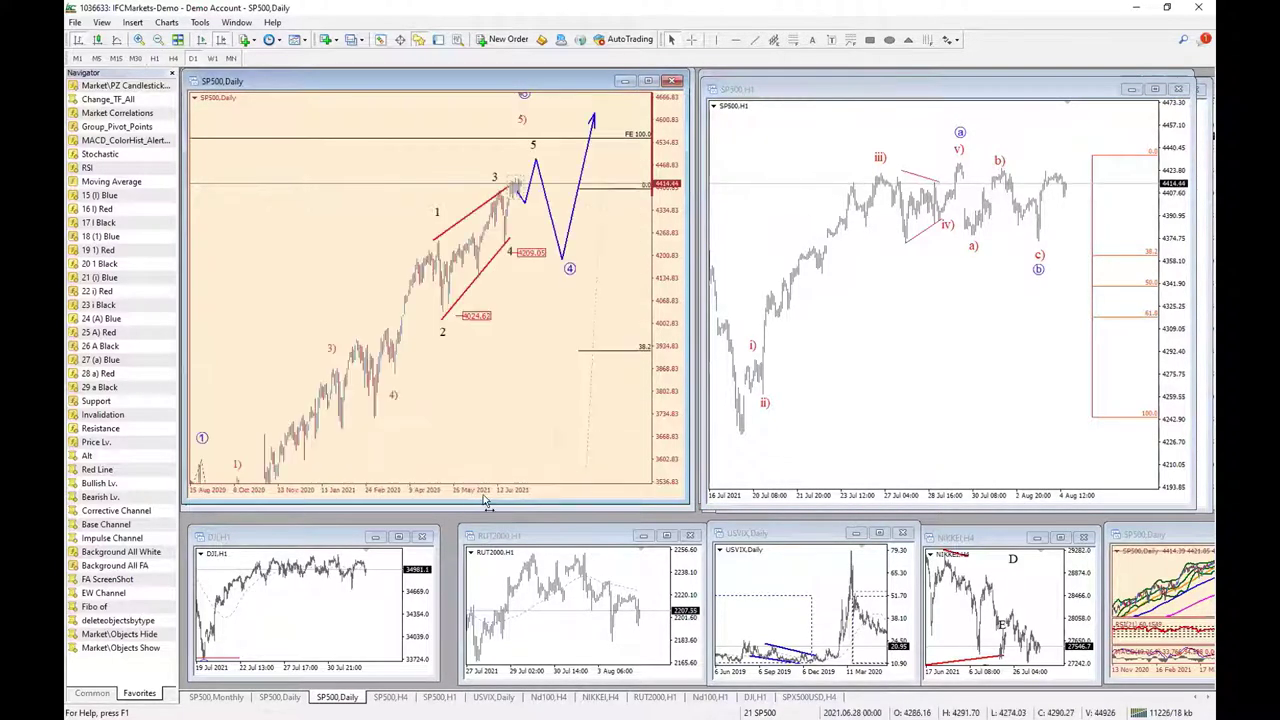
{"action": "left_click_drag", "start_coordinate": [680, 250], "coordinate": [680, 290]}
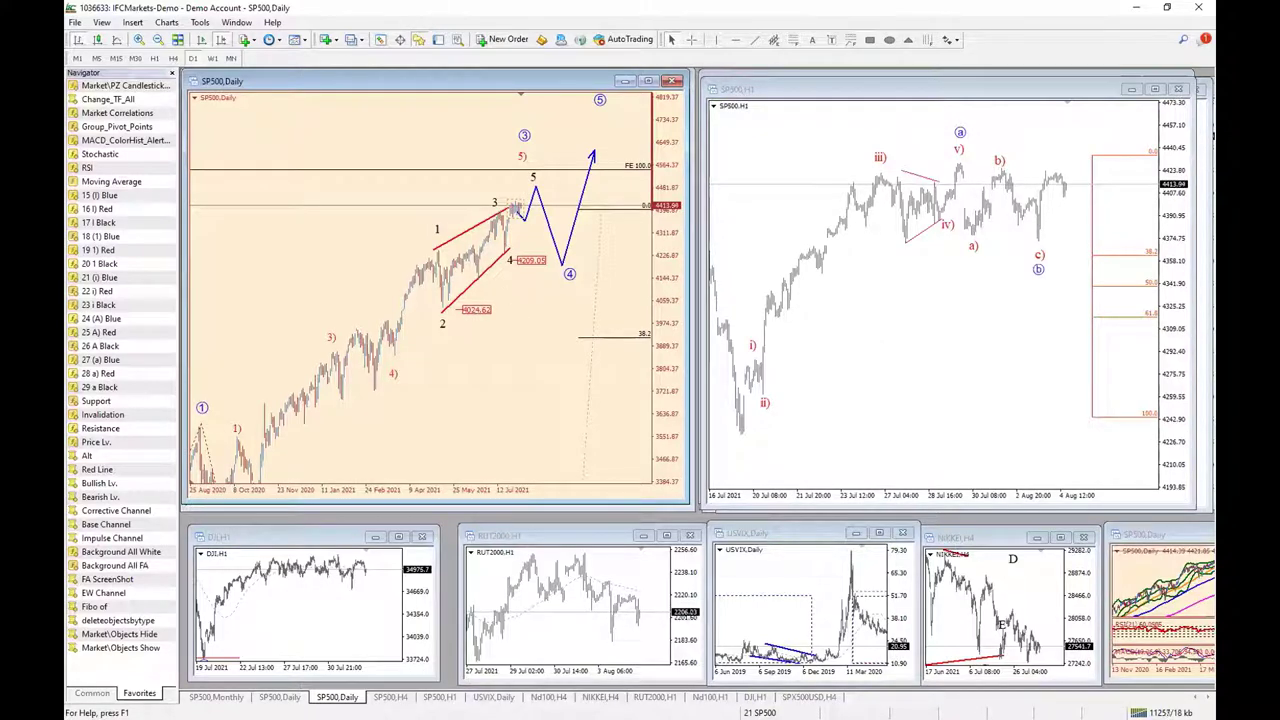
{"action": "left_click", "coordinate": [760, 712]}
{"action": "left_click", "coordinate": [840, 462]}
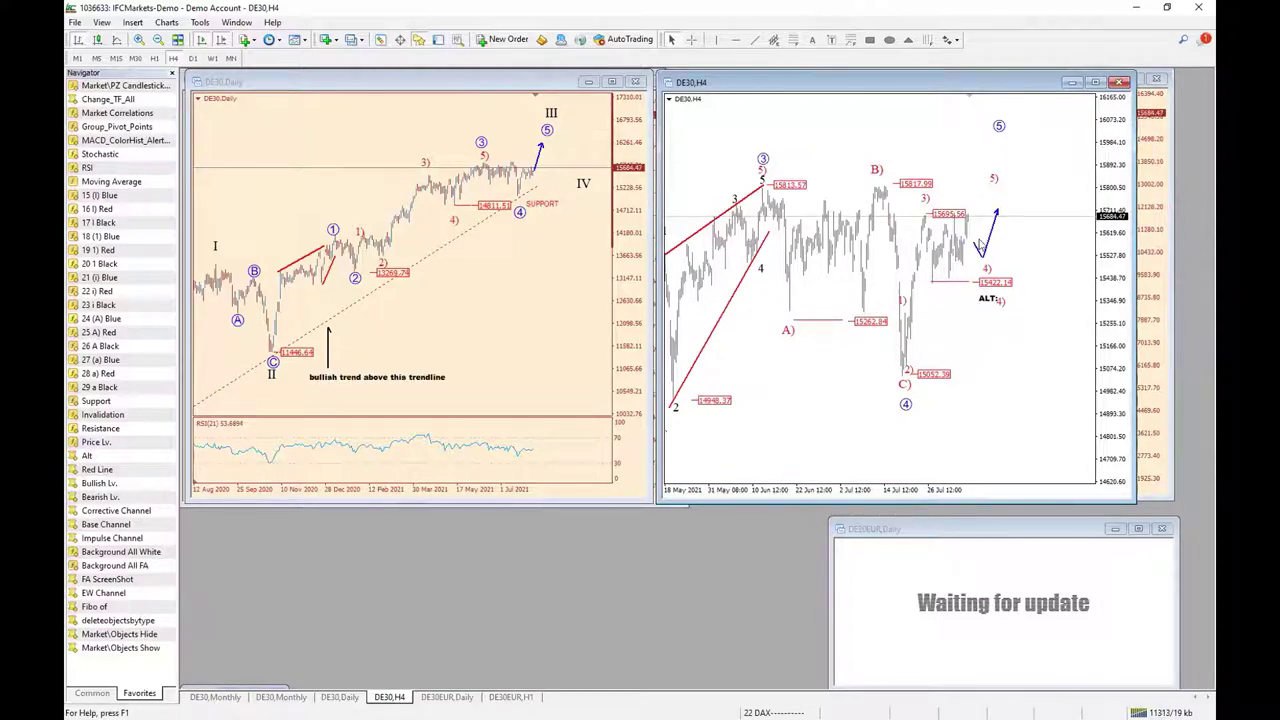
Read prices on the DE30 4-hour chart near the 15422 wave 4) low
{"action": "middle_click", "coordinate": [988, 177]}
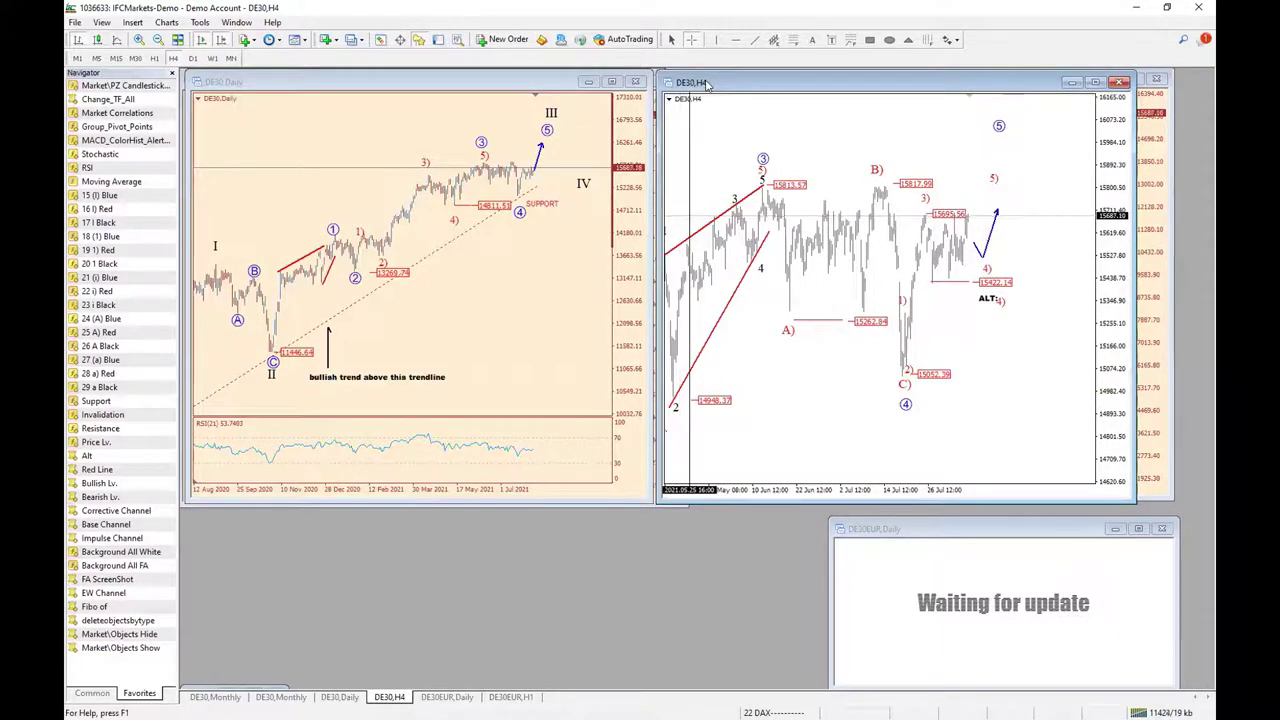
{"action": "left_click", "coordinate": [815, 167]}
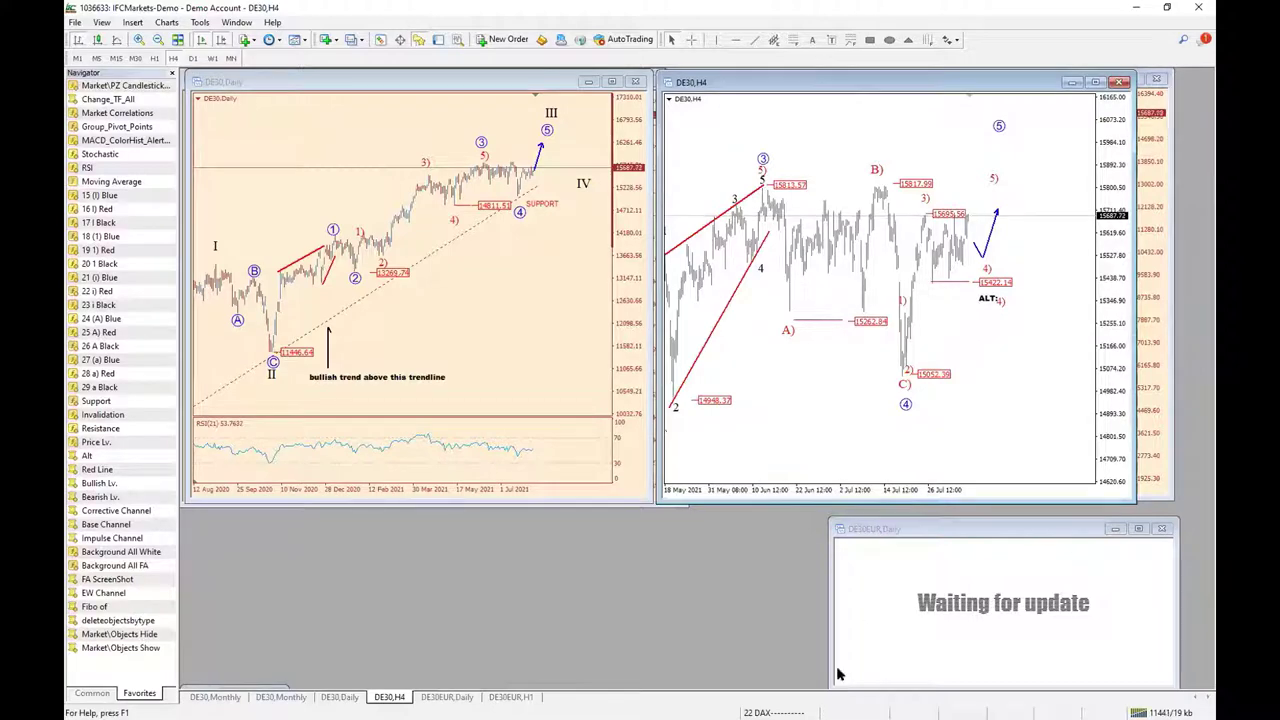
{"action": "left_click", "coordinate": [773, 712]}
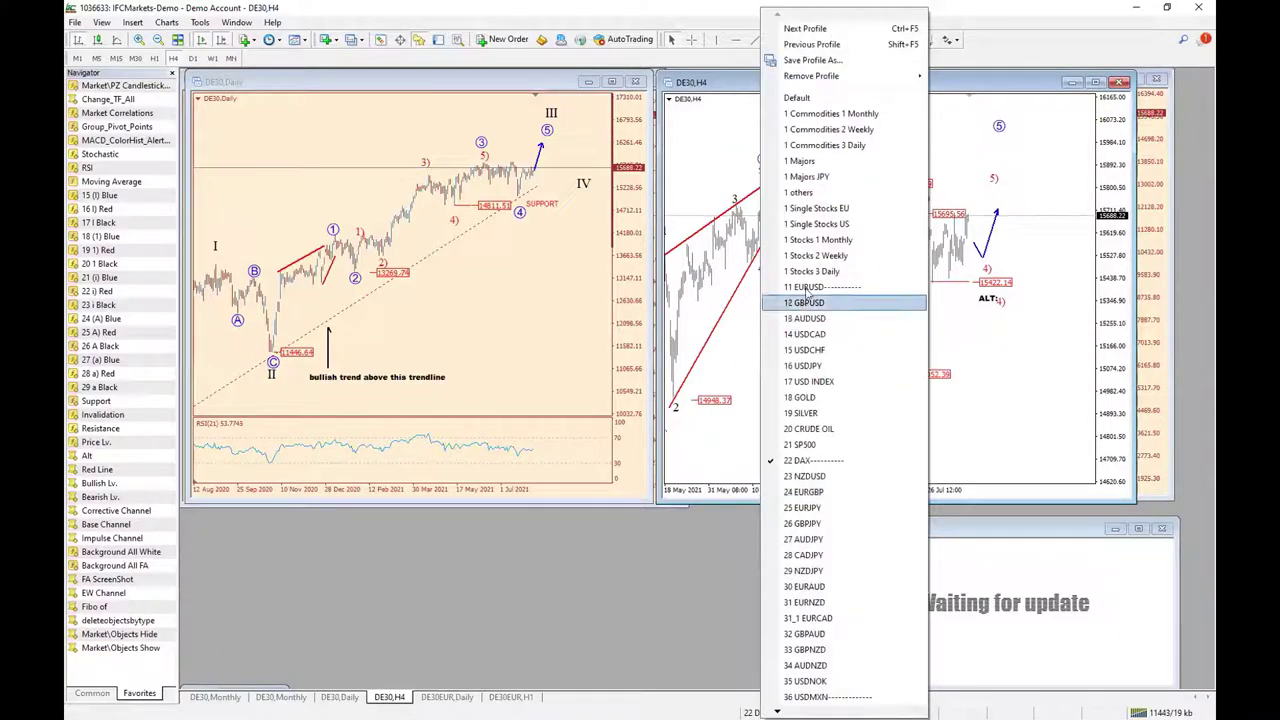
Load 16 USDJPY, widen the daily chart's price range, and check support near 107.45
{"action": "left_click", "coordinate": [835, 368]}
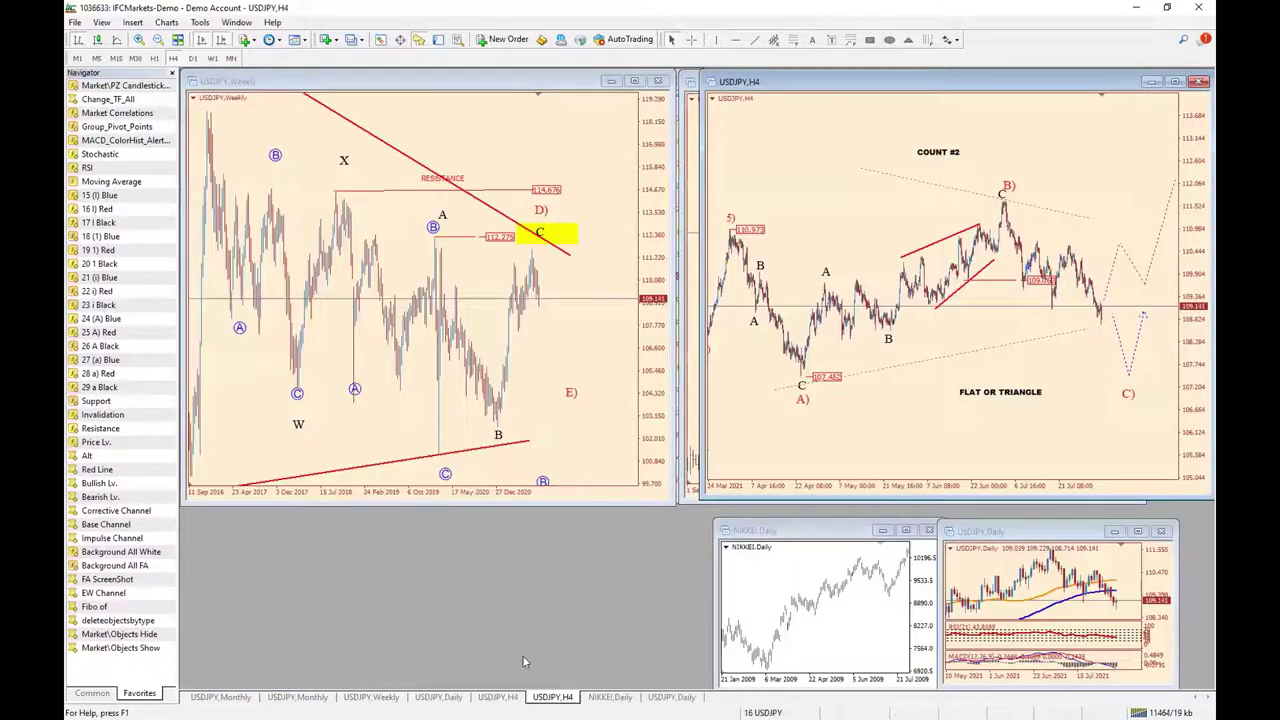
{"action": "left_click", "coordinate": [438, 696]}
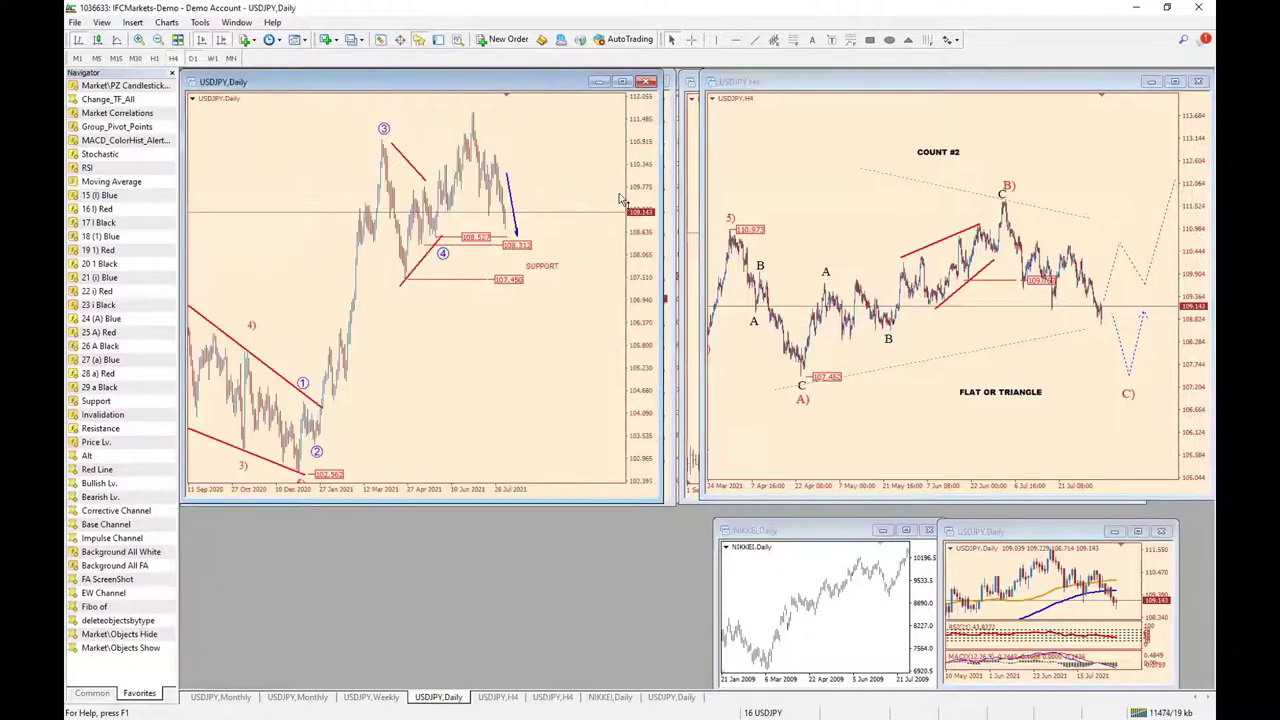
{"action": "left_click_drag", "start_coordinate": [648, 197], "coordinate": [648, 183]}
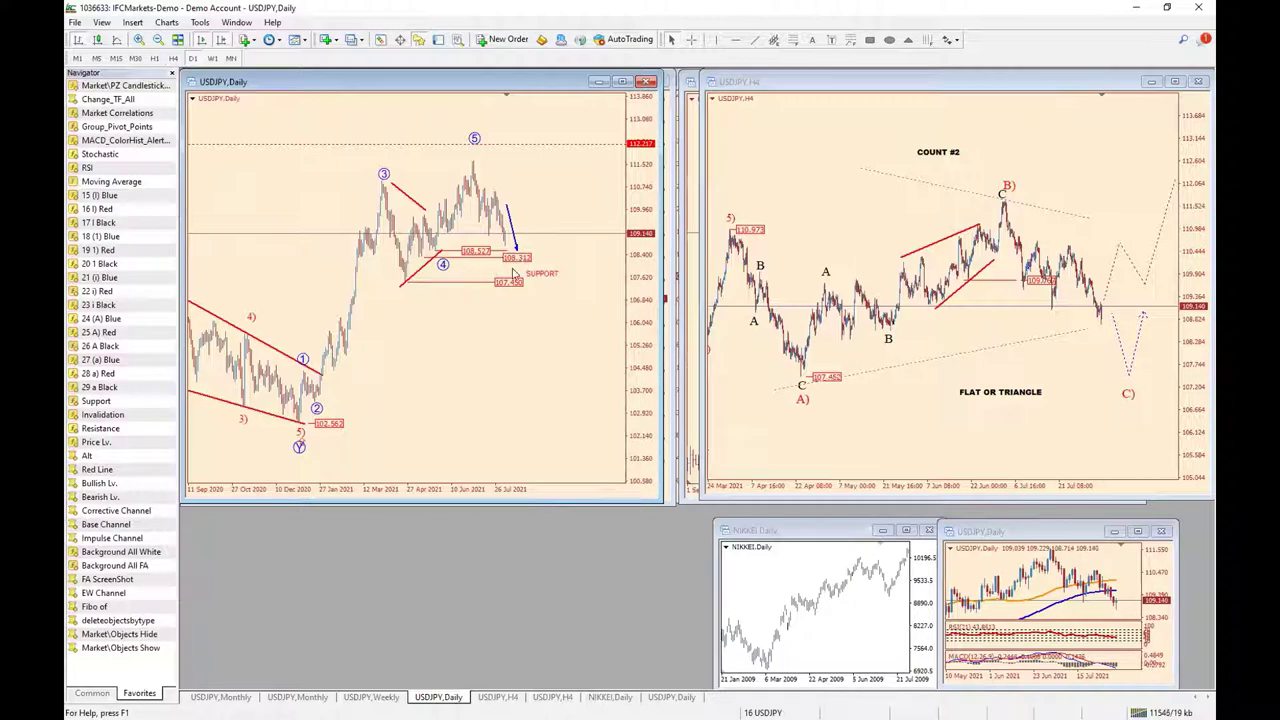
{"action": "middle_click", "coordinate": [514, 258]}
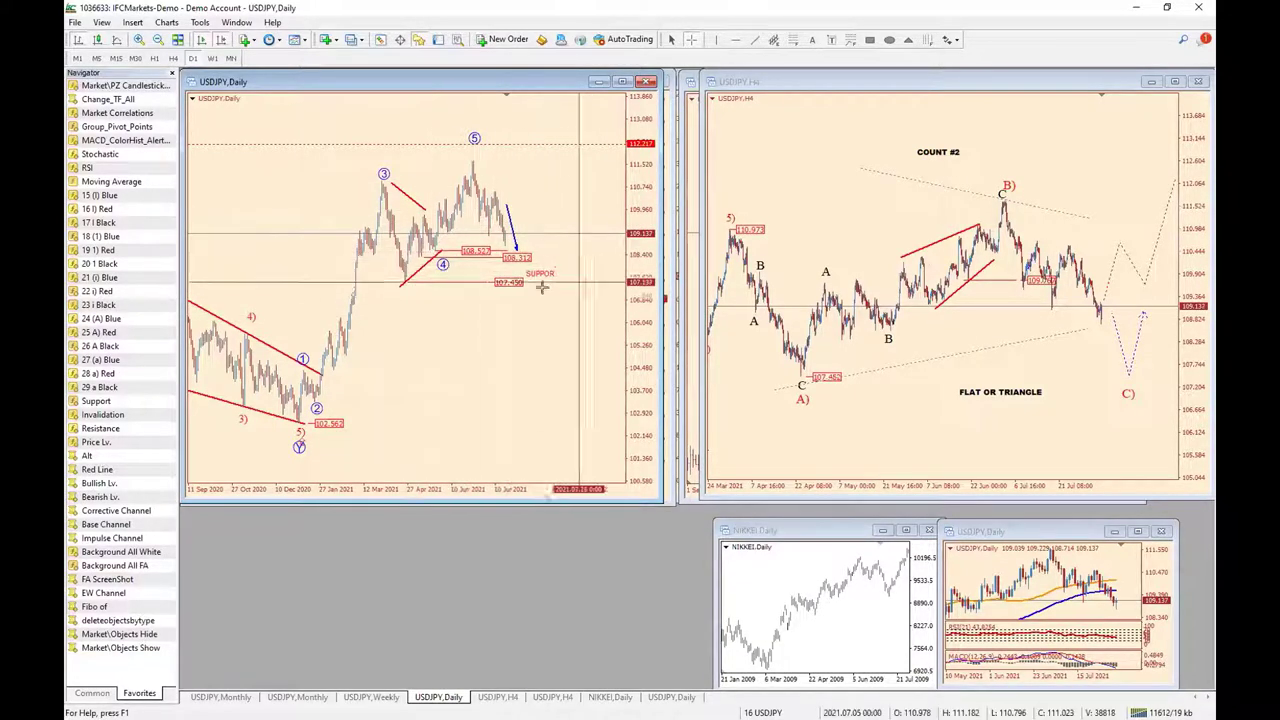
{"action": "left_click", "coordinate": [480, 288]}
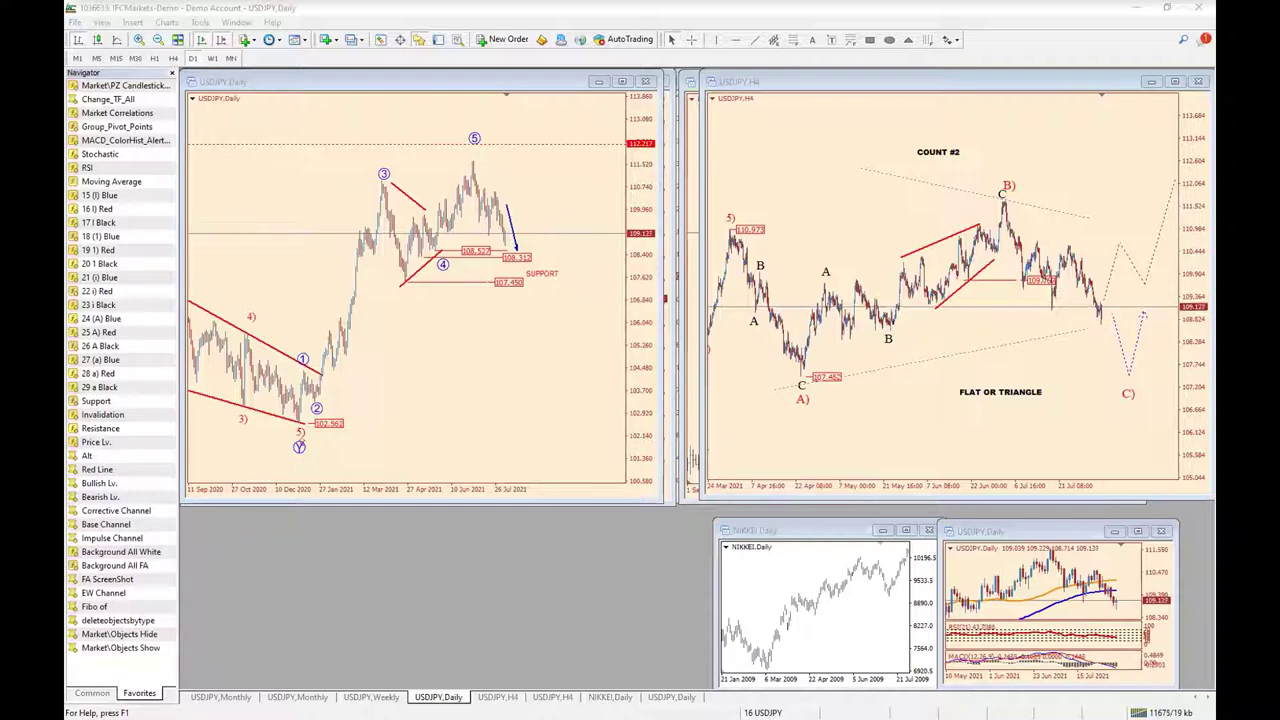
On the T-Note chart, raise the dashed trendline's lower end and move the wave C point
{"action": "key", "text": "alt+Tab"}
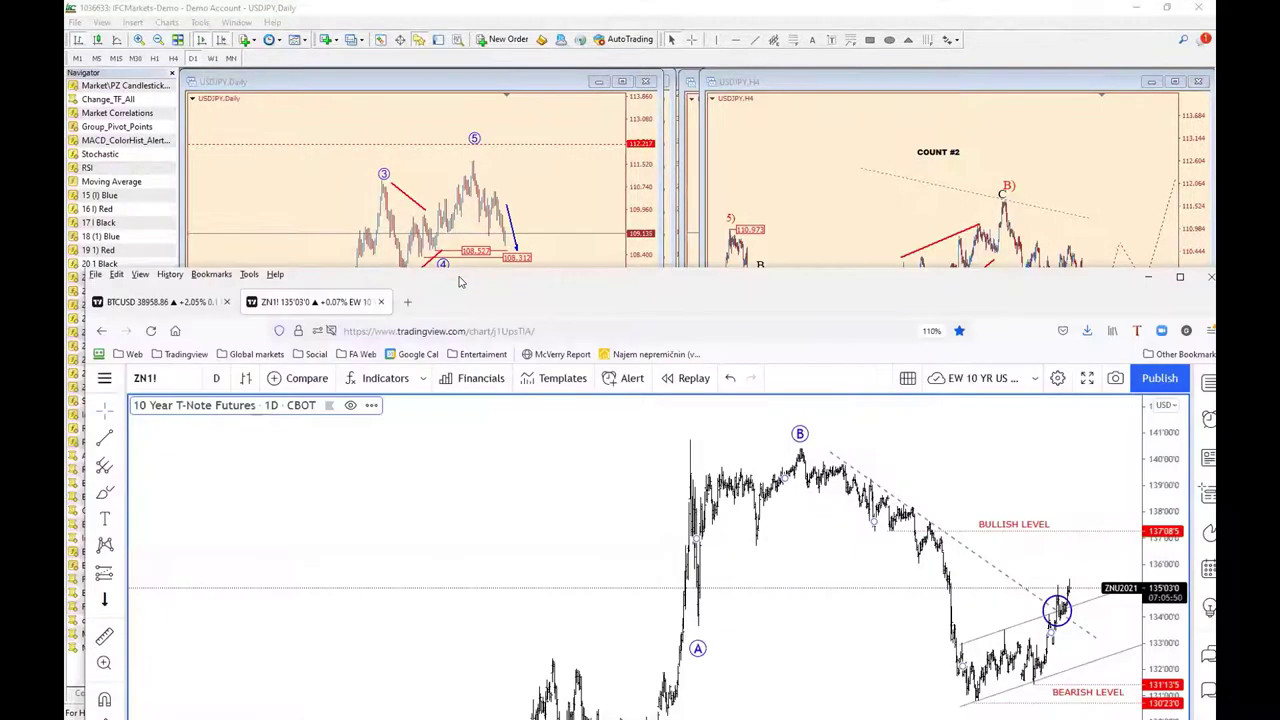
{"action": "left_click_drag", "start_coordinate": [478, 411], "coordinate": [400, 391]}
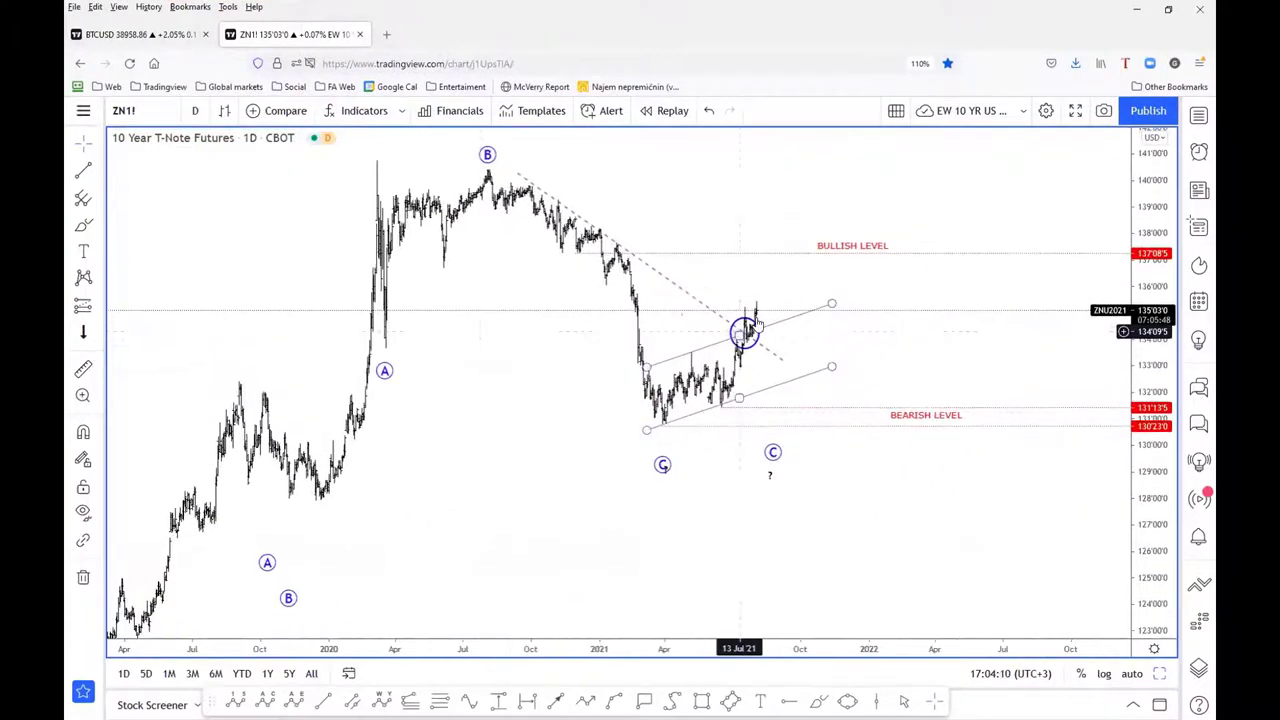
{"action": "left_click", "coordinate": [785, 365]}
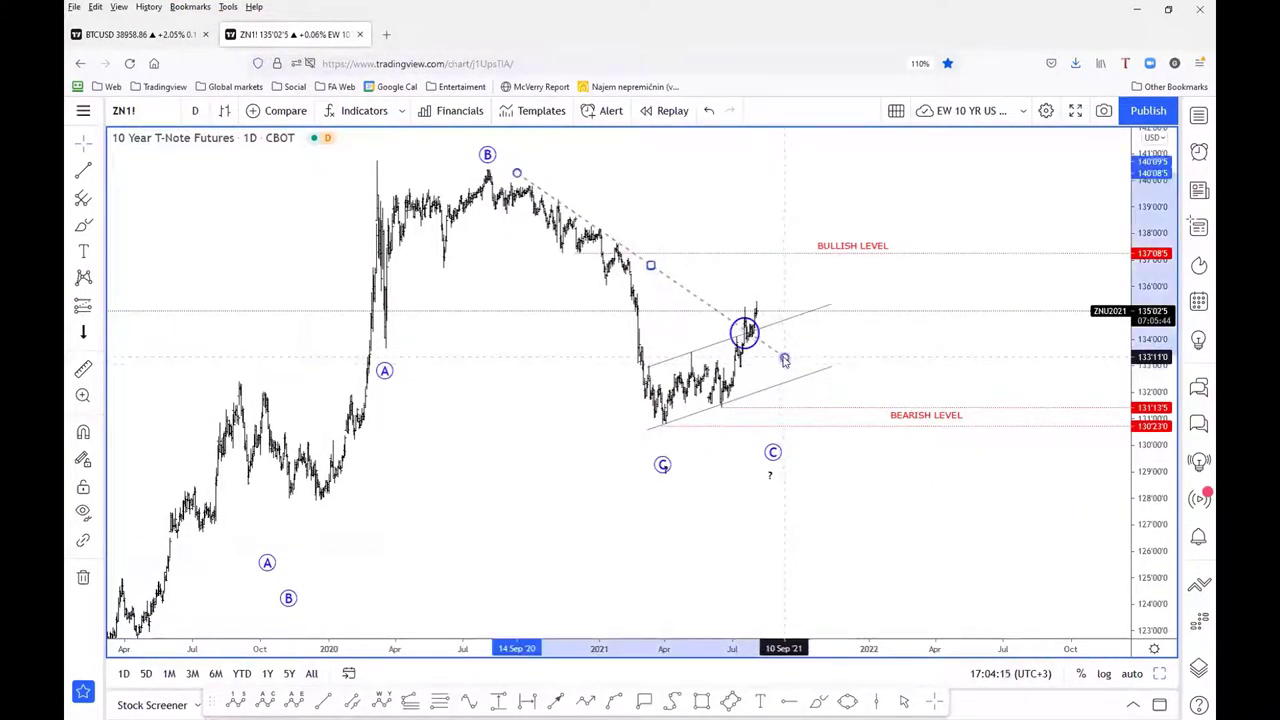
{"action": "left_click_drag", "start_coordinate": [785, 365], "coordinate": [784, 357]}
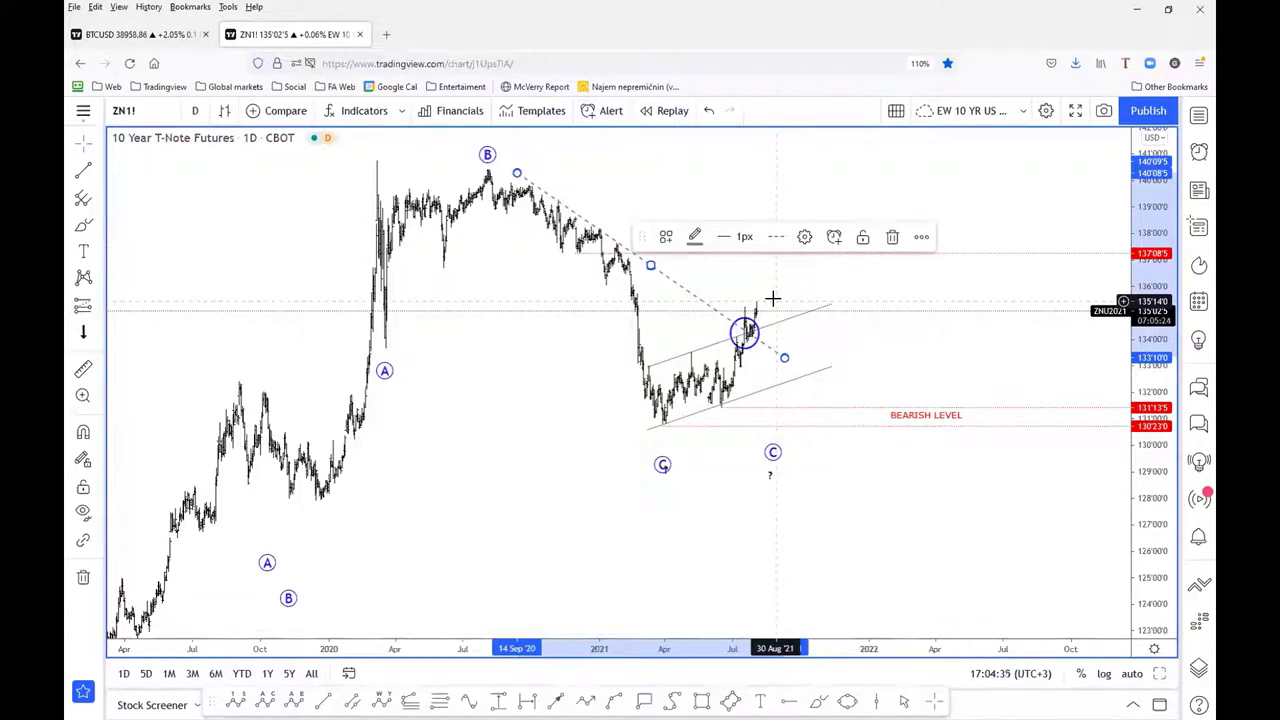
{"action": "left_click", "coordinate": [659, 458]}
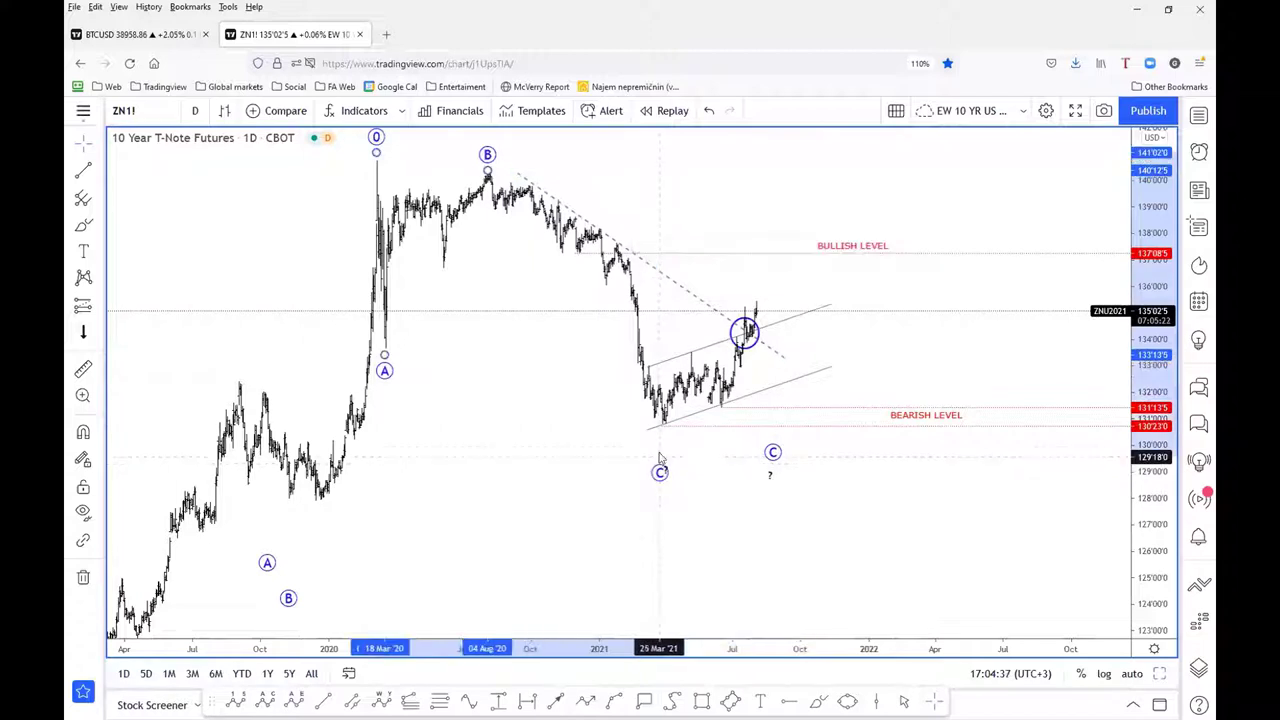
{"action": "mouse_move", "coordinate": [659, 458]}
{"action": "left_mouse_down"}
{"action": "mouse_move", "coordinate": [664, 440]}
{"action": "mouse_move", "coordinate": [668, 455]}
{"action": "left_mouse_up"}
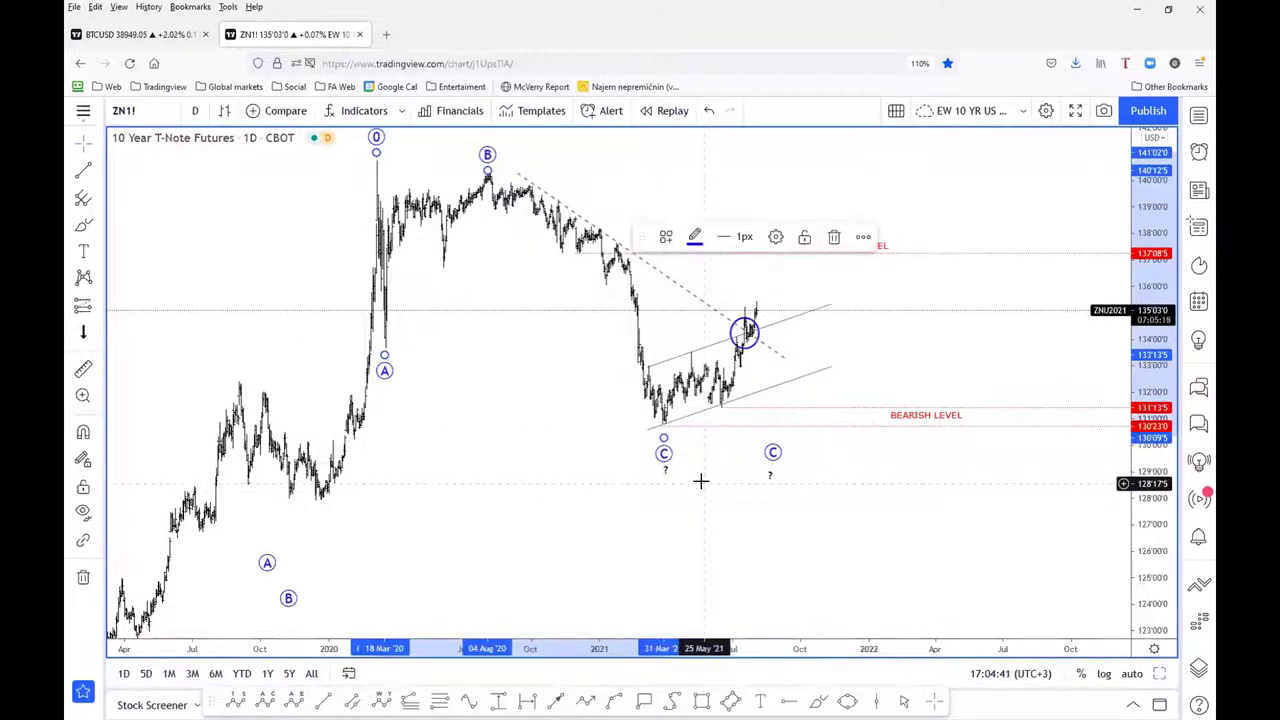
{"action": "left_click", "coordinate": [685, 529]}
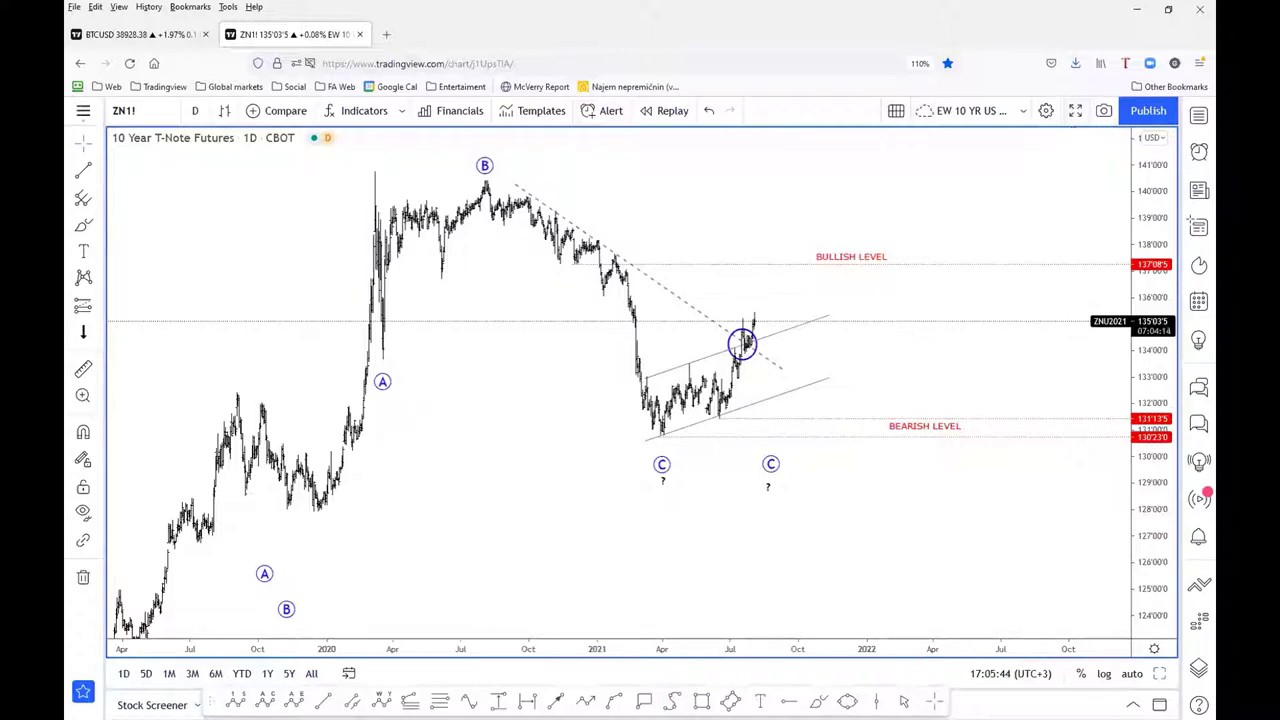
Open the Tradingview > EWF German Bund + eurodollar bookmark in a new tab
{"action": "left_click", "coordinate": [386, 34]}
{"action": "left_click", "coordinate": [160, 87]}
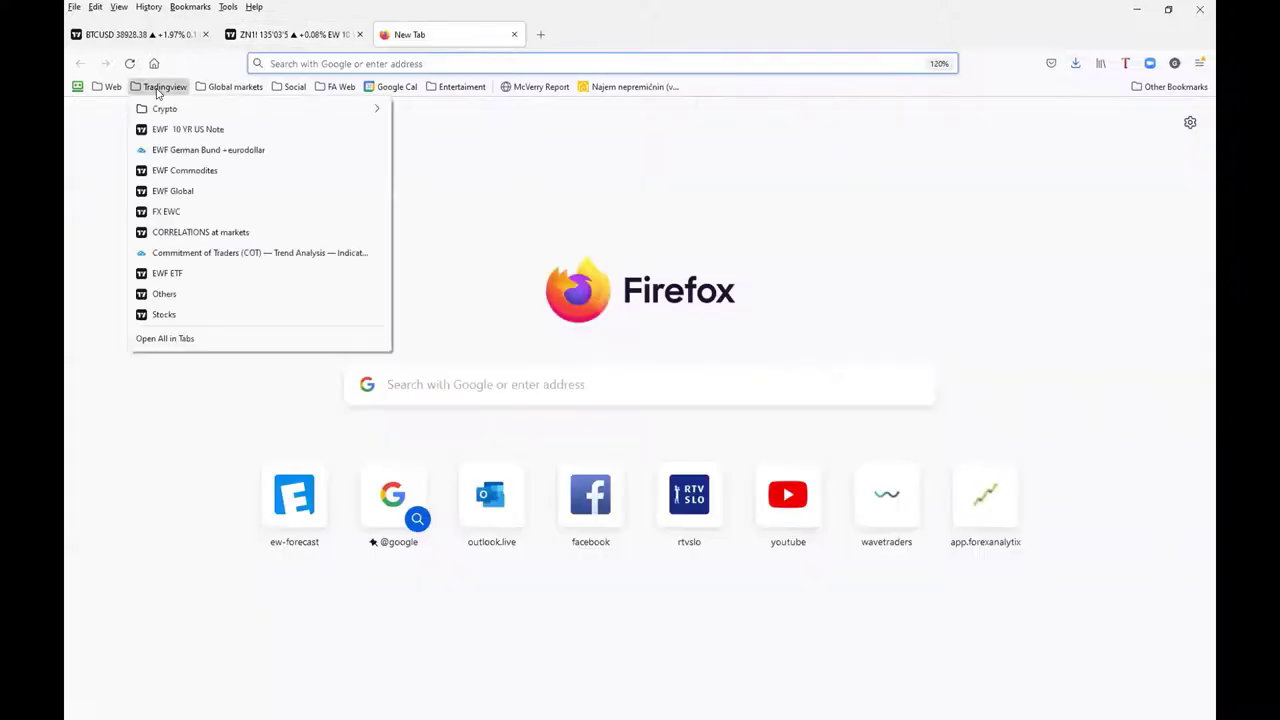
{"action": "left_click", "coordinate": [183, 150]}
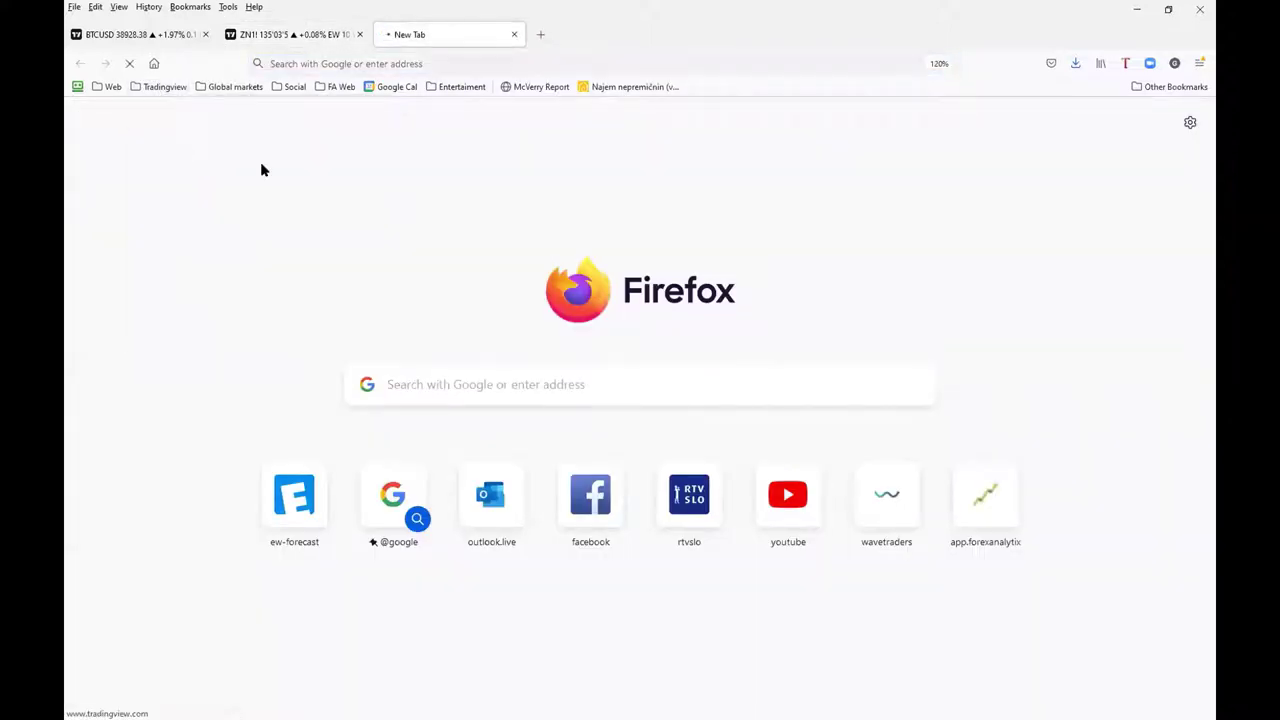
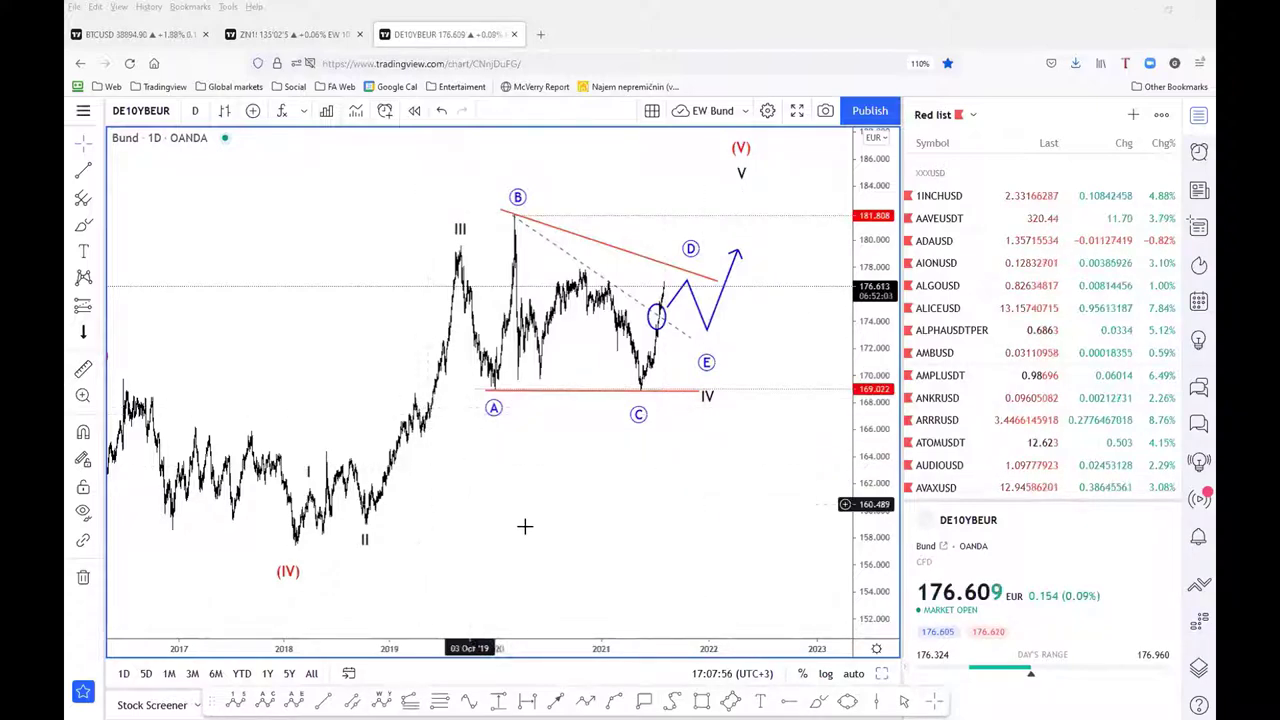
Switch to the BTCUSD layout, maximize its middle 1D chart, and pan to recent months
{"action": "left_click", "coordinate": [147, 35]}
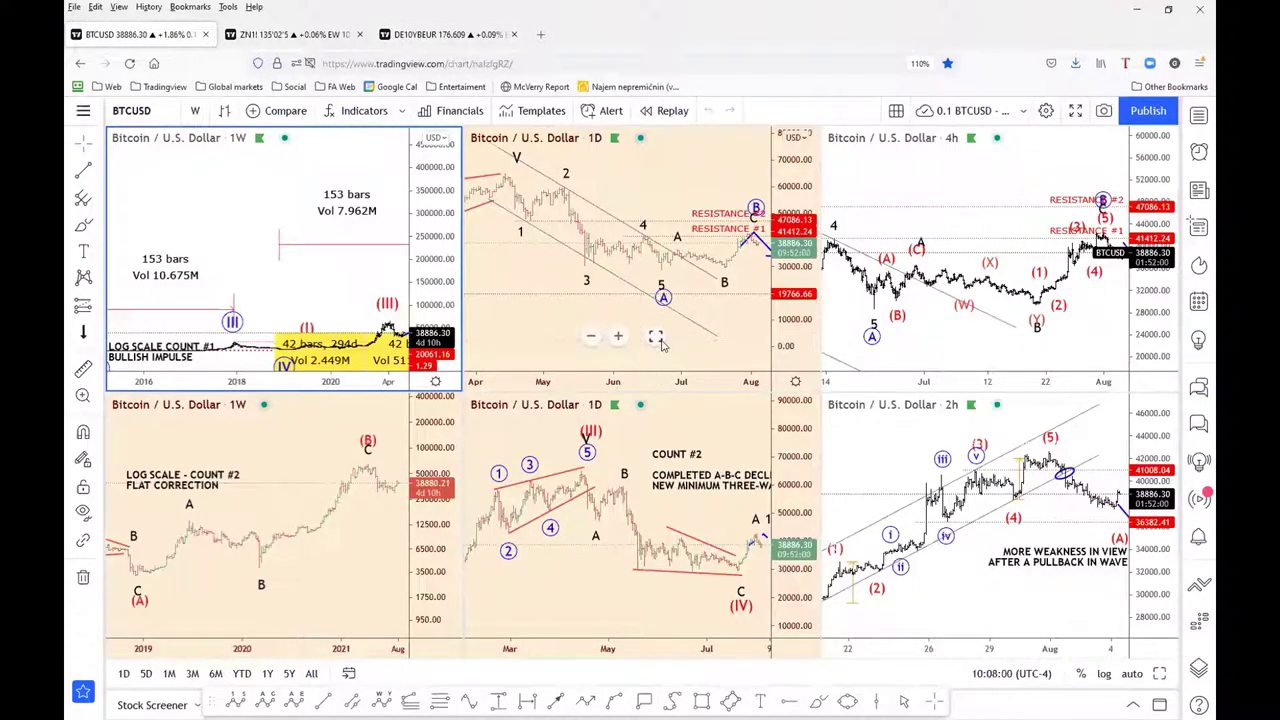
{"action": "left_click", "coordinate": [655, 337]}
{"action": "left_click_drag", "start_coordinate": [433, 485], "coordinate": [389, 480]}
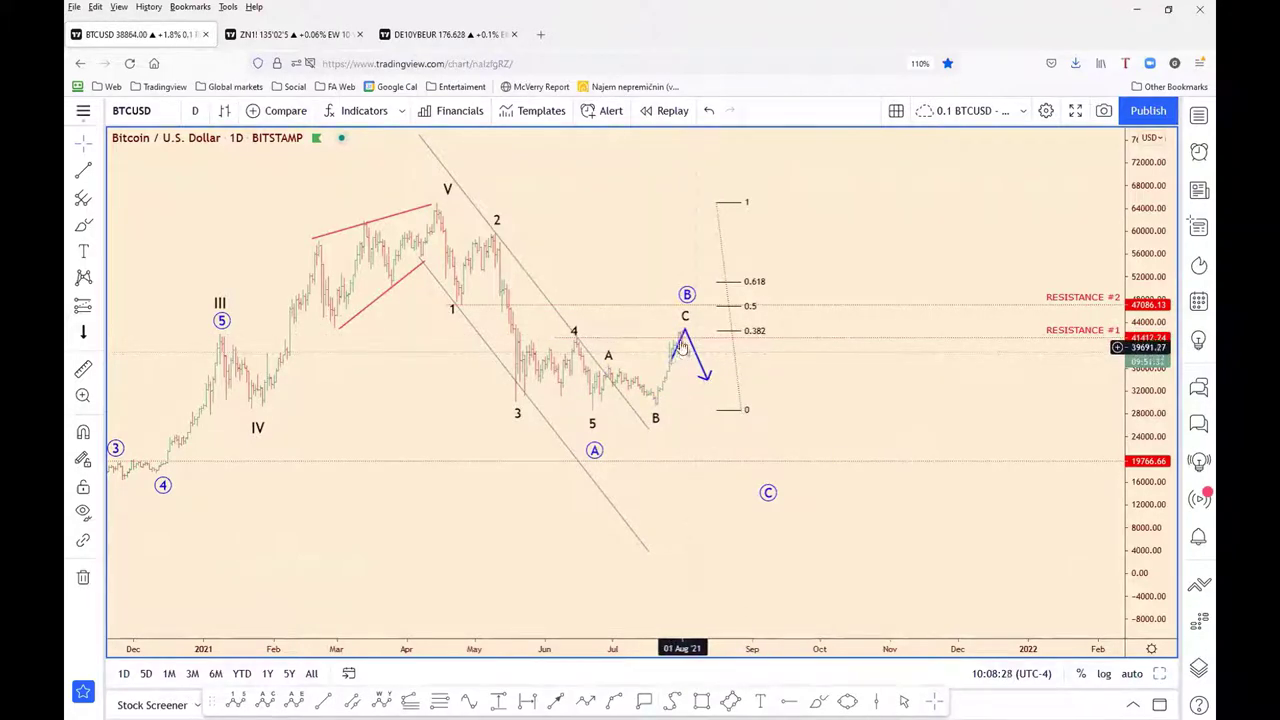
Reframe the Bitcoin daily chart from Sep 2020 onward and raise the blue projection arrow's top point
{"action": "scroll", "coordinate": [686, 366], "scroll_direction": "up", "scroll_amount": 1}
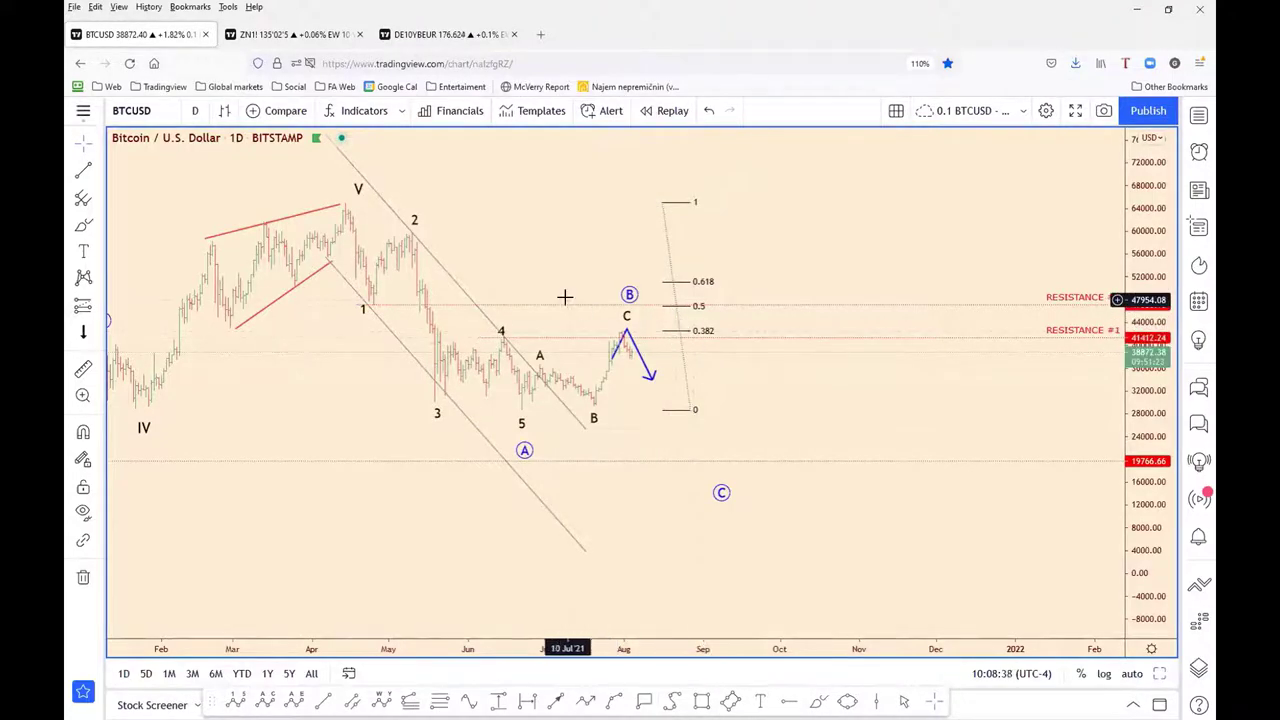
{"action": "left_click_drag", "start_coordinate": [589, 340], "coordinate": [634, 374]}
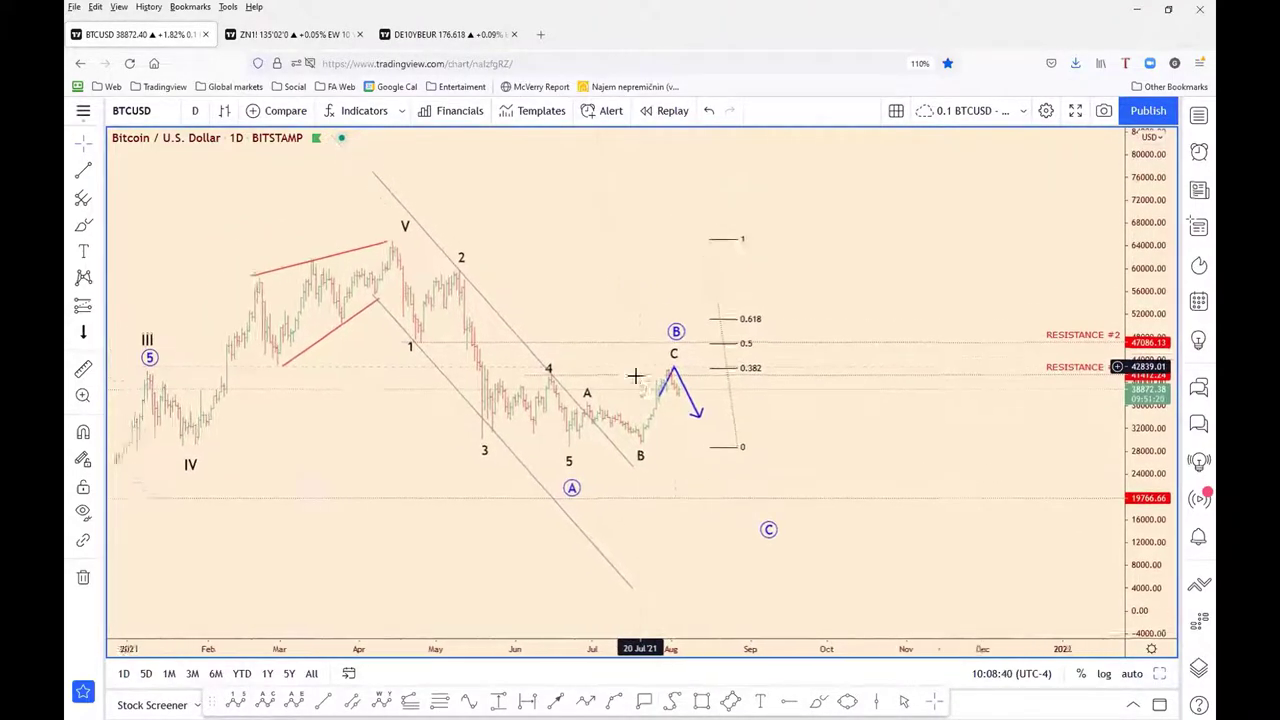
{"action": "scroll", "coordinate": [636, 380], "scroll_direction": "down", "scroll_amount": 3}
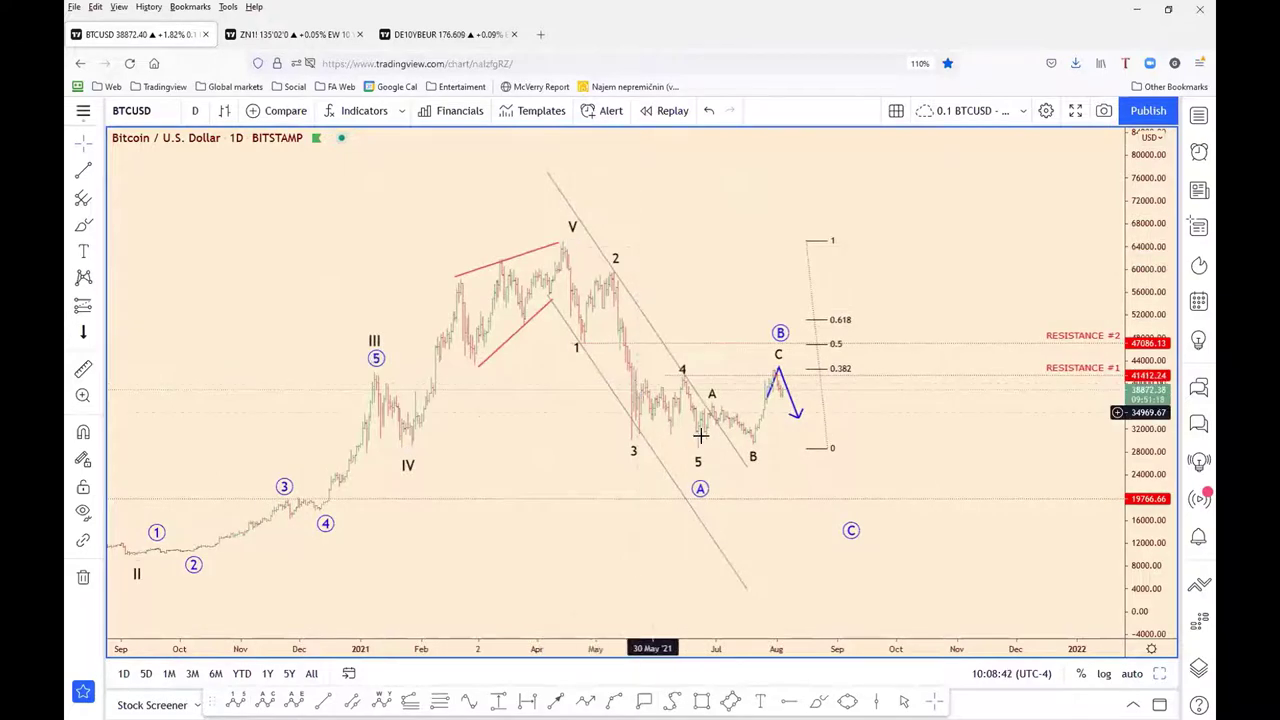
{"action": "left_click", "coordinate": [786, 388]}
{"action": "left_click_drag", "start_coordinate": [778, 372], "coordinate": [777, 368]}
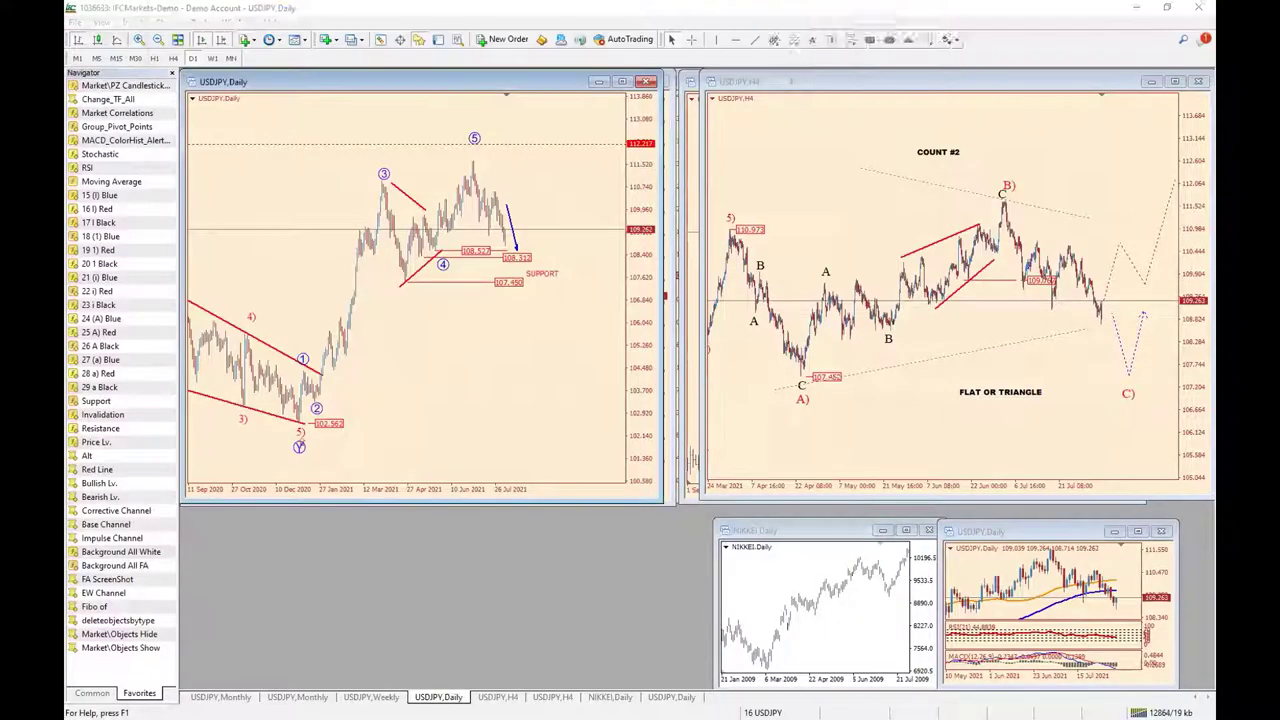
Load the 25 EURJPY profile and shift the Fibonacci line, extending its 100.0 end lower
{"action": "left_click", "coordinate": [760, 712]}
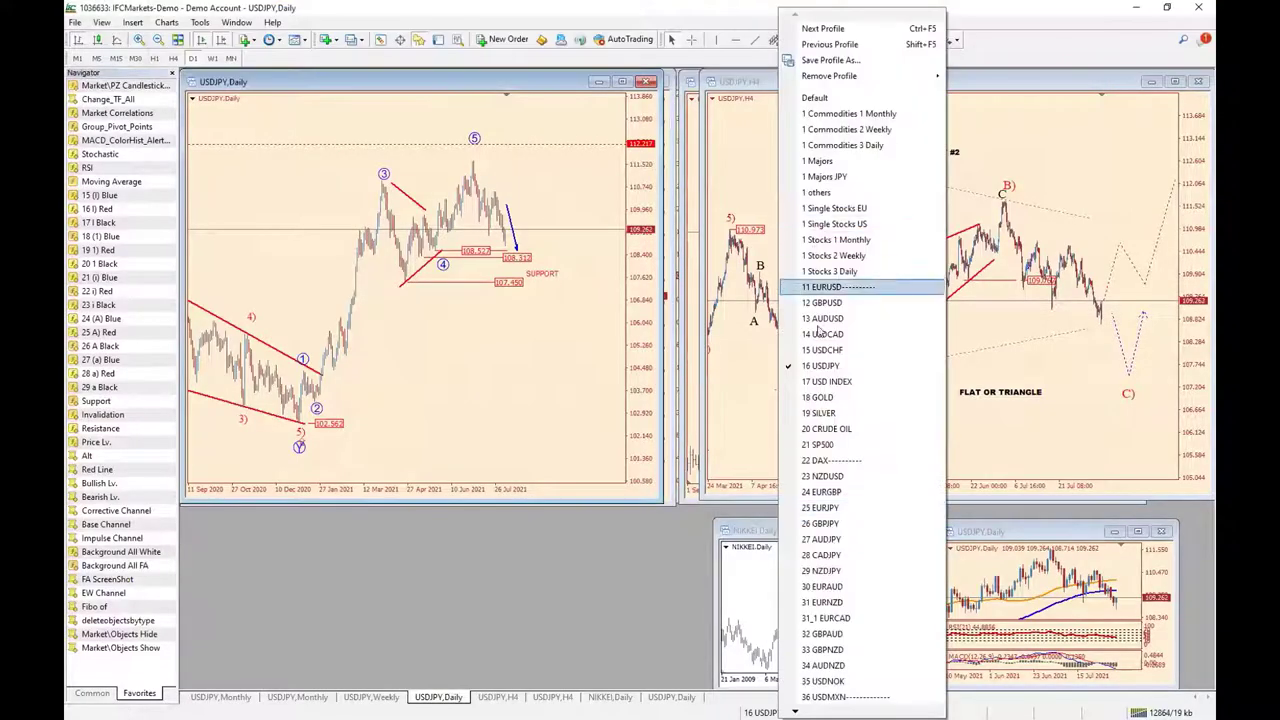
{"action": "left_click", "coordinate": [828, 507]}
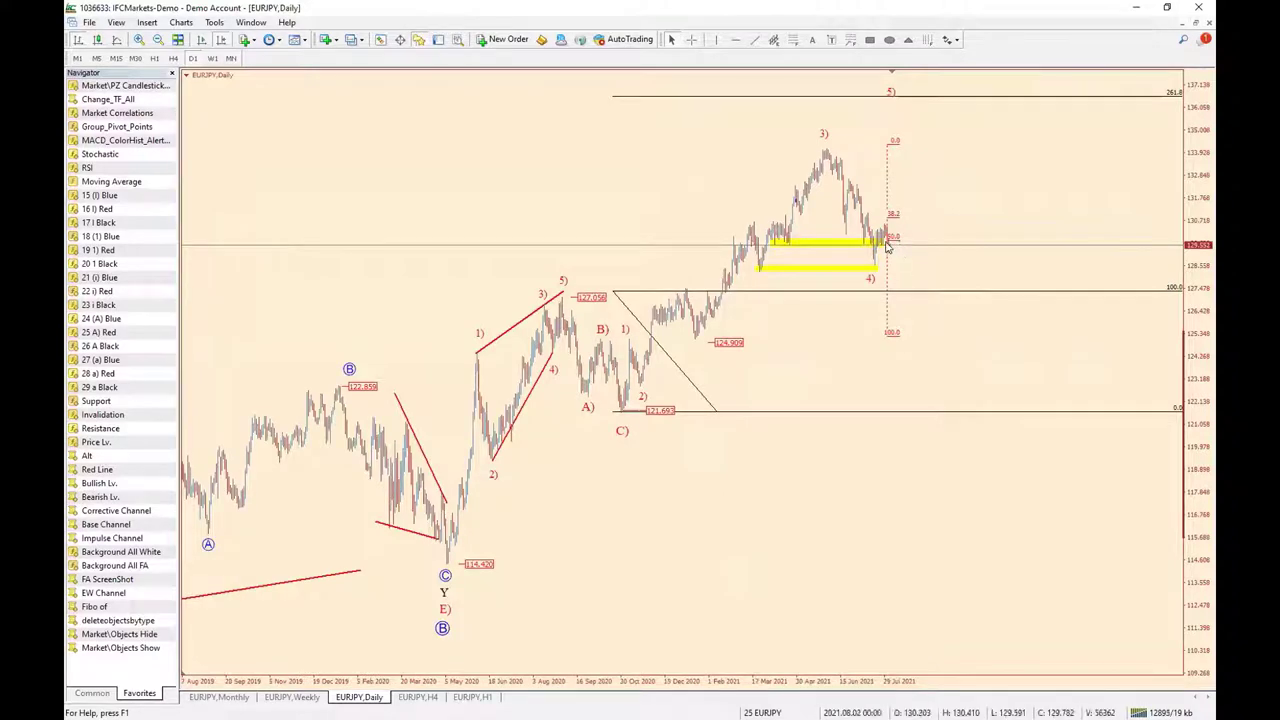
{"action": "left_click_drag", "start_coordinate": [887, 248], "coordinate": [913, 243]}
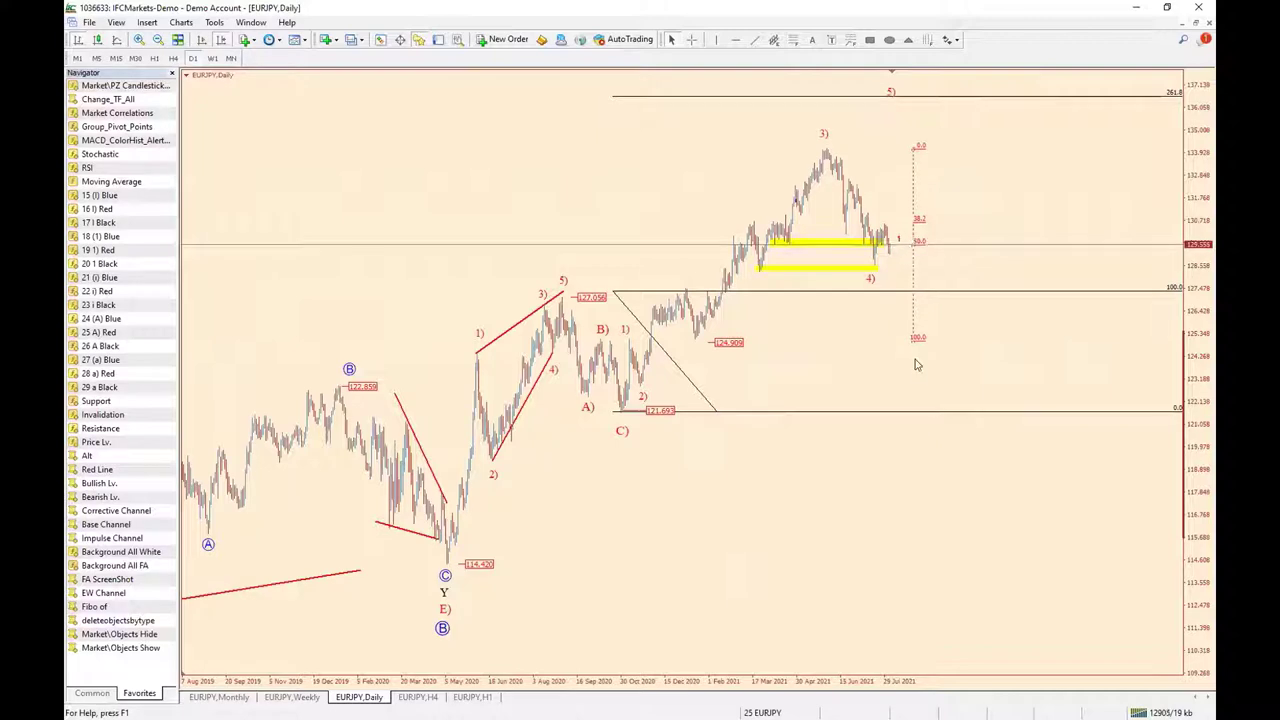
{"action": "left_click_drag", "start_coordinate": [918, 358], "coordinate": [912, 370]}
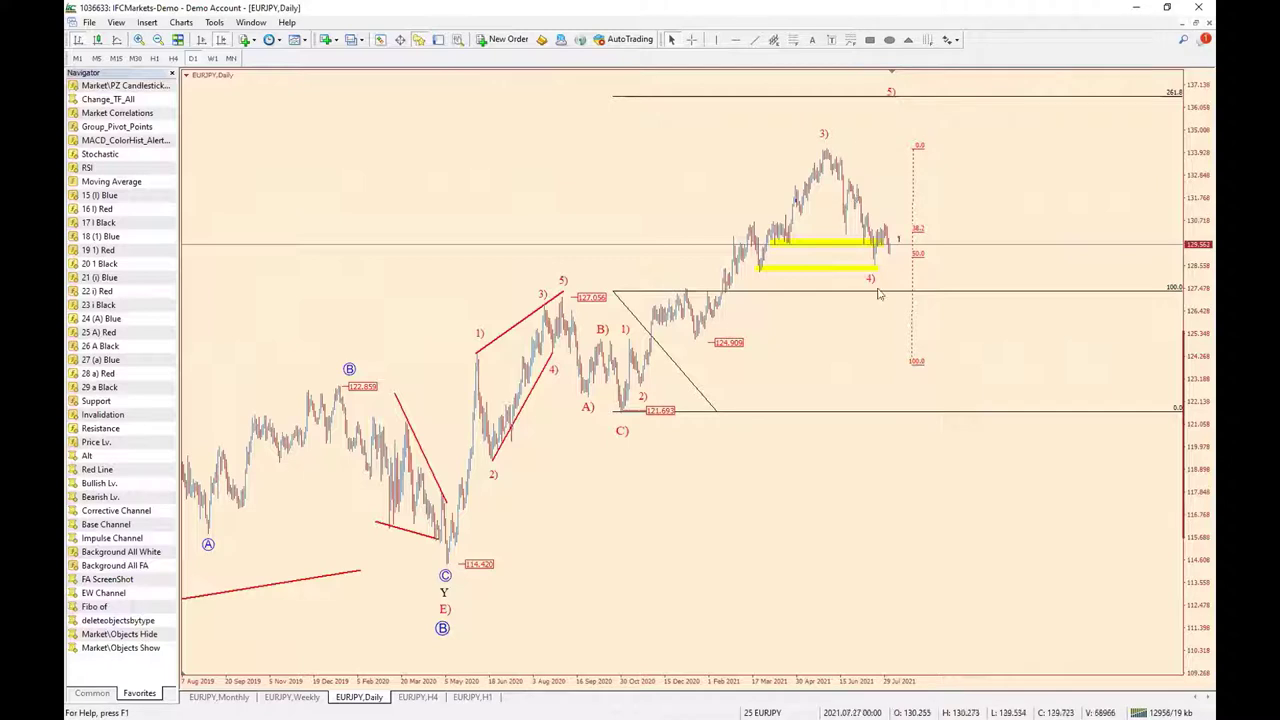
Measure the decline from the 3) peak with the crosshair, then switch to EURJPY H4
{"action": "middle_click", "coordinate": [842, 186]}
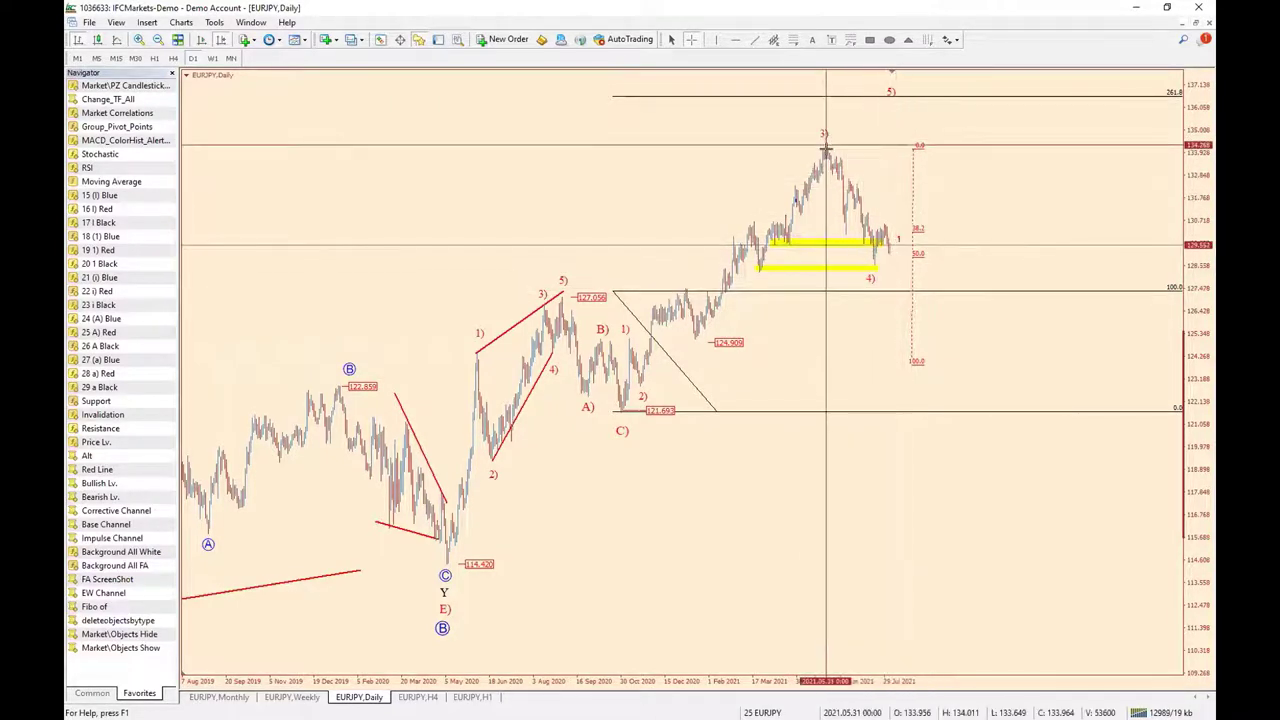
{"action": "left_click_drag", "start_coordinate": [826, 148], "coordinate": [902, 257]}
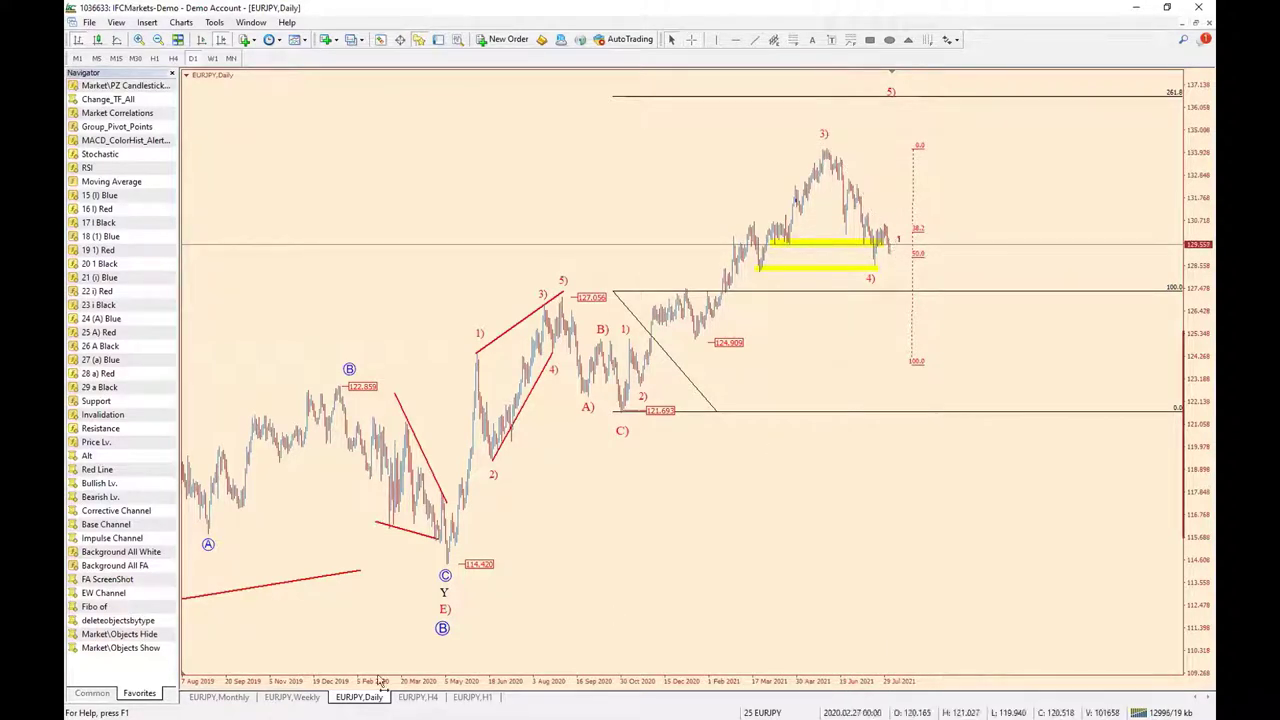
{"action": "key", "text": "ctrl+Tab"}
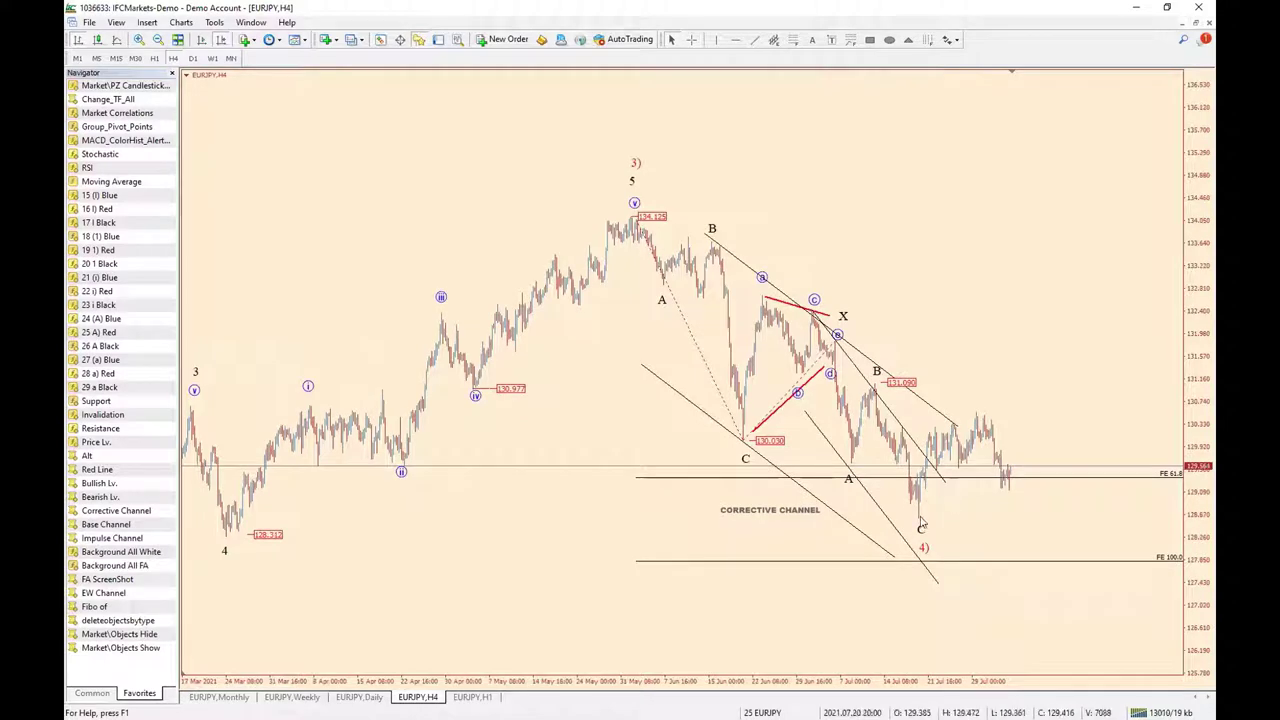
Restore the maximized EURJPY chart so Daily and H4 sit side by side, then head to TradingView
{"action": "middle_click", "coordinate": [1020, 436]}
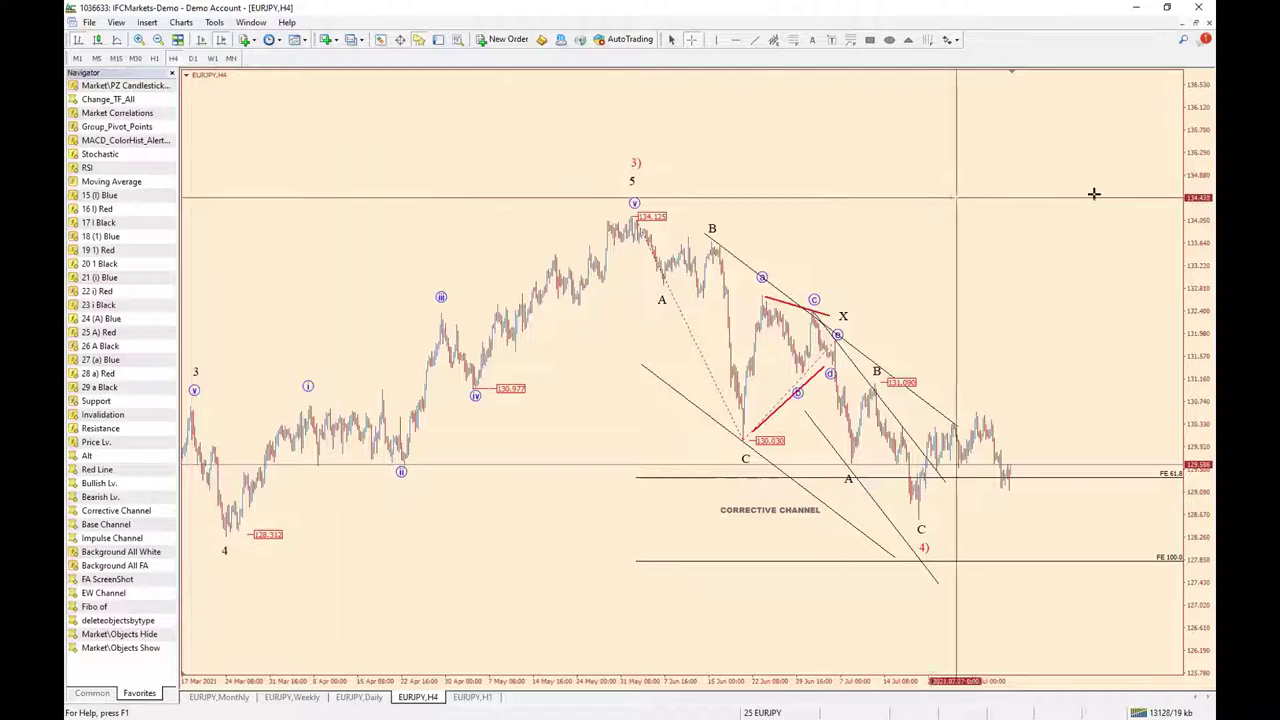
{"action": "left_click", "coordinate": [1197, 24]}
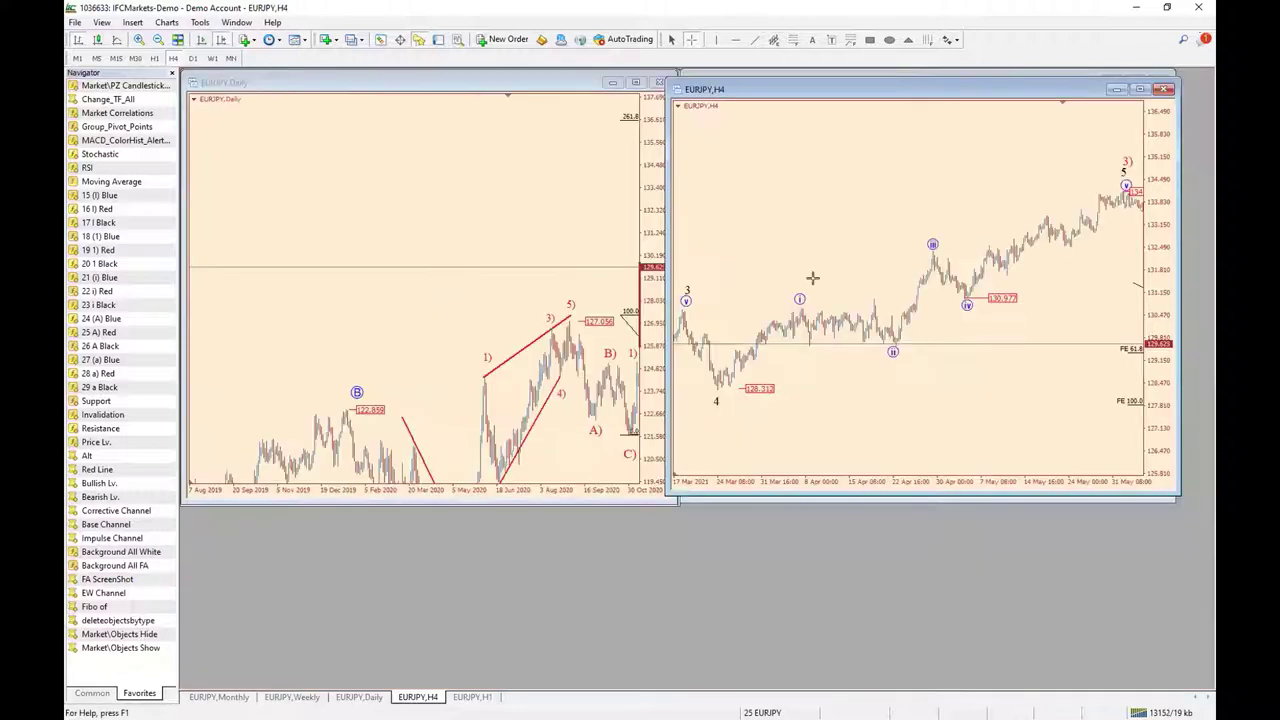
{"action": "key", "text": "alt+Tab"}
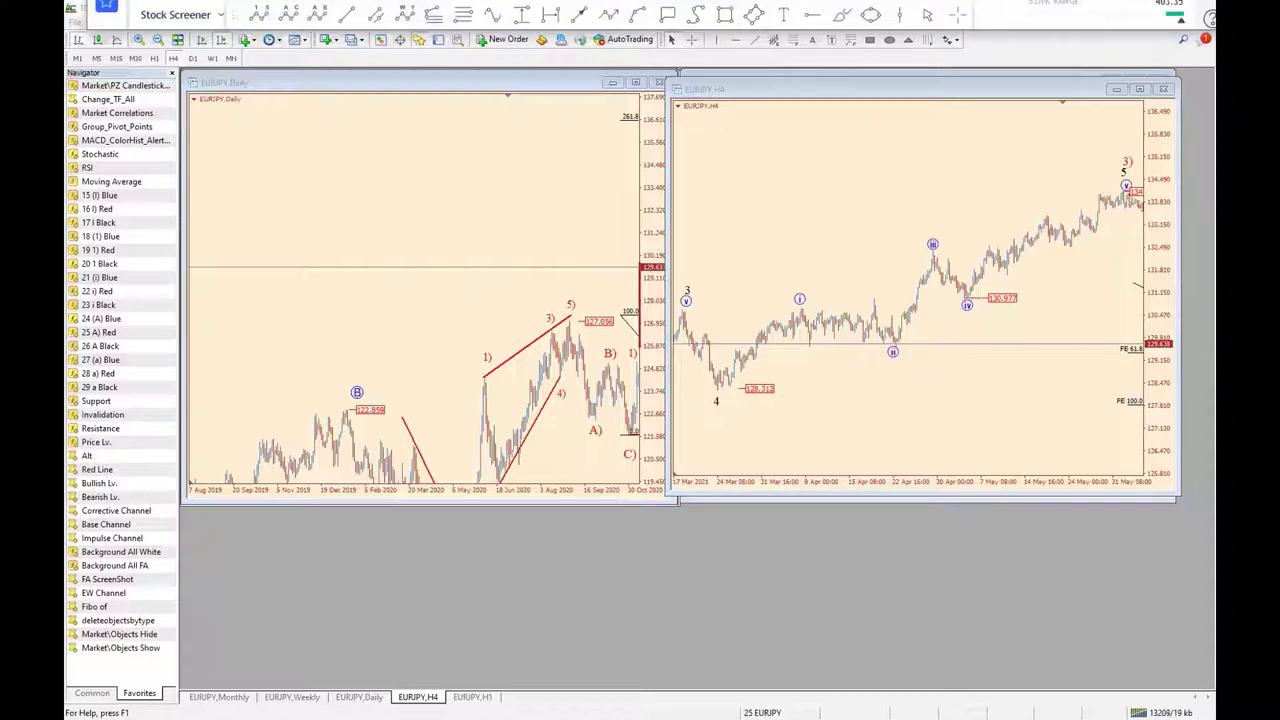
Maximize the Moderna 1W chart and rescale and pan it to frame the 2019–2021 rally
{"action": "key", "text": "alt+Tab"}
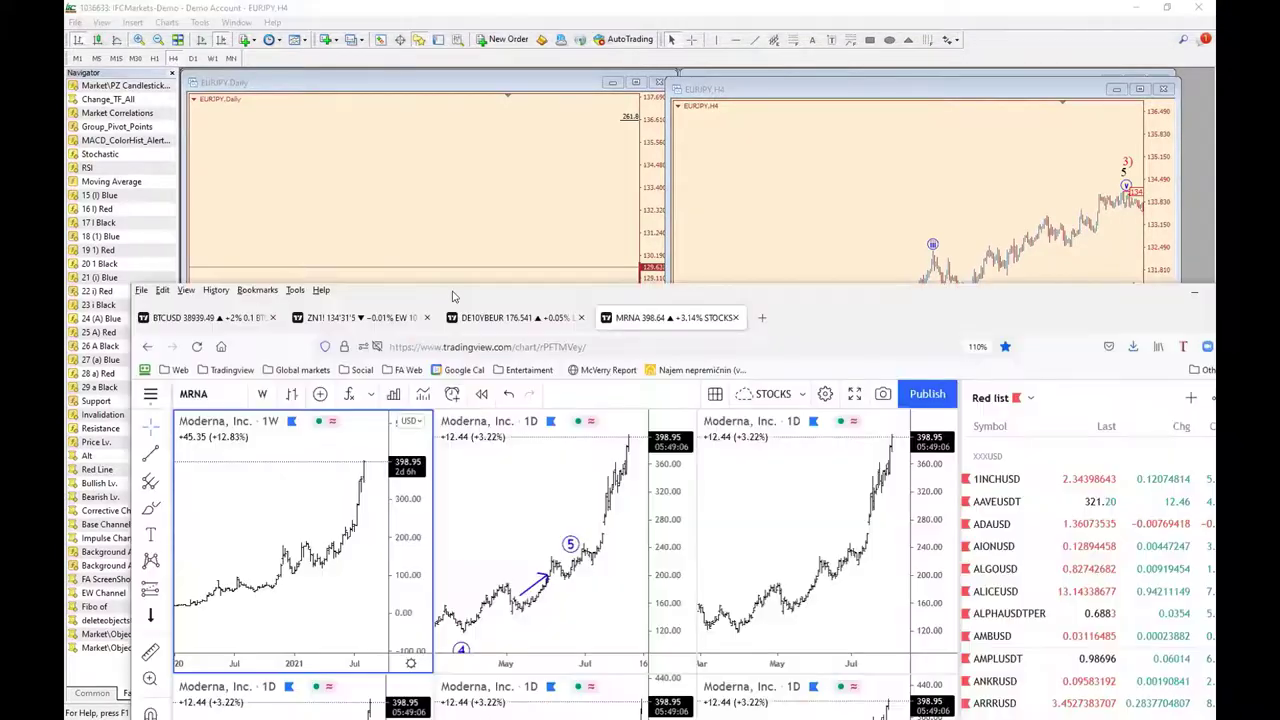
{"action": "double_click", "coordinate": [340, 283]}
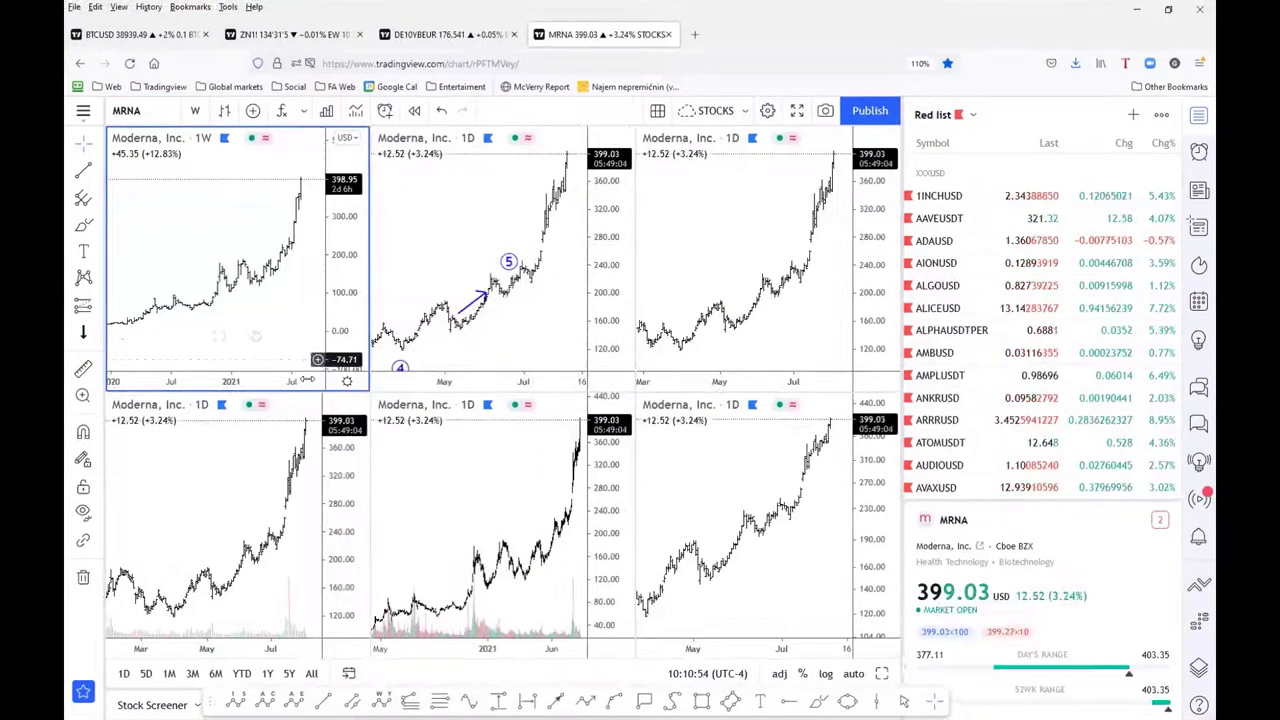
{"action": "left_click", "coordinate": [220, 336]}
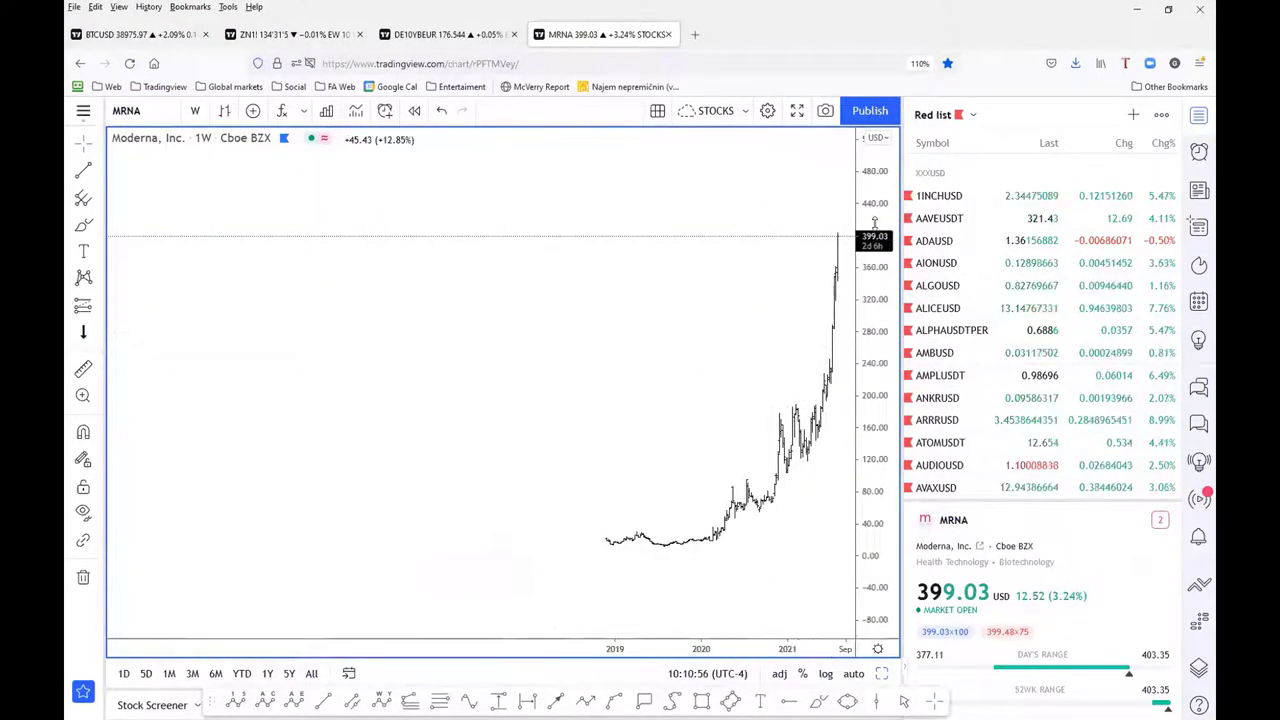
{"action": "scroll", "coordinate": [788, 510], "scroll_direction": "up", "scroll_amount": 5}
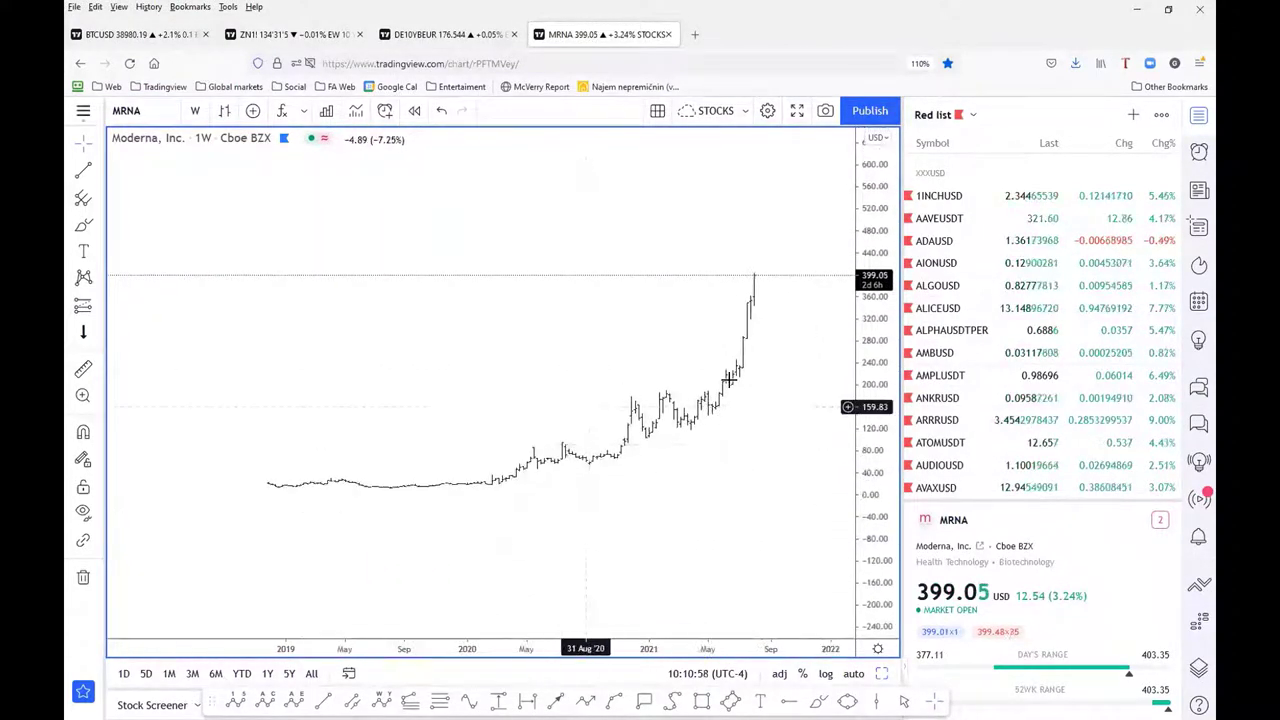
{"action": "left_click_drag", "start_coordinate": [888, 541], "coordinate": [863, 357]}
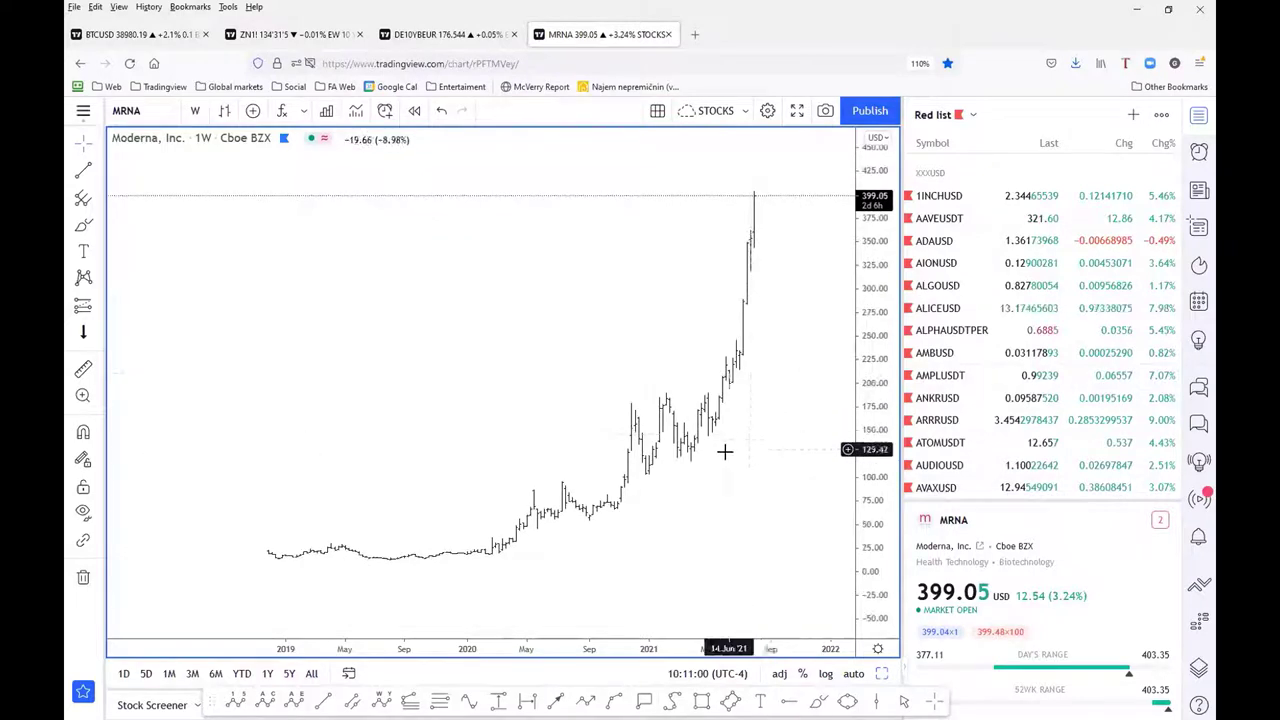
{"action": "scroll", "coordinate": [725, 455], "scroll_direction": "down", "scroll_amount": 2}
{"action": "left_click_drag", "start_coordinate": [714, 458], "coordinate": [386, 513]}
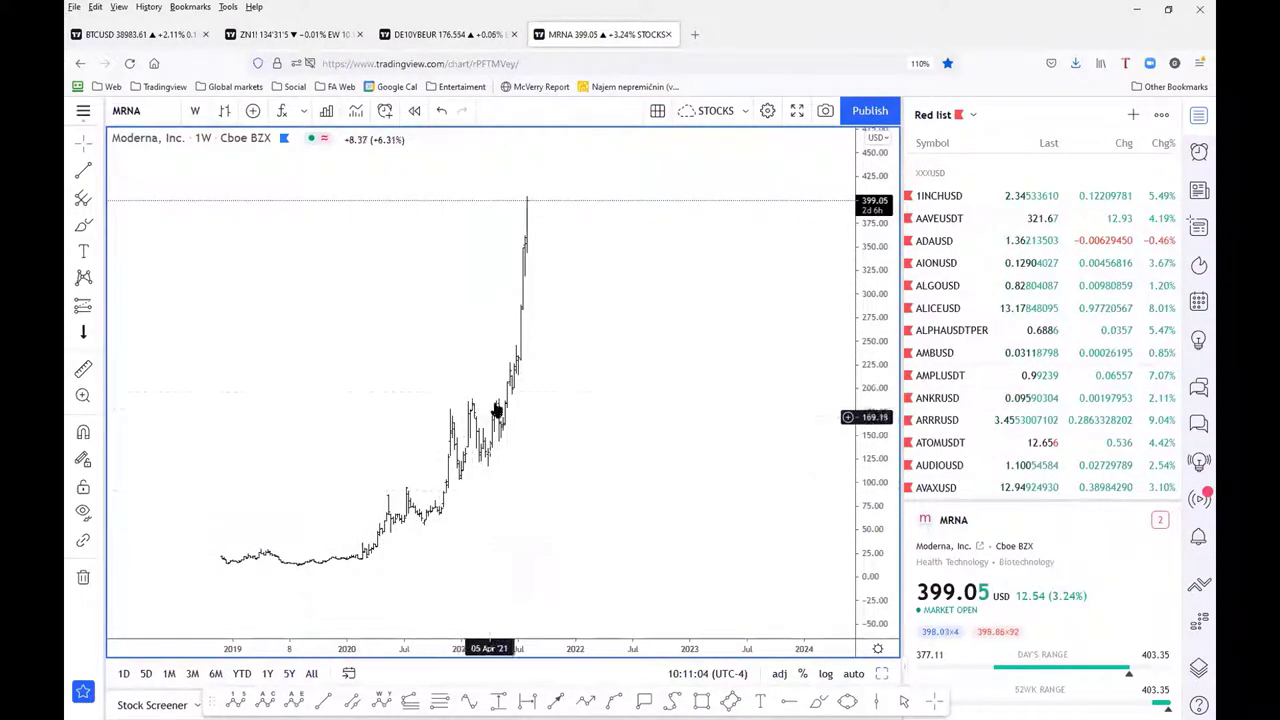
{"action": "scroll", "coordinate": [636, 418], "scroll_direction": "up", "scroll_amount": 1}
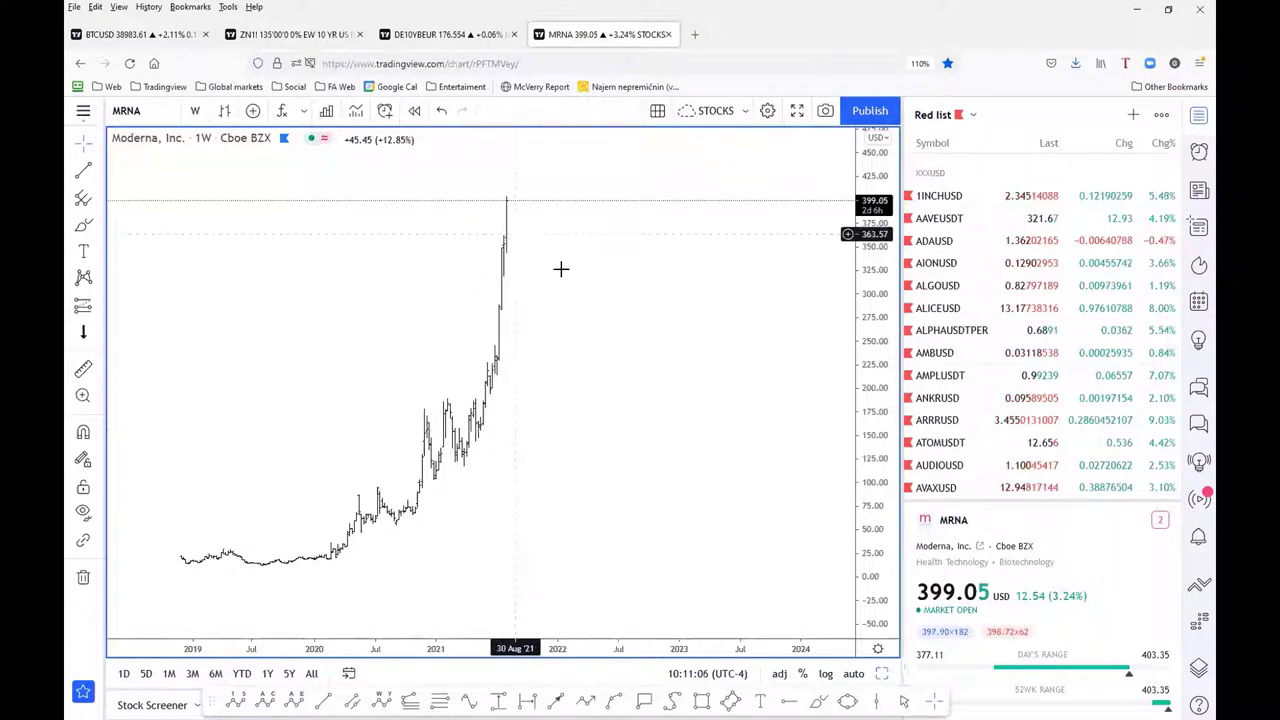
{"action": "scroll", "coordinate": [529, 451], "scroll_direction": "up", "scroll_amount": 2}
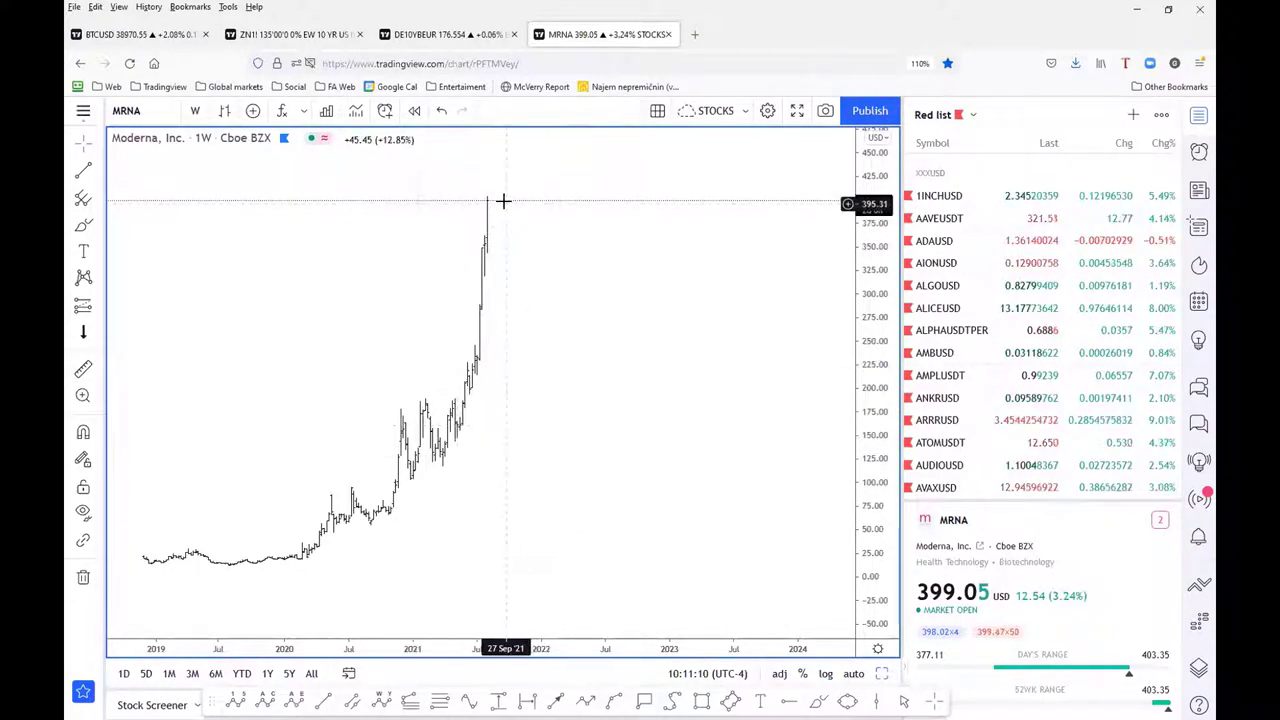
{"action": "left_click_drag", "start_coordinate": [518, 516], "coordinate": [598, 517]}
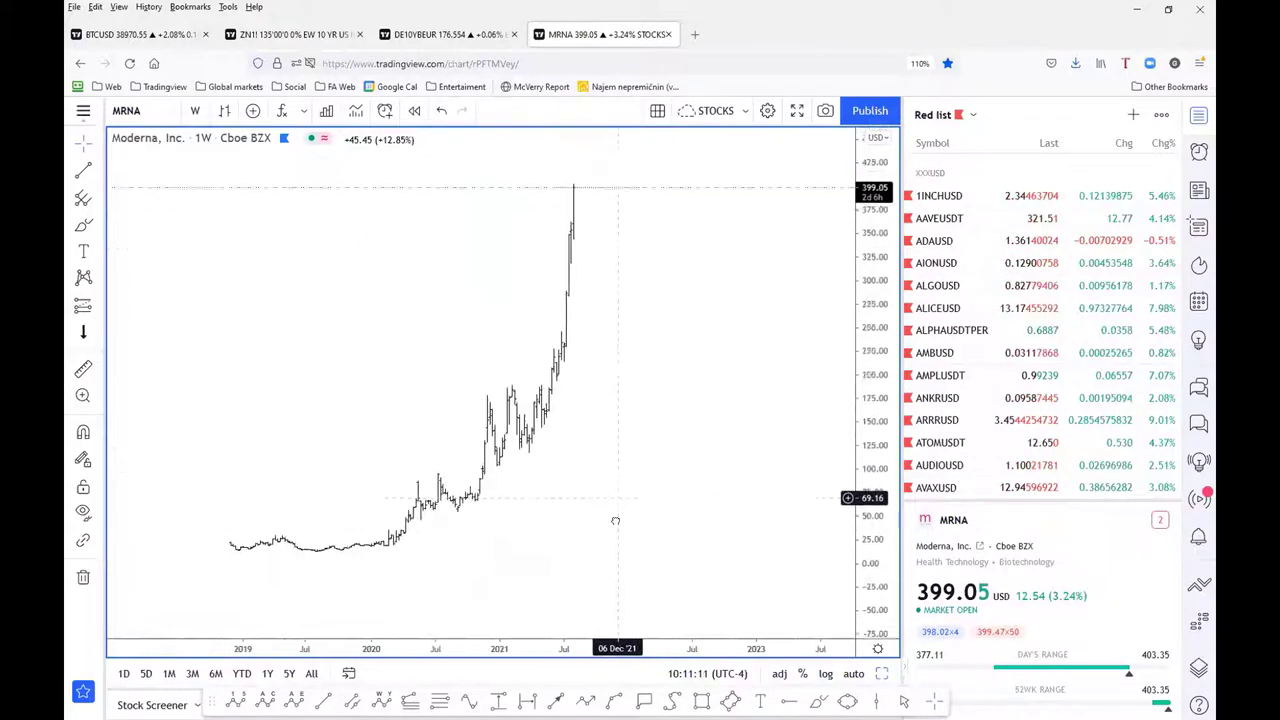
Draw the red (0)–(5) impulse count from the 2020 low to above the latest peak
{"action": "left_click", "coordinate": [375, 587], "text": "shift"}
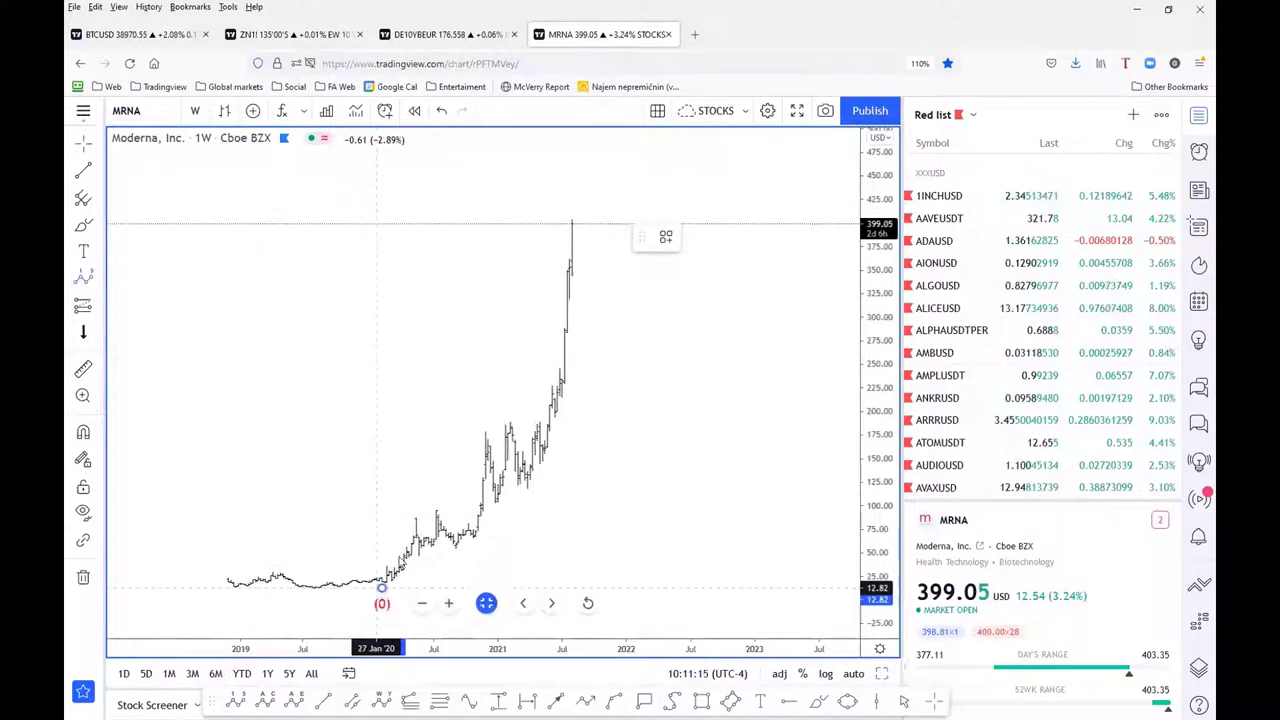
{"action": "left_click", "coordinate": [416, 511]}
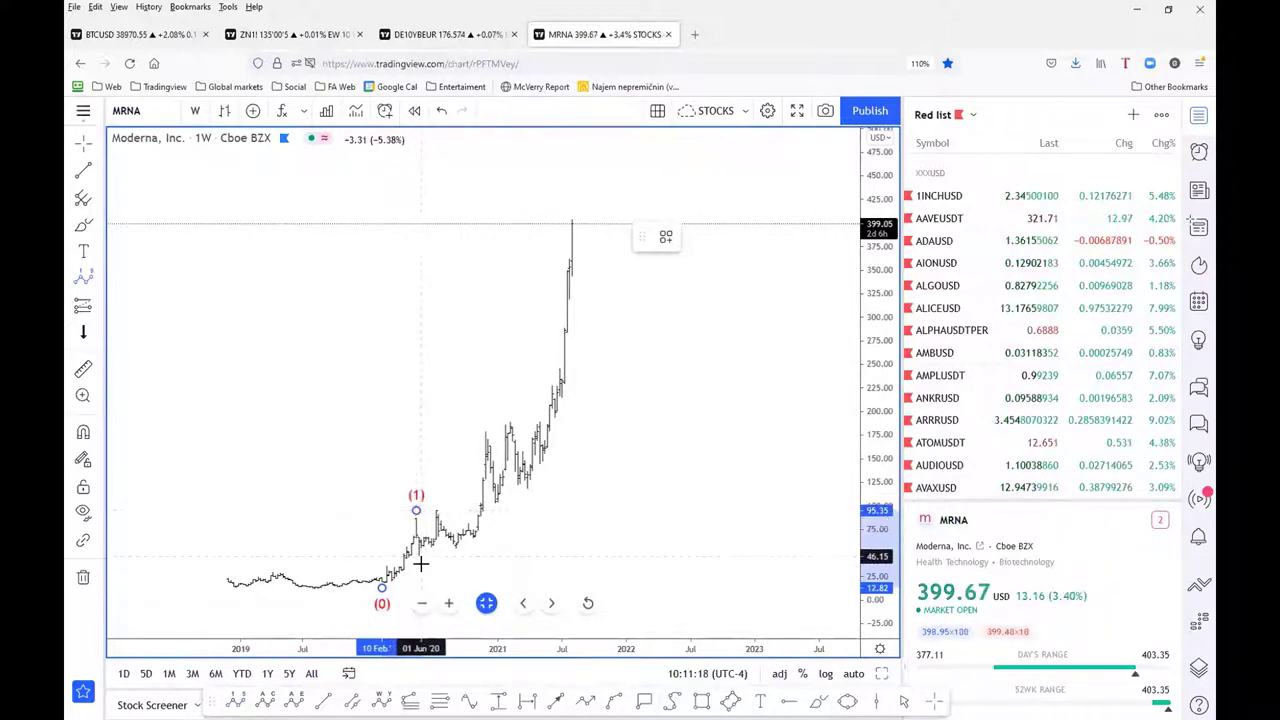
{"action": "left_click", "coordinate": [423, 566]}
{"action": "left_click", "coordinate": [512, 411]}
{"action": "left_click", "coordinate": [532, 497]}
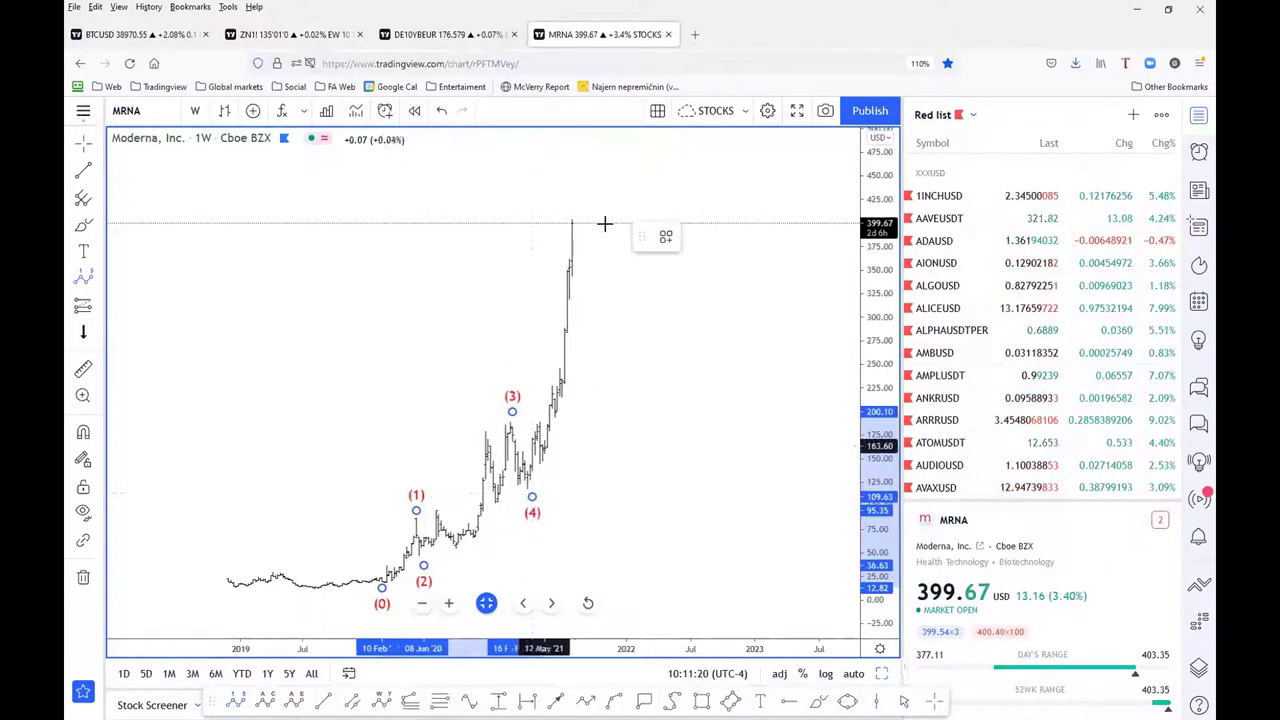
{"action": "left_click", "coordinate": [610, 165]}
{"action": "left_click", "coordinate": [611, 314]}
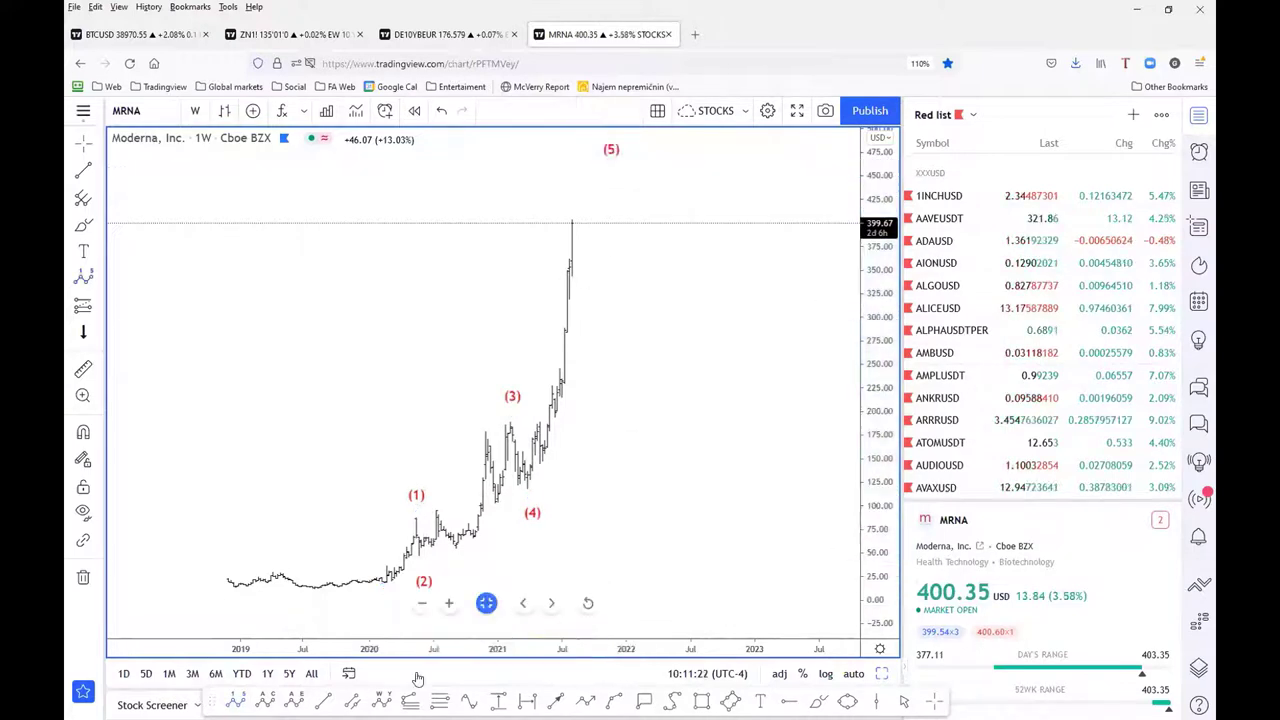
Draw a 1–5 subwave count inside wave (3), starting at the wave (2) low
{"action": "left_click", "coordinate": [421, 558]}
{"action": "left_click", "coordinate": [443, 508]}
{"action": "left_click", "coordinate": [457, 554]}
{"action": "left_click", "coordinate": [487, 427]}
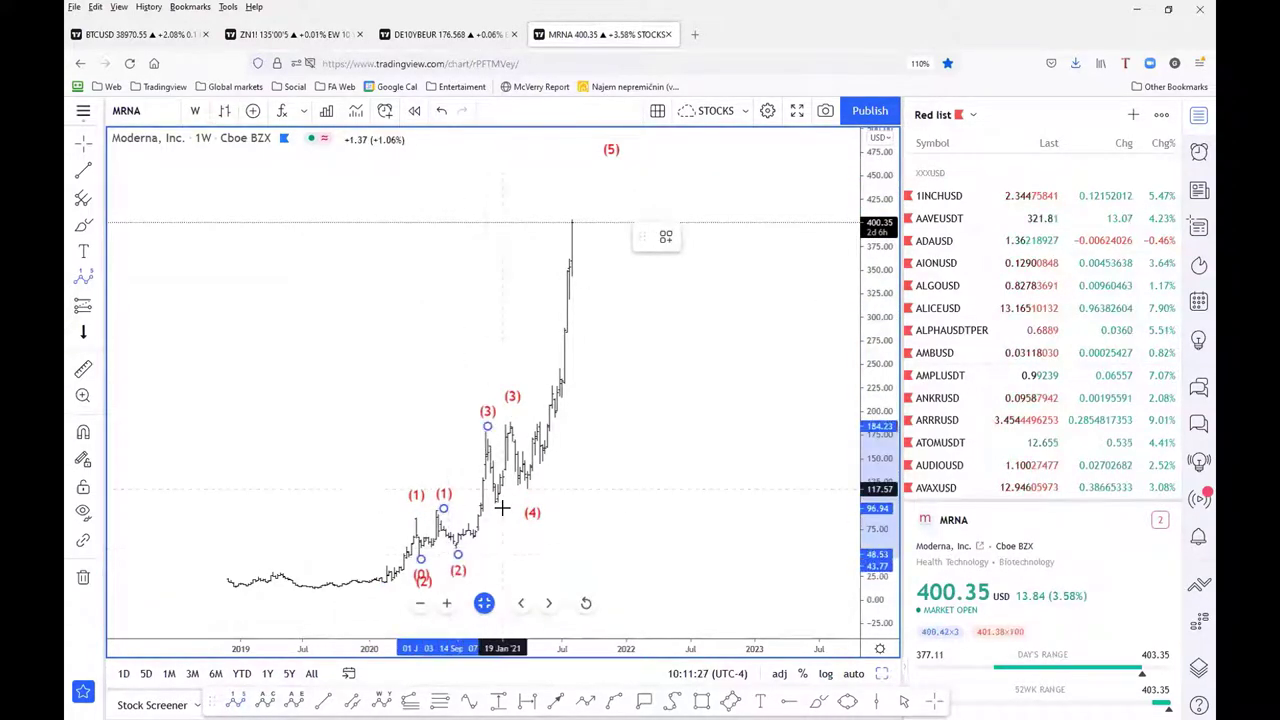
{"action": "left_click", "coordinate": [502, 512]}
{"action": "left_click", "coordinate": [510, 412]}
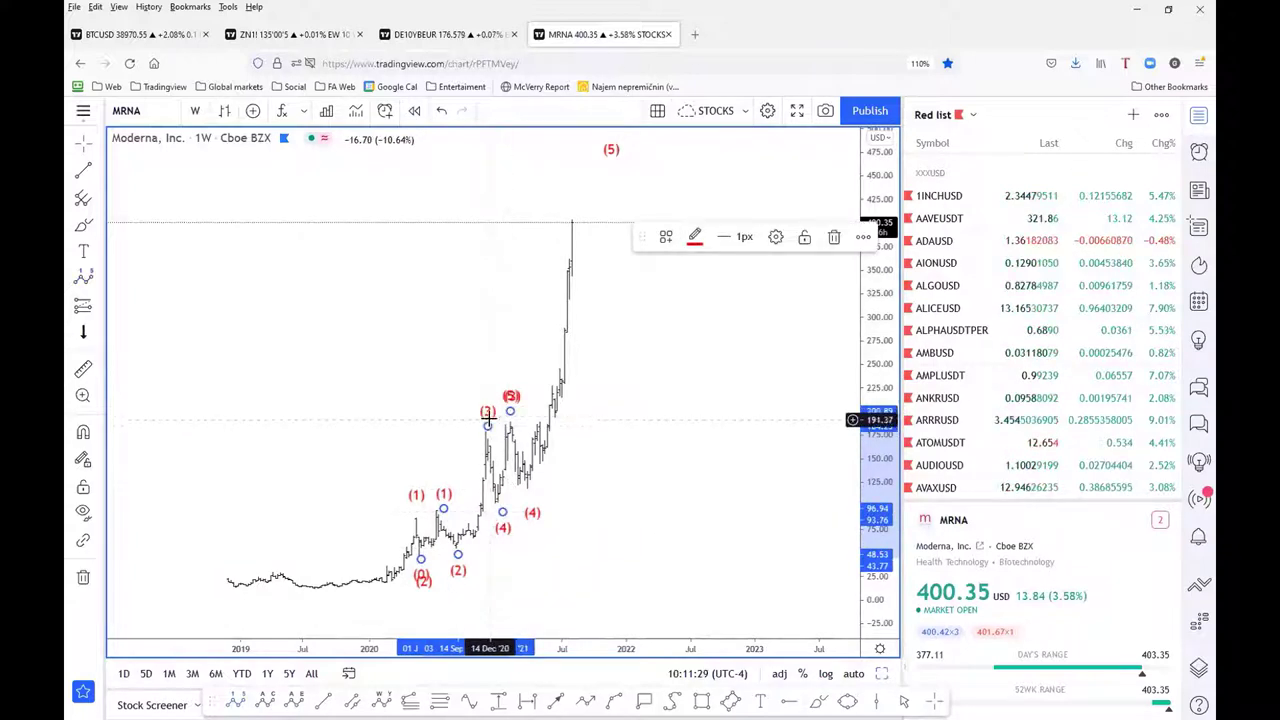
Apply the '1 Black' template to the subwave count and nudge its point 5
{"action": "double_click", "coordinate": [489, 430]}
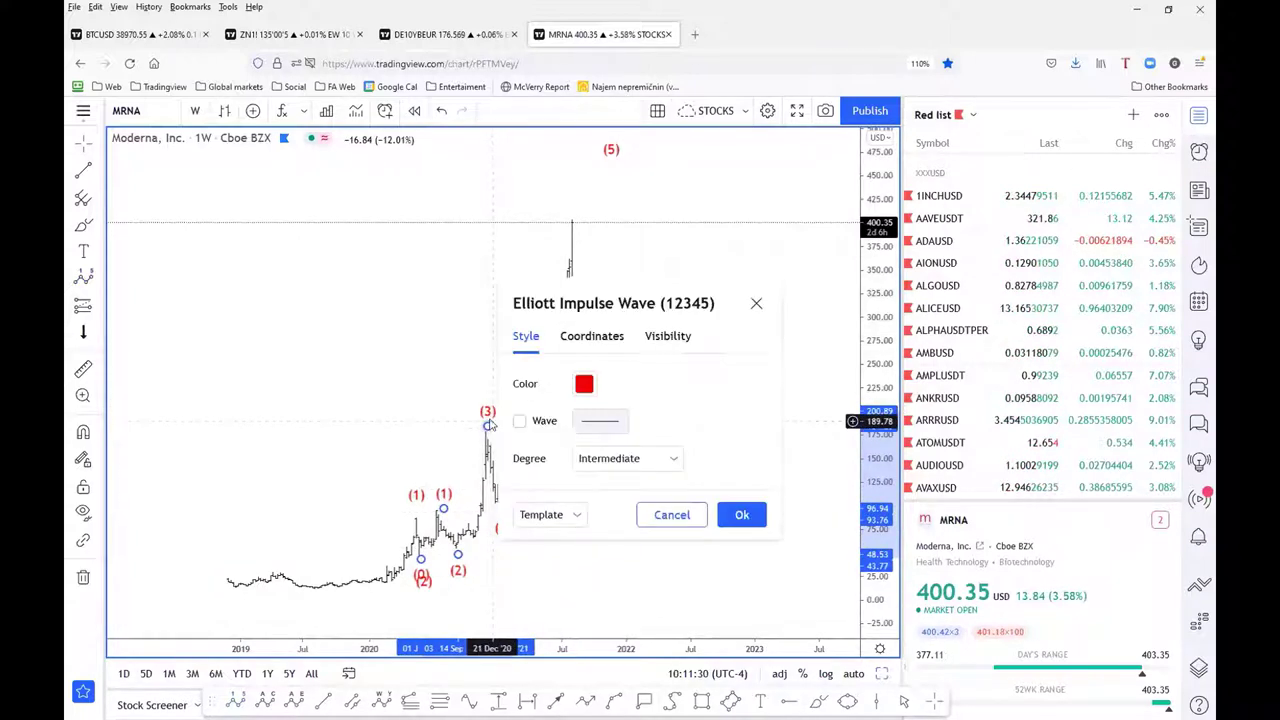
{"action": "left_click", "coordinate": [567, 528]}
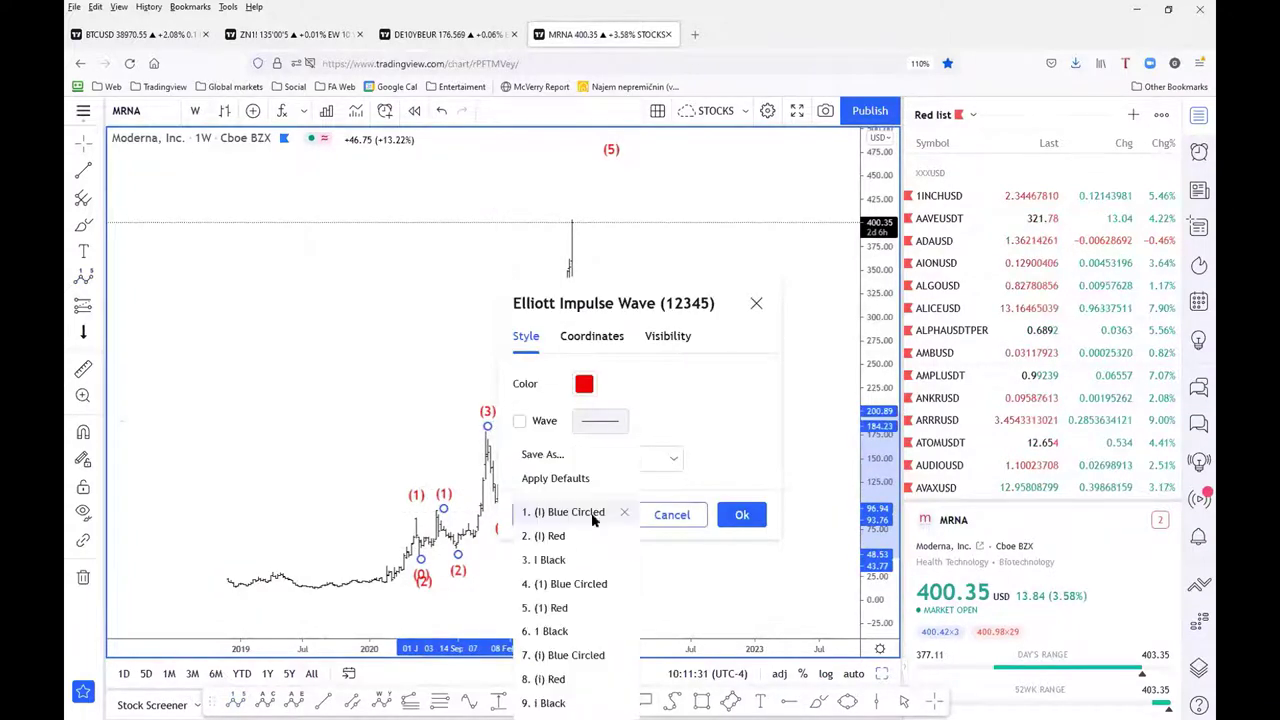
{"action": "left_click", "coordinate": [550, 631]}
{"action": "left_click", "coordinate": [740, 514]}
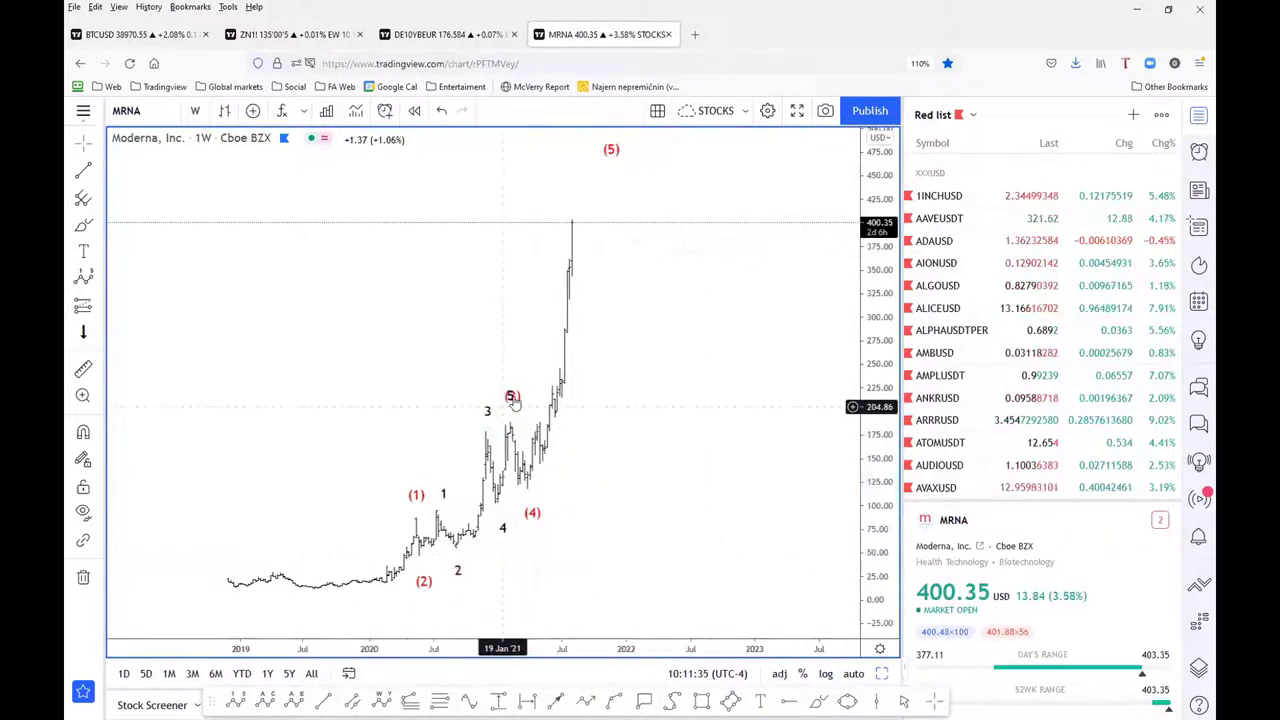
{"action": "left_click_drag", "start_coordinate": [508, 412], "coordinate": [507, 428]}
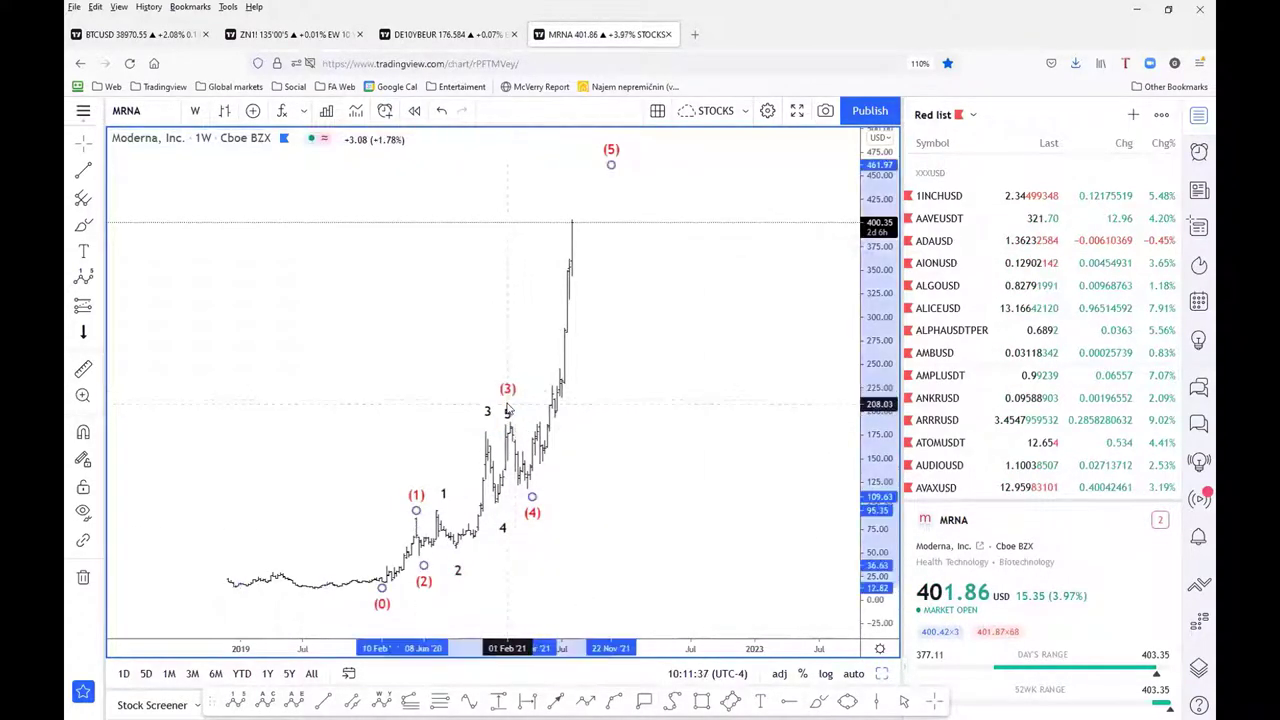
Draw a 1–5 subwave count from the wave (4) low to beside the (5) label
{"action": "left_click", "coordinate": [594, 417]}
{"action": "left_click", "coordinate": [522, 480]}
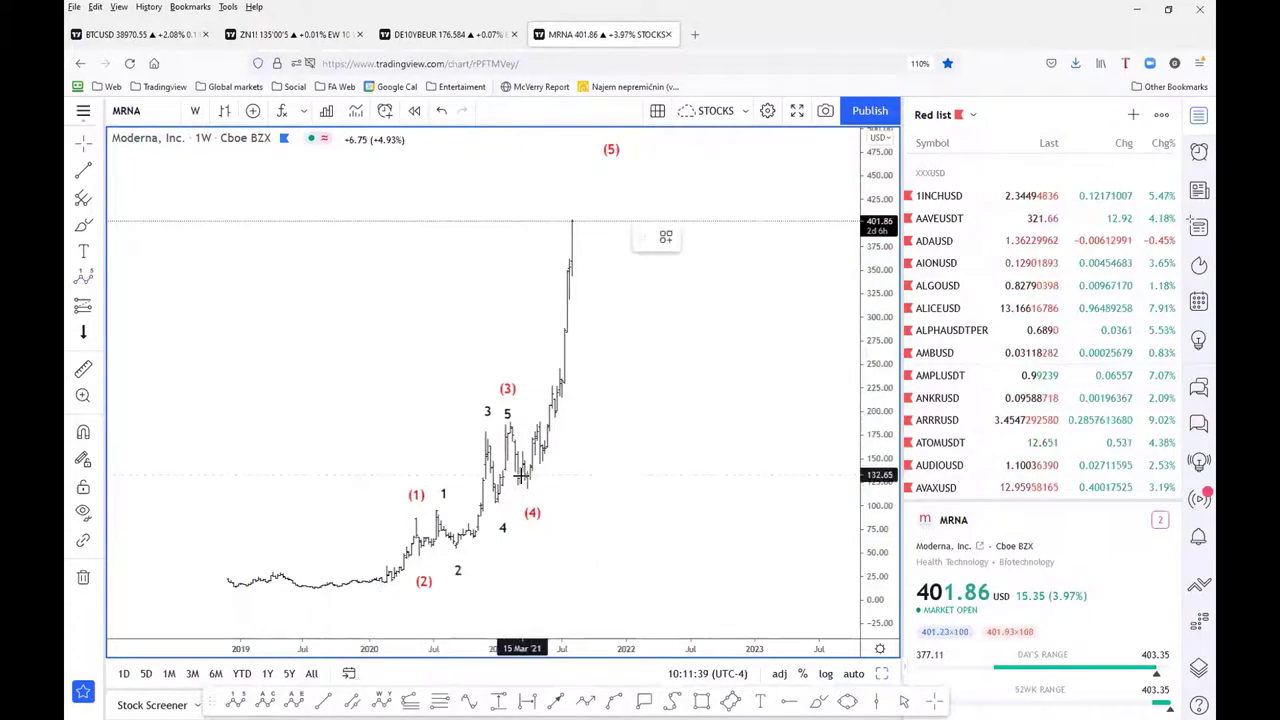
{"action": "left_click", "coordinate": [537, 414]}
{"action": "left_click", "coordinate": [546, 473]}
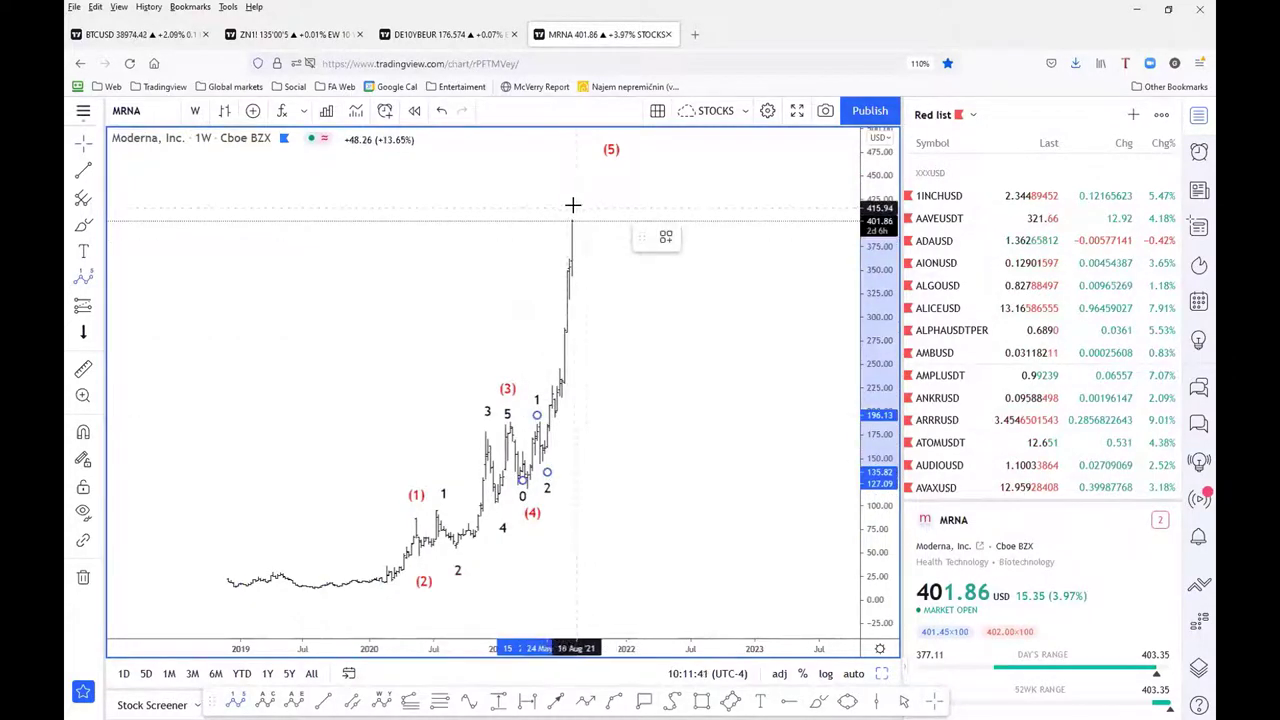
{"action": "left_click", "coordinate": [574, 208]}
{"action": "left_click", "coordinate": [598, 257]}
{"action": "left_click", "coordinate": [614, 158]}
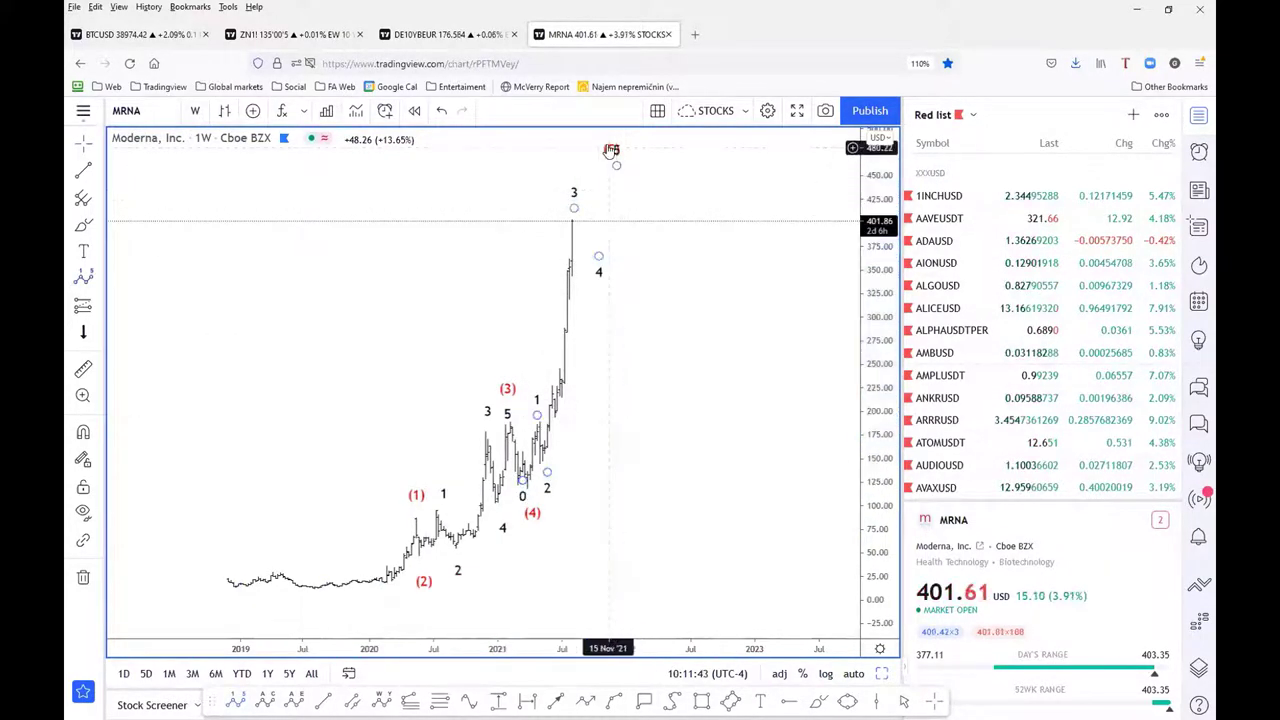
Raise the red wave's (5) point slightly and reframe the chart around the count
{"action": "left_click", "coordinate": [612, 165]}
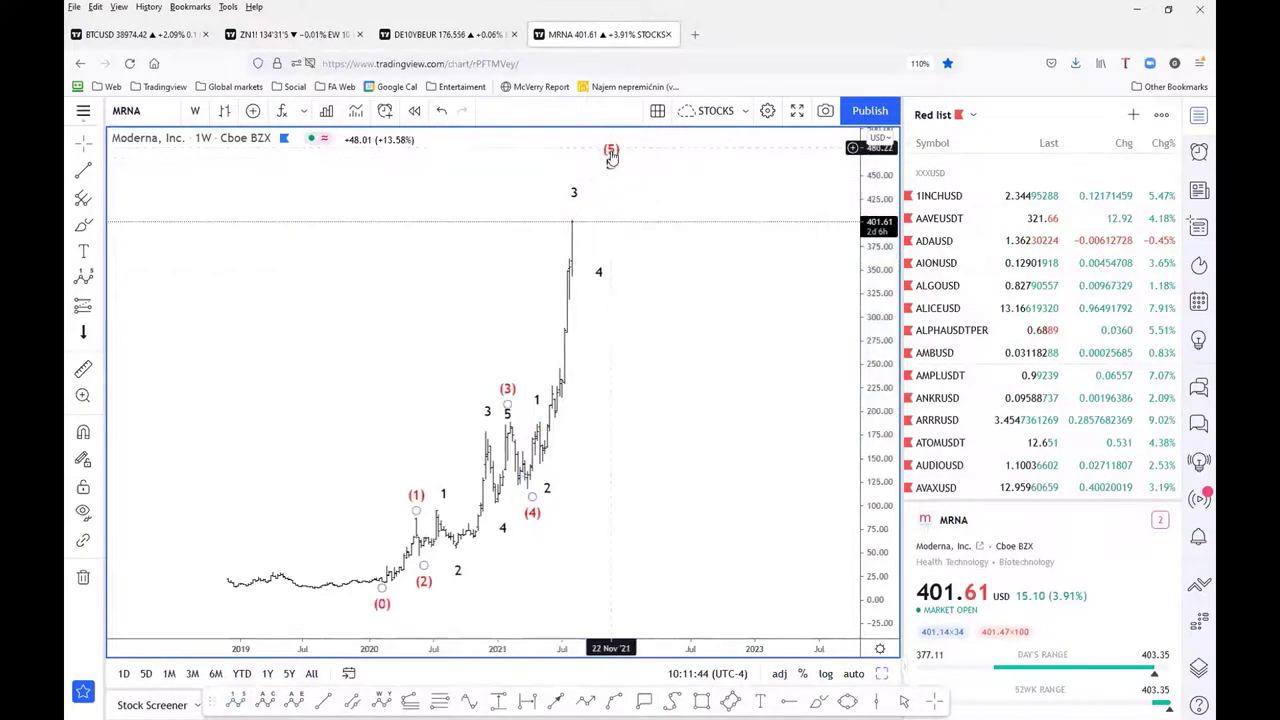
{"action": "left_click_drag", "start_coordinate": [612, 165], "coordinate": [613, 151]}
{"action": "left_click", "coordinate": [666, 237]}
{"action": "left_click", "coordinate": [614, 520]}
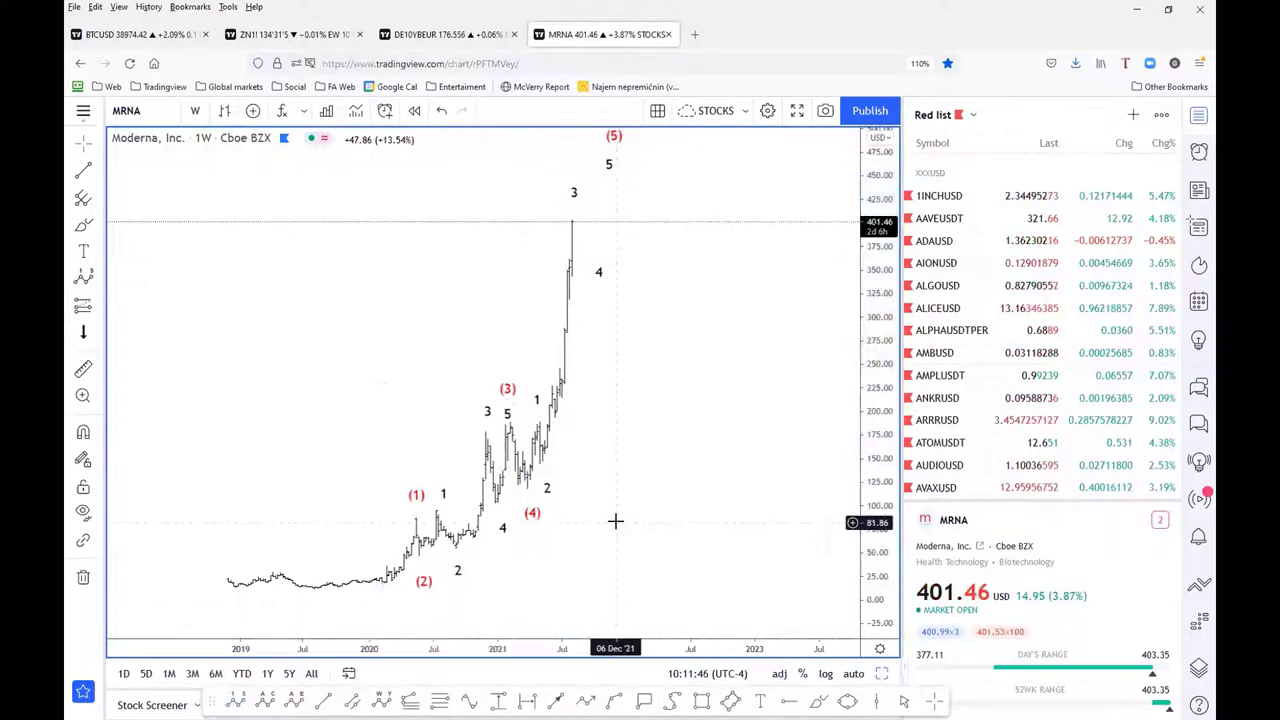
{"action": "scroll", "coordinate": [614, 520], "scroll_direction": "up", "scroll_amount": 3}
{"action": "scroll", "coordinate": [615, 520], "scroll_direction": "down", "scroll_amount": 1}
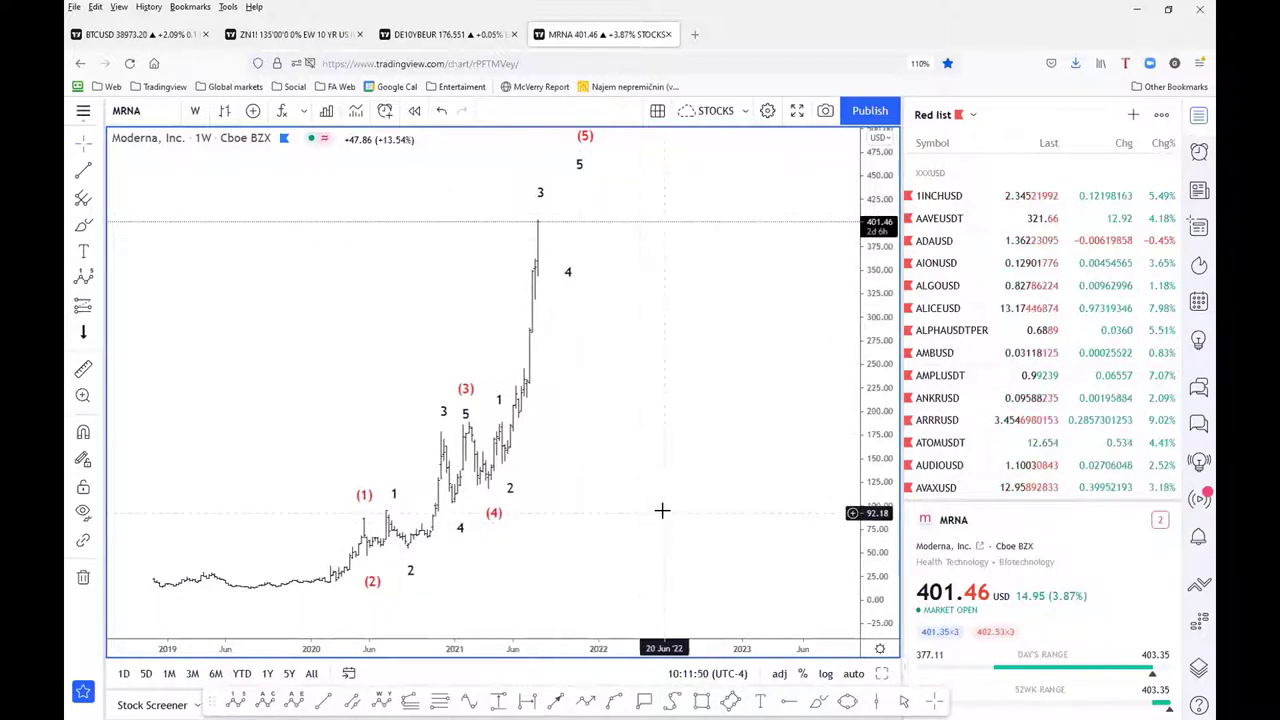
{"action": "scroll", "coordinate": [660, 513], "scroll_direction": "down", "scroll_amount": 4}
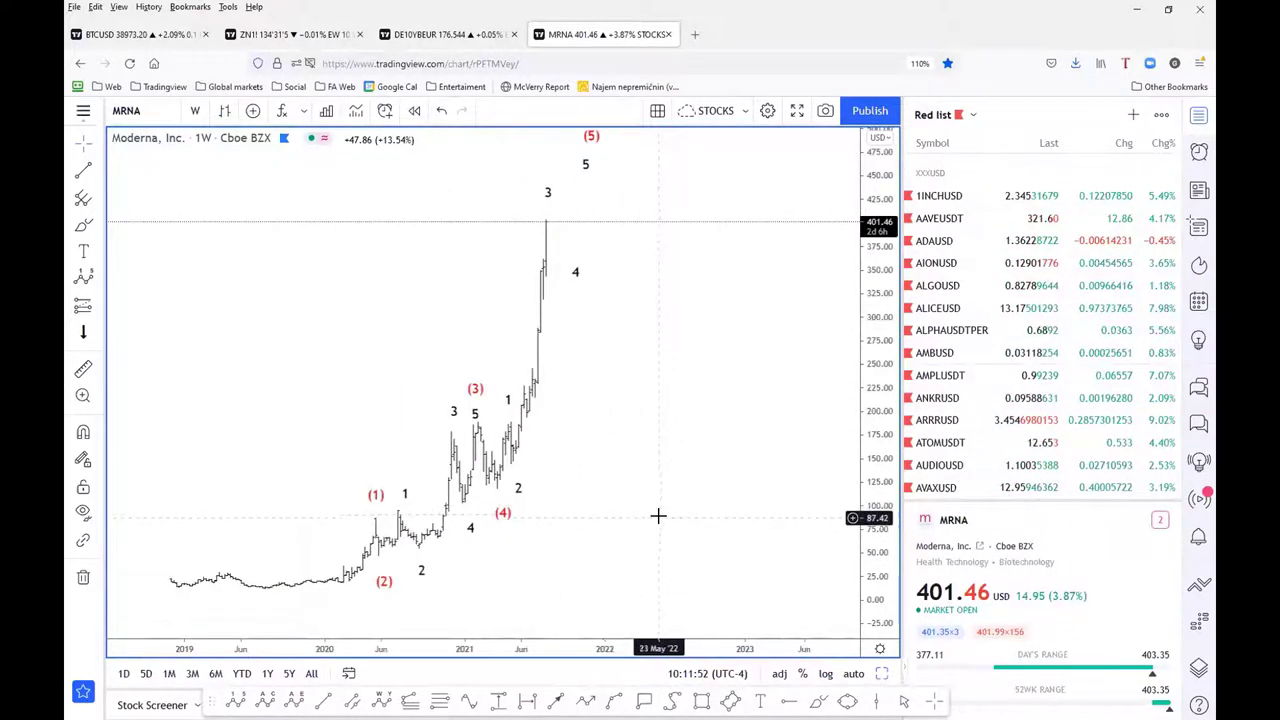
{"action": "scroll", "coordinate": [658, 516], "scroll_direction": "up", "scroll_amount": 3}
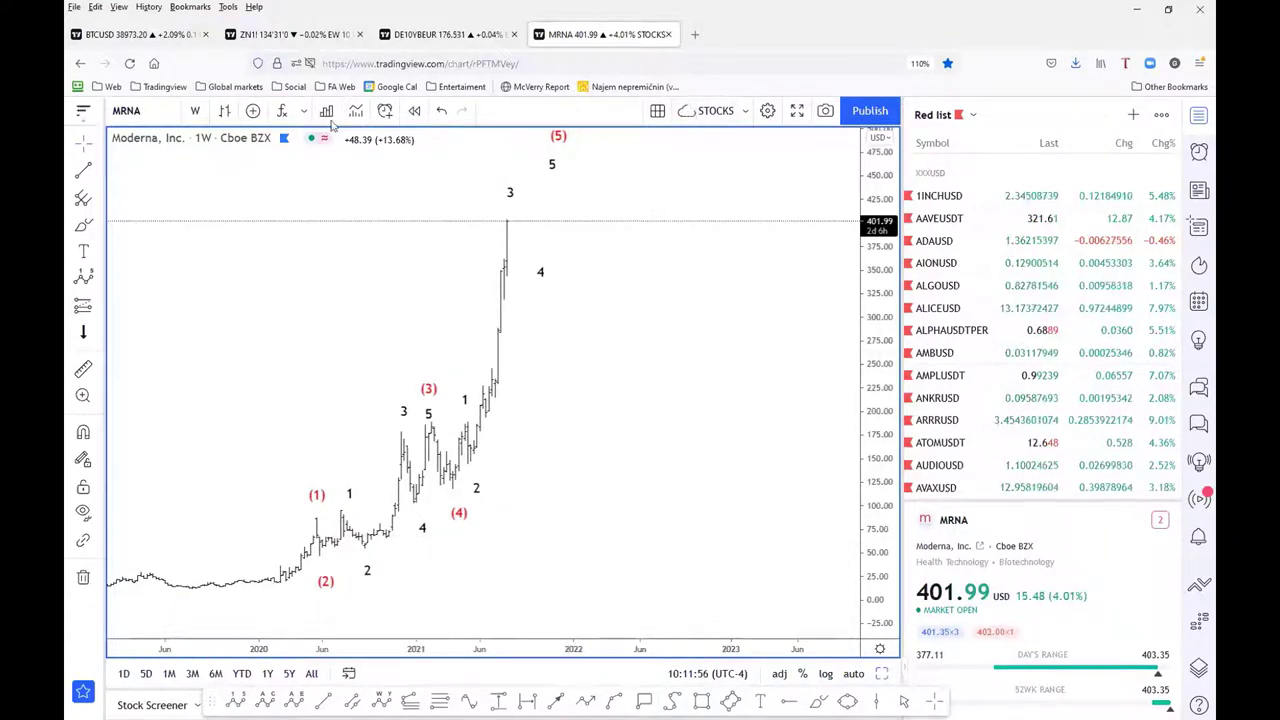
{"action": "left_click_drag", "start_coordinate": [251, 334], "coordinate": [262, 344]}
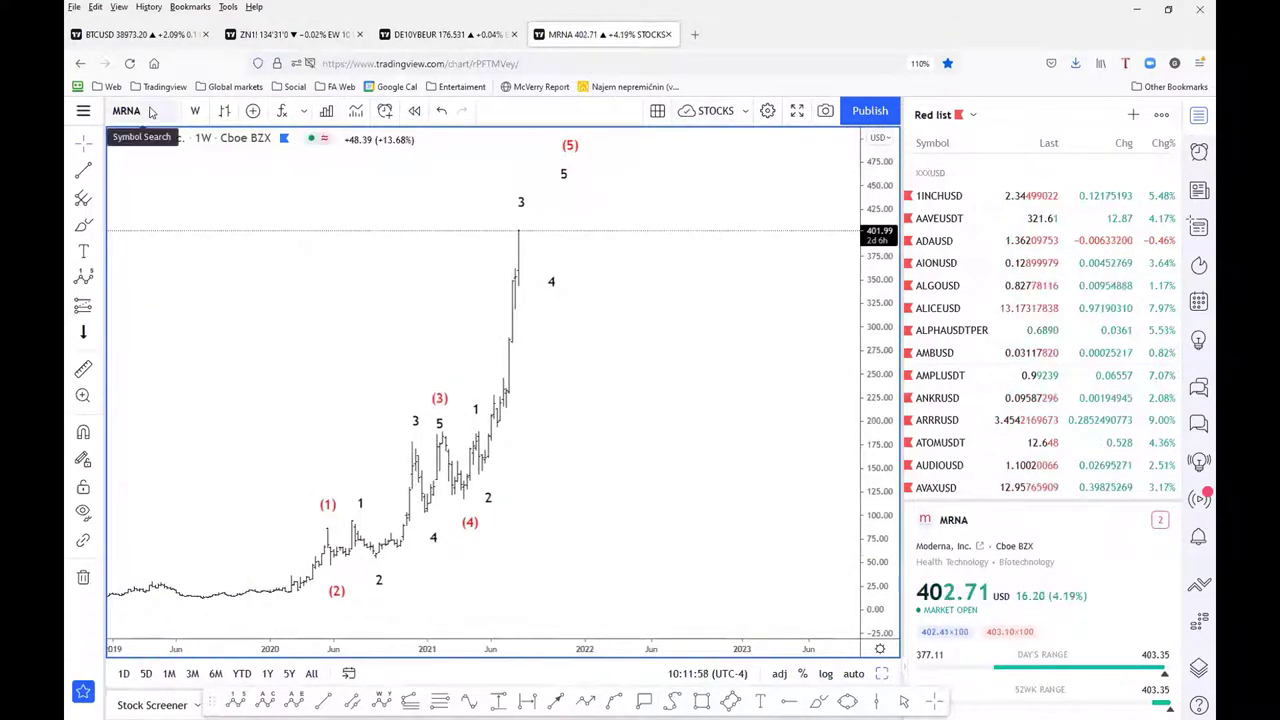
Change the chart symbol to Zoom Video Communications (ZM) via a 'ZOOM' search
{"action": "left_click", "coordinate": [150, 114]}
{"action": "type", "text": "ZOOM"}
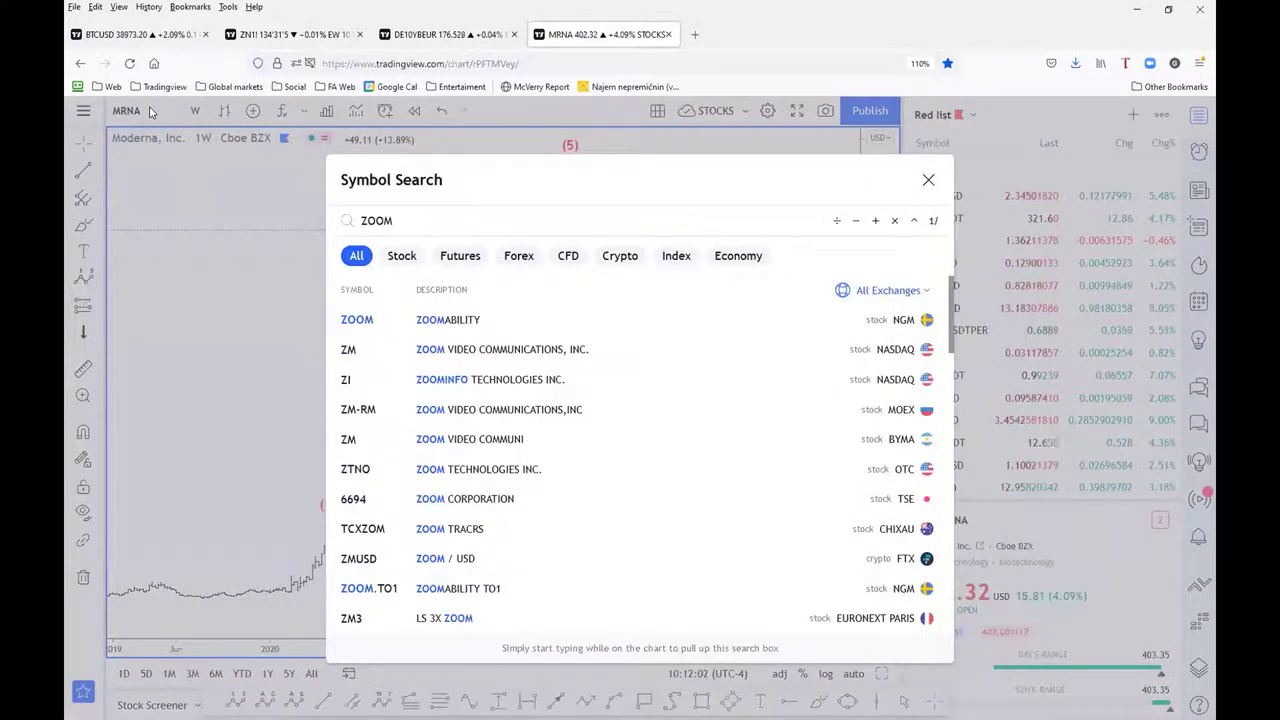
{"action": "left_click", "coordinate": [510, 349]}
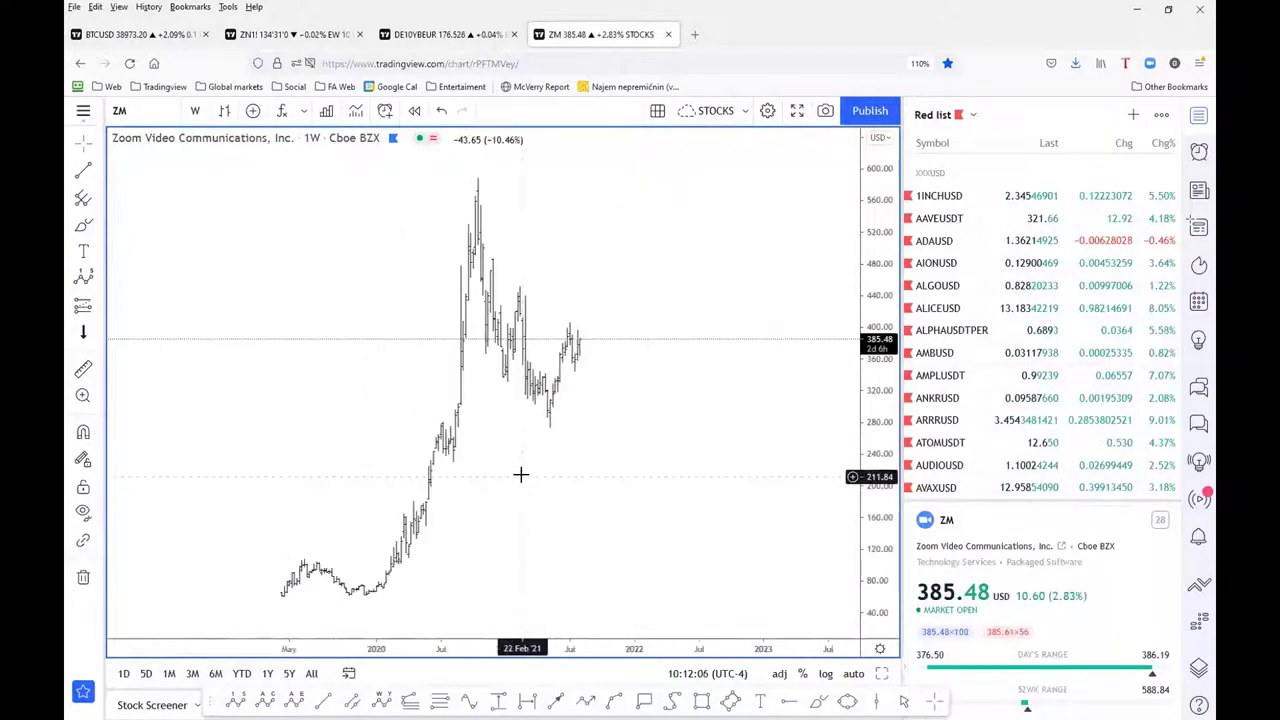
Reframe the ZM weekly chart with more price headroom and start a parallel channel
{"action": "scroll", "coordinate": [520, 474], "scroll_direction": "up", "scroll_amount": 3}
{"action": "left_click_drag", "start_coordinate": [629, 494], "coordinate": [839, 508]}
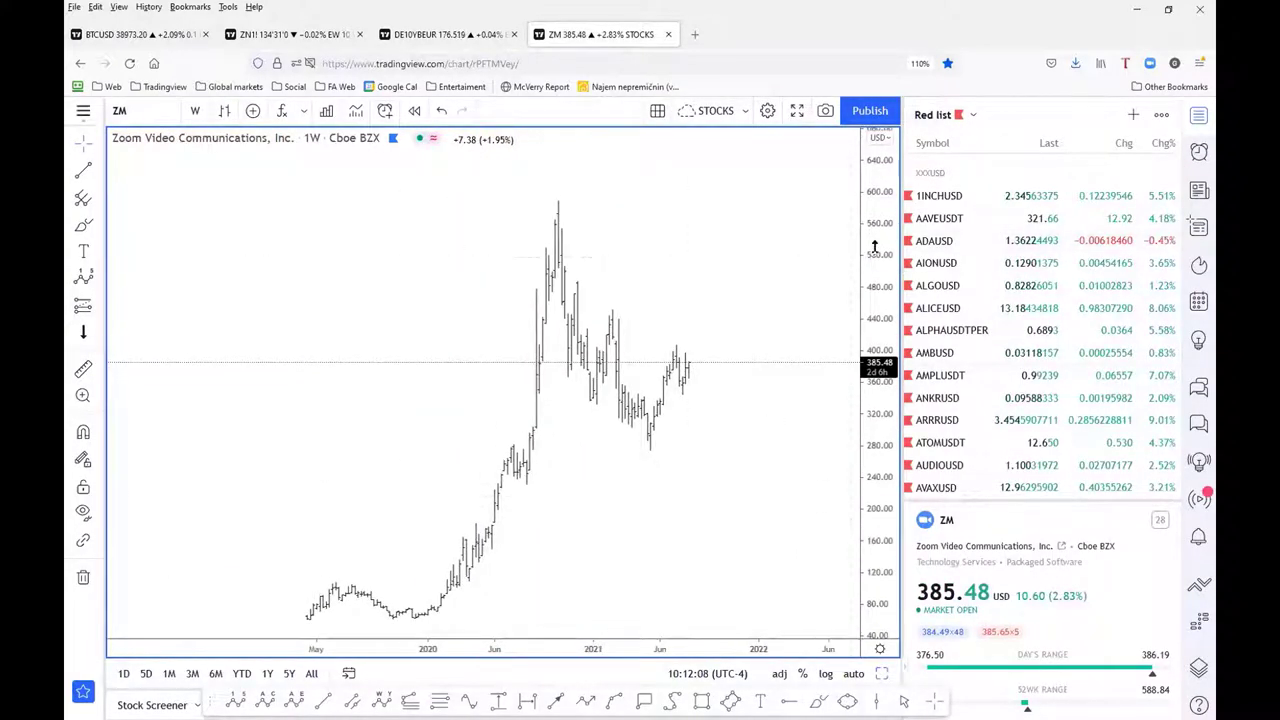
{"action": "left_click_drag", "start_coordinate": [874, 246], "coordinate": [872, 330]}
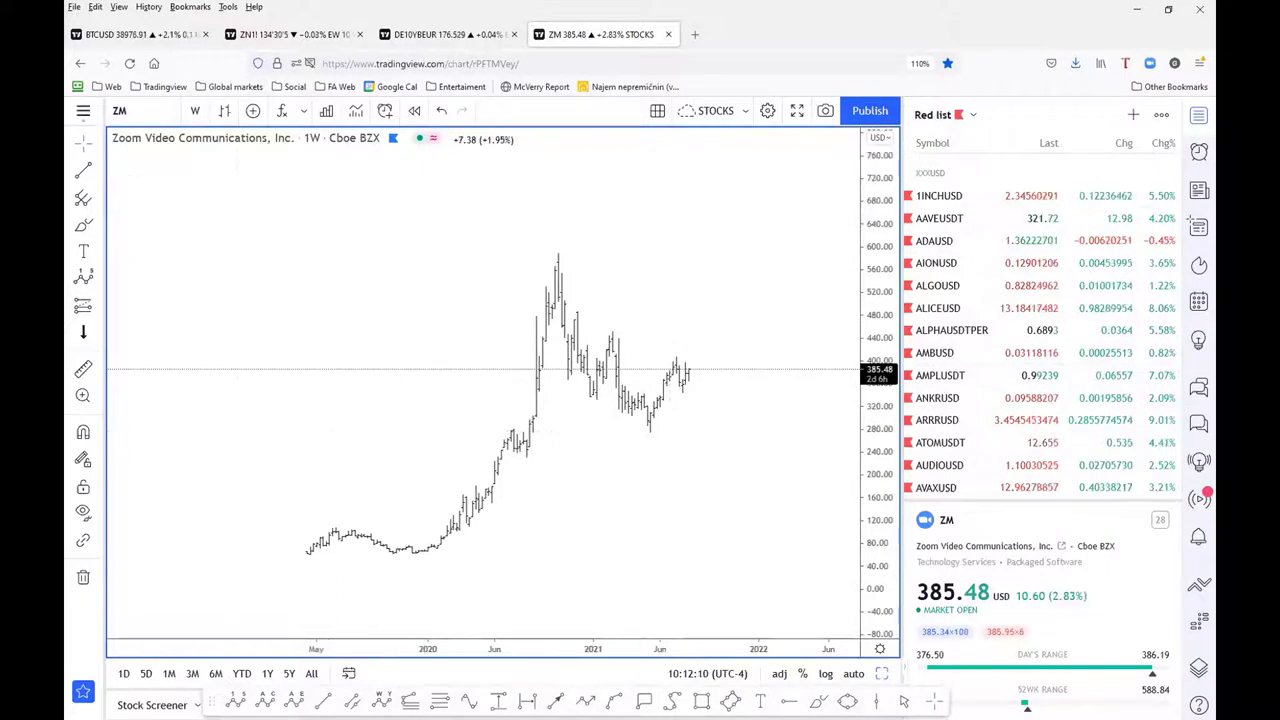
{"action": "key", "text": "alt+t"}
Draw a descending parallel channel from the October 2020 peak to the 2021 low
{"action": "left_click", "coordinate": [555, 243]}
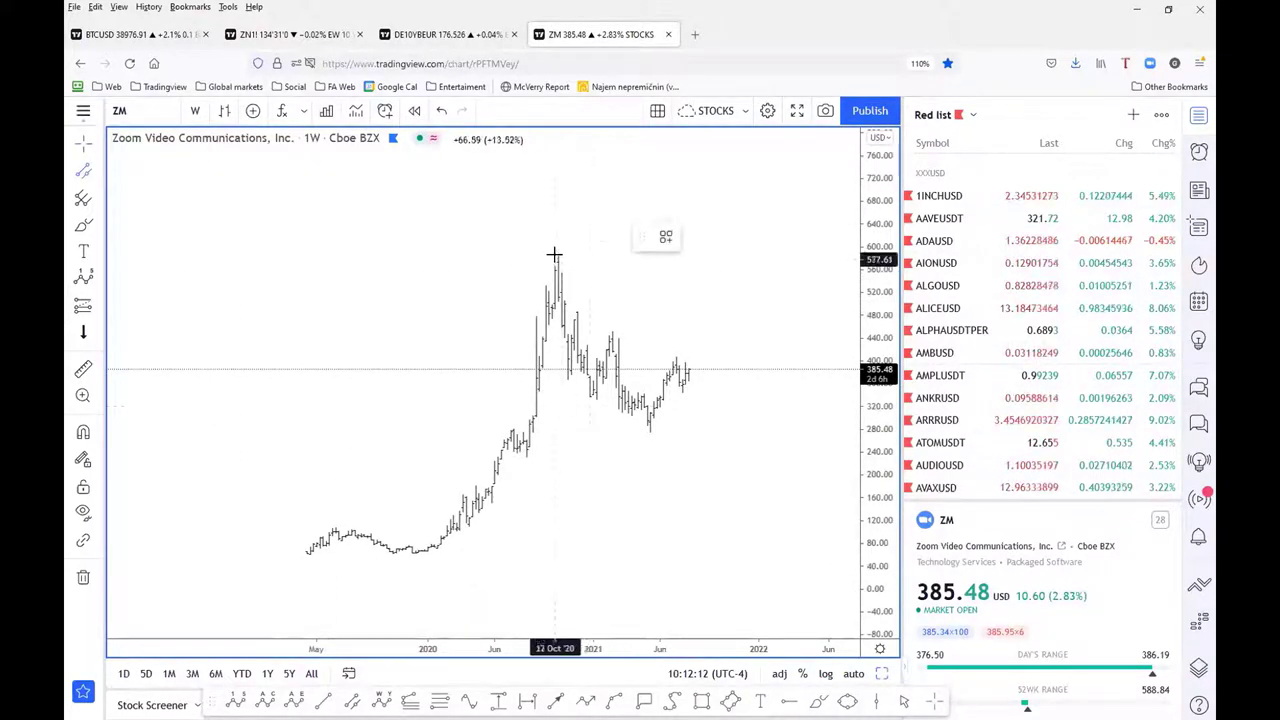
{"action": "left_click", "coordinate": [687, 423]}
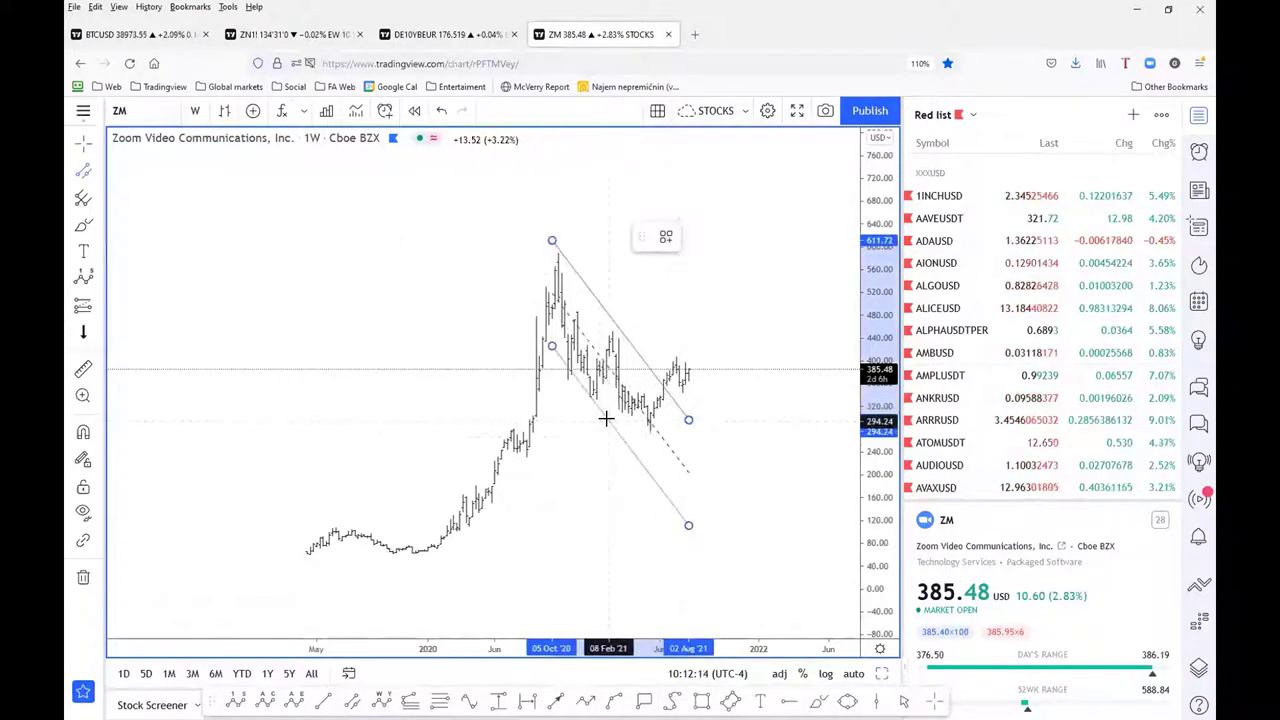
{"action": "left_click", "coordinate": [605, 422]}
{"action": "left_click", "coordinate": [685, 352]}
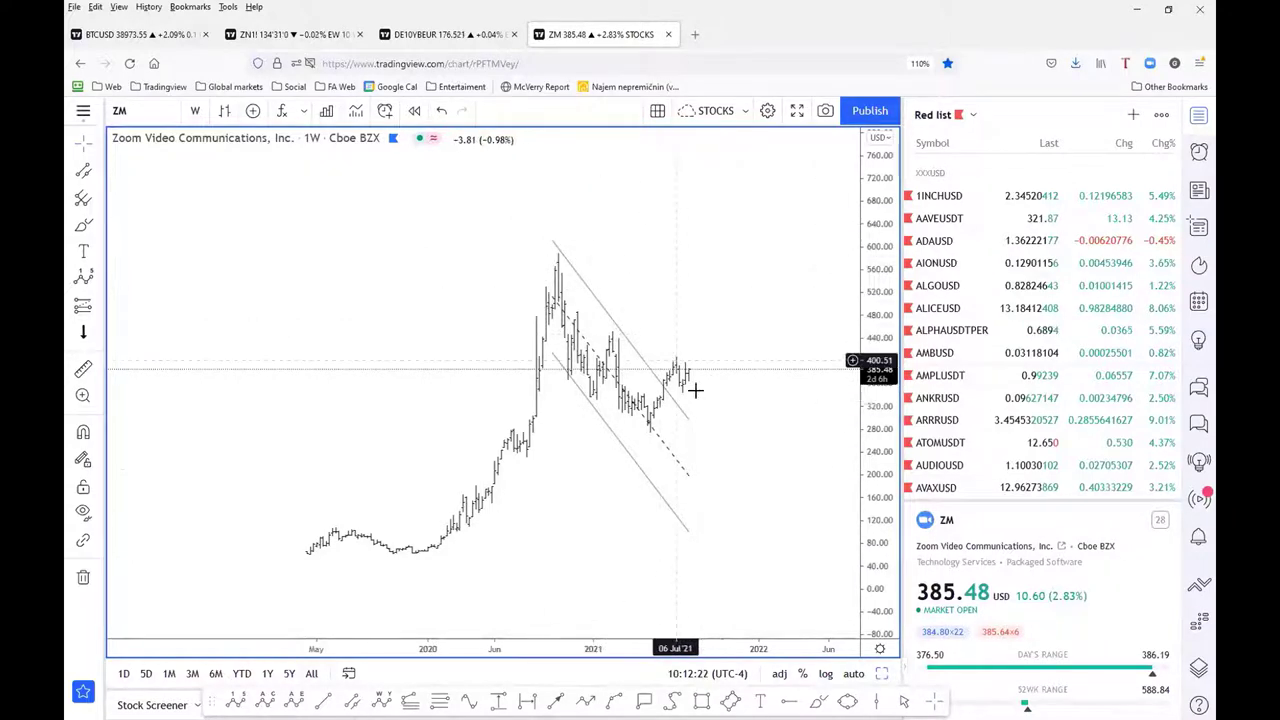
Draw a blue arrow from the latest price pointing up toward 500
{"action": "key", "text": "alt+t"}
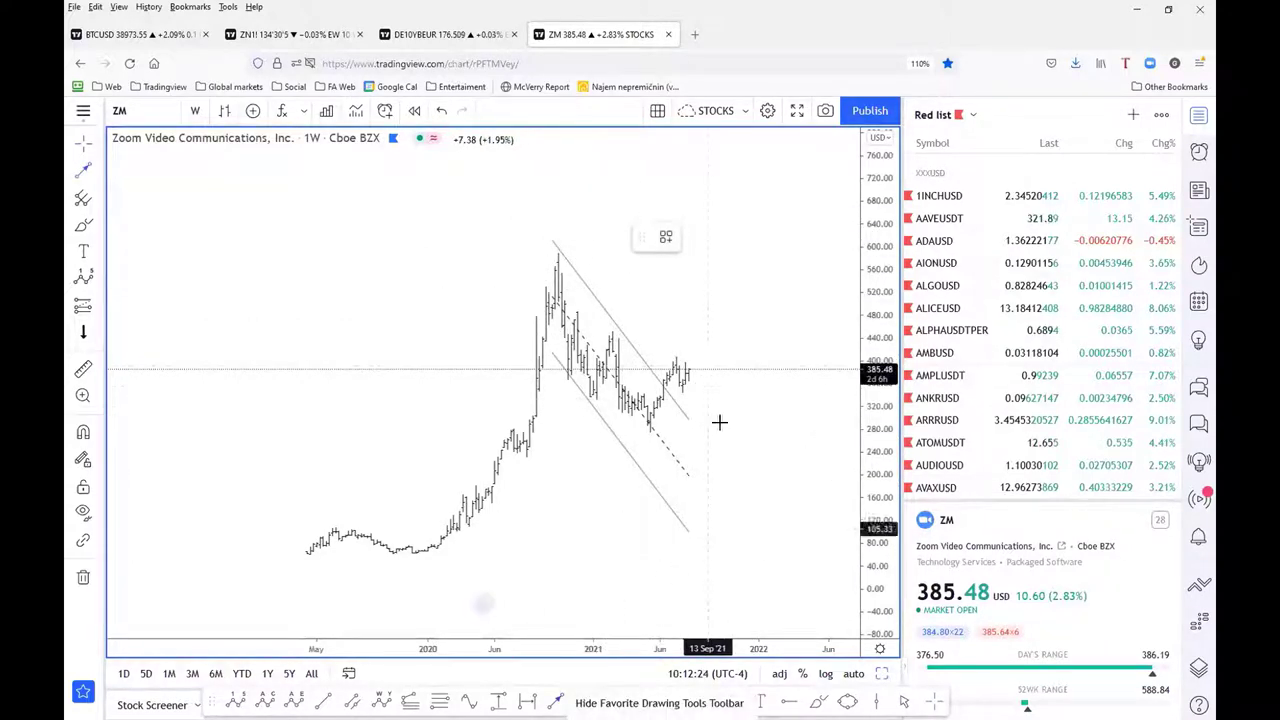
{"action": "left_click", "coordinate": [708, 365]}
{"action": "left_click", "coordinate": [727, 299]}
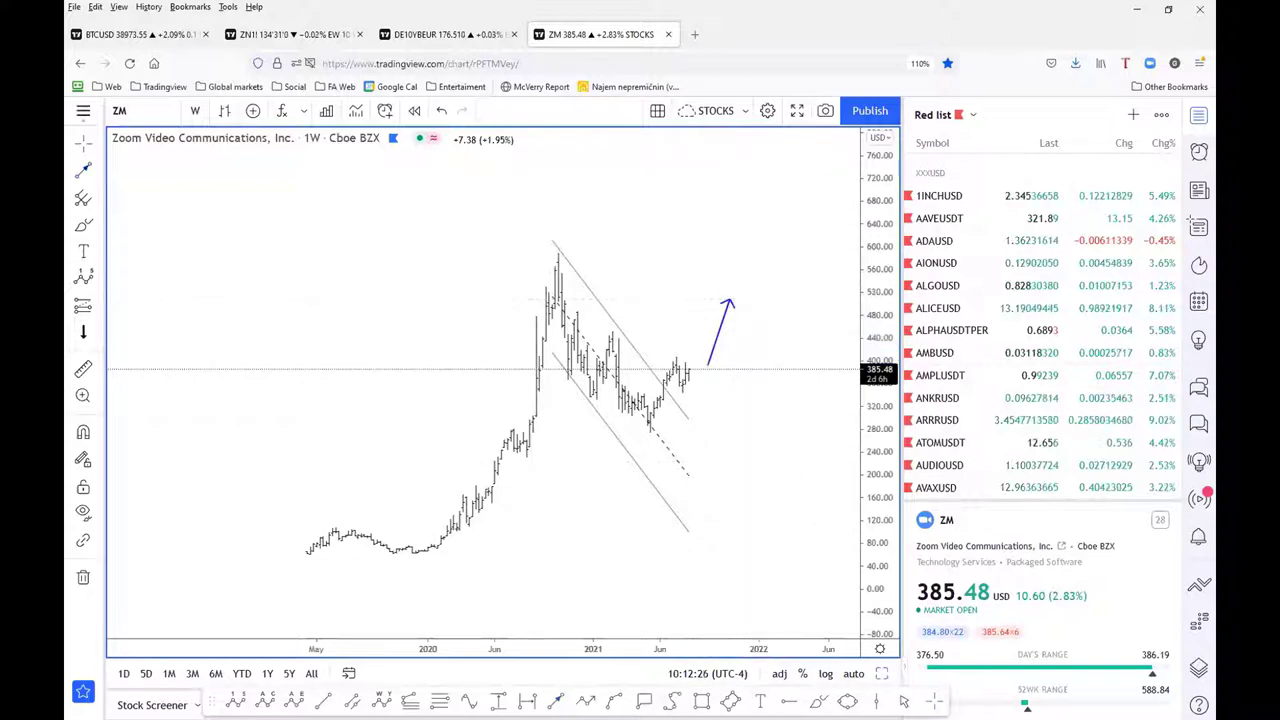
{"action": "key", "text": "alt+j"}
Place a horizontal ray at 274.57 and label it with the INVALIDATION template
{"action": "left_click", "coordinate": [651, 425]}
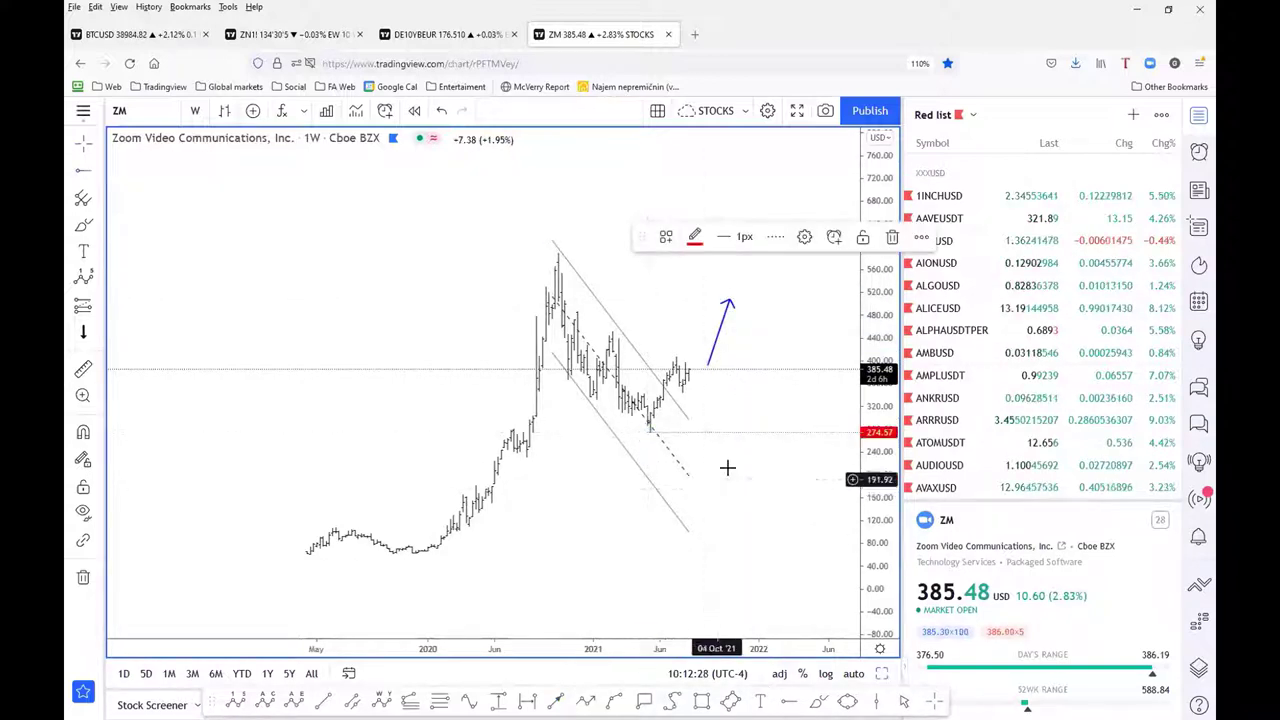
{"action": "double_click", "coordinate": [757, 434]}
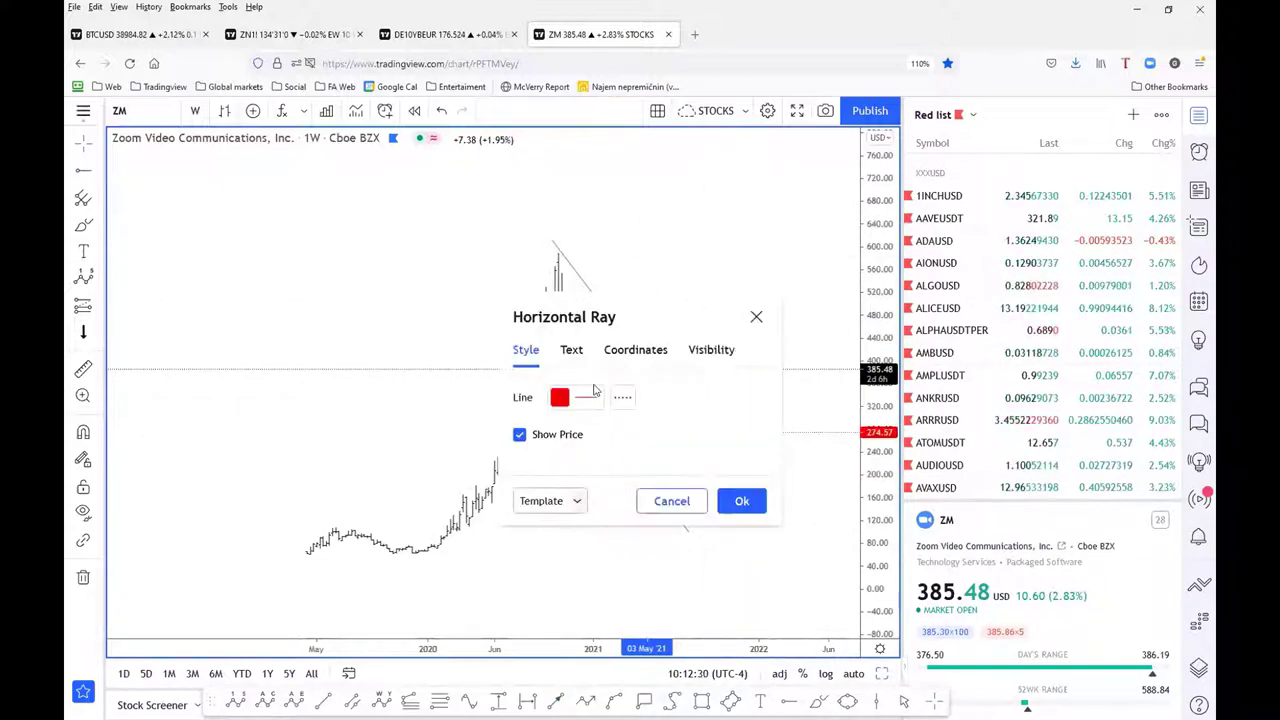
{"action": "left_click", "coordinate": [571, 349]}
{"action": "left_click", "coordinate": [560, 603]}
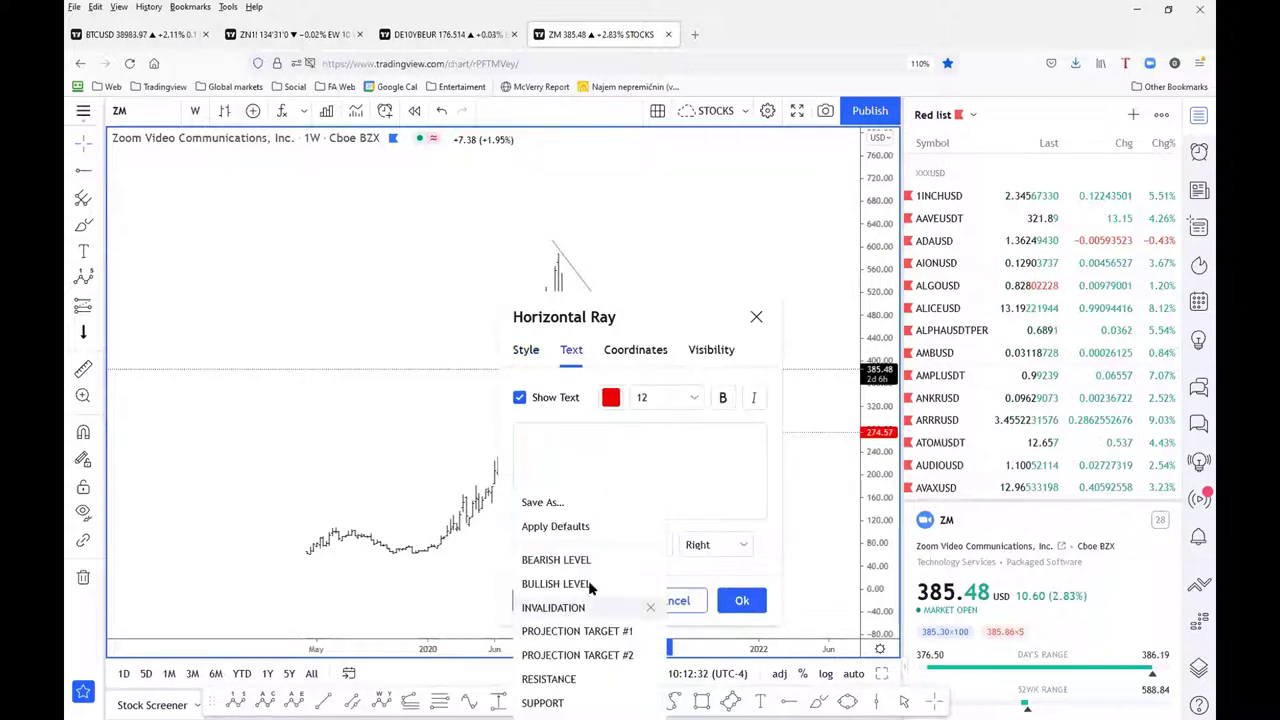
{"action": "left_click", "coordinate": [565, 606]}
{"action": "left_click", "coordinate": [741, 600]}
{"action": "left_click", "coordinate": [631, 549]}
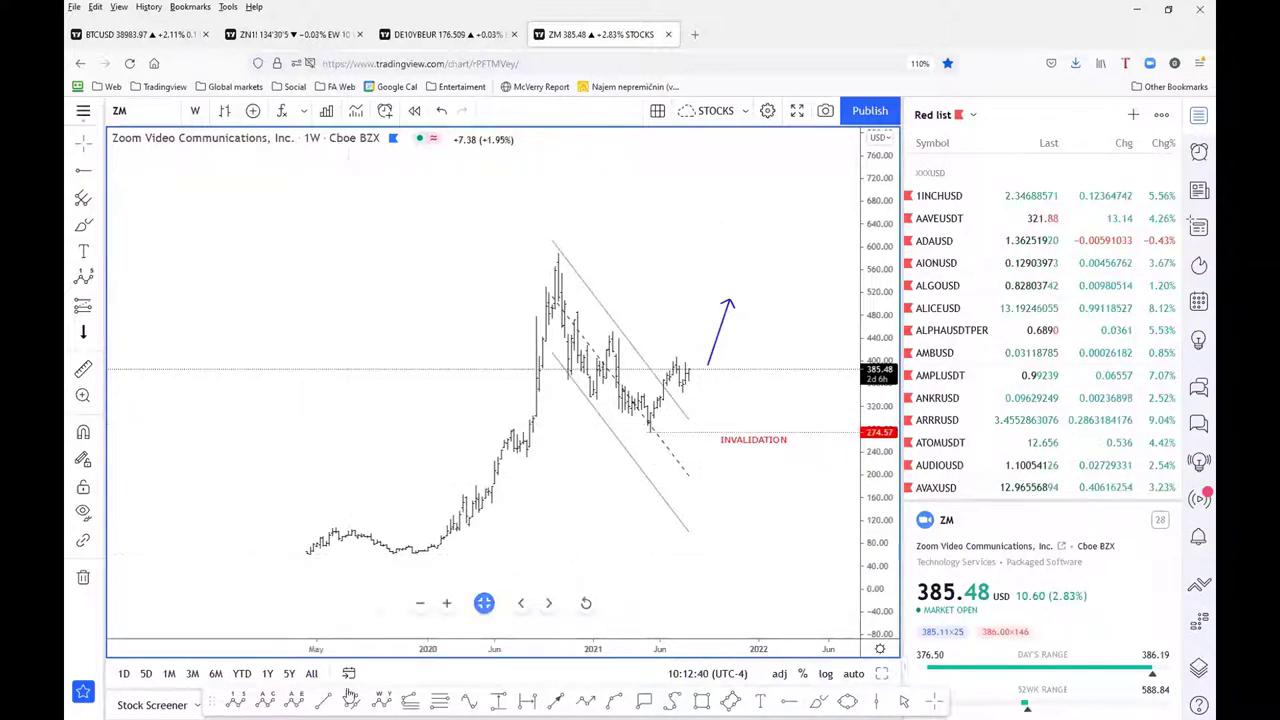
Draw an Elliott impulse 0–5 on ZM: 2019 low through the October 2020 peak and 2021 low, wave 5 higher
{"action": "left_click", "coordinate": [310, 565]}
{"action": "left_click", "coordinate": [329, 522]}
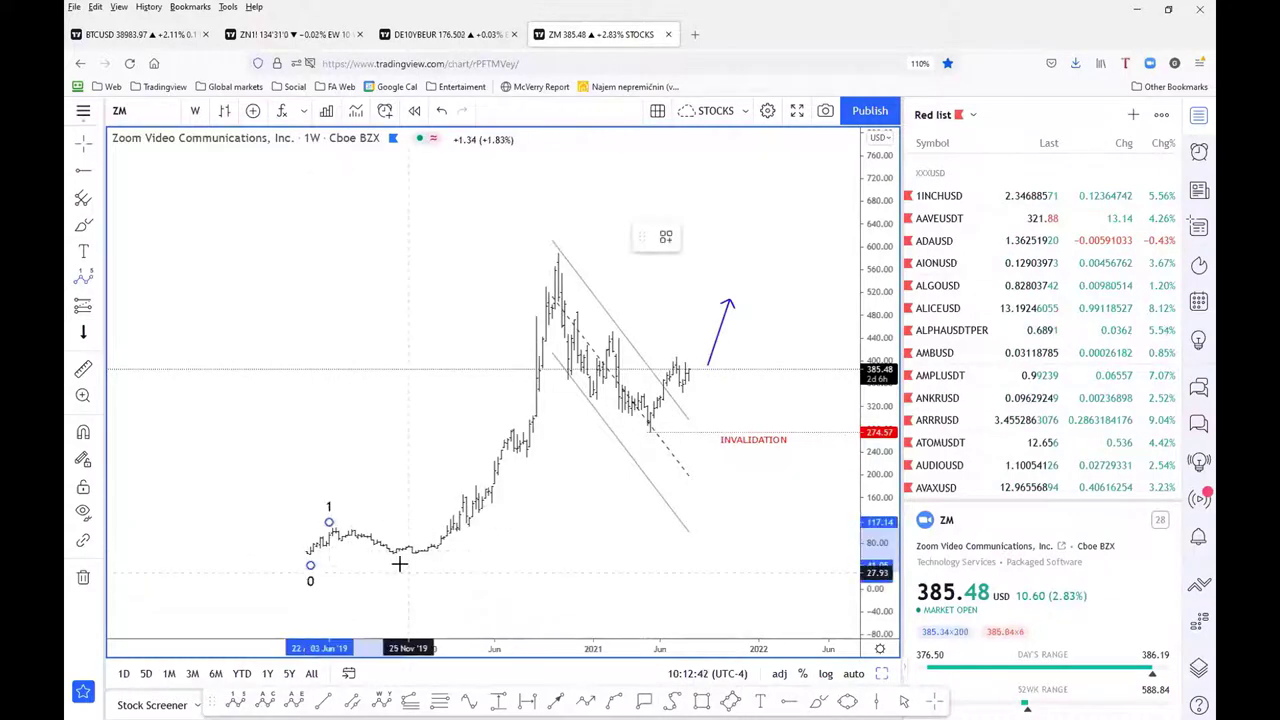
{"action": "left_click", "coordinate": [402, 560]}
{"action": "left_click", "coordinate": [561, 236]}
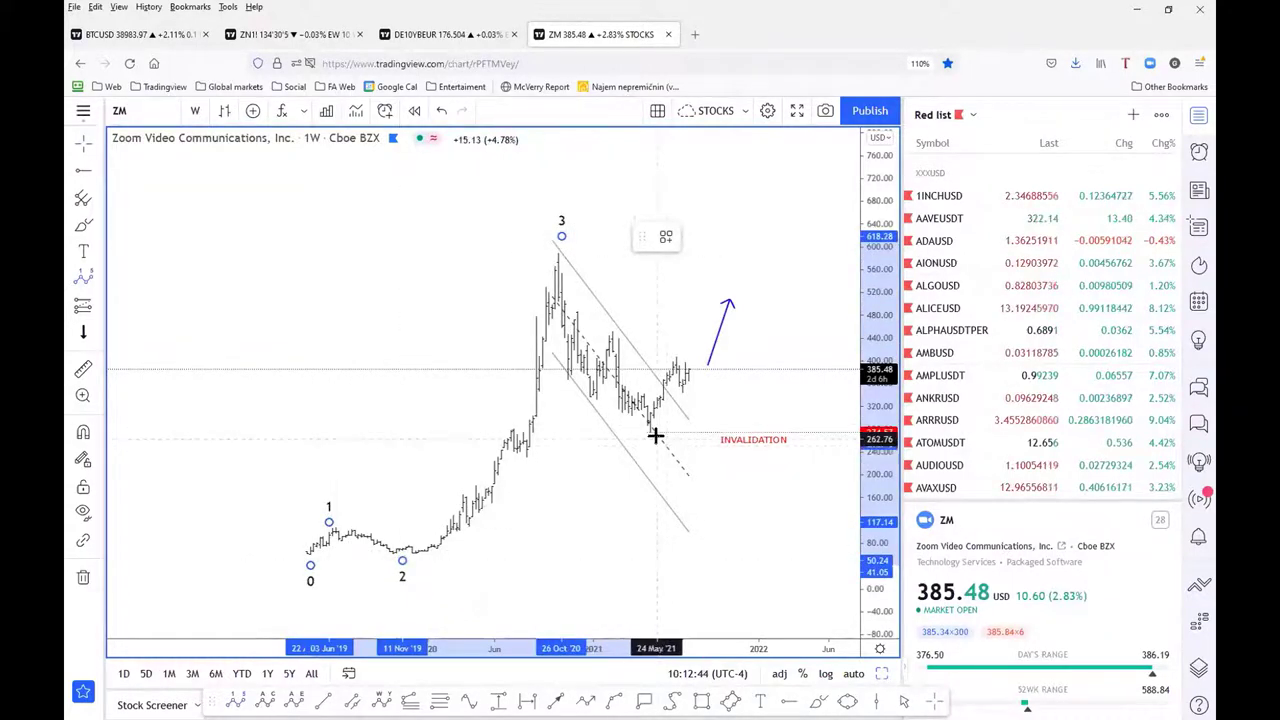
{"action": "left_click", "coordinate": [654, 434]}
{"action": "left_click", "coordinate": [764, 226]}
{"action": "left_click", "coordinate": [562, 216]}
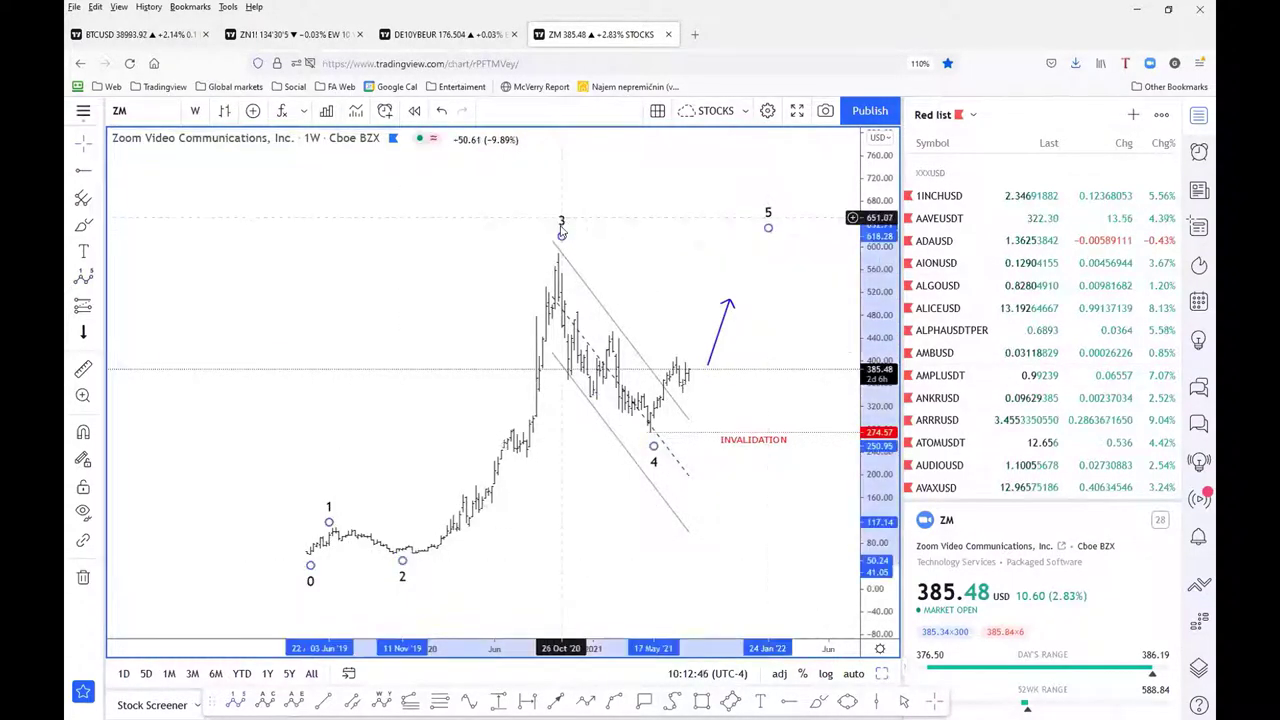
Nudge wave 2 slightly right and move wave 1 onto the mid-2019 high
{"action": "left_click", "coordinate": [404, 556]}
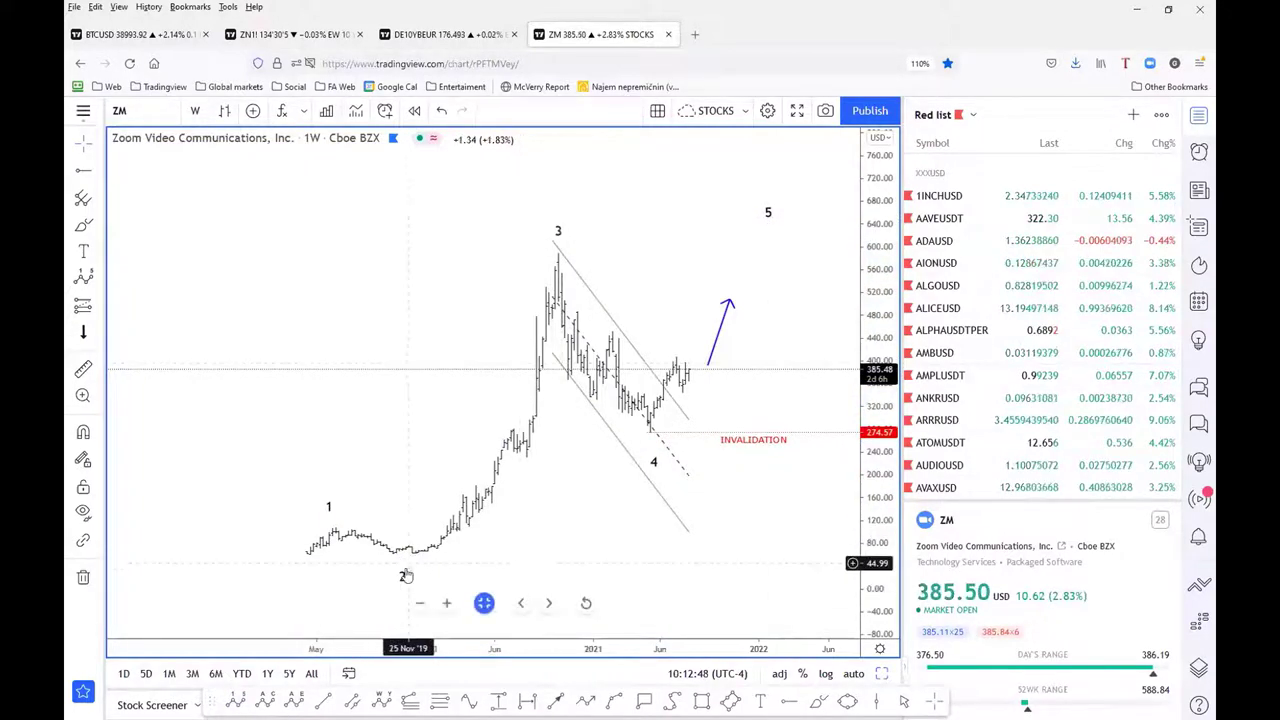
{"action": "left_click_drag", "start_coordinate": [411, 549], "coordinate": [415, 549]}
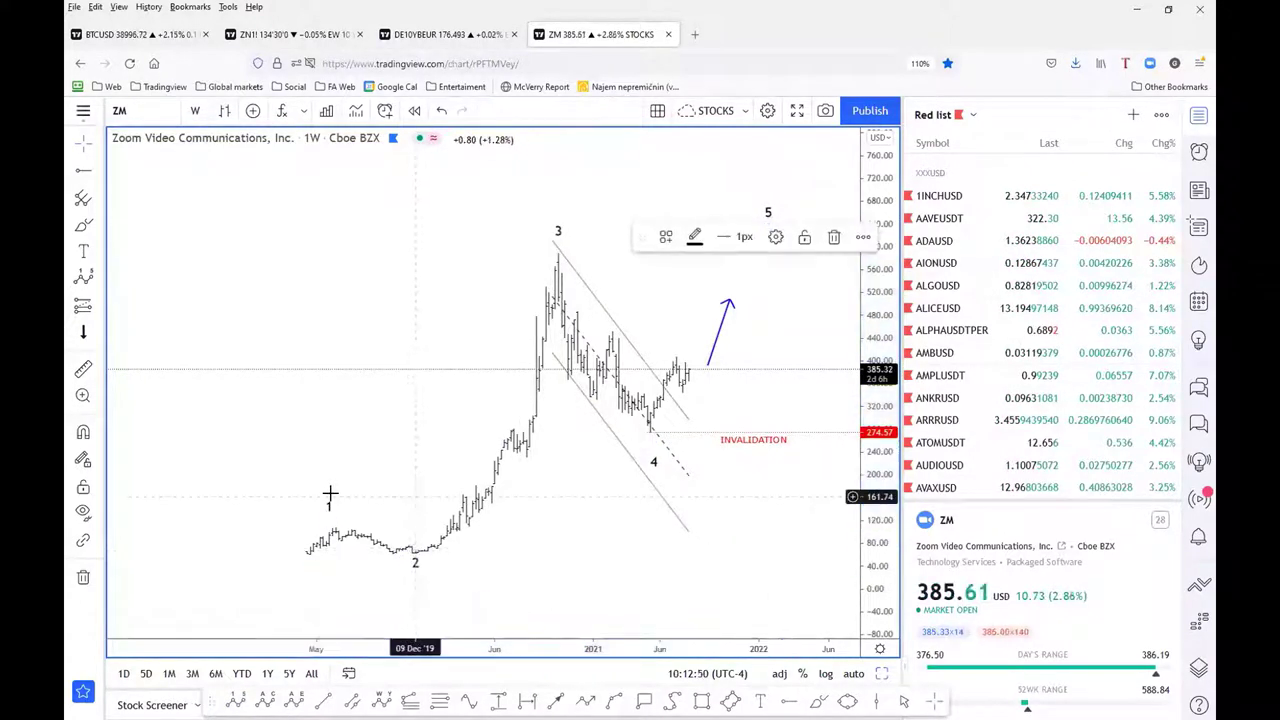
{"action": "left_click_drag", "start_coordinate": [328, 521], "coordinate": [335, 528]}
{"action": "left_click", "coordinate": [312, 566]}
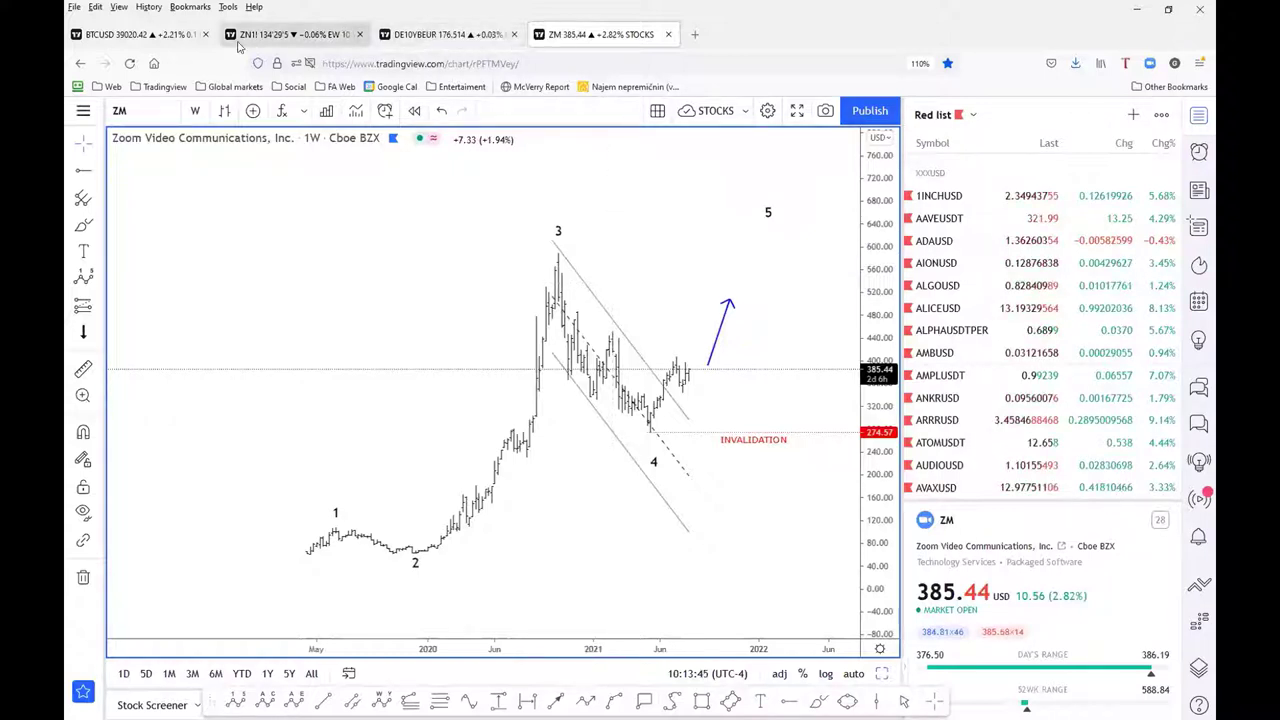
Switch to the BTCUSD chart in the six-chart layout and maximize the 2h pane
{"action": "left_click", "coordinate": [166, 38]}
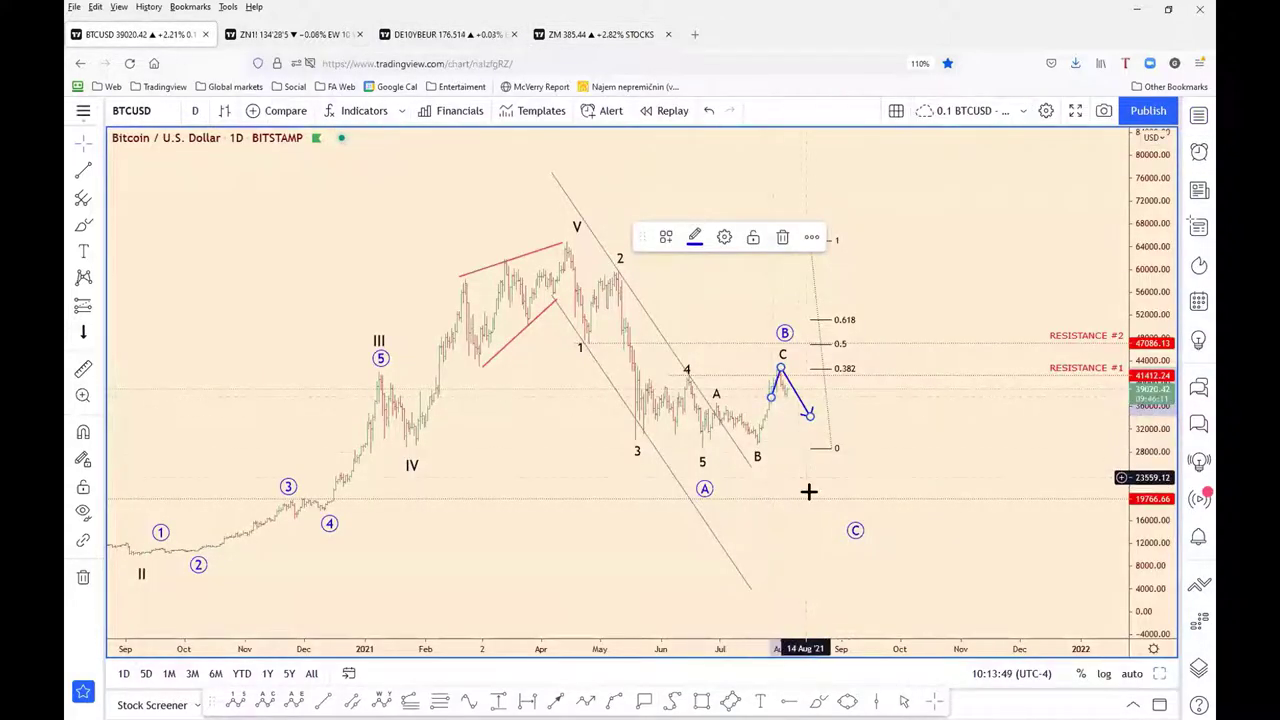
{"action": "left_click", "coordinate": [817, 390]}
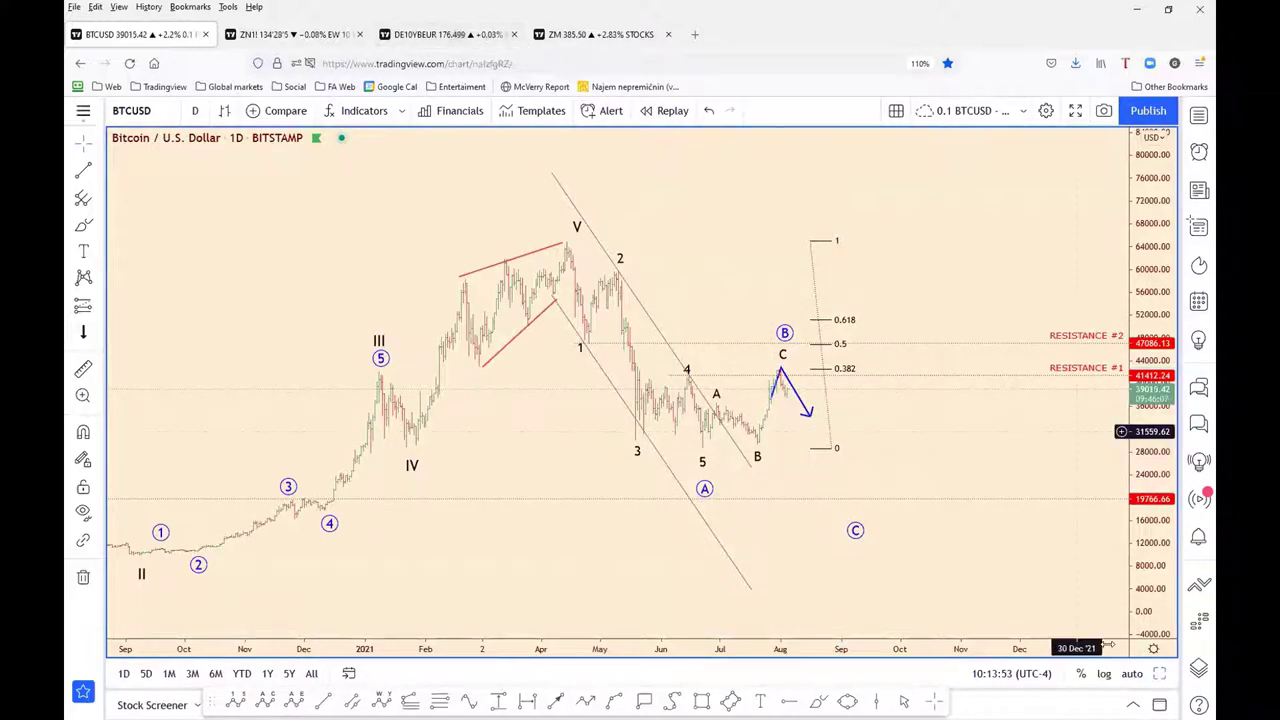
{"action": "left_click", "coordinate": [1159, 674]}
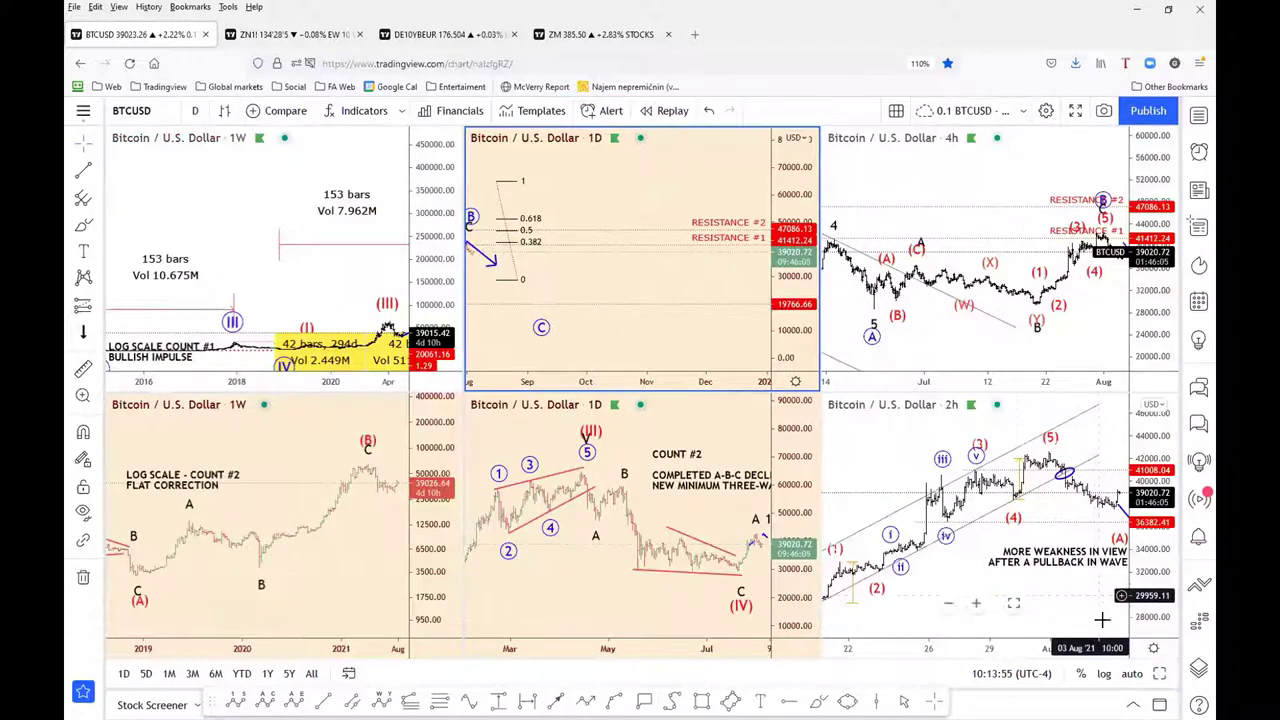
{"action": "double_click", "coordinate": [1024, 598]}
Raise the blue projection line's starting point so the path peaks near 40,500 at (B)(2)
{"action": "left_click_drag", "start_coordinate": [1024, 598], "coordinate": [688, 590]}
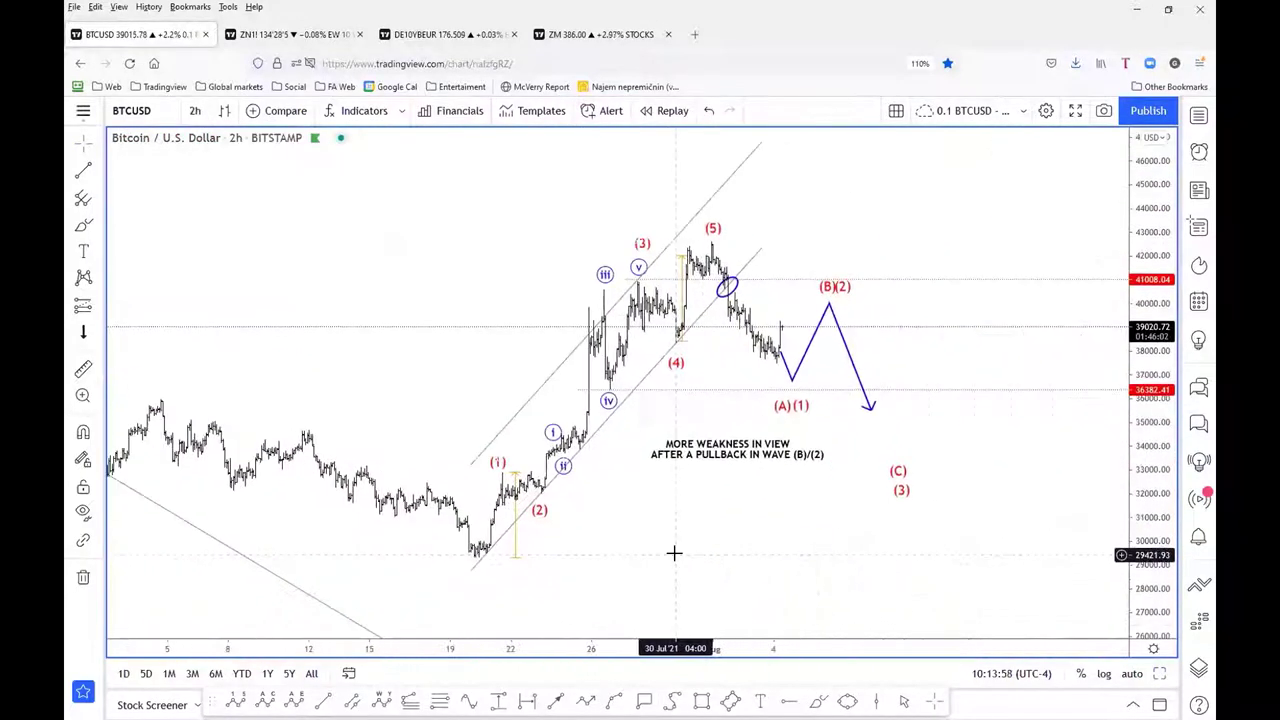
{"action": "left_click_drag", "start_coordinate": [792, 381], "coordinate": [797, 340]}
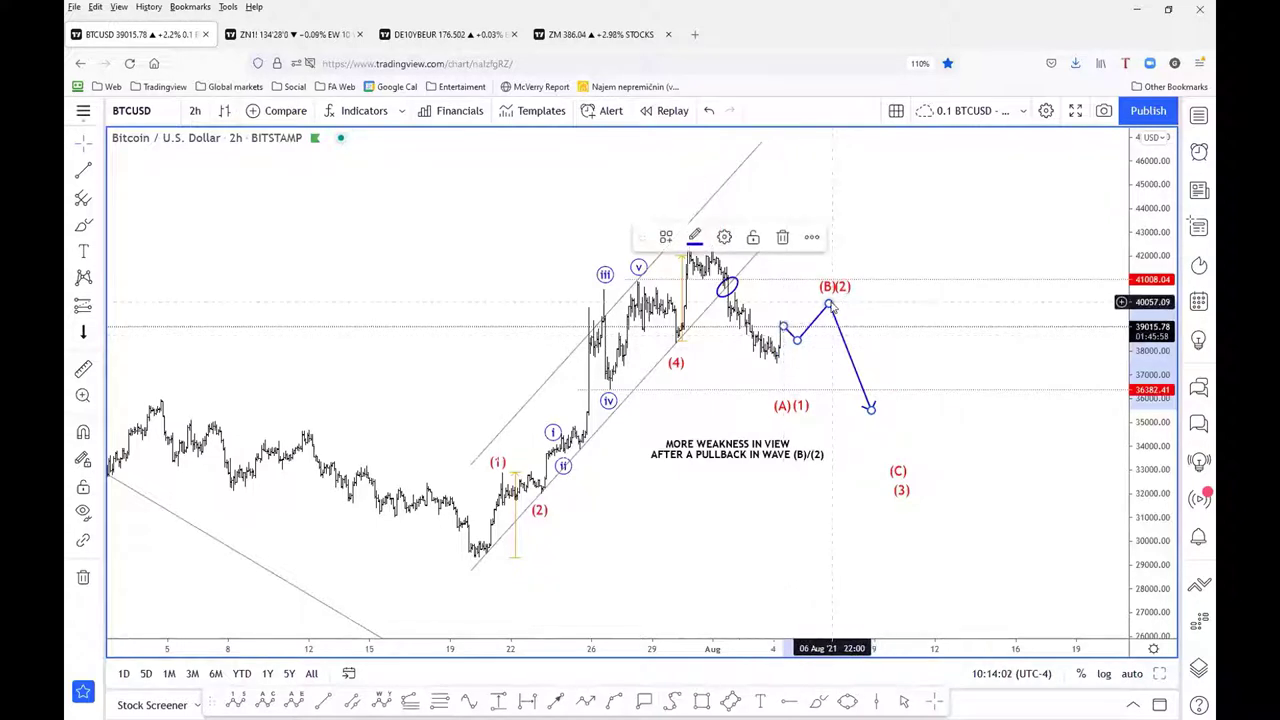
{"action": "left_click", "coordinate": [858, 337]}
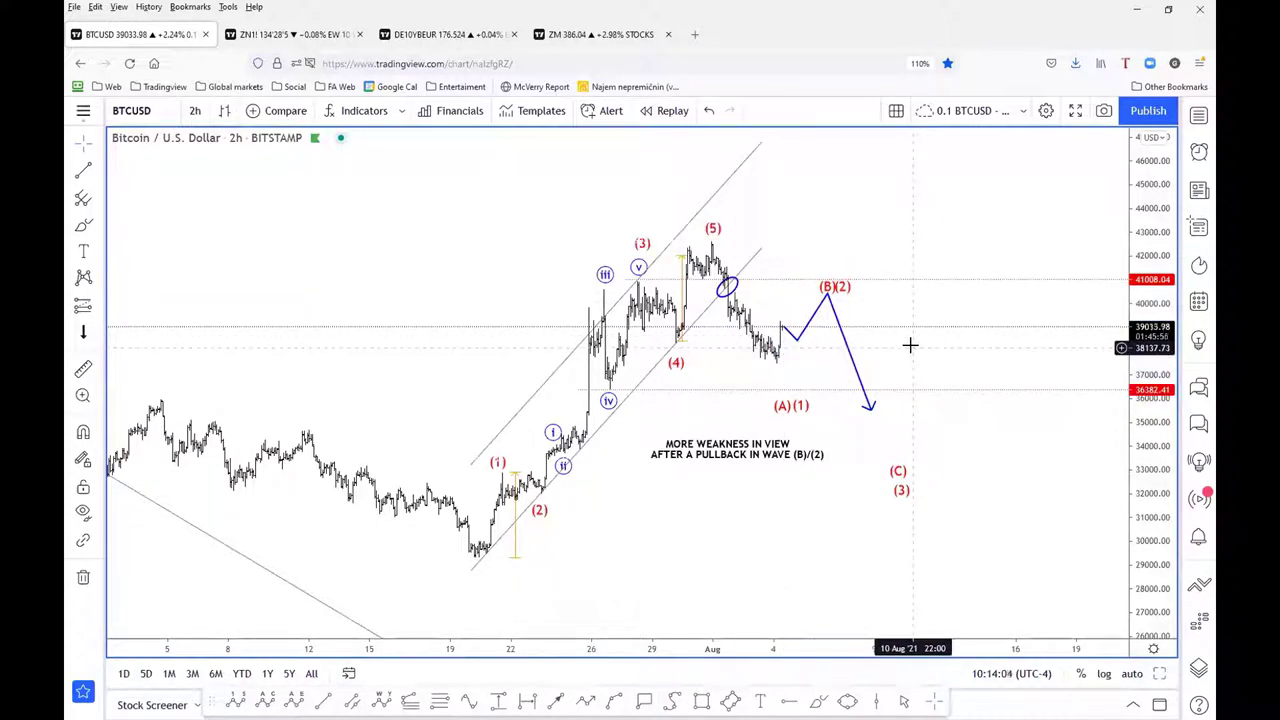